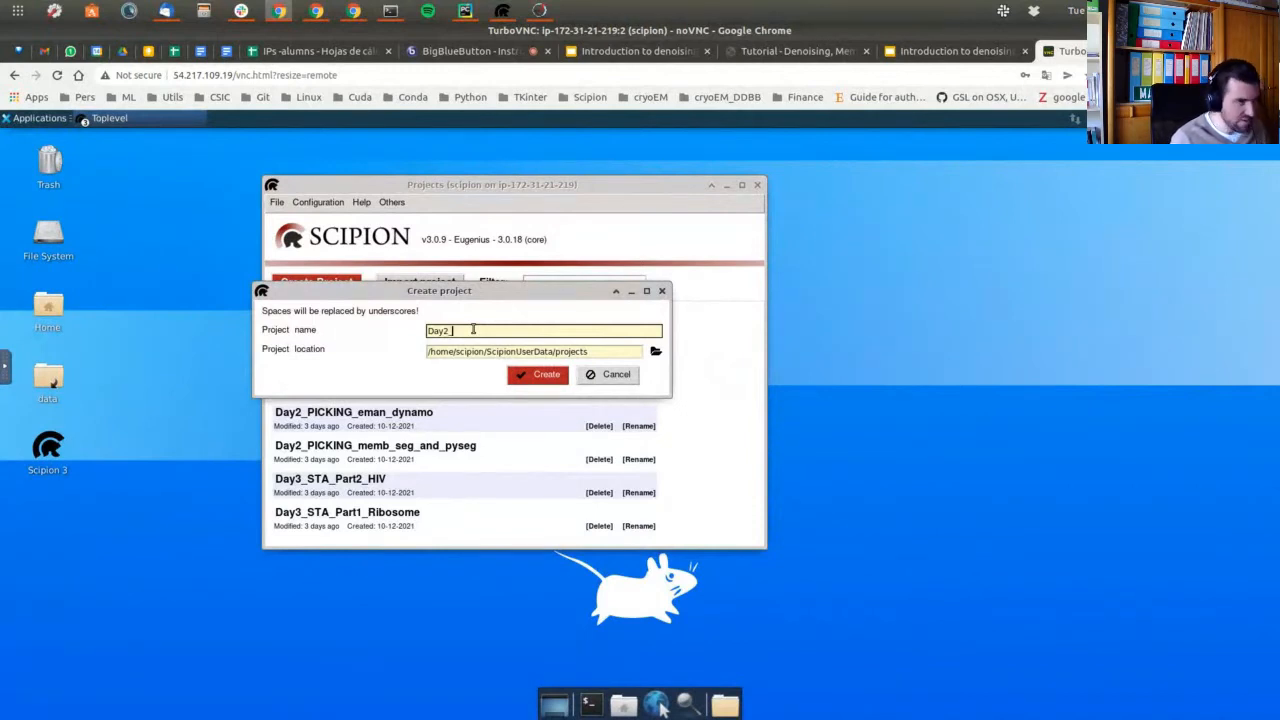
Create a project named Day2_Part2 and switch its protocol list to the Tomography view.
text(_Part2)
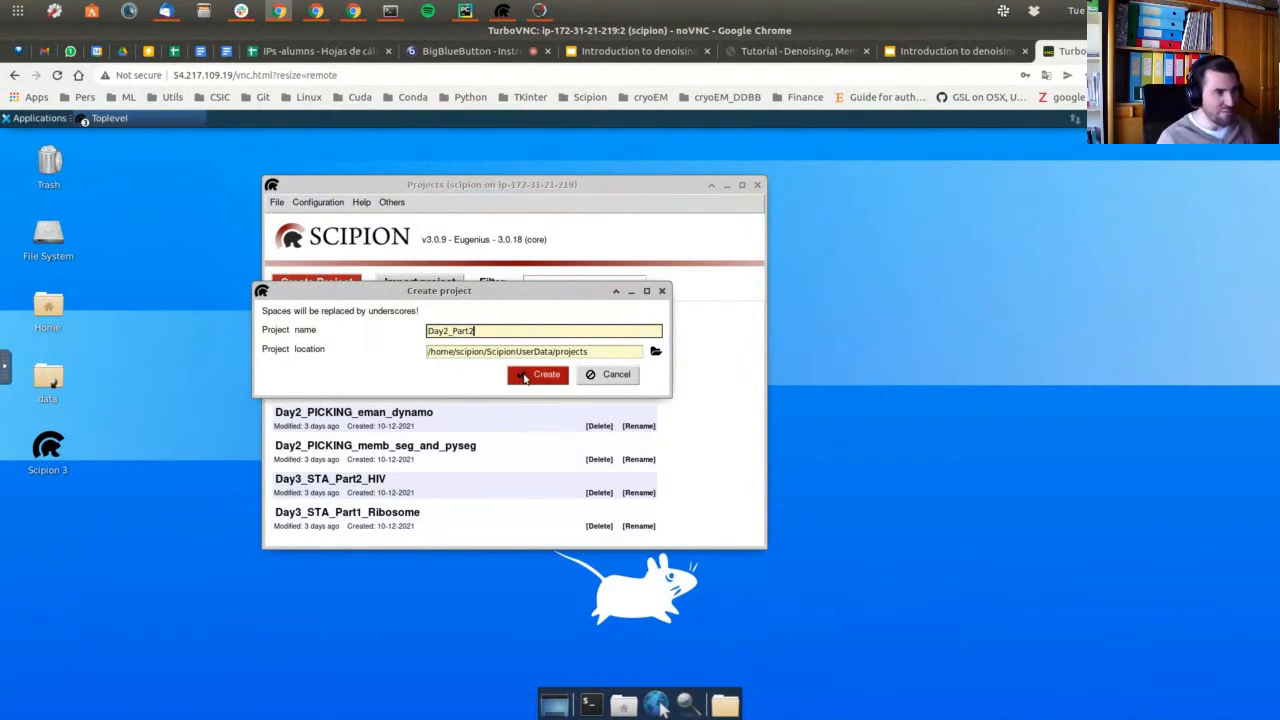
click(523, 375)
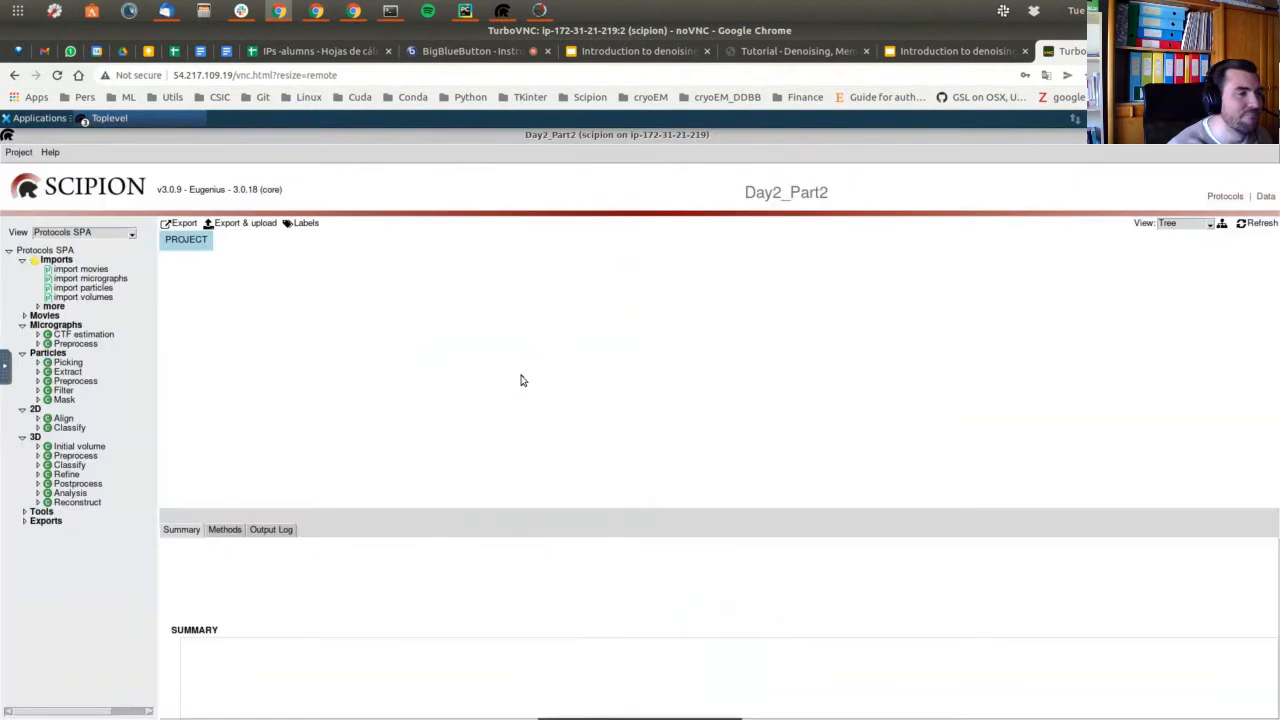
click(132, 234)
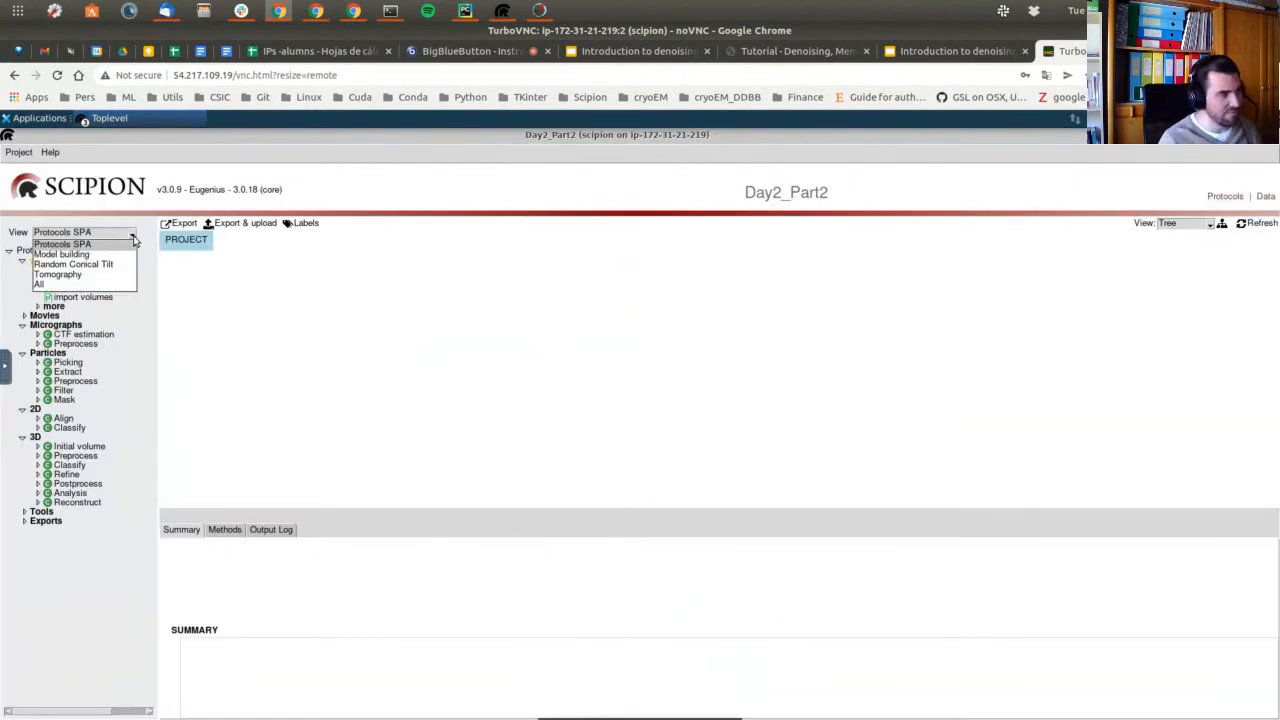
click(108, 275)
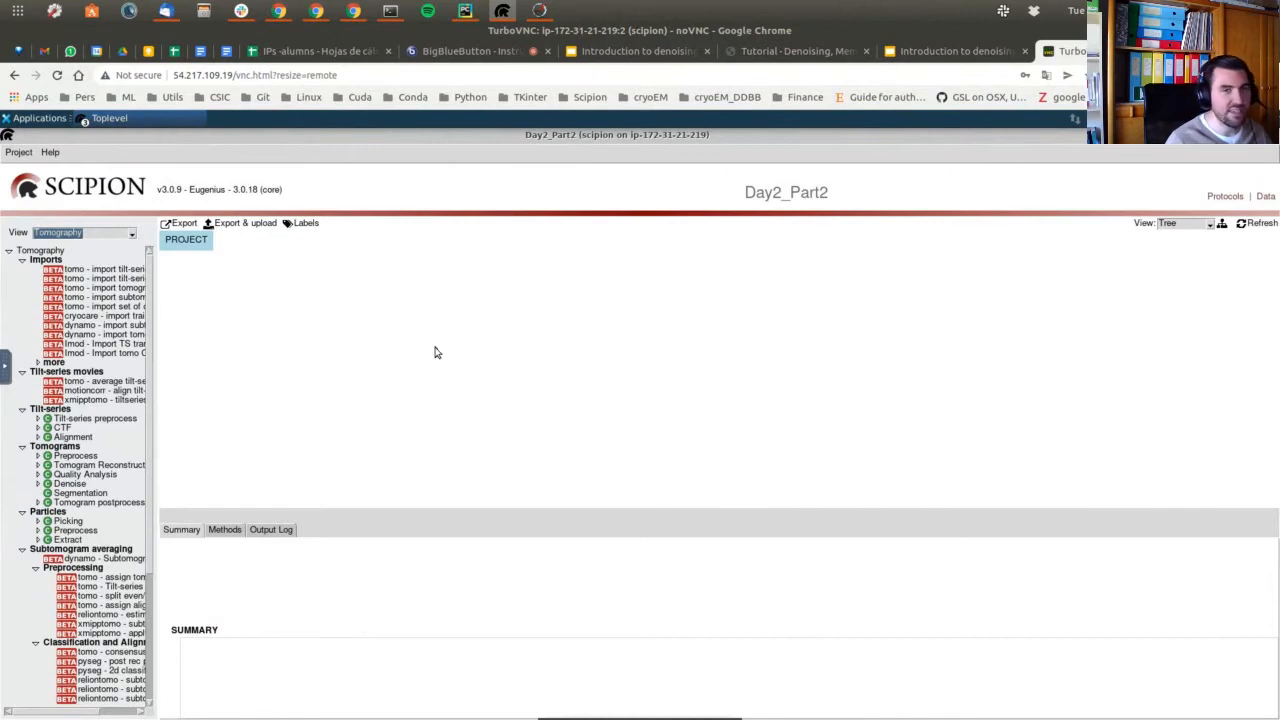
Search the protocols for "import", refine the search to "tomogram import", and close the search.
key(ctrl+f)
text(import)
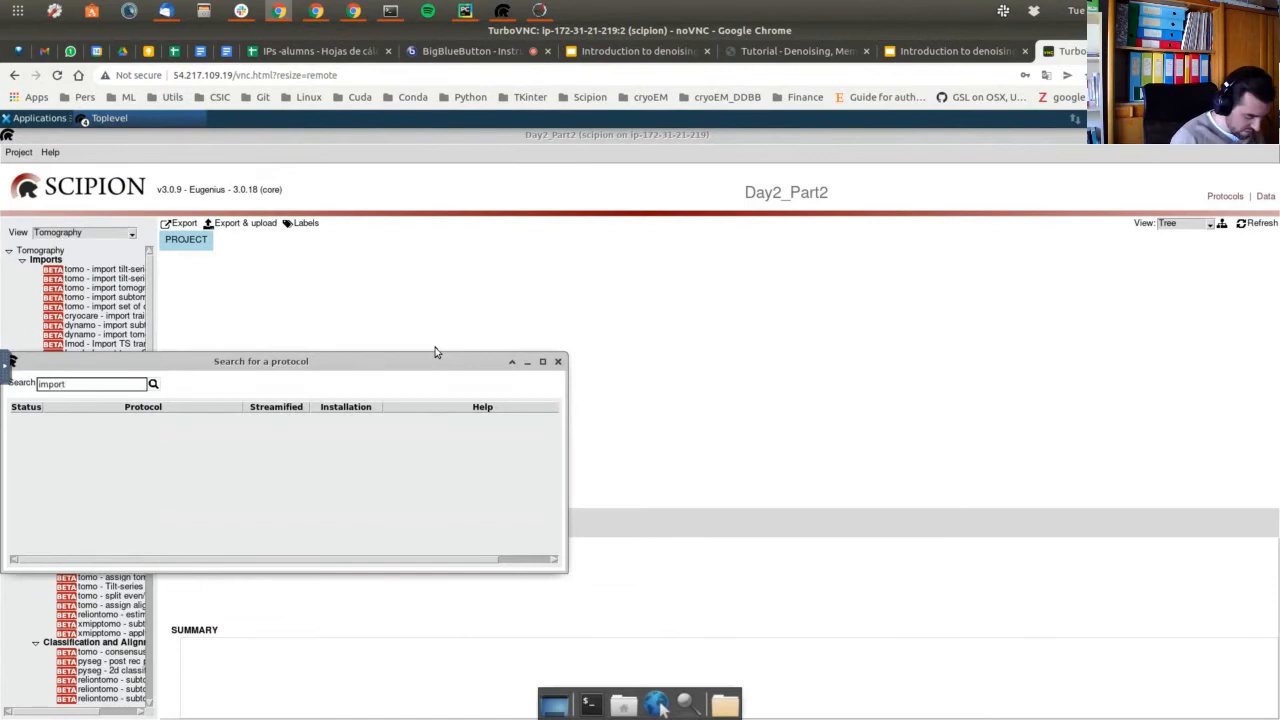
key(Return)
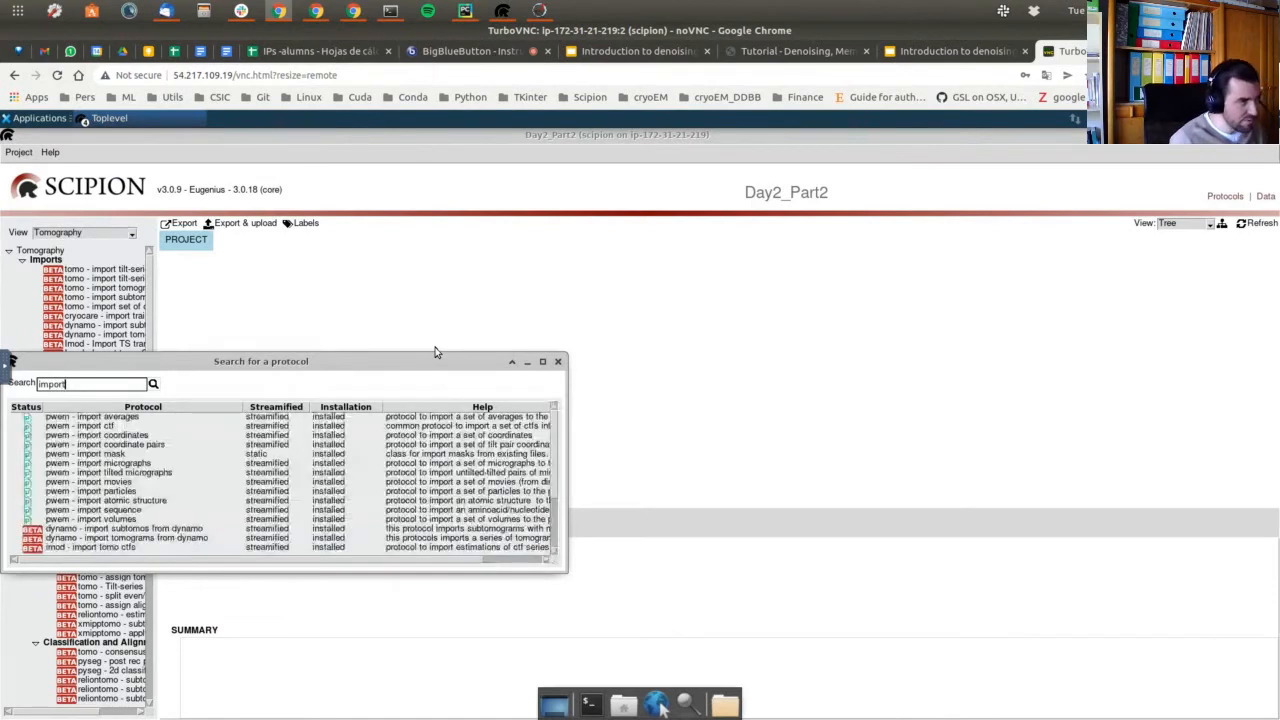
scroll(100, 510, down, 2)
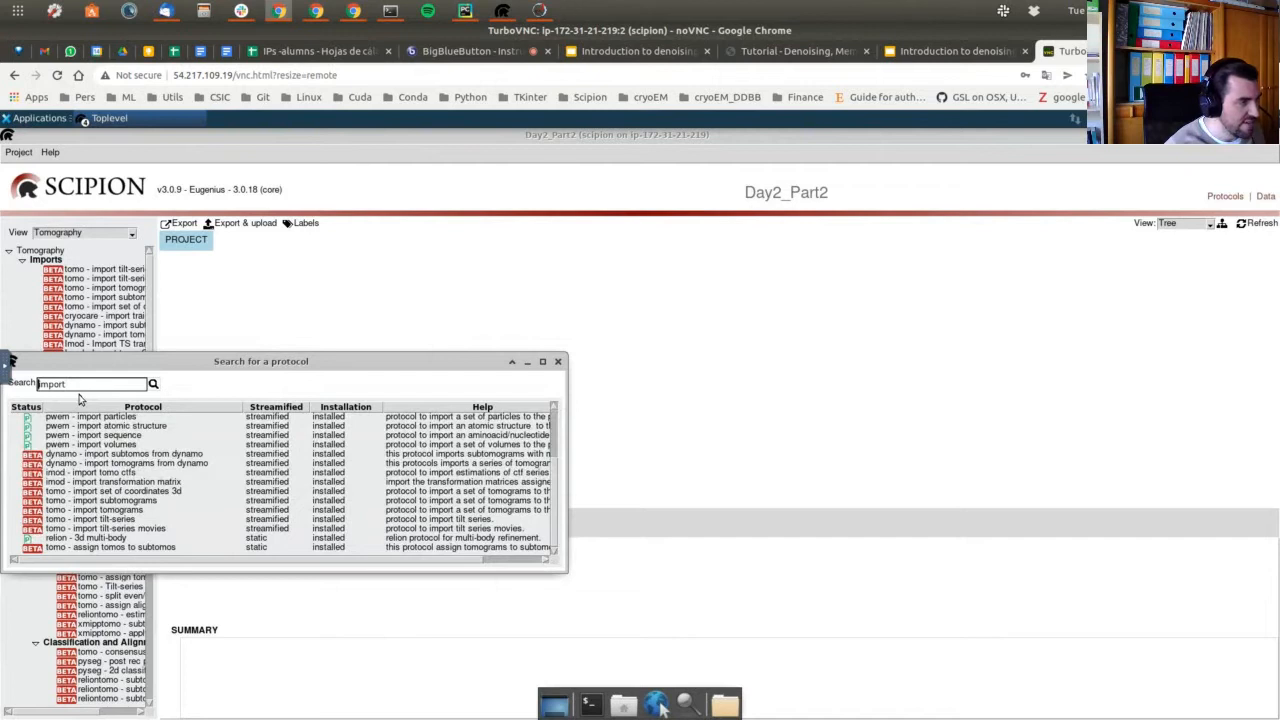
text(tomogram)
key(Return)
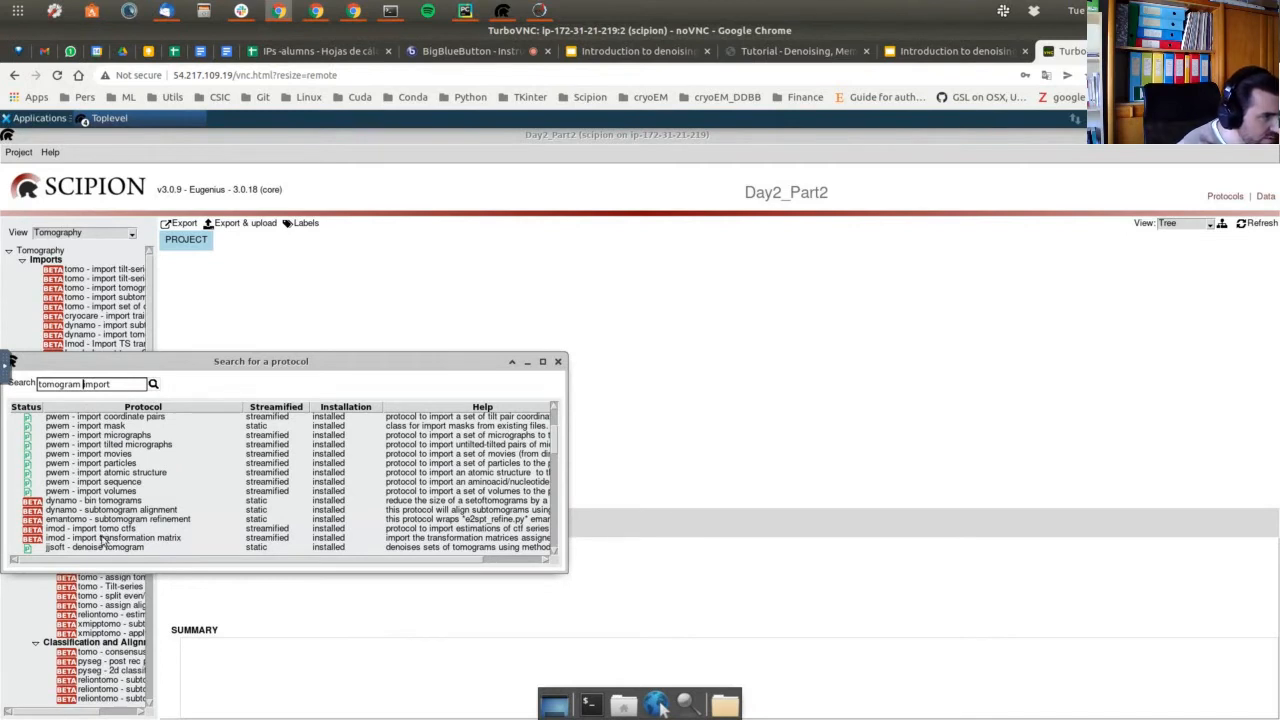
click(557, 361)
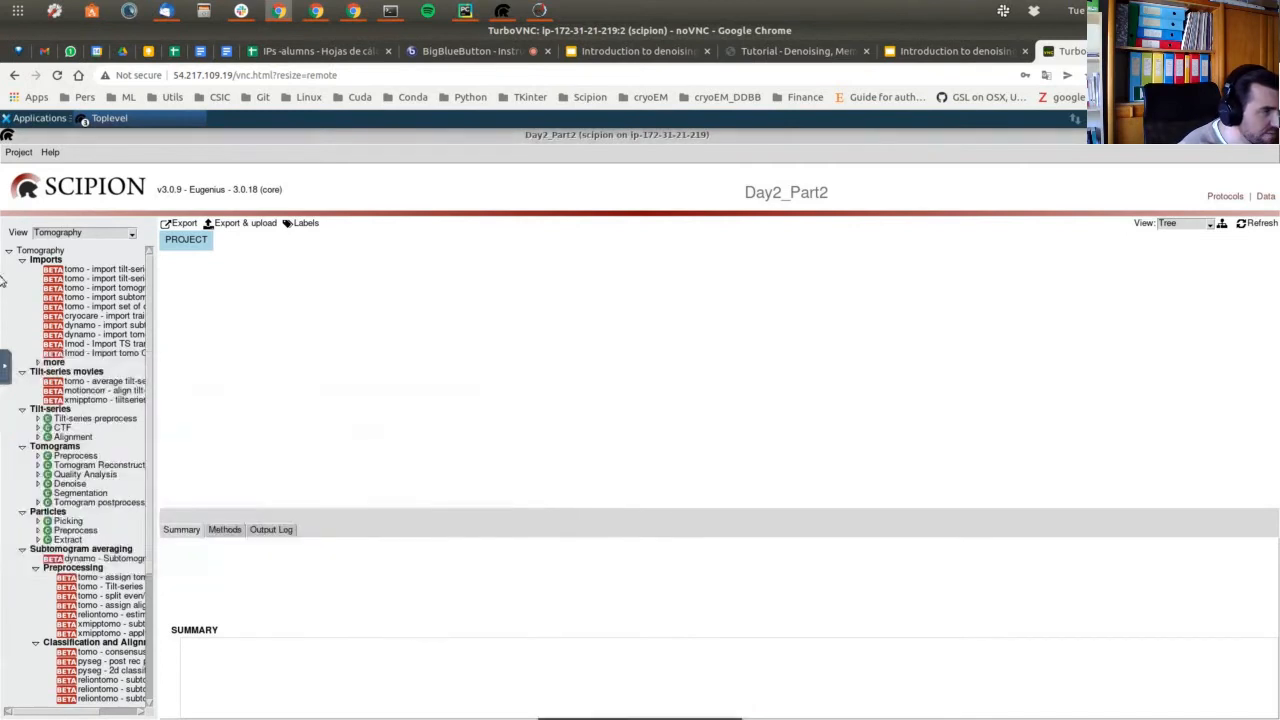
Open the tomo - import tomograms protocol and choose data/Day2/EMDB-10439/emd_10439.mrc as its files directory.
double_click(92, 288)
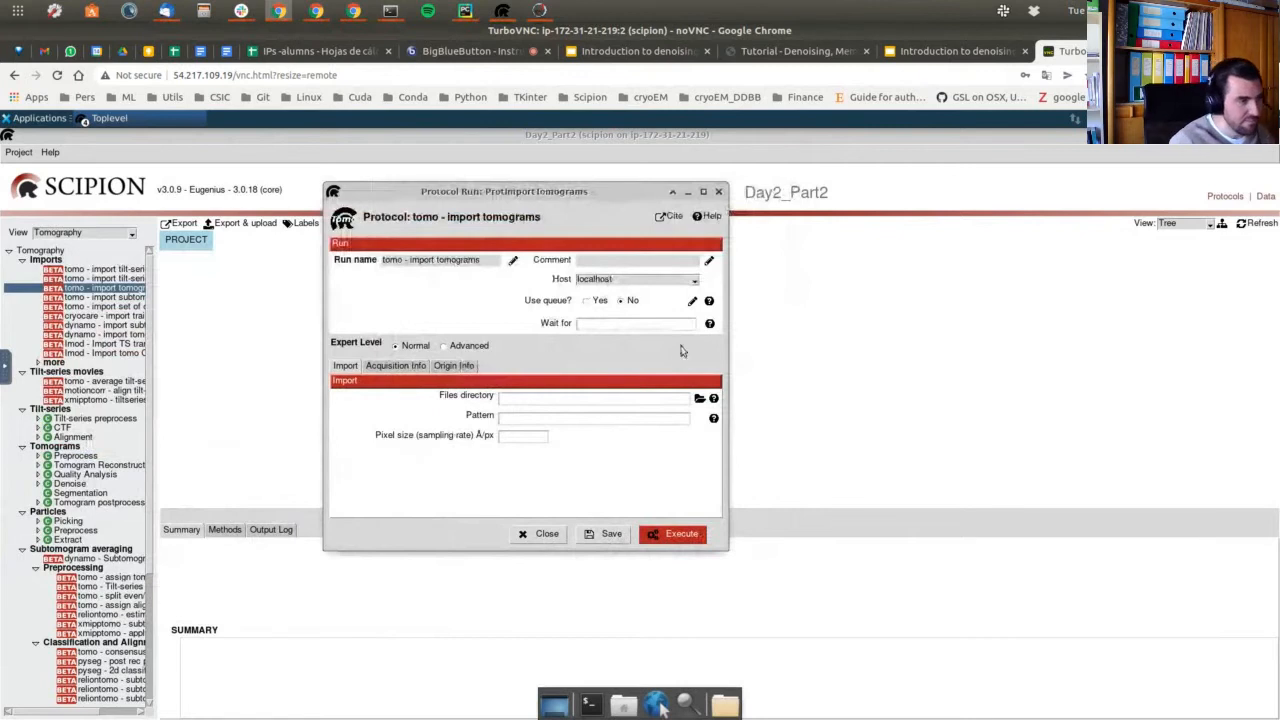
click(699, 398)
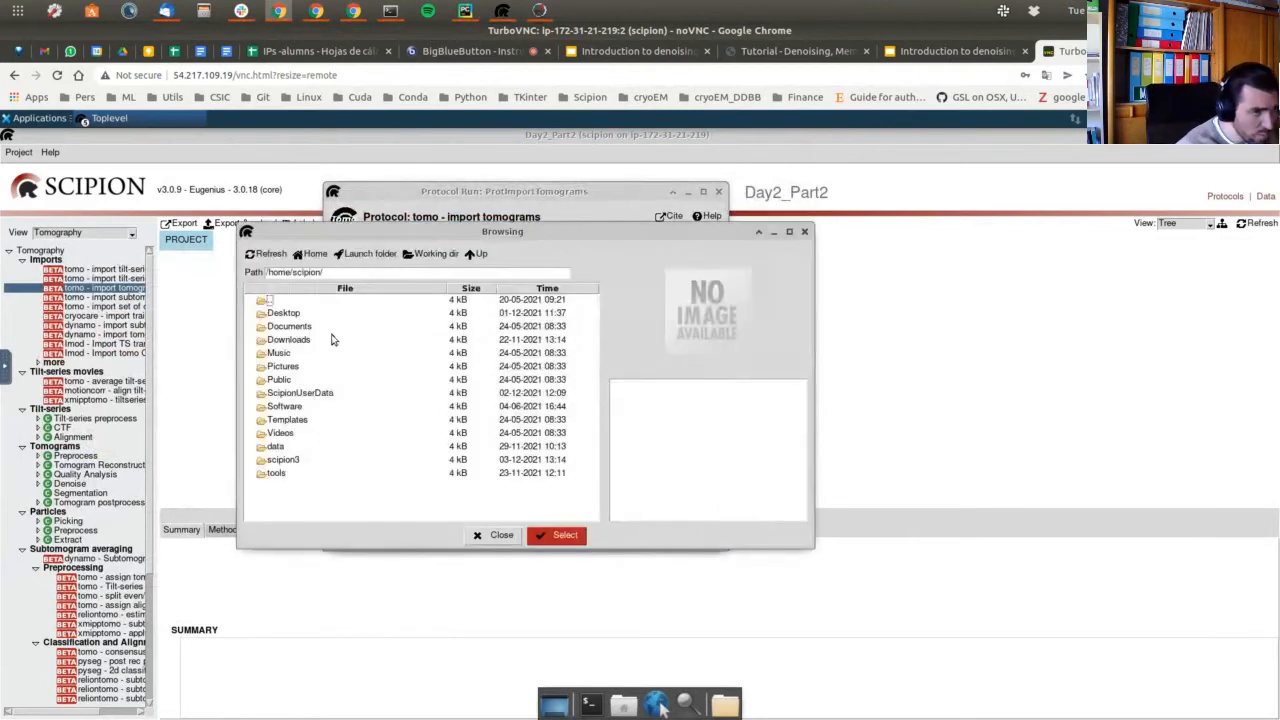
double_click(276, 446)
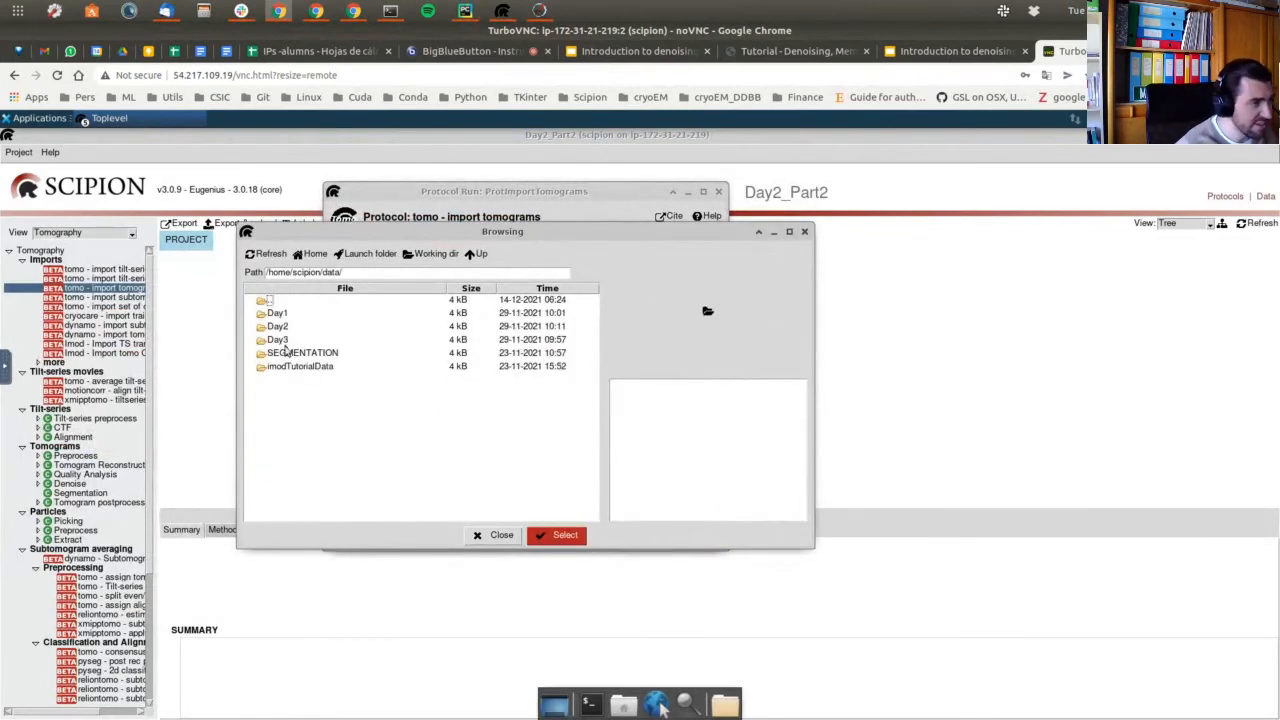
double_click(280, 328)
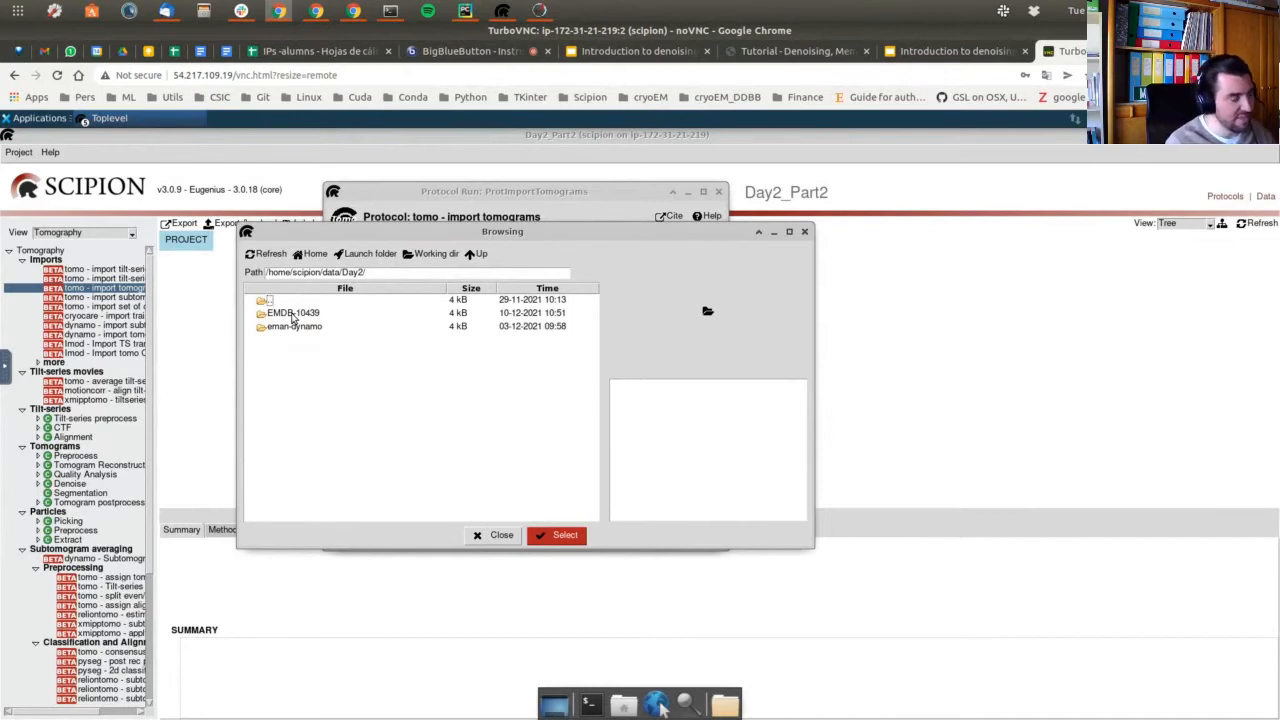
double_click(293, 314)
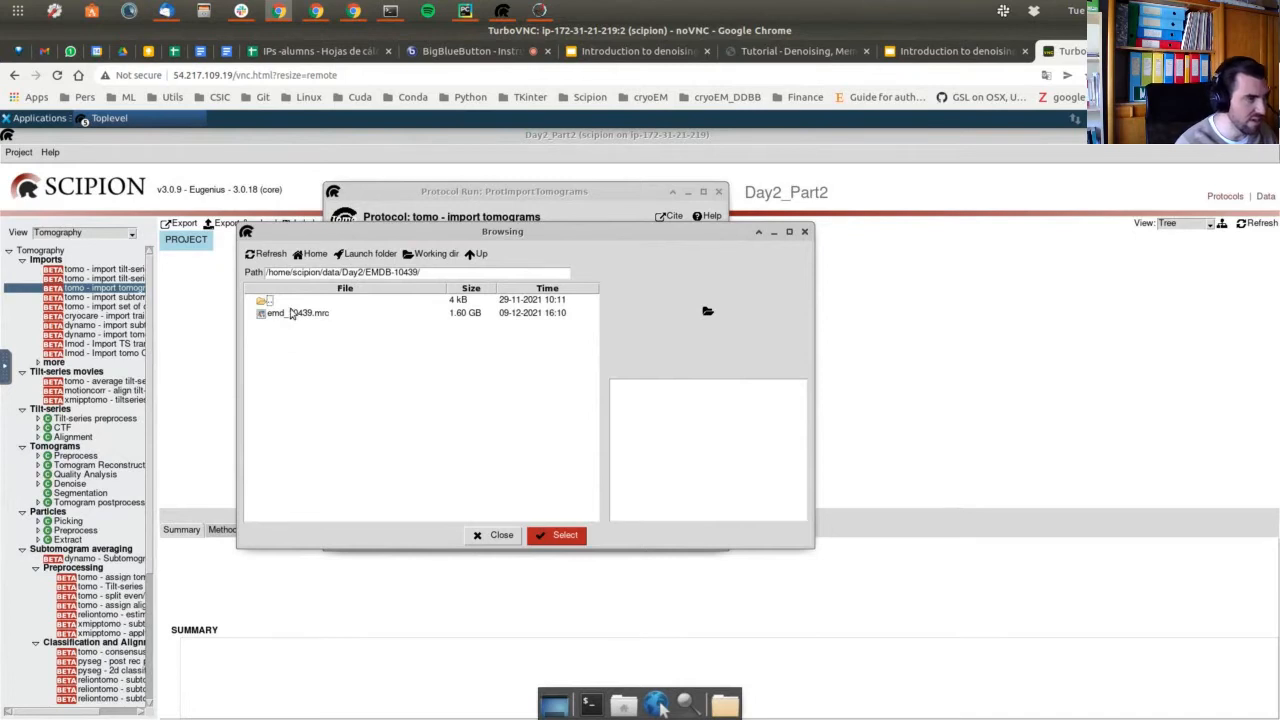
click(293, 313)
click(558, 537)
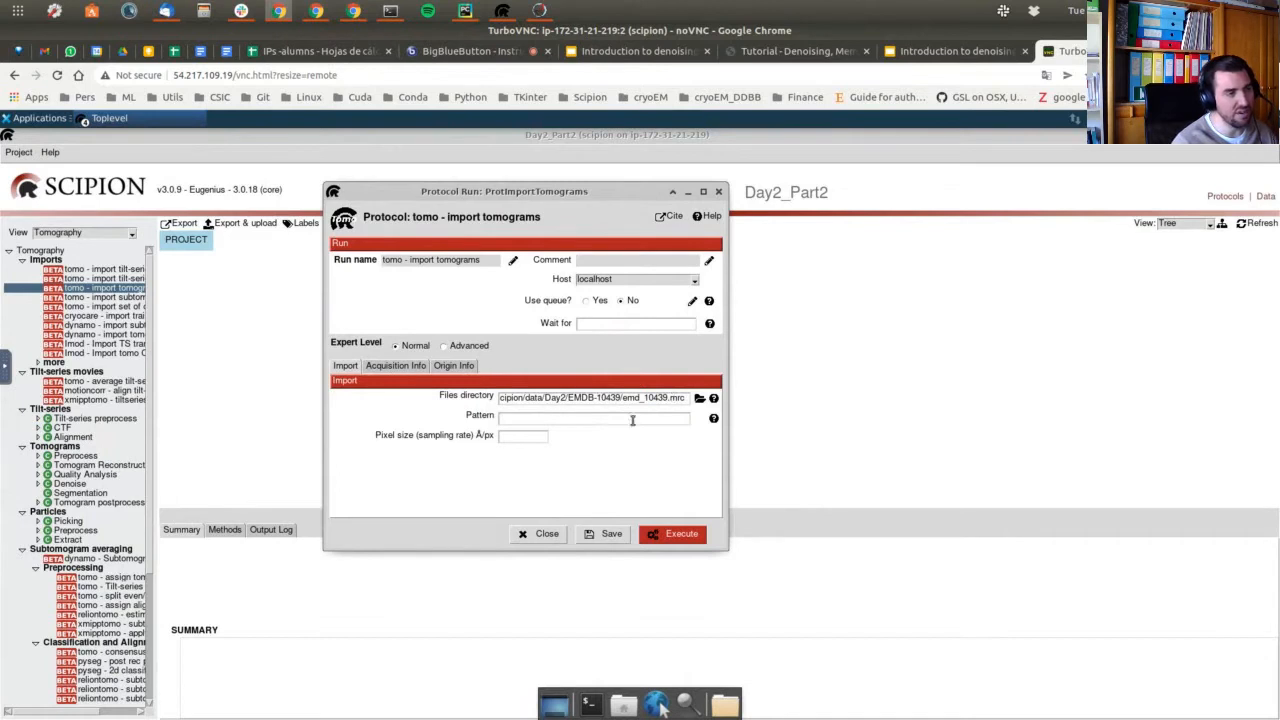
Switch to the Scipion tutorial page in the browser, close it, and open a new browser tab.
click(520, 441)
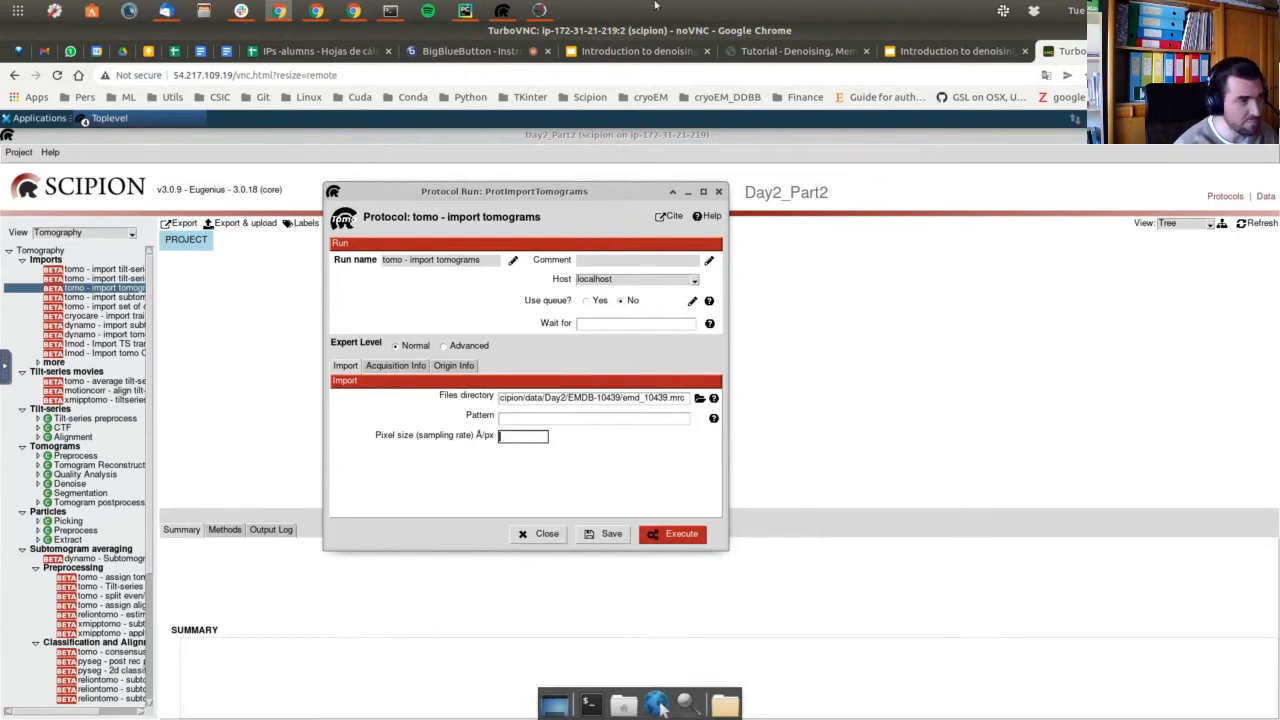
click(770, 51)
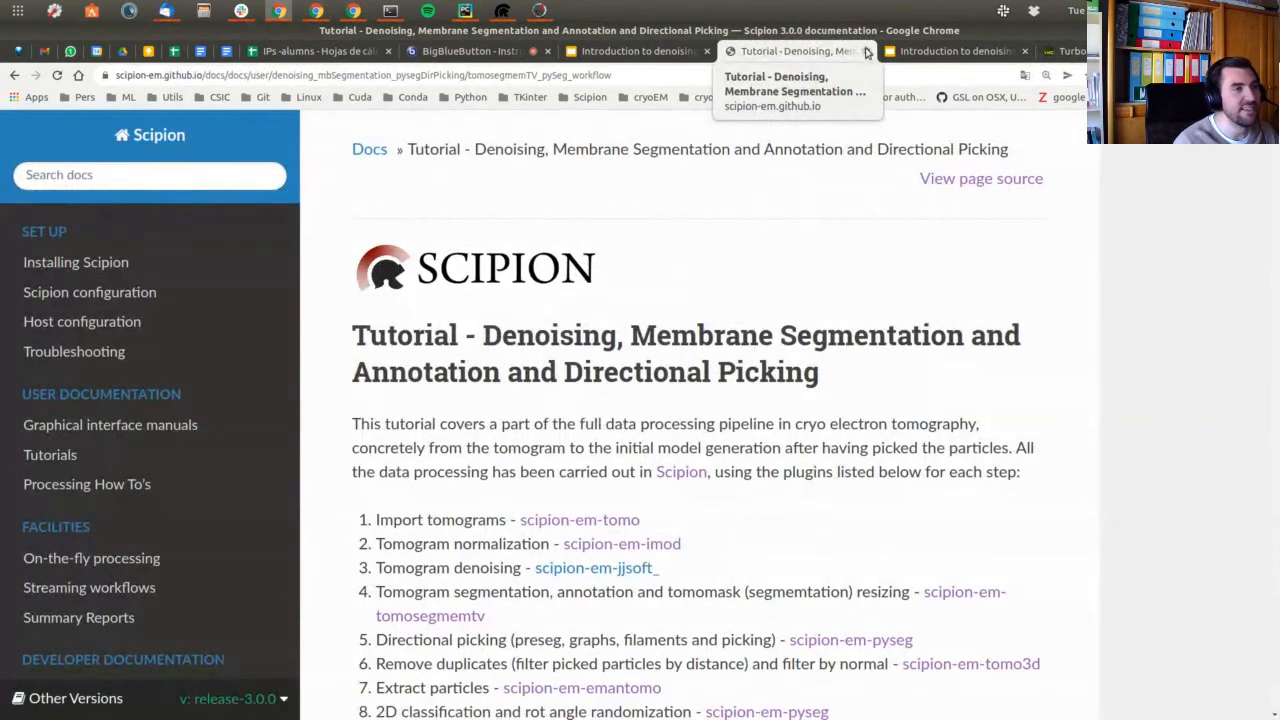
click(866, 52)
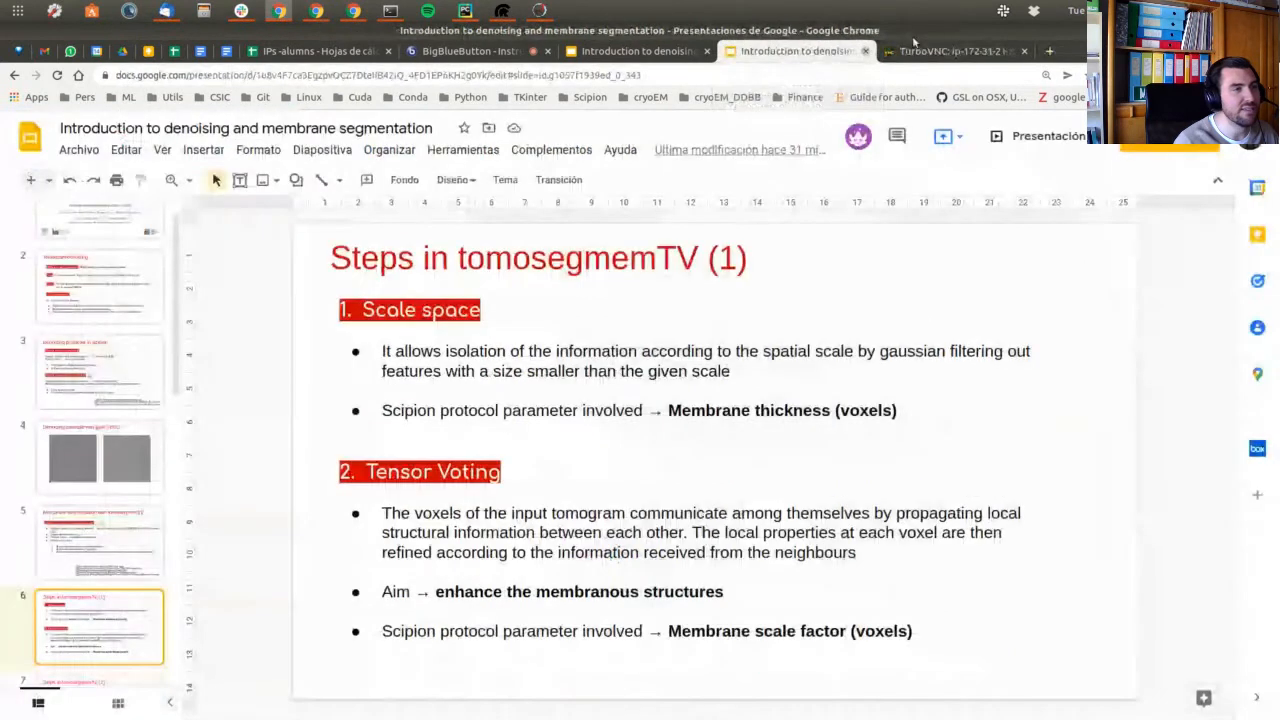
key(ctrl+f)
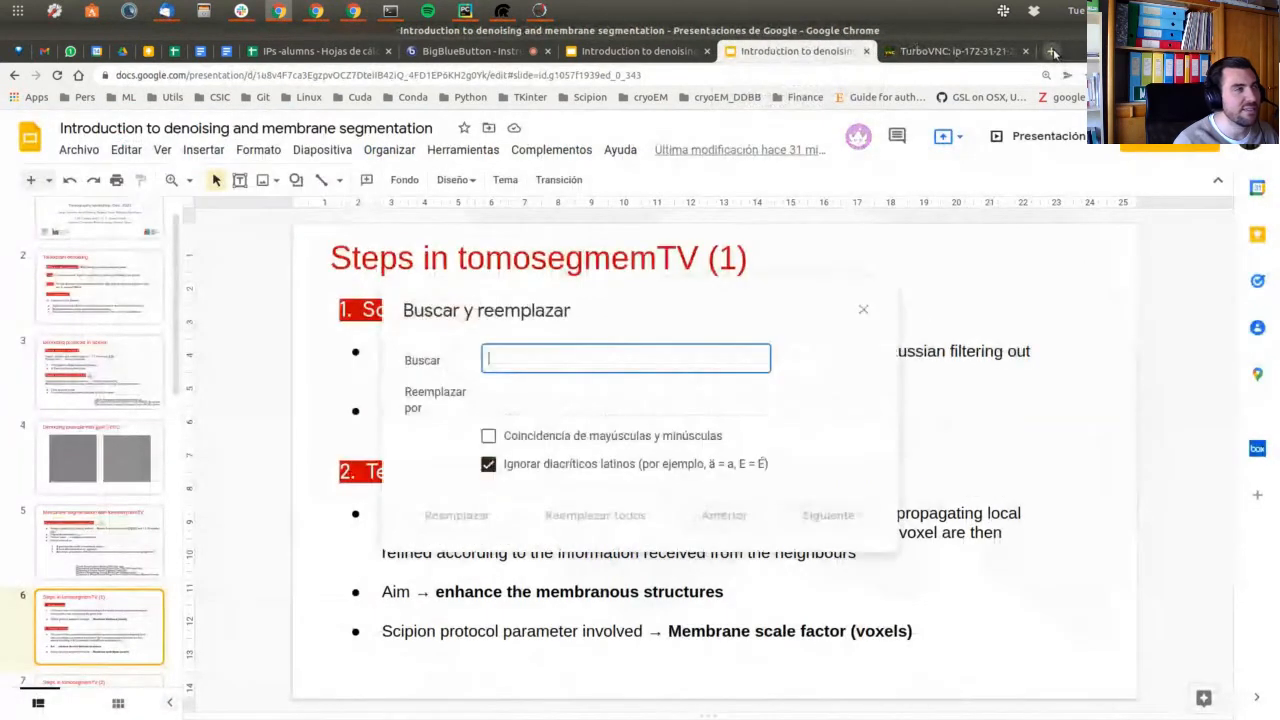
click(1052, 52)
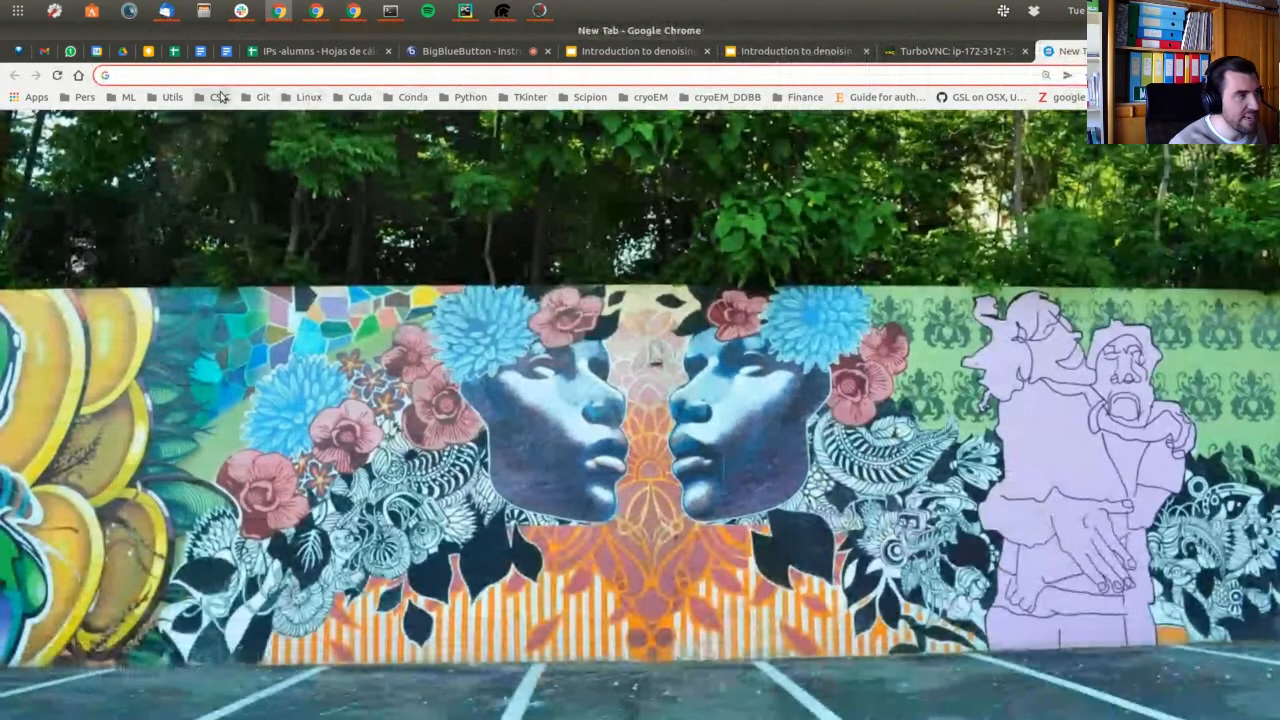
Open the scipion-em docs repository on GitHub and go to its docs/user folder.
click(266, 98)
click(268, 118)
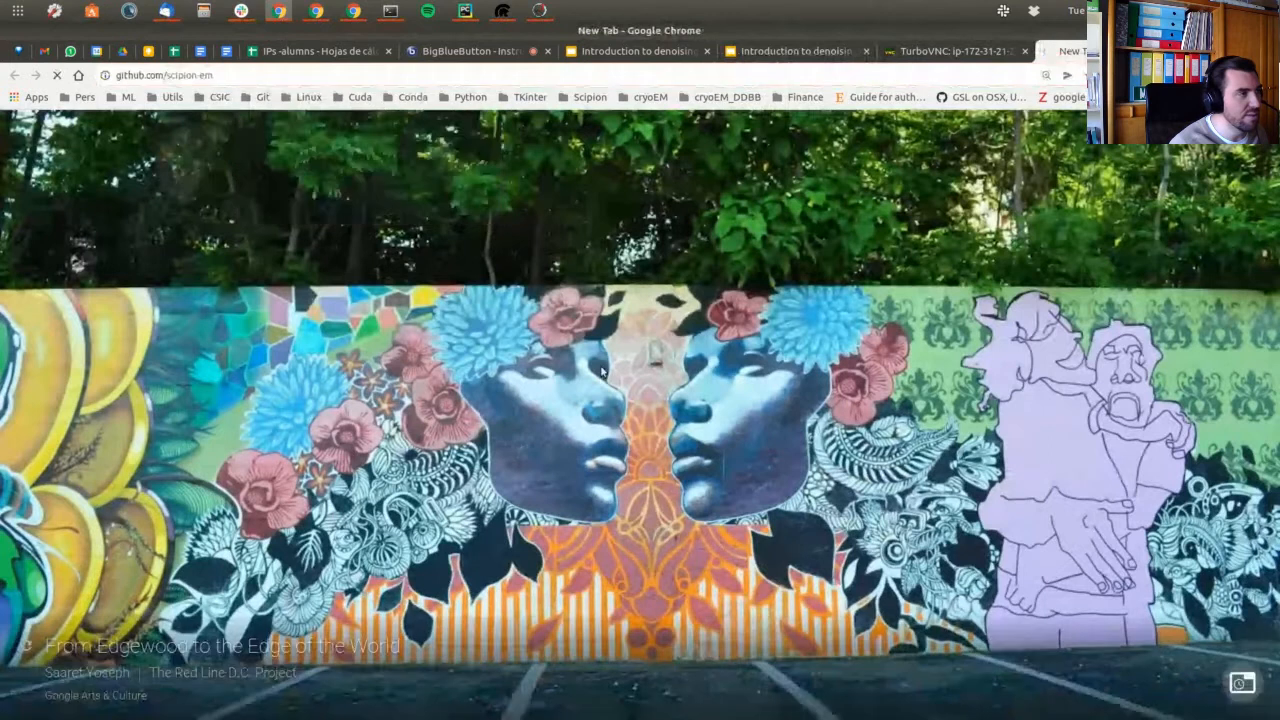
click(203, 650)
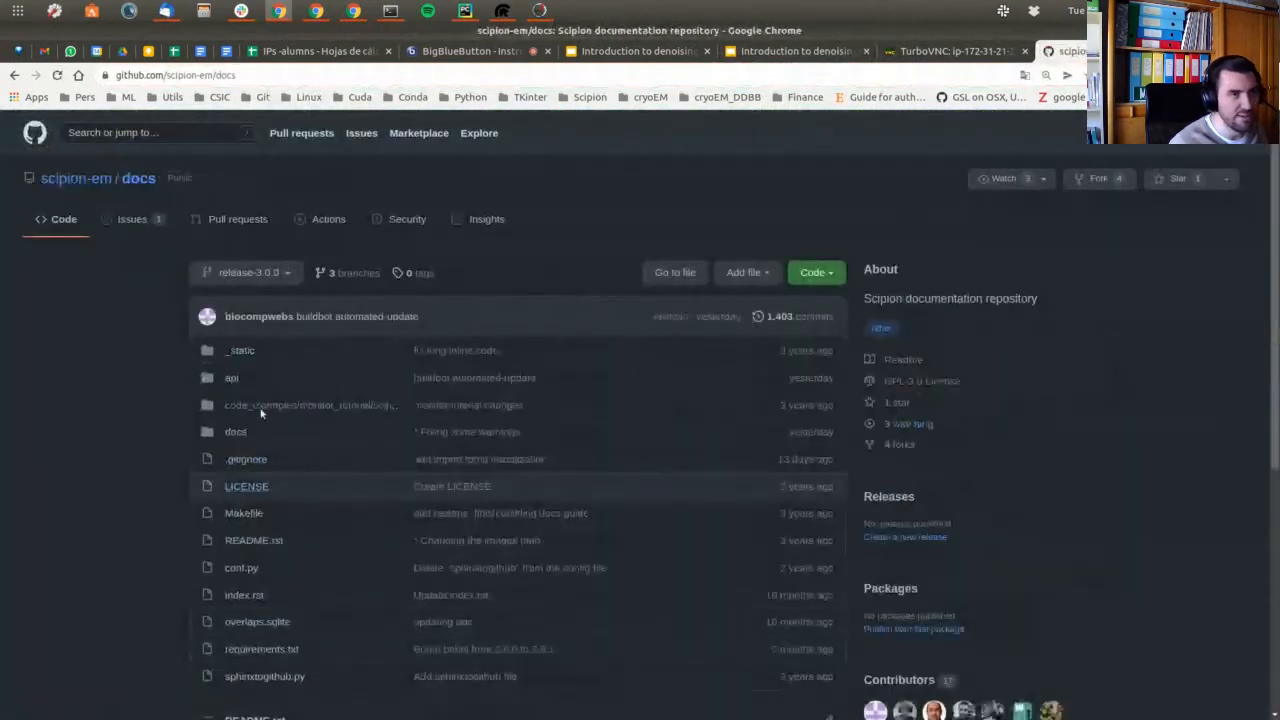
click(230, 432)
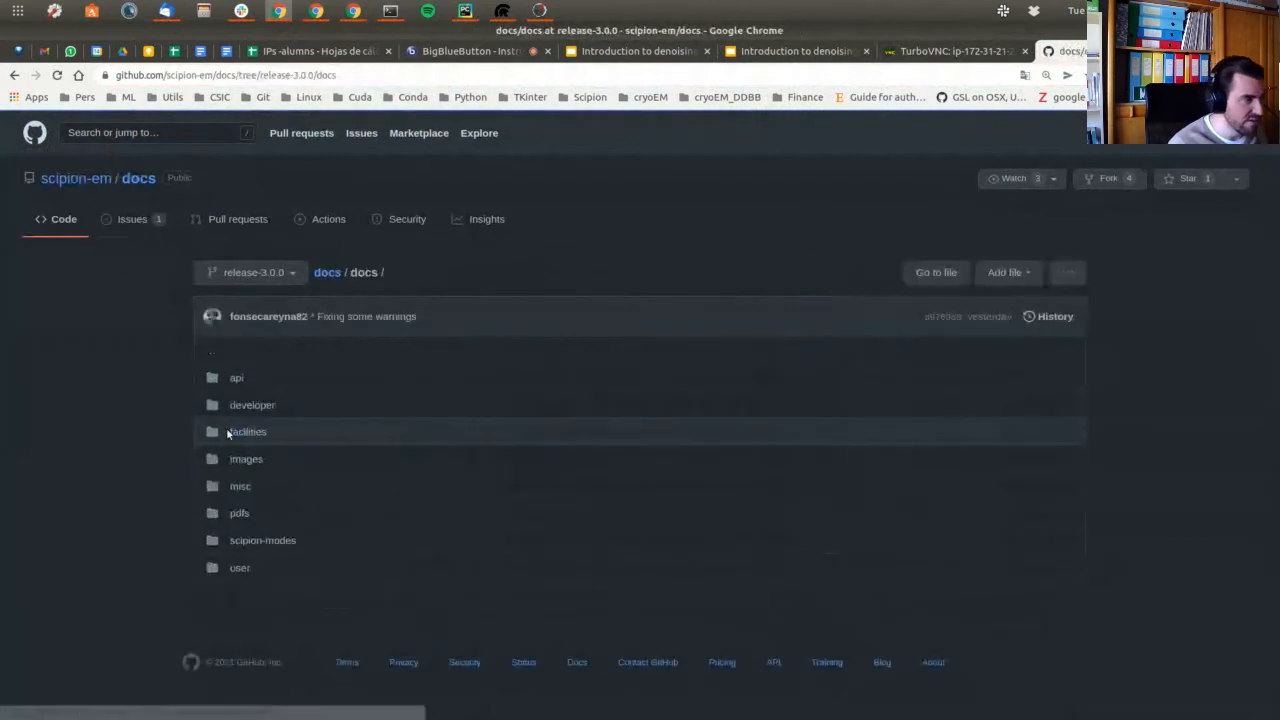
click(240, 568)
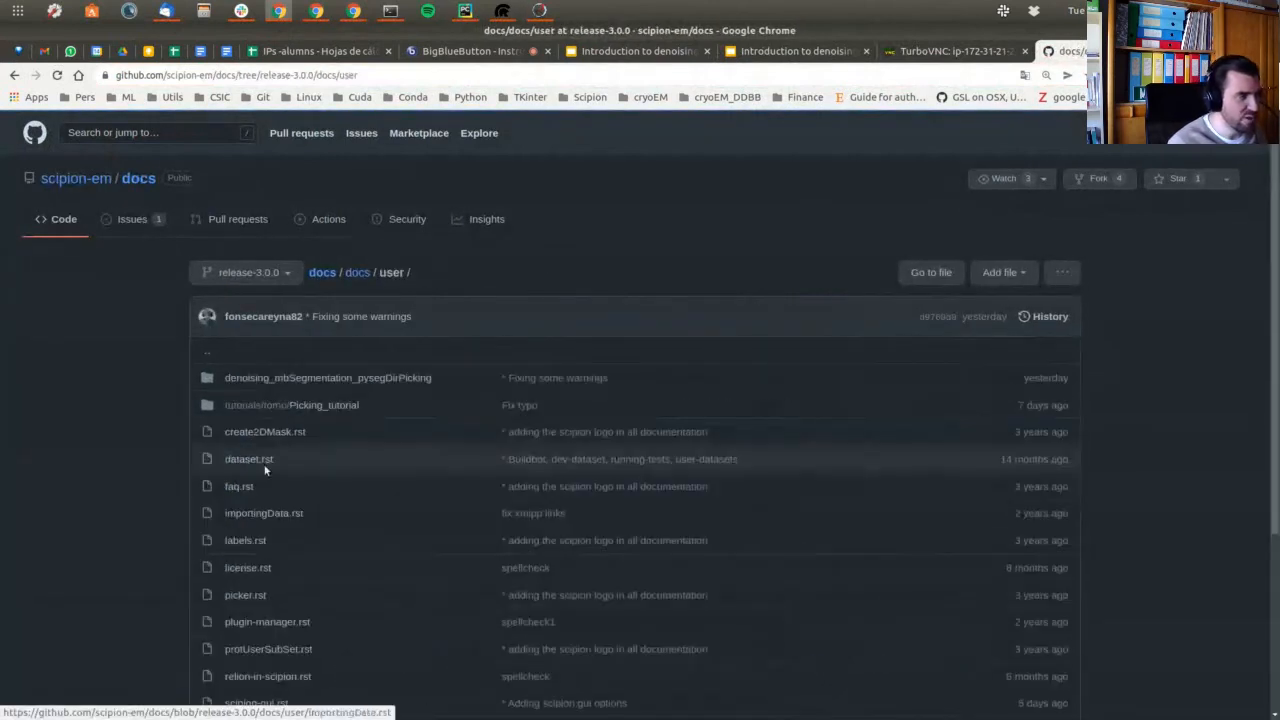
Open tomosegmemTV-pySeg-workflow.rst from the denoising_mbSegmentation_pysegDirPicking folder.
scroll(199, 505, down, 3)
scroll(195, 508, down, 2)
scroll(237, 343, up, 4)
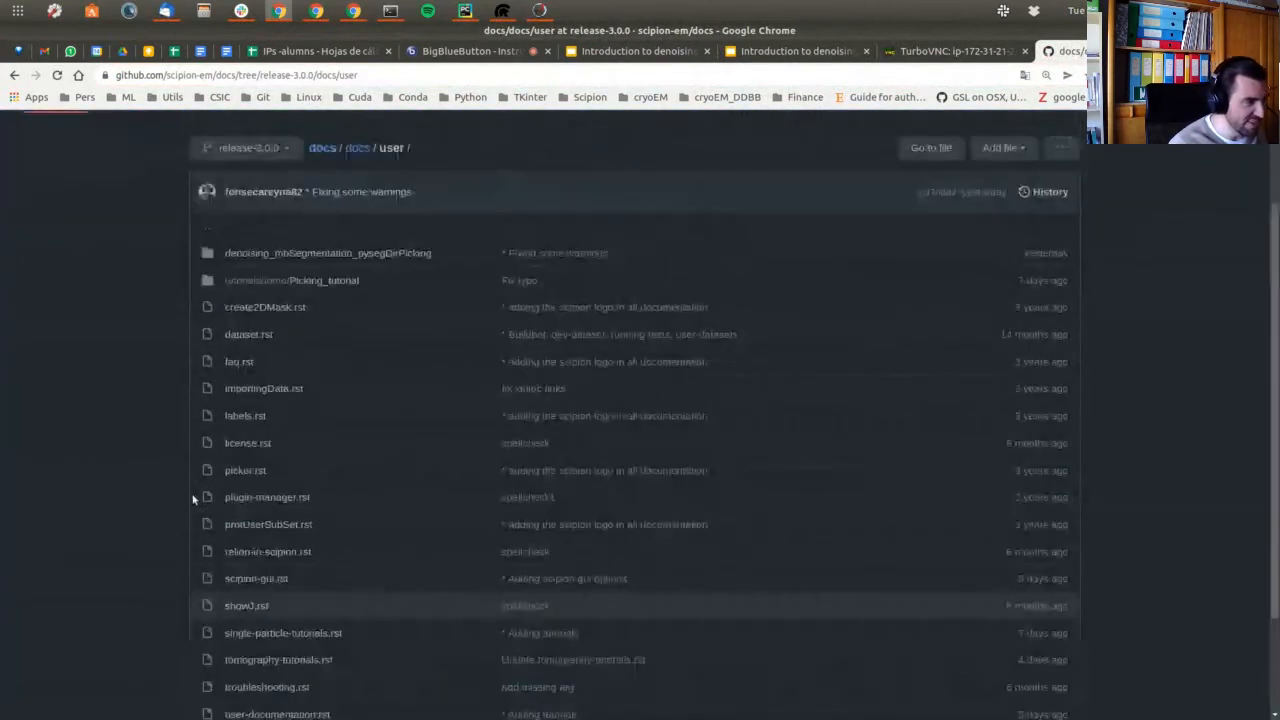
click(245, 308)
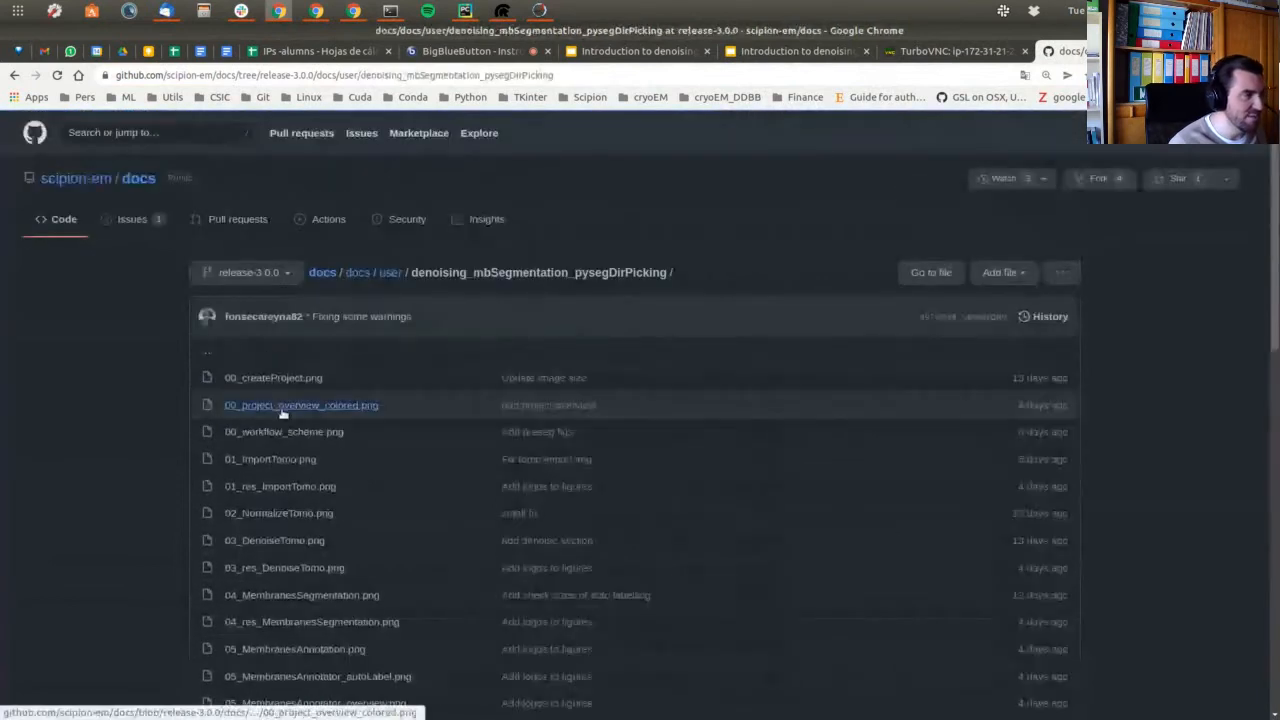
scroll(275, 547, down, 8)
scroll(275, 547, down, 4)
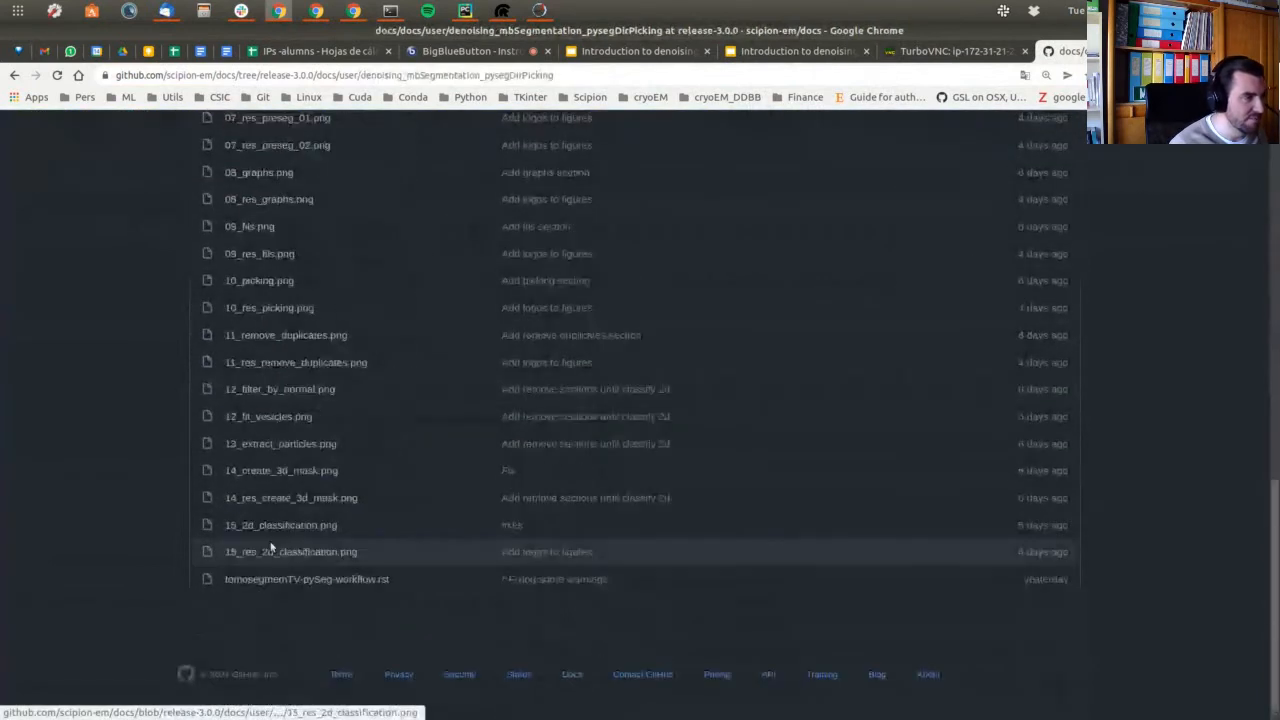
click(266, 581)
scroll(409, 566, down, 2)
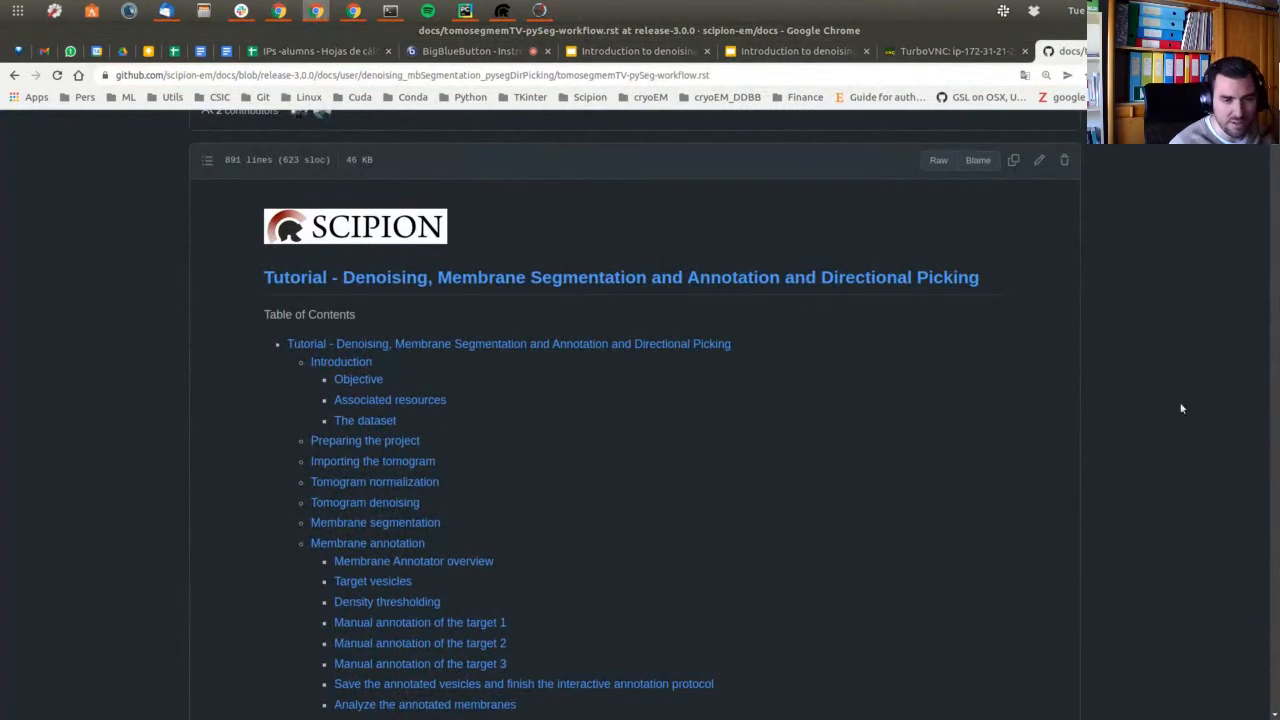
Look up the sampling rate of the EMD-10439 dataset in the tutorial's dataset section.
scroll(576, 442, down, 3)
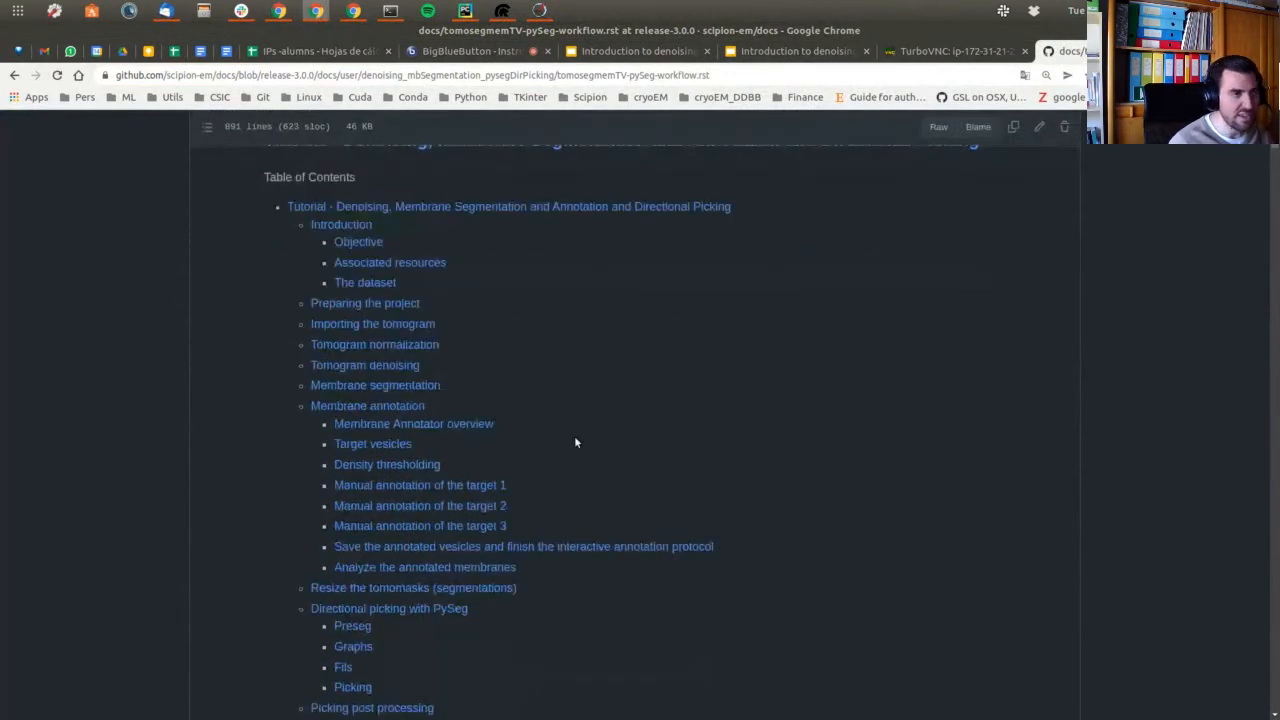
scroll(575, 442, down, 10)
scroll(533, 532, down, 8)
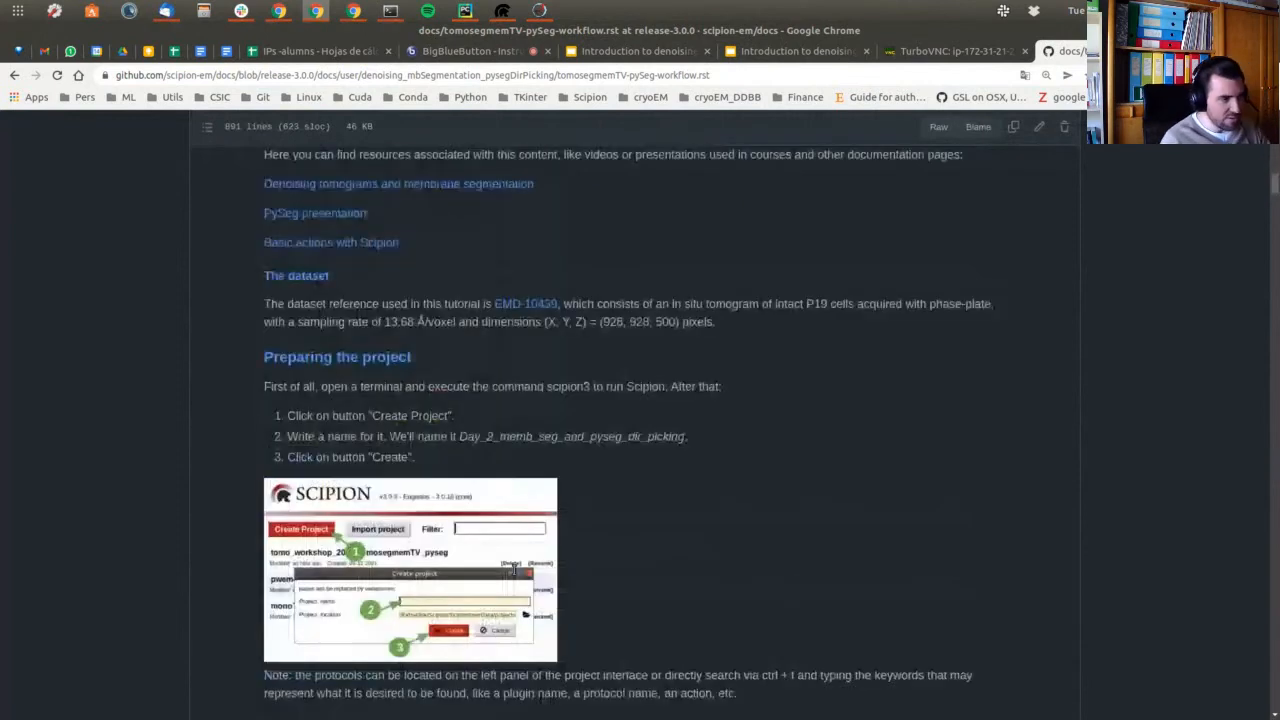
scroll(533, 380, down, 2)
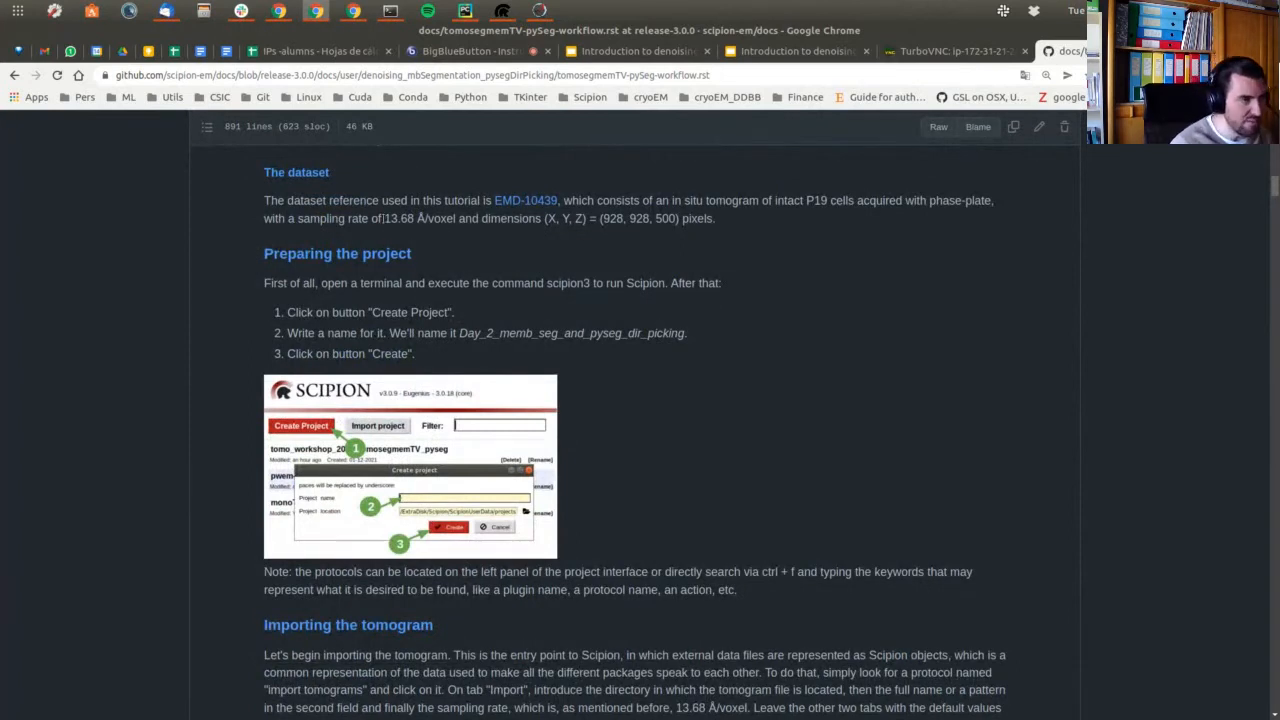
drag(384, 218, 413, 219)
click(431, 225)
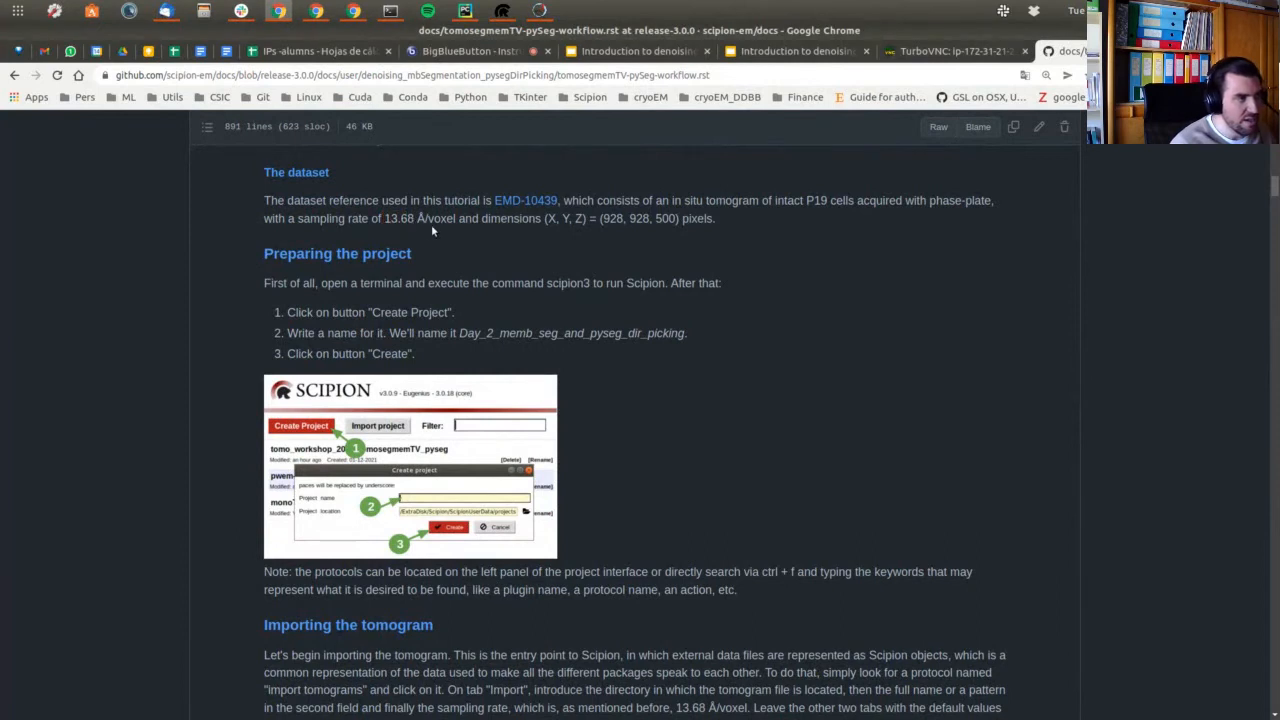
Return to the Scipion remote desktop and set the tomogram import's pixel size to 13.68 Å/px.
click(906, 55)
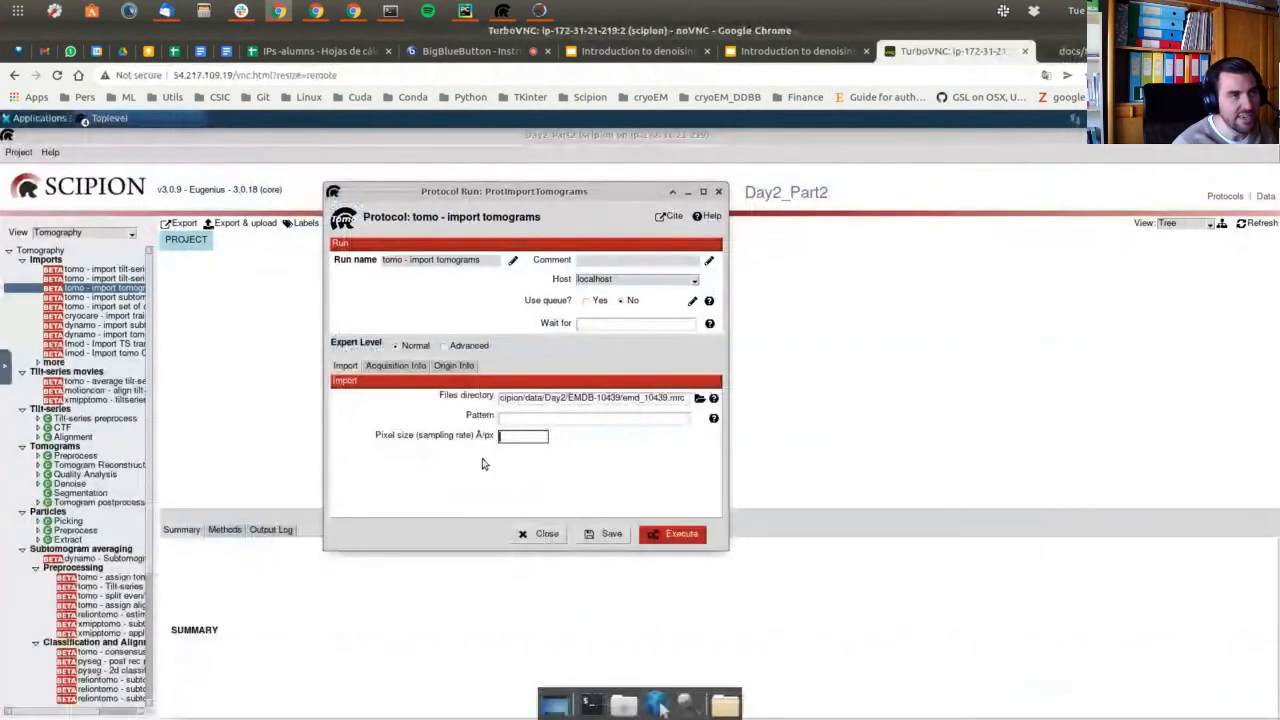
text(13.68)
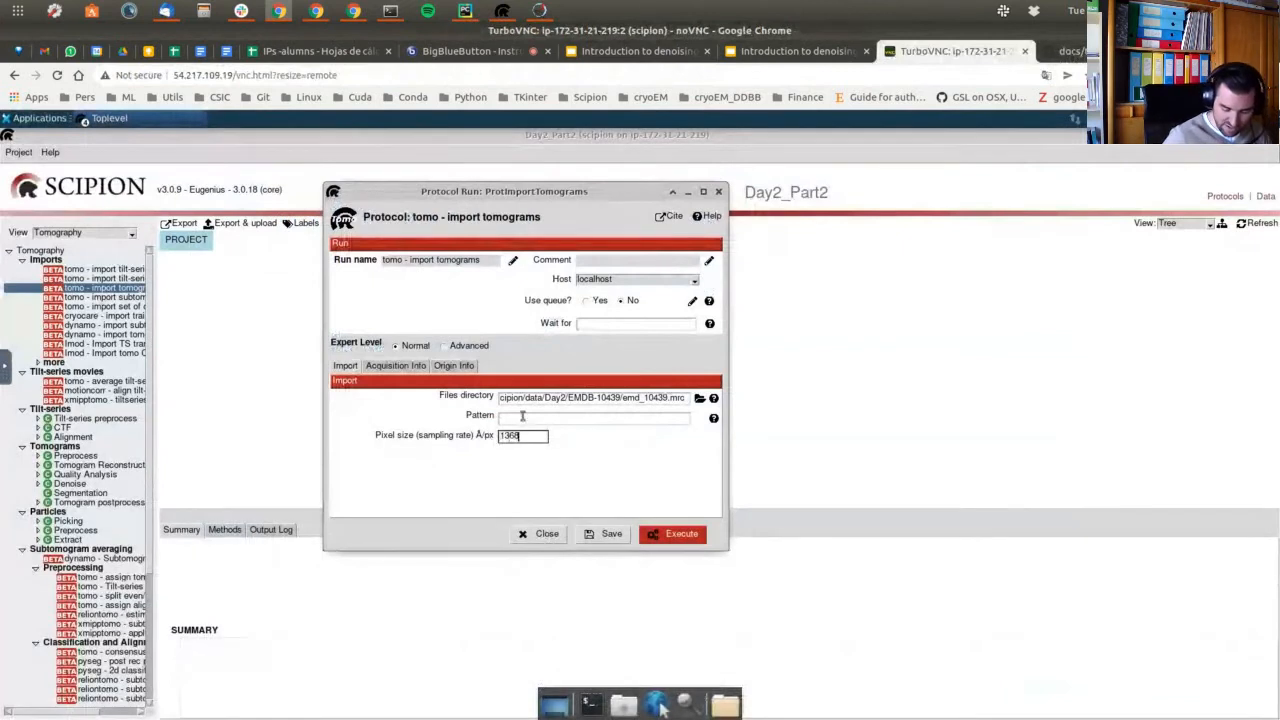
Inspect emd_10439.mrc in the tomogram import's file browser without changing the chosen file, and execute the import.
click(699, 398)
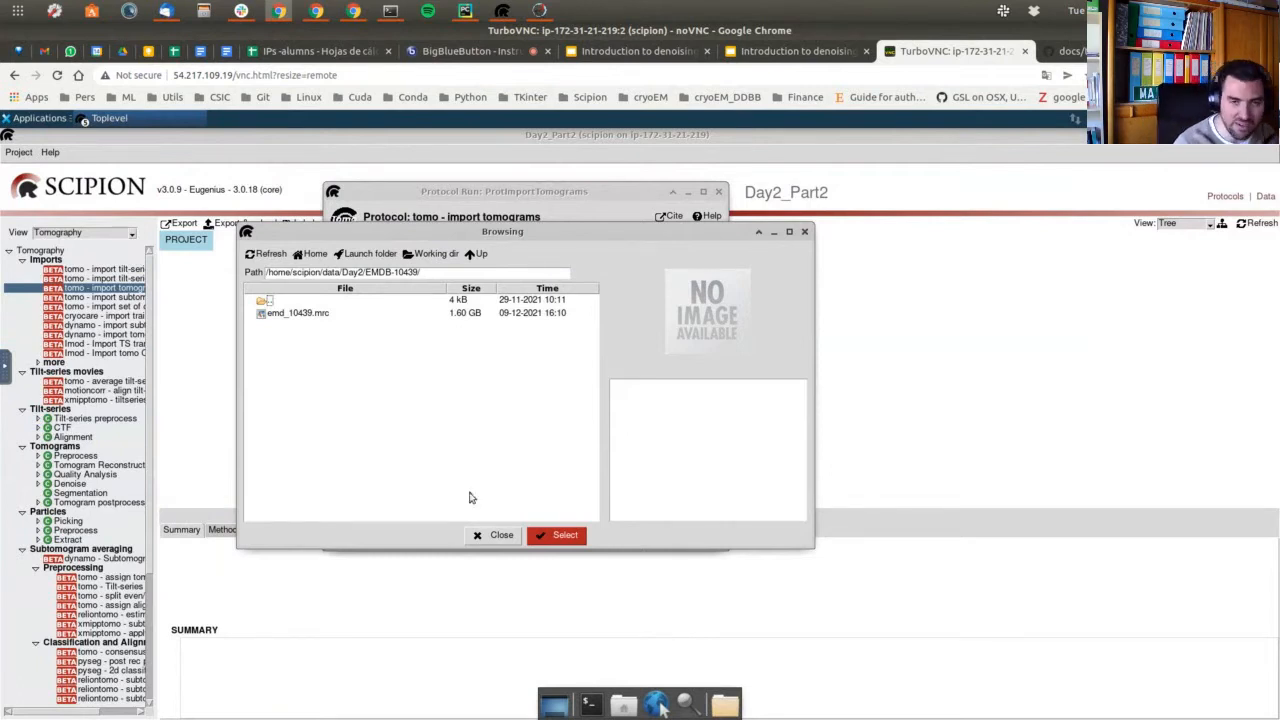
click(305, 314)
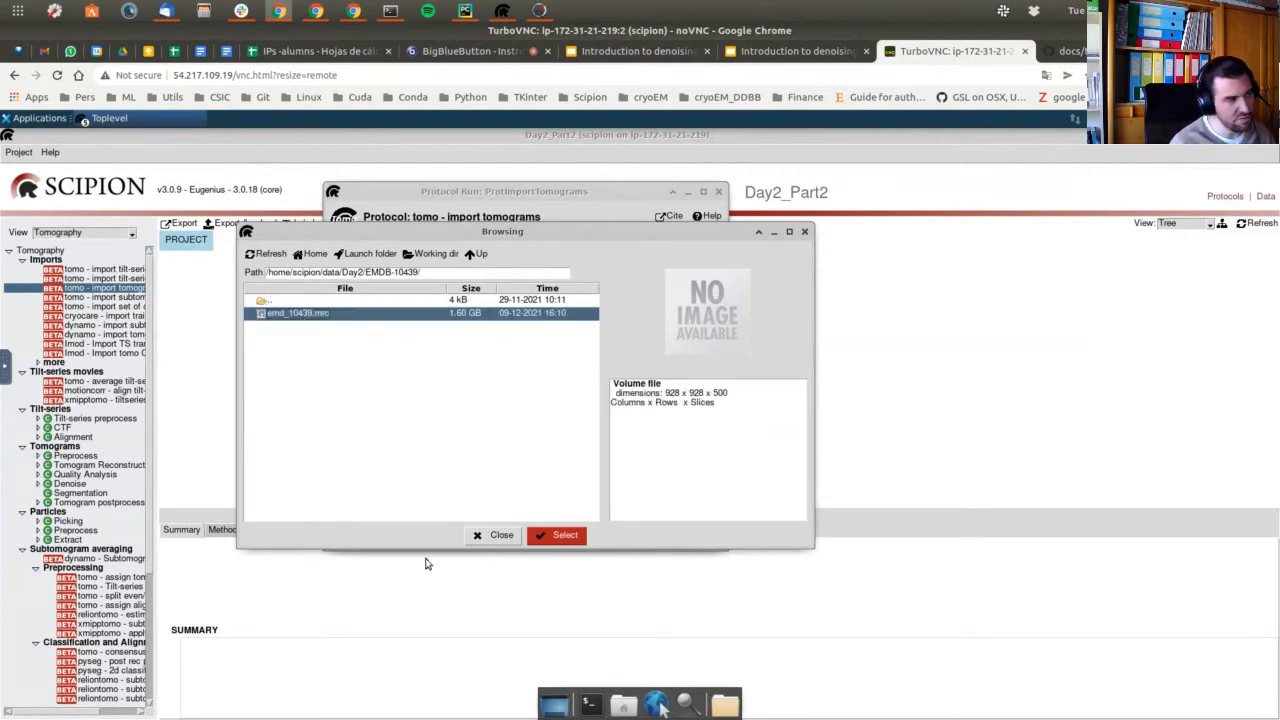
click(490, 536)
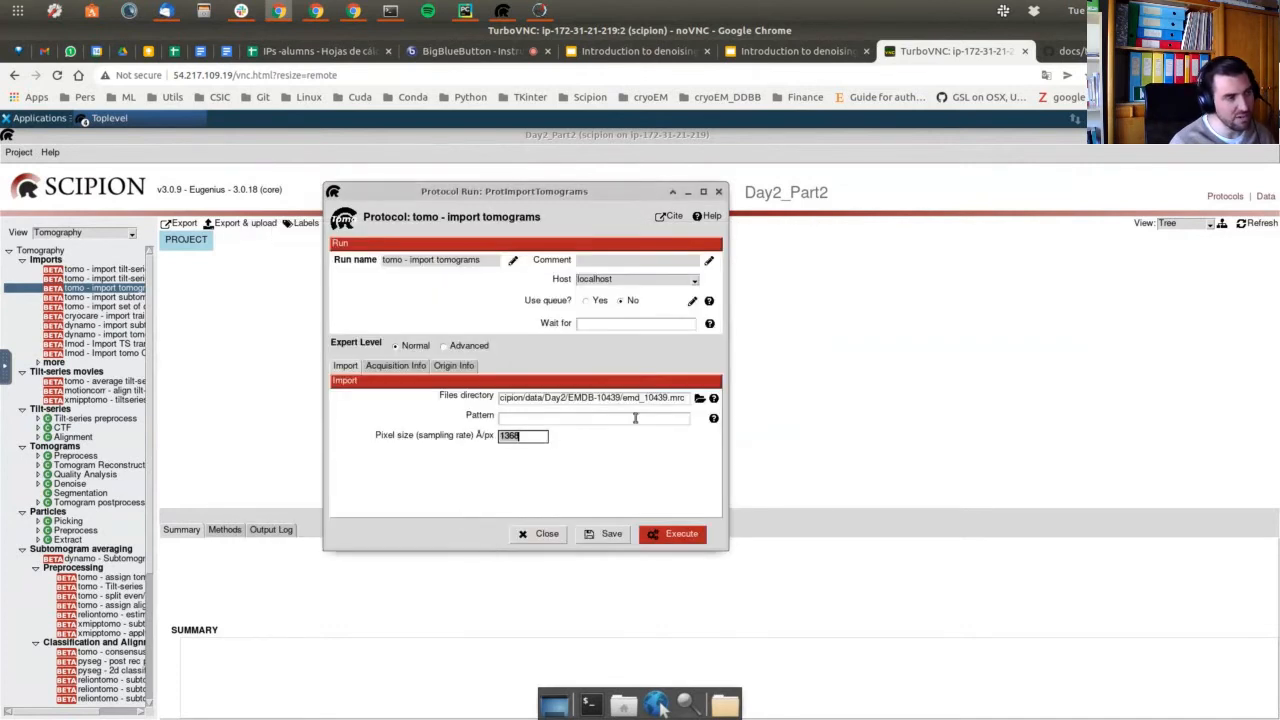
click(529, 437)
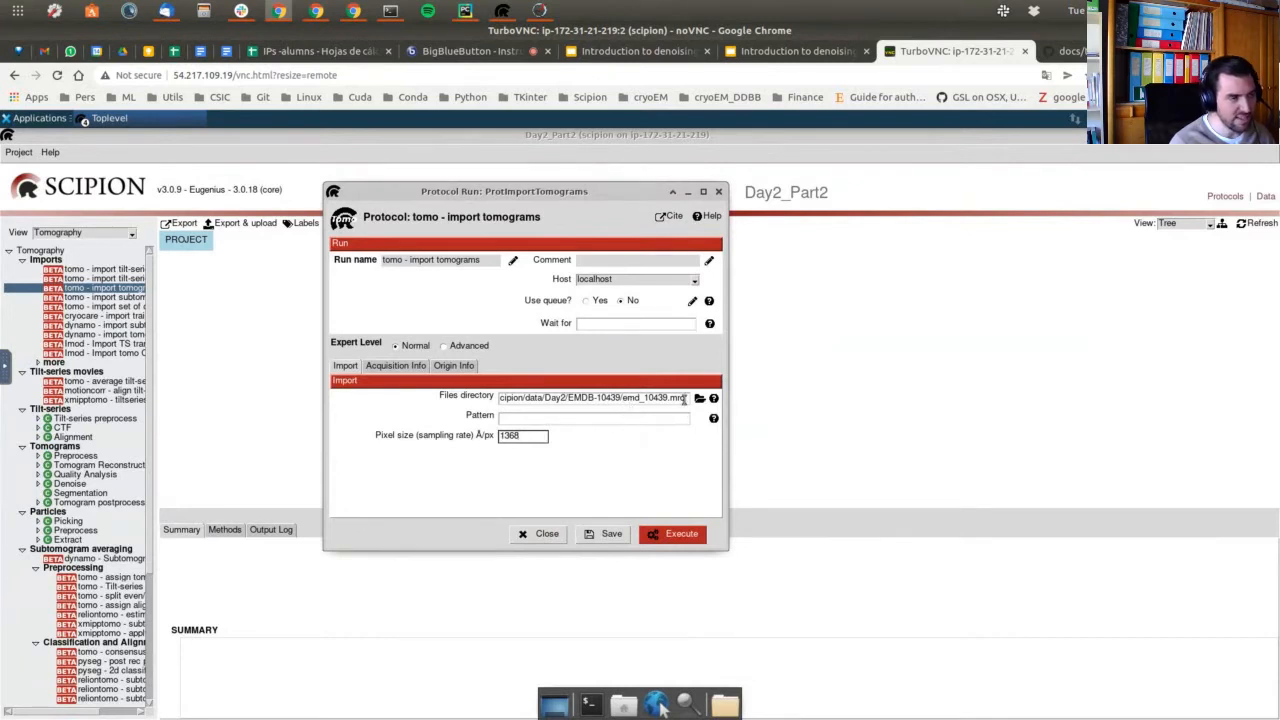
click(678, 538)
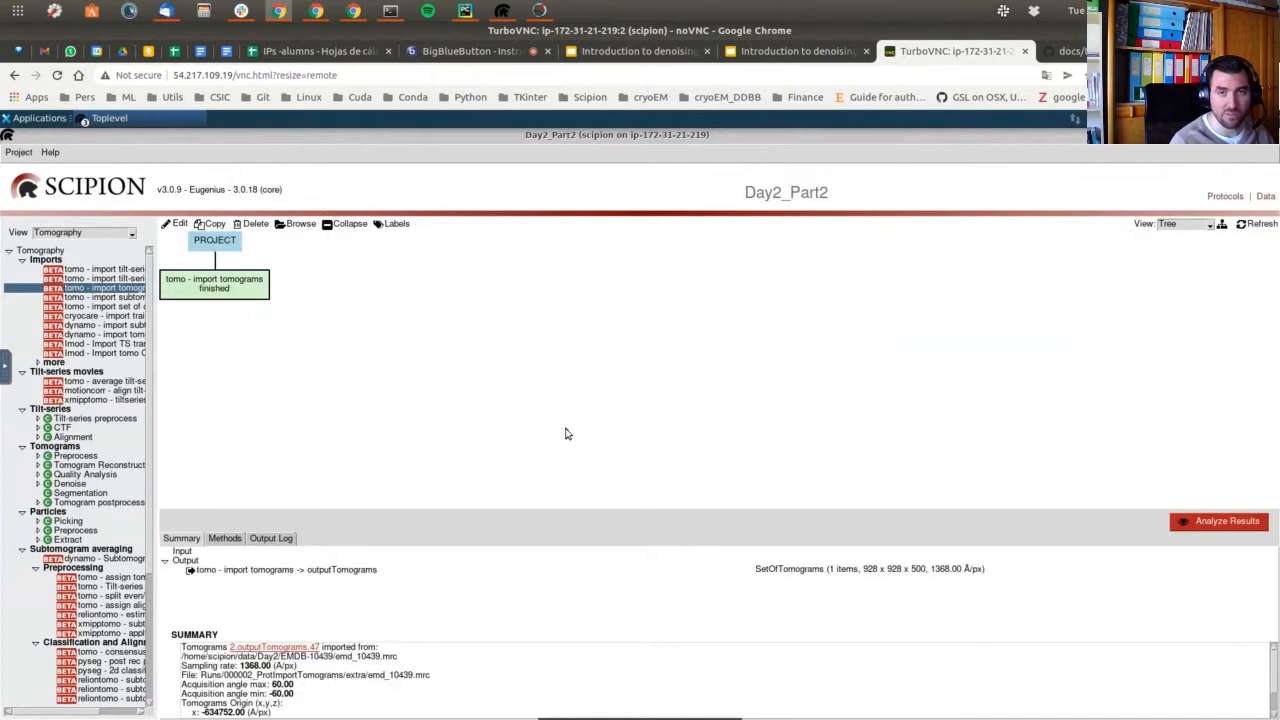
Reopen the finished tomogram import protocol and set its pixel size (sampling rate) to 13.68 Å/px.
right_click(205, 287)
click(220, 290)
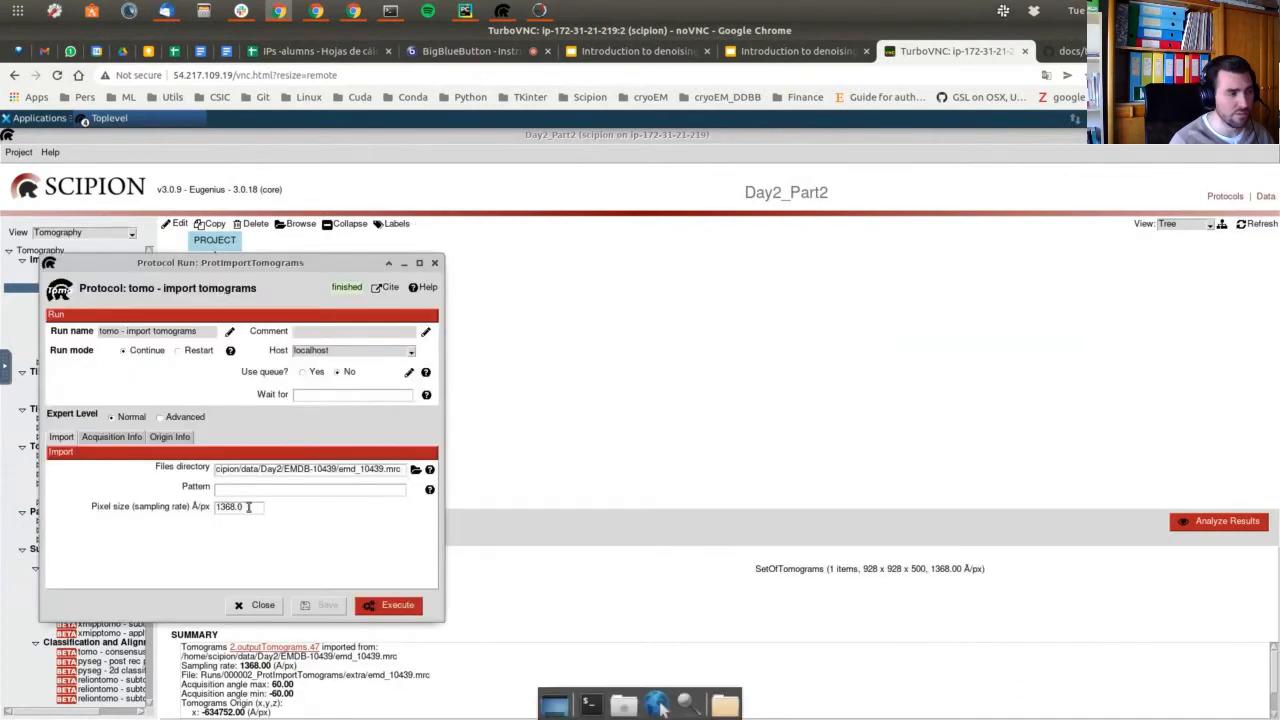
drag(247, 507, 162, 508)
text(16)
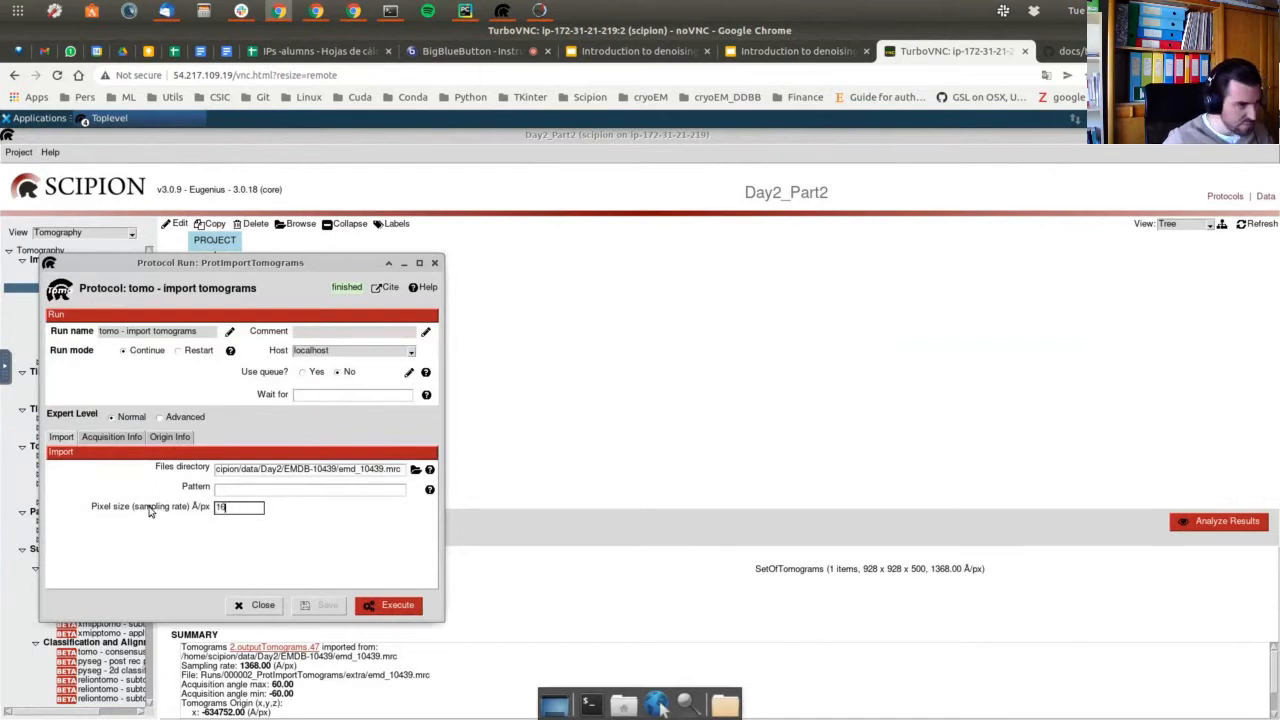
text(.)
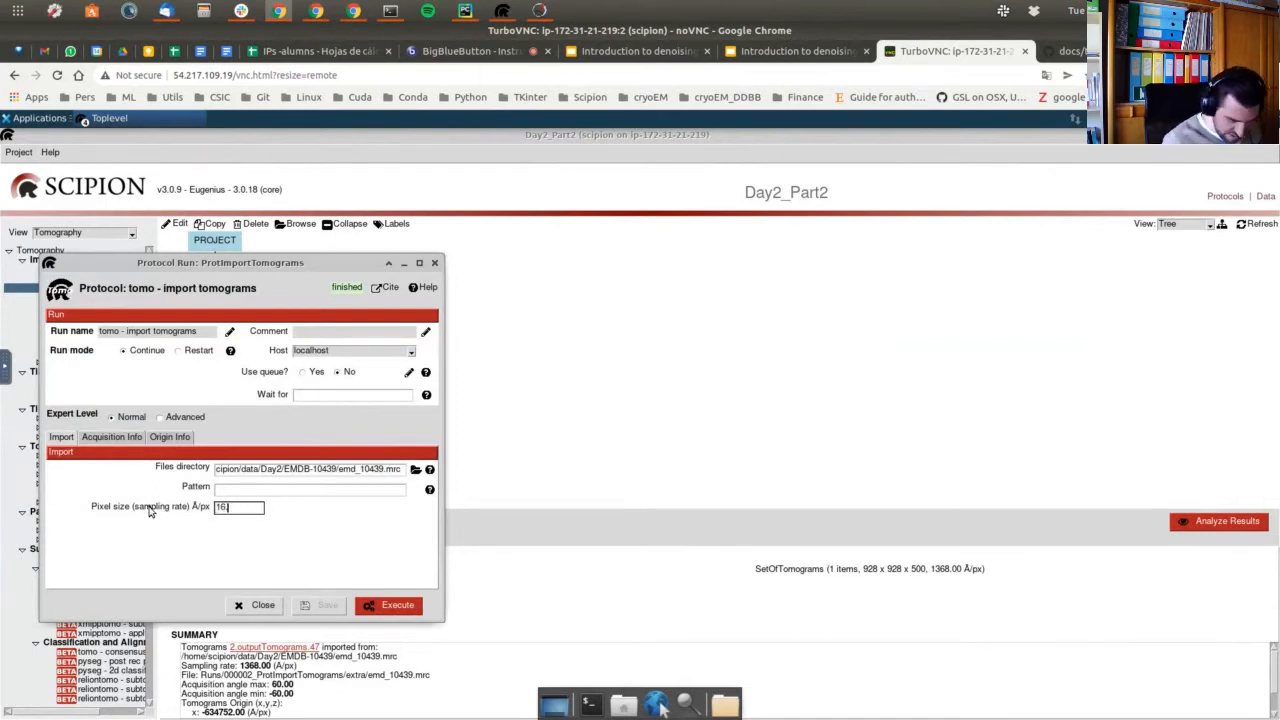
key(BackSpace)
key(BackSpace)
text(3)
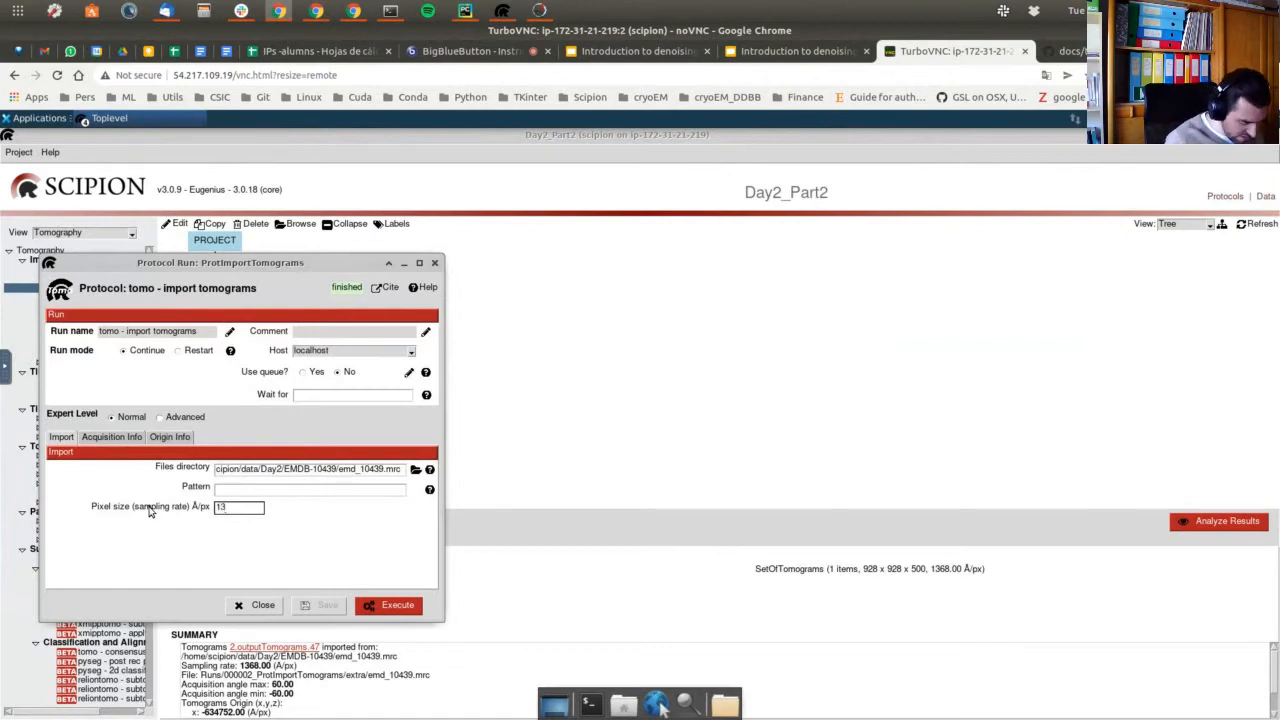
text(.68)
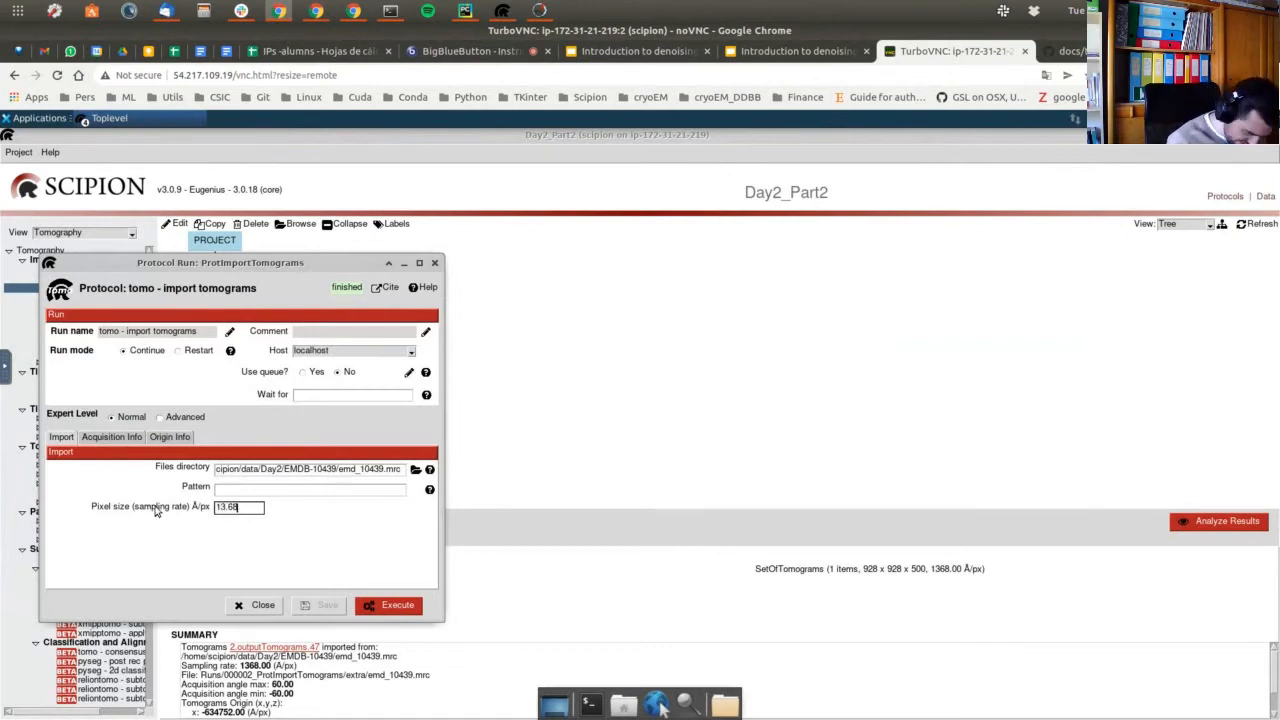
Rerun the tomogram import in Restart mode and confirm the restart.
click(189, 356)
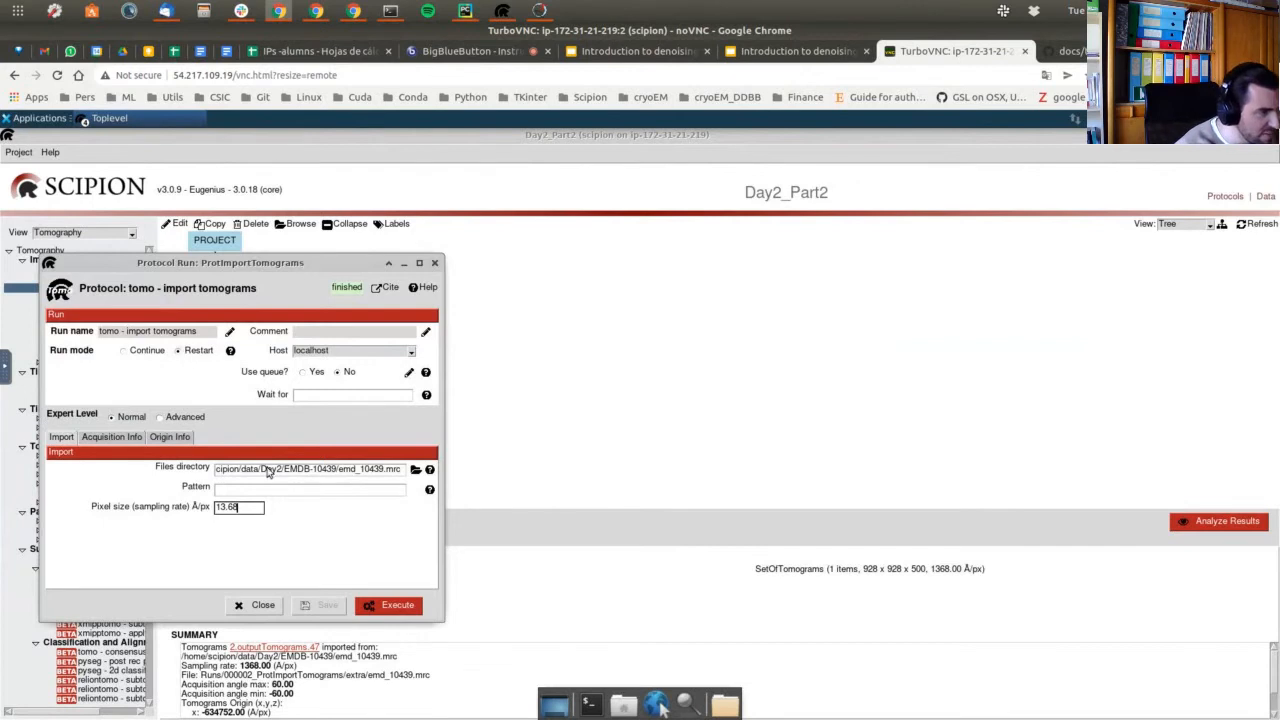
click(388, 605)
click(178, 426)
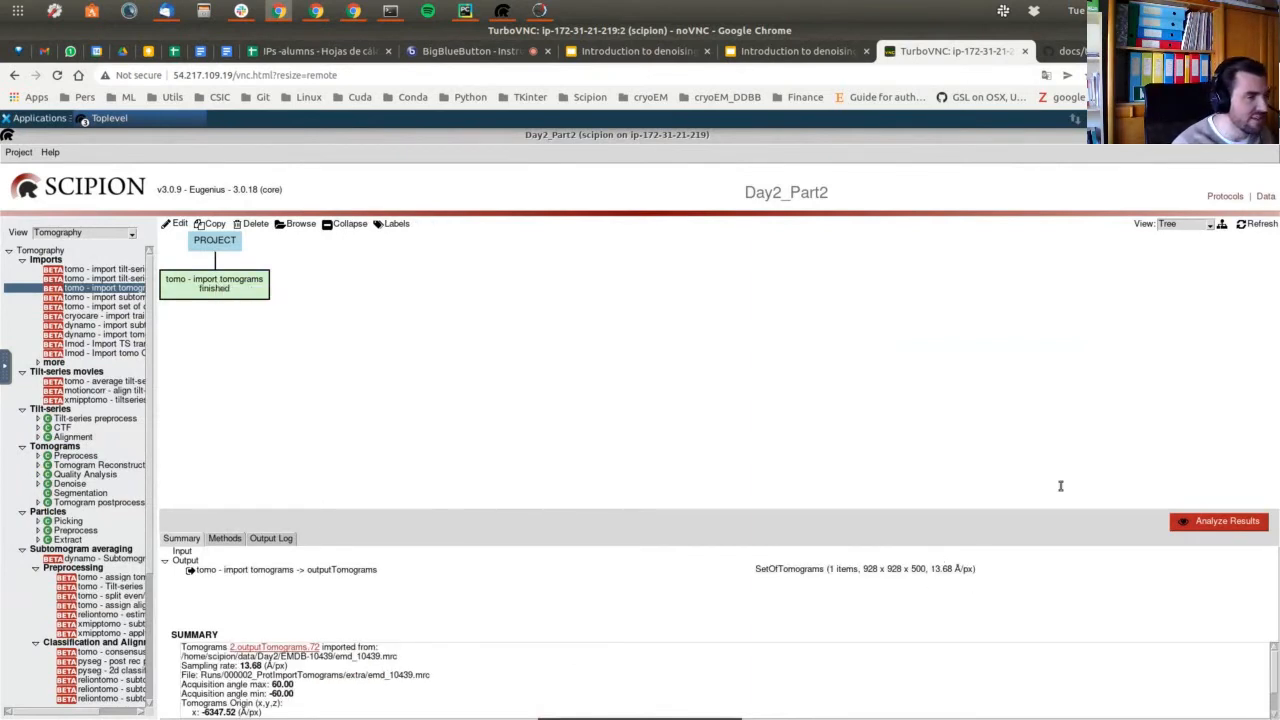
Open the import's outputTomograms with ImodViewer and display the emd_10439 tomogram in 3dmod.
right_click(316, 573)
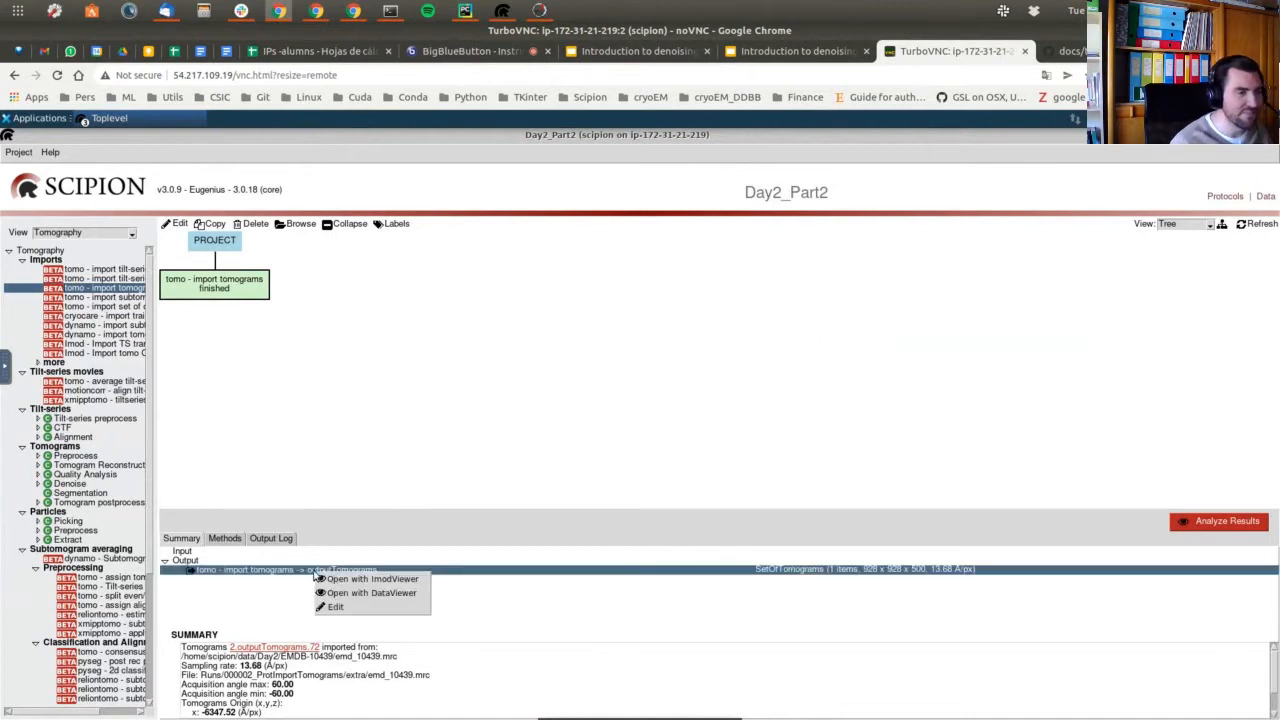
click(340, 579)
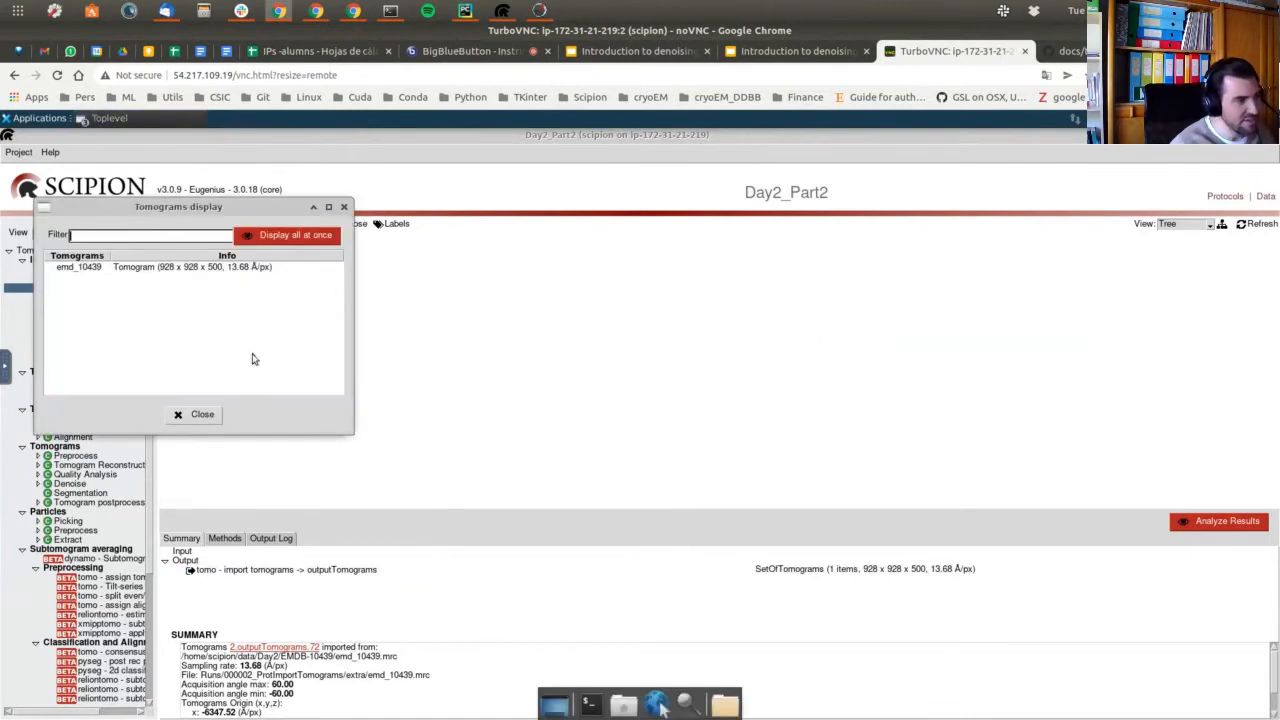
double_click(214, 268)
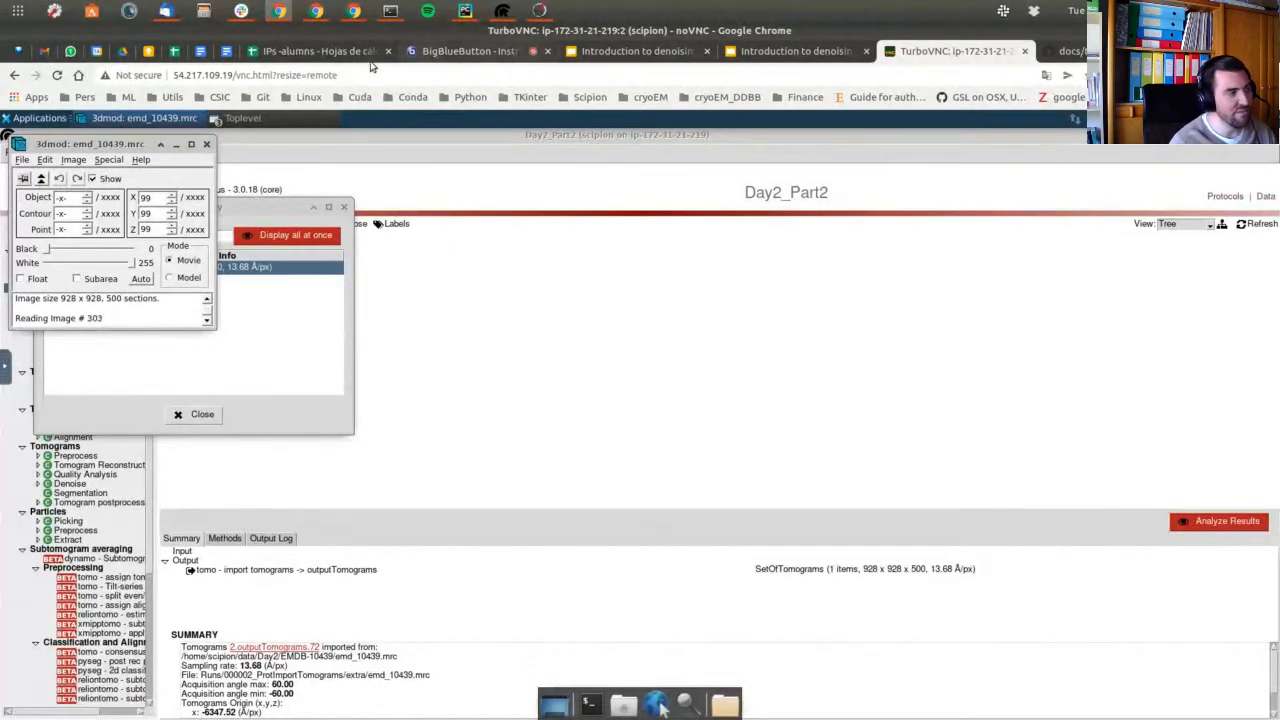
Switch to the GitHub tutorial page and review its sections from project preparation and tomogram import through tomogram normalization.
click(1063, 51)
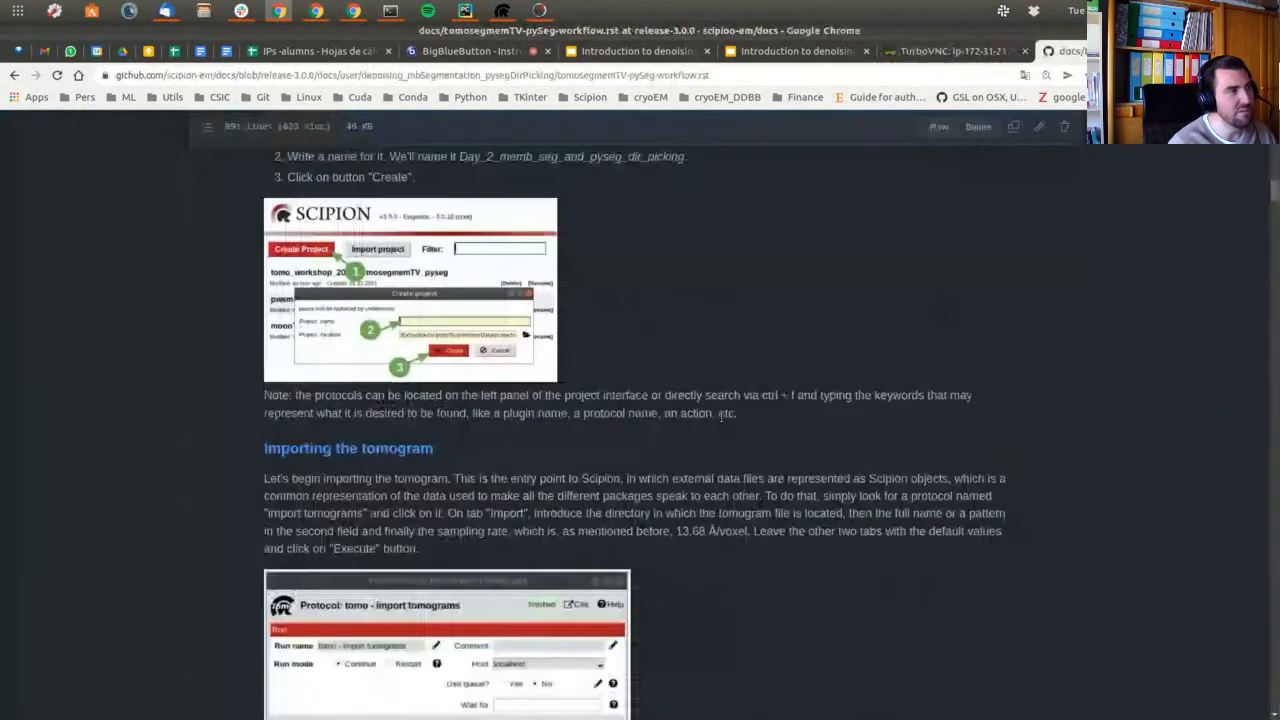
scroll(653, 636, up, 4)
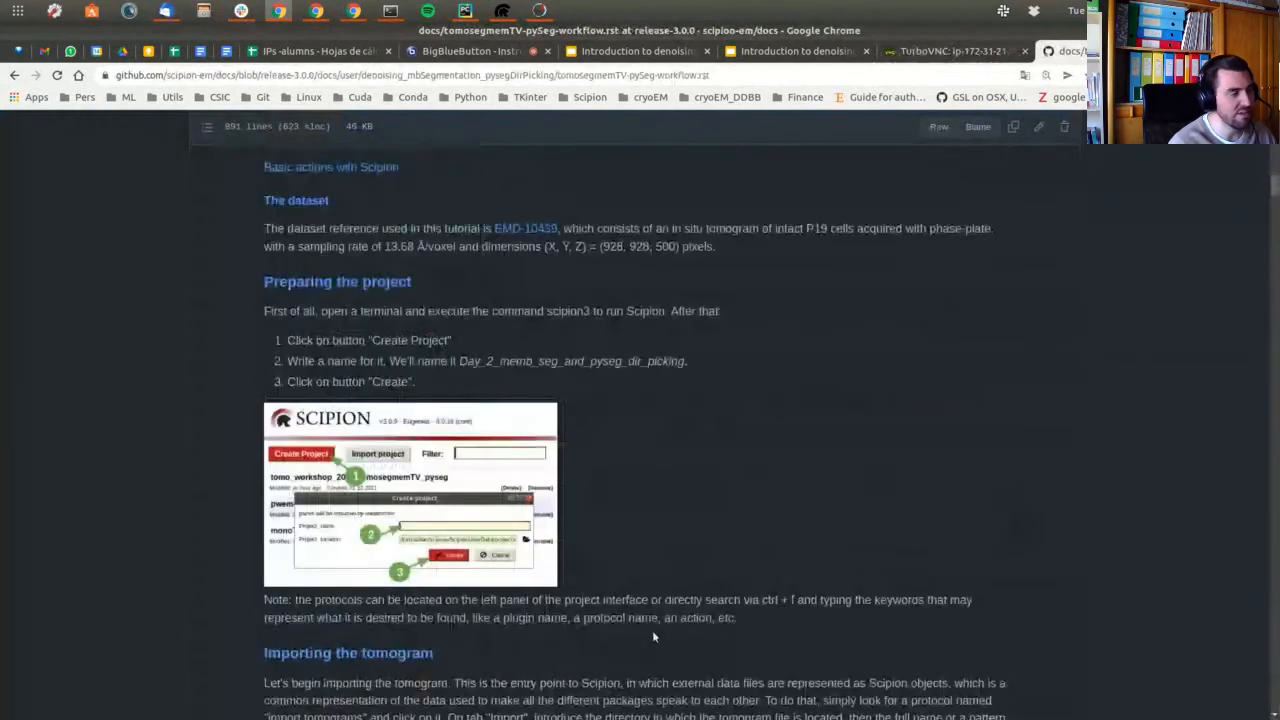
scroll(652, 636, down, 10)
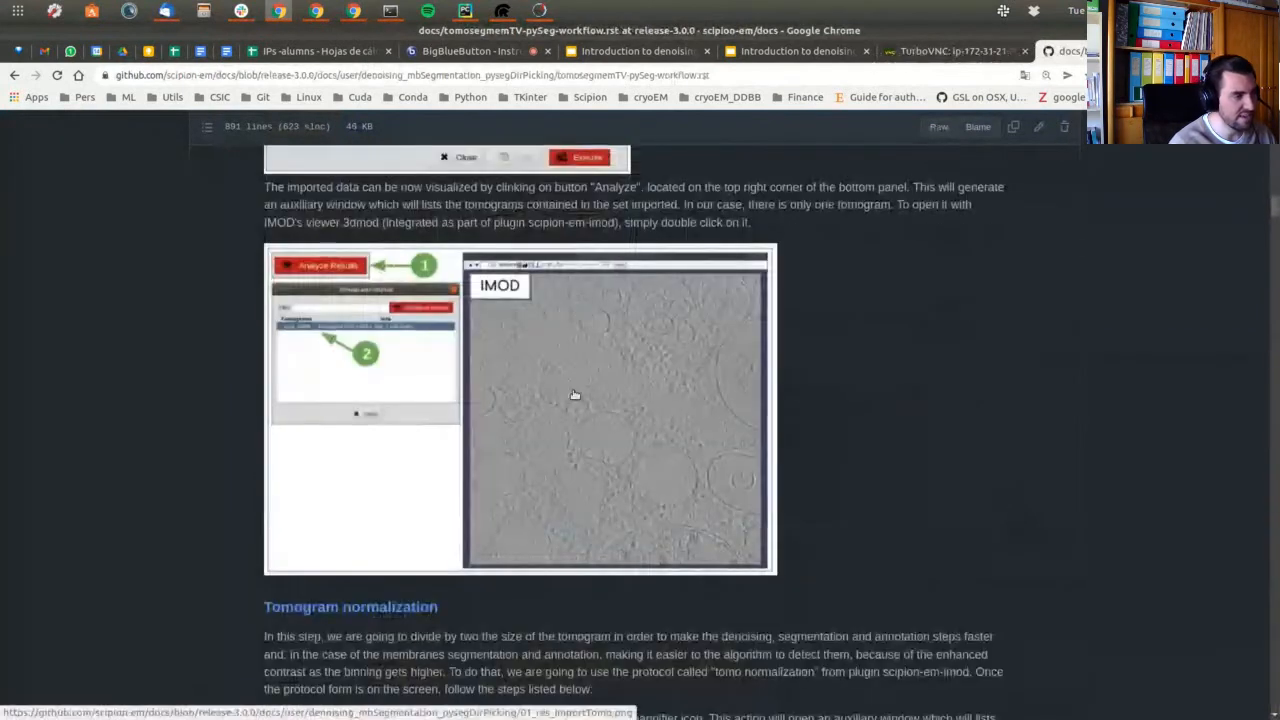
scroll(555, 400, up, 8)
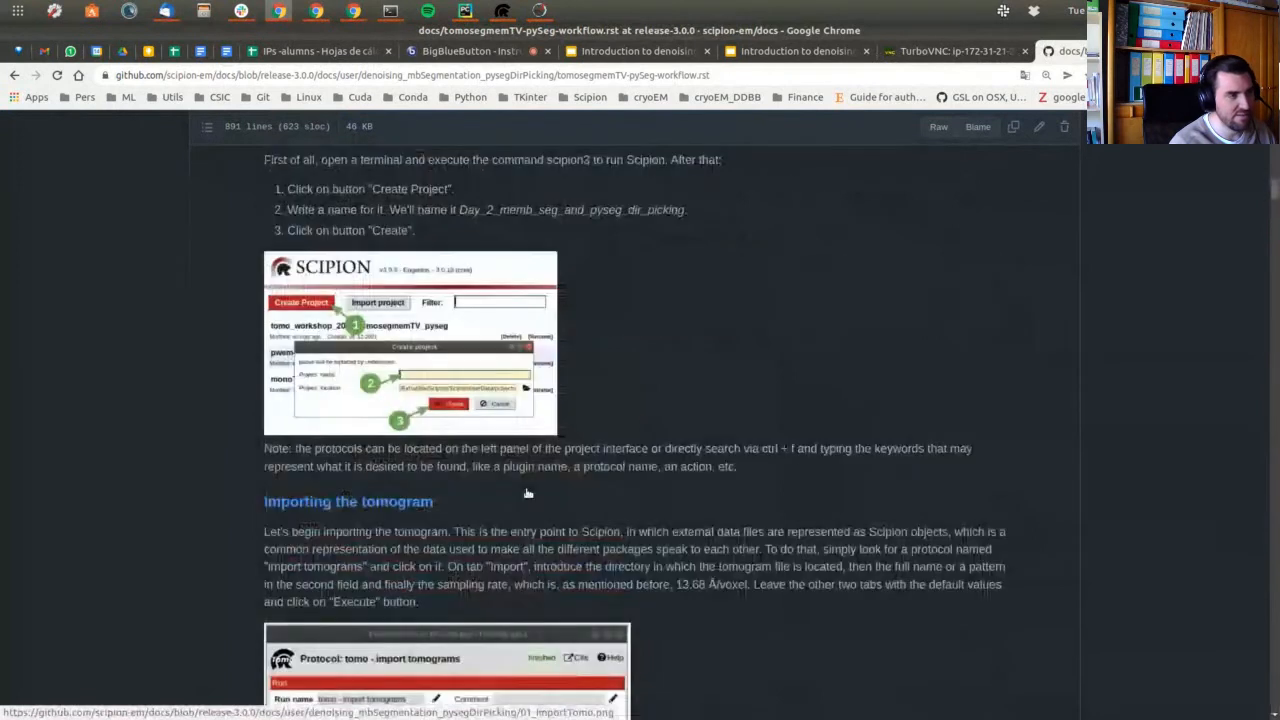
scroll(528, 493, up, 1)
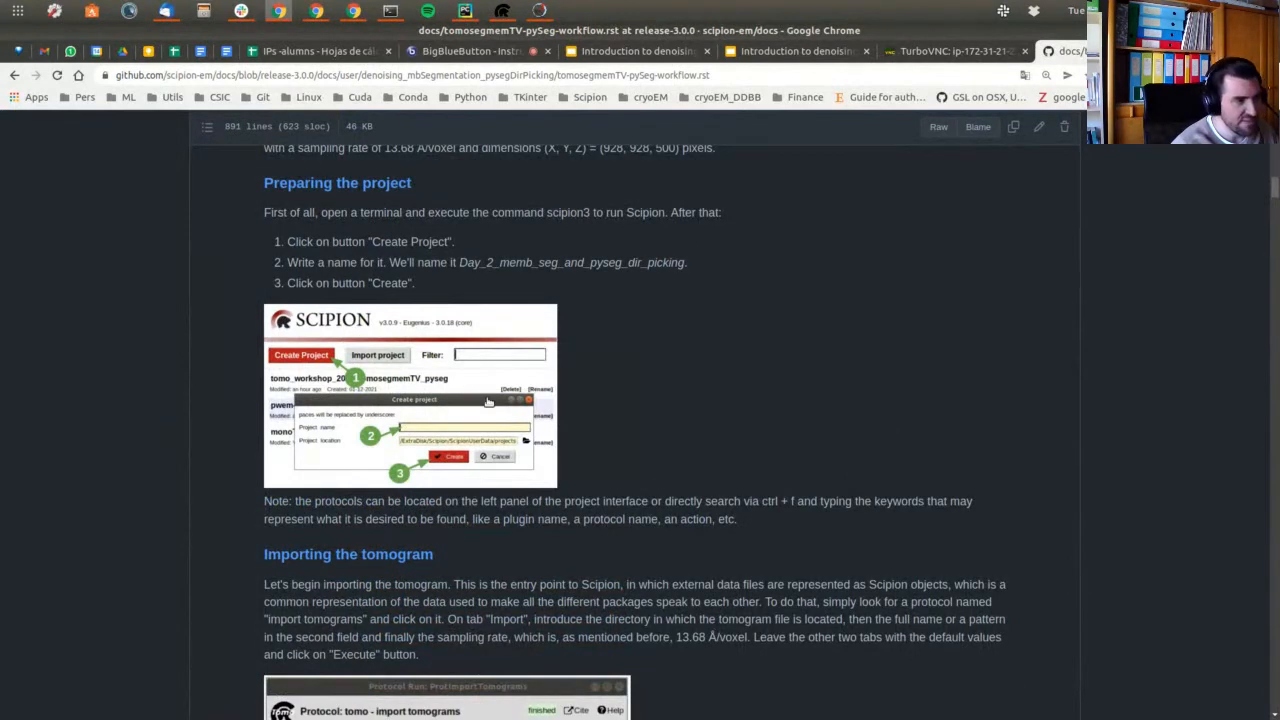
scroll(320, 480, down, 4)
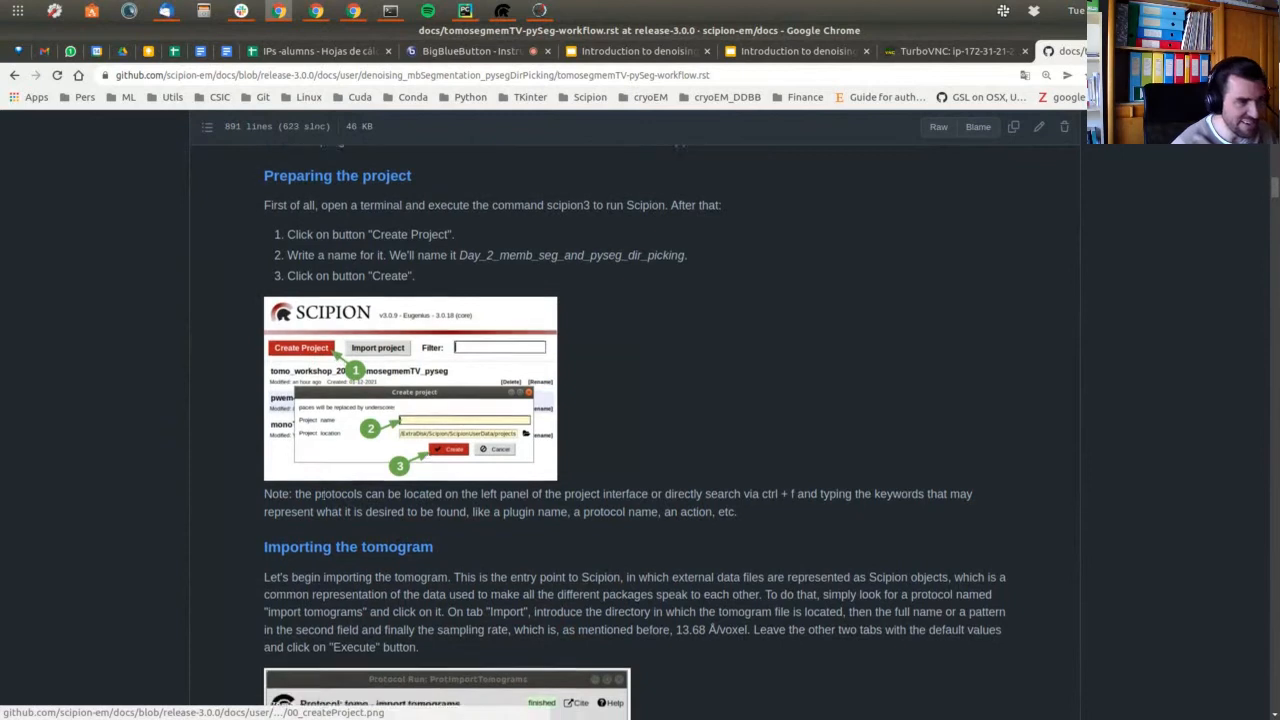
scroll(324, 493, down, 3)
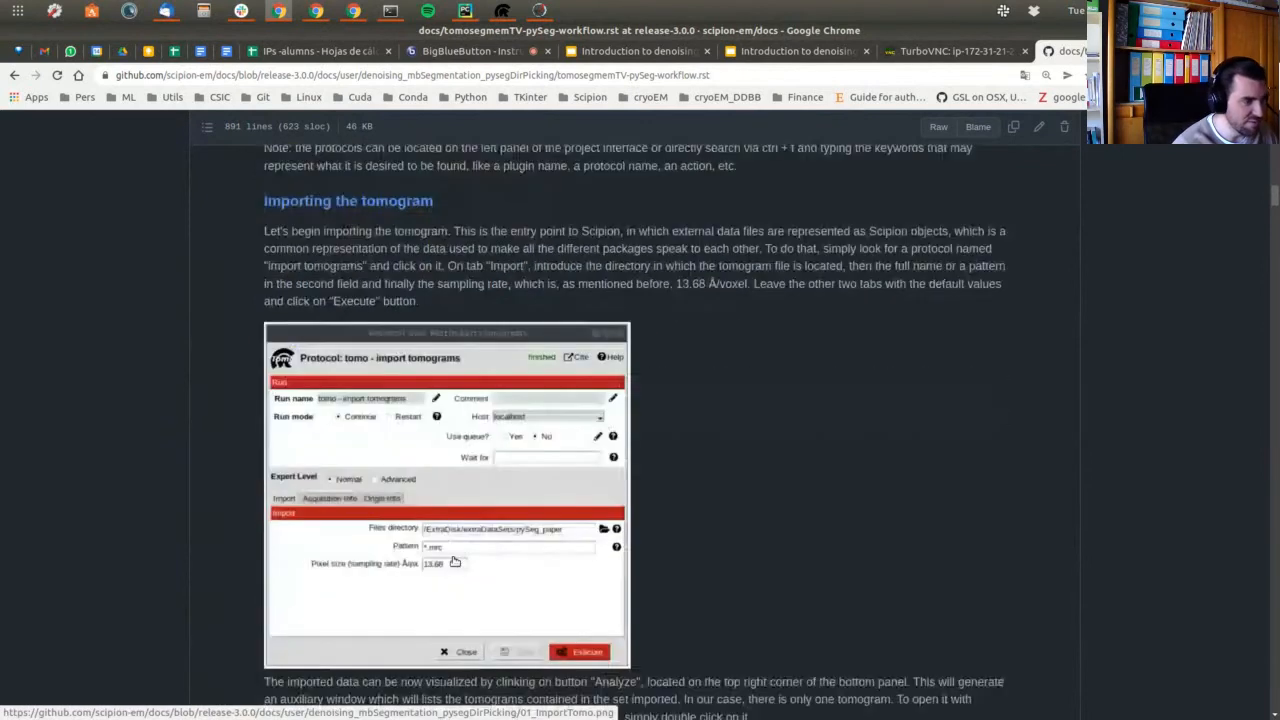
scroll(411, 499, down, 1)
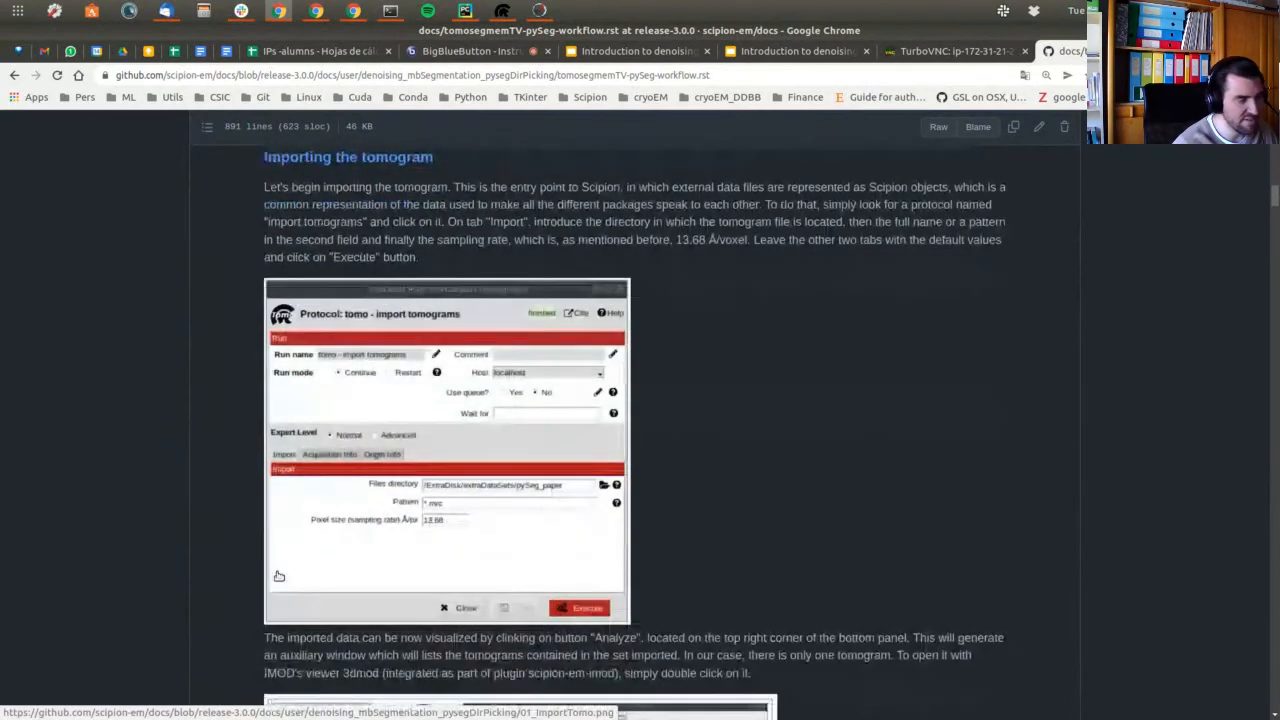
scroll(279, 576, down, 9)
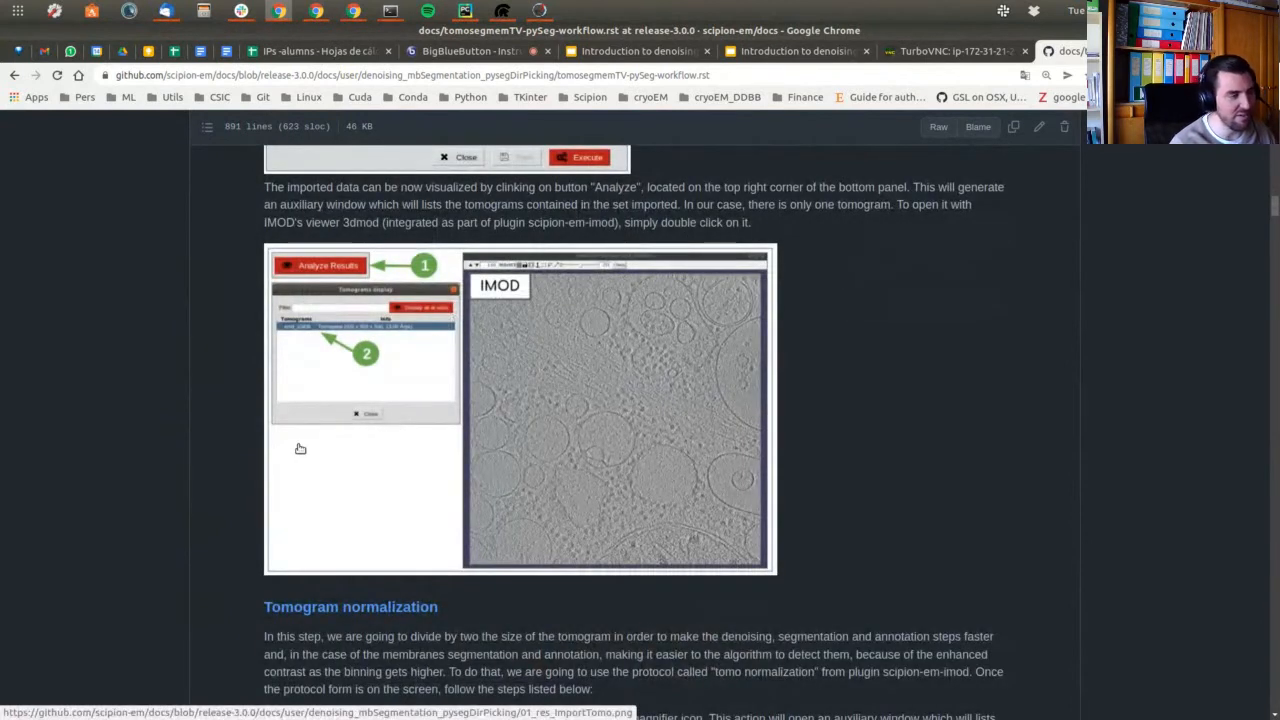
scroll(290, 445, down, 1)
scroll(288, 443, down, 6)
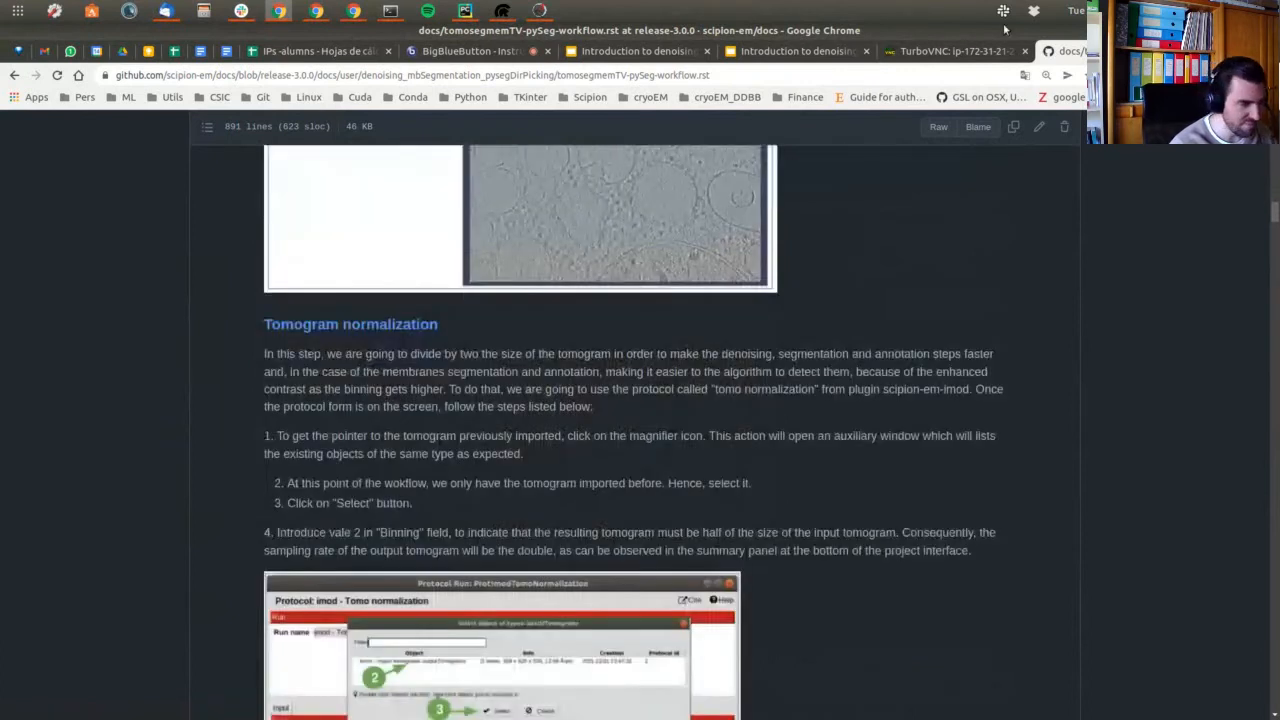
Return to the Scipion remote desktop, look through the Z slices of emd_10439 in 3dmod, and close the viewer windows.
key(ctrl+Page_Up)
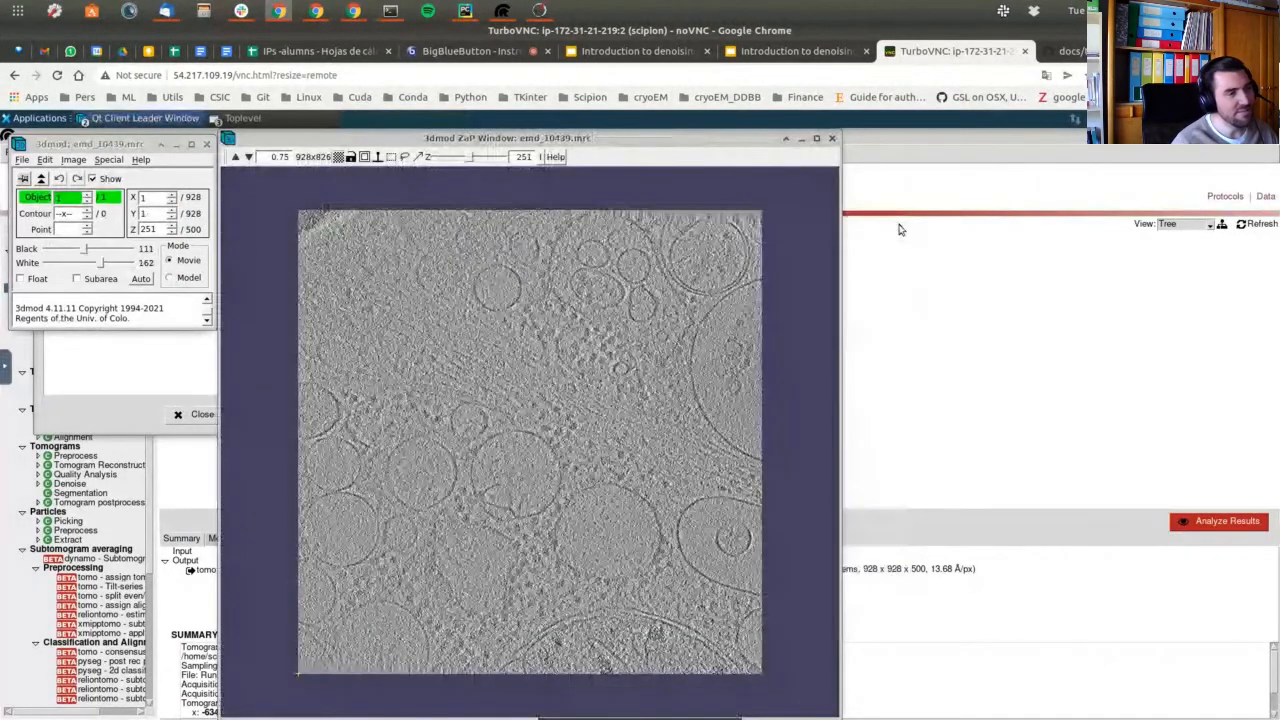
middle_click(419, 295)
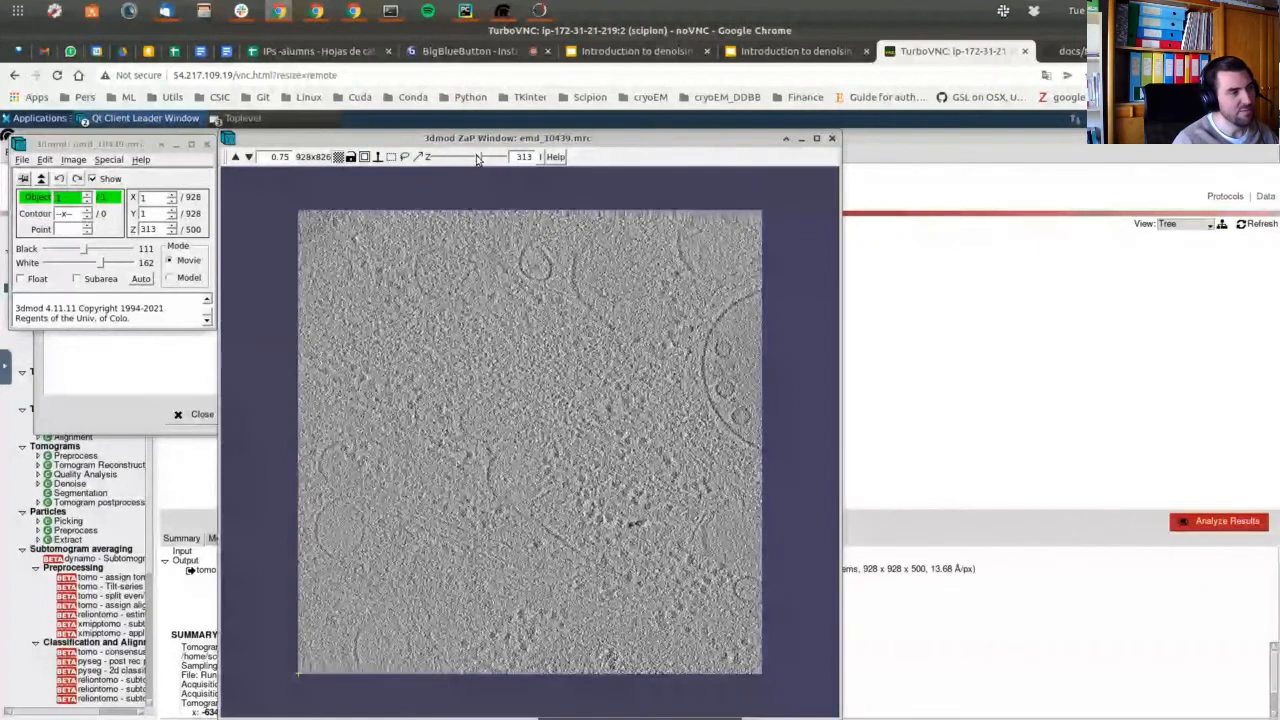
mouse_move(478, 160)
mouse_down()
mouse_move(449, 160)
mouse_move(465, 162)
mouse_up()
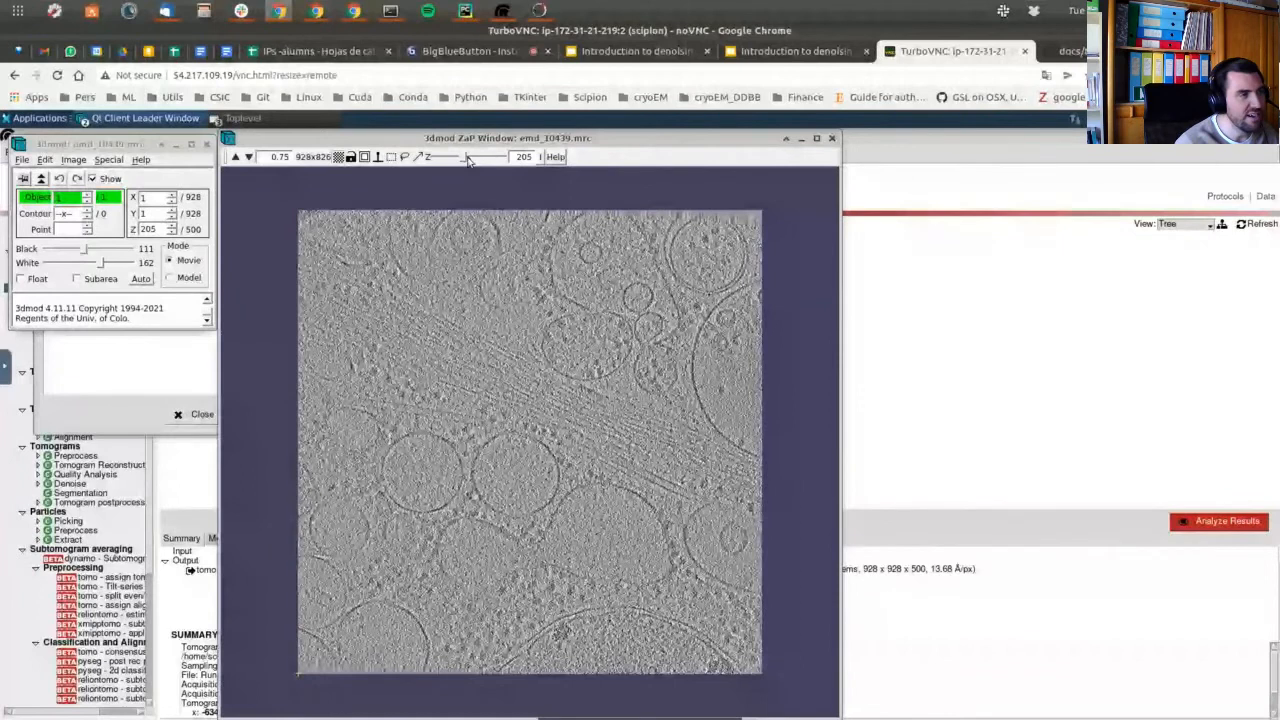
drag(467, 160, 472, 160)
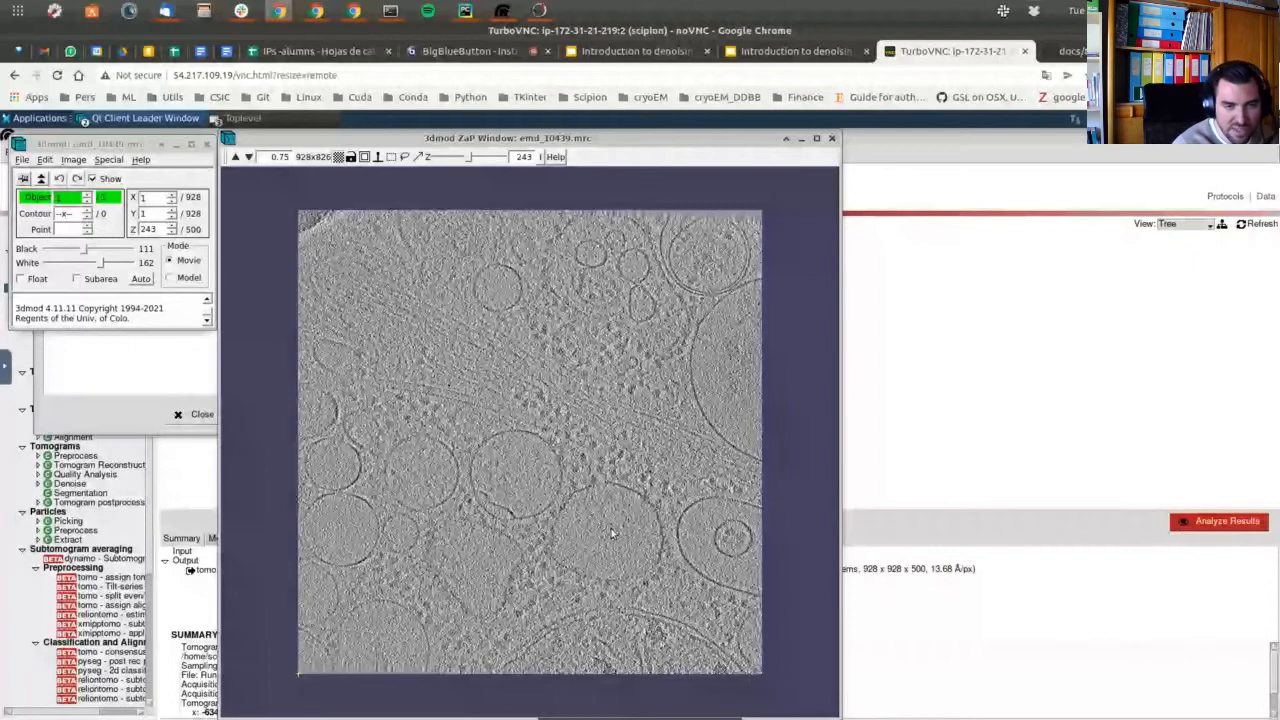
click(831, 138)
click(207, 144)
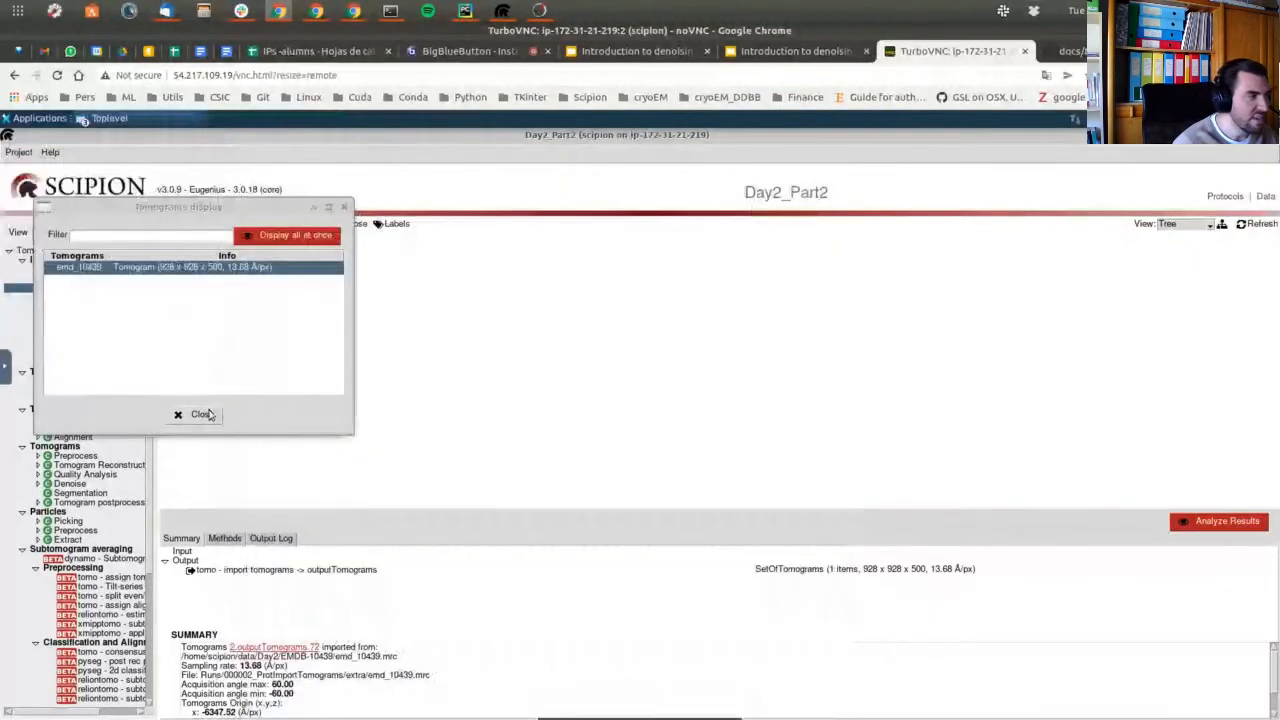
click(201, 414)
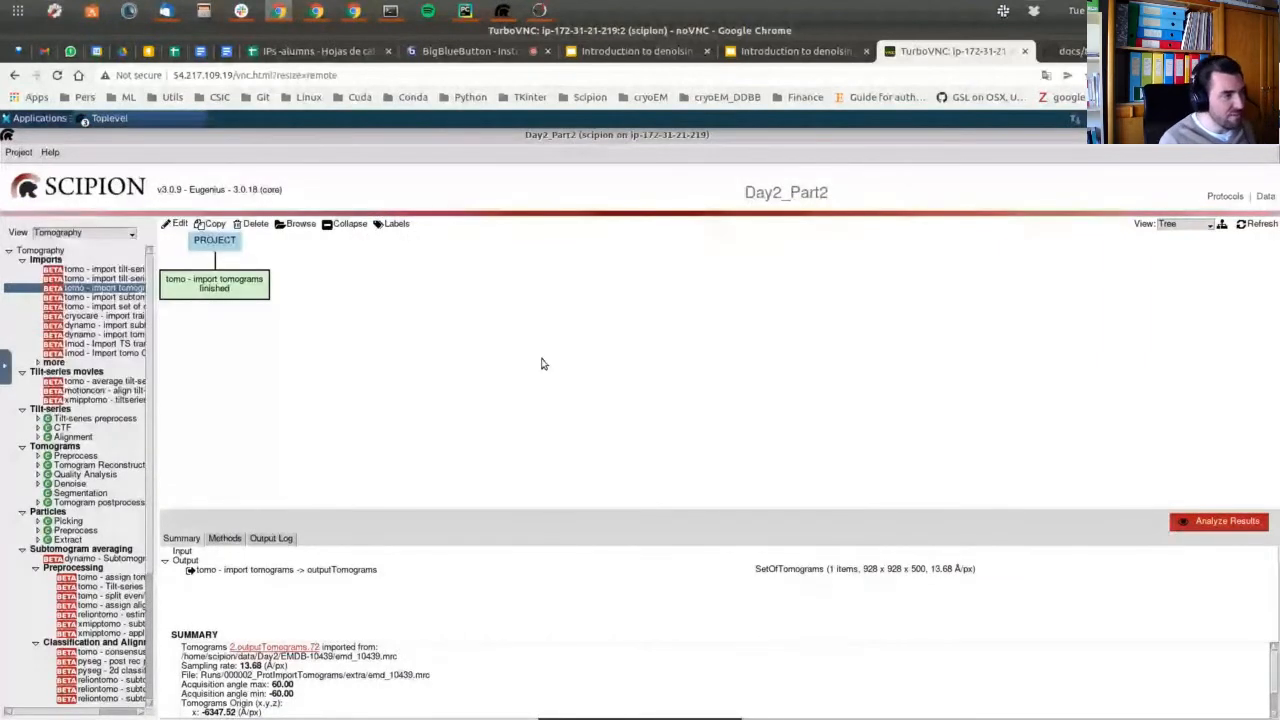
Search the protocols for "tomo normaliz" and open the imod - tomo normalization protocol.
text(tomo no)
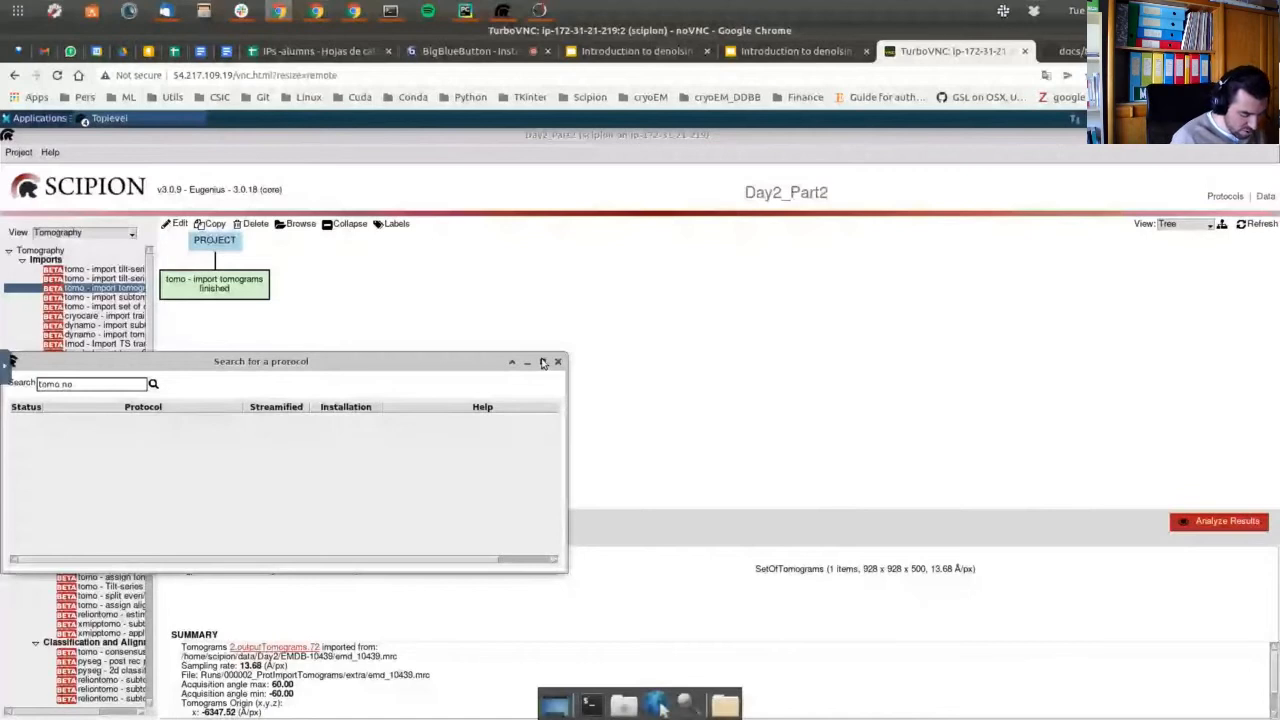
text(rmaliz)
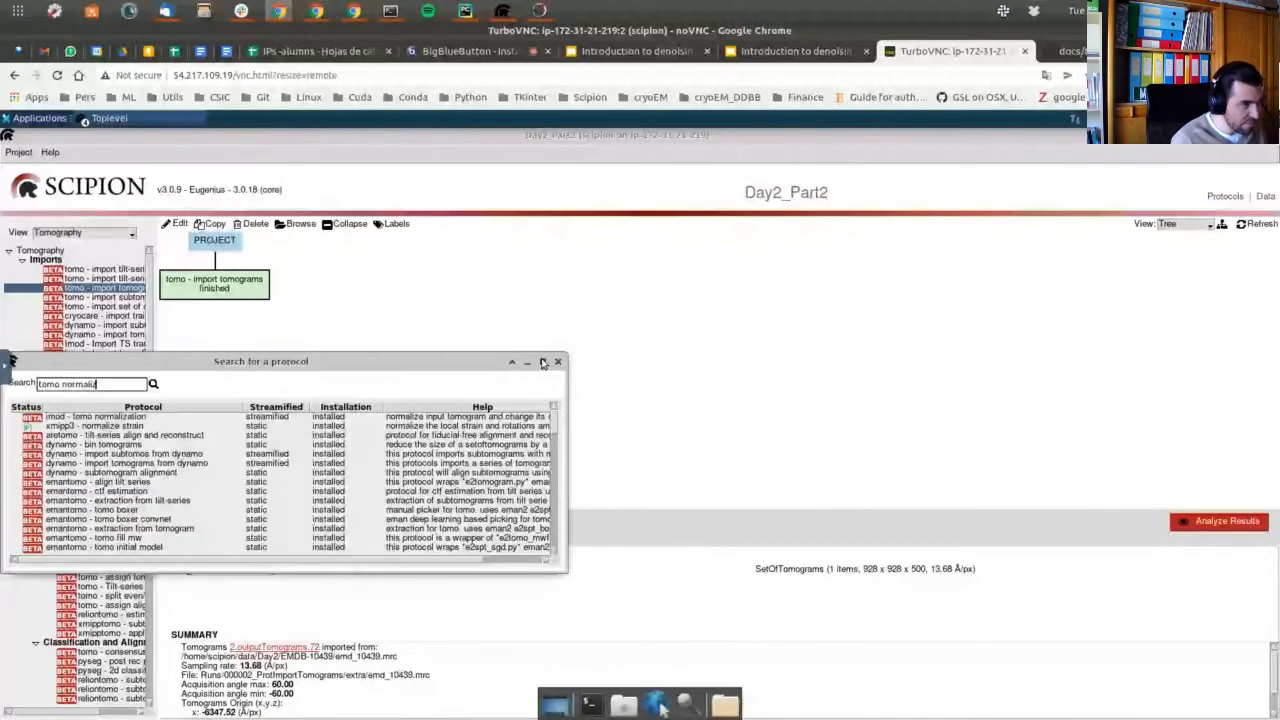
double_click(130, 419)
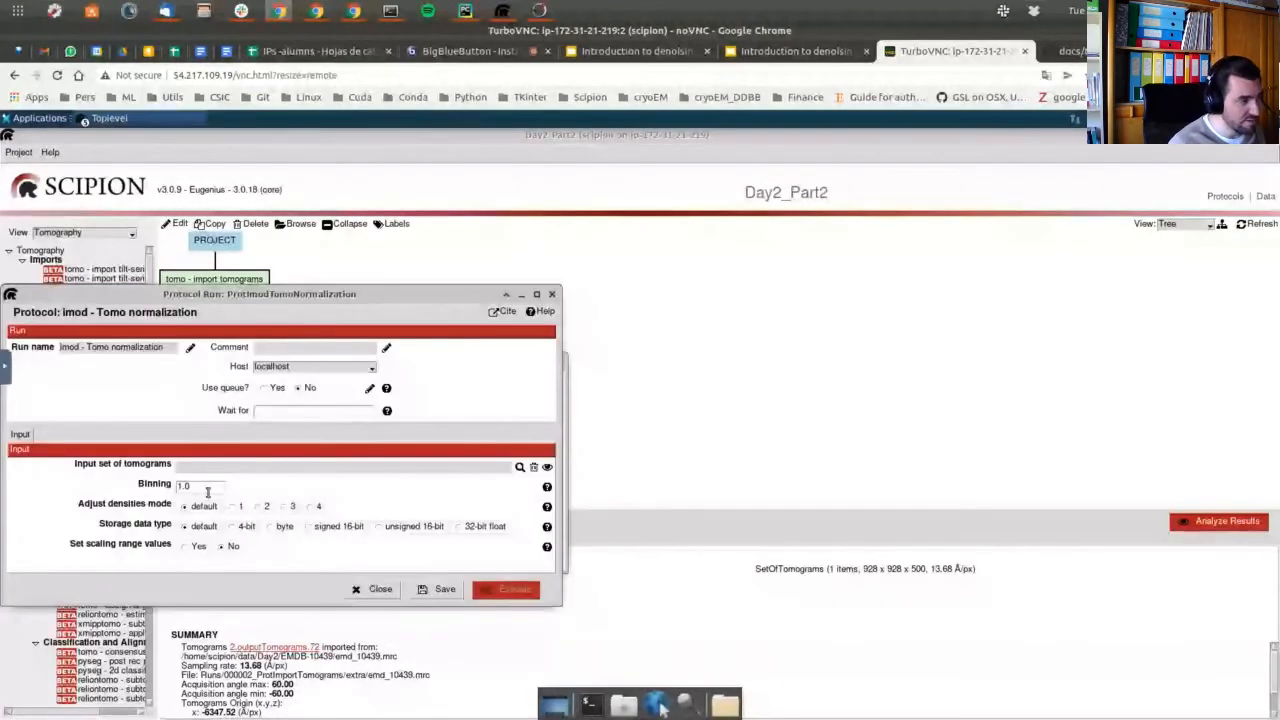
Run the tomogram normalization on the import's outputTomograms with binning 2, and close the protocol search window.
drag(224, 485, 145, 488)
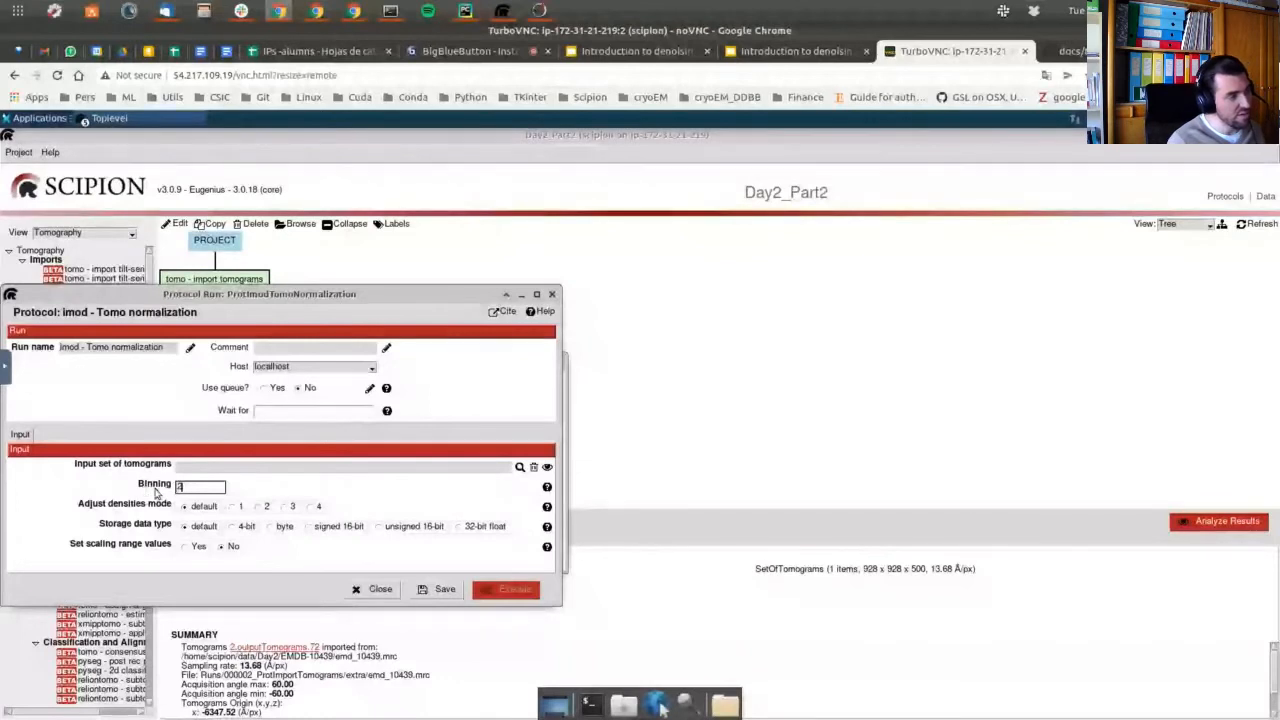
text(2)
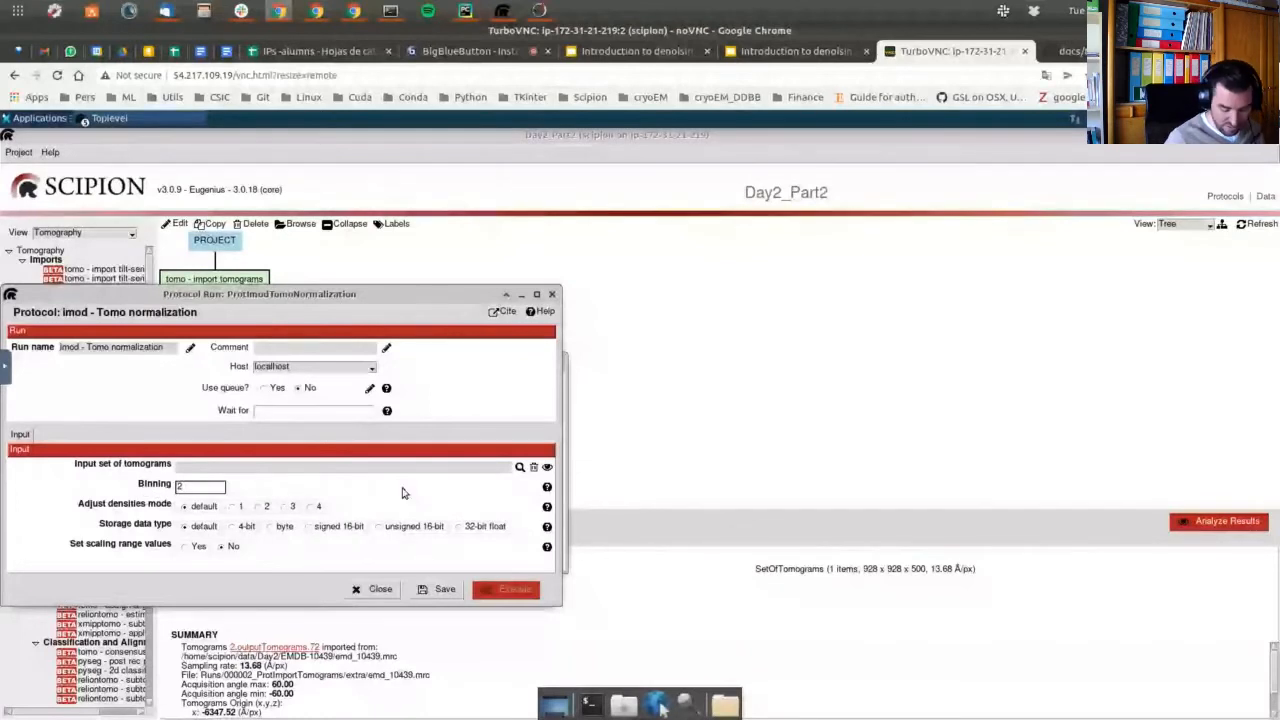
click(520, 468)
click(211, 525)
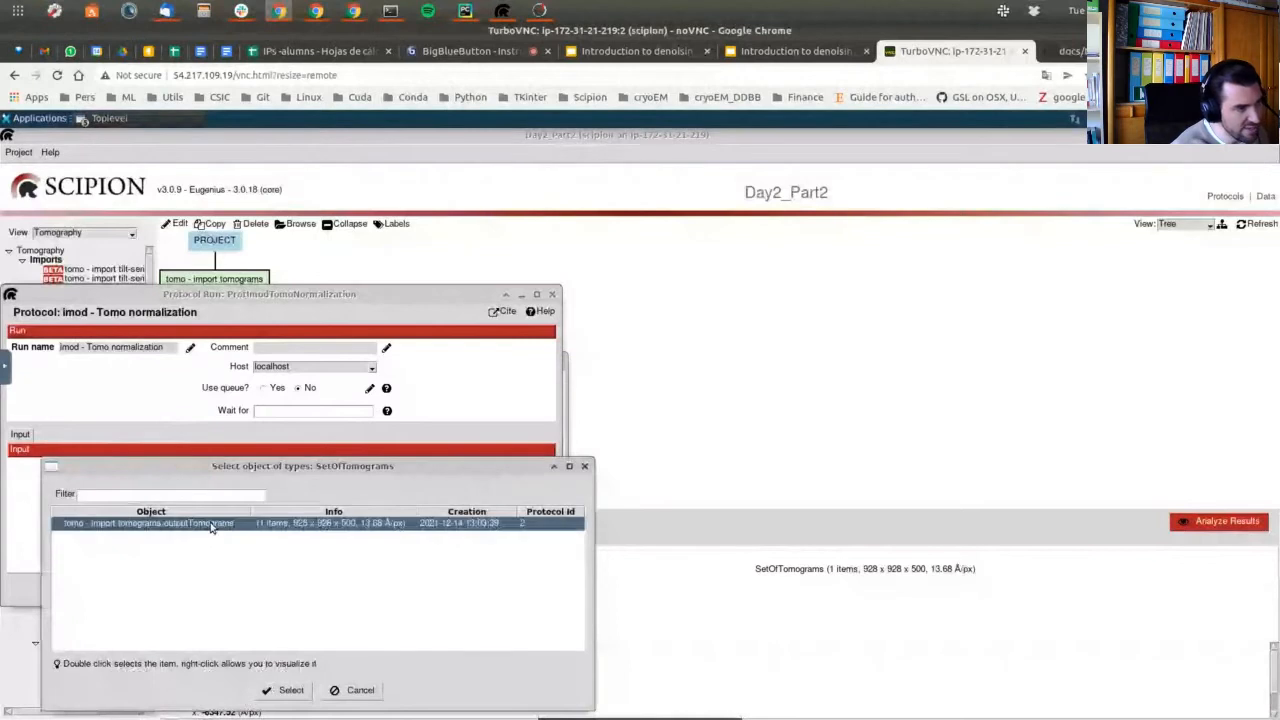
double_click(211, 525)
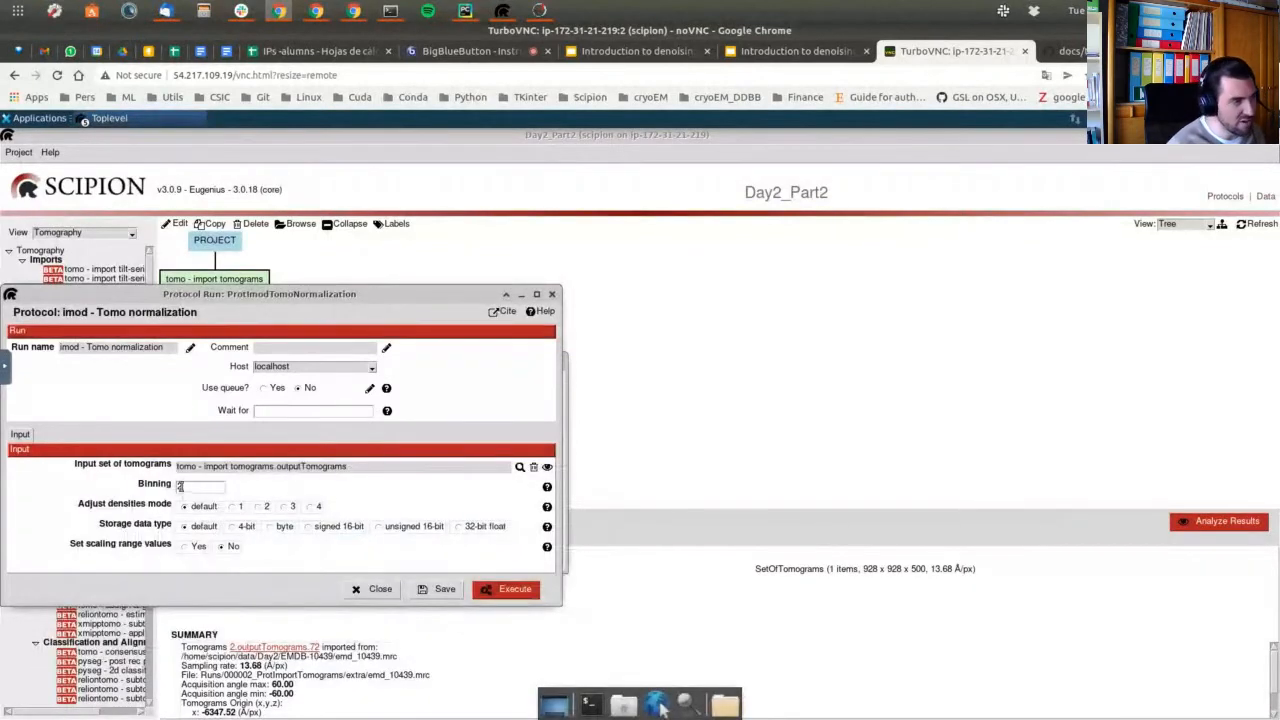
click(507, 592)
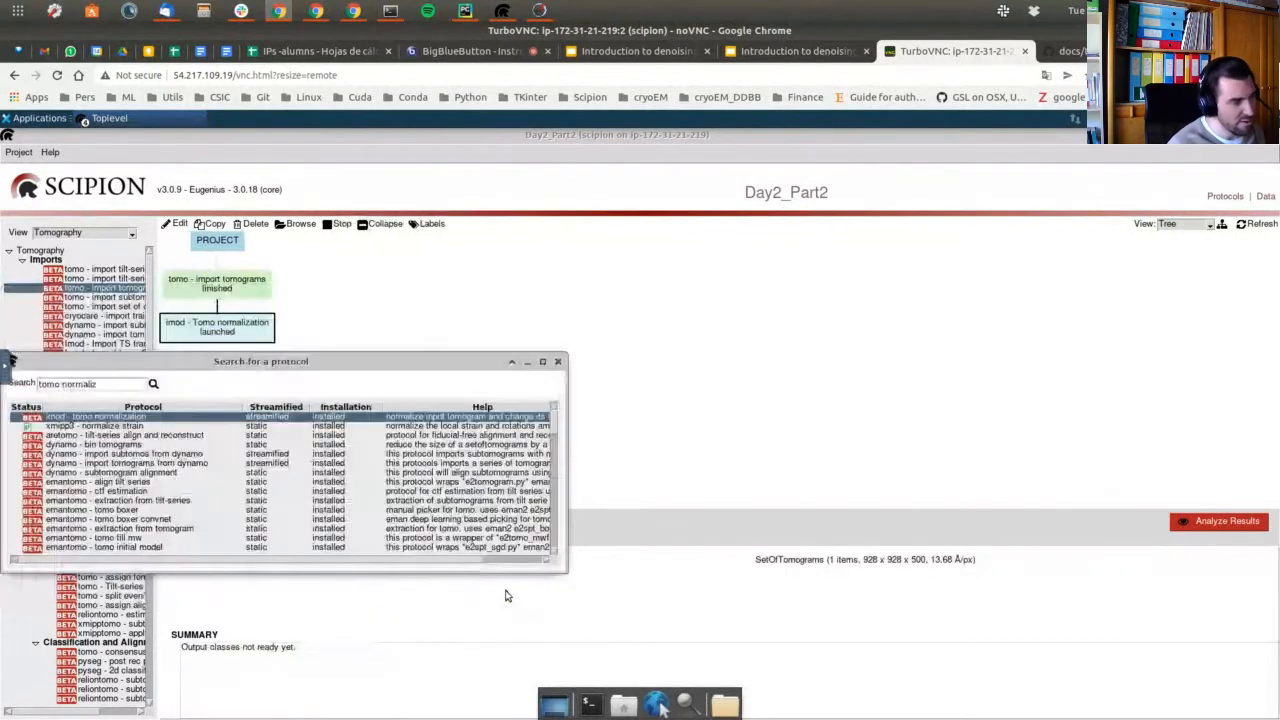
click(557, 362)
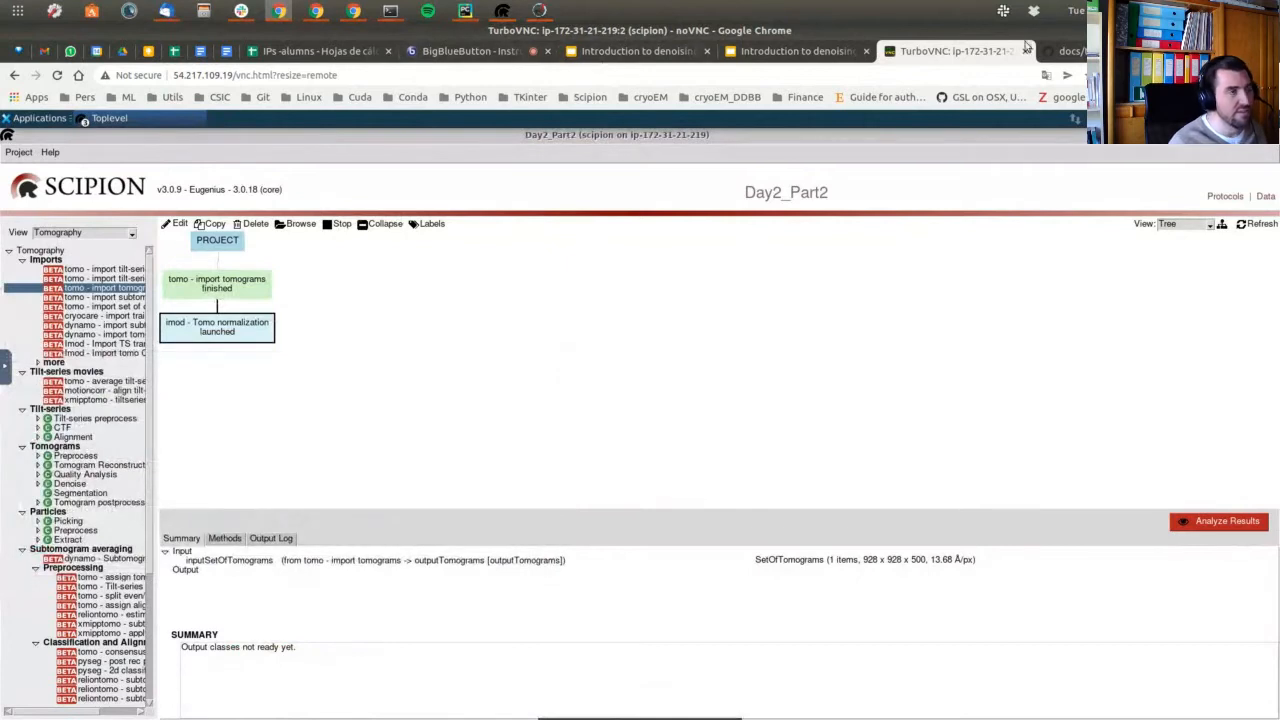
Review the Tomogram normalization section on the GitHub tutorial page and return to the Scipion remote desktop.
click(1062, 51)
scroll(285, 429, down, 2)
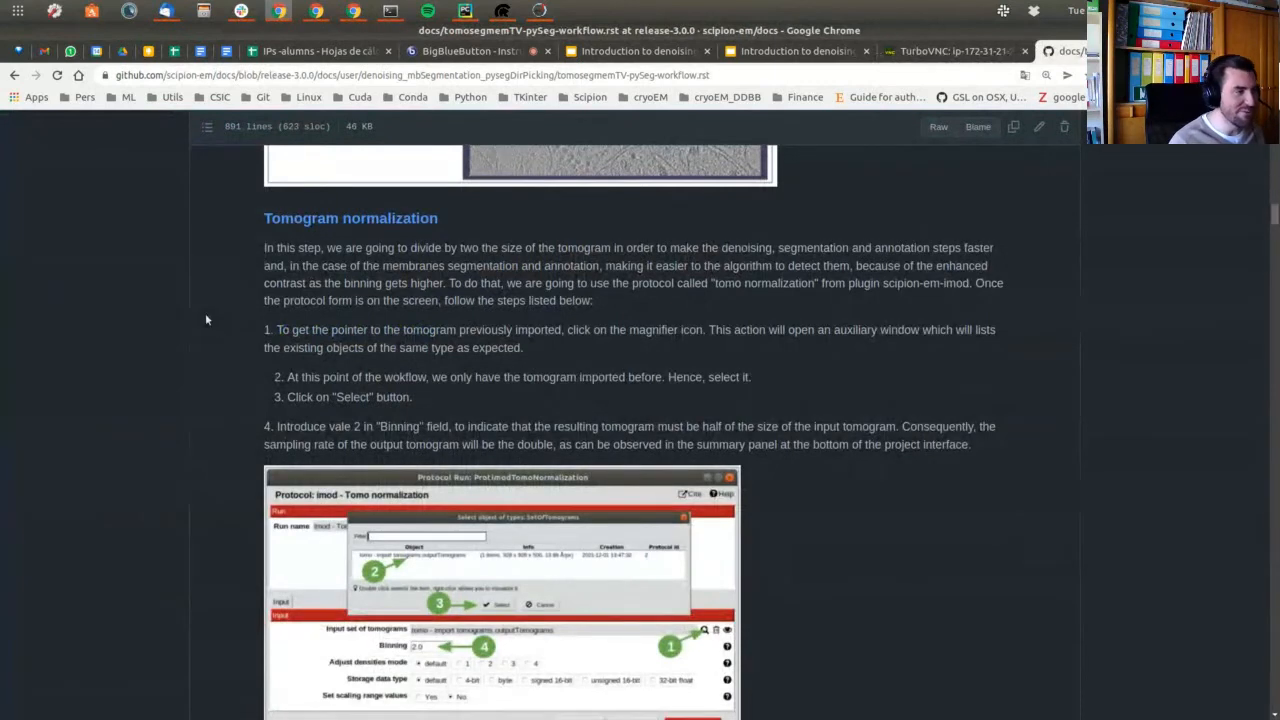
scroll(245, 320, down, 1)
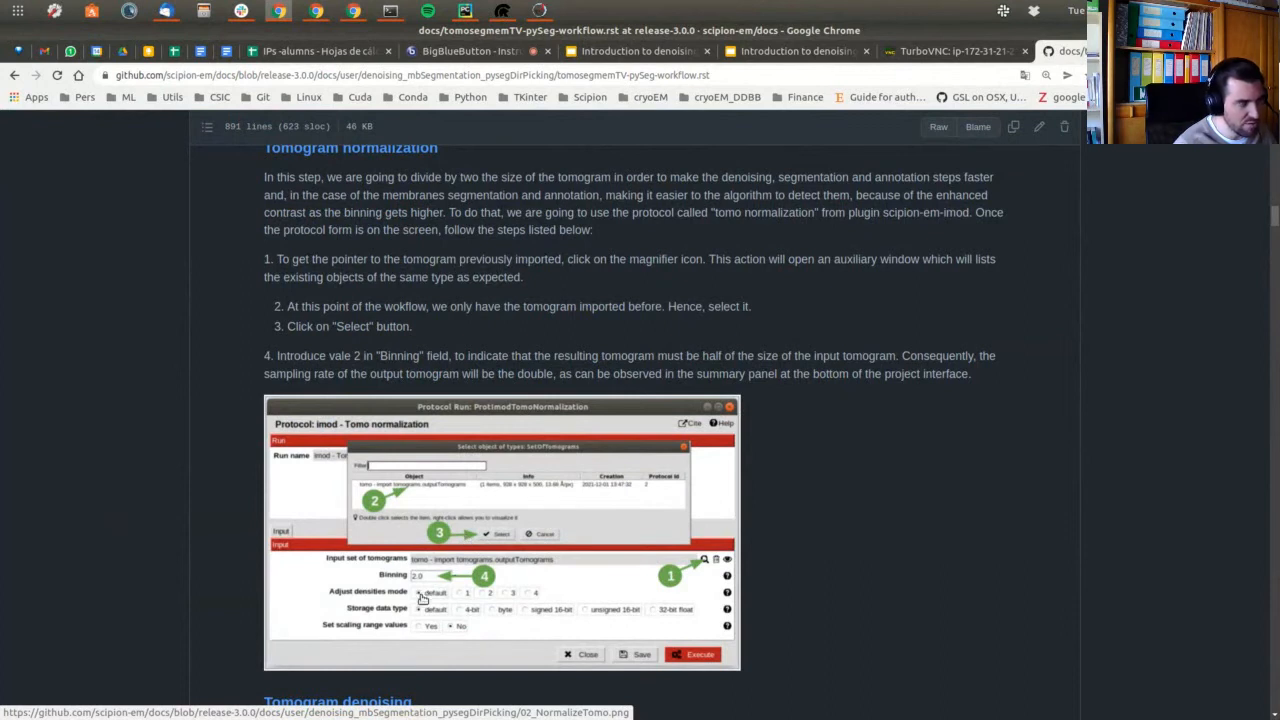
scroll(420, 566, down, 2)
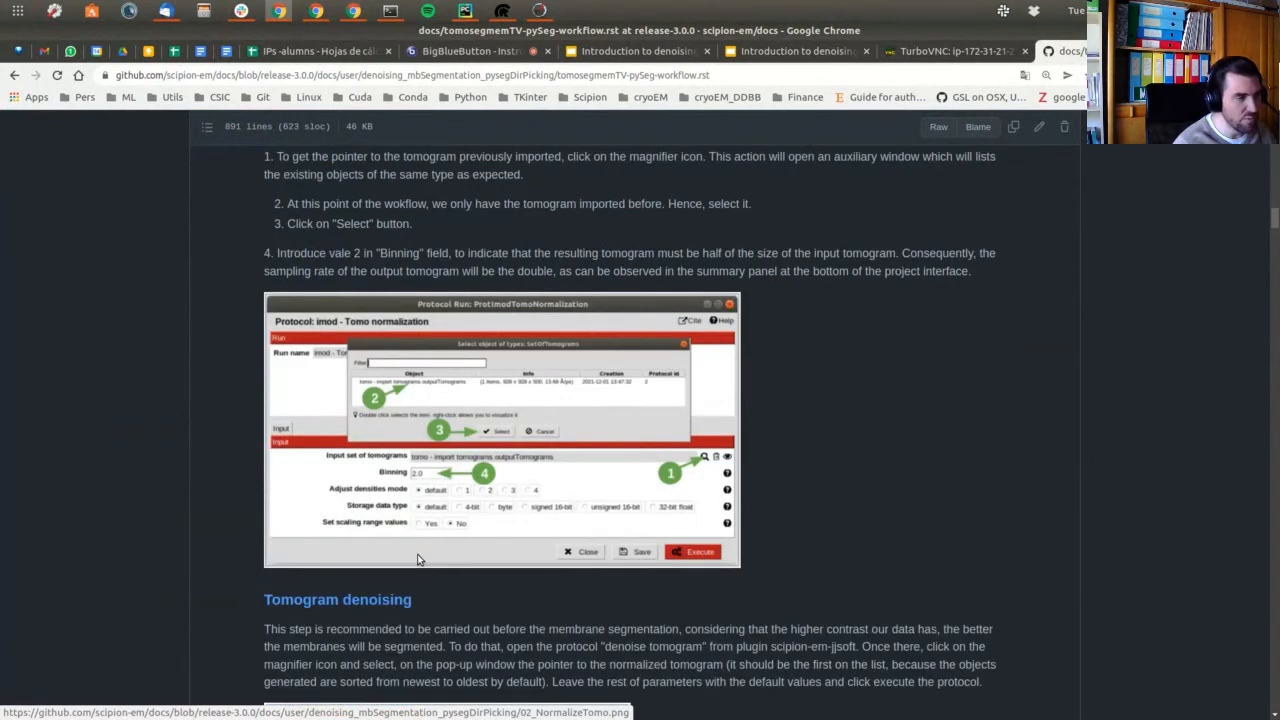
scroll(418, 560, down, 1)
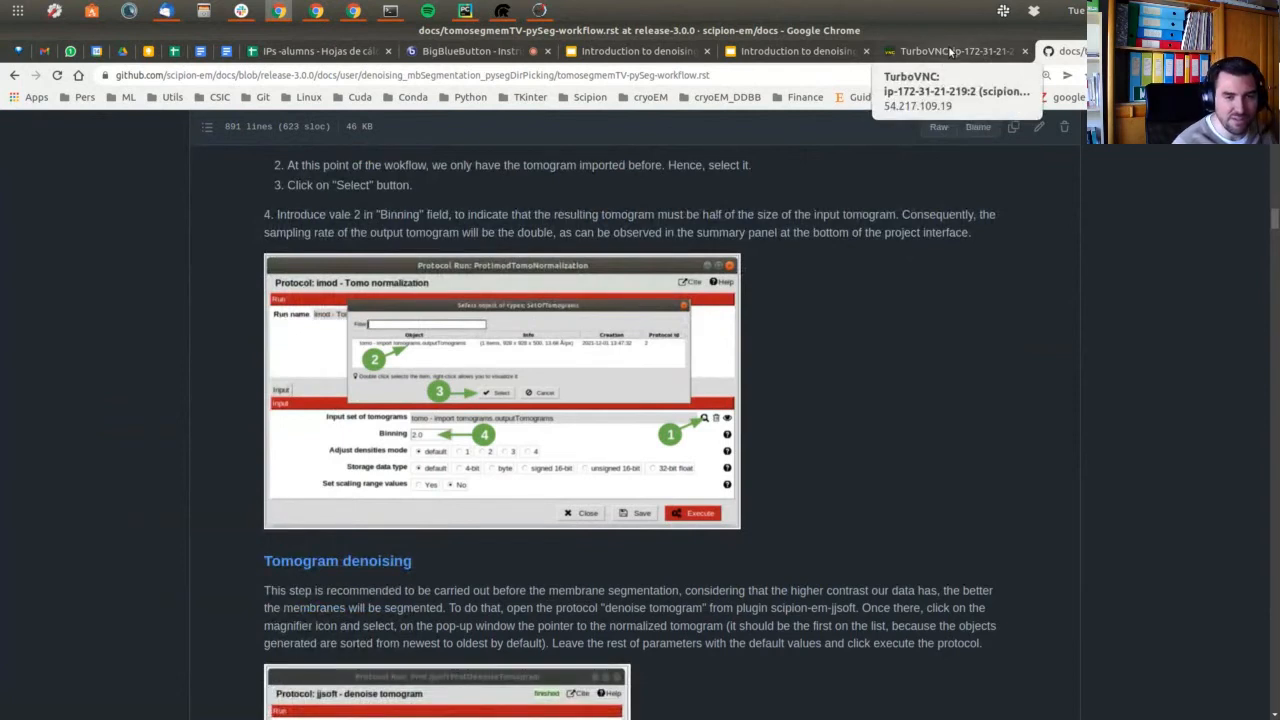
click(950, 52)
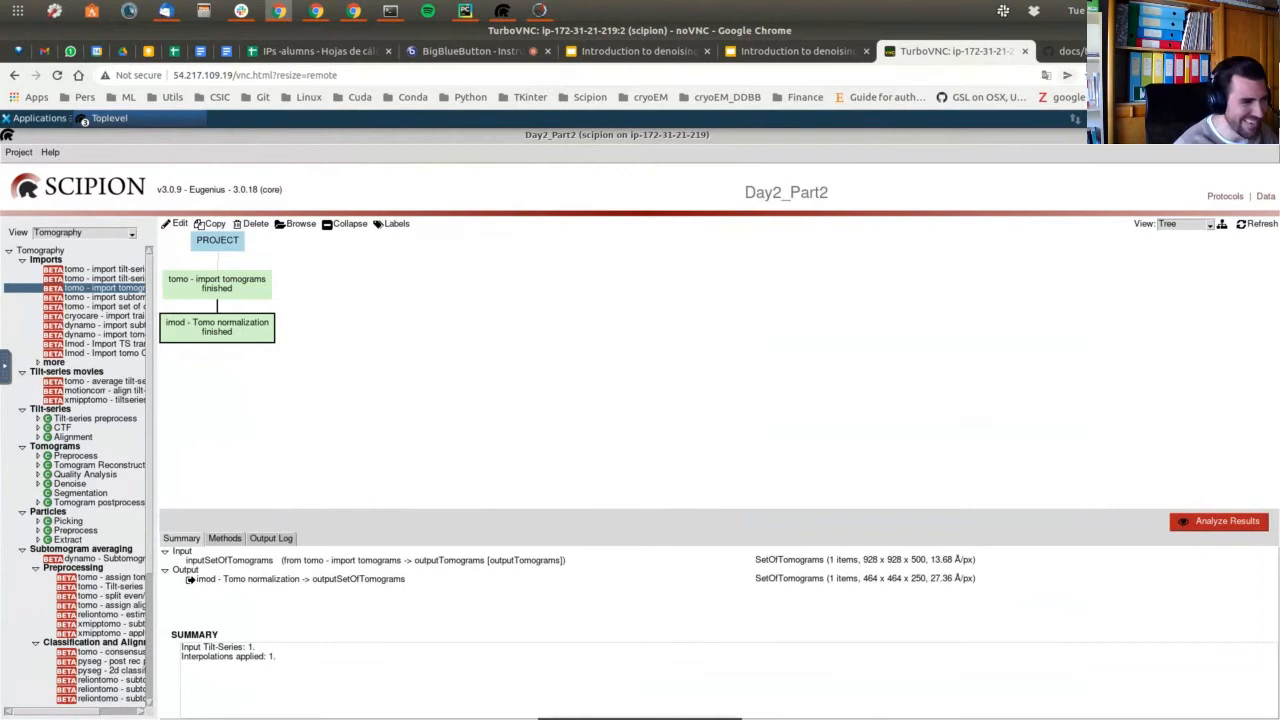
Switch to the GitHub tutorial page and read the Tomogram denoising section.
click(1060, 51)
scroll(602, 373, down, 2)
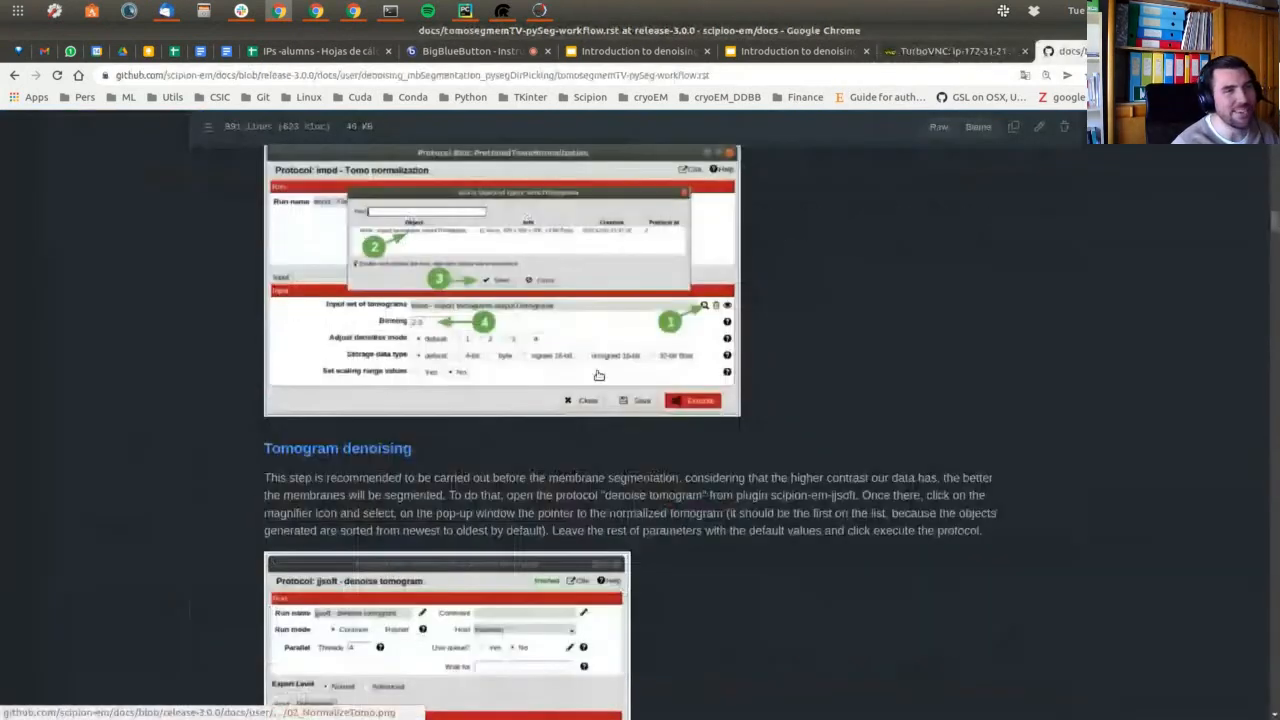
scroll(602, 373, down, 2)
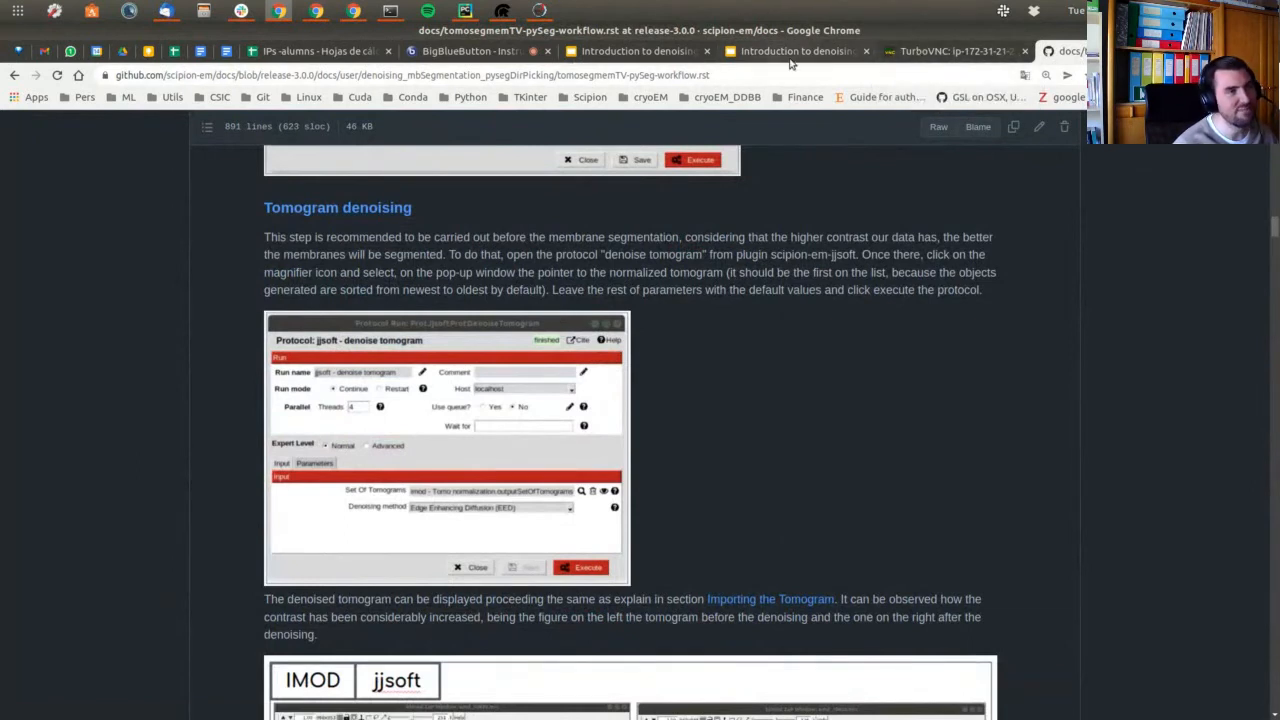
Return to the Scipion remote desktop, search the protocols for "jjsoft", open jjsoft - denoise tomogram, and close the search window.
click(953, 51)
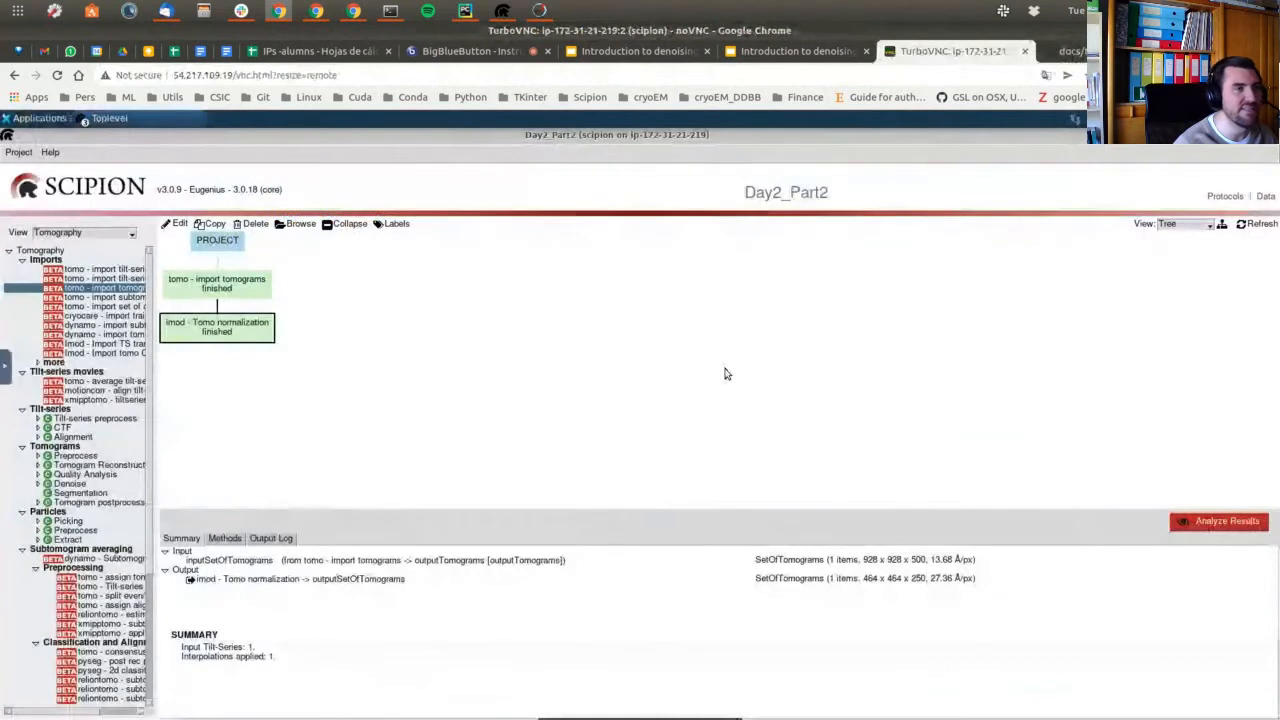
key(ctrl+f)
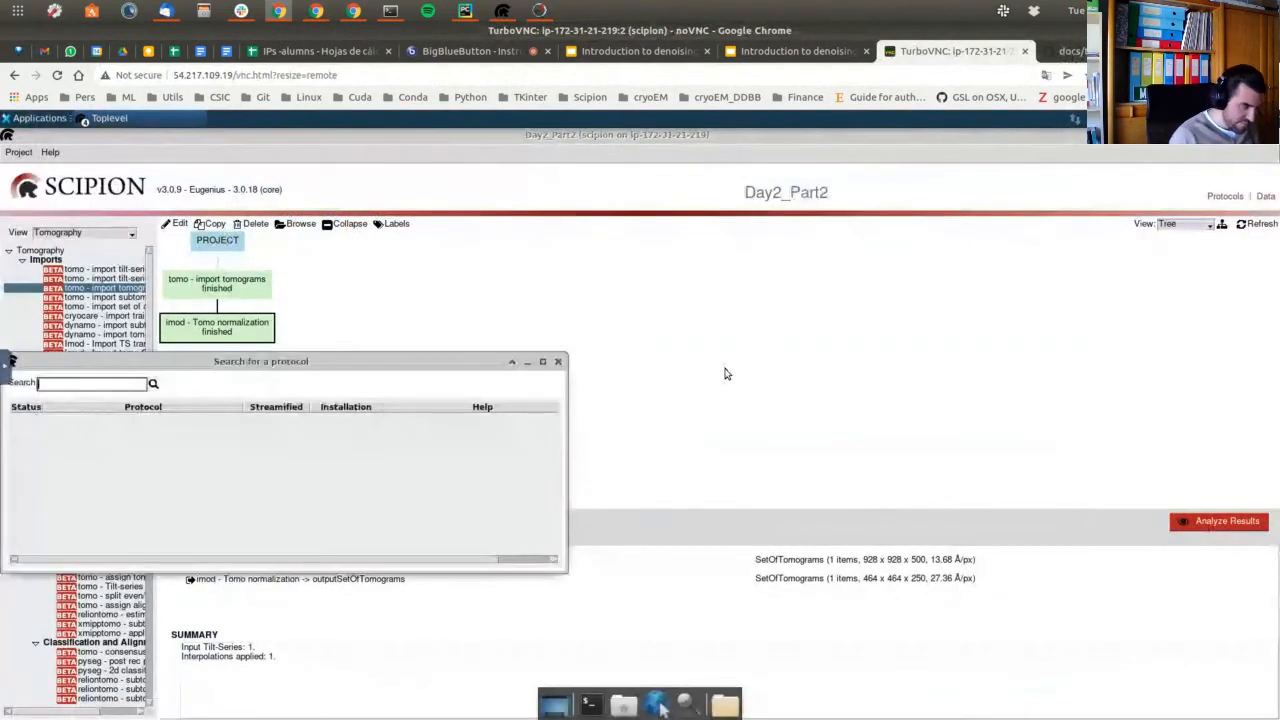
text(jjsoft)
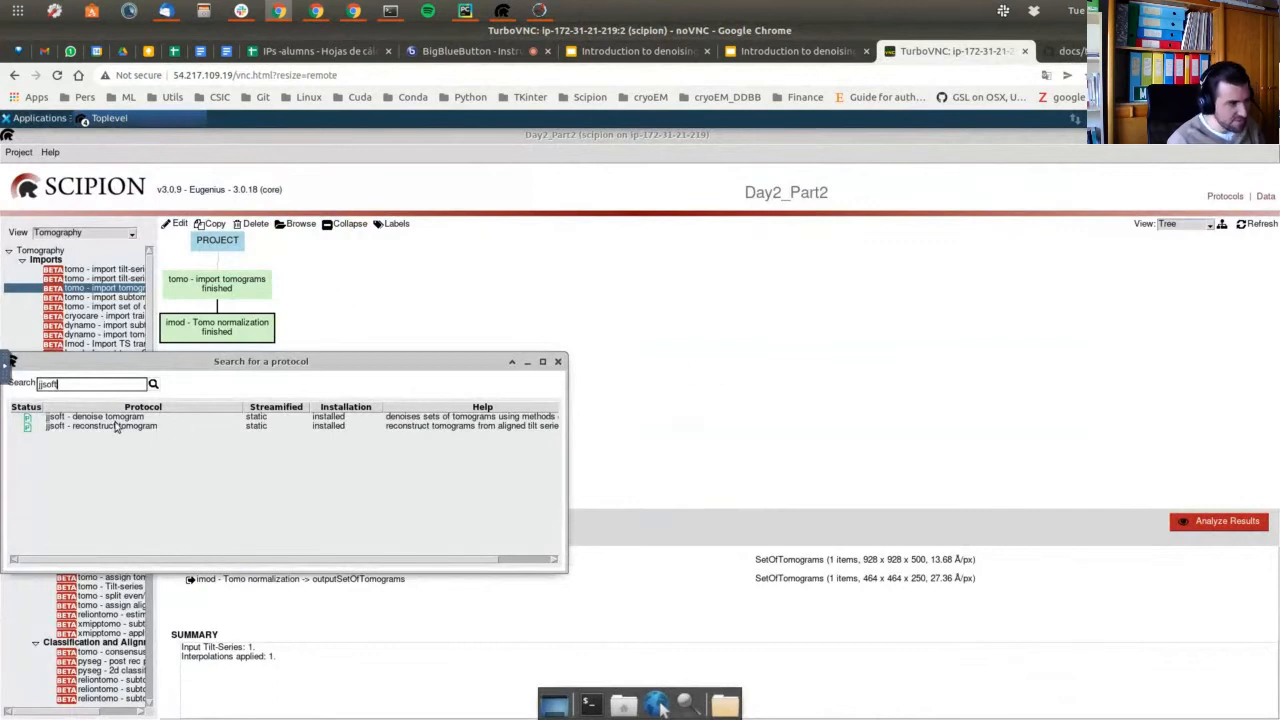
double_click(113, 418)
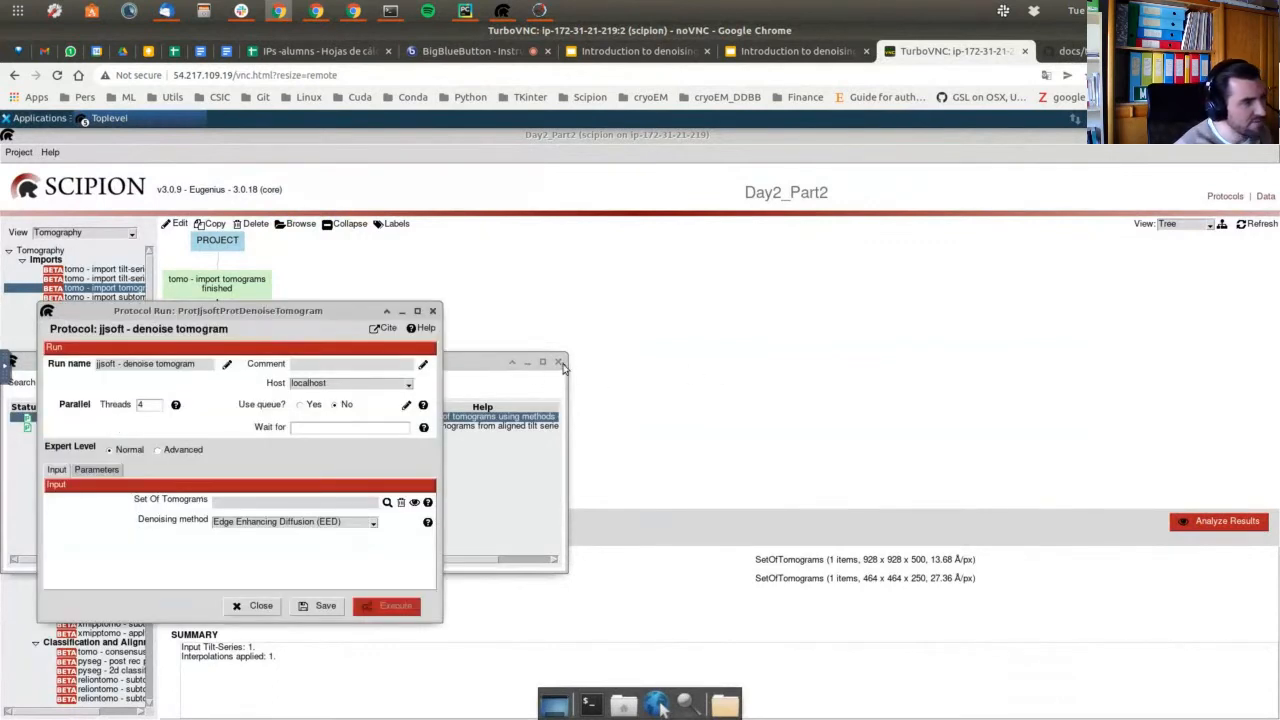
click(558, 362)
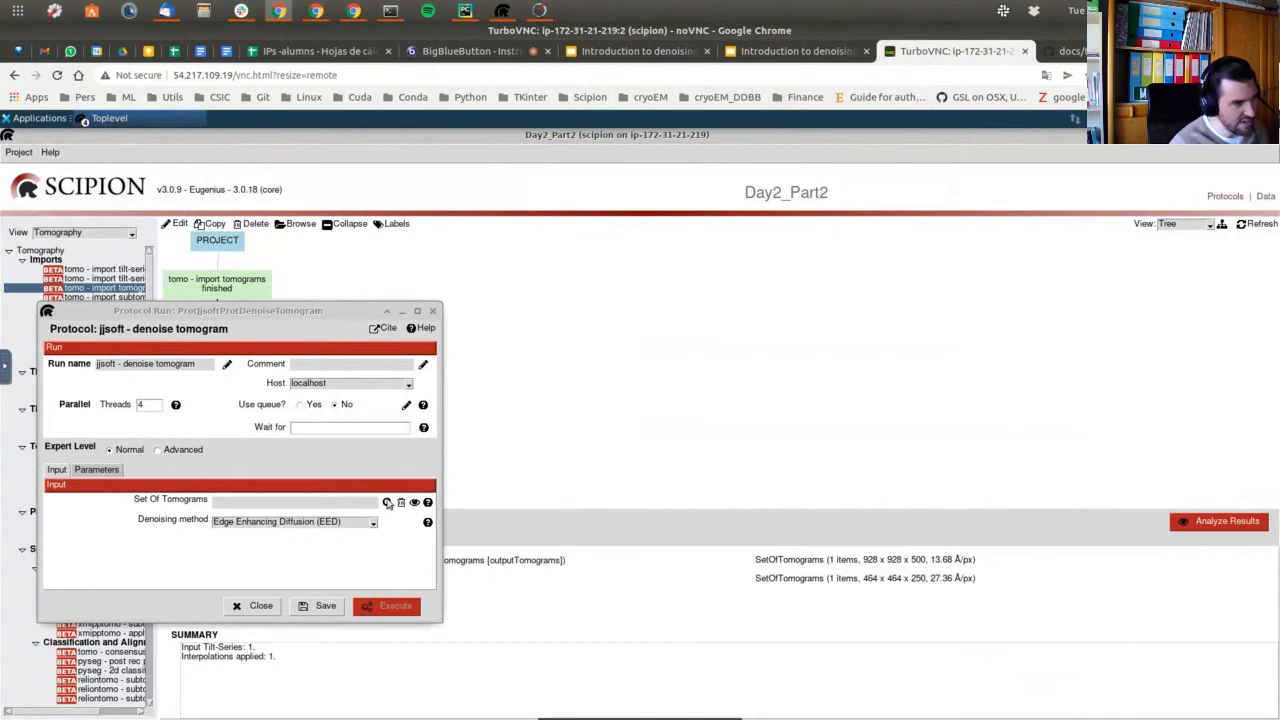
Run the tomogram denoising on the imod - Tomo normalization outputSetOfTomograms with Edge Enhancing Diffusion (EED).
click(387, 502)
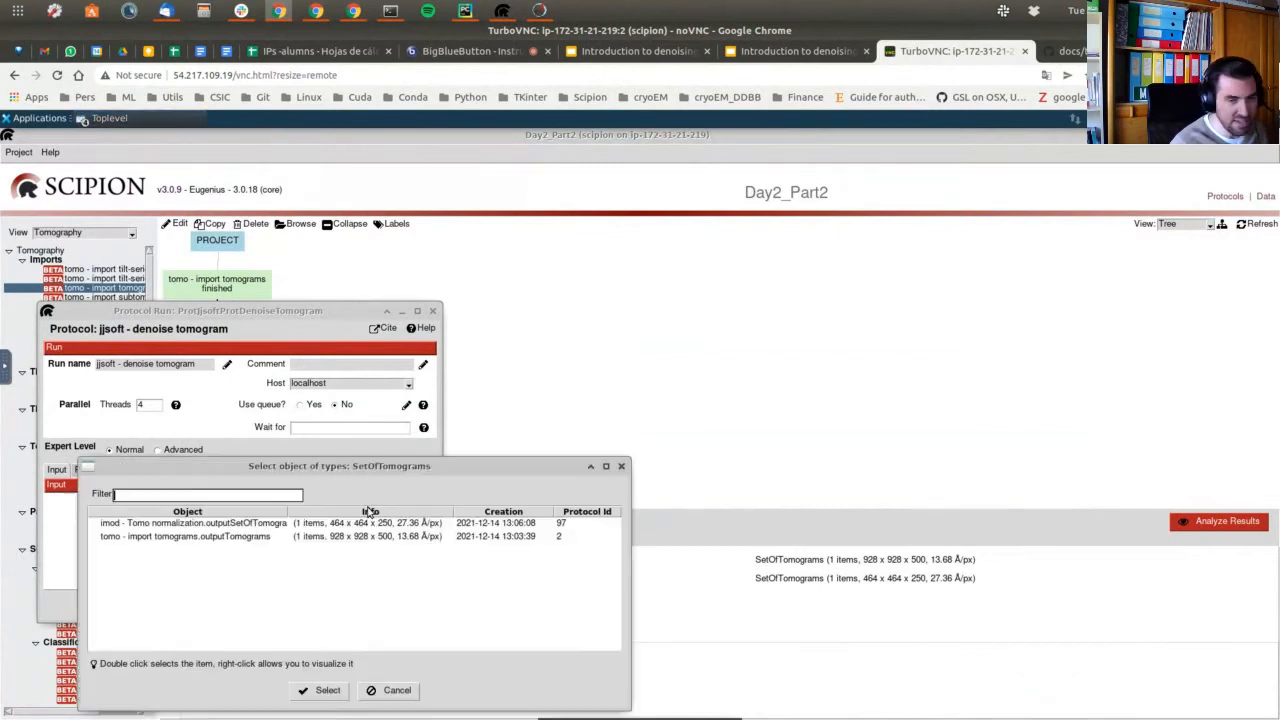
double_click(156, 524)
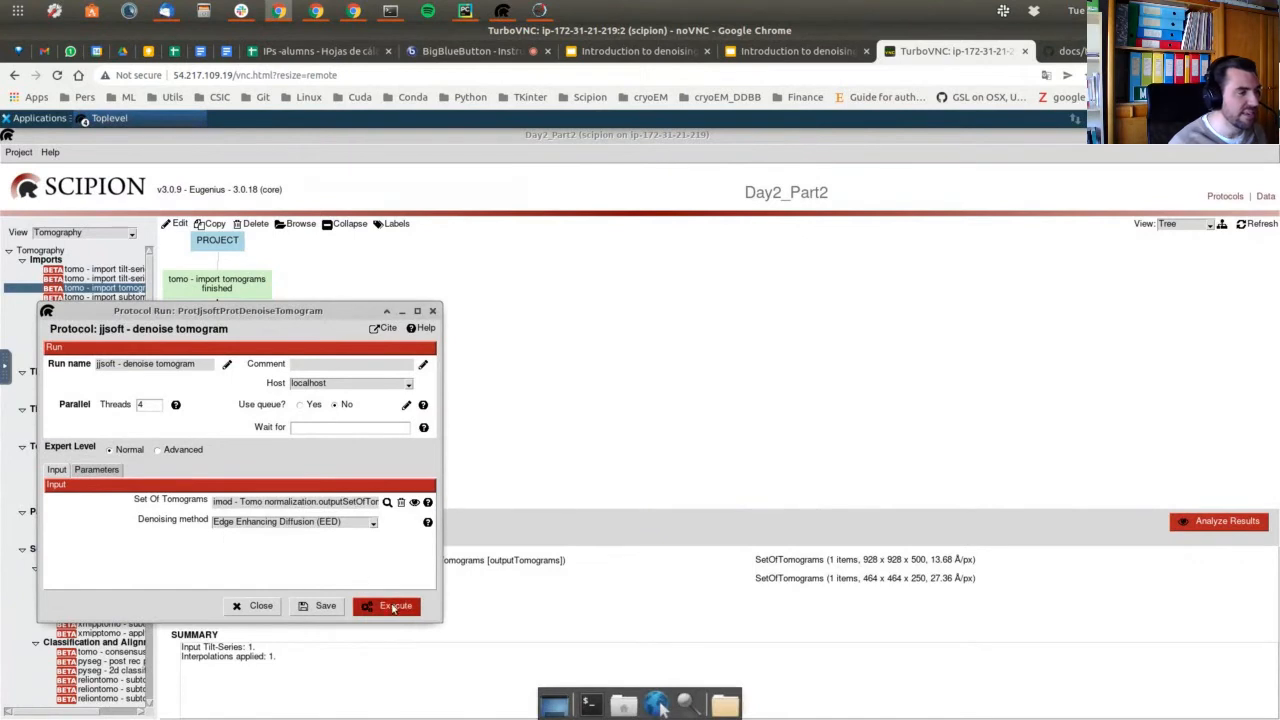
click(394, 606)
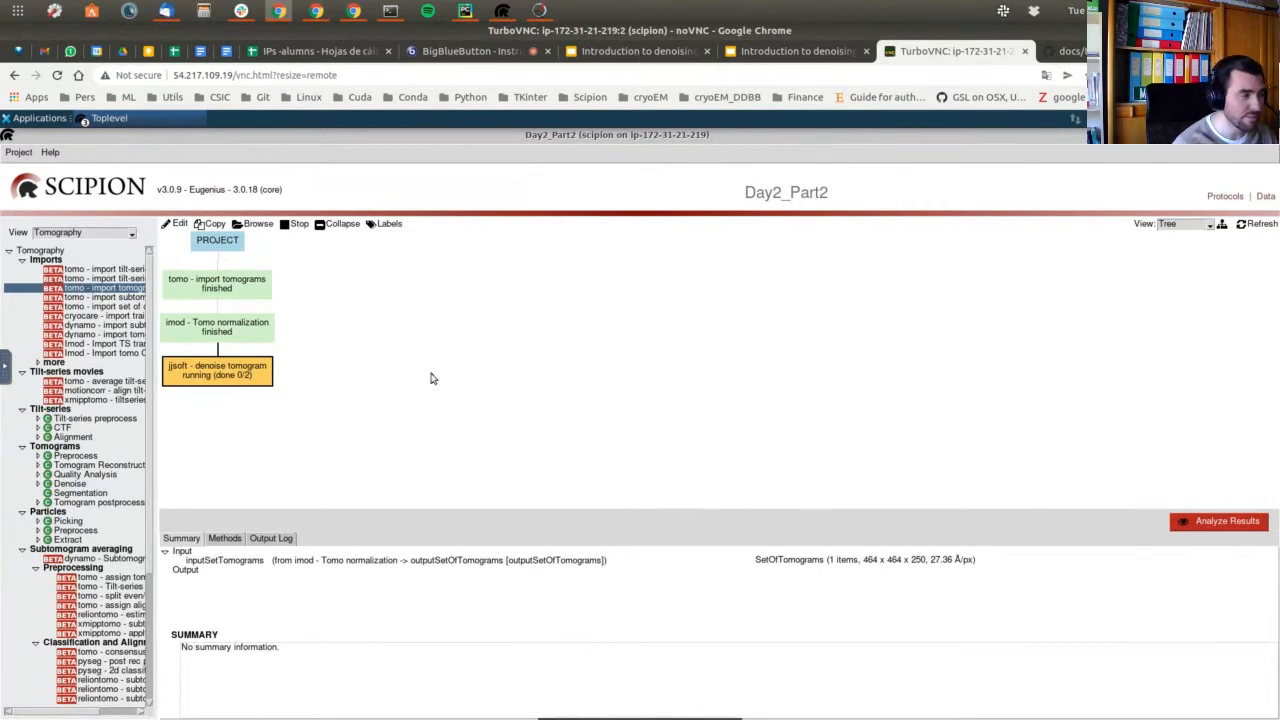
Reopen the jjsoft - denoise tomogram run's form to examine its parameters, and close it without changes.
right_click(236, 376)
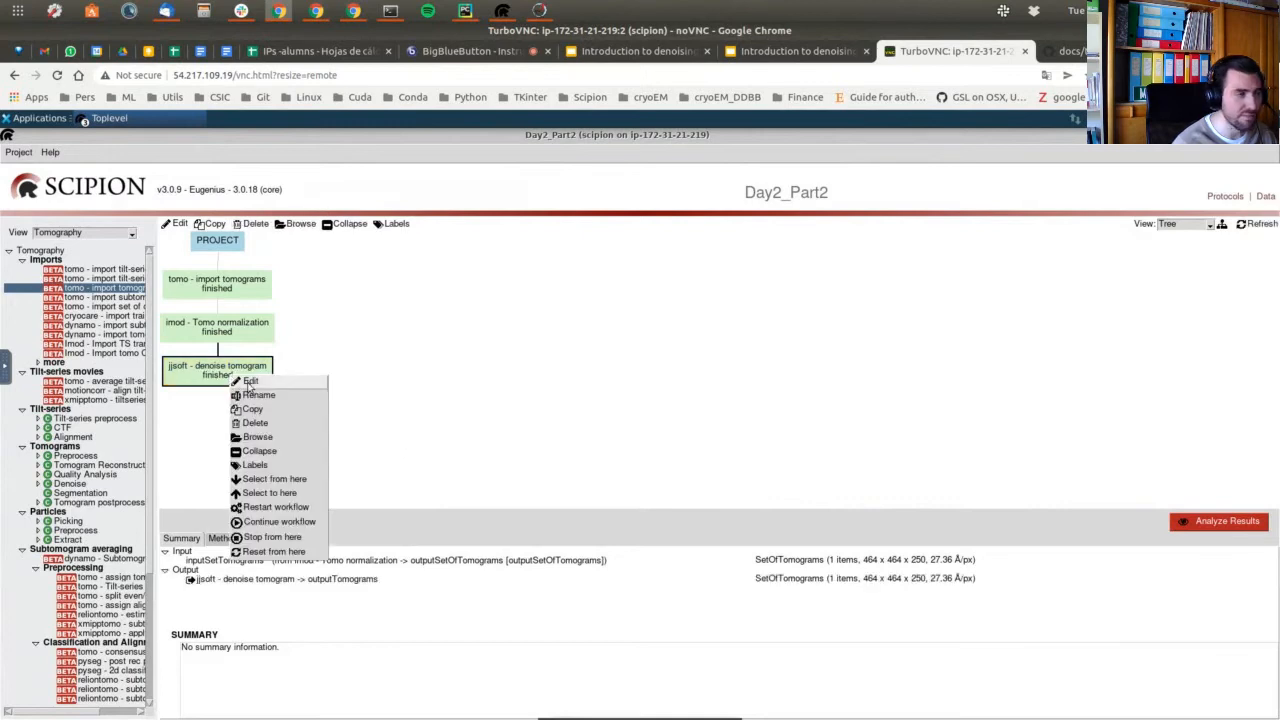
double_click(248, 384)
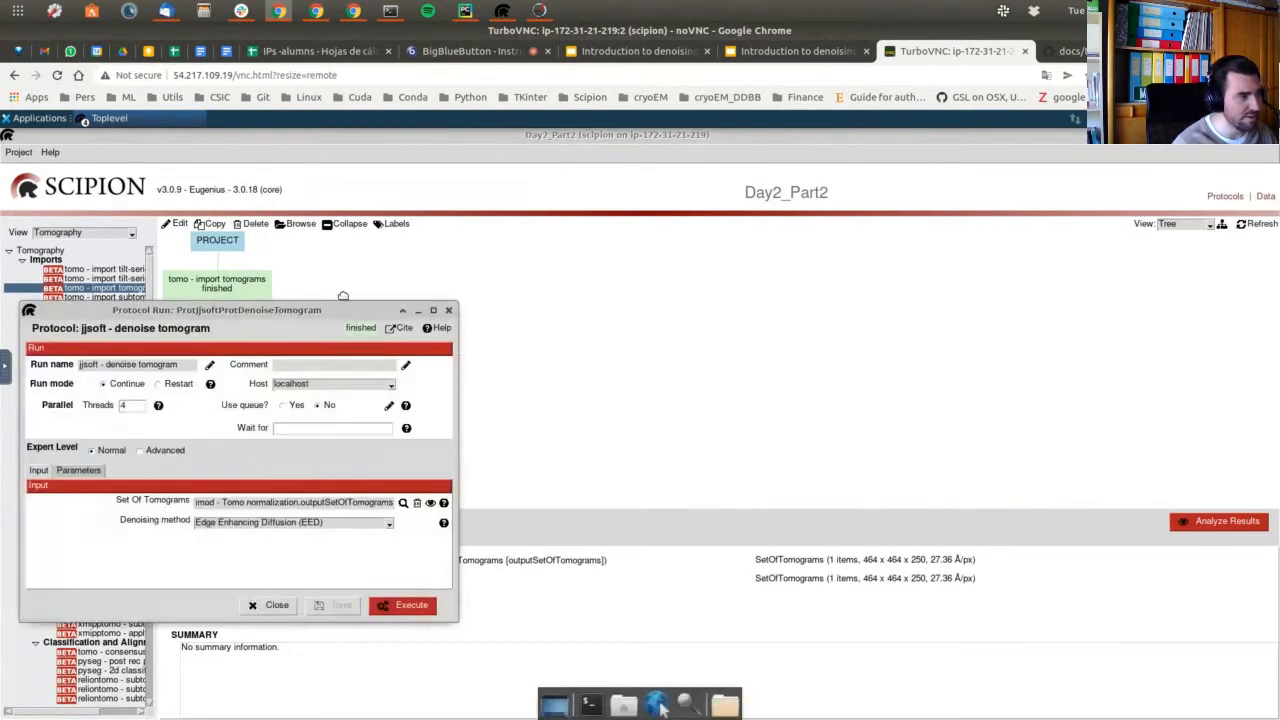
drag(253, 316, 536, 252)
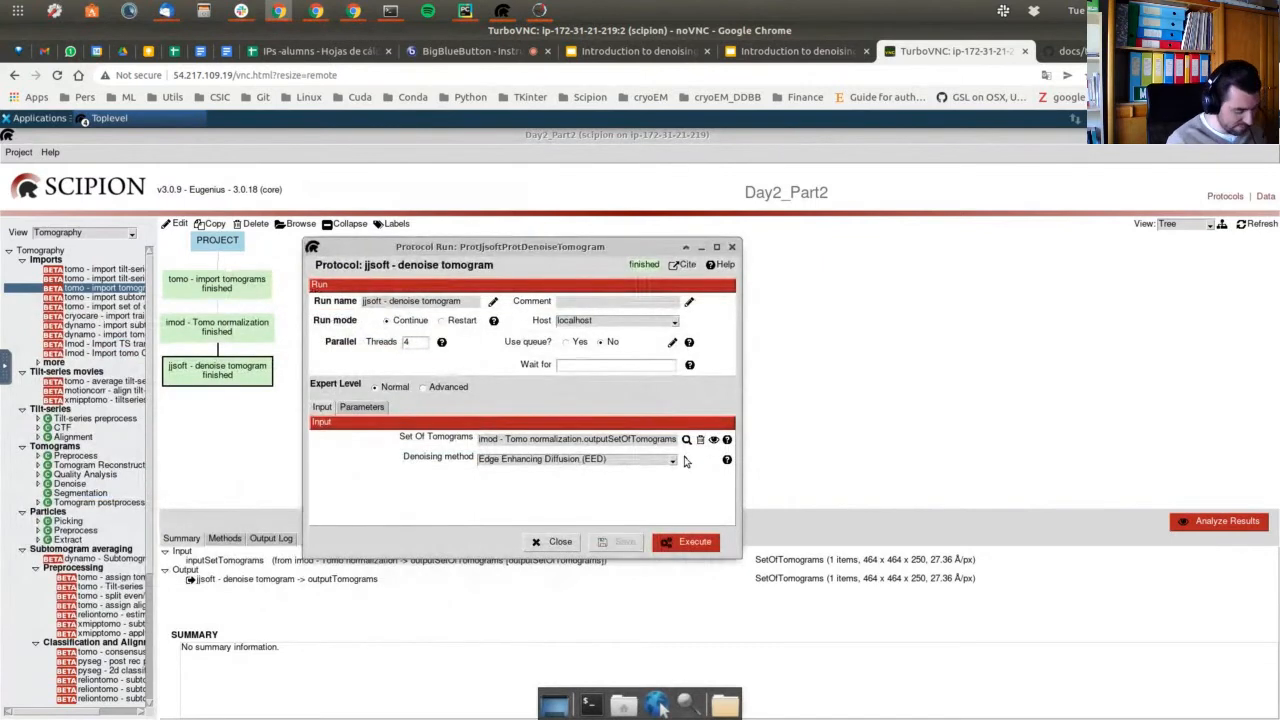
click(732, 248)
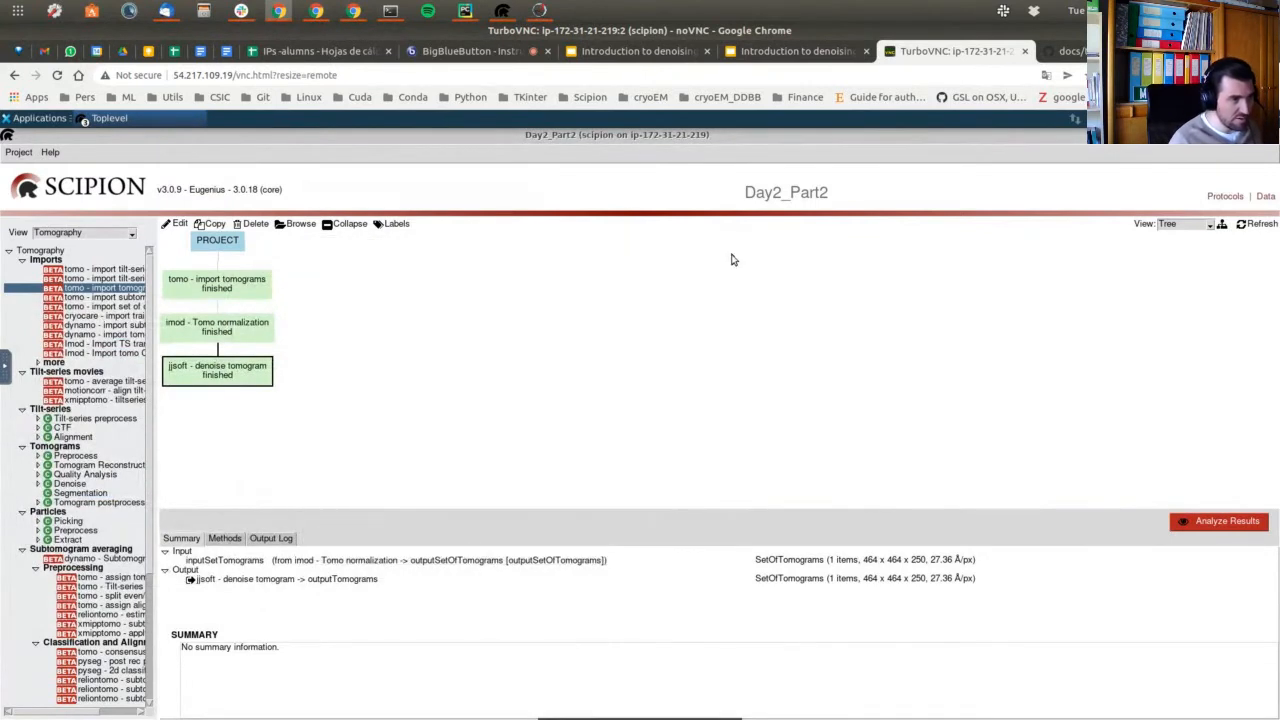
key(ctrl+f)
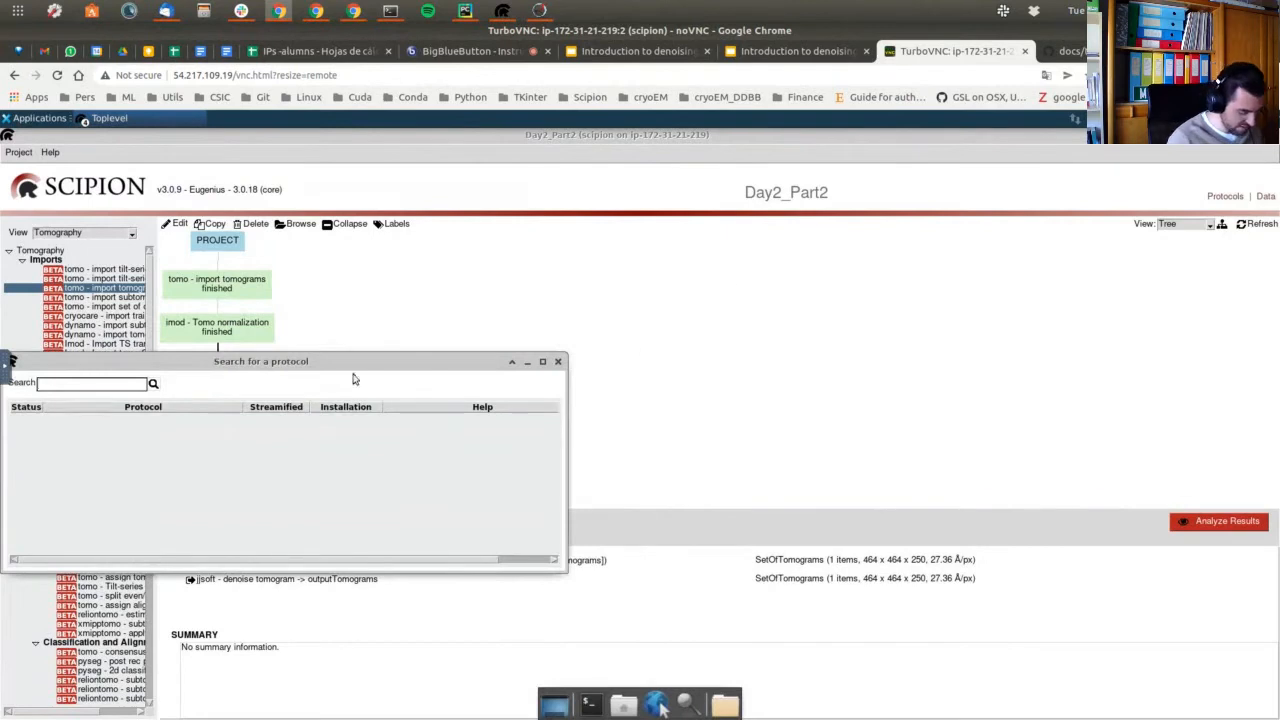
drag(365, 361, 701, 264)
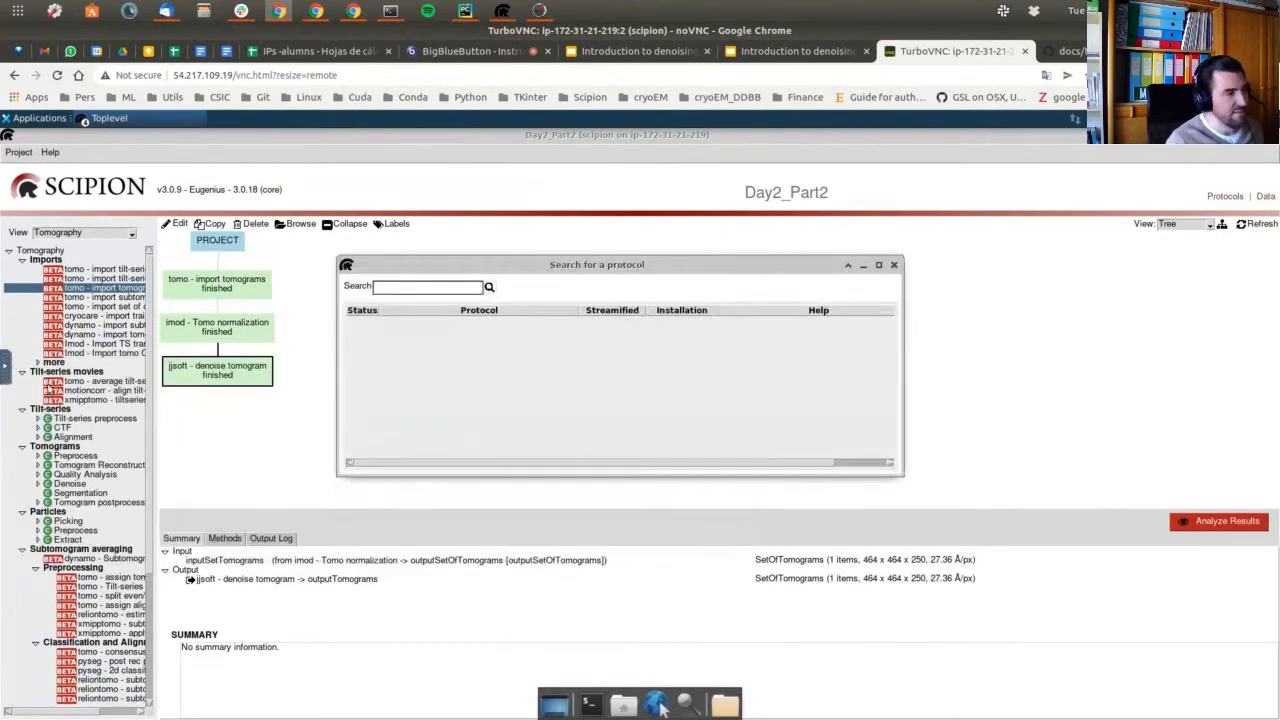
scroll(73, 588, down, 5)
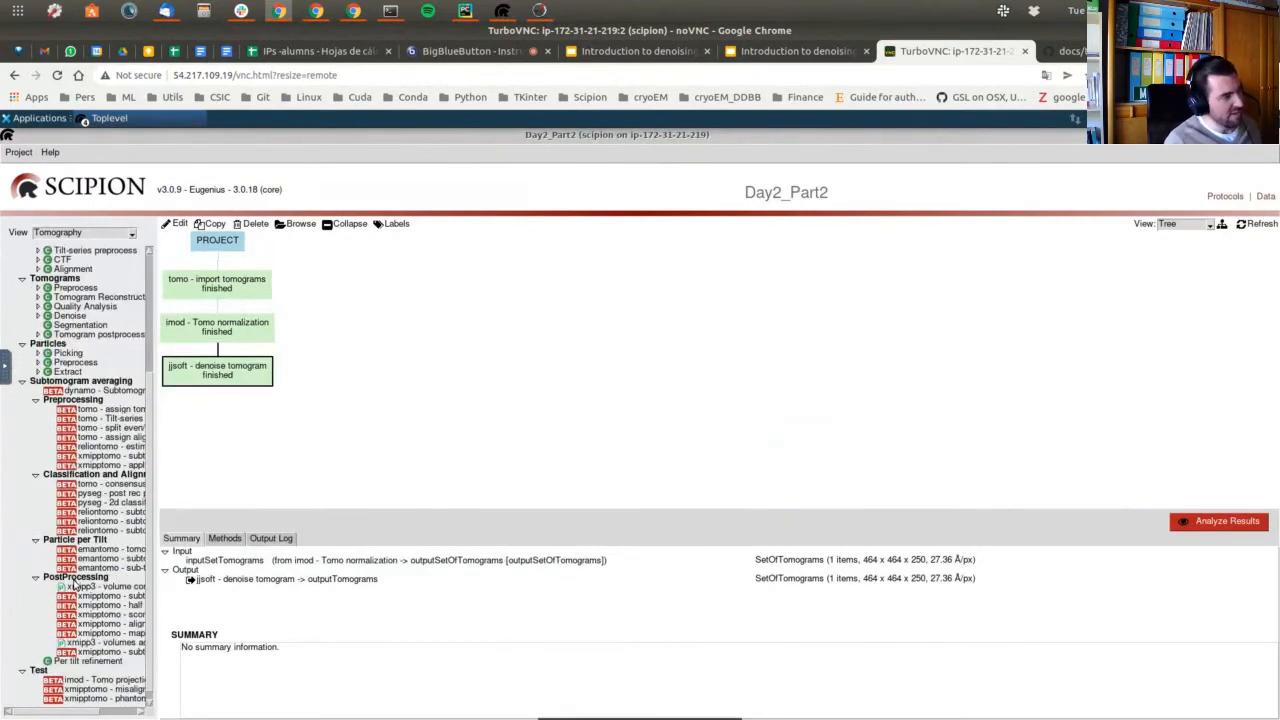
scroll(76, 585, up, 5)
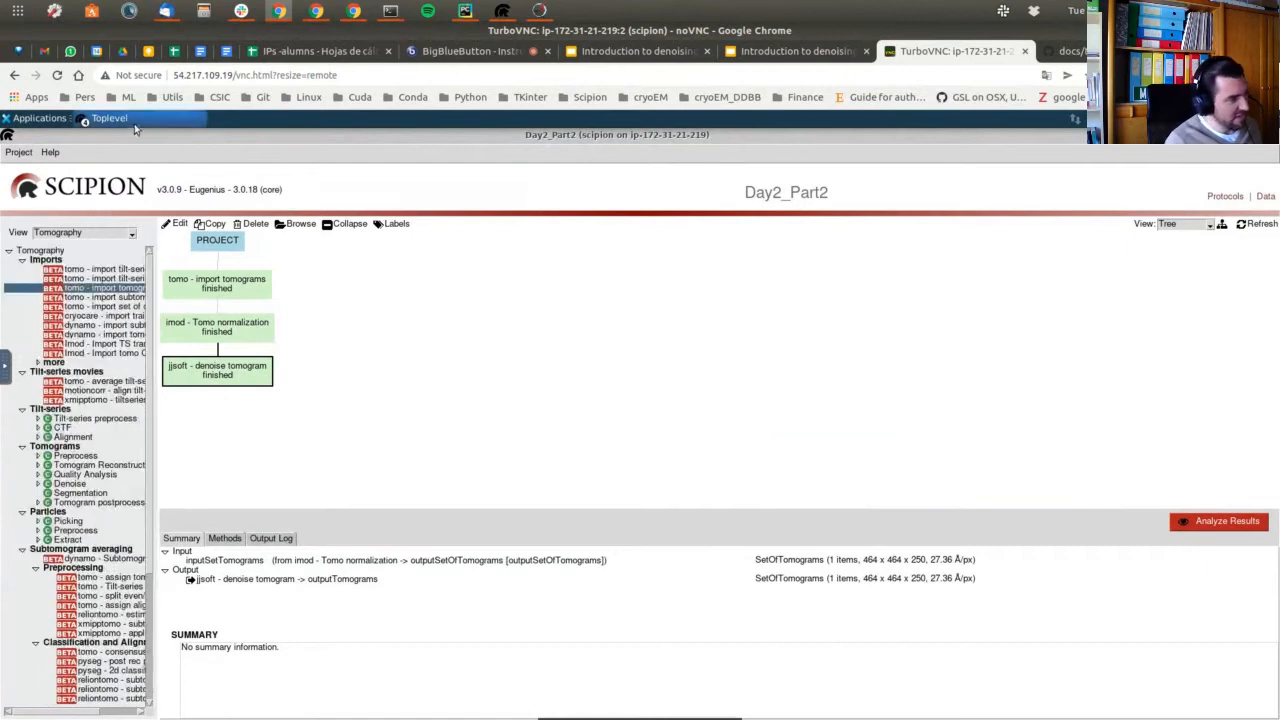
click(136, 119)
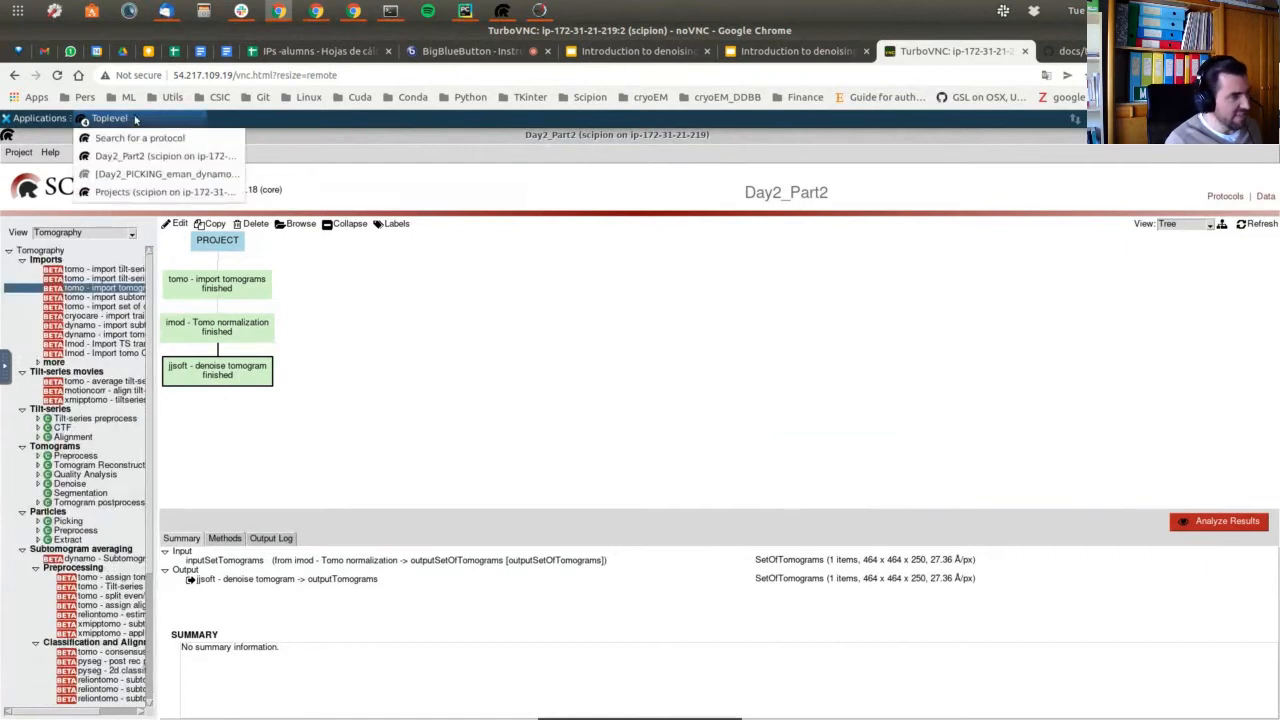
click(139, 174)
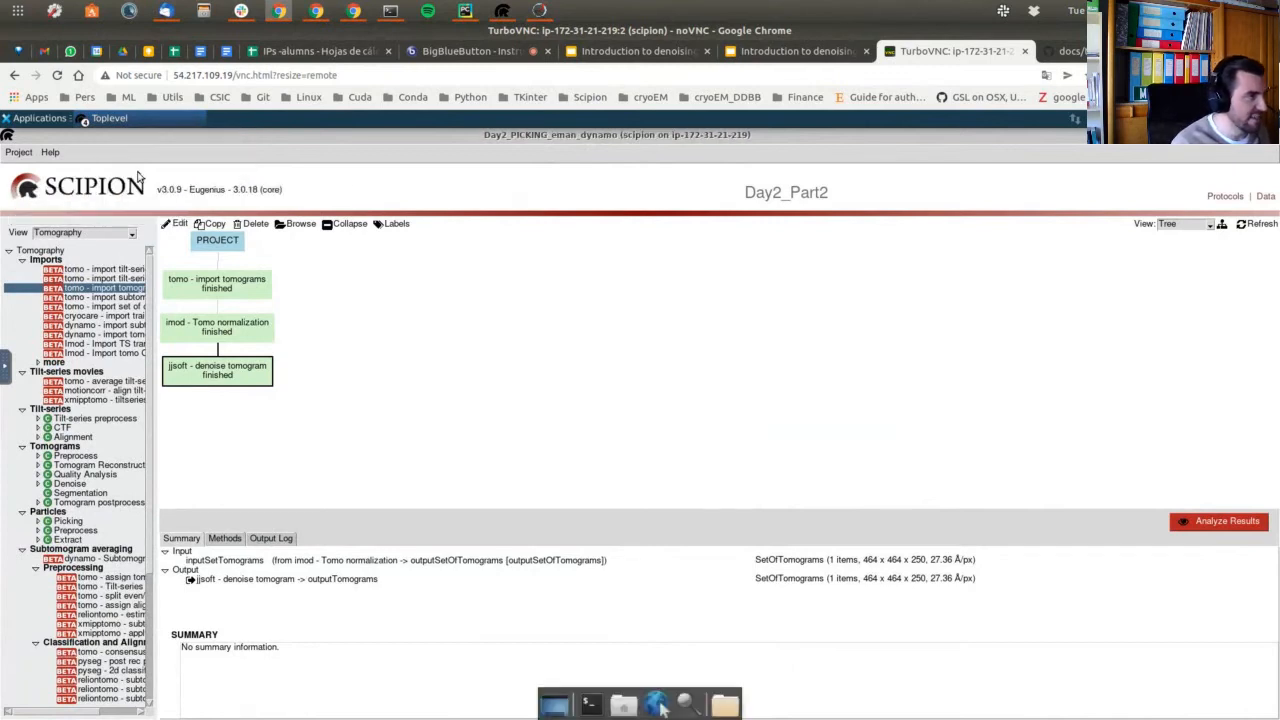
key(ctrl+f)
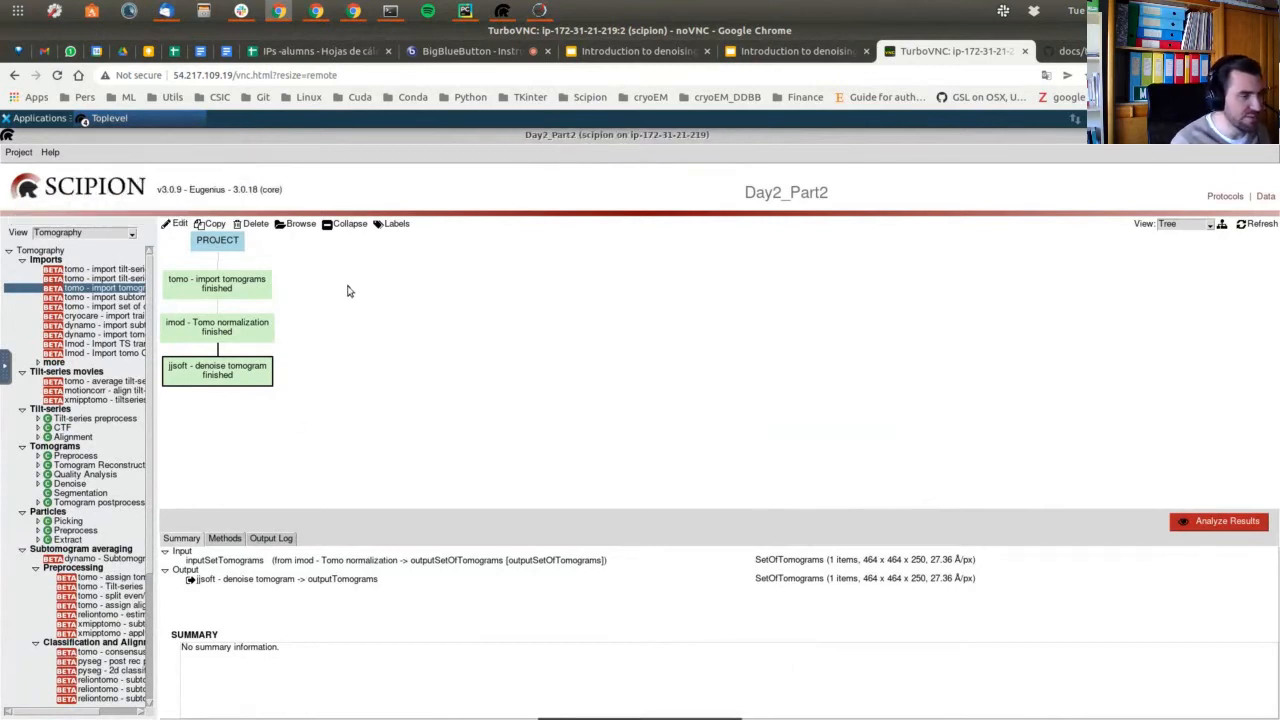
drag(369, 363, 706, 288)
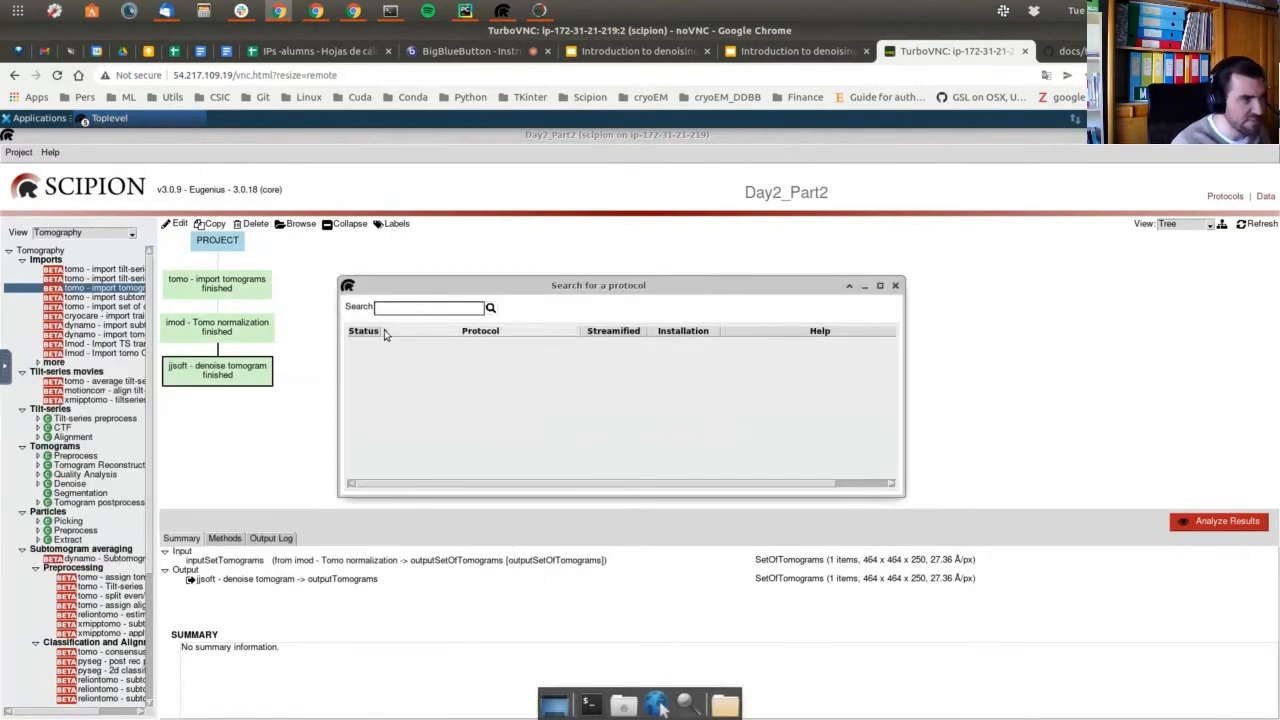
text(jjsof)
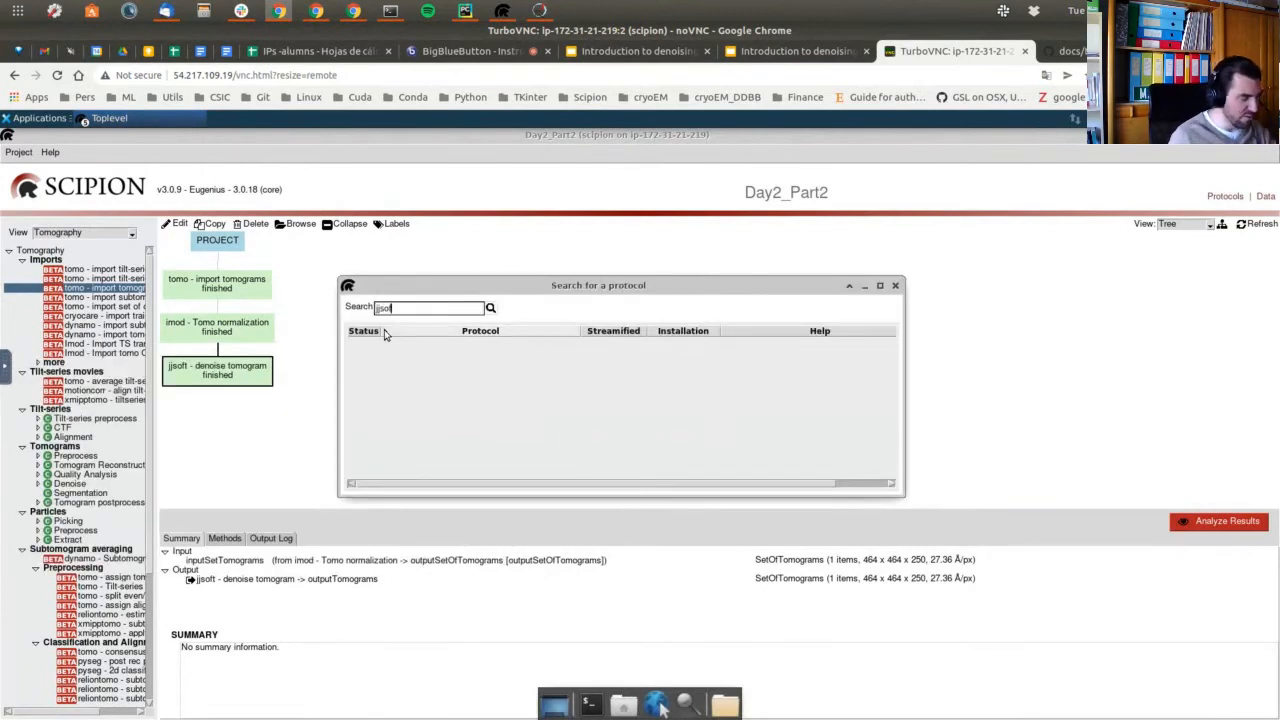
text(t)
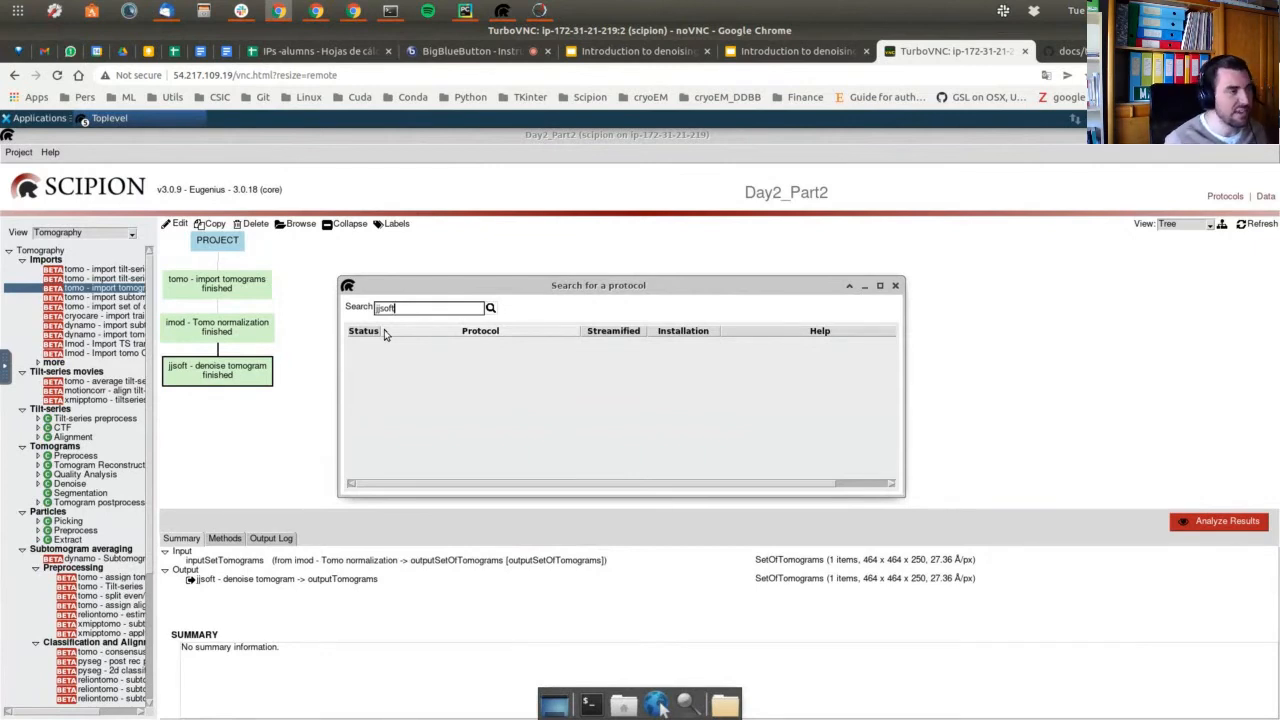
key(Return)
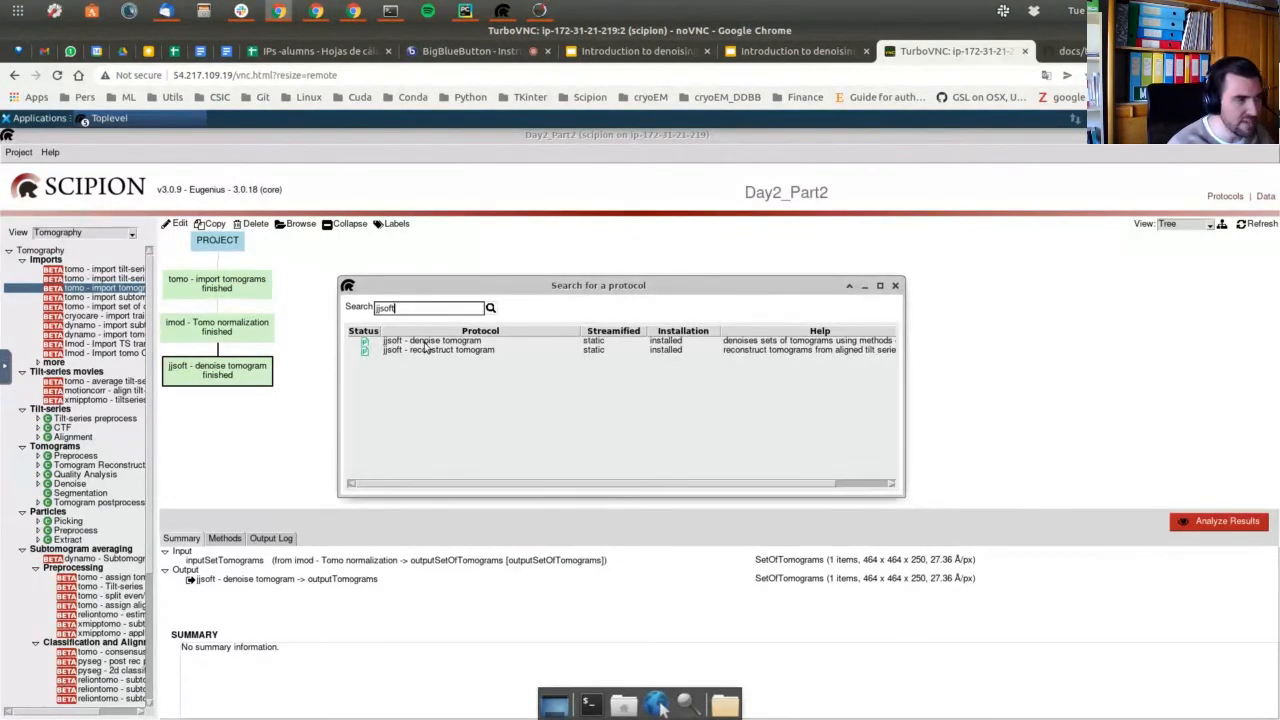
double_click(425, 341)
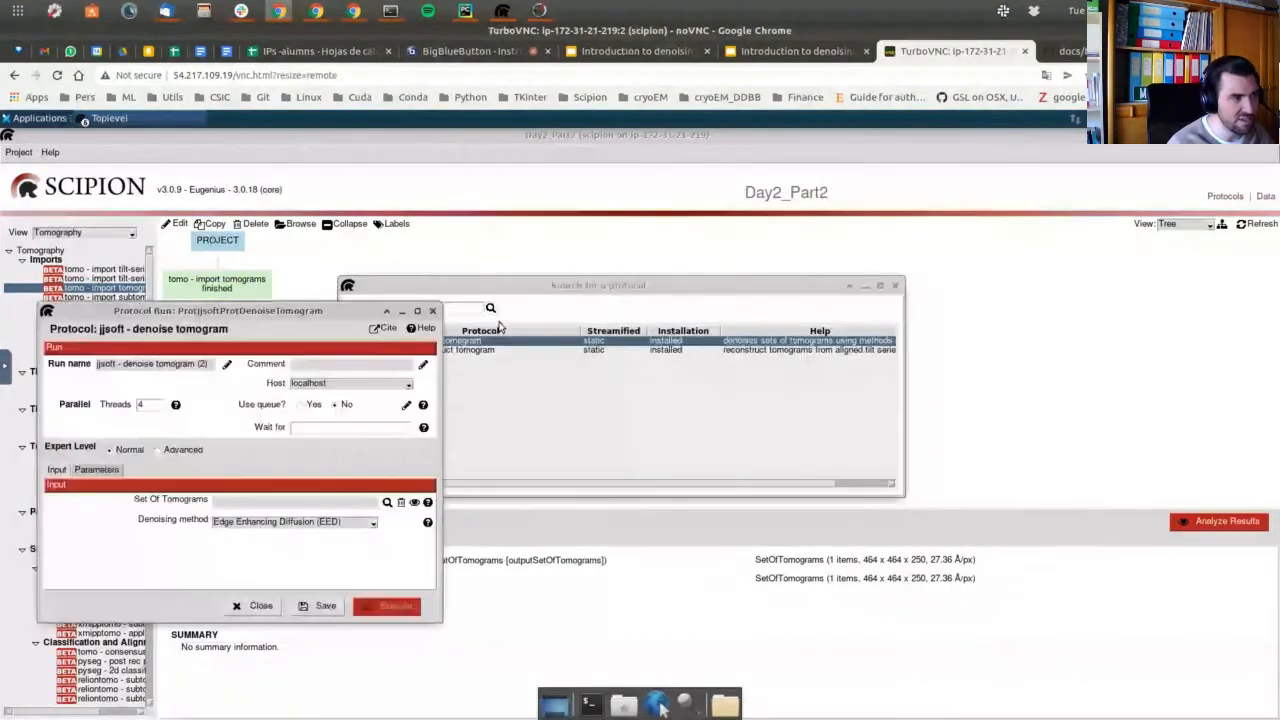
click(893, 289)
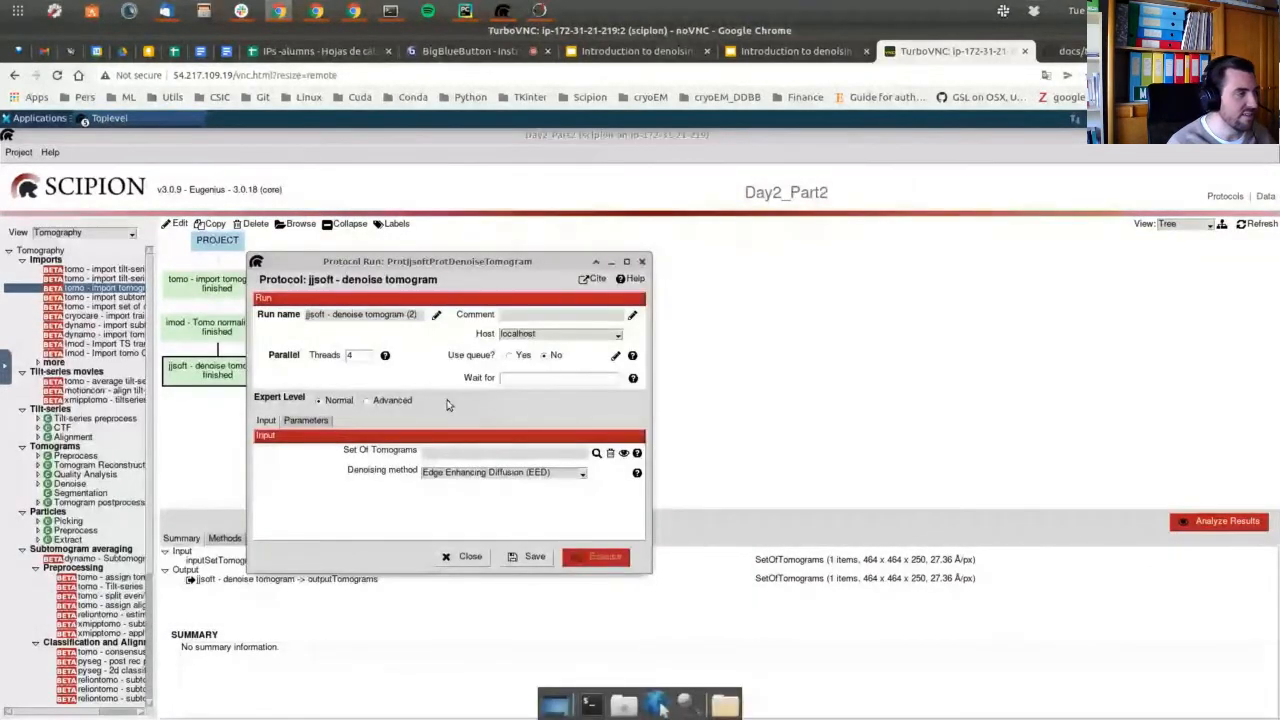
click(596, 453)
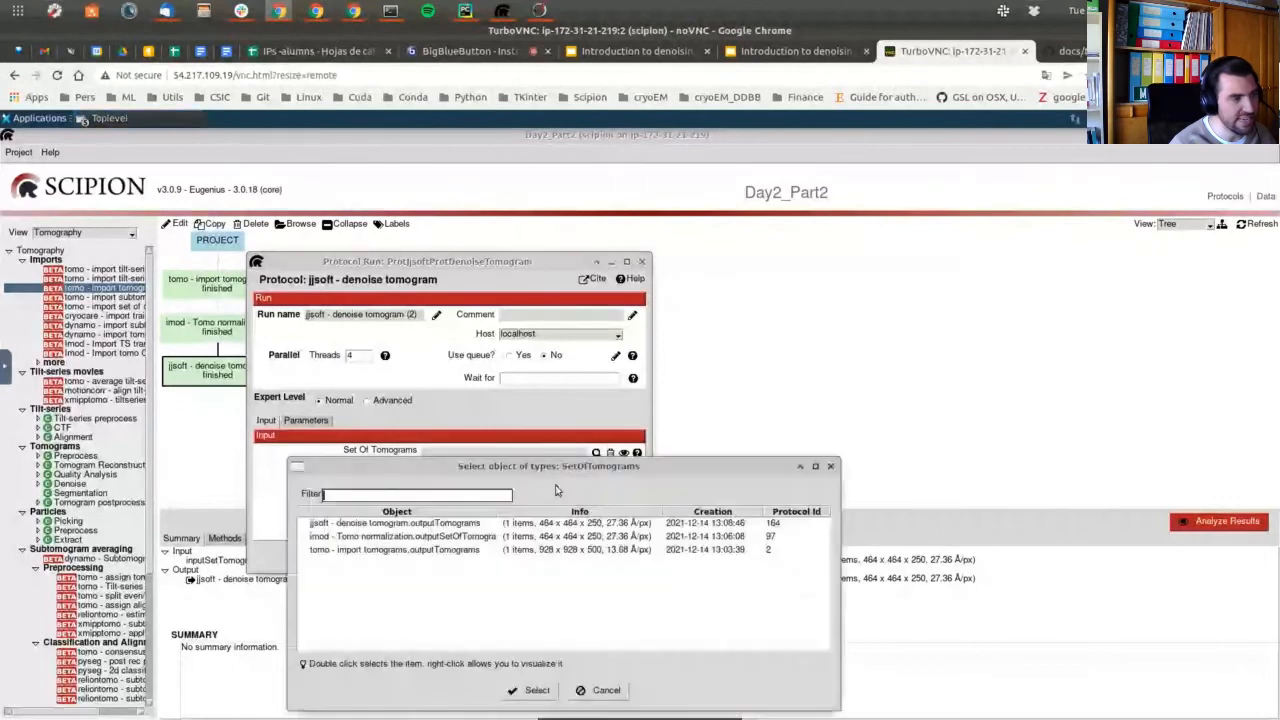
click(386, 537)
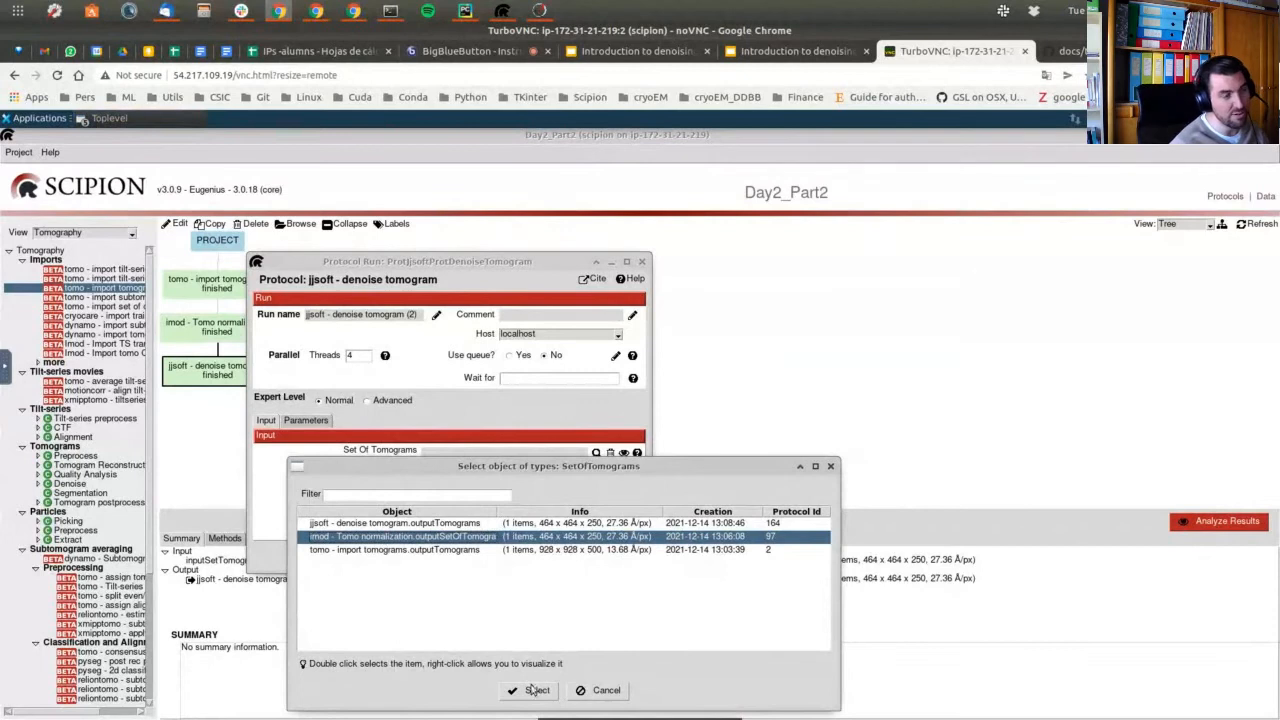
click(603, 691)
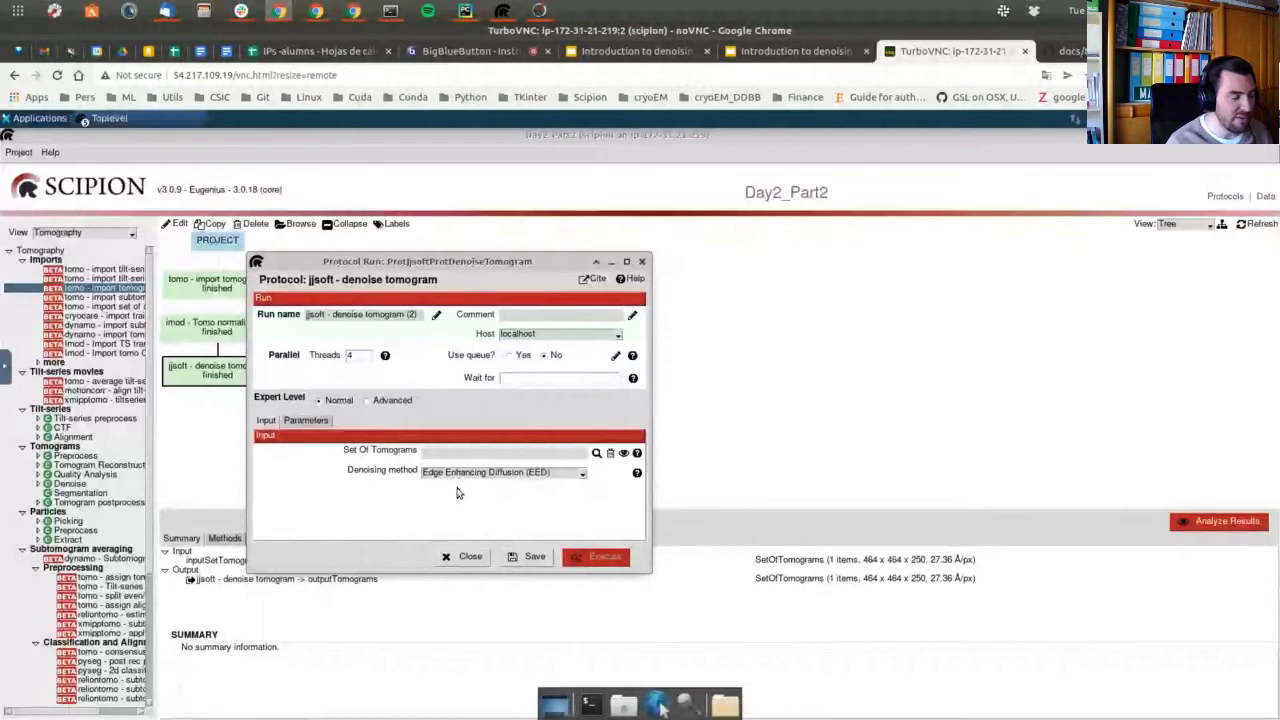
click(515, 562)
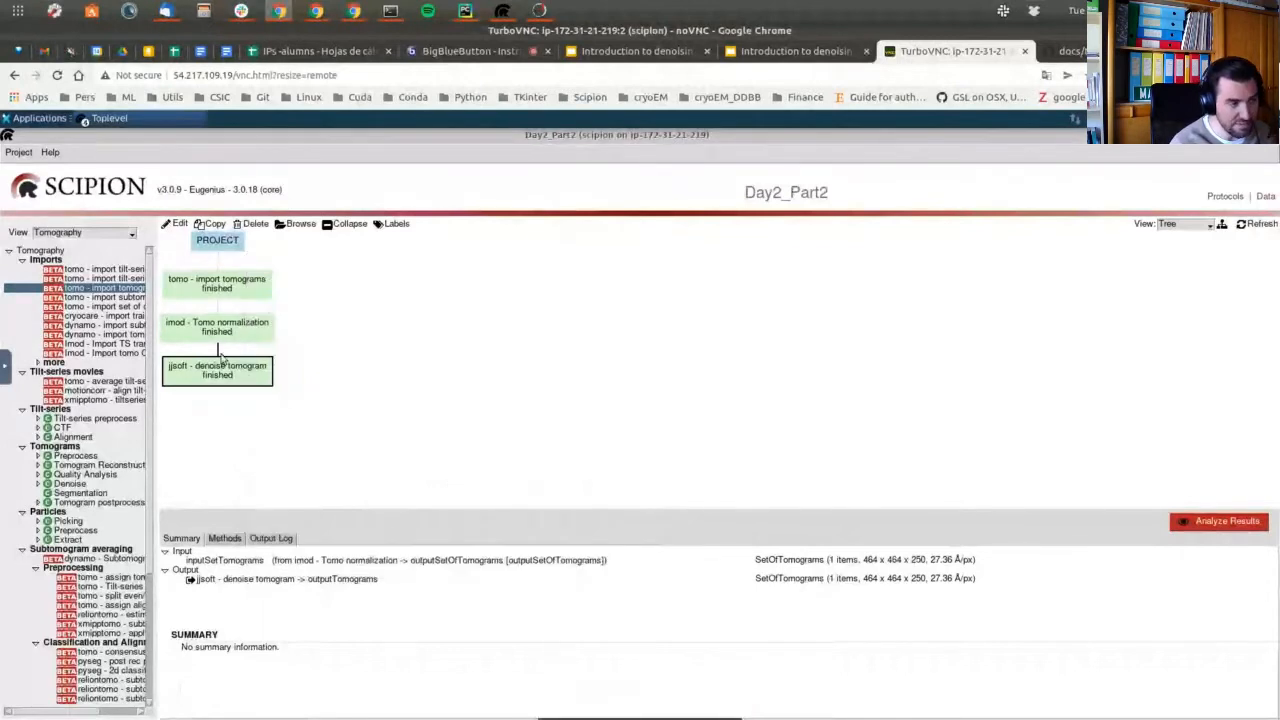
Open the jjsoft - denoise tomogram outputTomograms with DataViewer and display the emd_10439 tomogram in 3dmod.
click(355, 586)
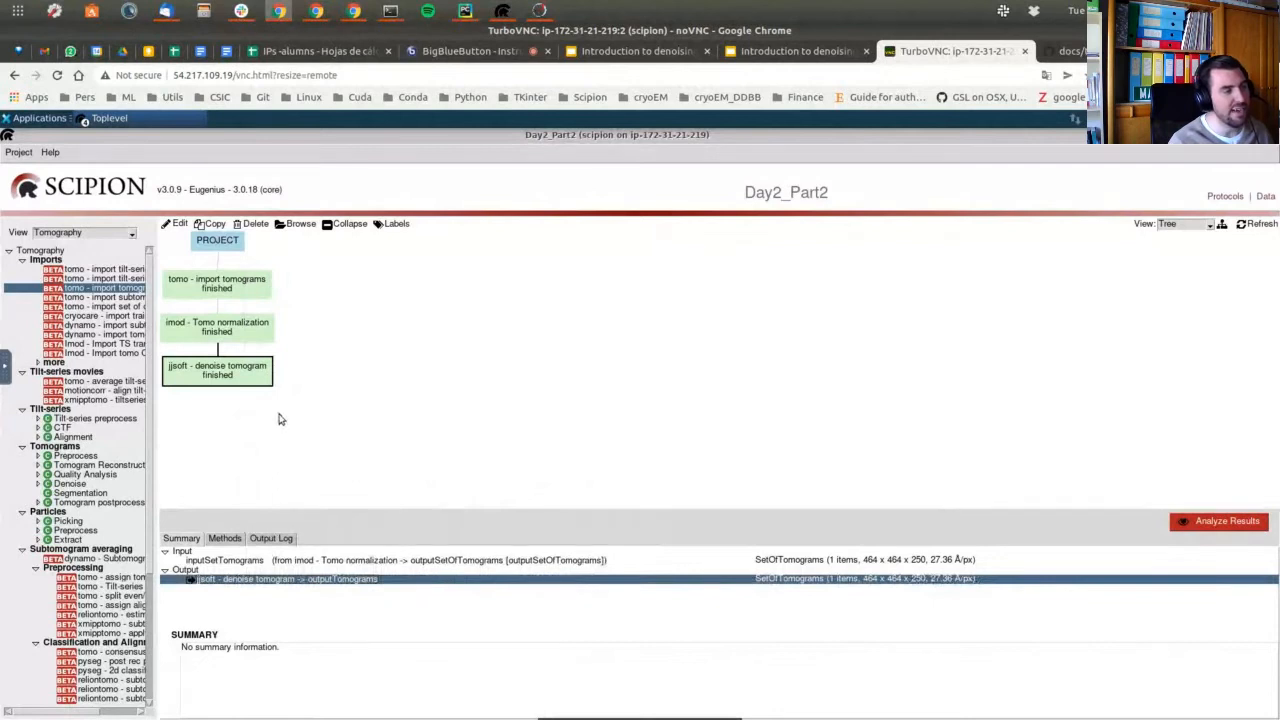
right_click(333, 580)
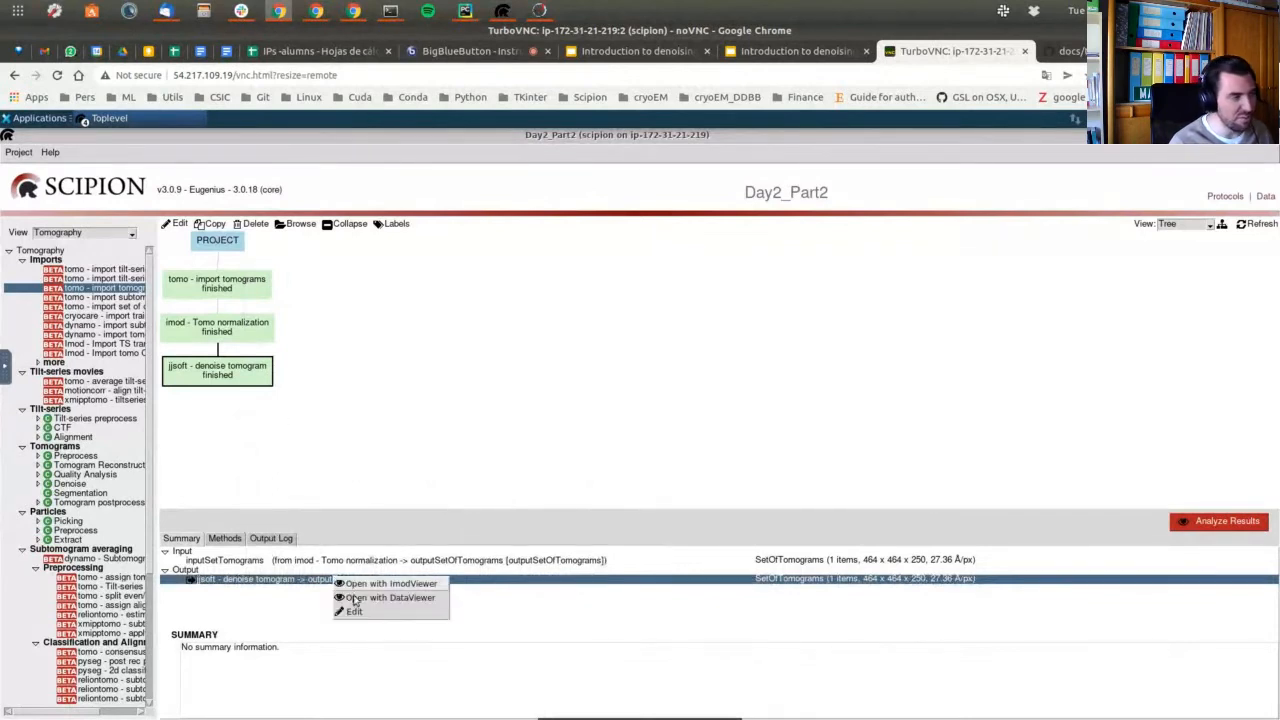
click(354, 598)
click(240, 272)
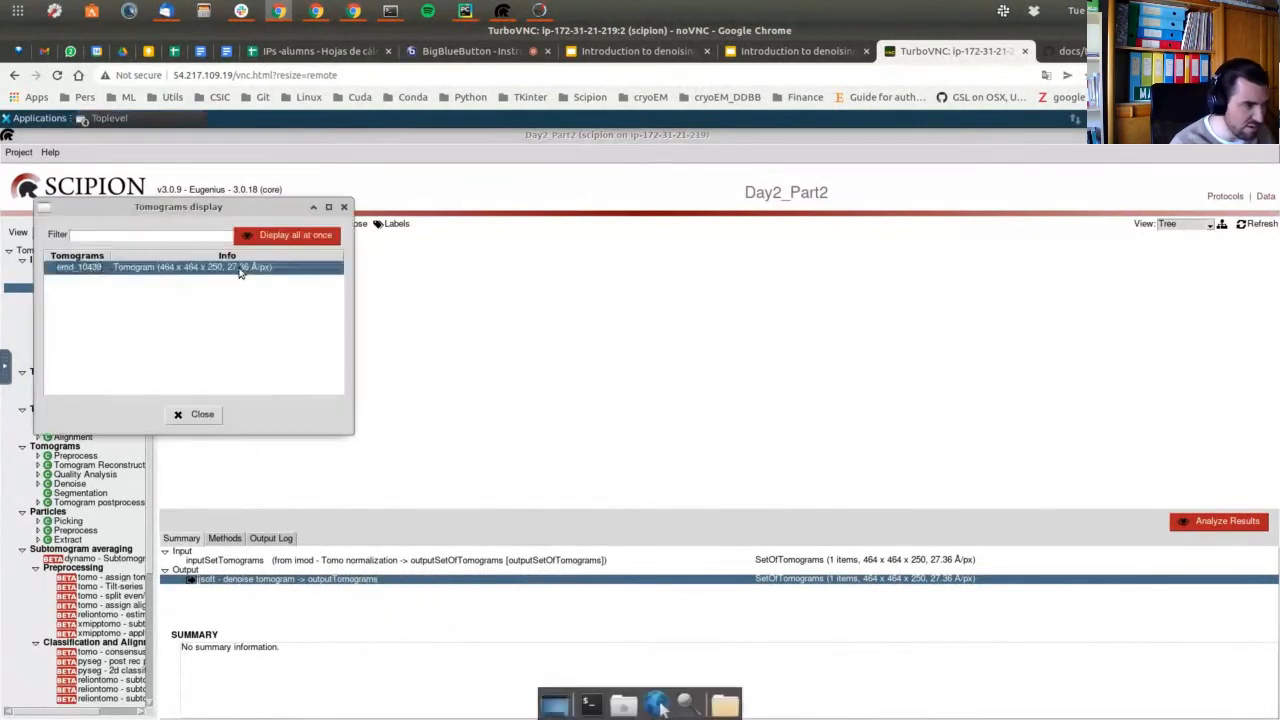
double_click(240, 272)
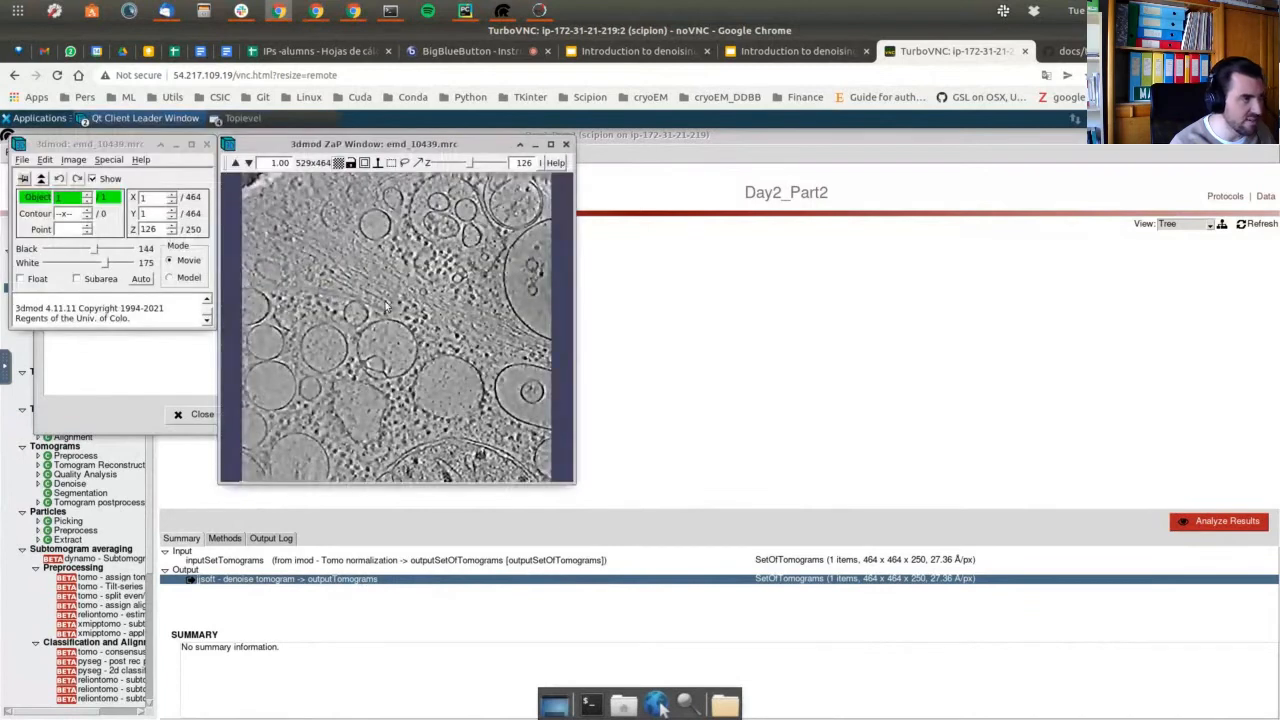
drag(473, 146, 698, 202)
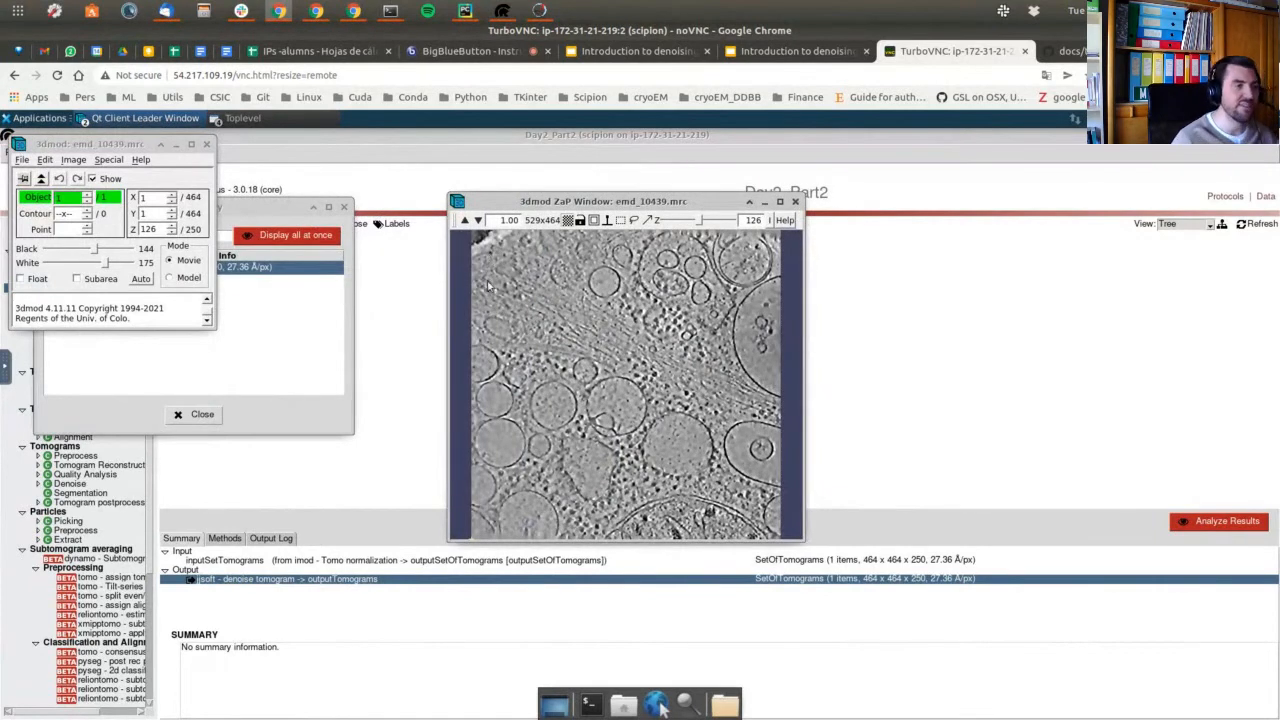
Examine the denoised emd_10439 tomogram across its Z slices, and close the 3dmod and tomogram display windows.
middle_click(487, 310)
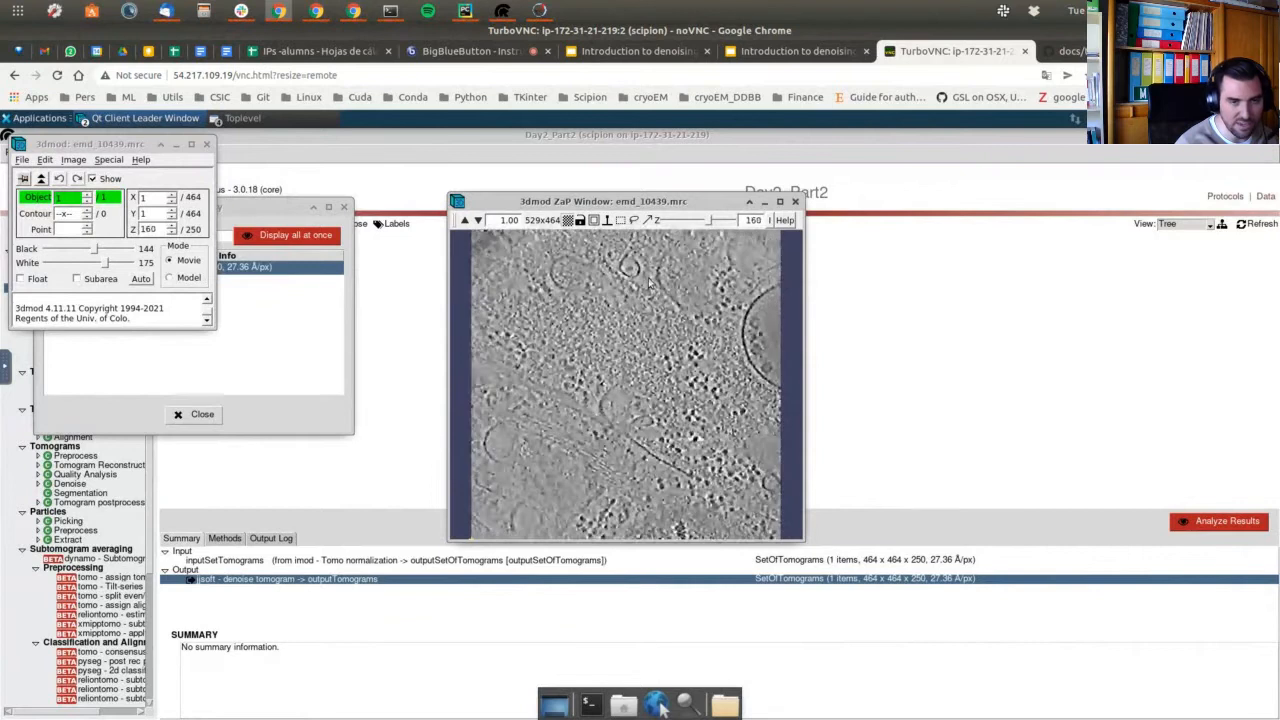
click(666, 258)
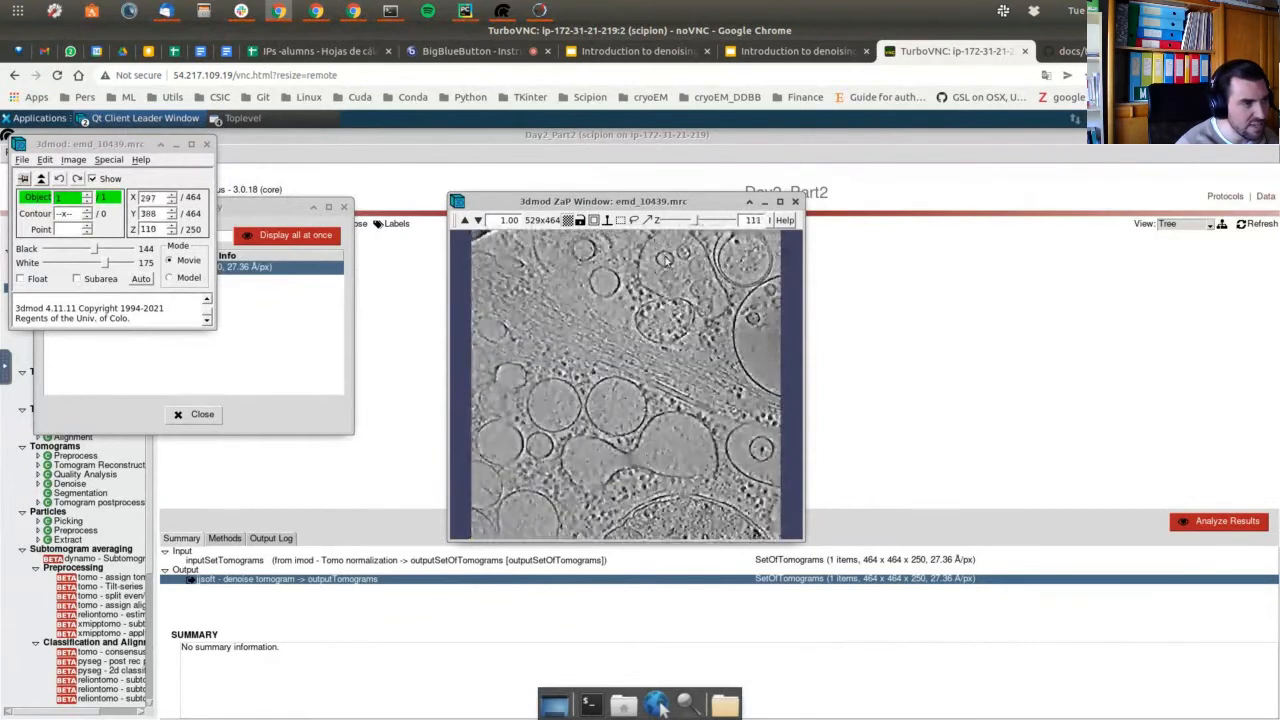
click(688, 222)
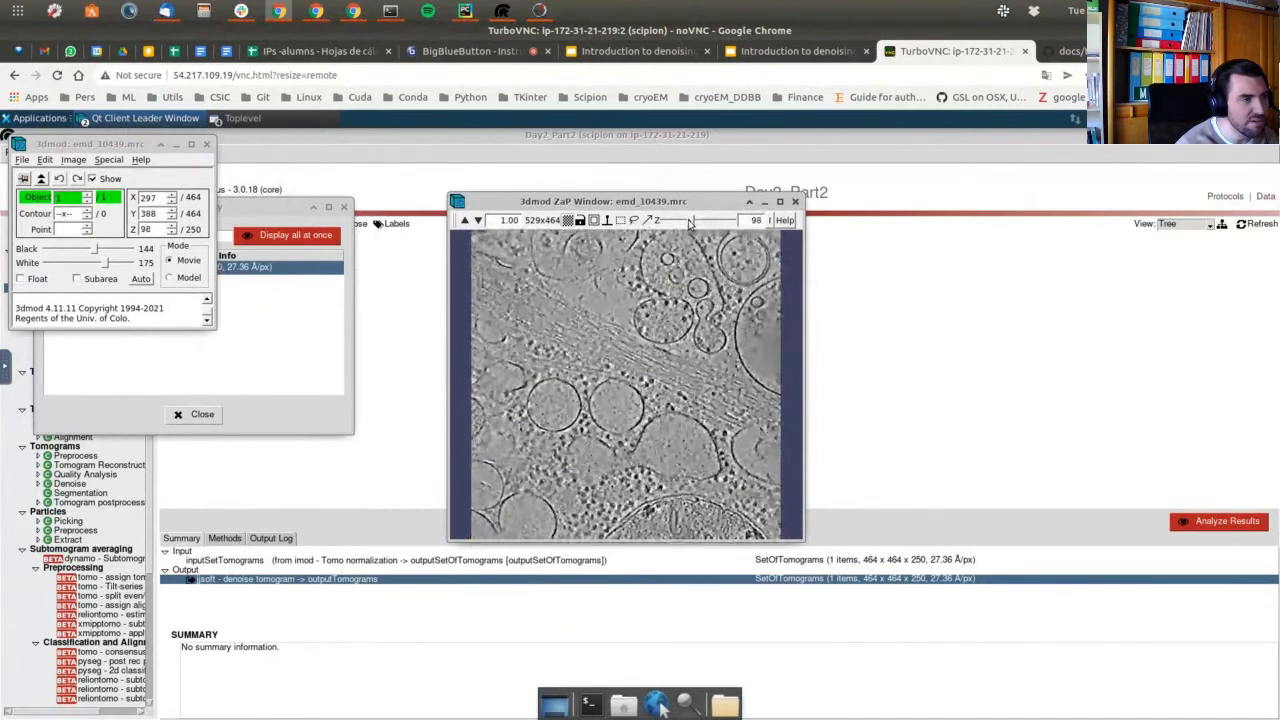
click(687, 222)
drag(687, 223, 692, 221)
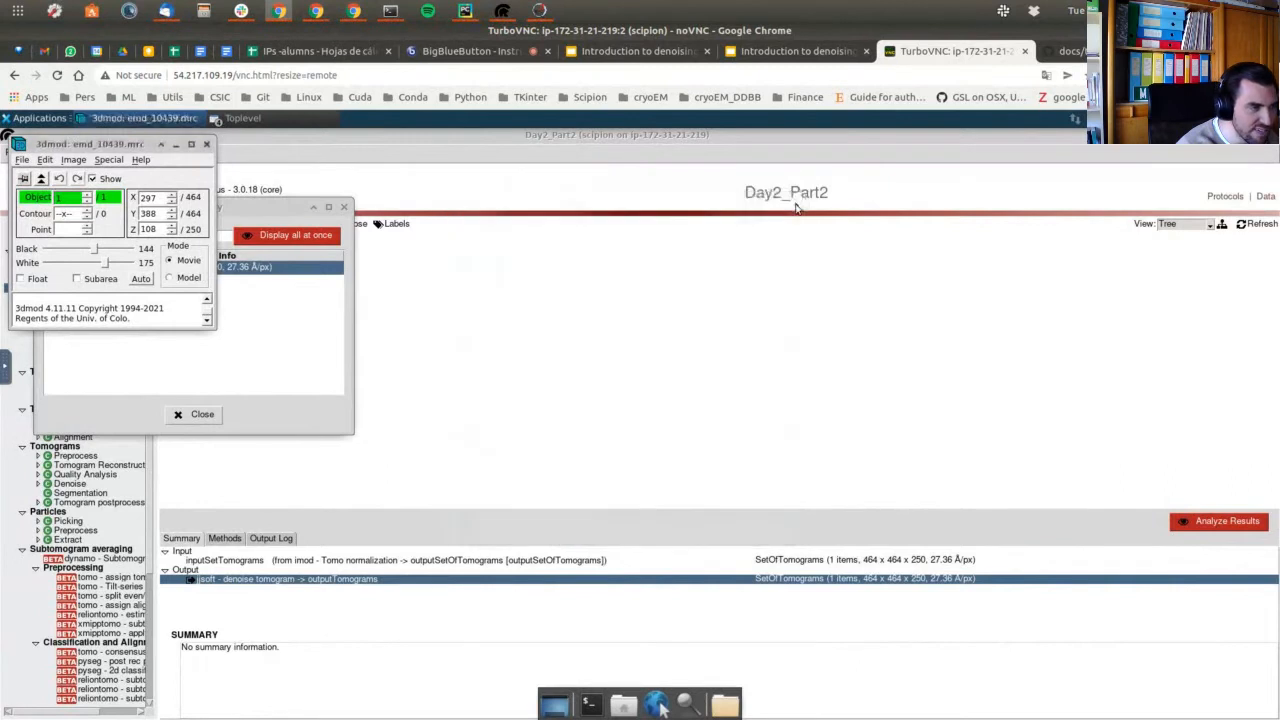
click(795, 202)
click(207, 144)
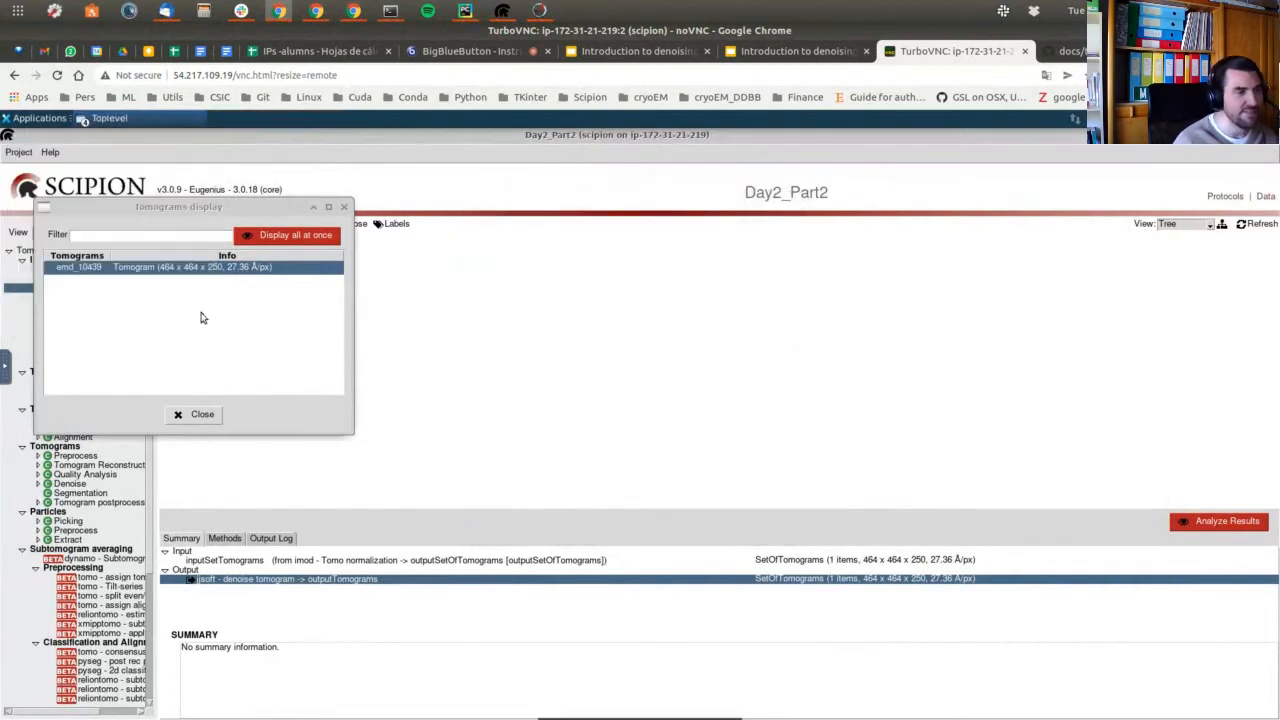
click(198, 415)
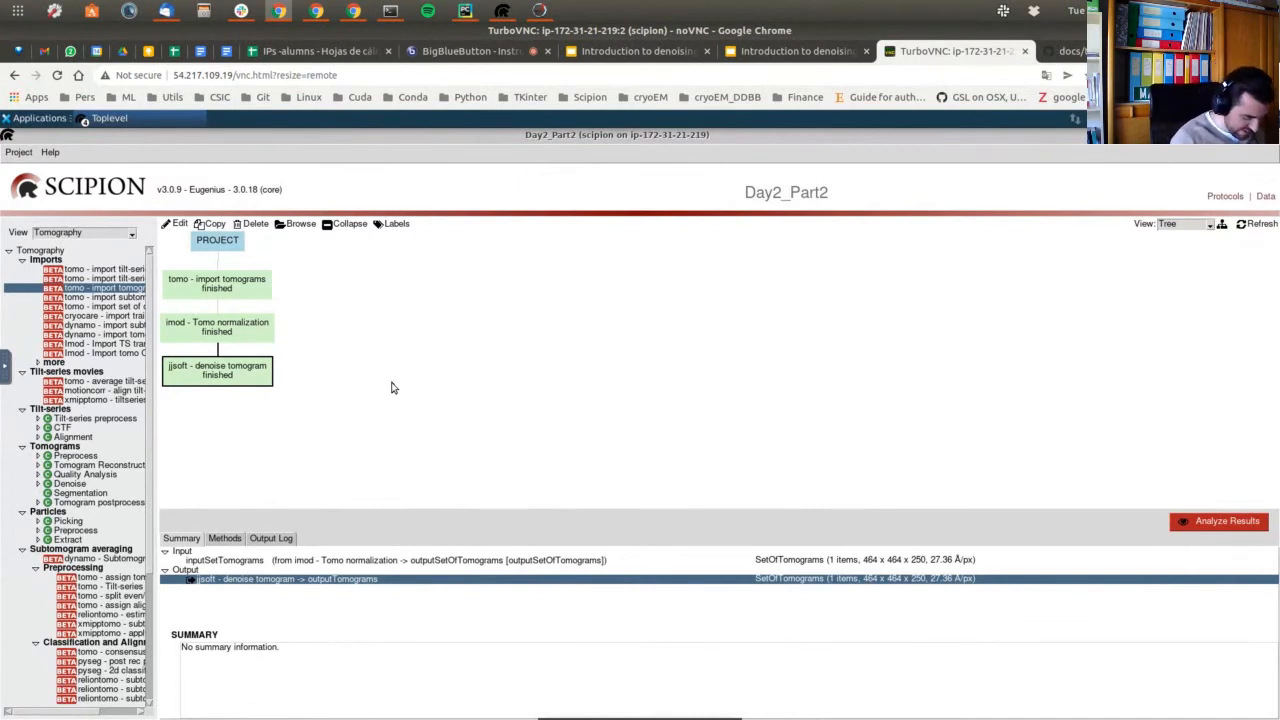
Search the protocols for "tomosegmemtv", open tomosegmemtv - tomogram segmentation, and close the search window.
key(ctrl+f)
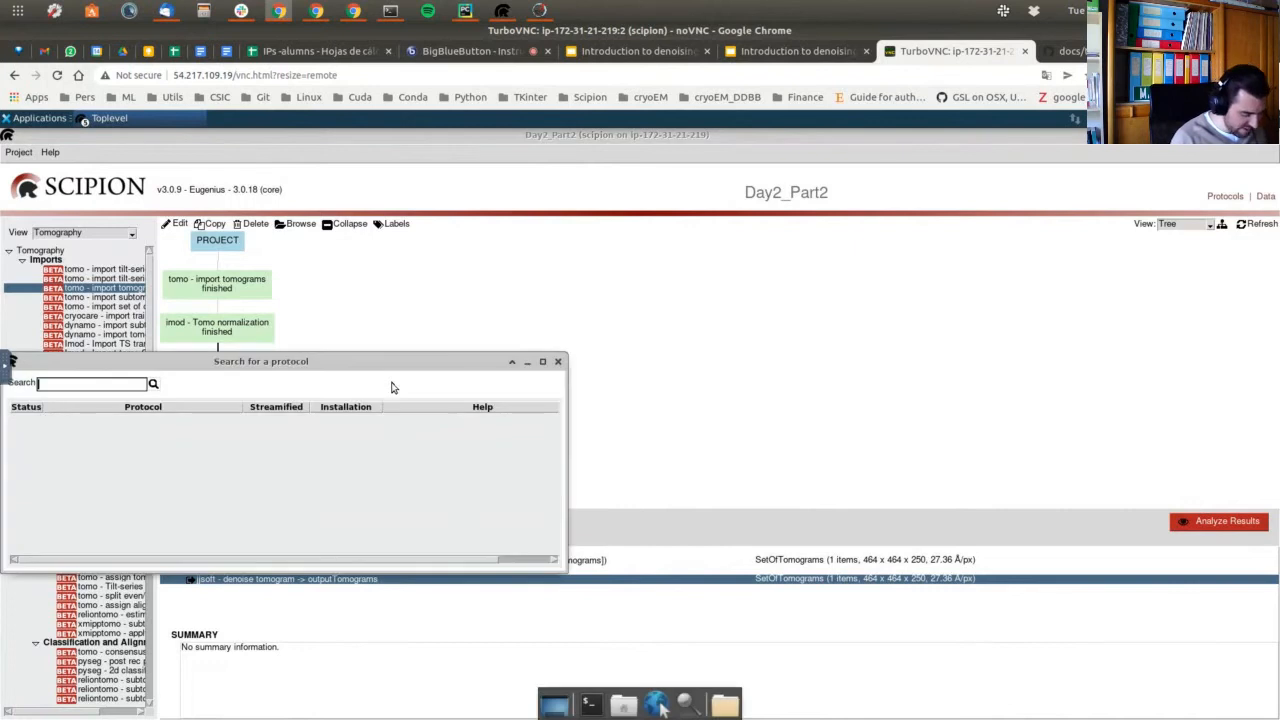
text(tomo)
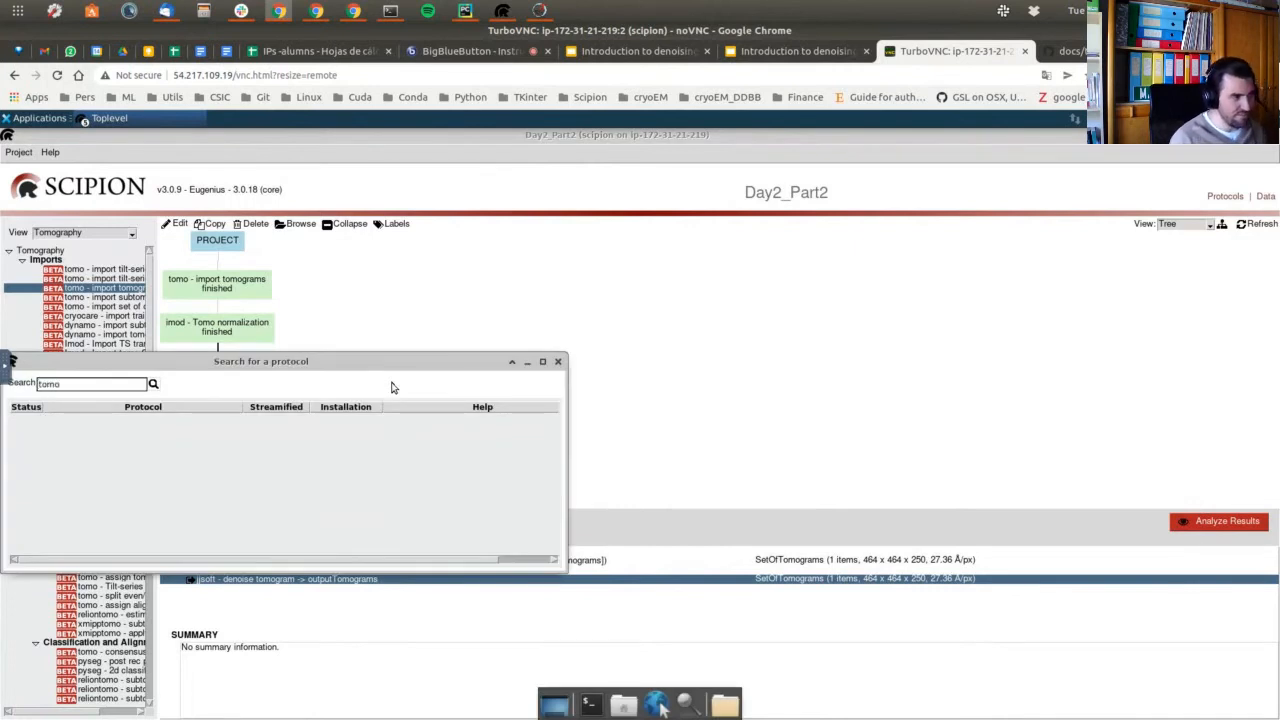
text(segmemtv)
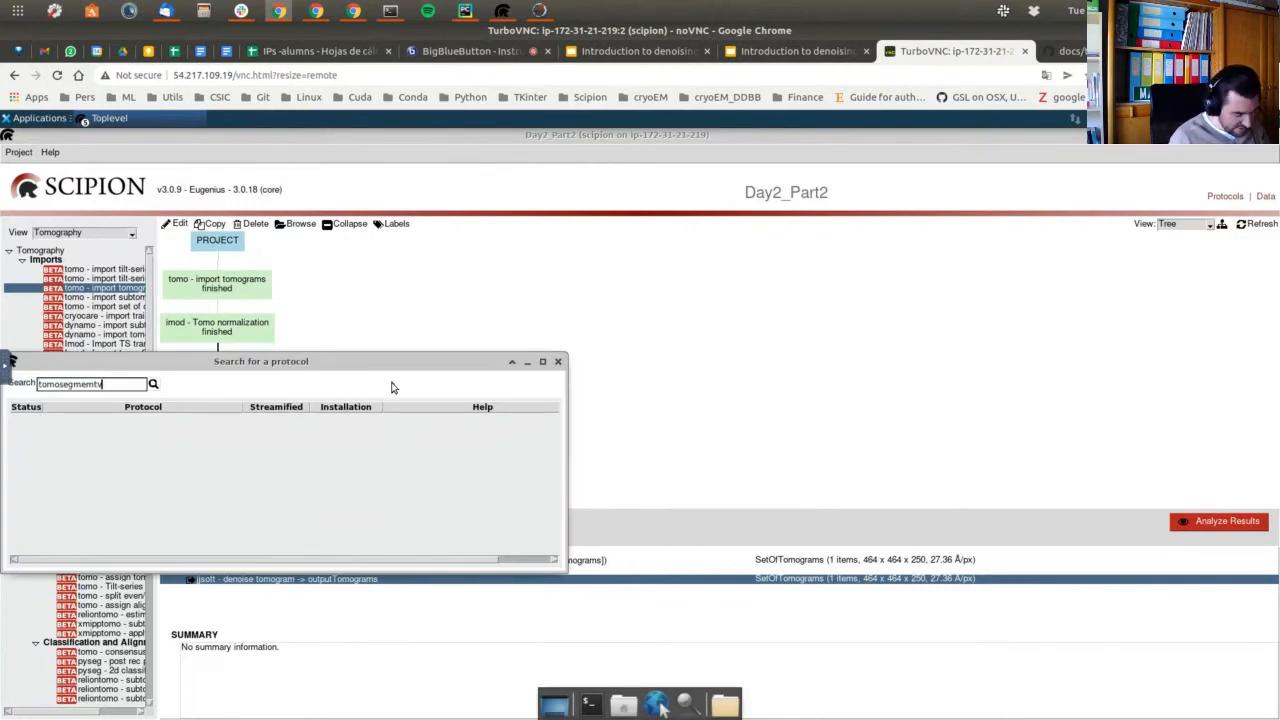
key(Return)
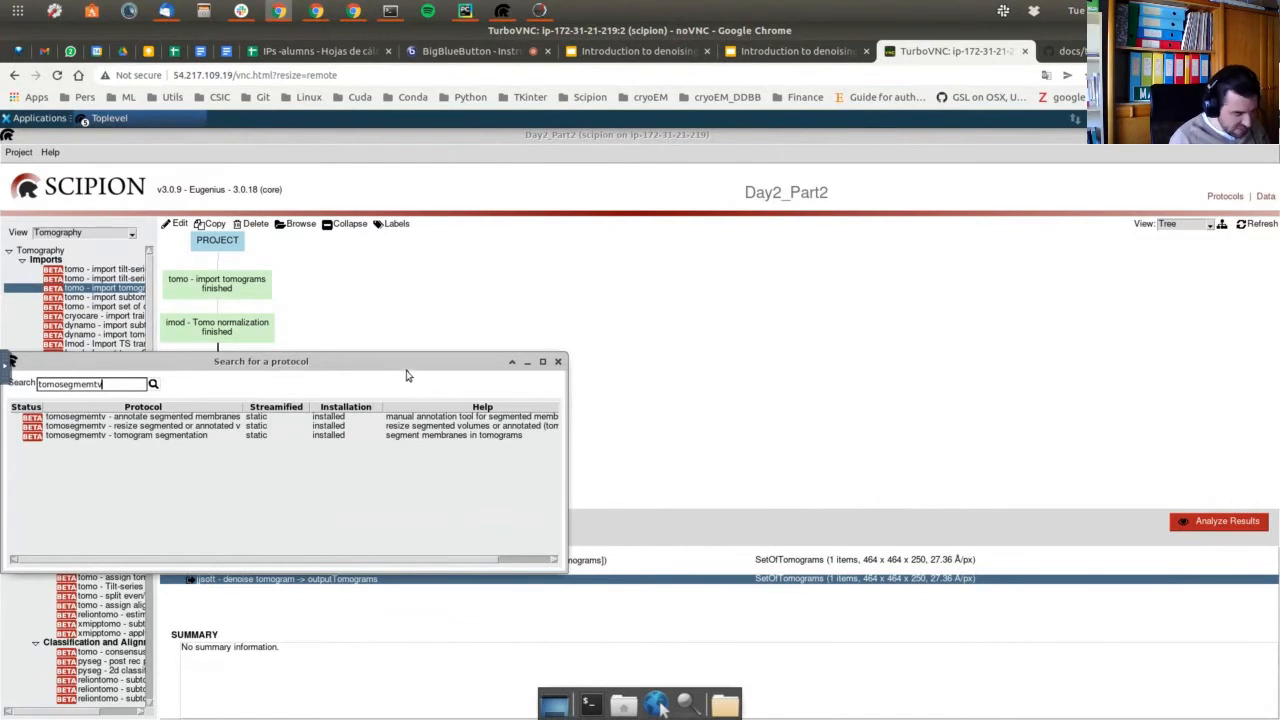
drag(437, 365, 585, 295)
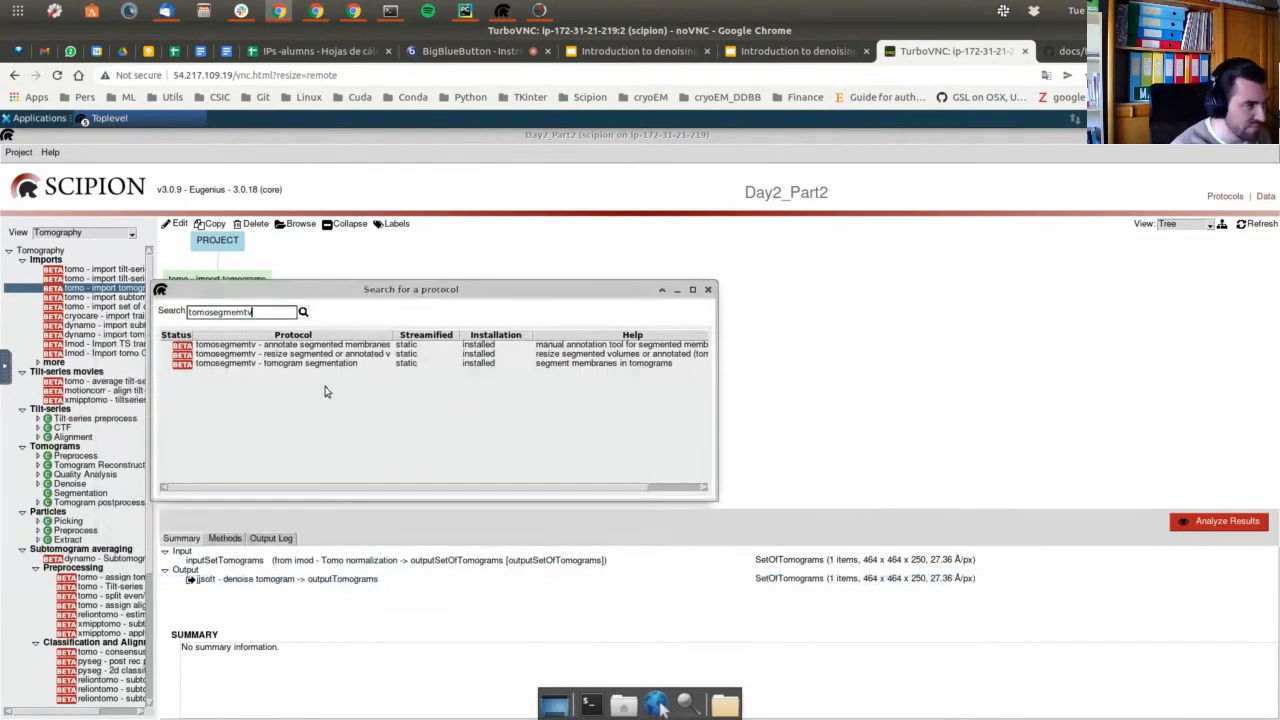
click(281, 368)
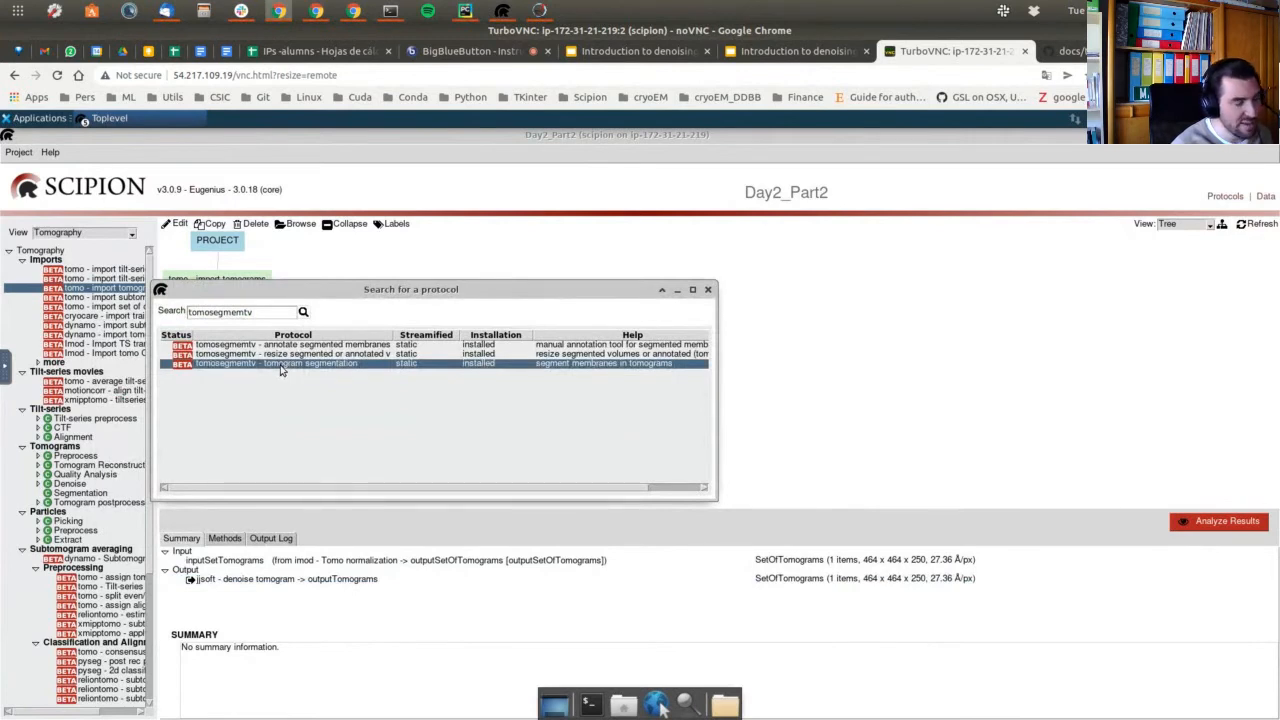
double_click(281, 368)
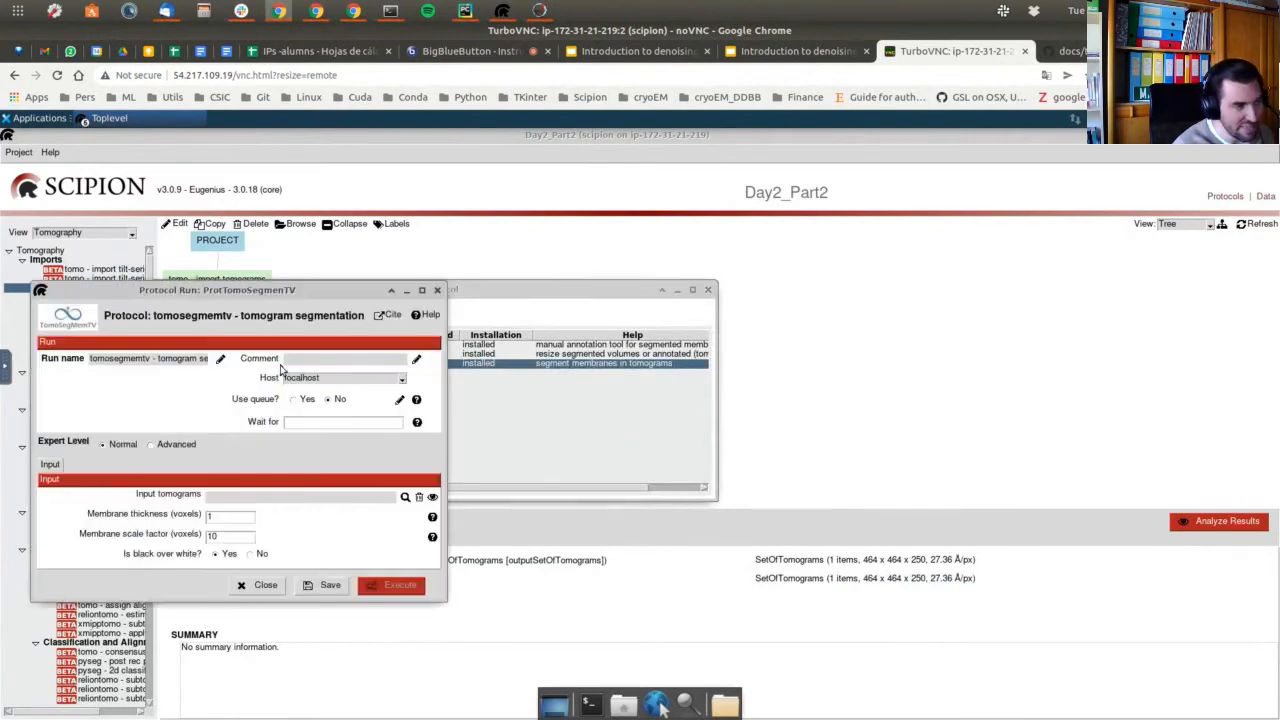
click(708, 290)
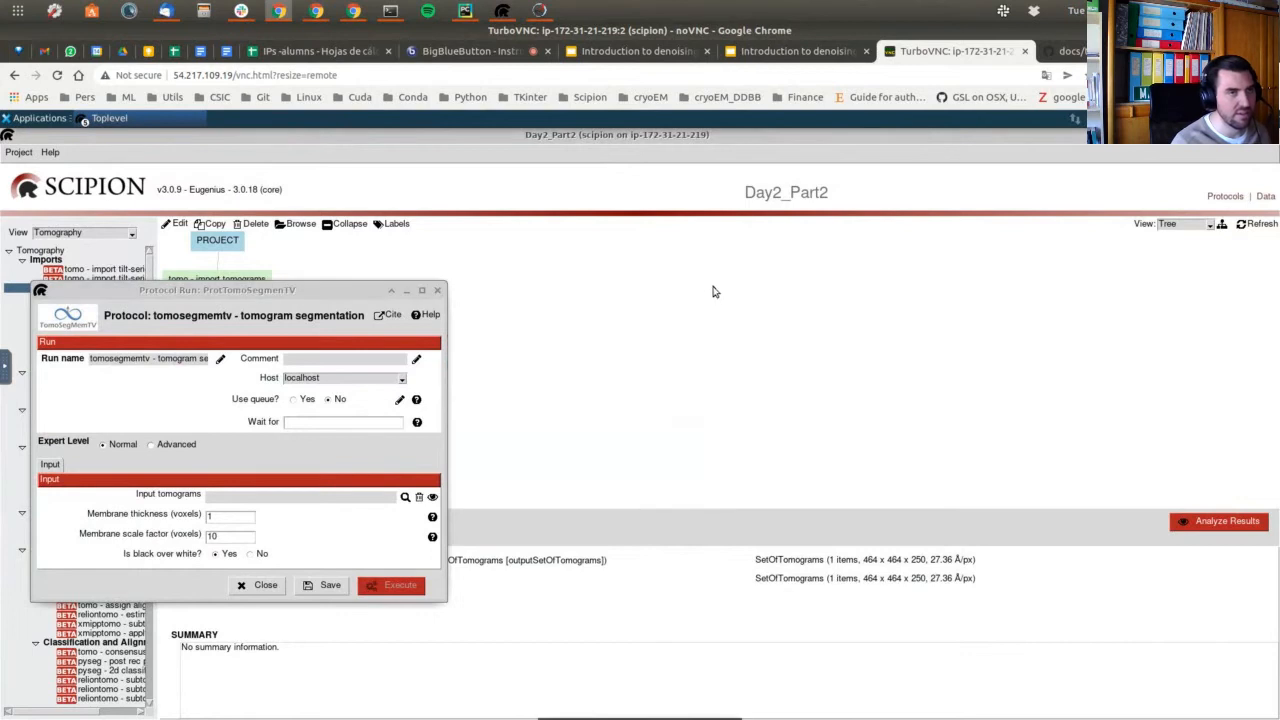
Set the segmentation's input tomograms to jjsoft - denoise tomogram.outputTomograms and consult the help for the membrane thickness.
drag(378, 290, 602, 230)
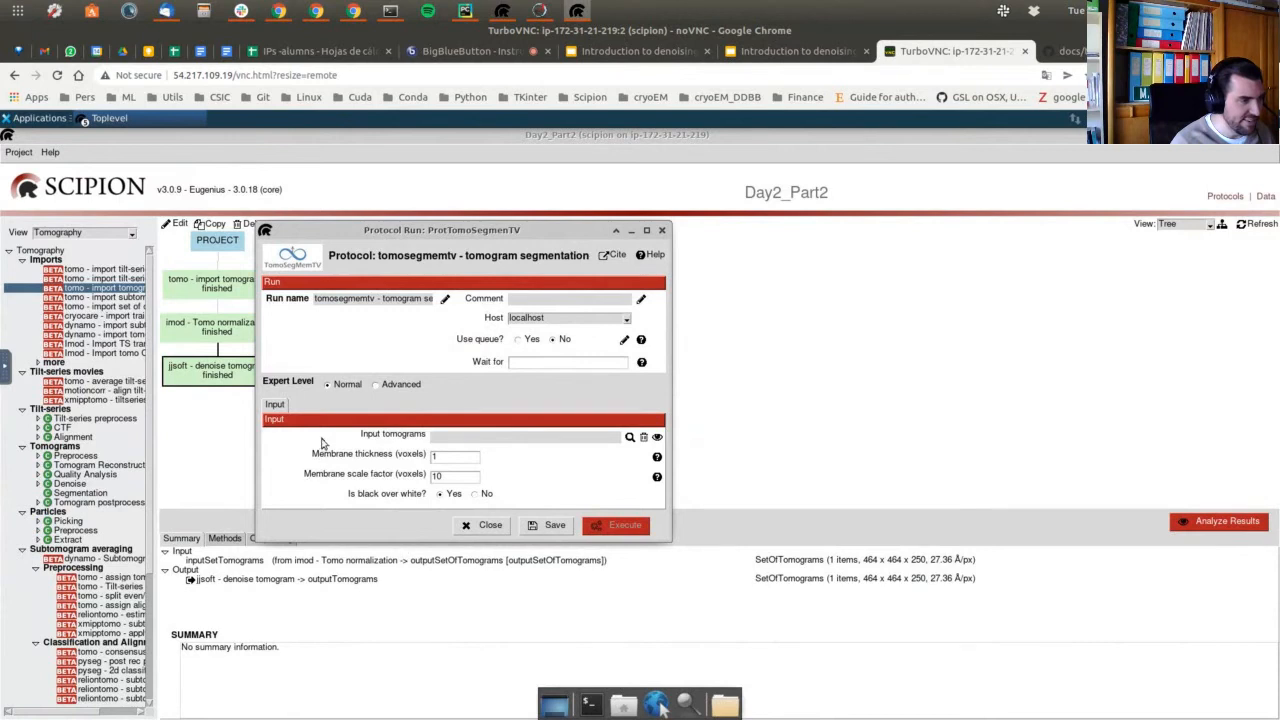
click(629, 438)
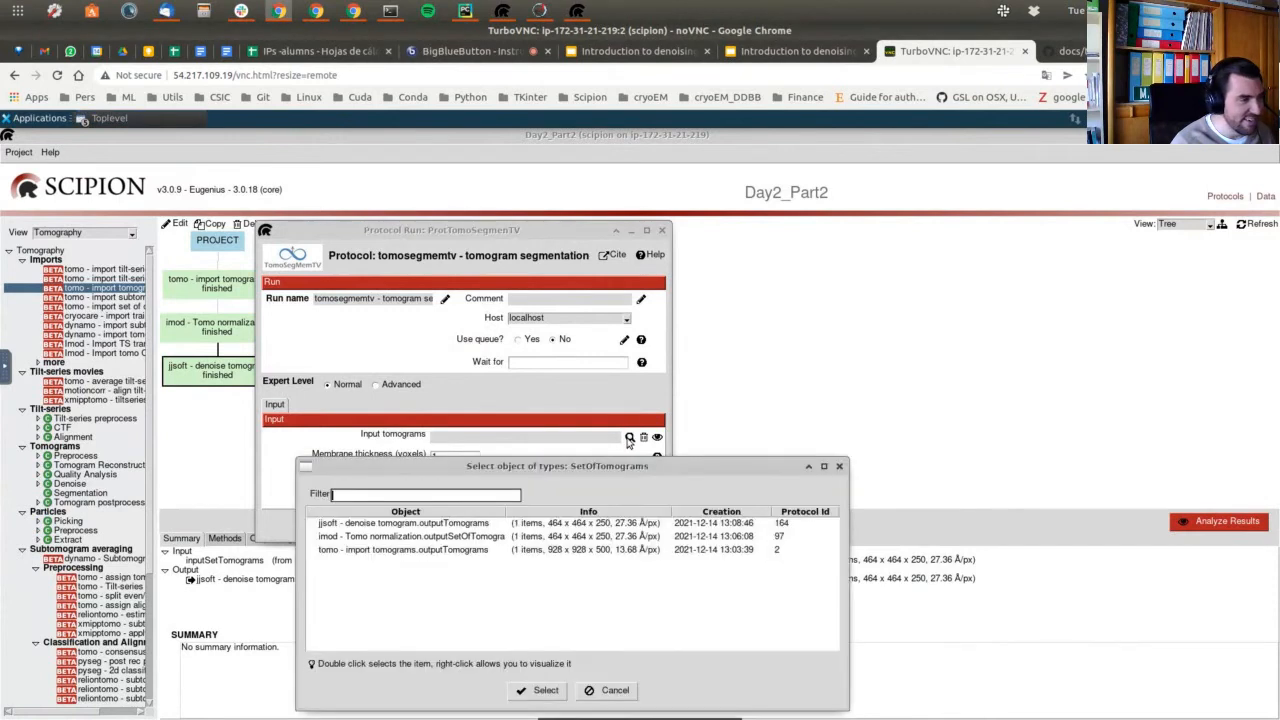
double_click(422, 524)
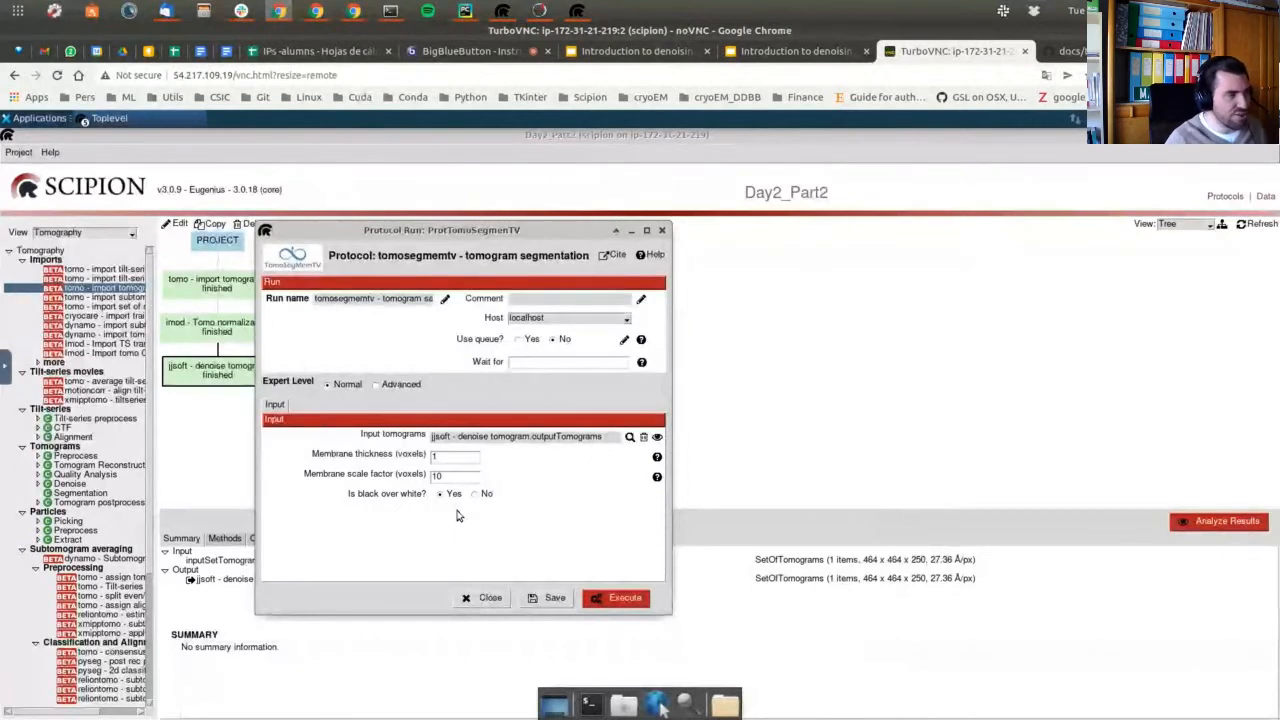
click(657, 456)
drag(648, 565, 649, 585)
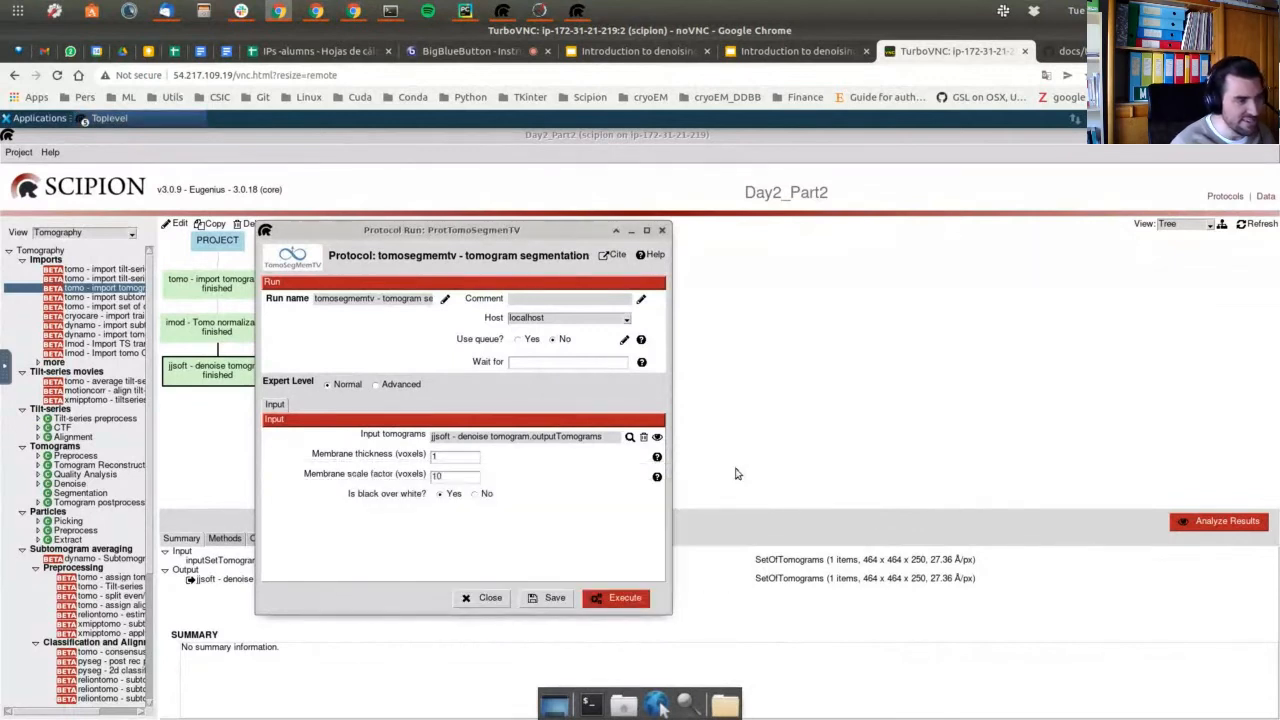
click(730, 471)
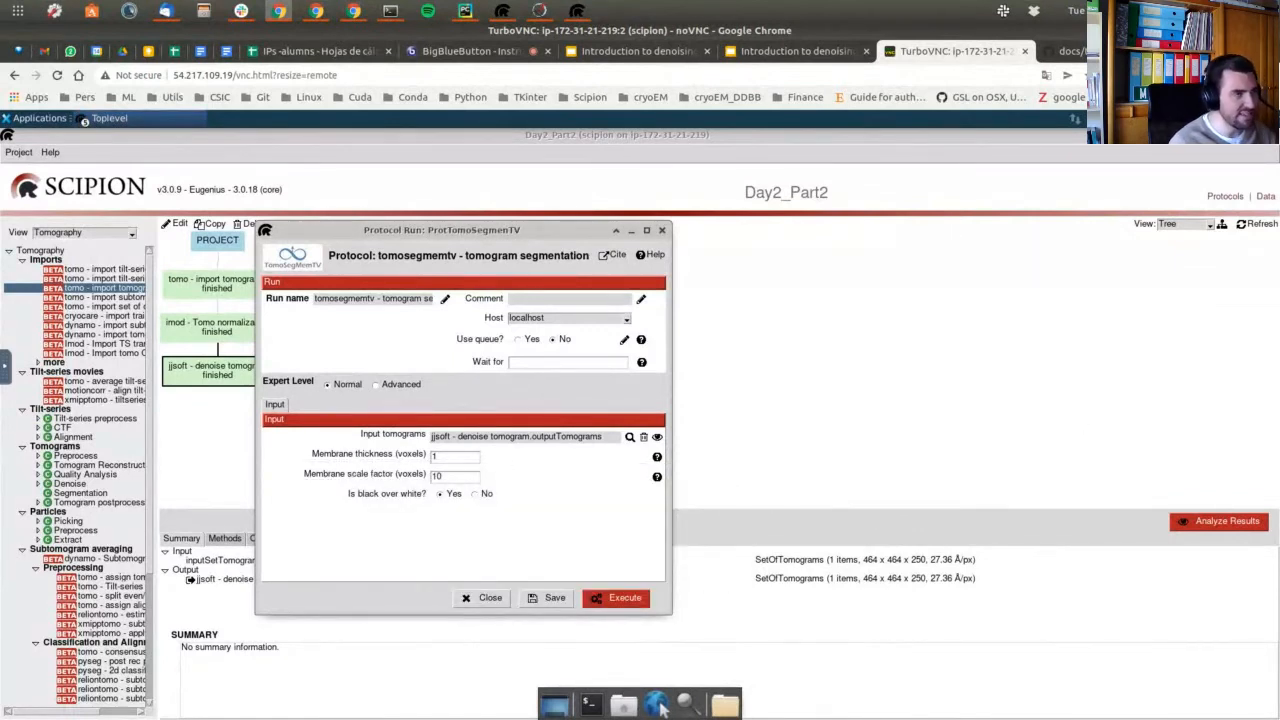
Set the membrane scale factor to 8 voxels, and show all the advanced parameters of the segmentation protocol.
double_click(440, 477)
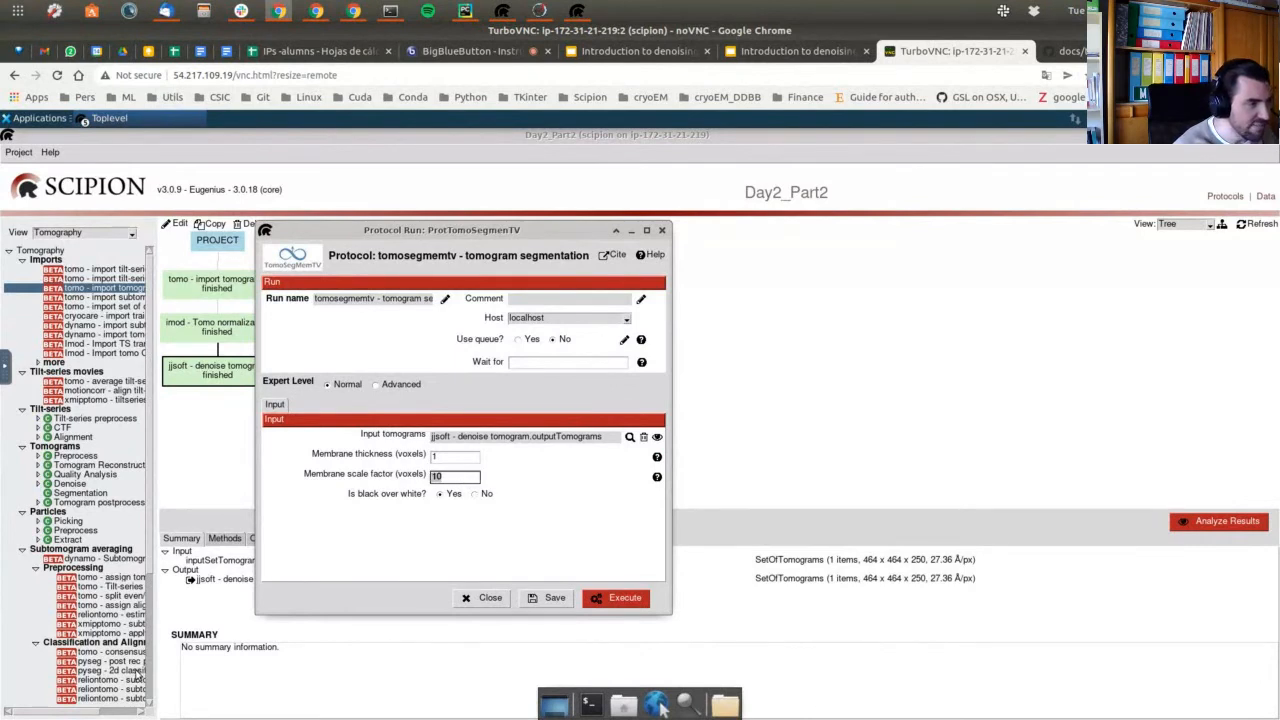
text(8)
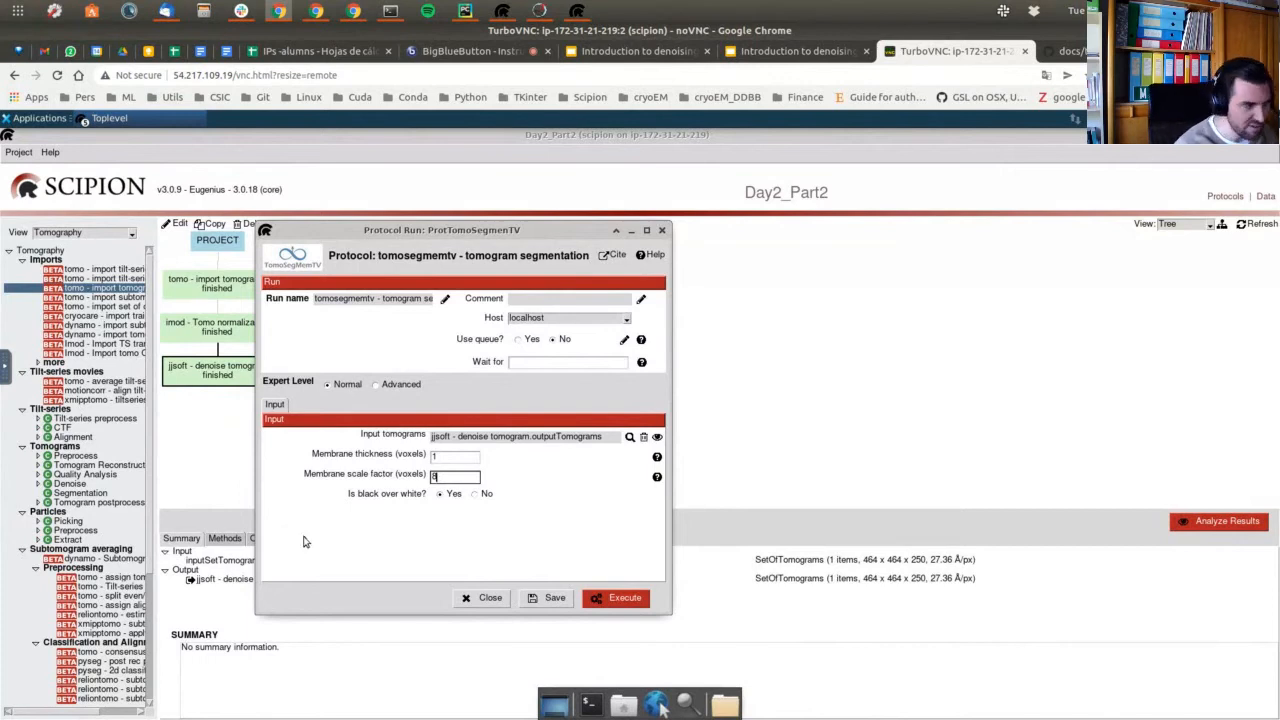
click(399, 386)
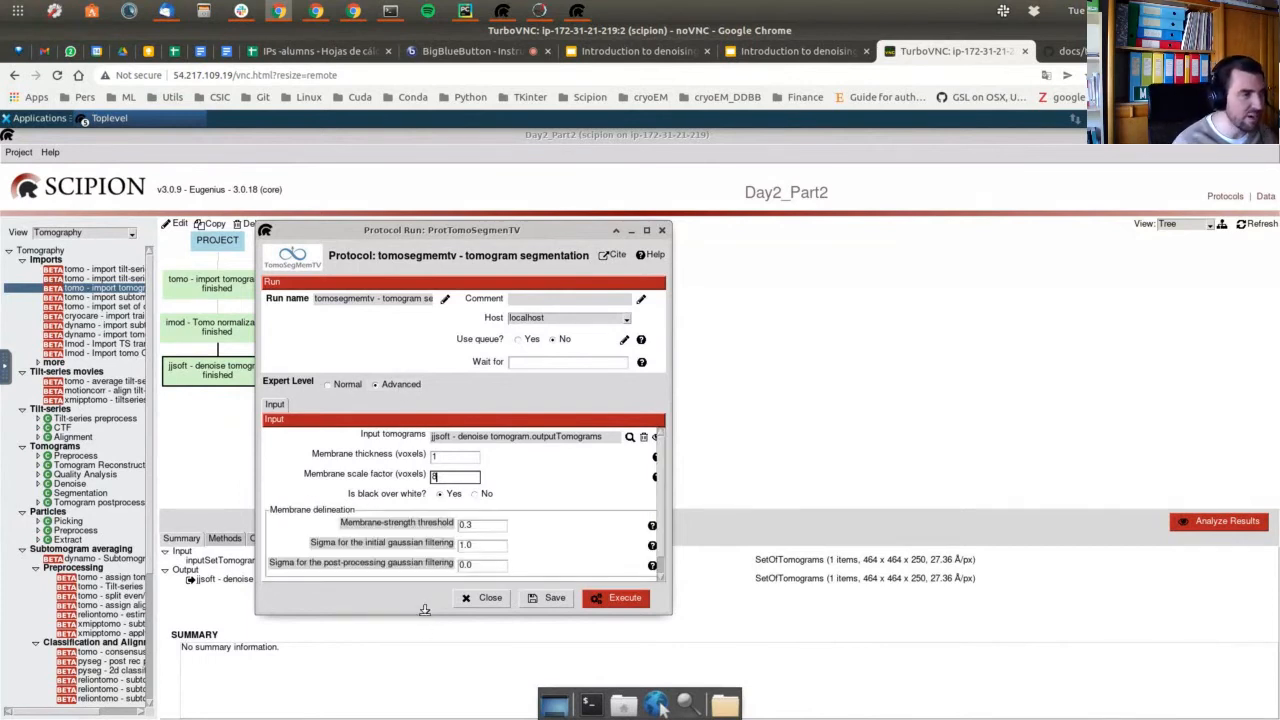
drag(425, 612, 426, 650)
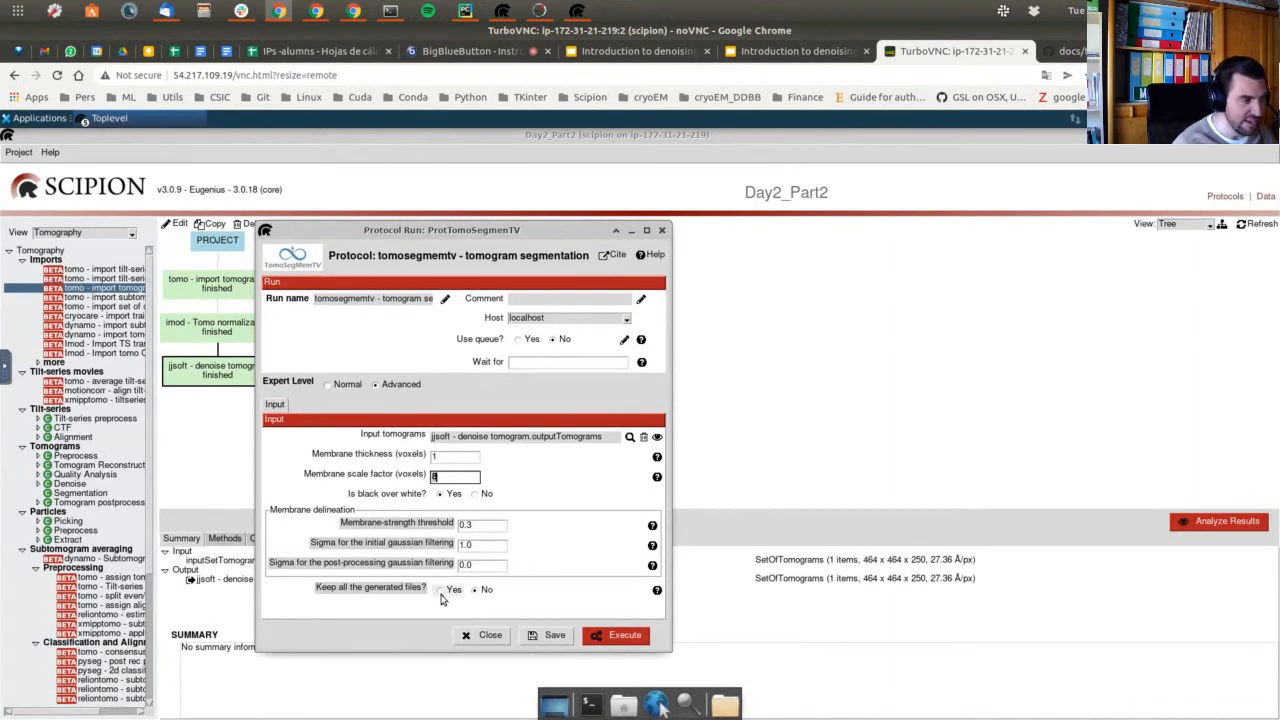
Set the membrane-strength threshold to 0.01.
click(482, 524)
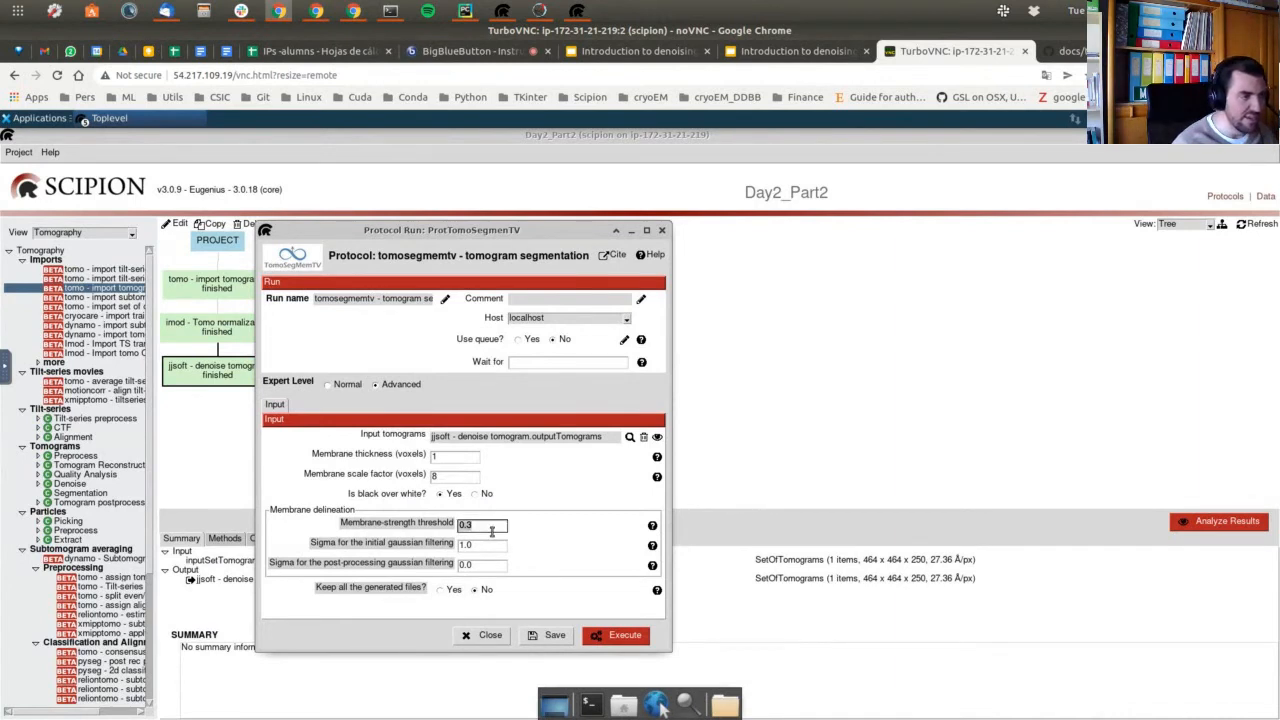
click(492, 532)
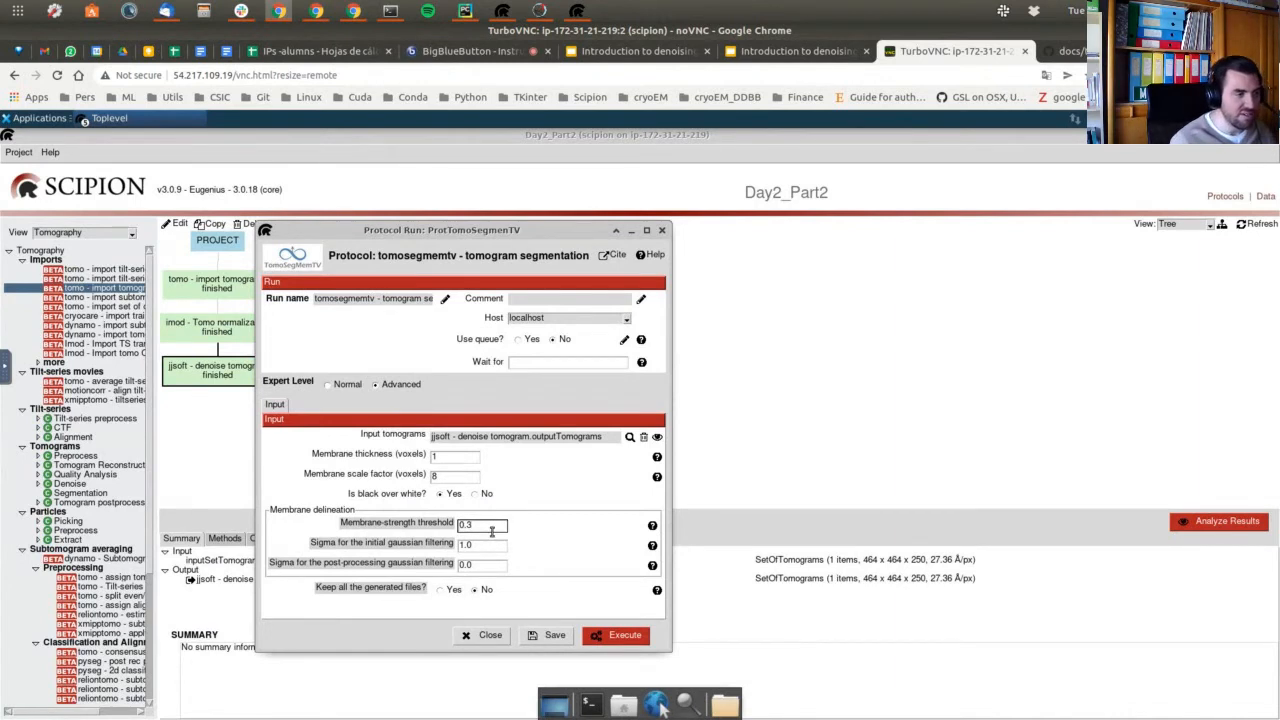
key(BackSpace)
text(01)
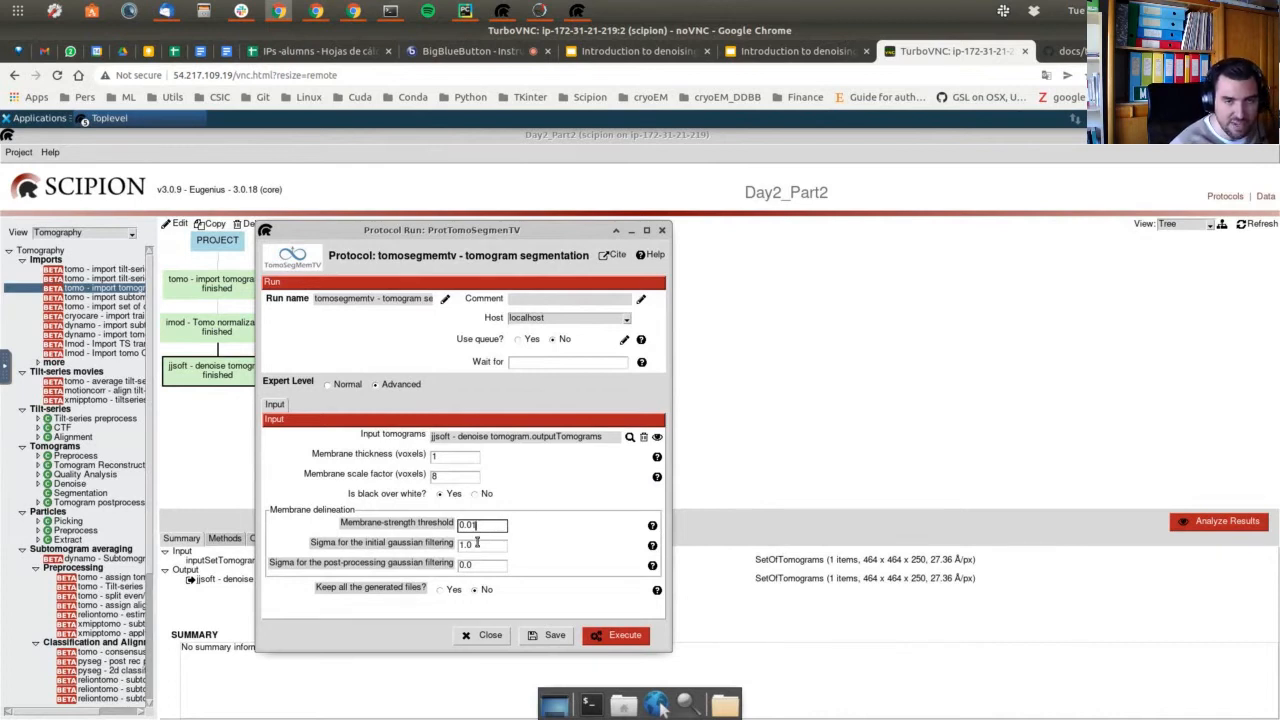
Set the sigma for the initial gaussian filtering to 05, choose to keep all generated files, and execute the segmentation.
double_click(477, 543)
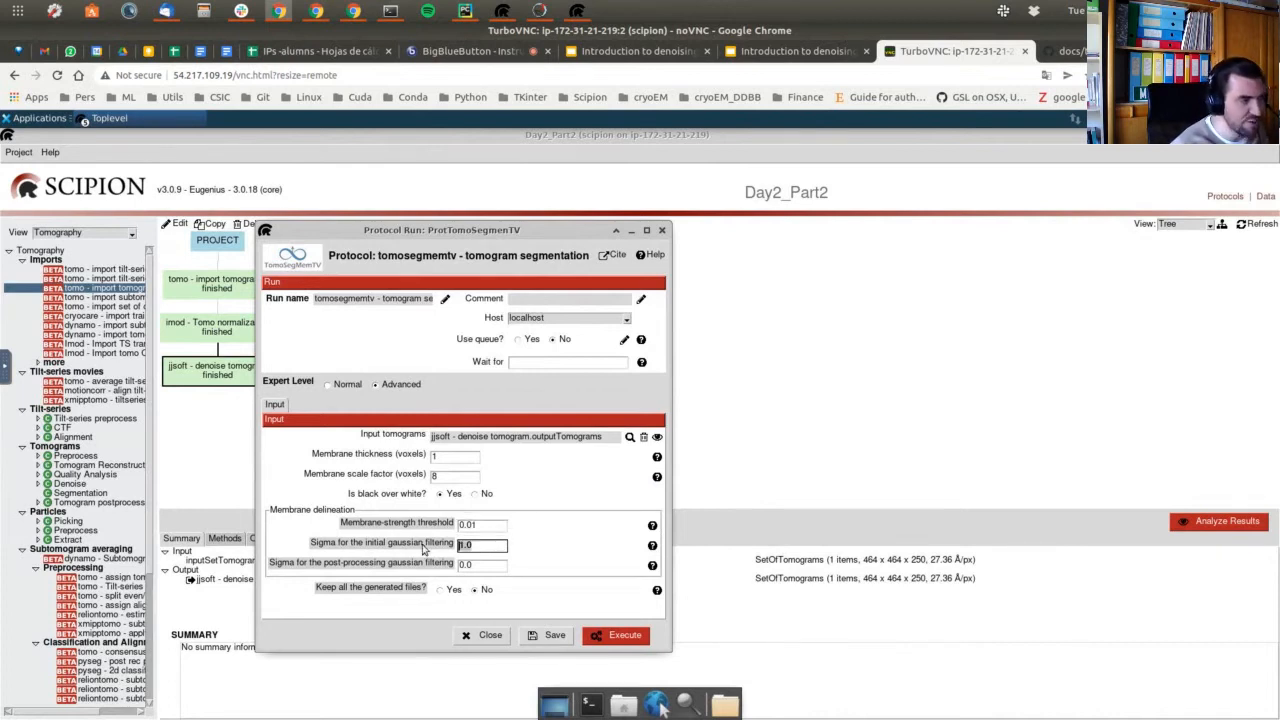
text(0.5)
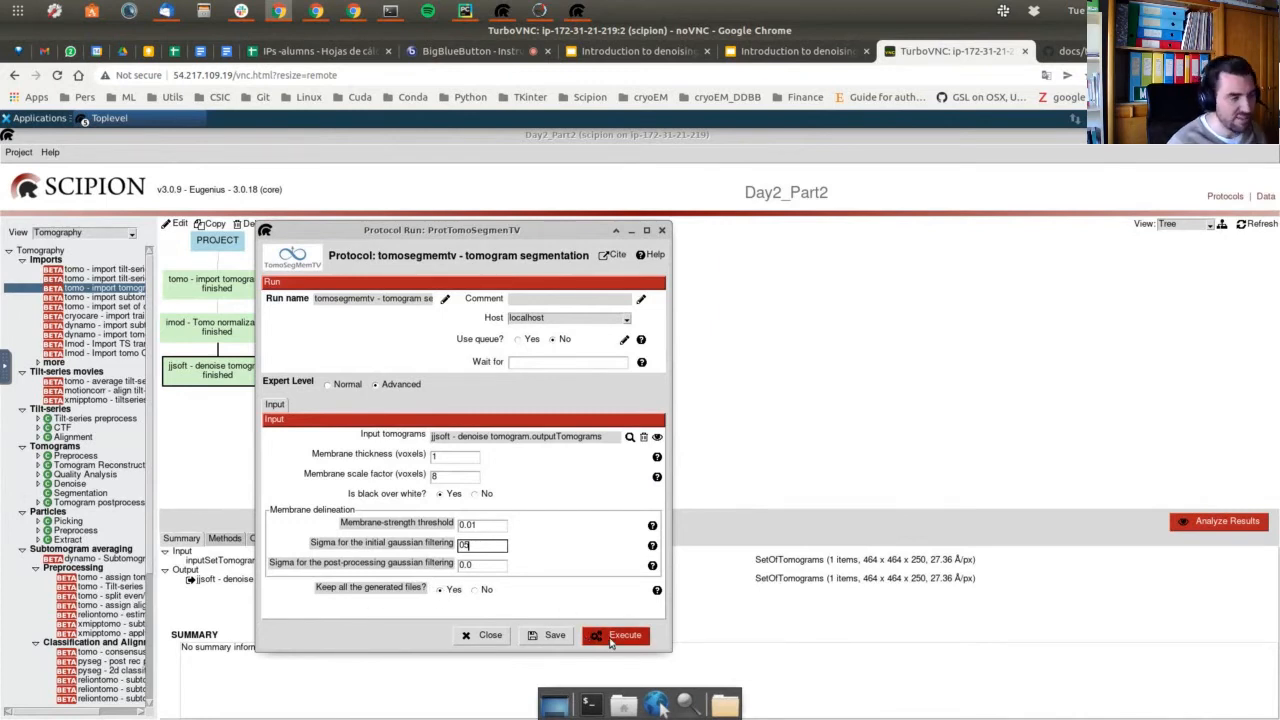
click(613, 640)
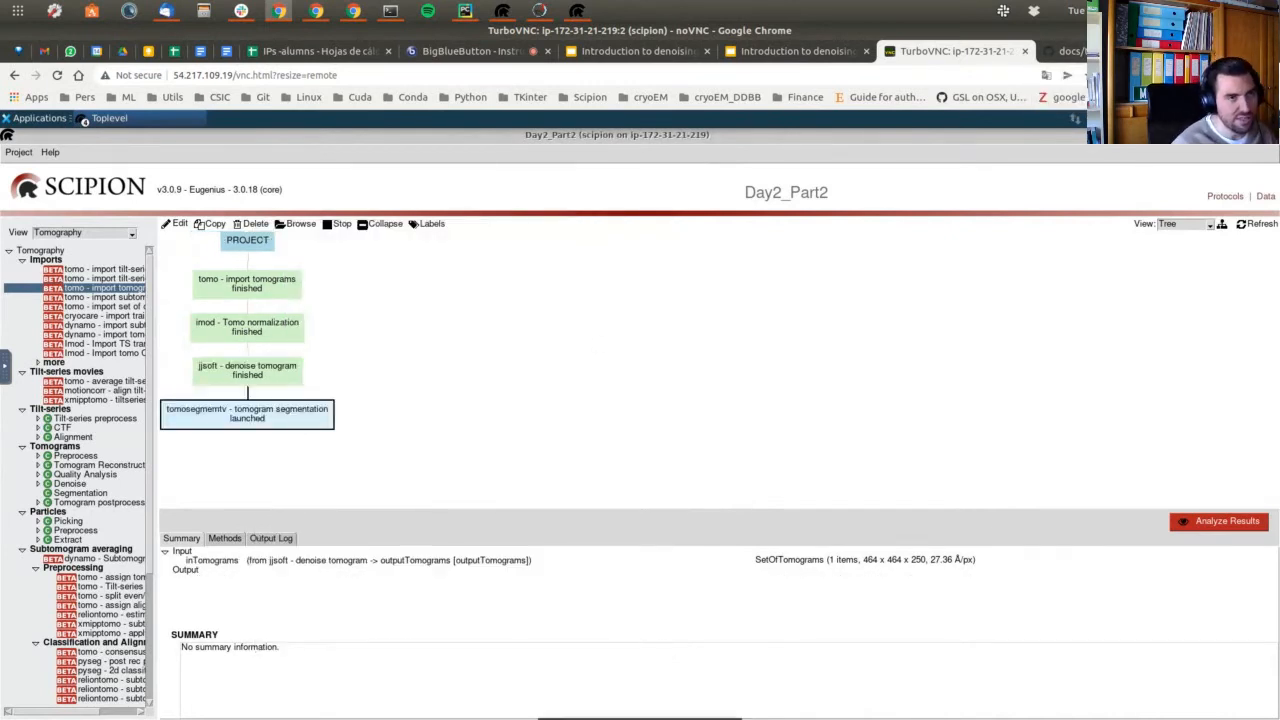
Check the recommended parameters in the Membrane segmentation section of the tomosegmemTV-pySeg workflow guide, and return to the Scipion project.
click(1070, 51)
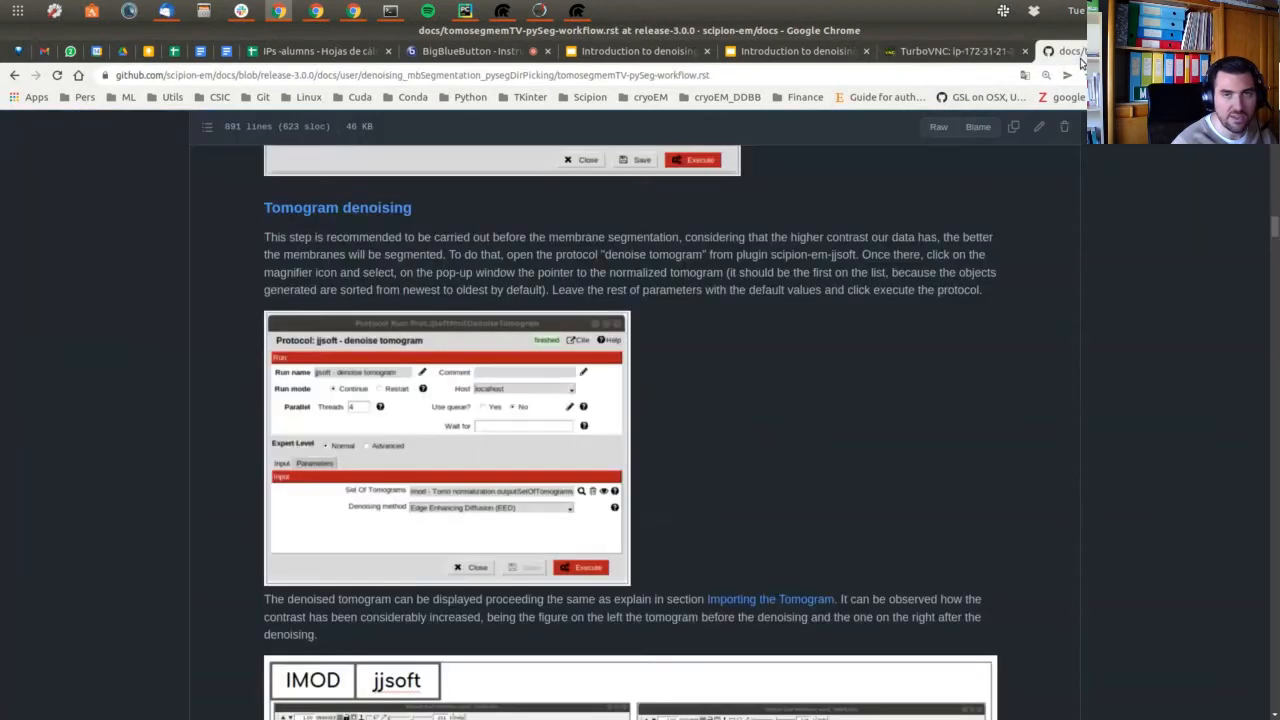
scroll(342, 468, down, 6)
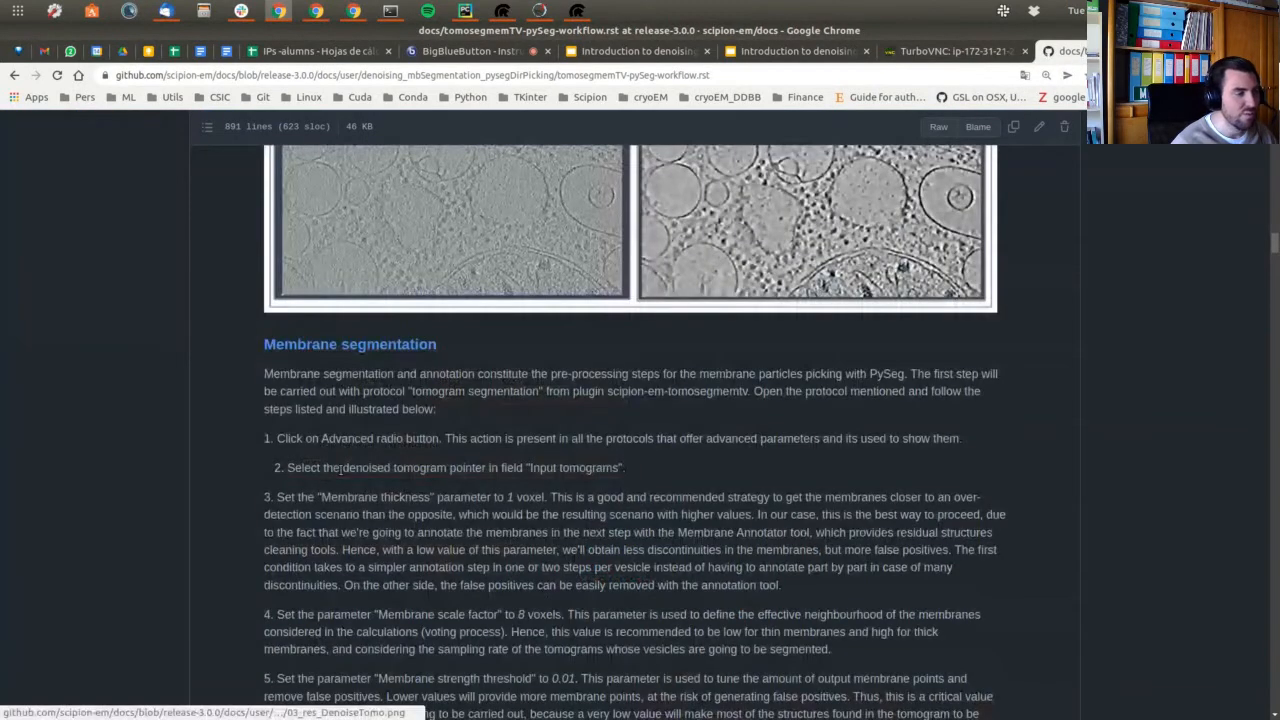
scroll(207, 451, down, 2)
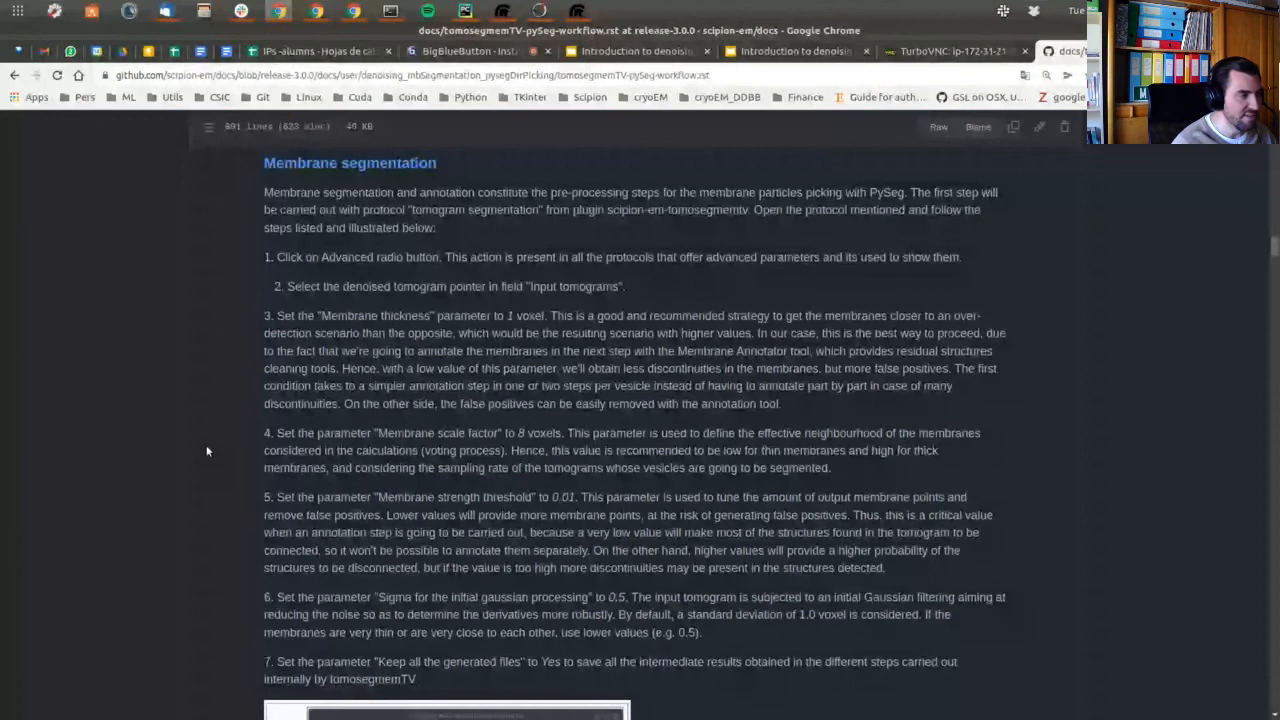
key(ctrl+shift+Tab)
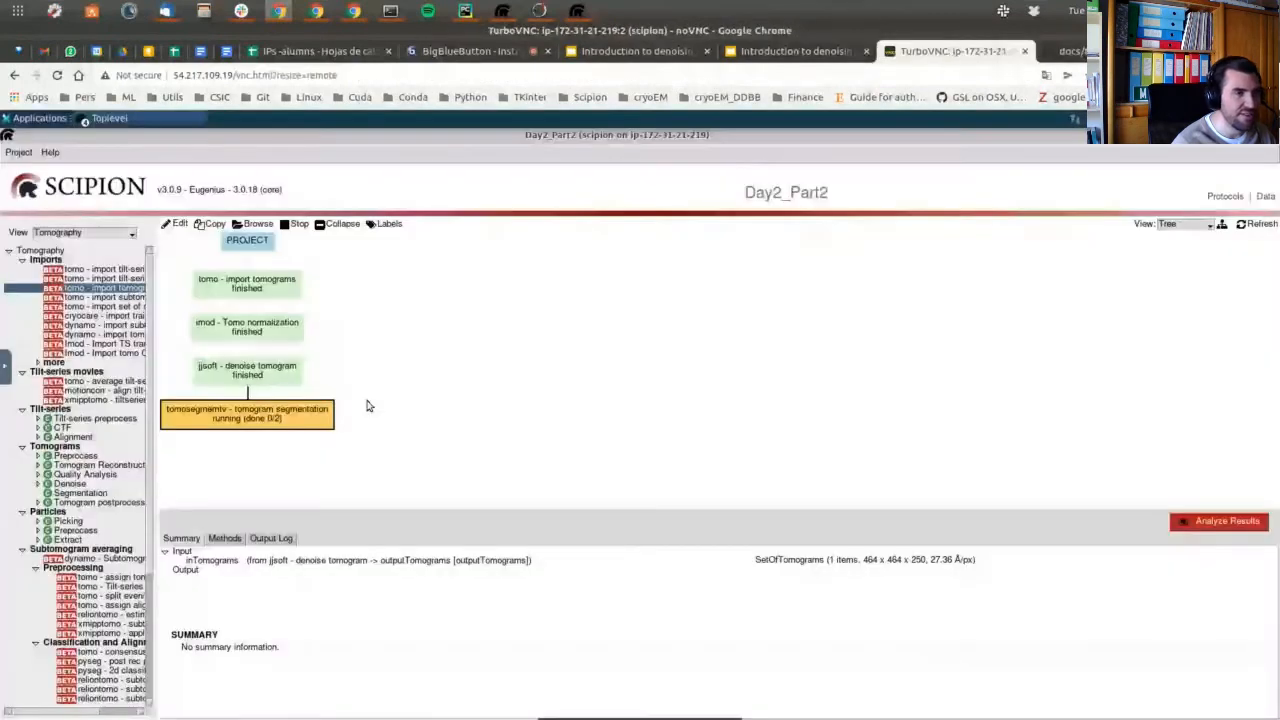
Stop the running tomosegmemtv - tomogram segmentation and reopen its parameters.
click(296, 224)
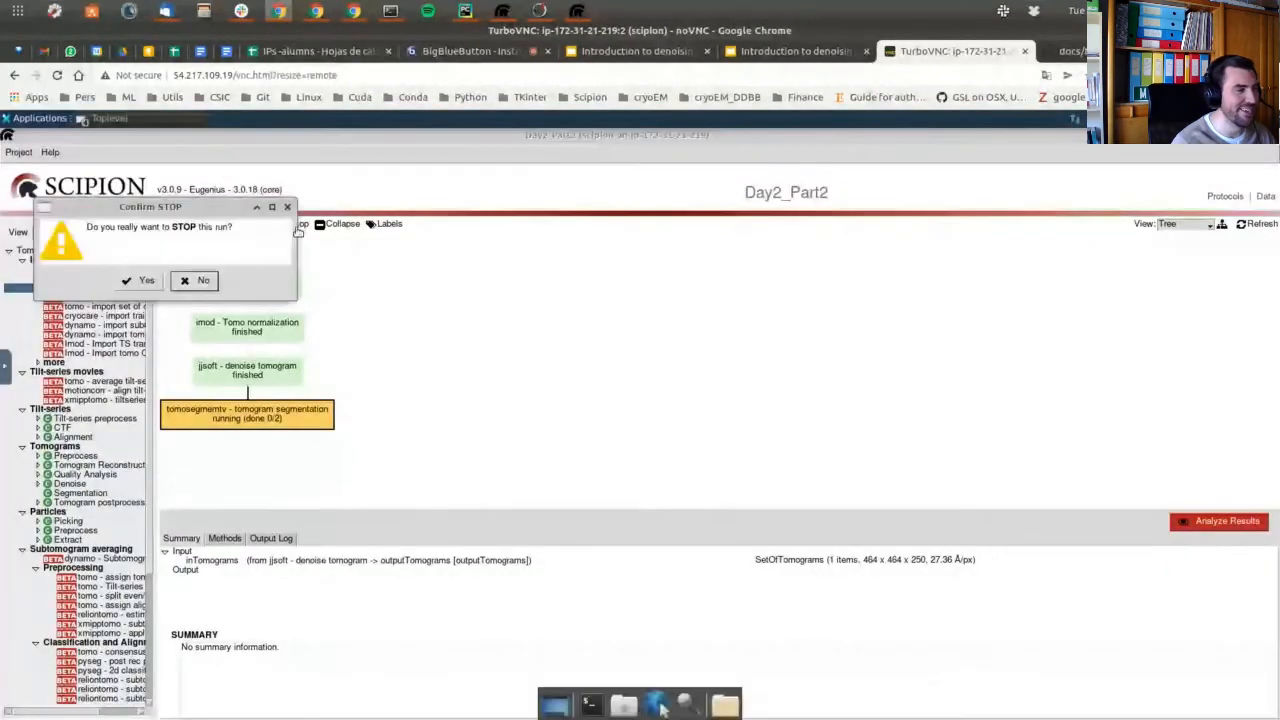
click(135, 284)
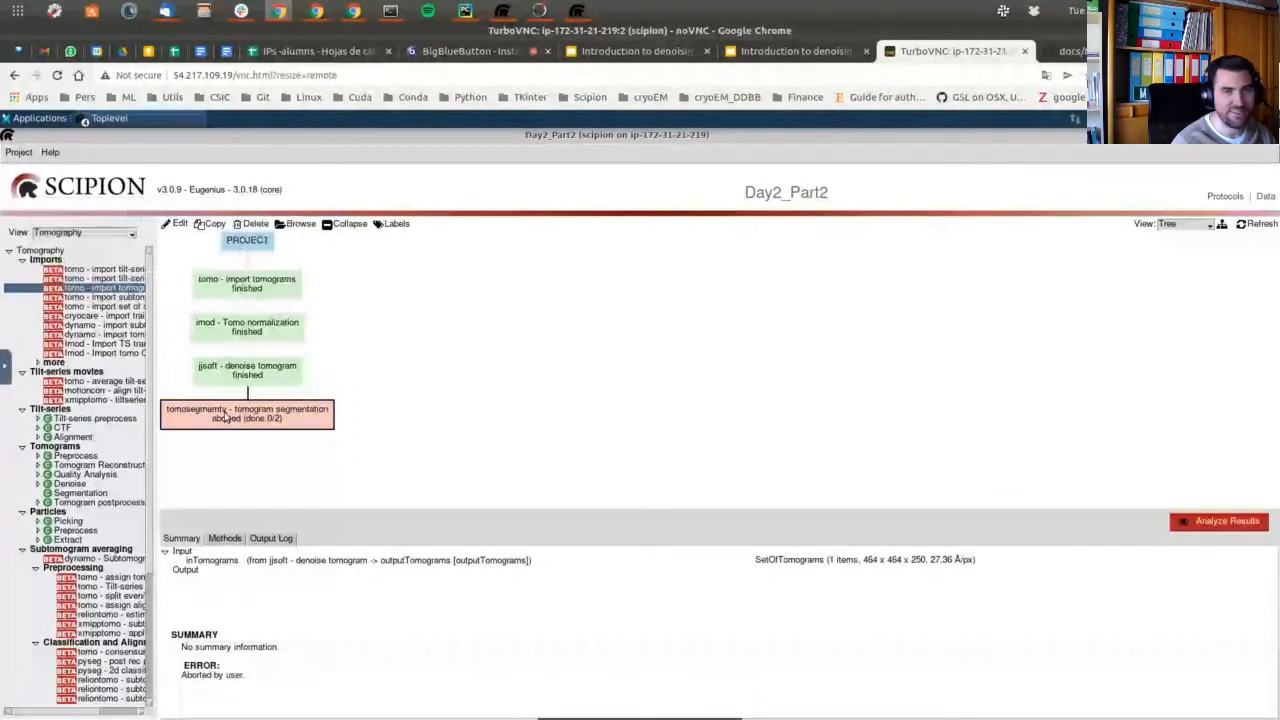
double_click(245, 420)
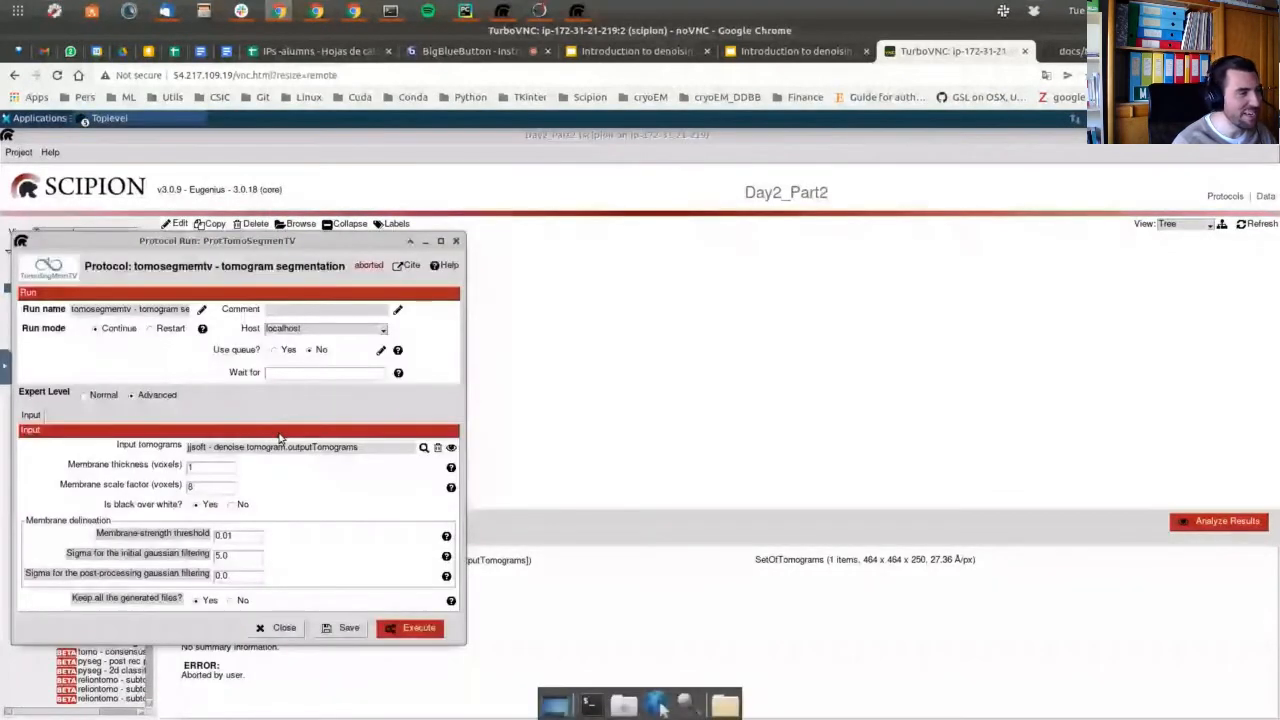
Set the sigma for the initial gaussian filtering to 0.5, switch the run mode to Restart, and execute the segmentation again.
drag(253, 556, 210, 558)
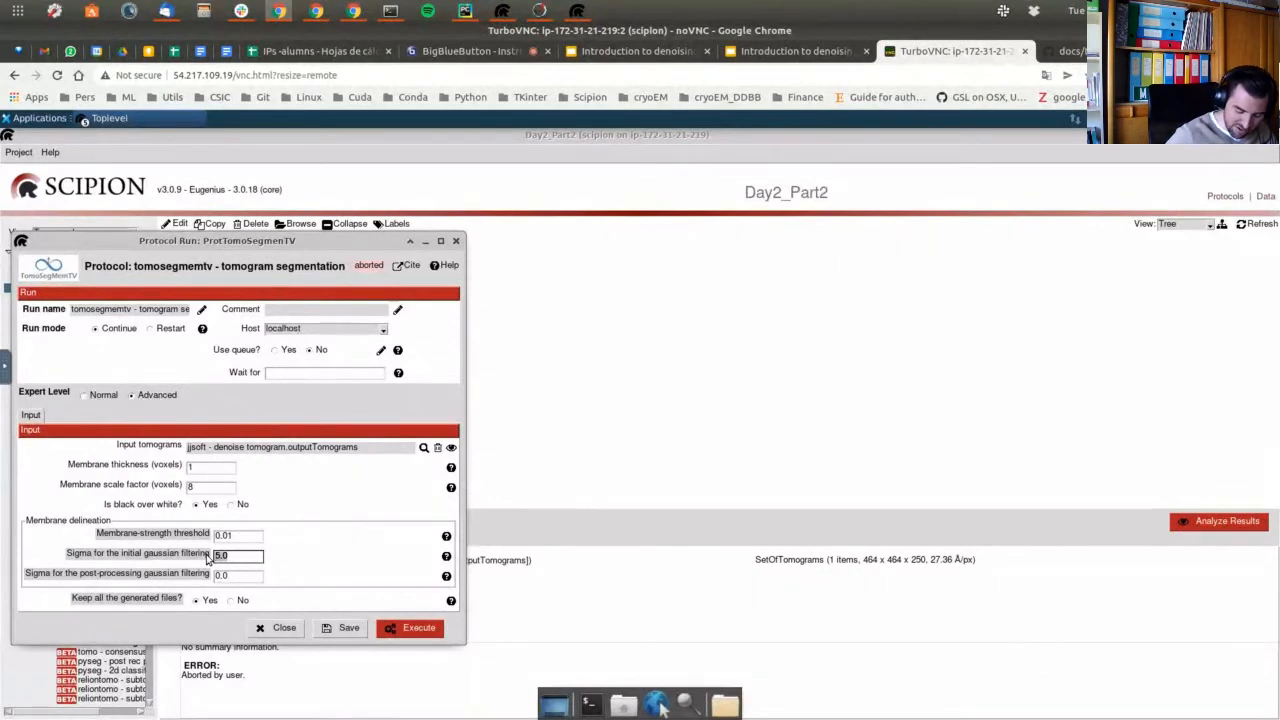
text(0.5)
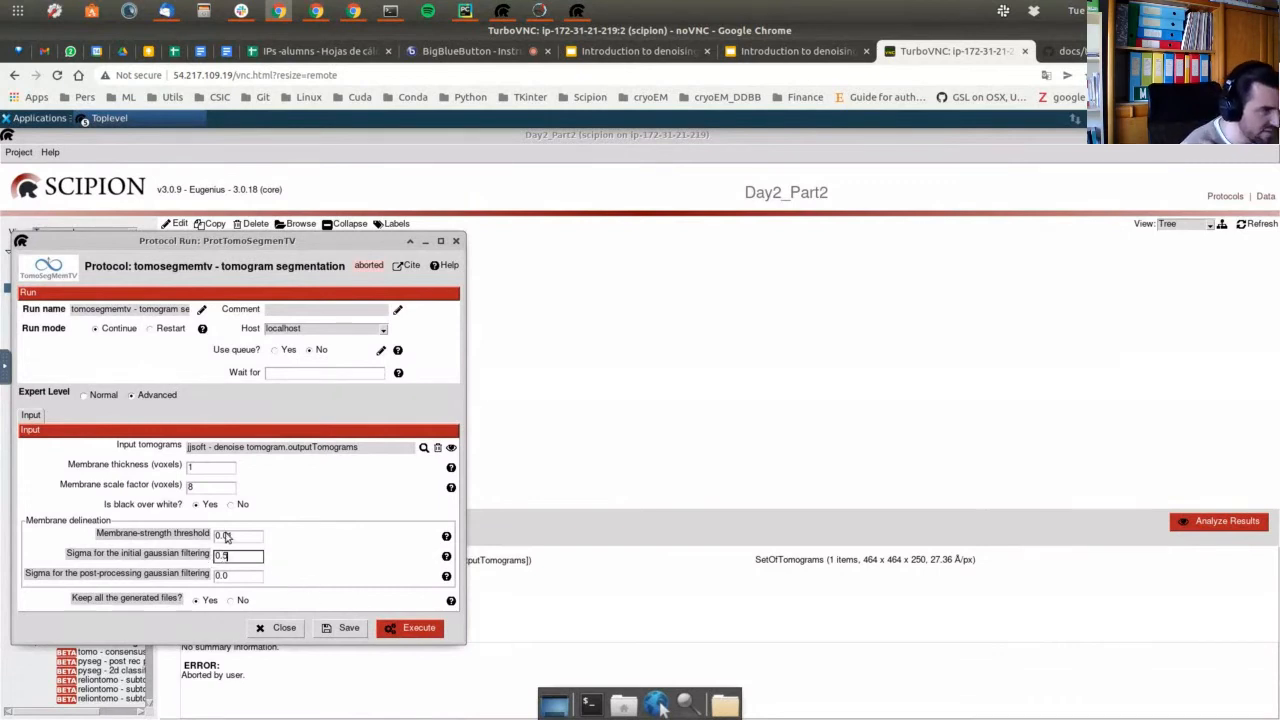
click(150, 328)
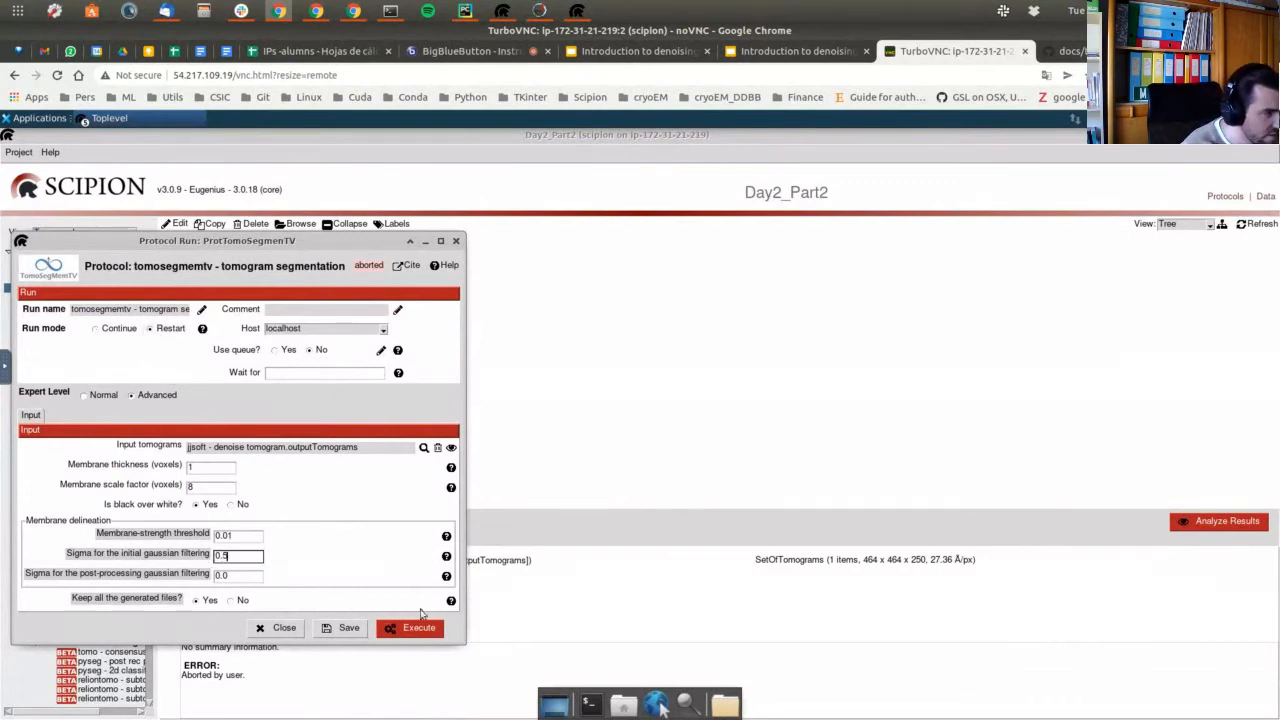
click(419, 627)
click(158, 404)
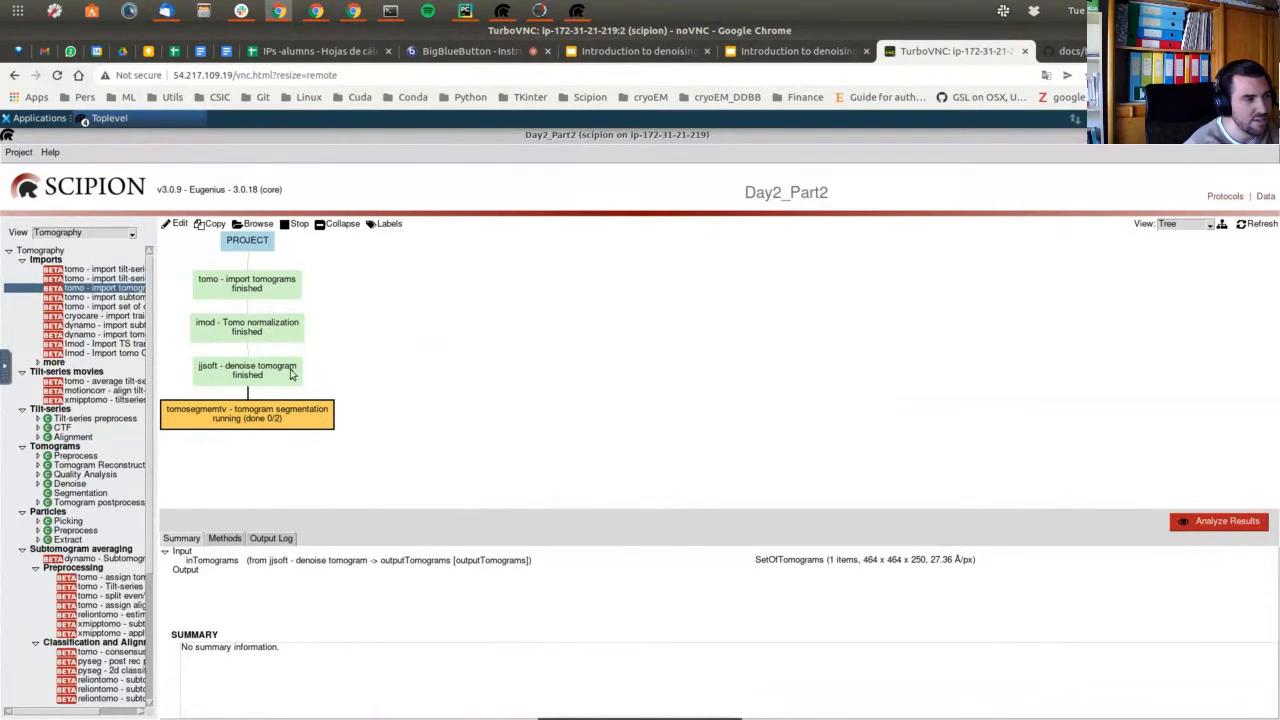
Open the jjsoft - denoise tomogram protocol, consult the help for its denoising method, and close it.
mouse_move(291, 373)
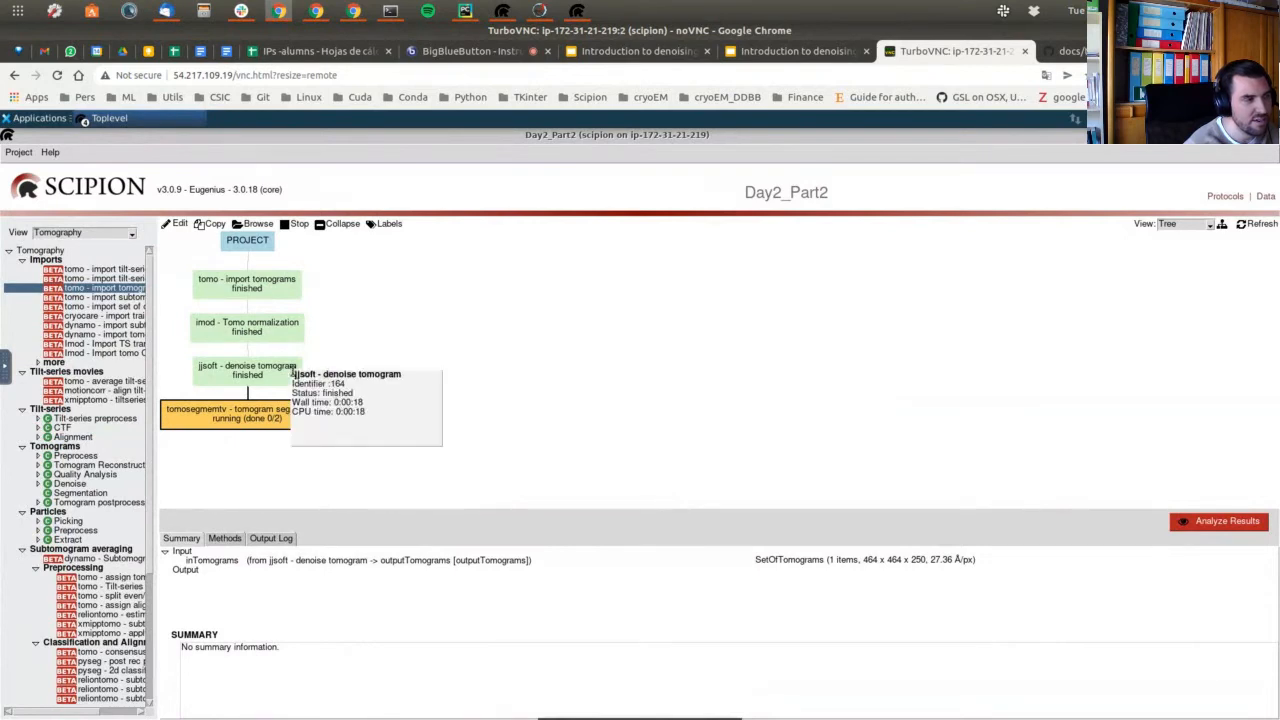
click(271, 376)
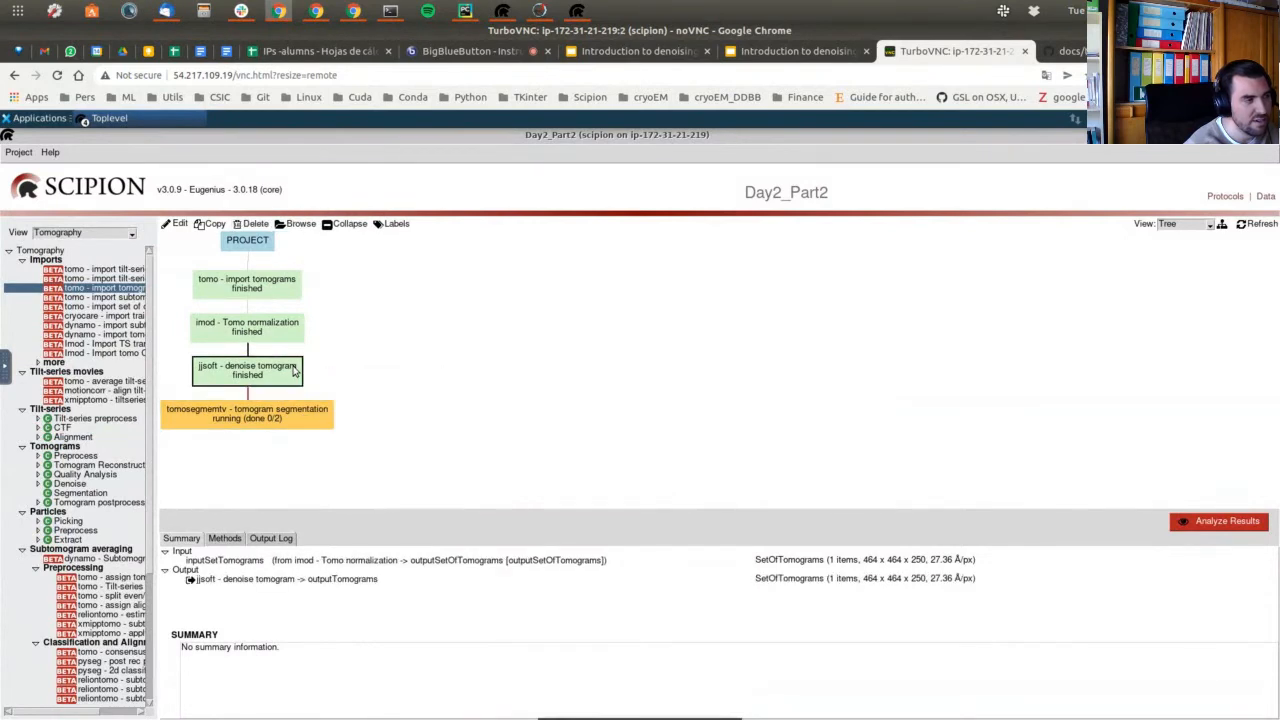
right_click(271, 378)
click(303, 387)
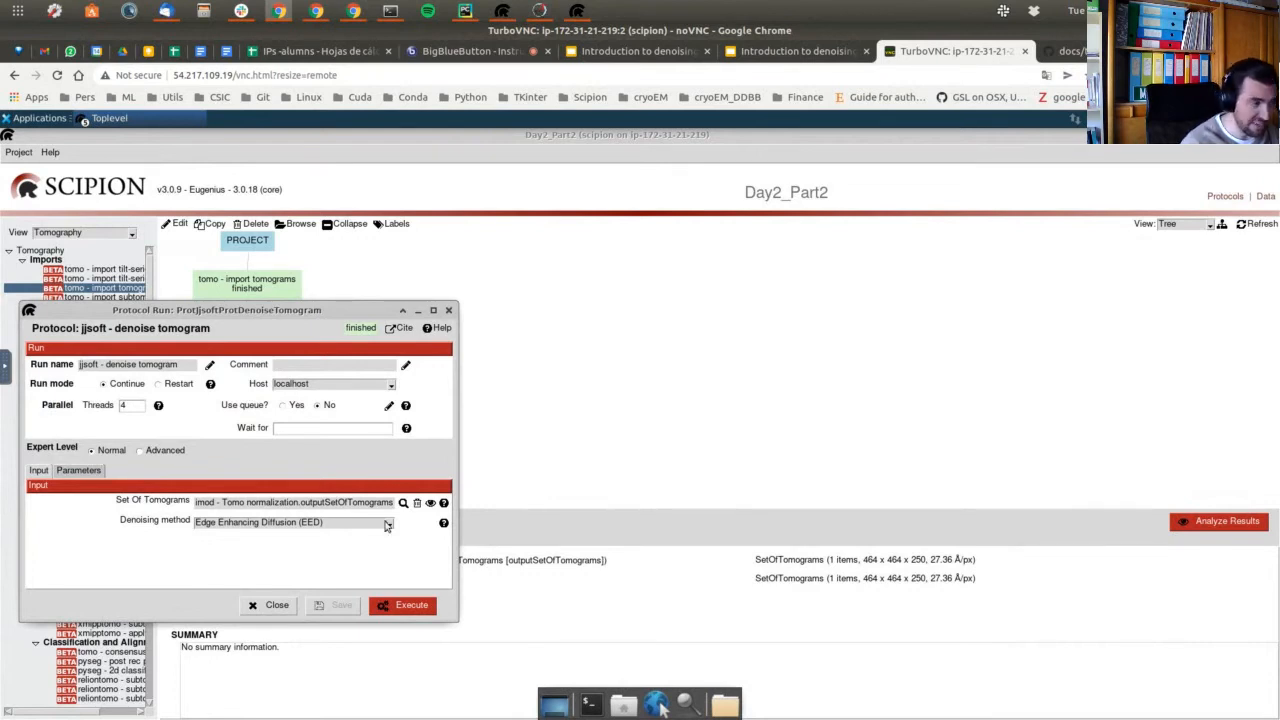
click(443, 523)
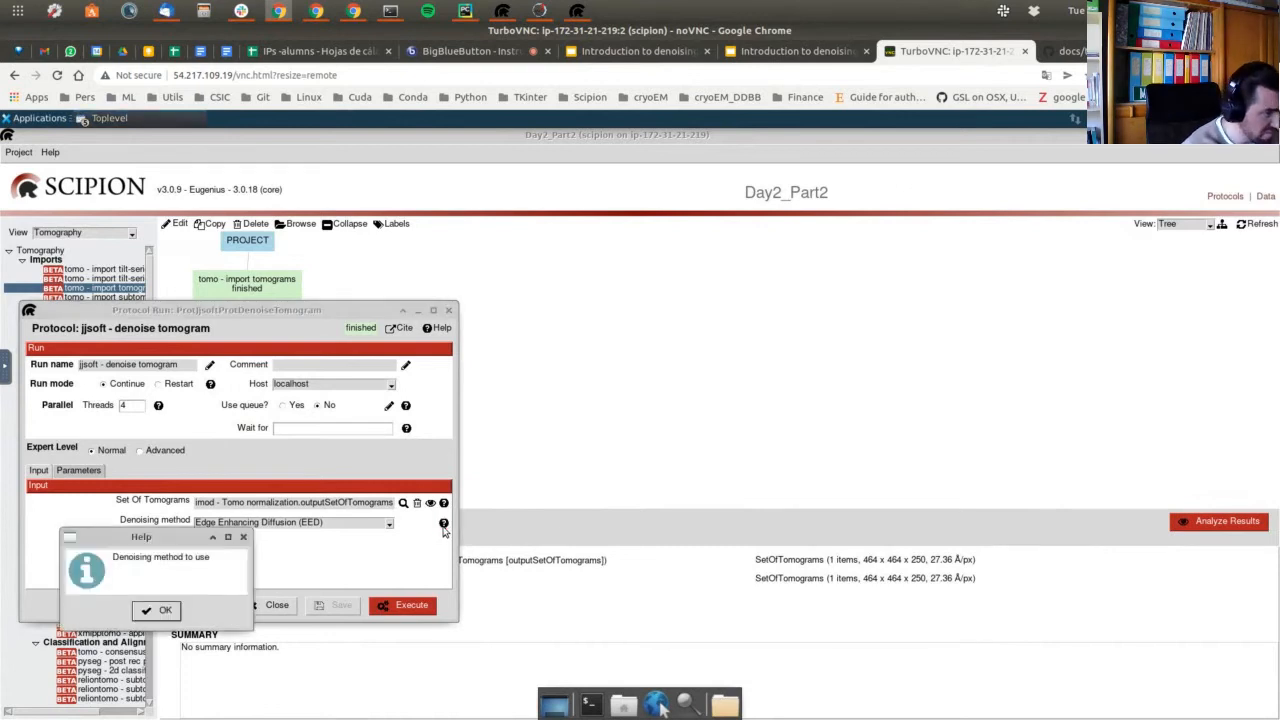
click(160, 609)
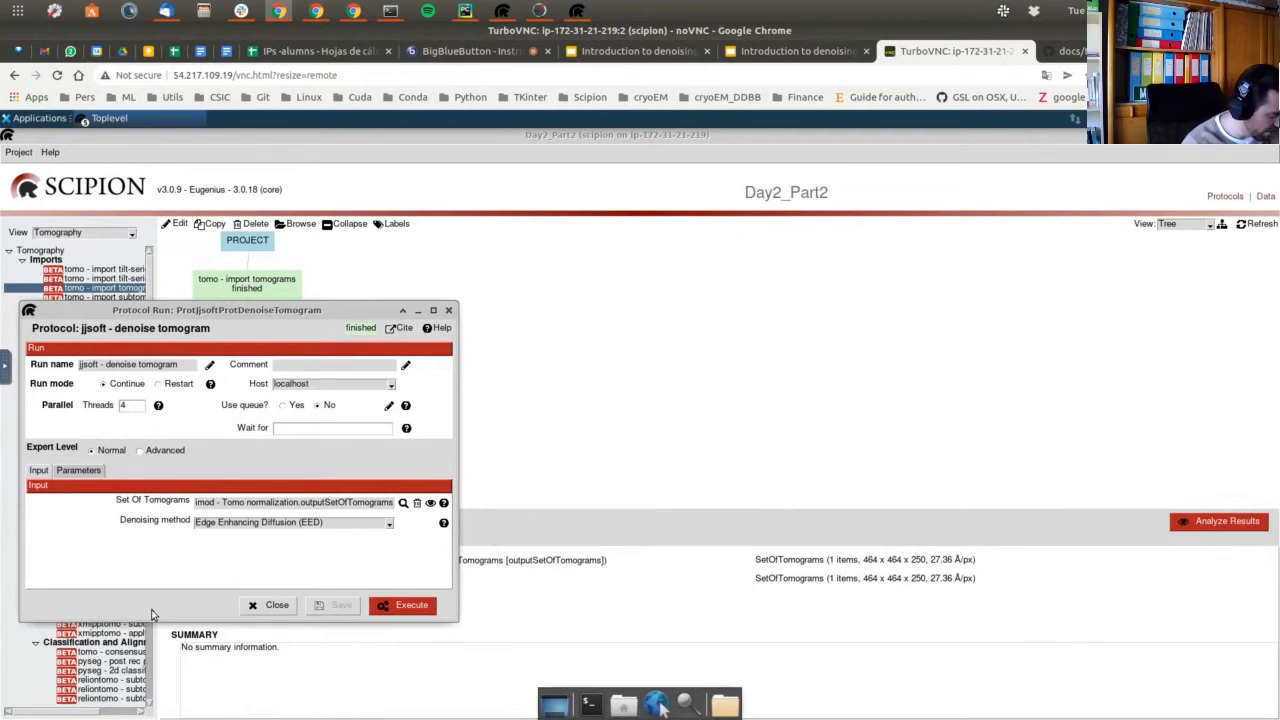
click(276, 606)
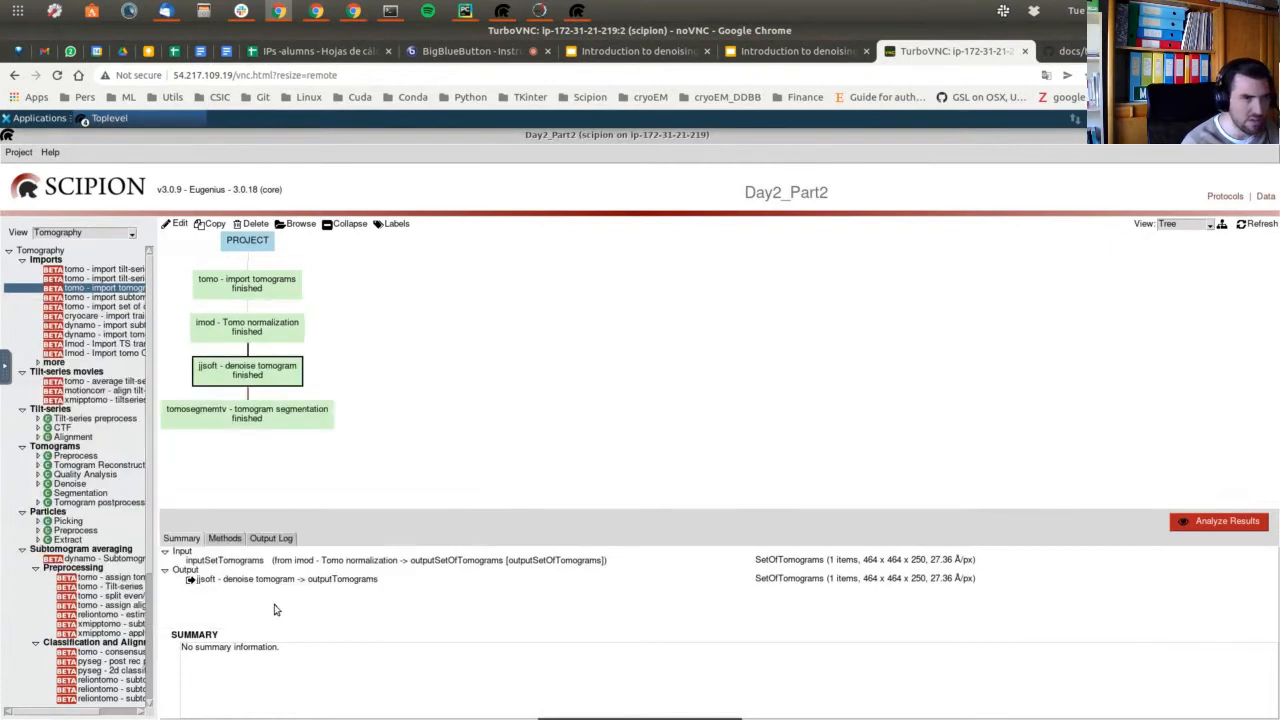
View the summary of the tomosegmemtv - tomogram segmentation run, and check the public chat messages in the BigBlueButton meeting.
click(284, 424)
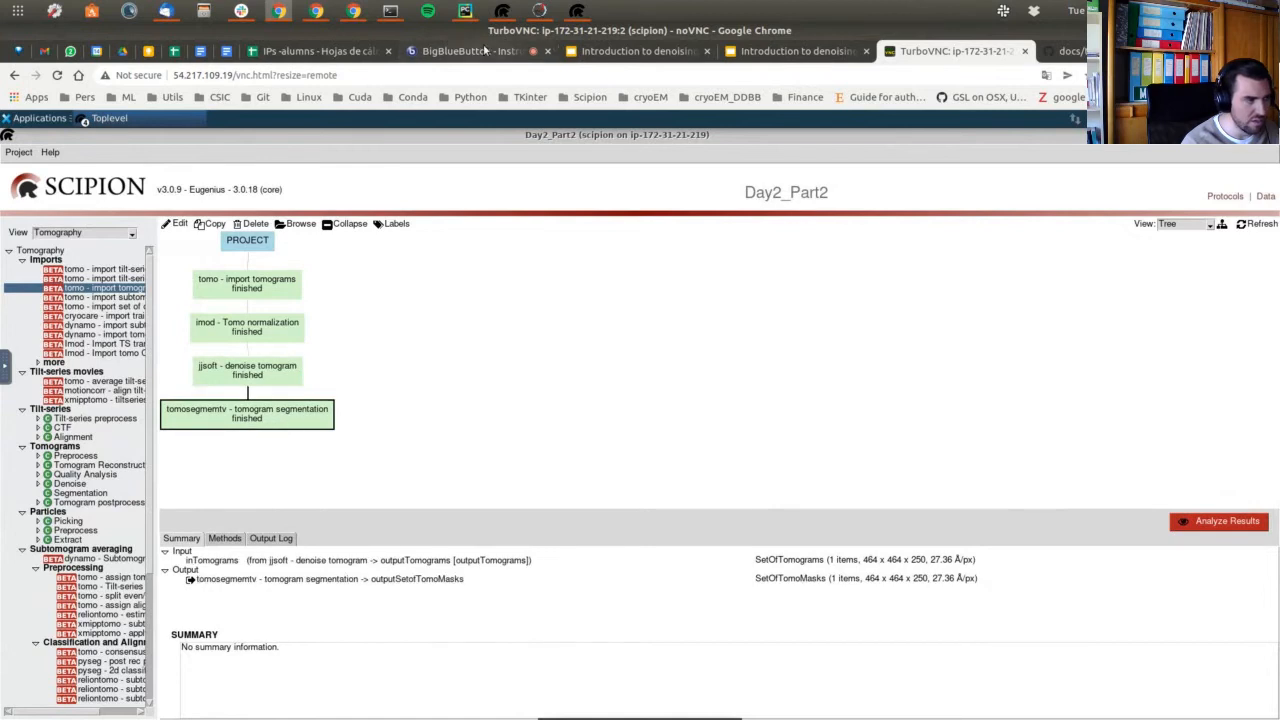
click(484, 48)
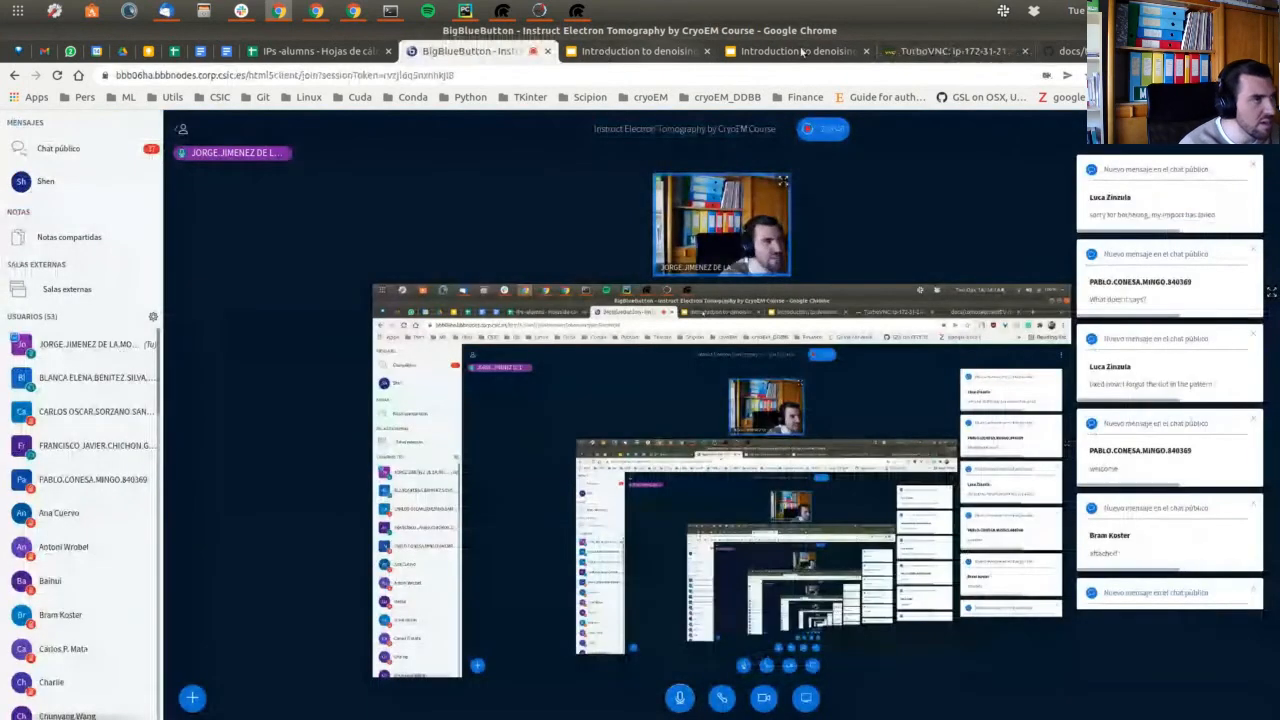
Switch to the workflow guide and review the numbered membrane segmentation parameter explanations together with the illustrated protocol form.
click(1056, 54)
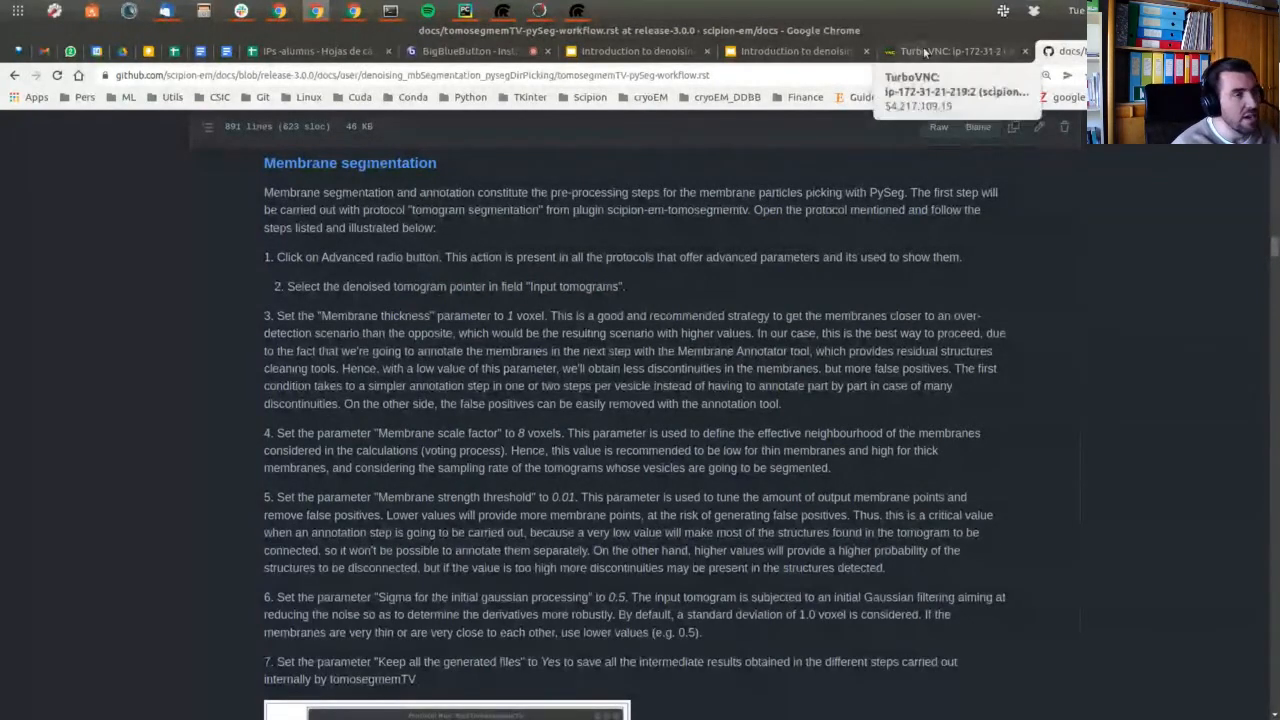
scroll(782, 360, down, 2)
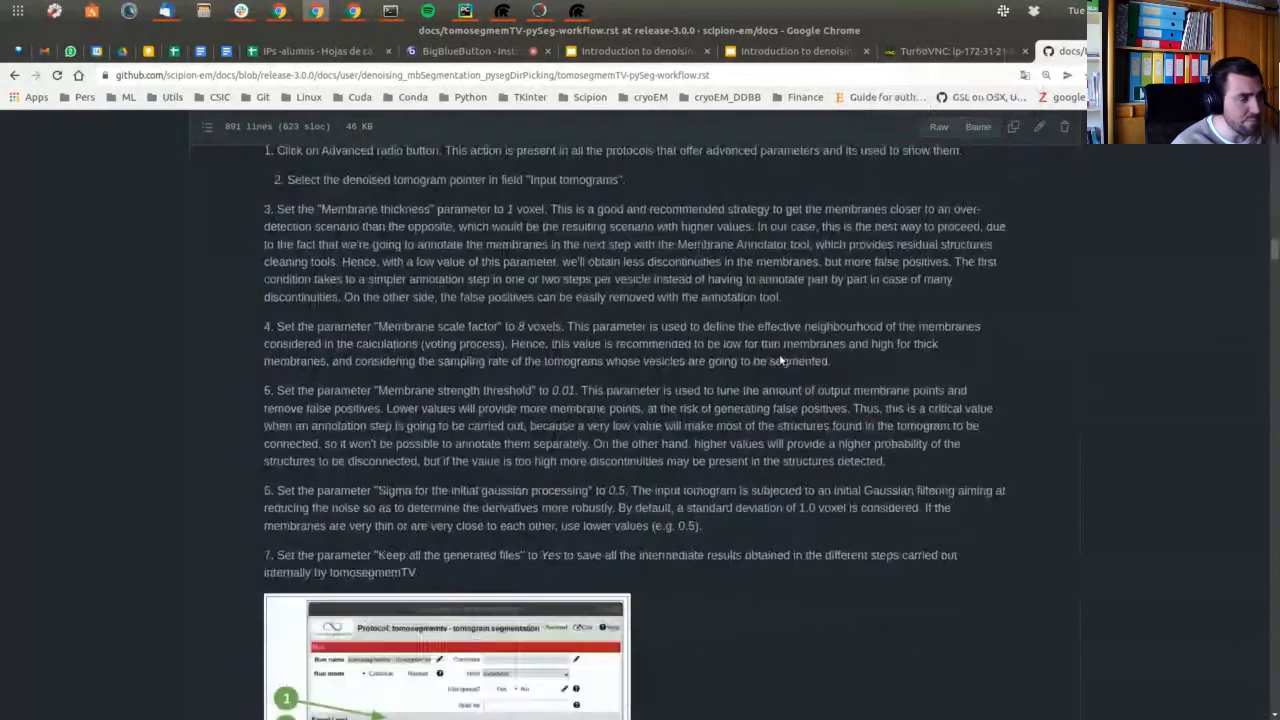
scroll(782, 360, down, 5)
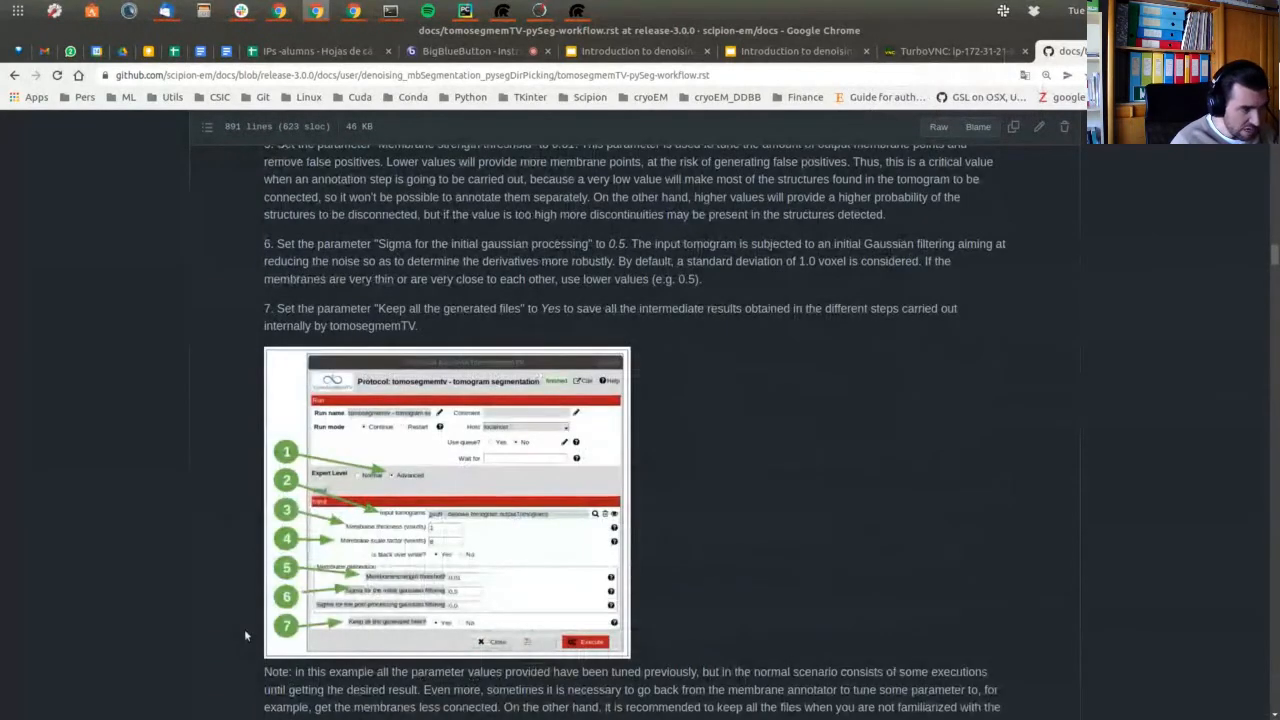
scroll(243, 615, down, 2)
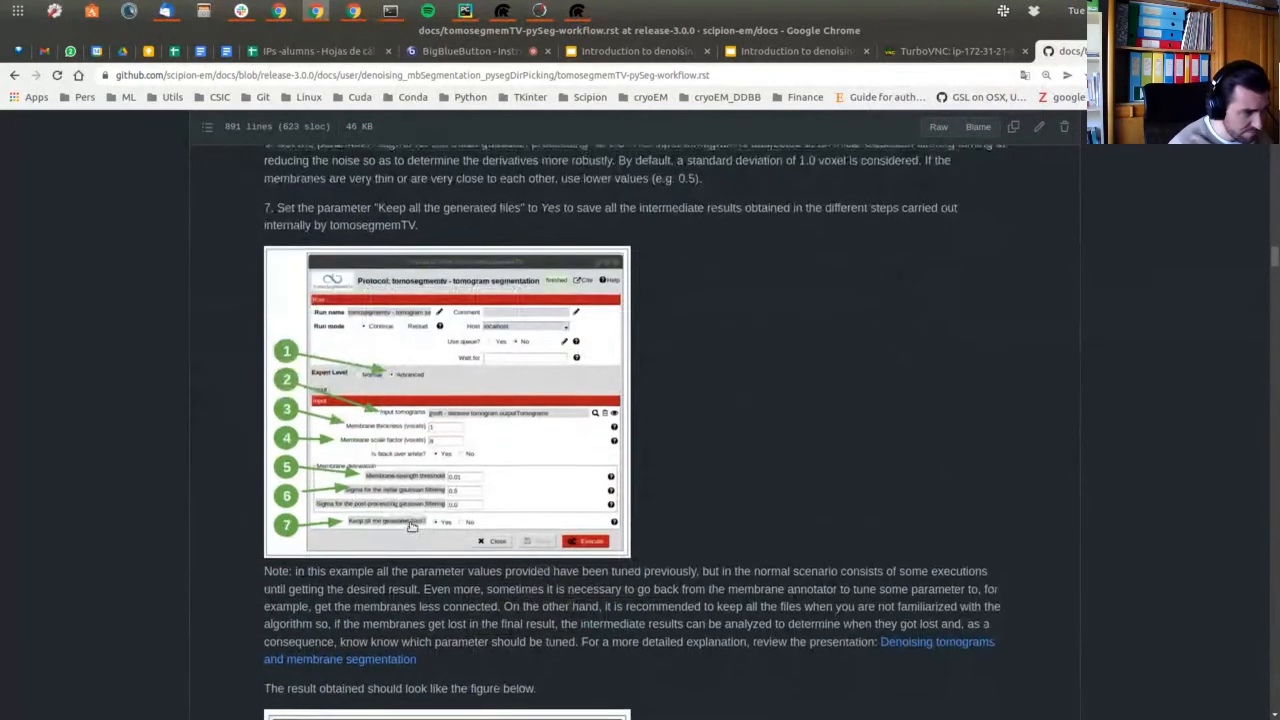
scroll(412, 527, up, 4)
scroll(412, 527, up, 3)
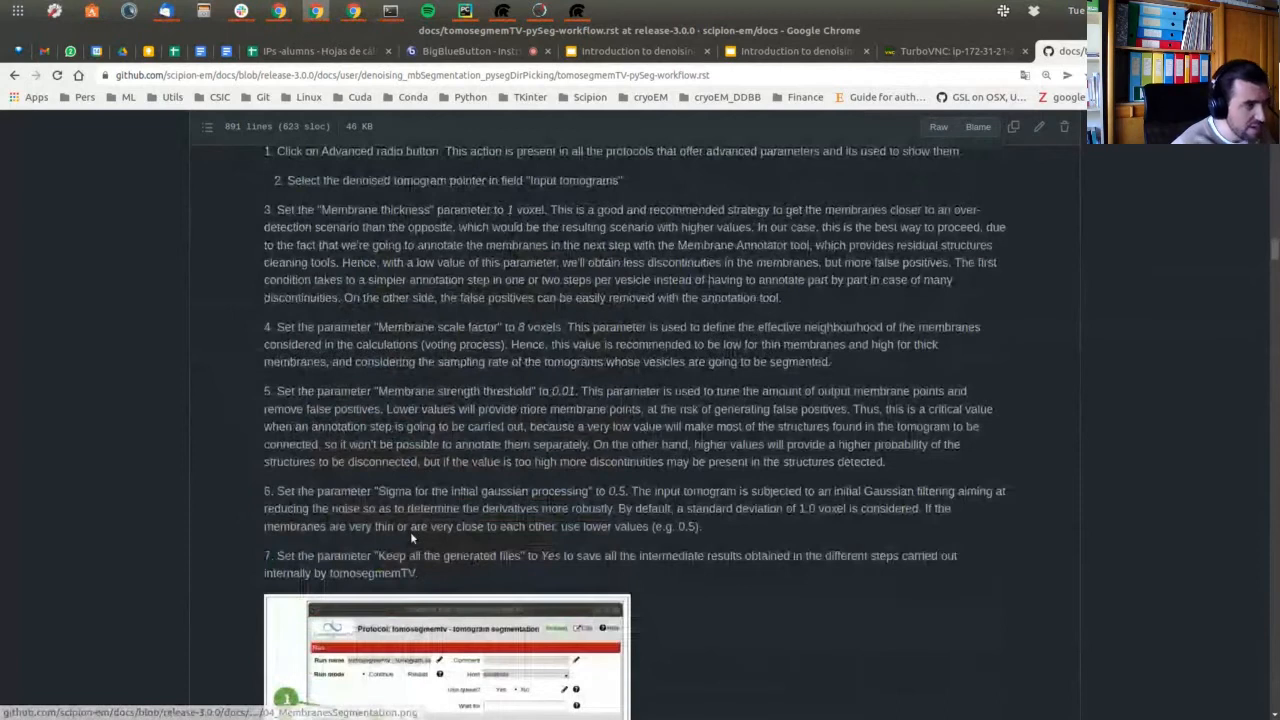
scroll(410, 538, up, 2)
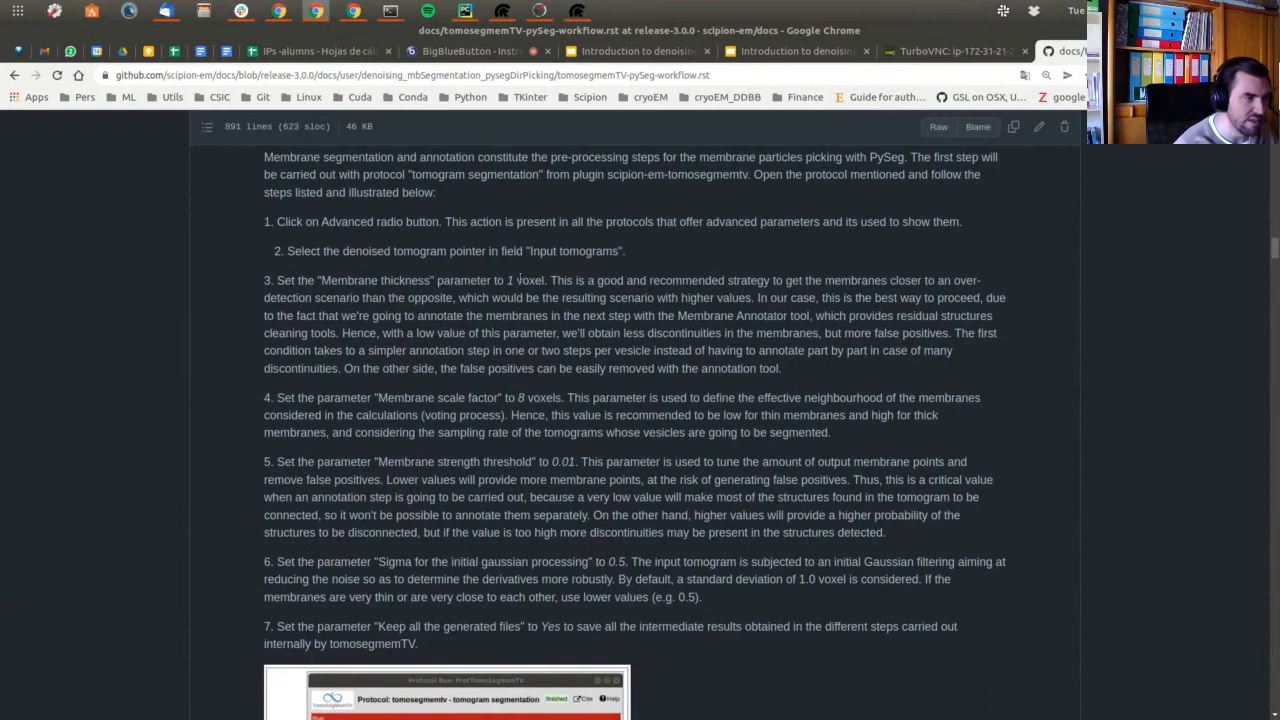
Review the membrane thickness and membrane scale factor explanations in the workflow guide, and switch to the "Steps in tomosegmemTV (1)" slide.
drag(505, 281, 522, 283)
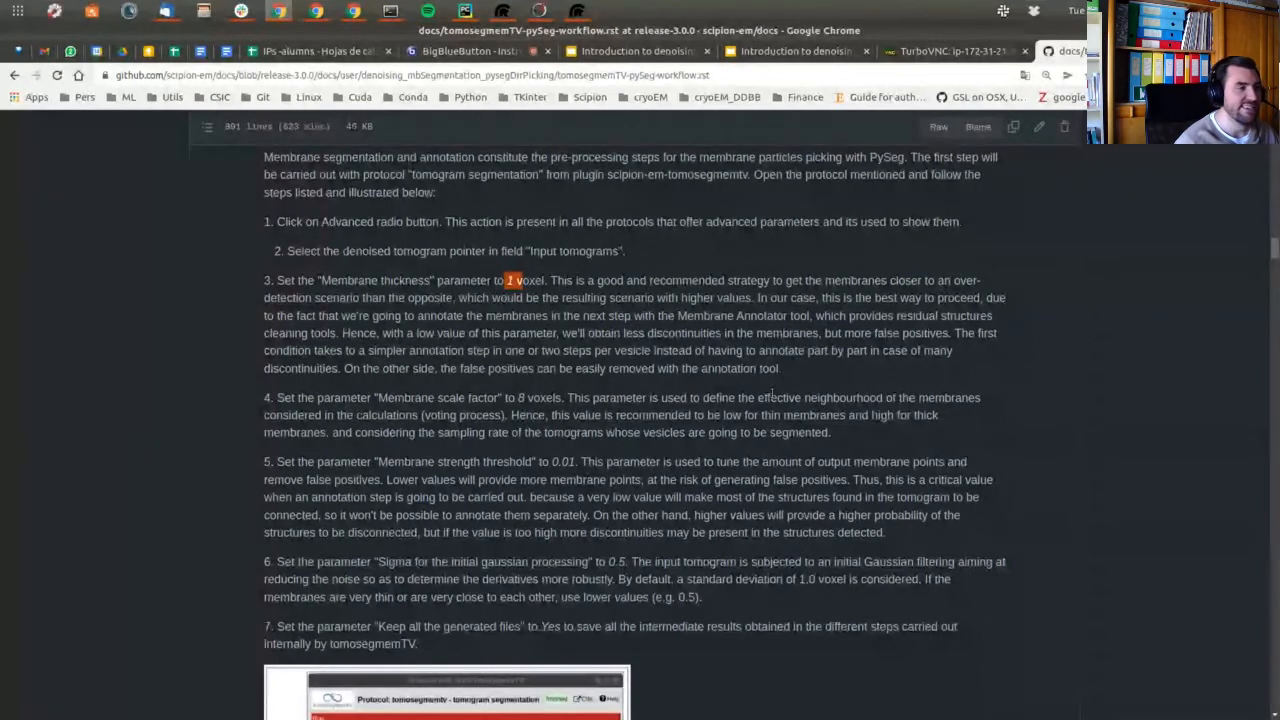
drag(758, 396, 888, 388)
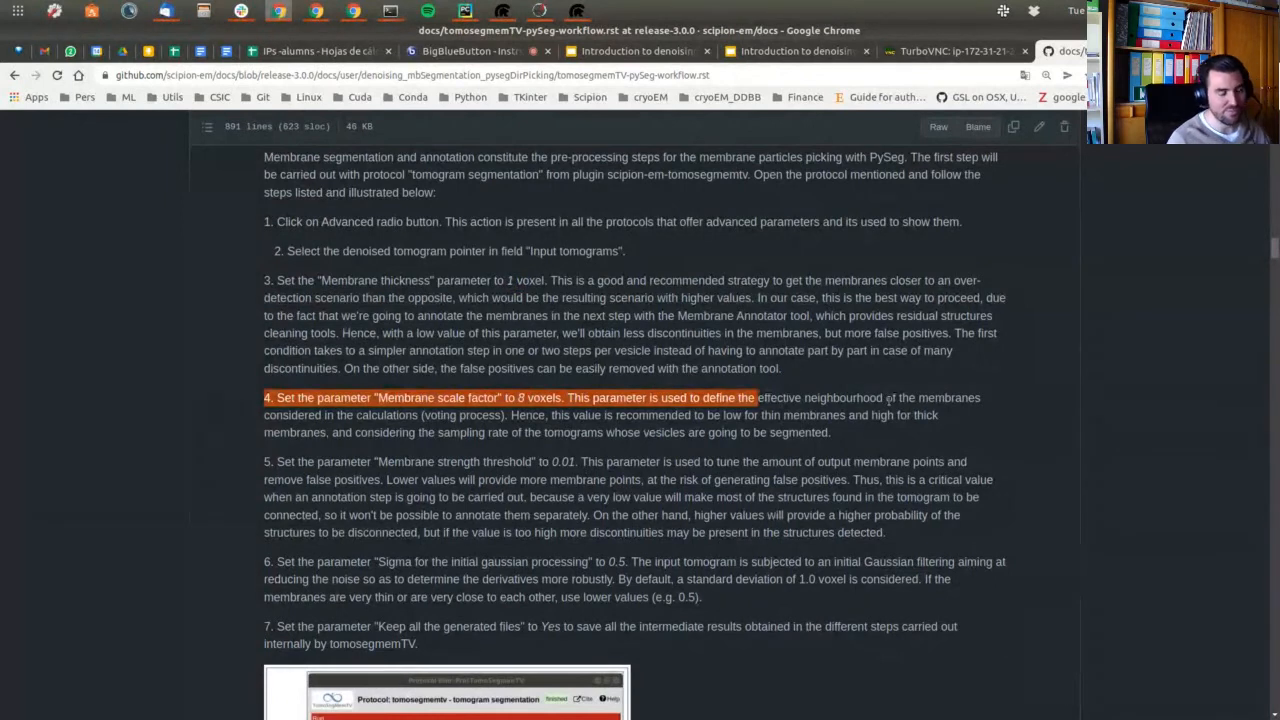
click(532, 298)
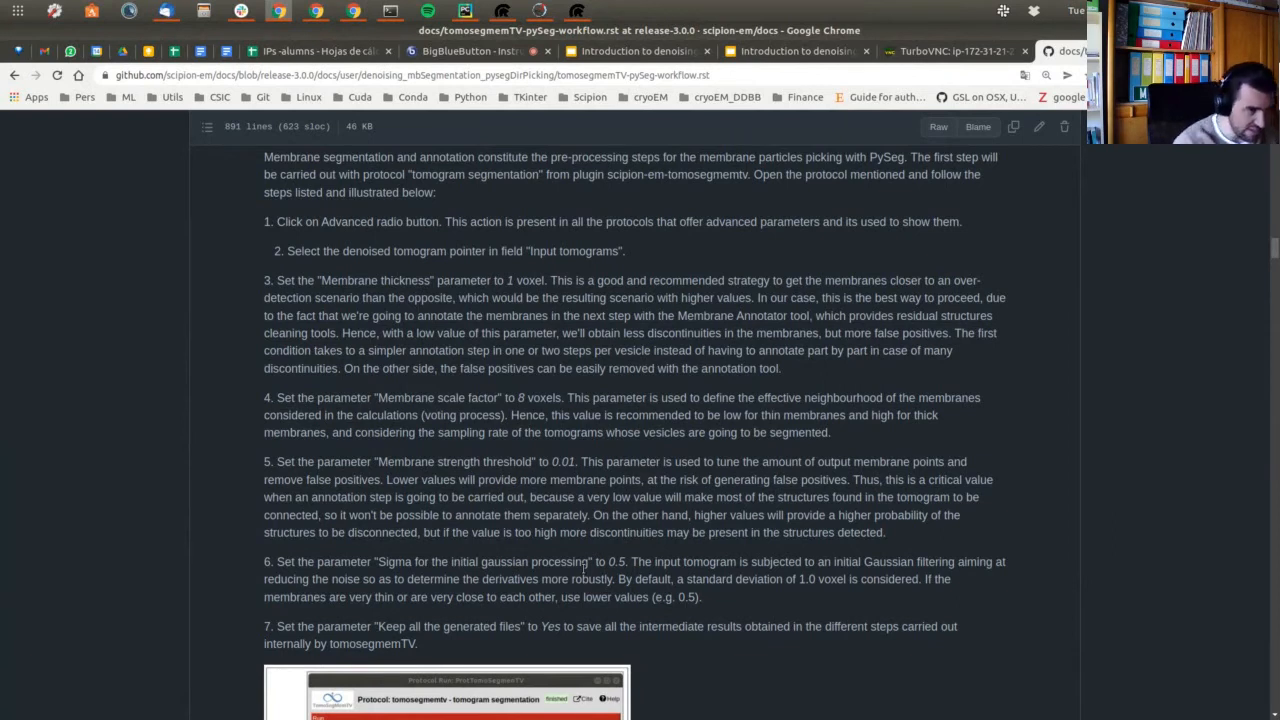
scroll(558, 551, down, 3)
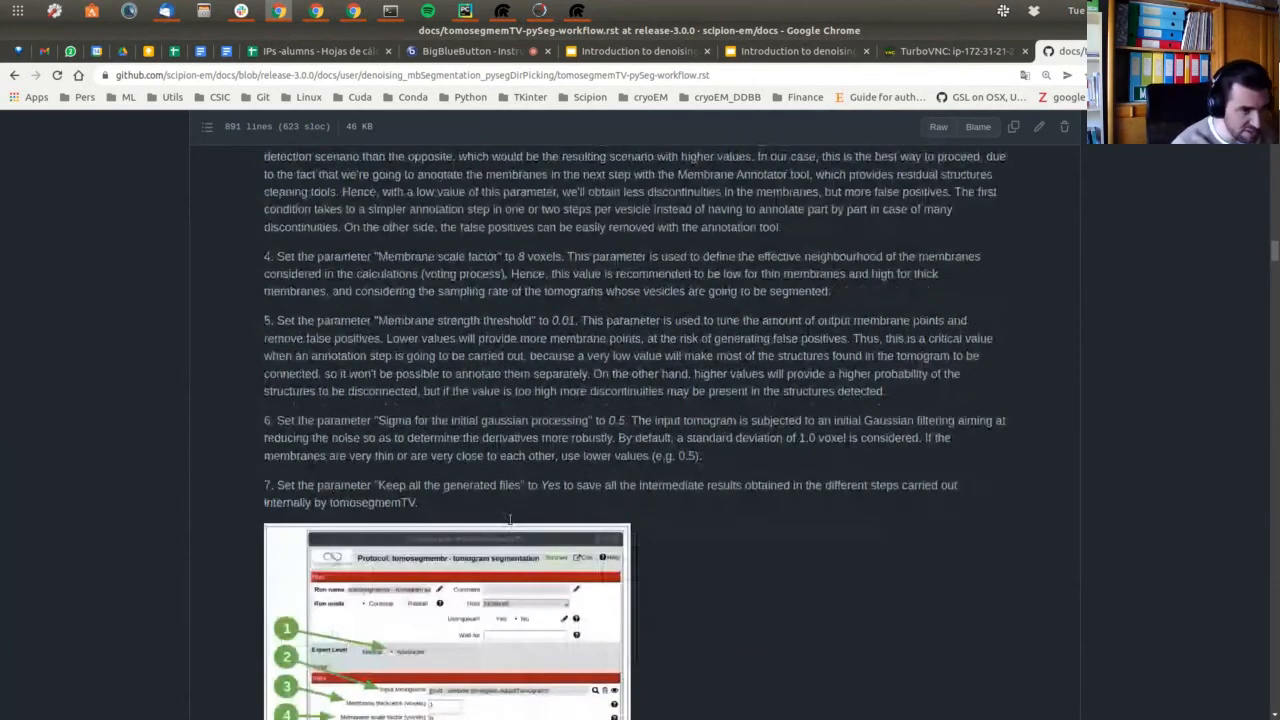
click(806, 58)
click(864, 296)
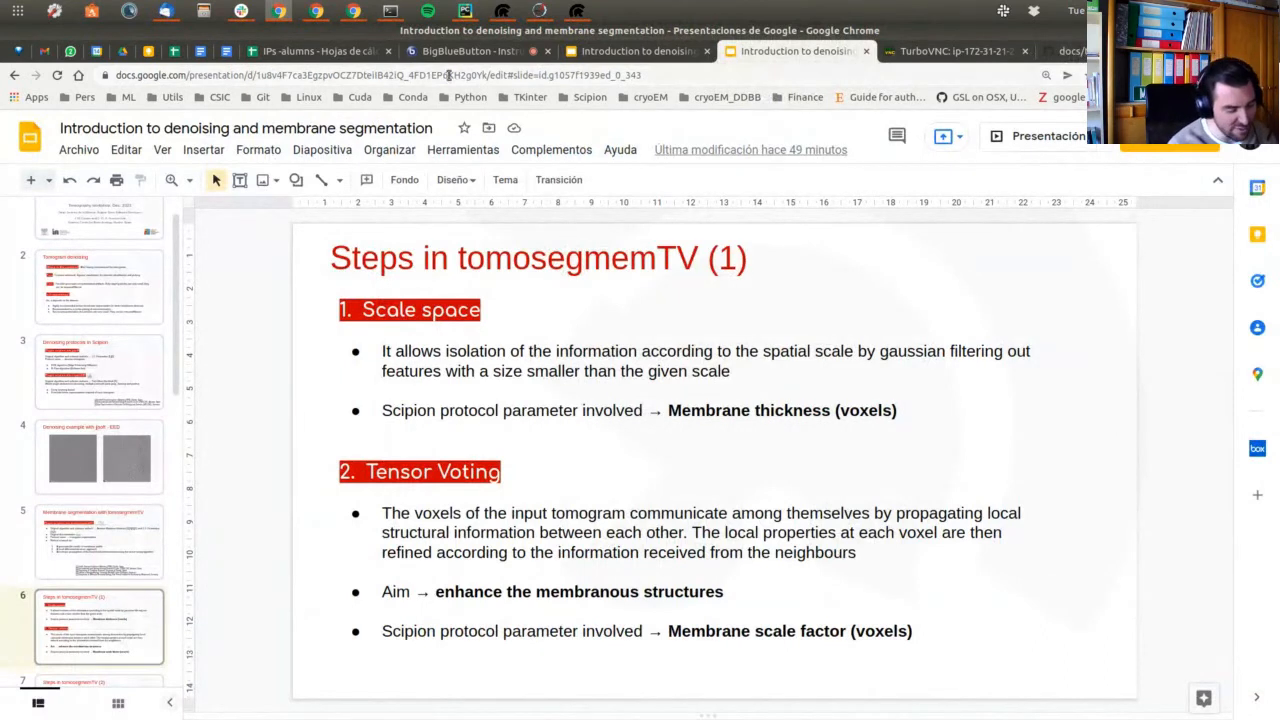
Switch to Scipion, browse the tomogram segmentation run's extra folder, preview the generated emd_10439 .mrc files, and close the browser.
click(938, 50)
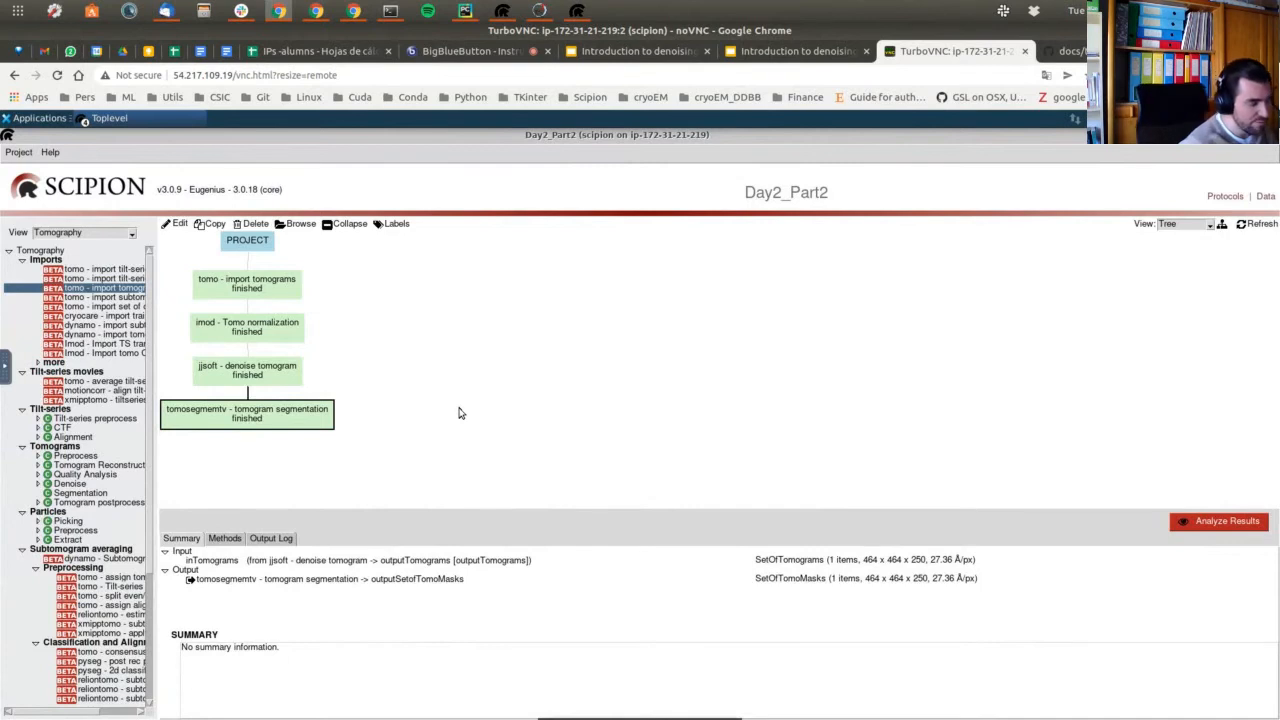
click(293, 224)
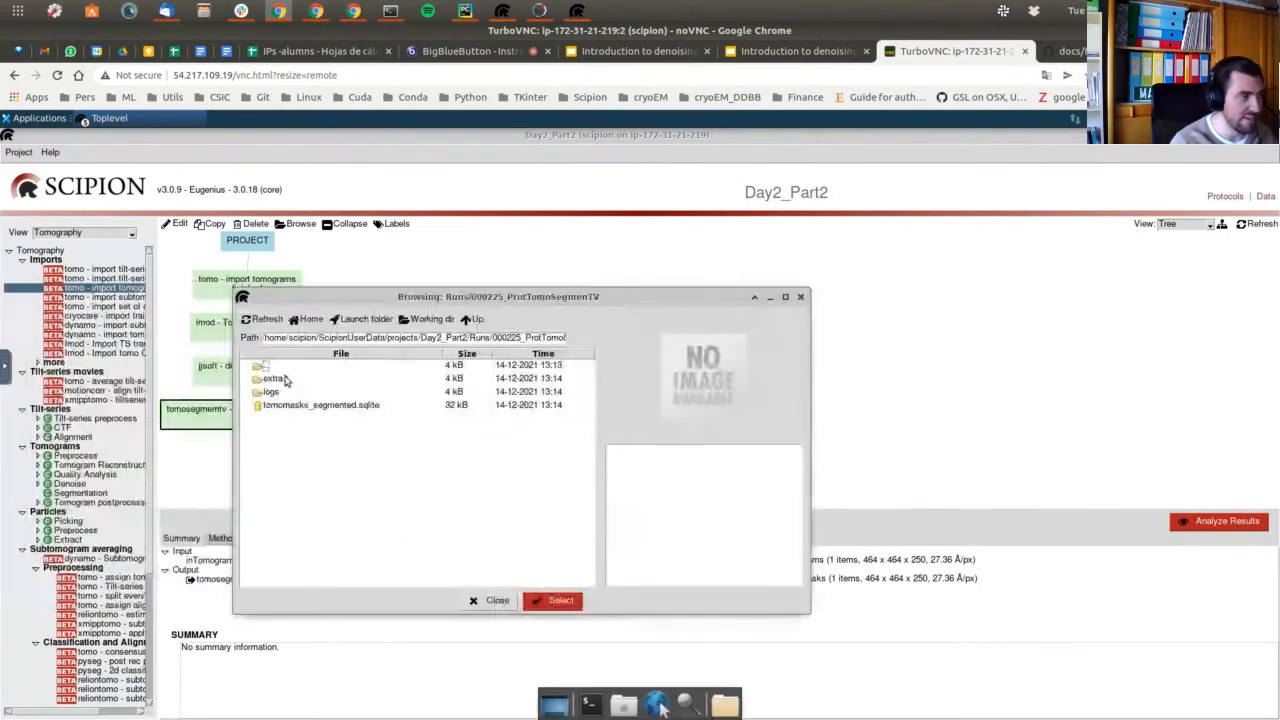
double_click(284, 384)
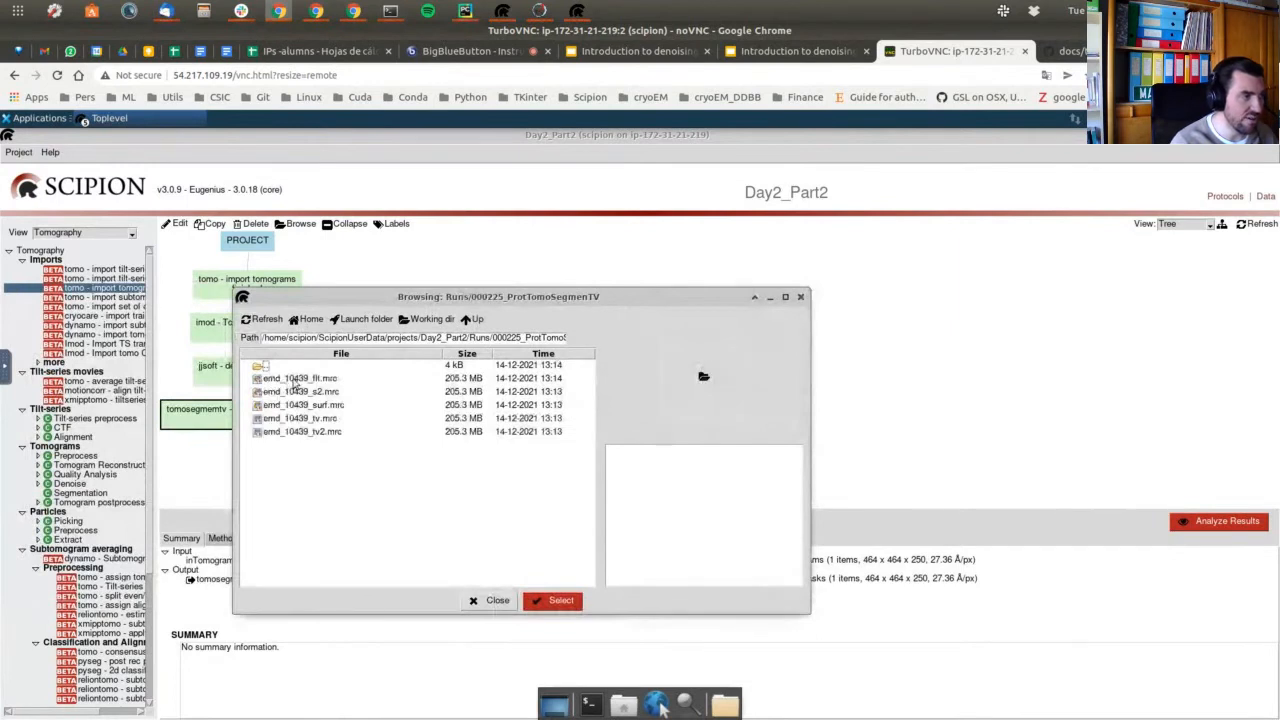
click(294, 382)
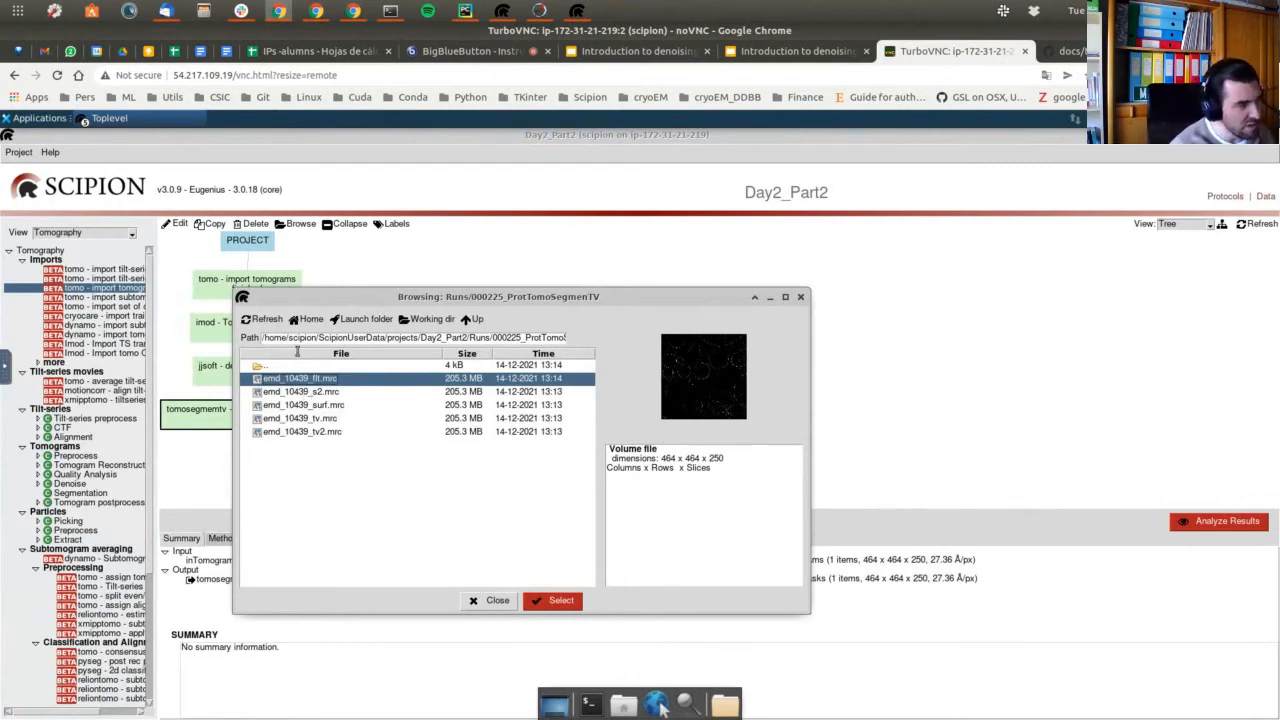
click(320, 392)
click(326, 406)
click(326, 429)
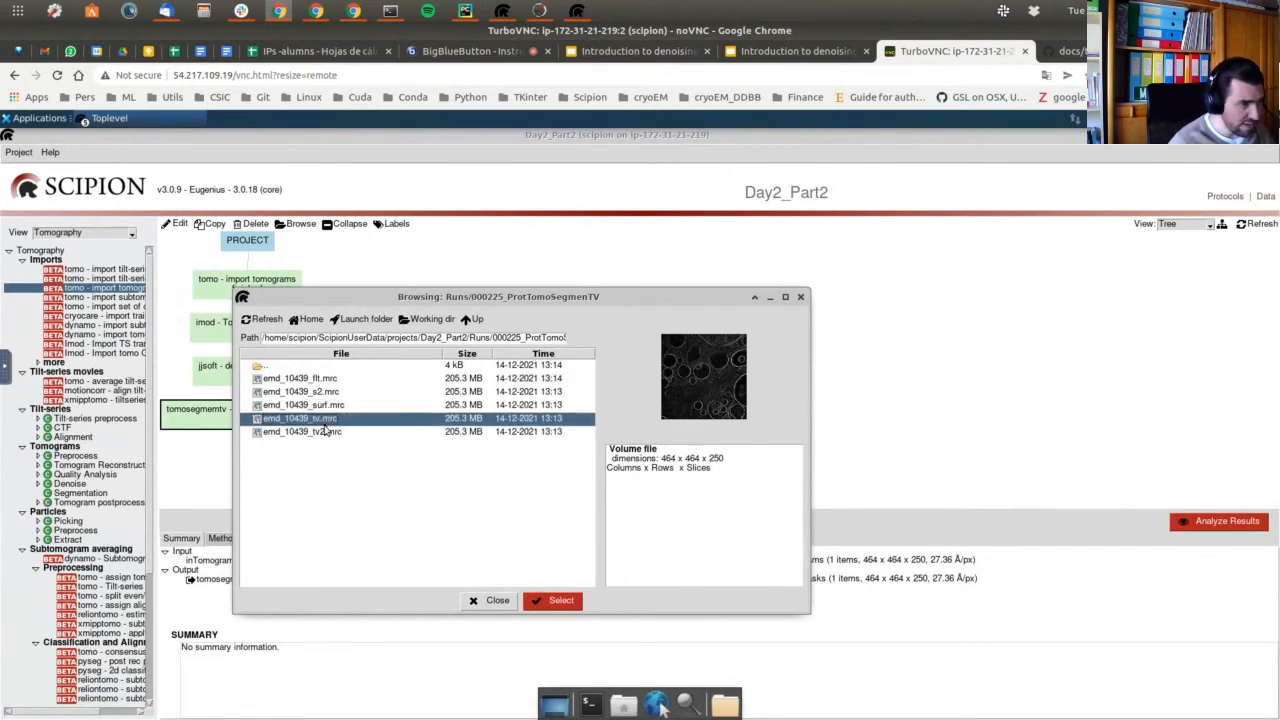
click(494, 600)
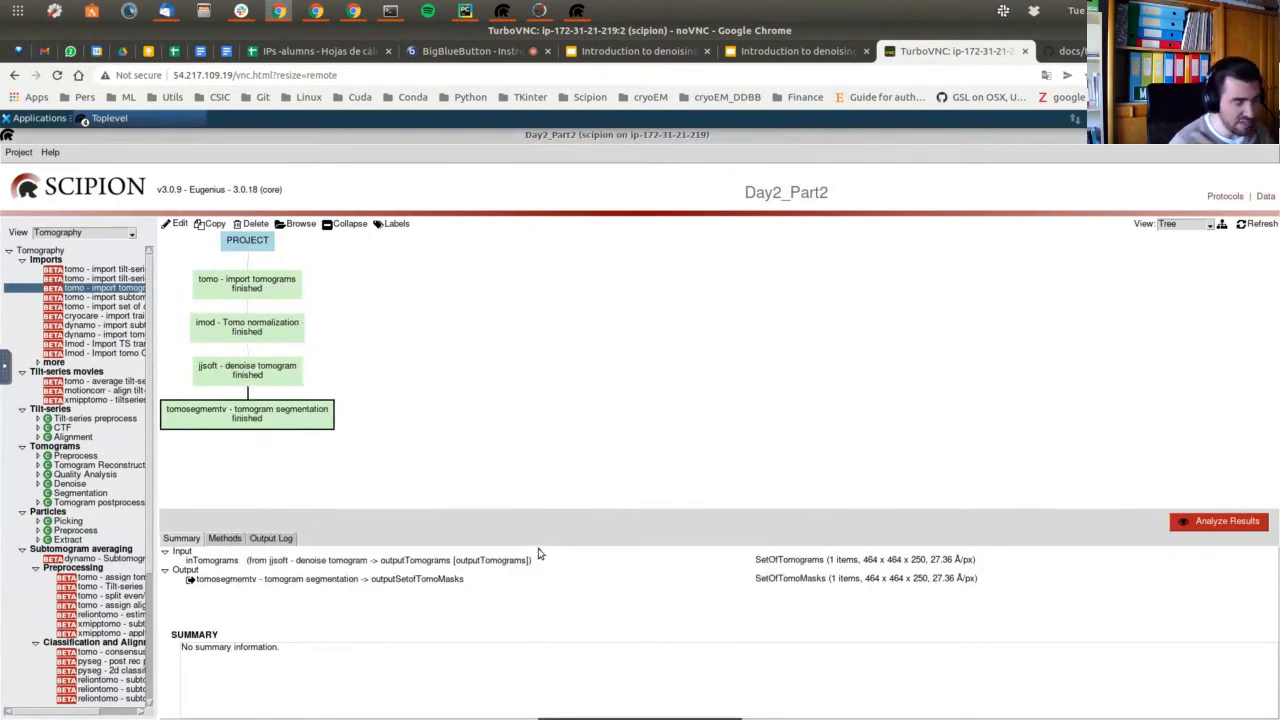
Return to the denoising and membrane segmentation presentation and view slide 12, "Steps and generated files (II)".
click(752, 56)
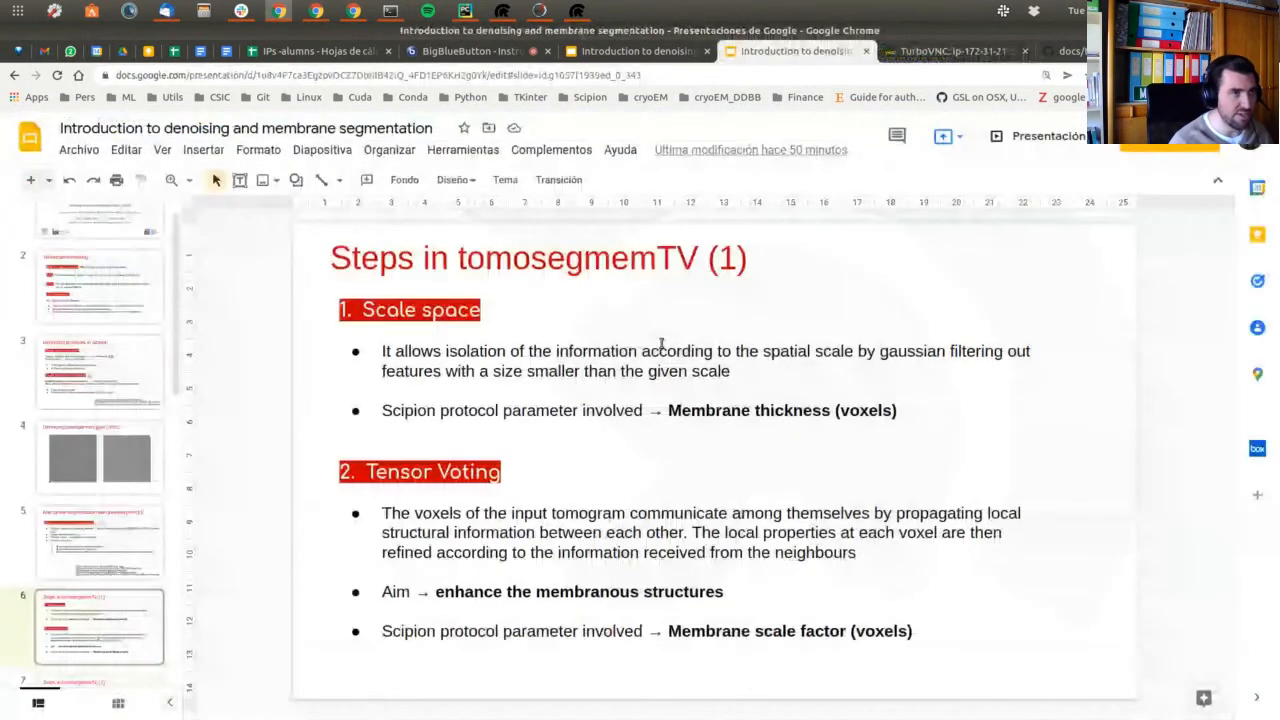
scroll(130, 580, down, 10)
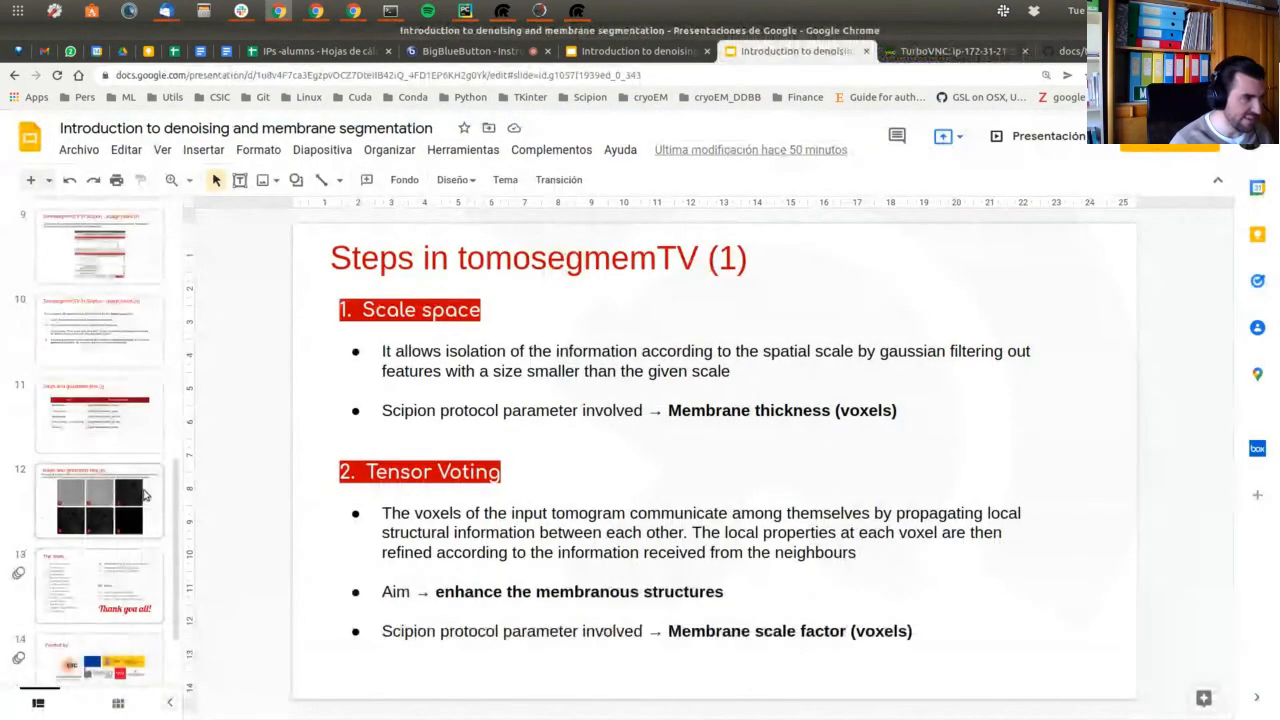
click(145, 500)
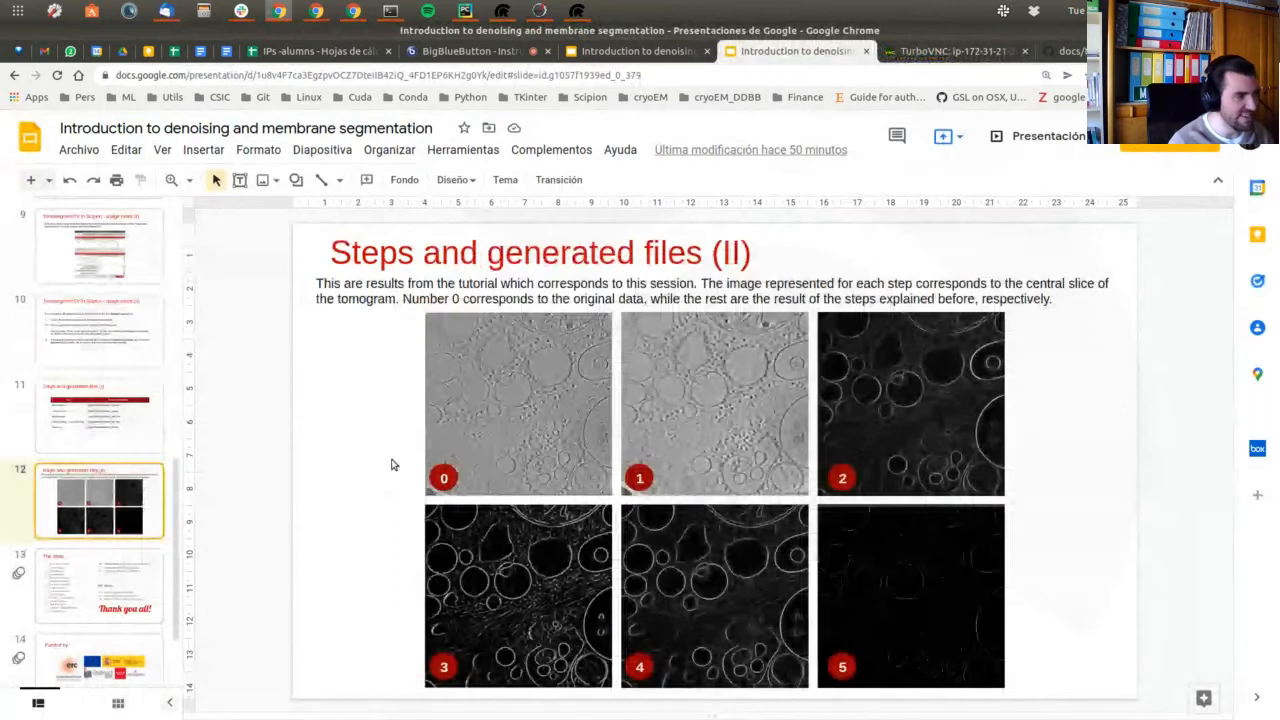
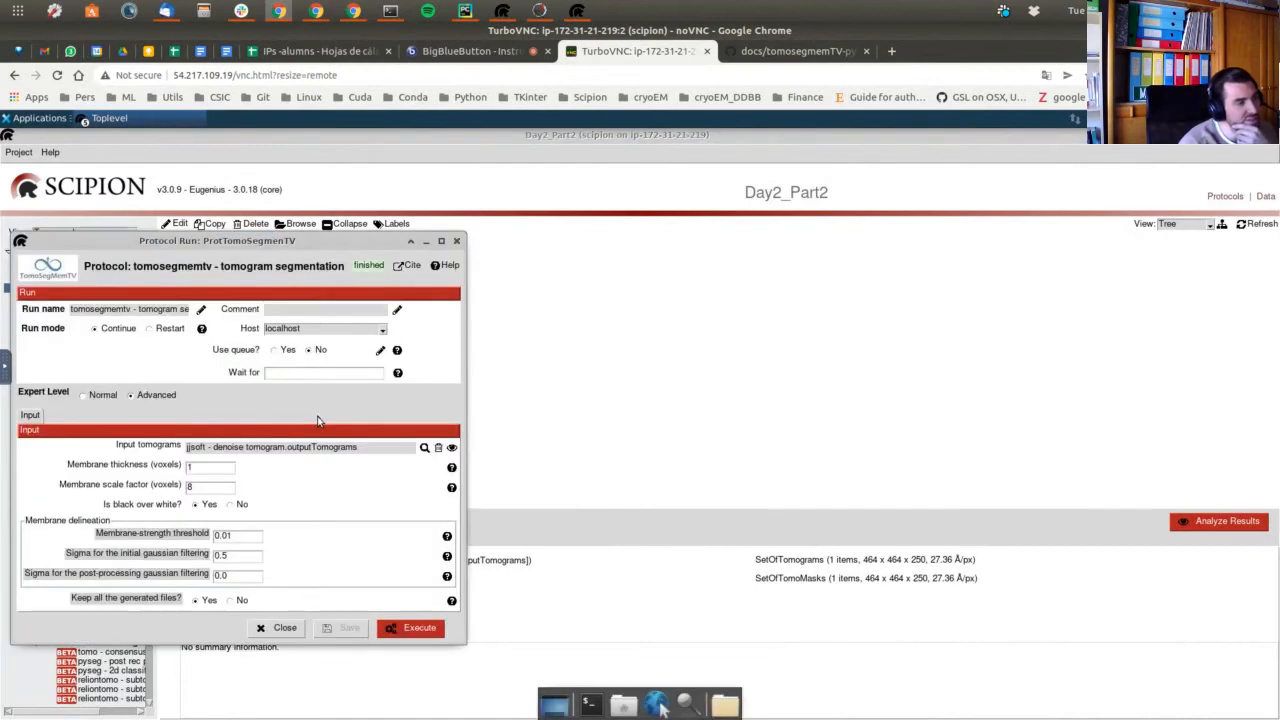
Review the membrane scale factor and membrane-strength threshold in the tomogram segmentation protocol form, and close the form without changes.
click(217, 488)
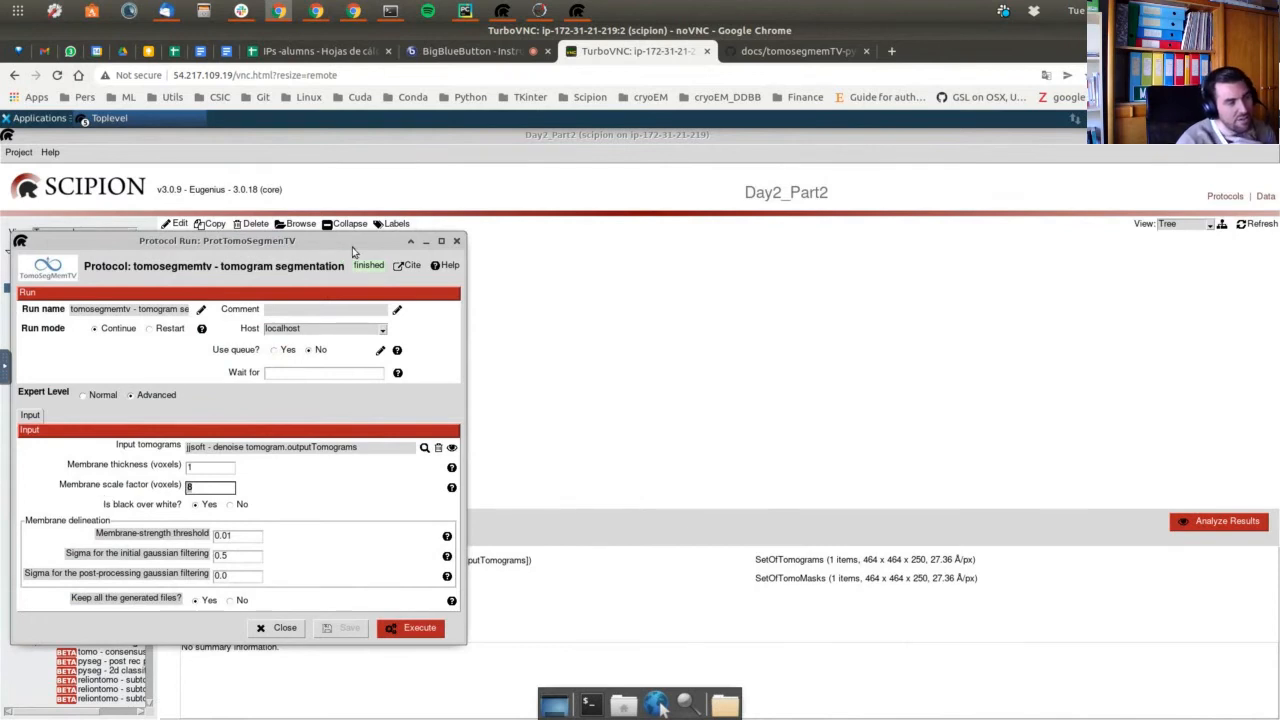
drag(366, 241, 773, 187)
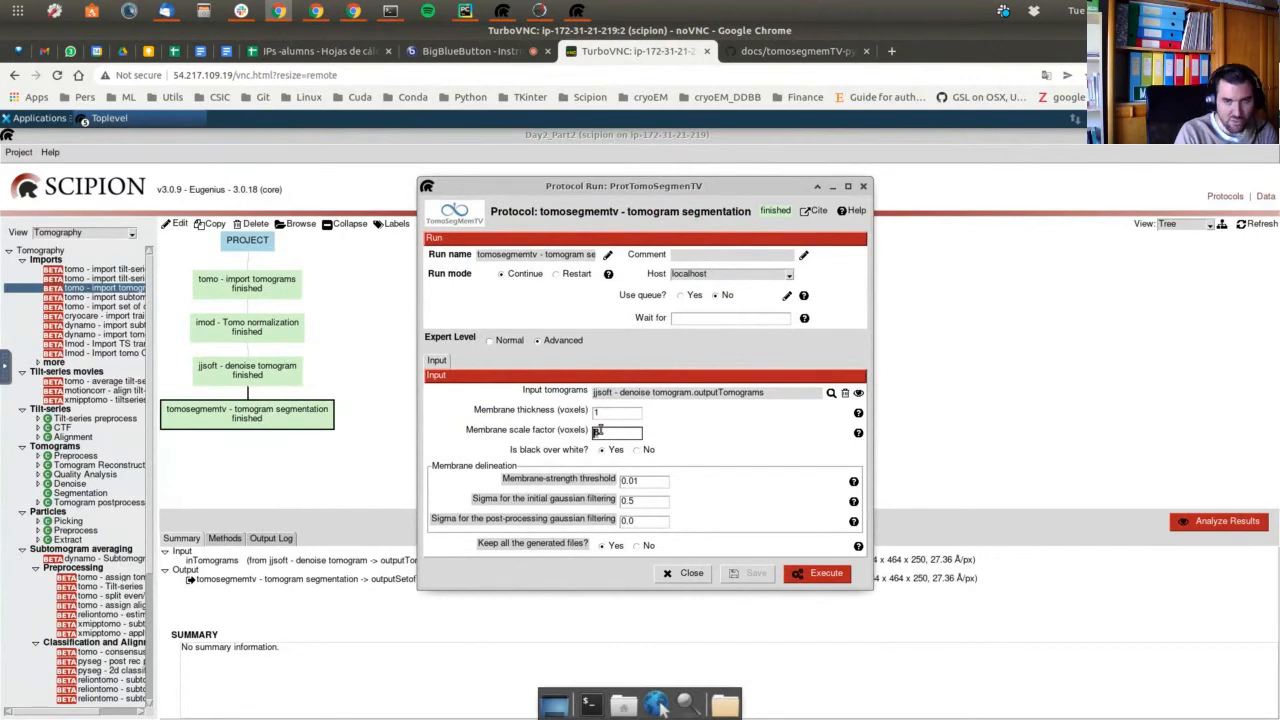
click(648, 481)
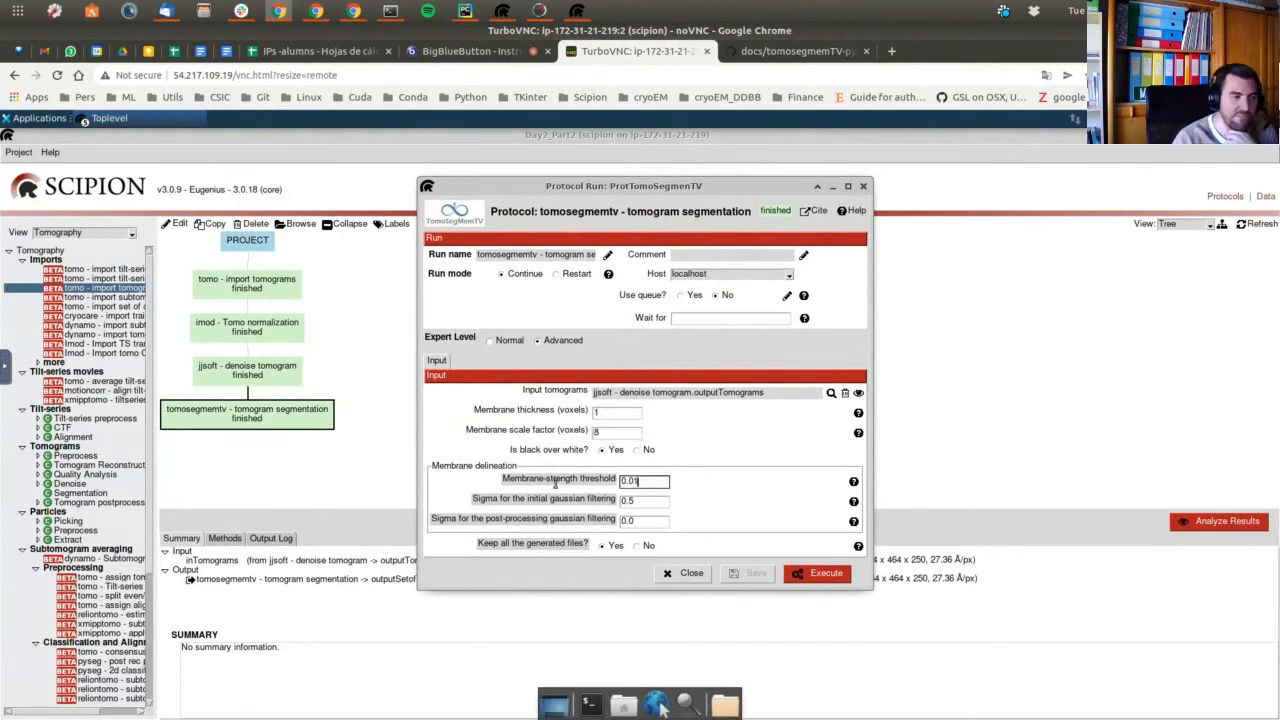
double_click(643, 483)
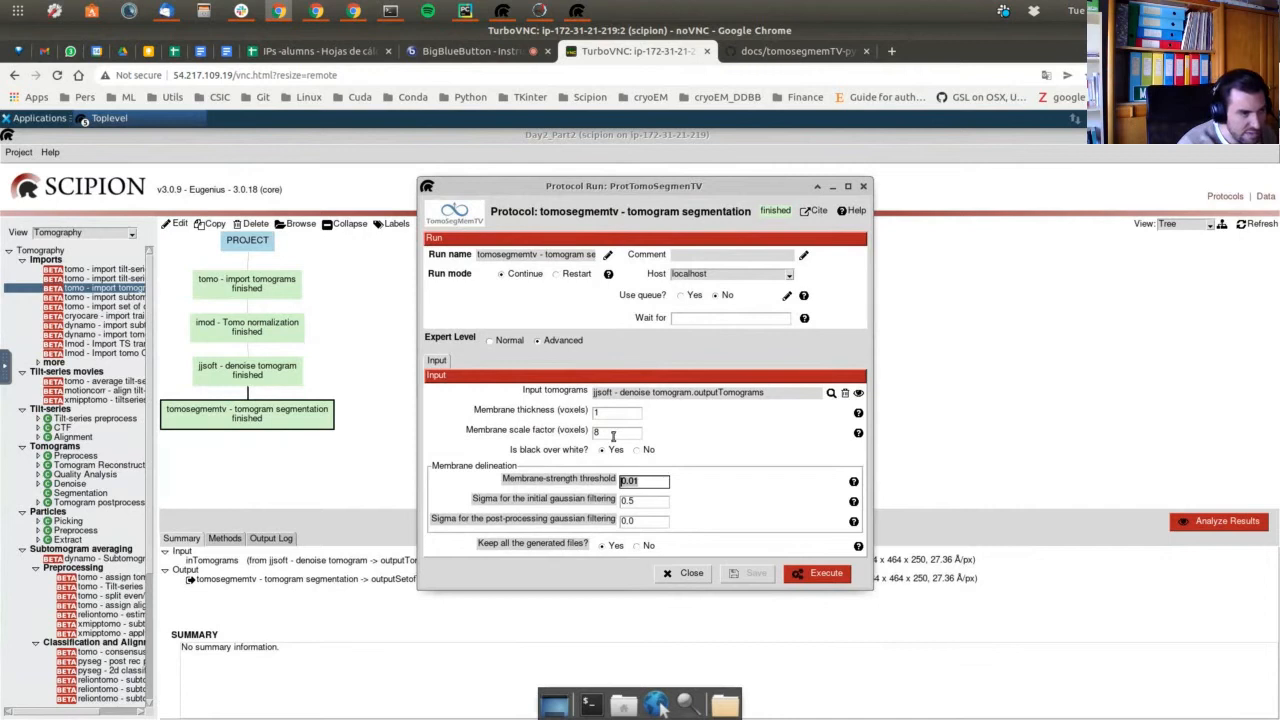
double_click(612, 432)
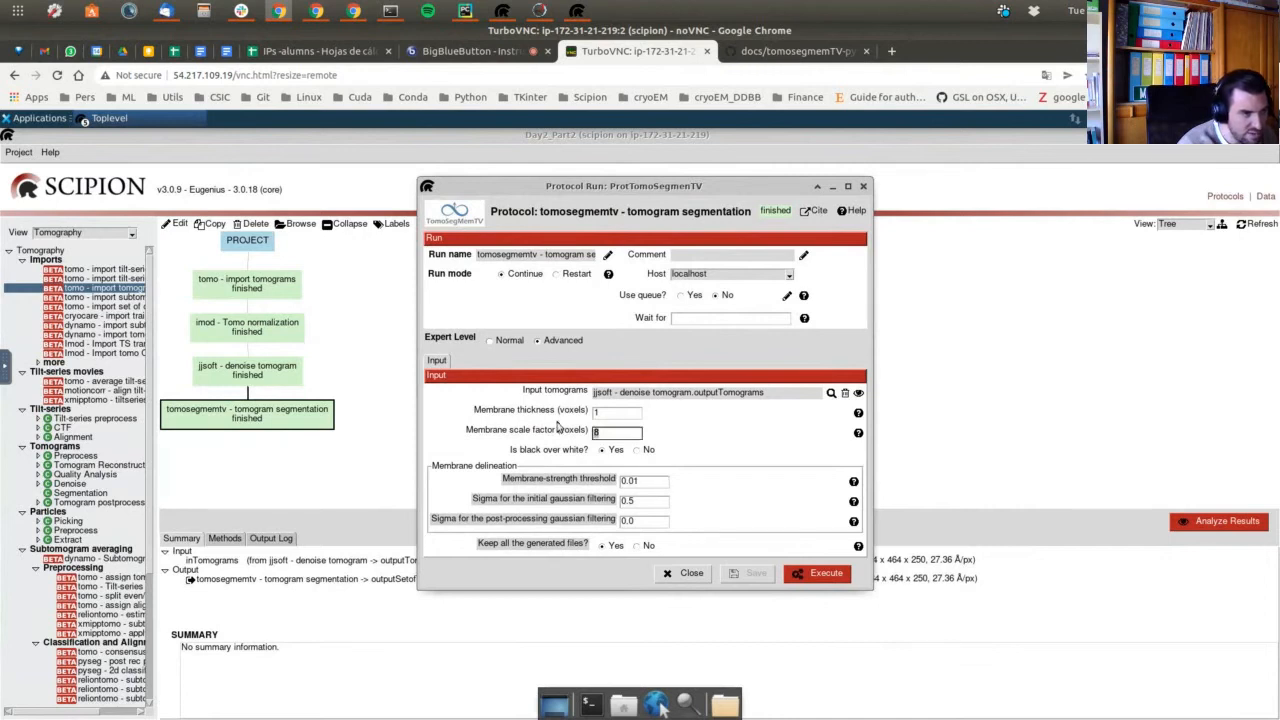
double_click(646, 482)
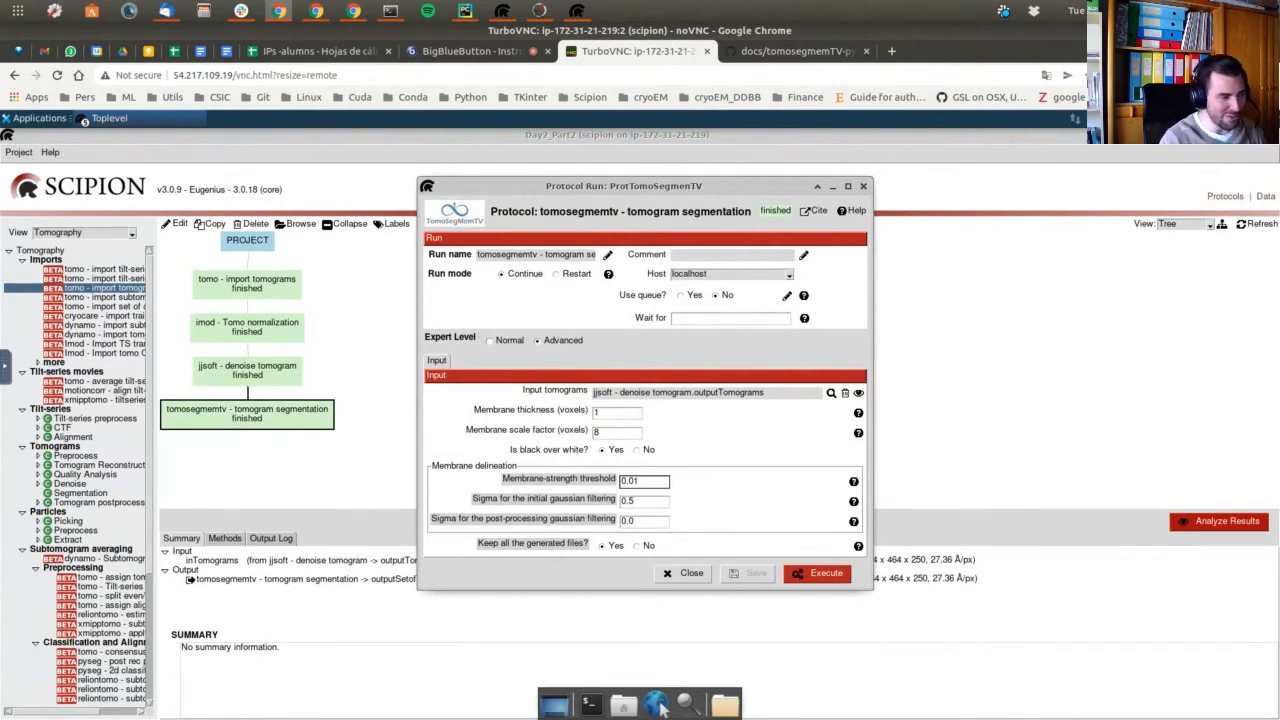
click(688, 573)
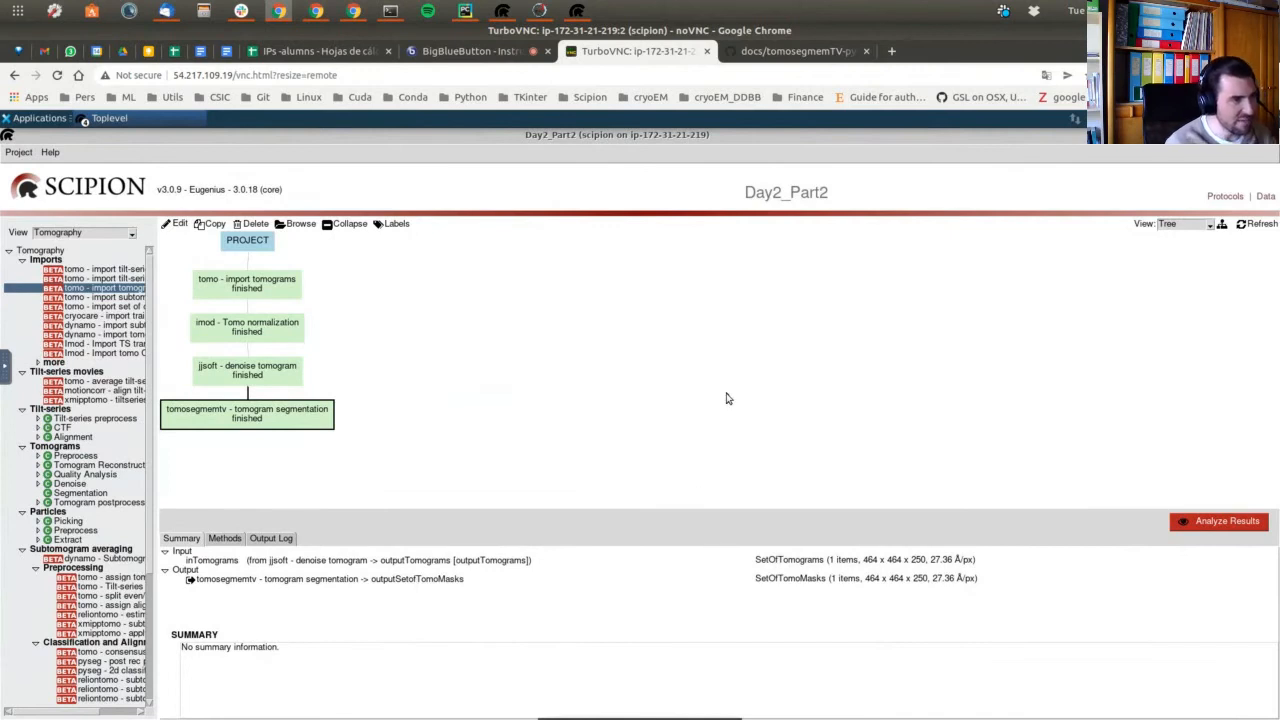
Search the protocols for "annotate", open tomosegmemtv - annotate segmented membranes, and close the search window.
key(ctrl+f)
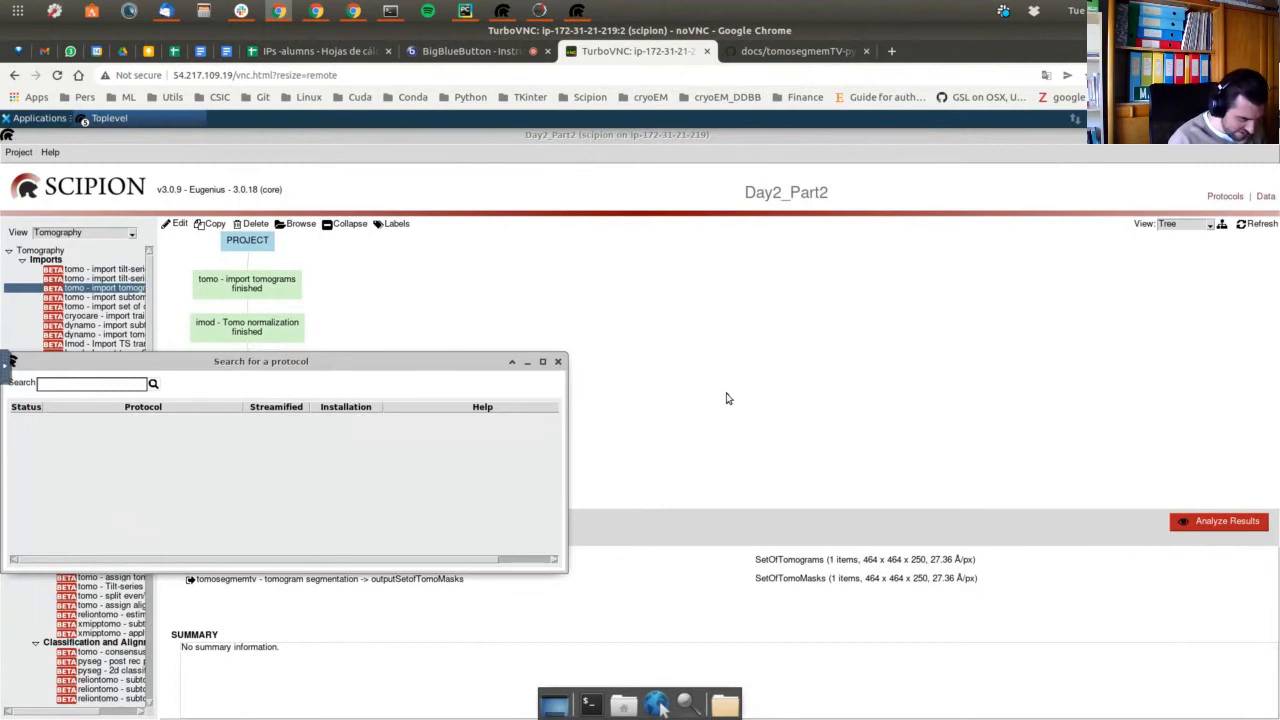
text(annotate)
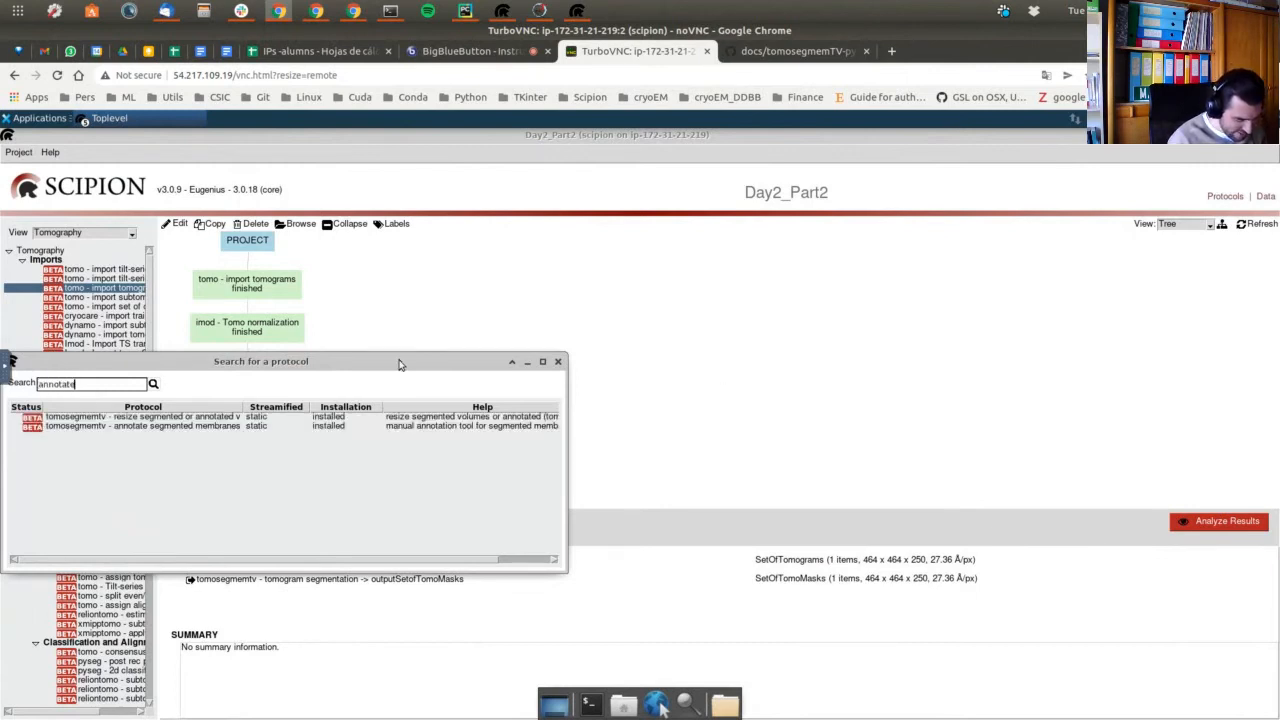
drag(400, 363, 696, 273)
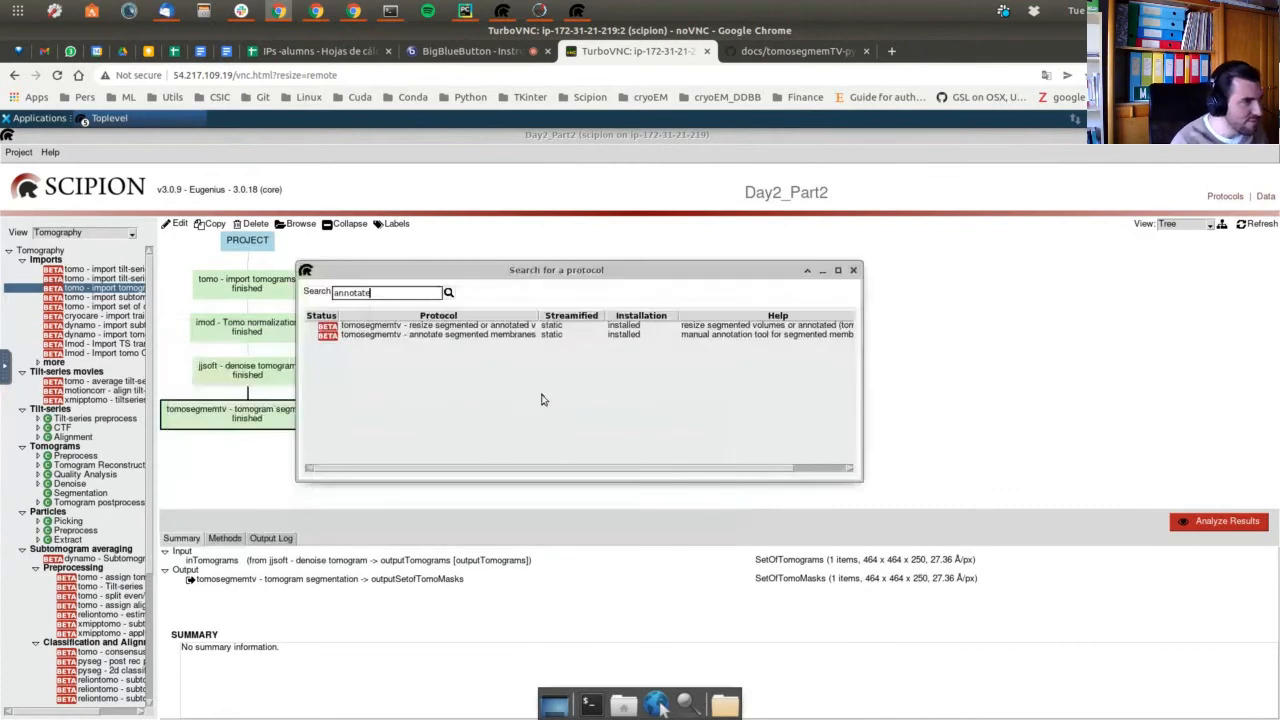
click(424, 344)
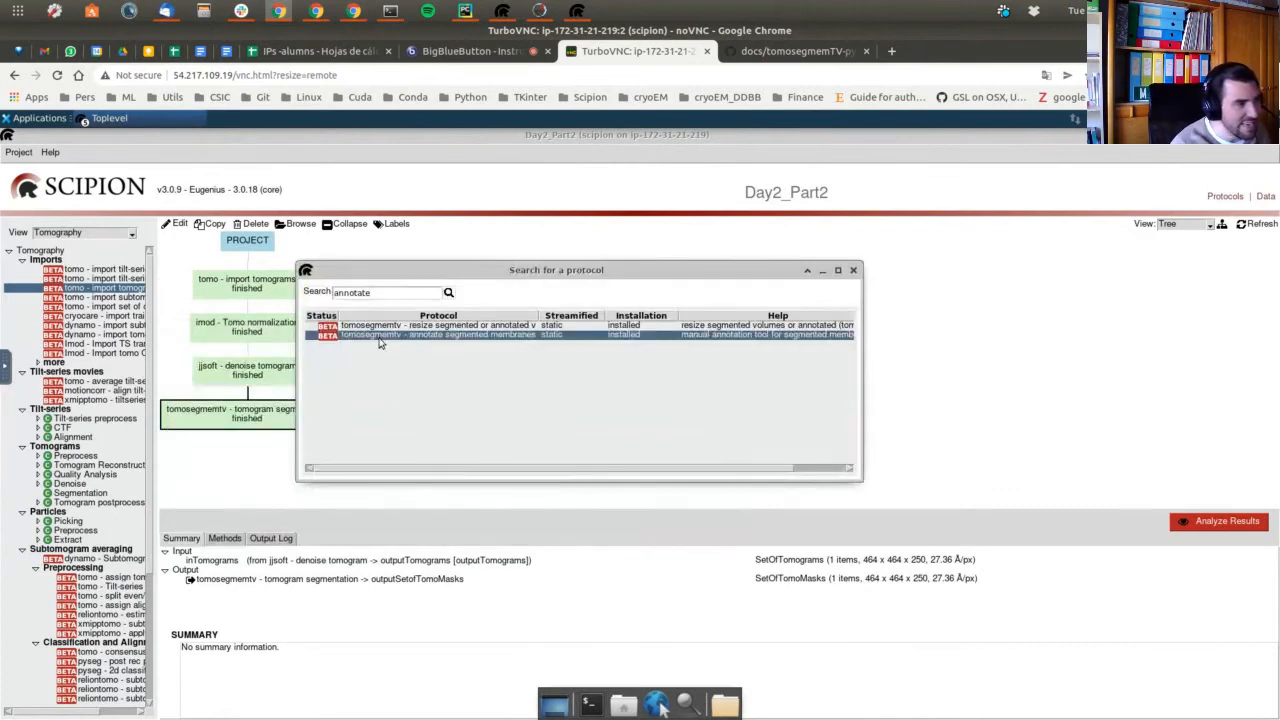
double_click(449, 338)
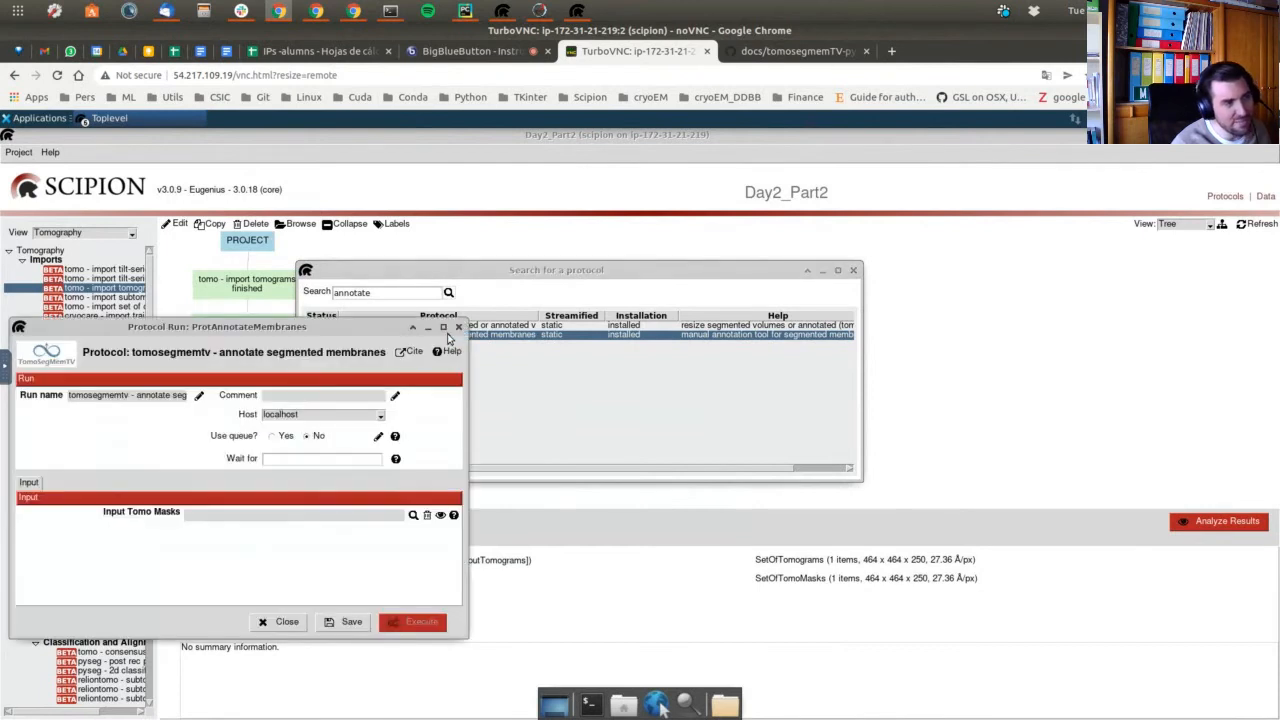
click(853, 270)
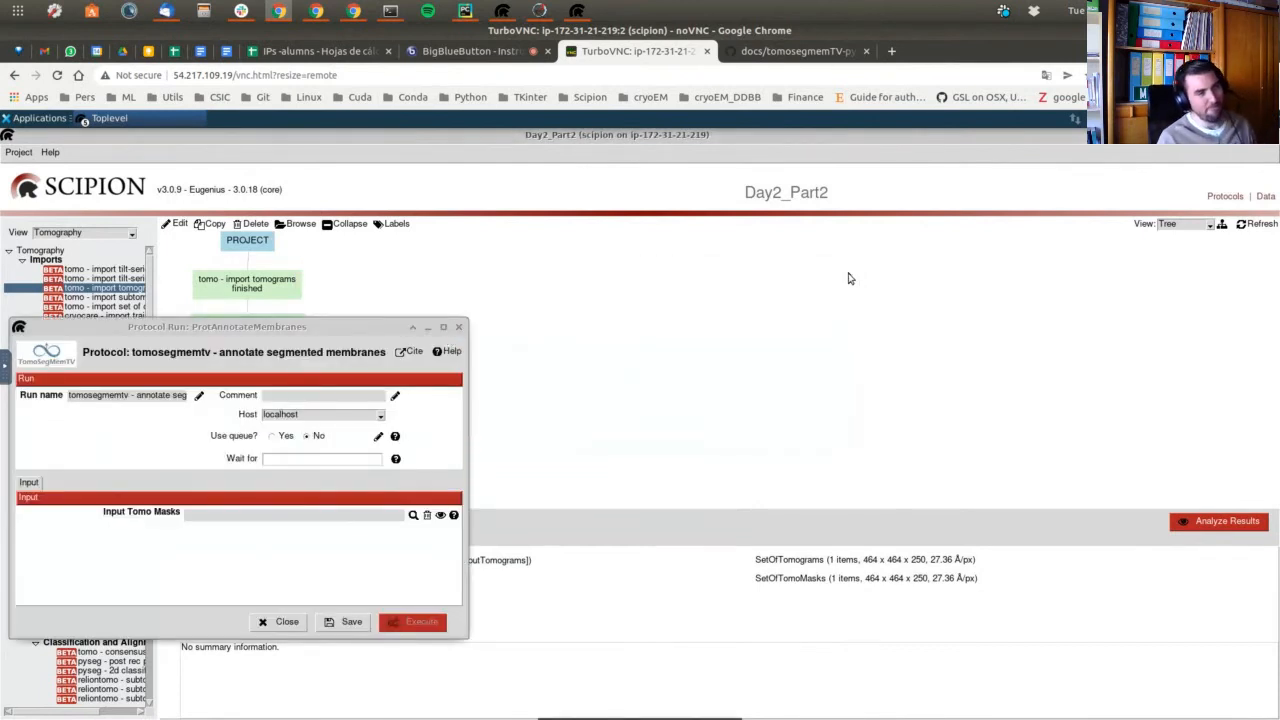
Set the Input Tomo Masks to the output of tomosegmemtv - tomogram segmentation and execute the membrane annotation protocol.
drag(365, 331, 616, 177)
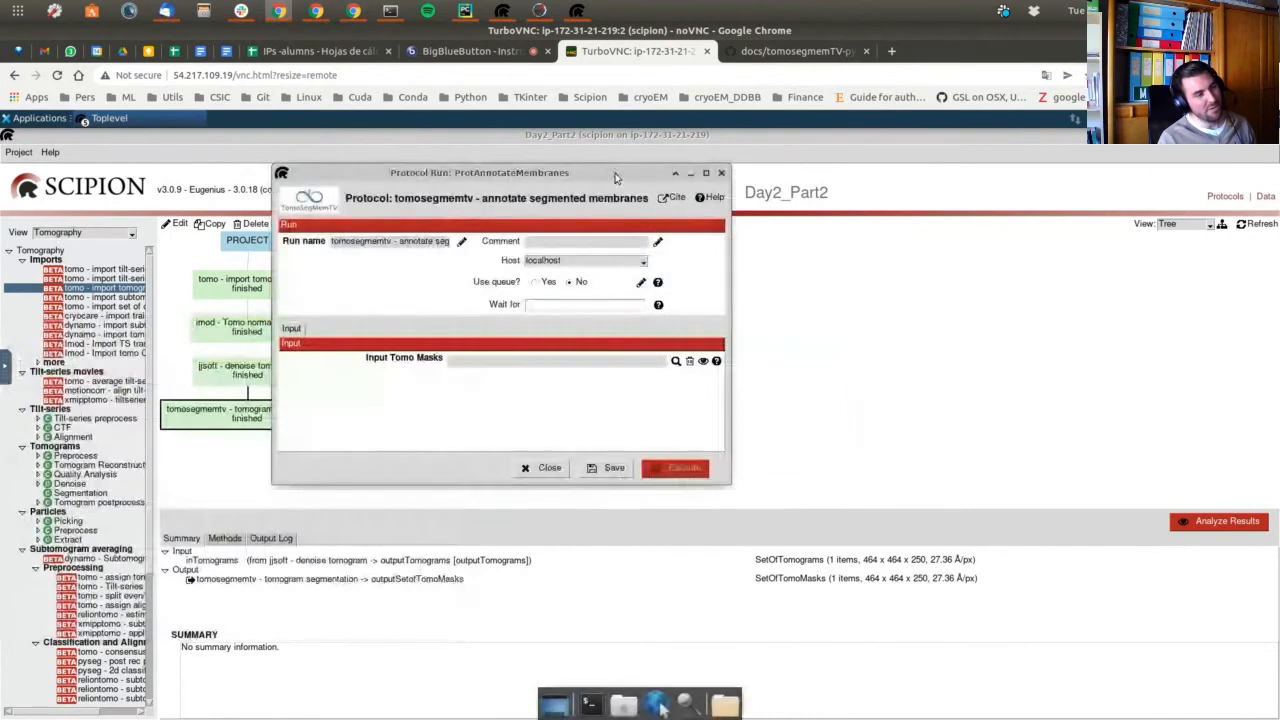
click(677, 362)
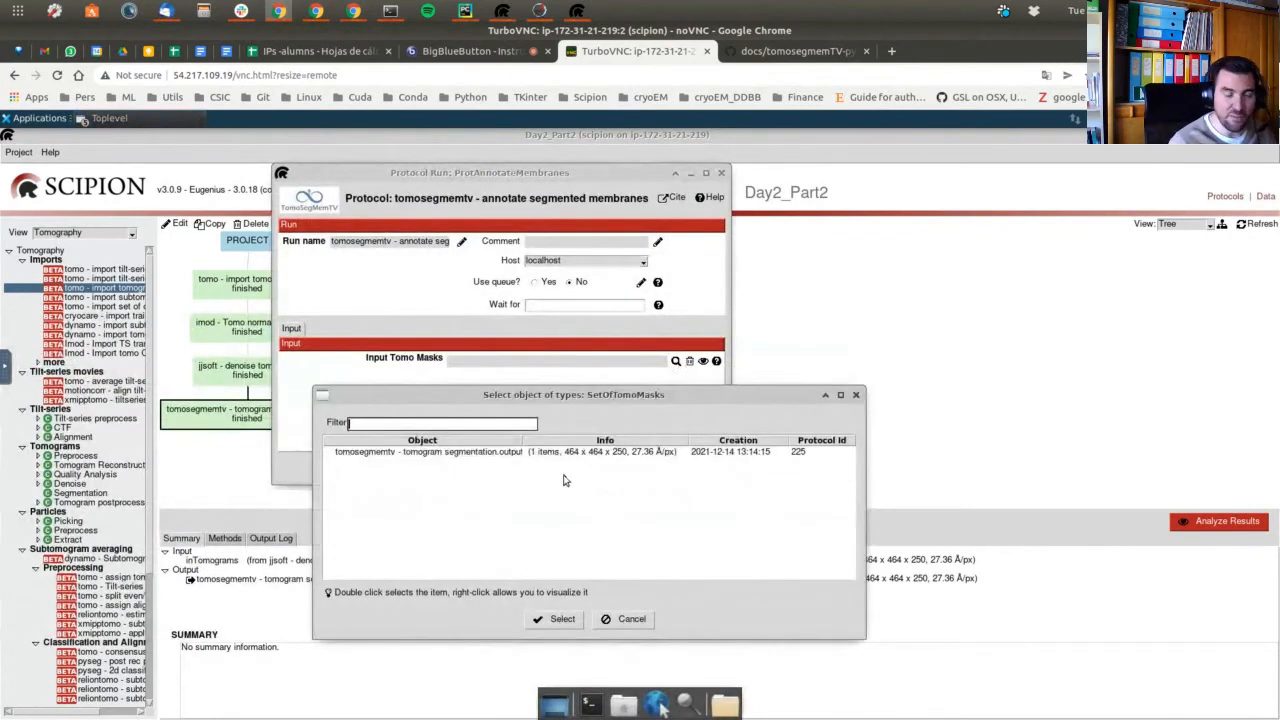
double_click(418, 455)
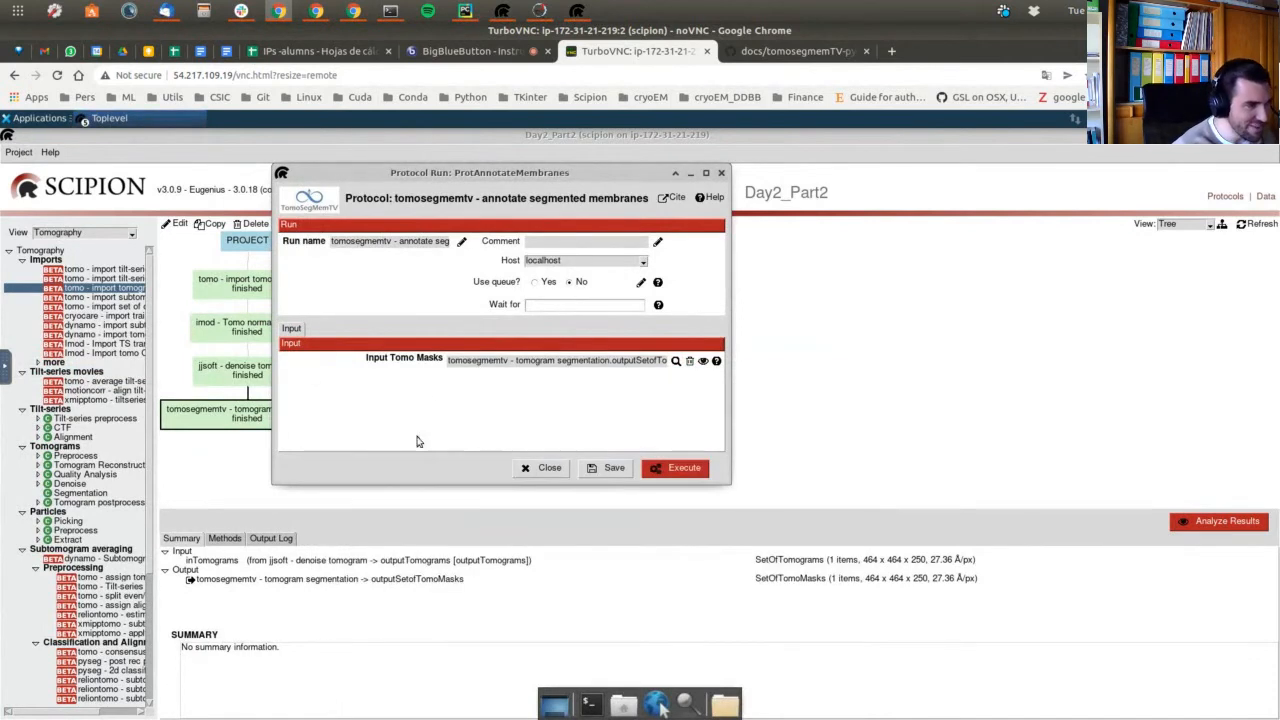
click(673, 470)
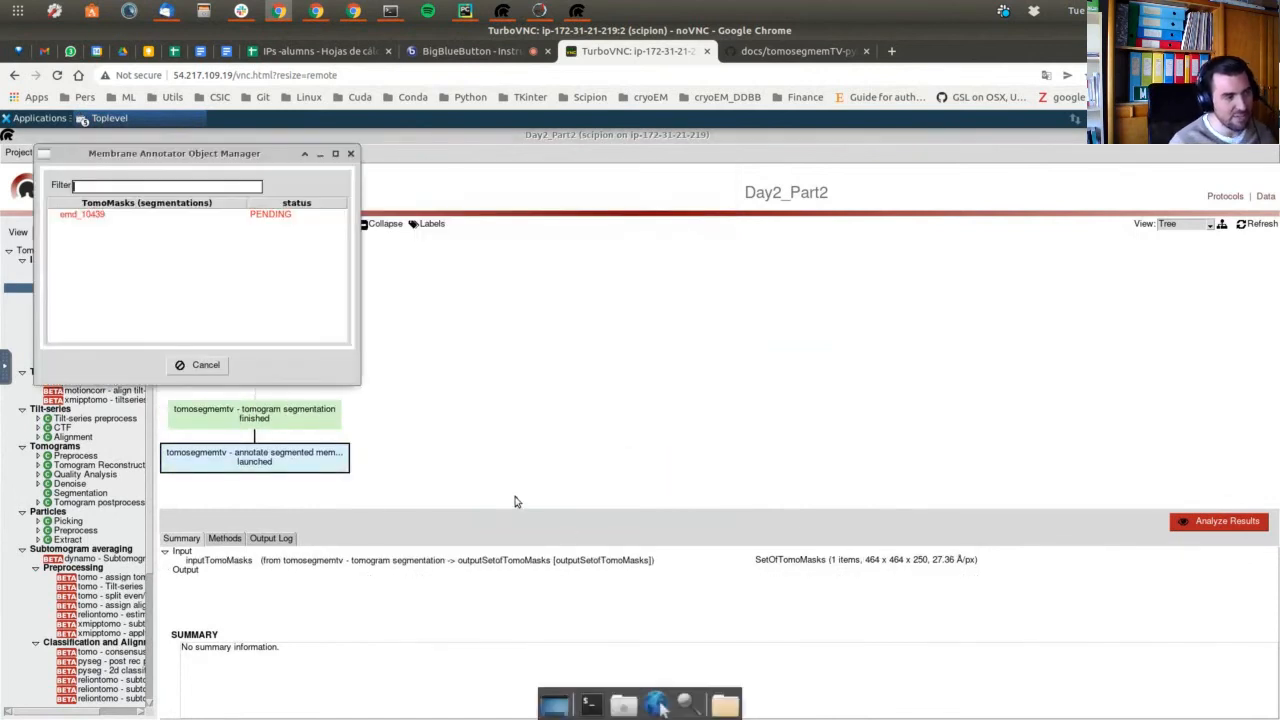
Launch the Membrane Annotator for the emd_10439 segmentation, and enlarge the annotation run's output log to inspect it.
double_click(98, 218)
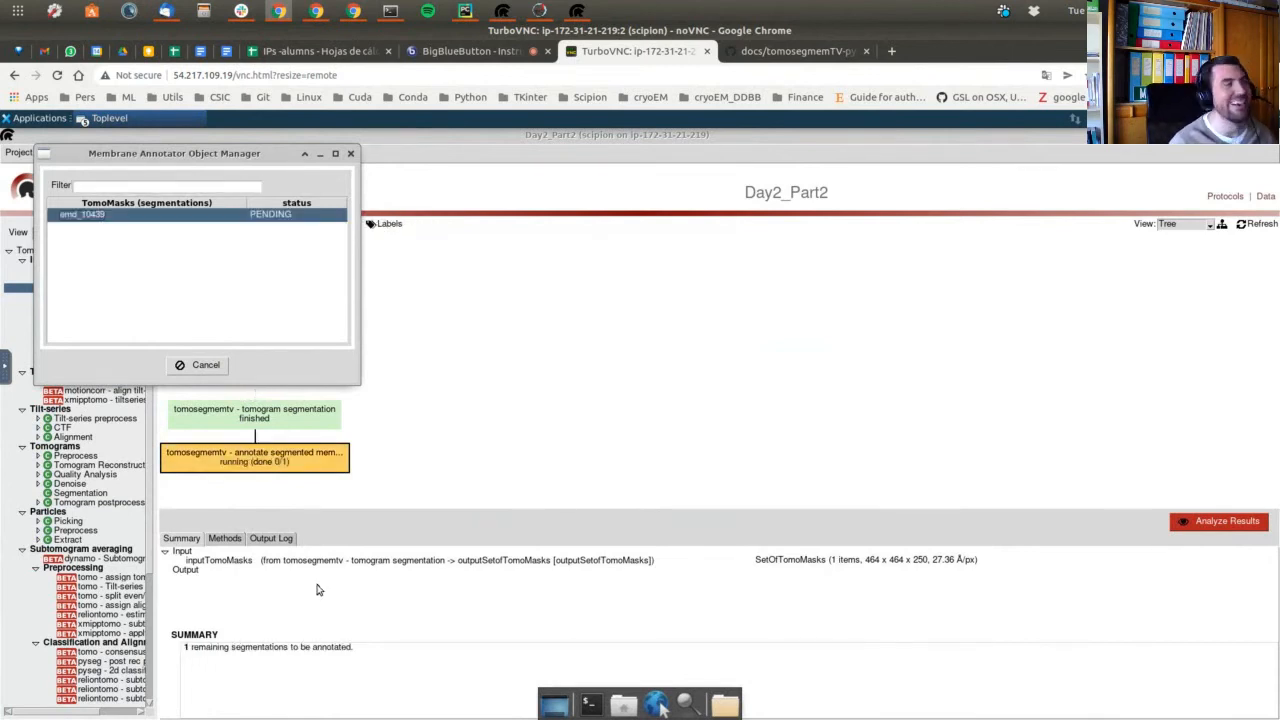
click(464, 462)
click(268, 540)
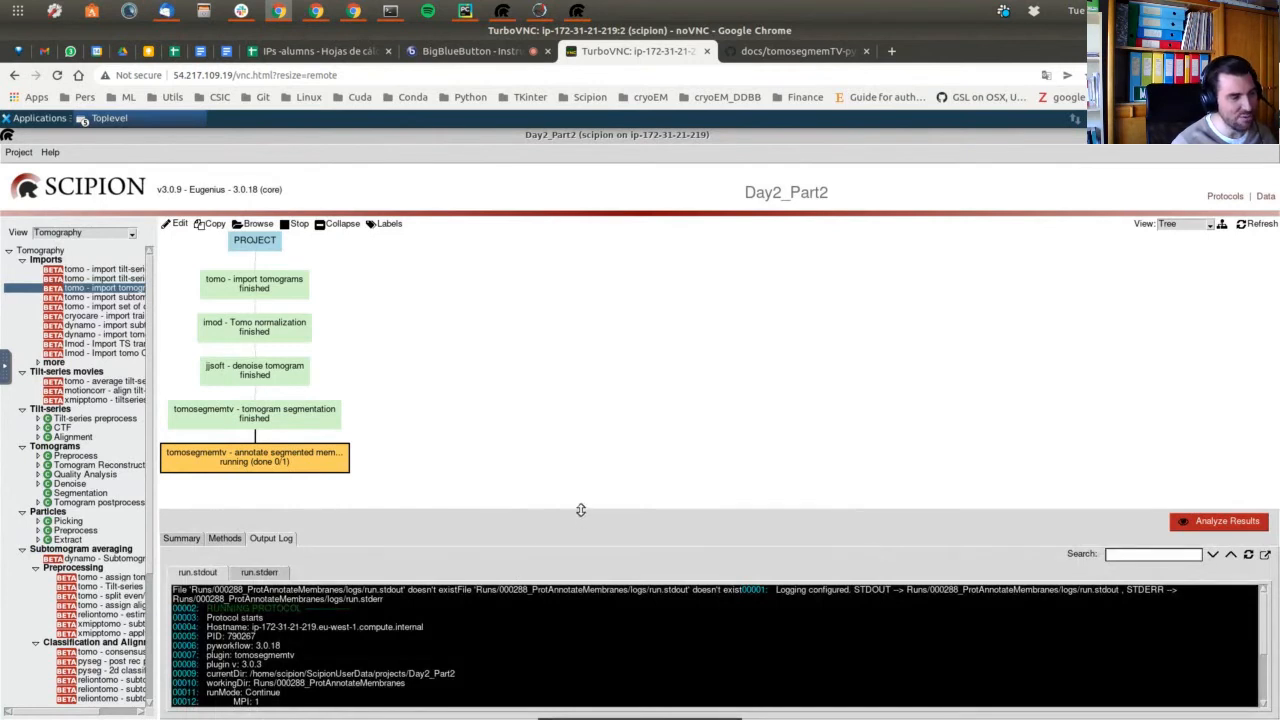
drag(579, 508, 570, 401)
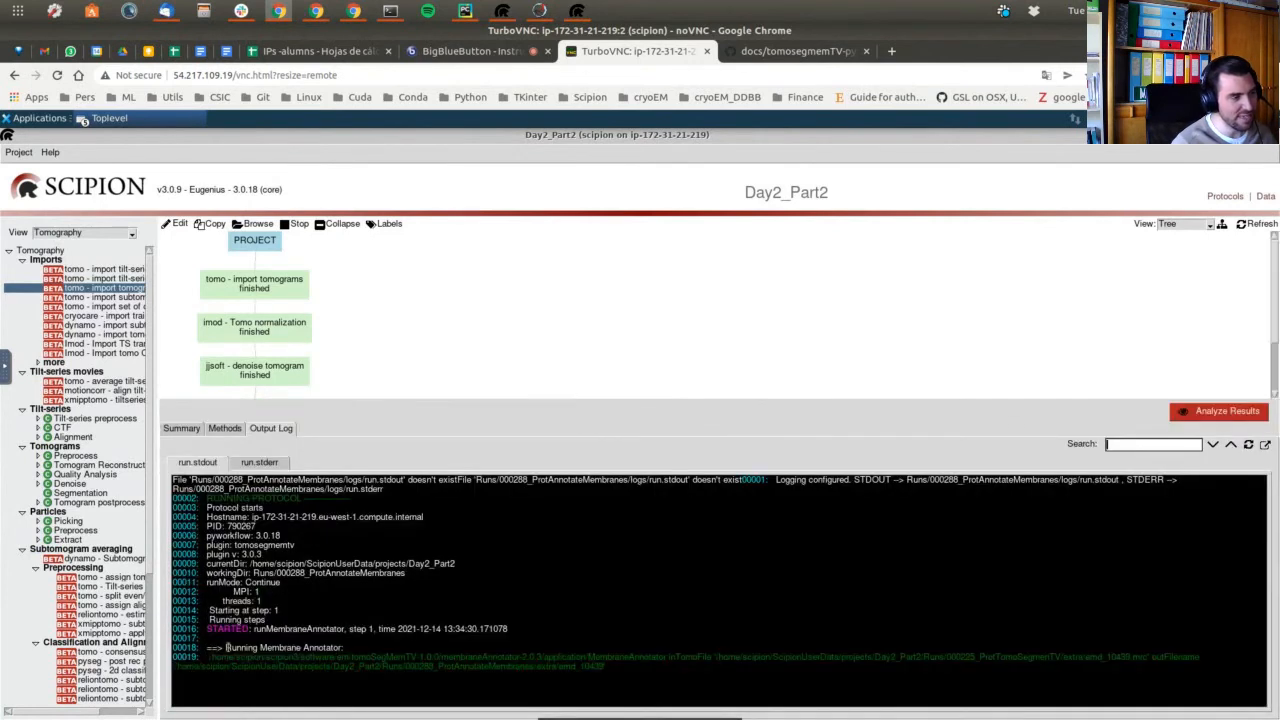
Highlight the "Running Membrane Annotator" line in the output log and enlarge the protocol tree to show the annotation run.
mouse_move(226, 648)
mouse_down()
mouse_move(354, 635)
mouse_move(358, 649)
mouse_up()
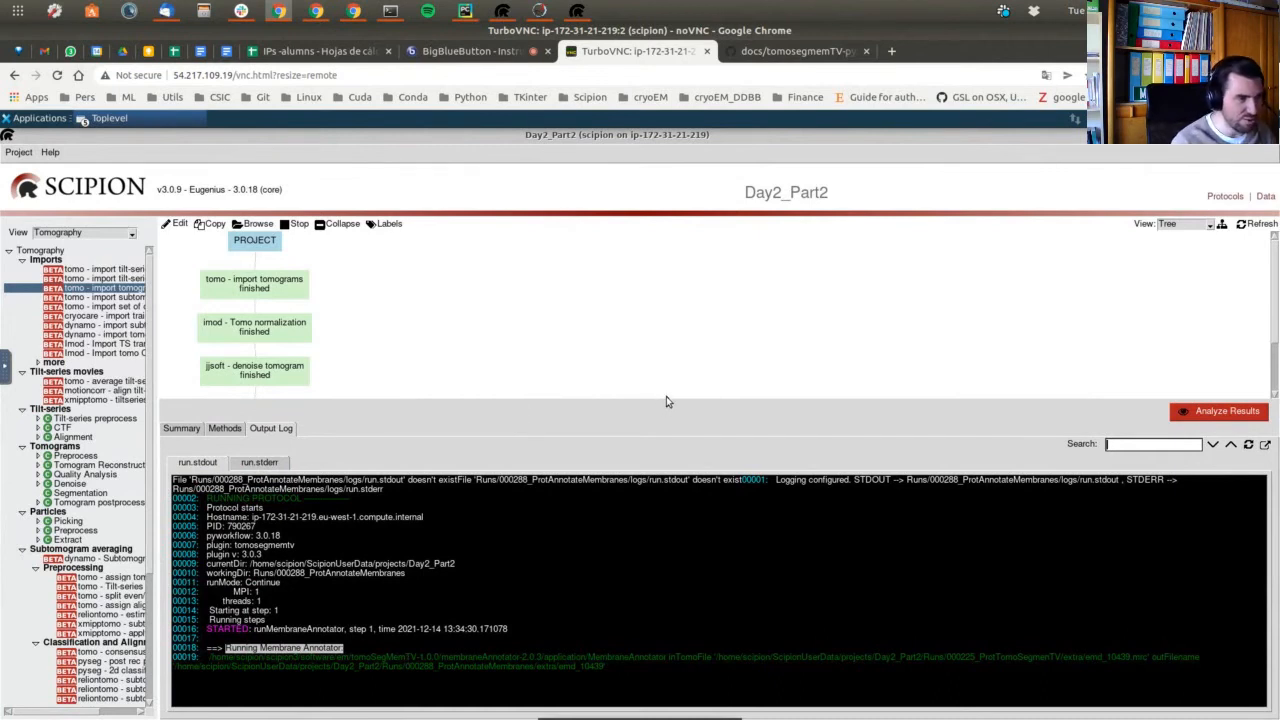
drag(667, 400, 640, 430)
scroll(626, 374, down, 1)
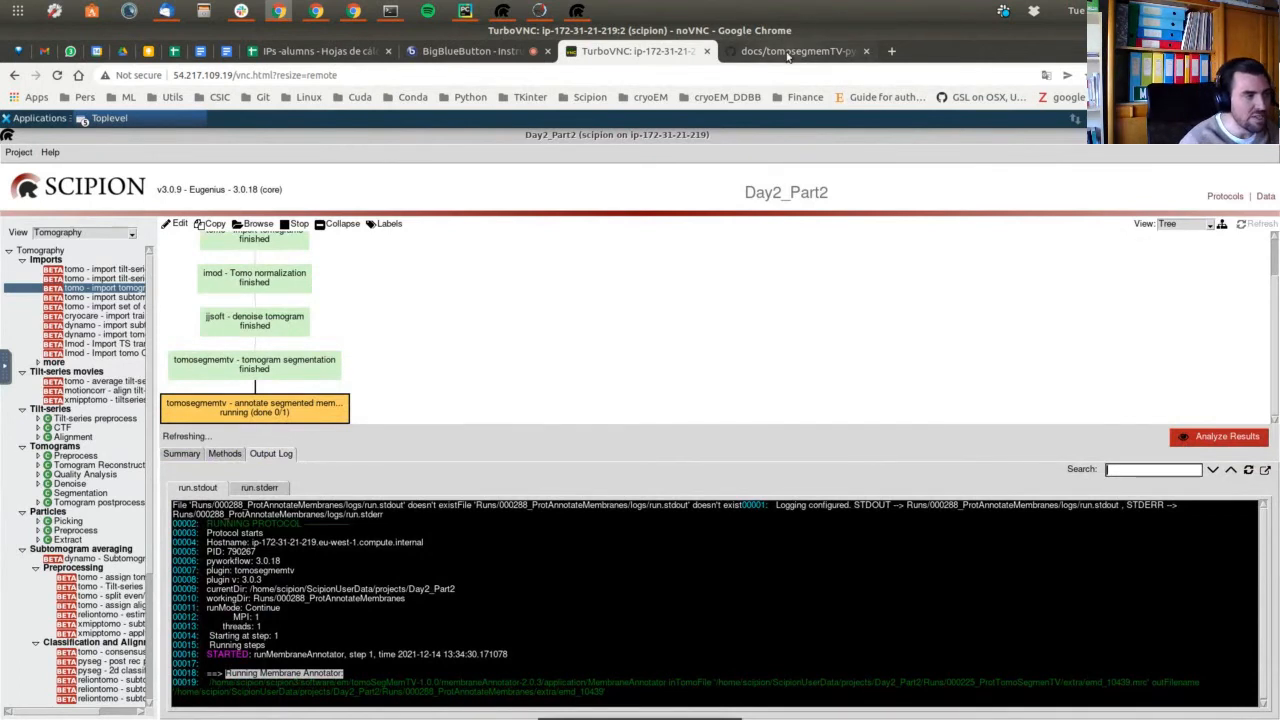
Switch to the tomosegmemTV-pySeg workflow guide and review its Membrane annotation section up to the Membrane Annotator overview figure.
click(787, 53)
scroll(835, 372, down, 5)
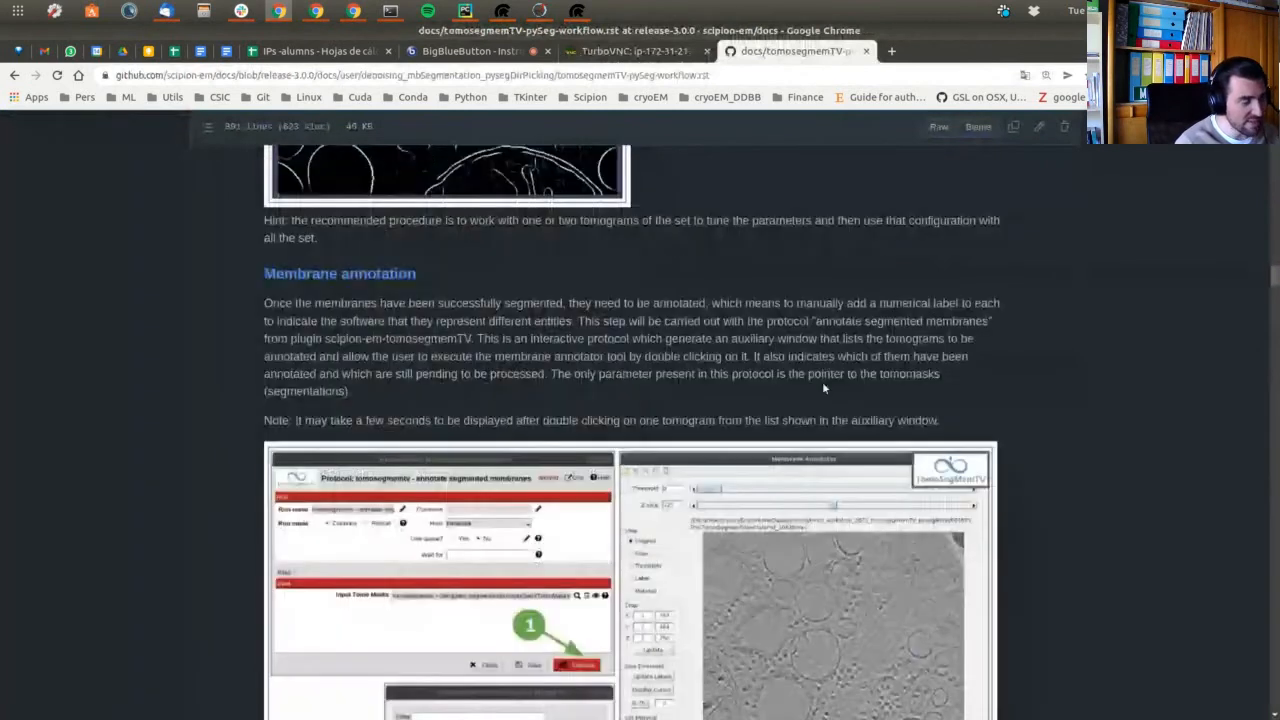
scroll(830, 390, down, 5)
scroll(840, 410, up, 6)
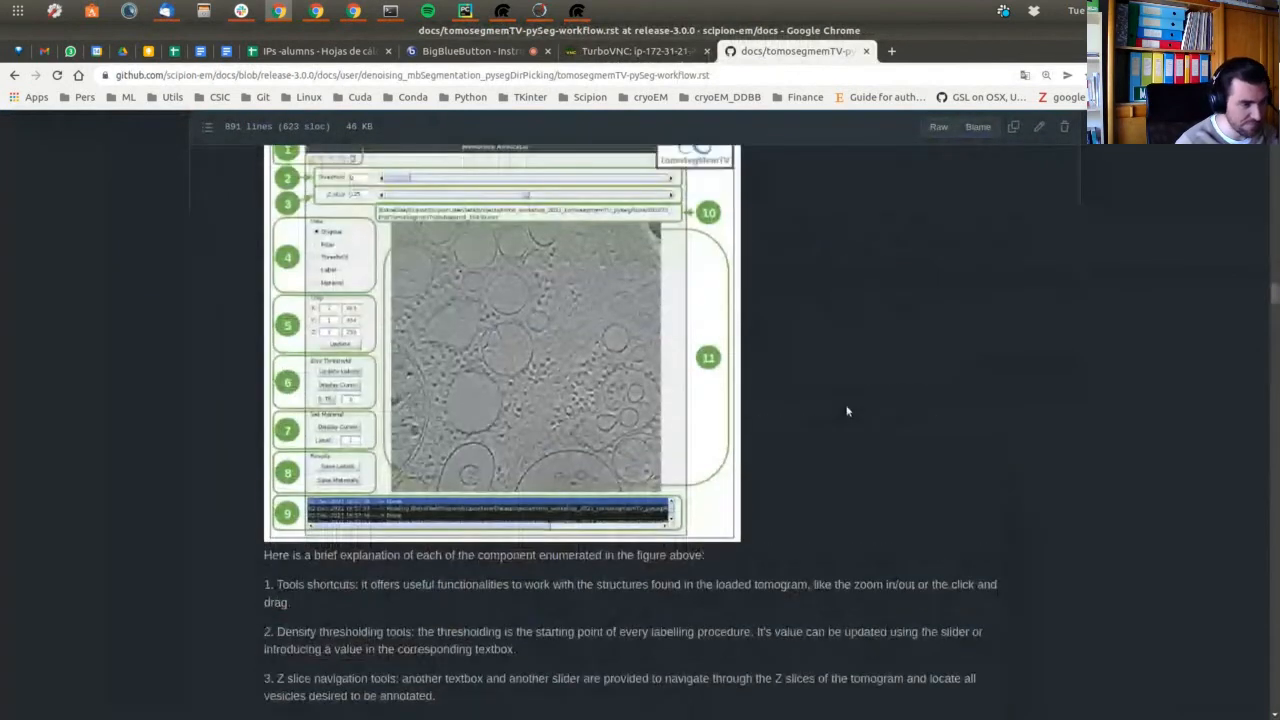
scroll(847, 428, down, 2)
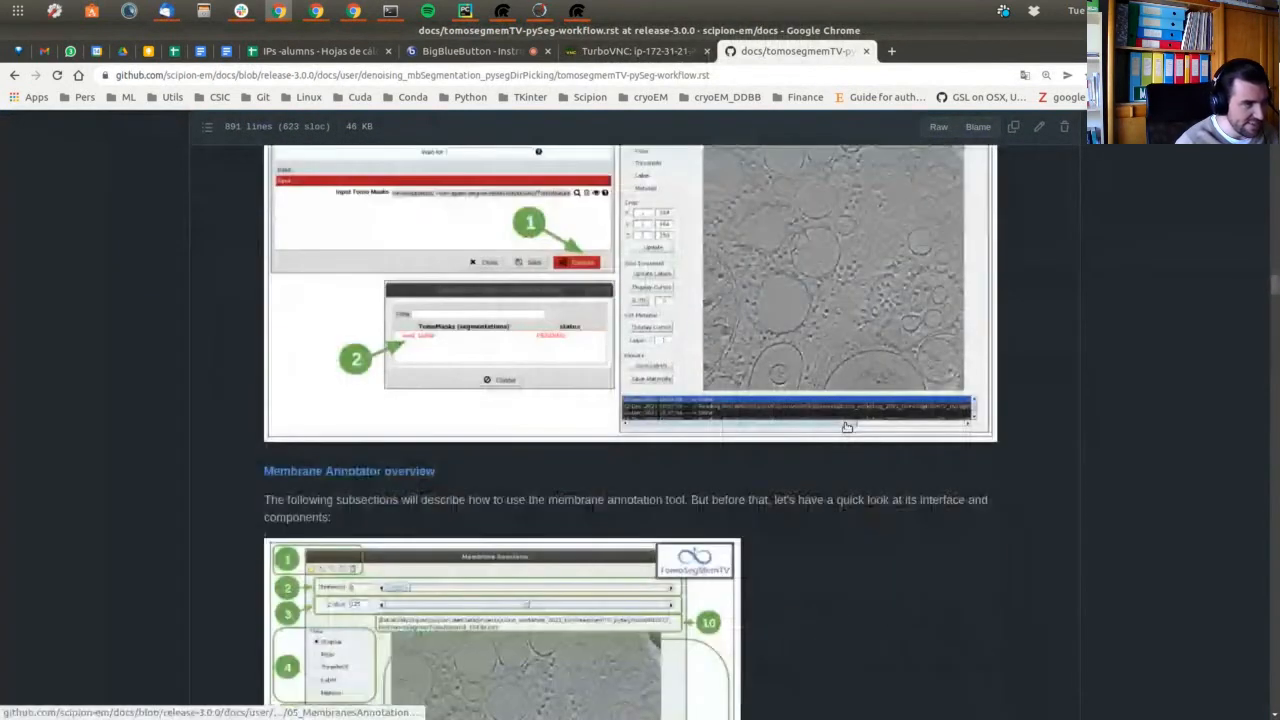
scroll(848, 439, up, 3)
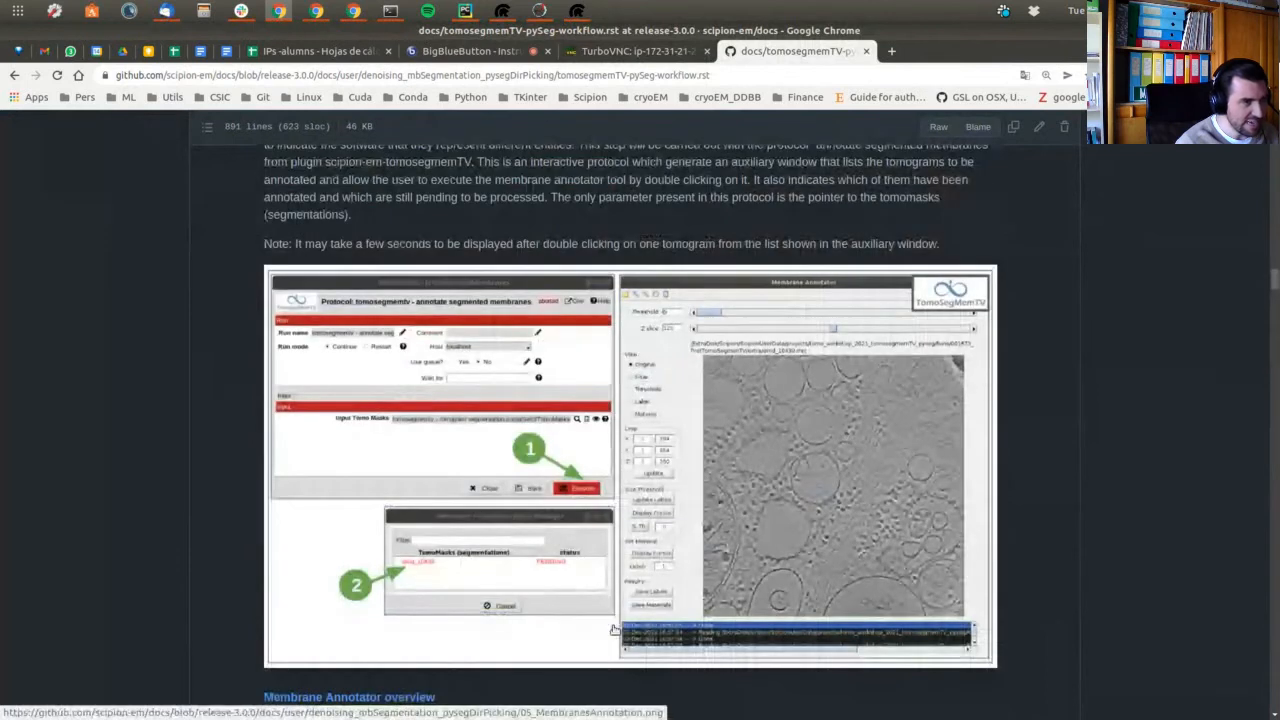
scroll(357, 418, down, 1)
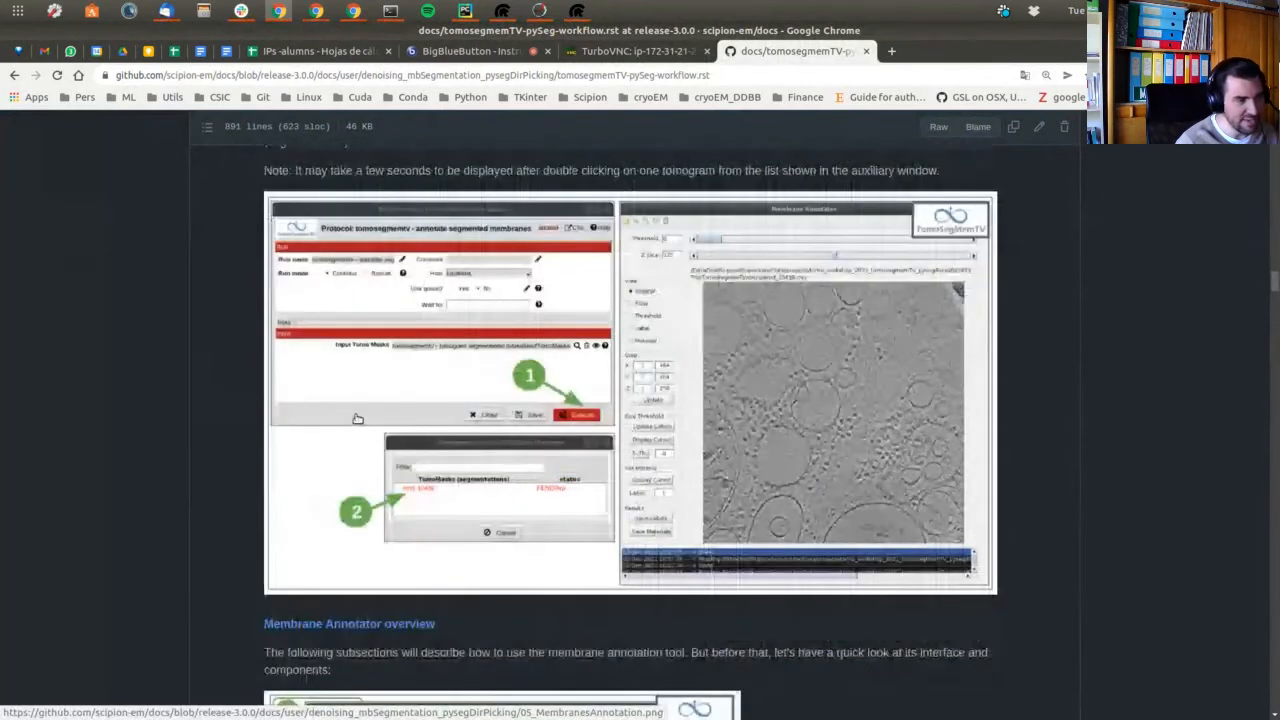
scroll(357, 418, down, 5)
scroll(355, 421, down, 2)
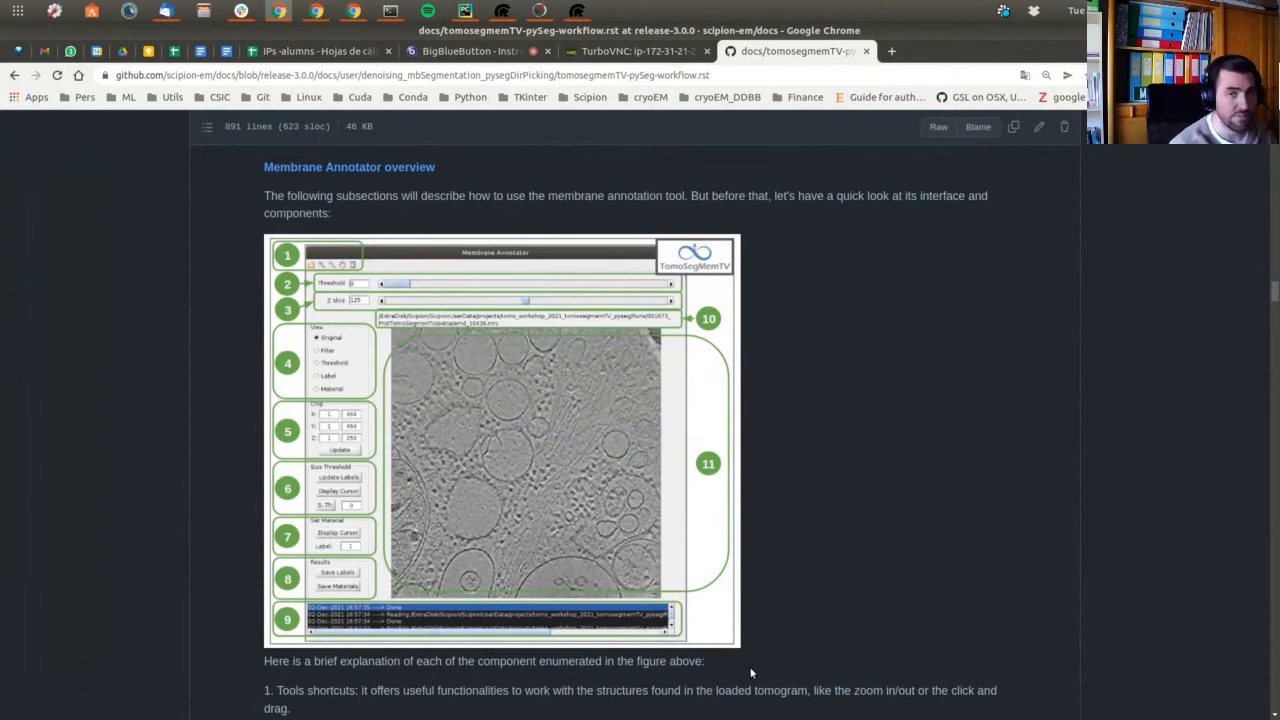
Compare the running Membrane Annotator window with the annotation figure in the workflow guide, and reposition the annotator window.
click(640, 52)
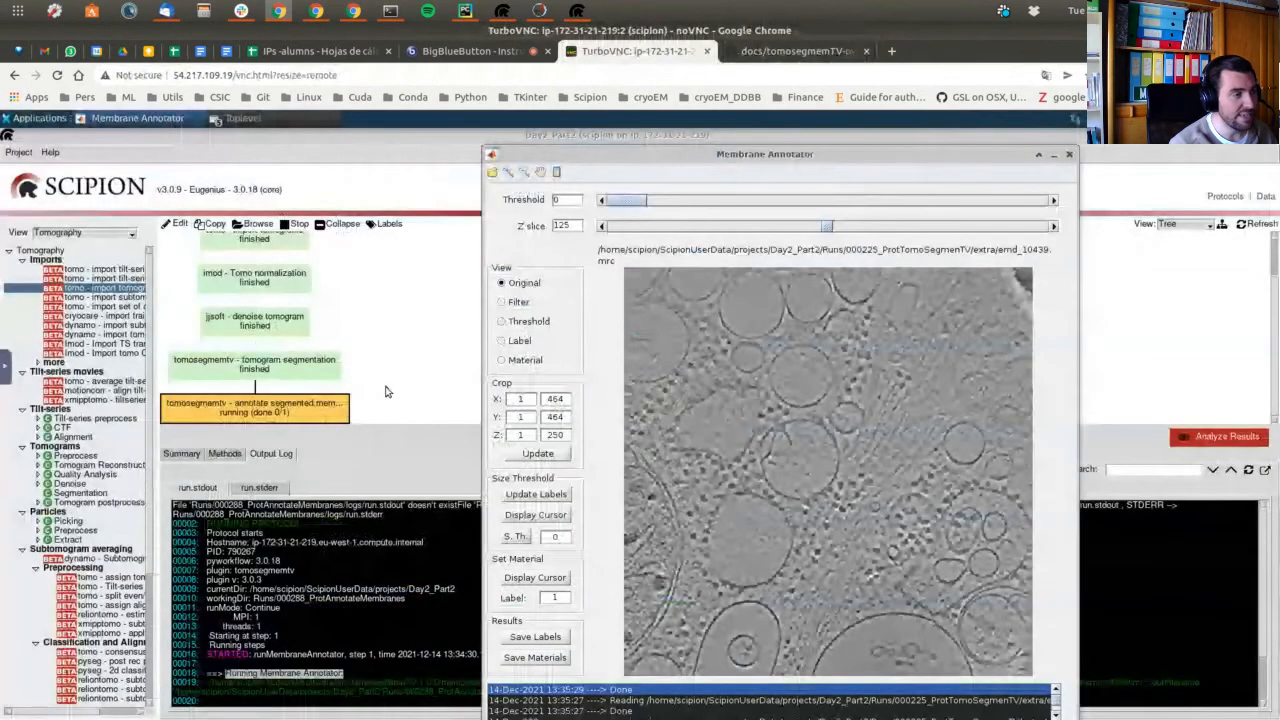
click(754, 52)
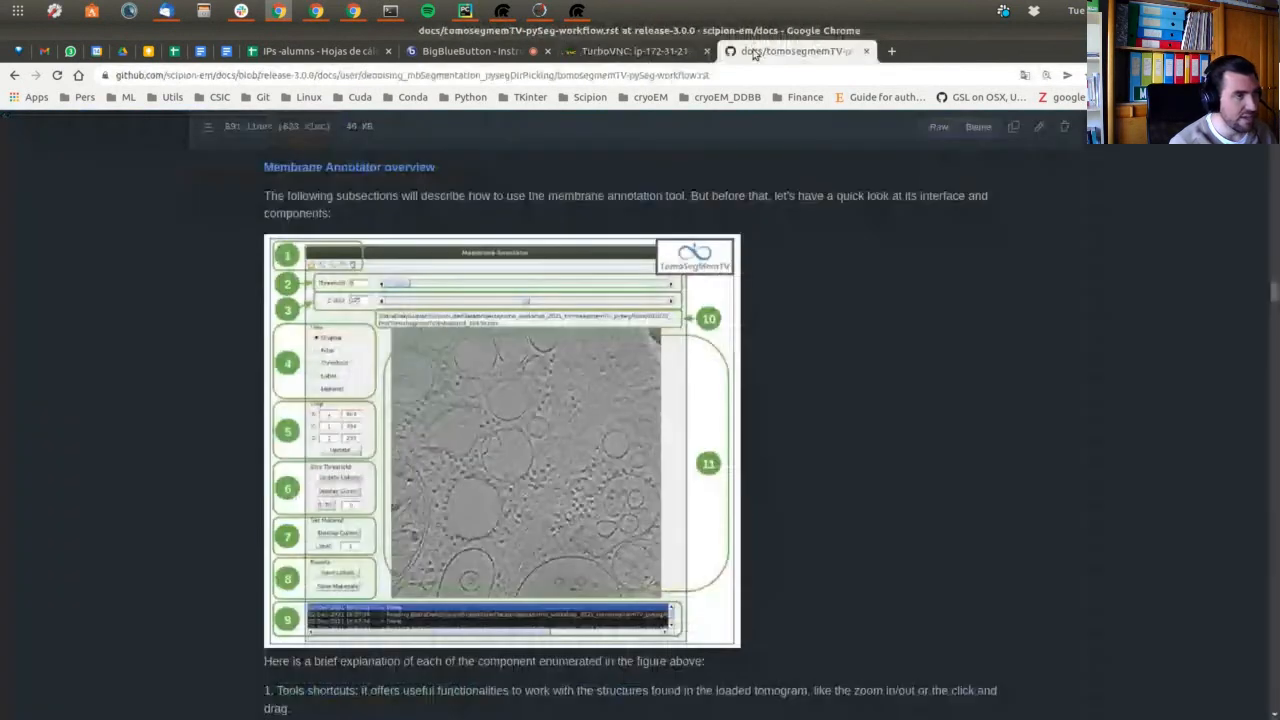
scroll(508, 471, up, 5)
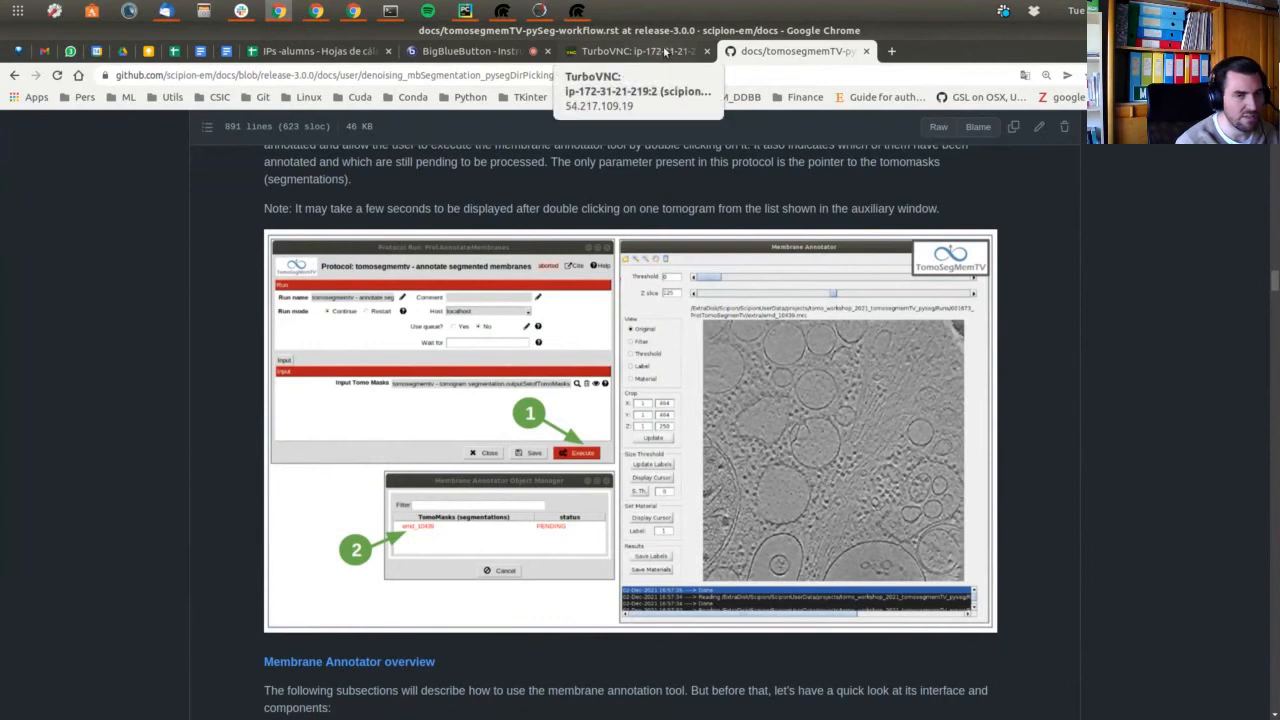
click(628, 58)
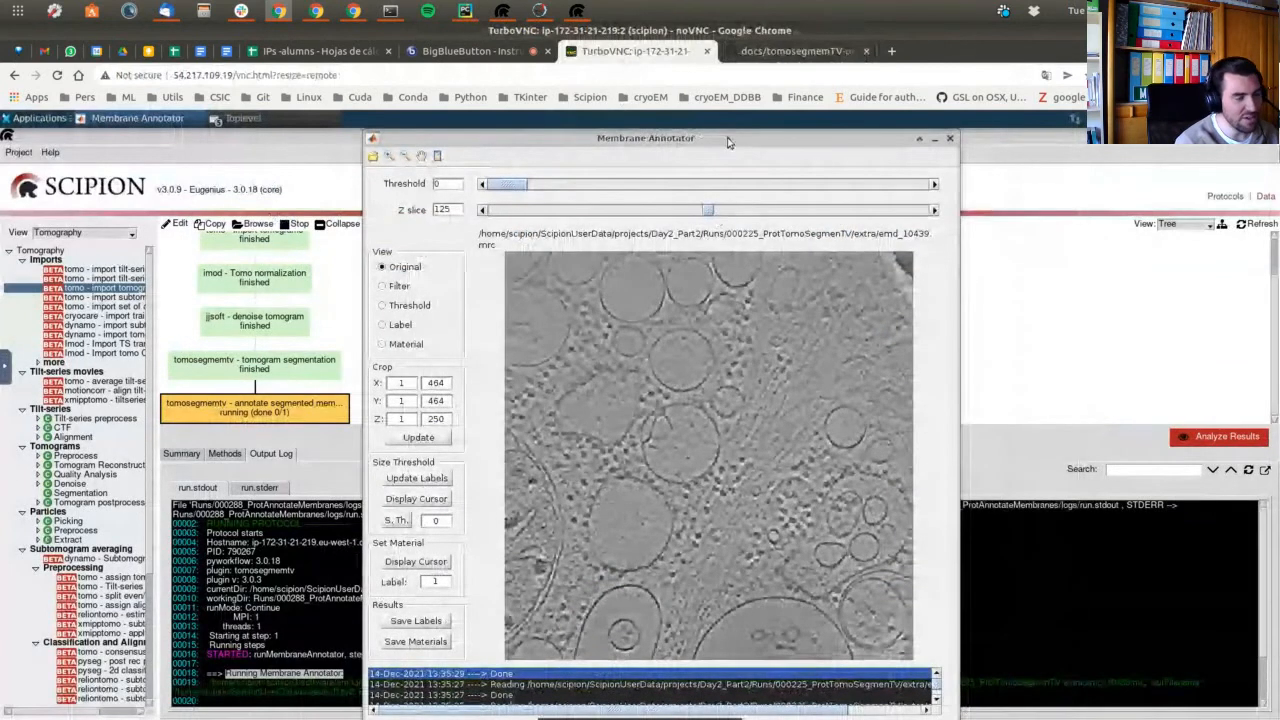
click(766, 55)
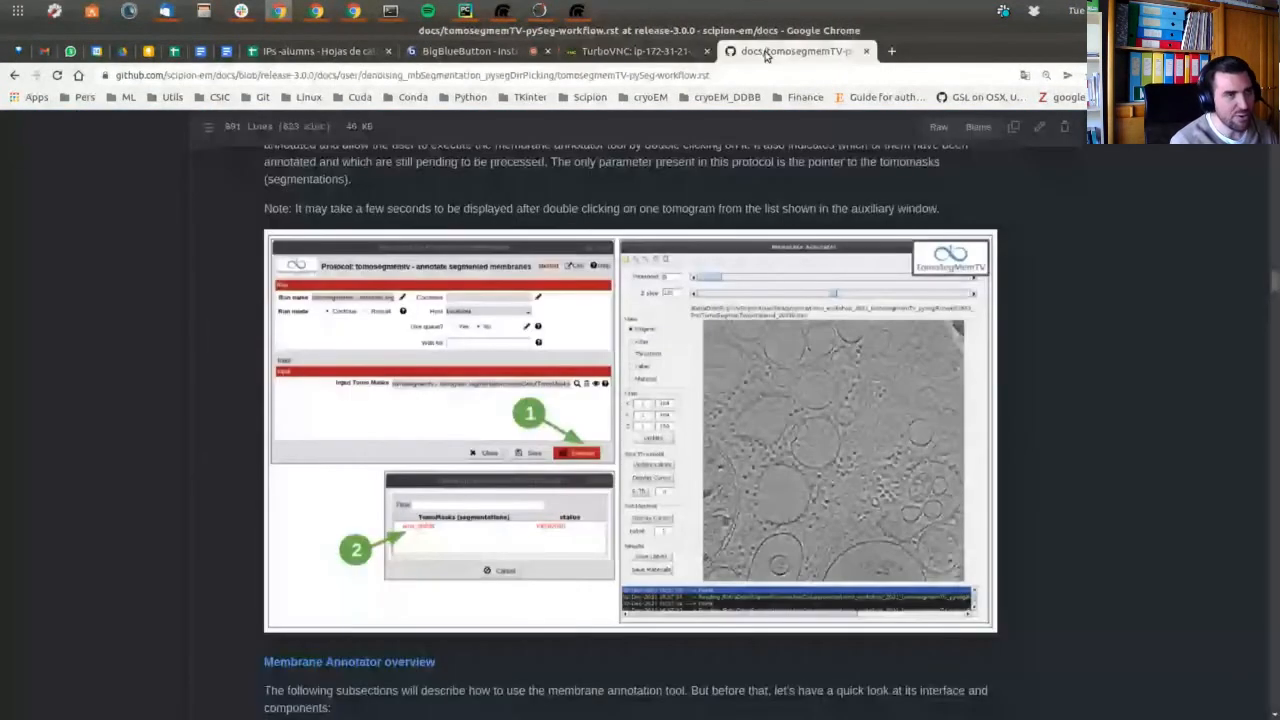
Read the guide's explanation of the Membrane Annotator components and the Target vesicles section with the three vesicles to annotate.
scroll(225, 488, down, 5)
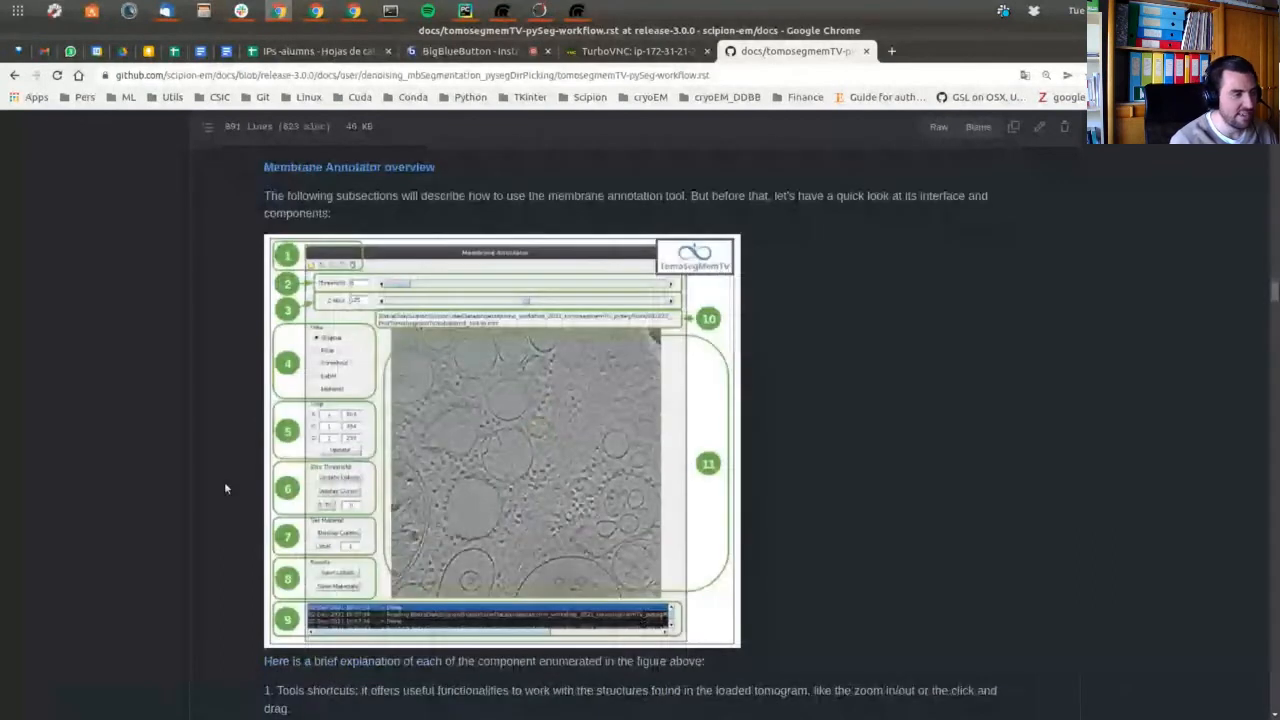
scroll(262, 465, down, 1)
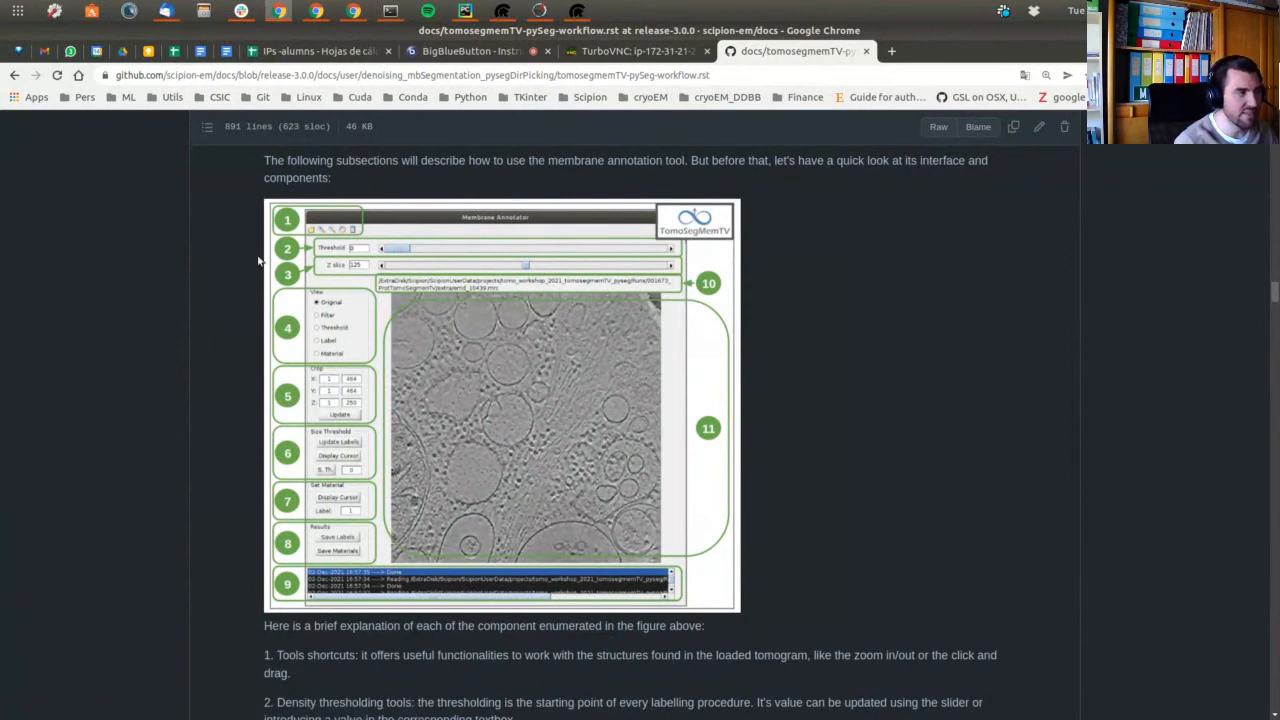
scroll(229, 345, down, 2)
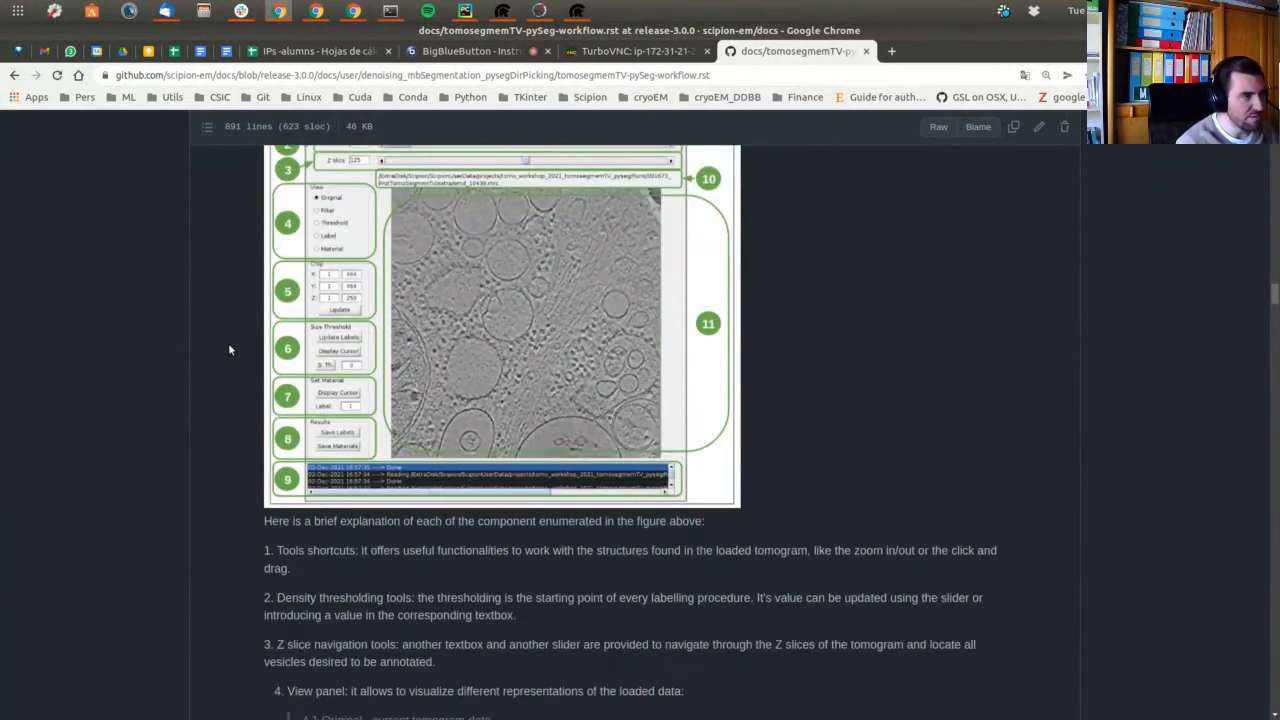
scroll(404, 309, down, 10)
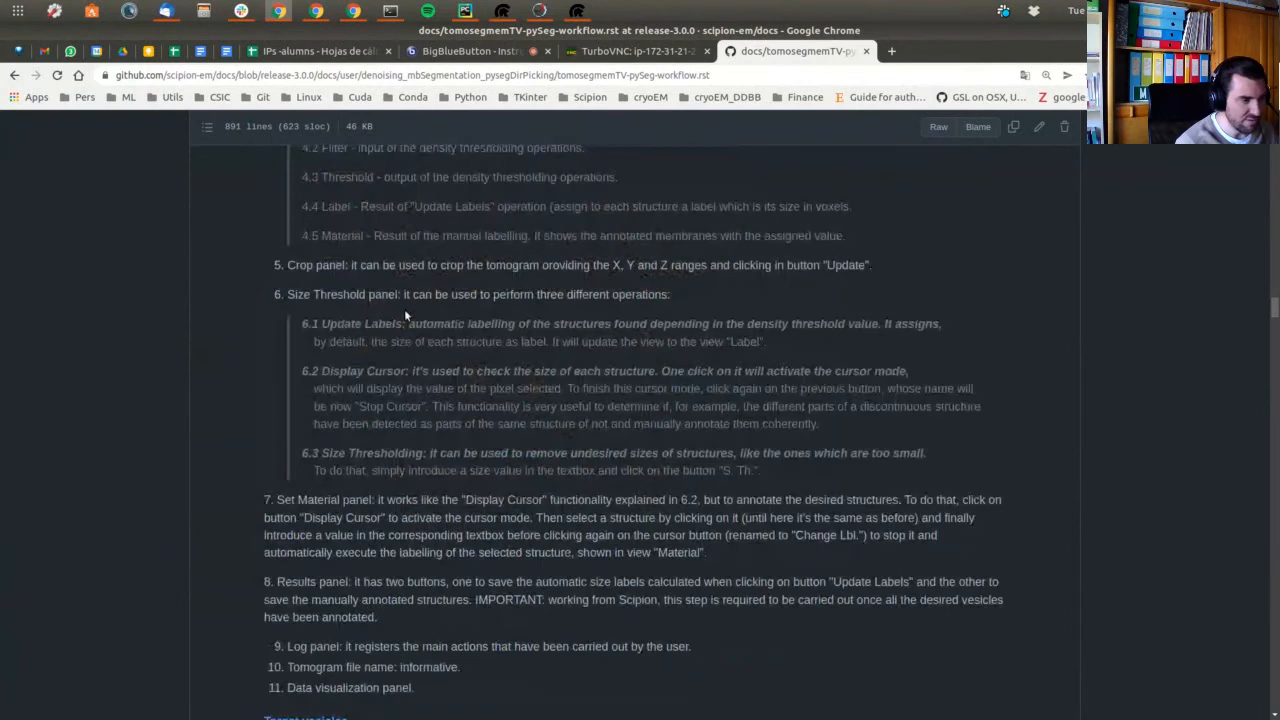
scroll(405, 316, down, 6)
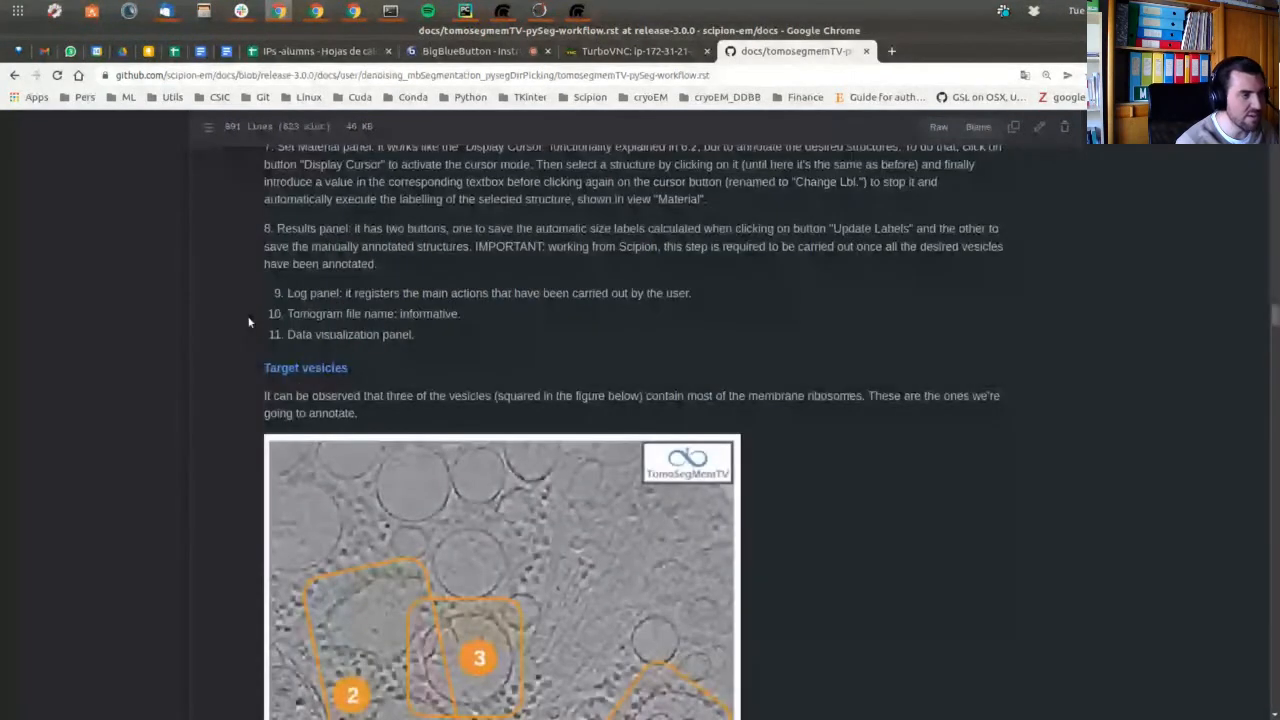
scroll(249, 322, down, 1)
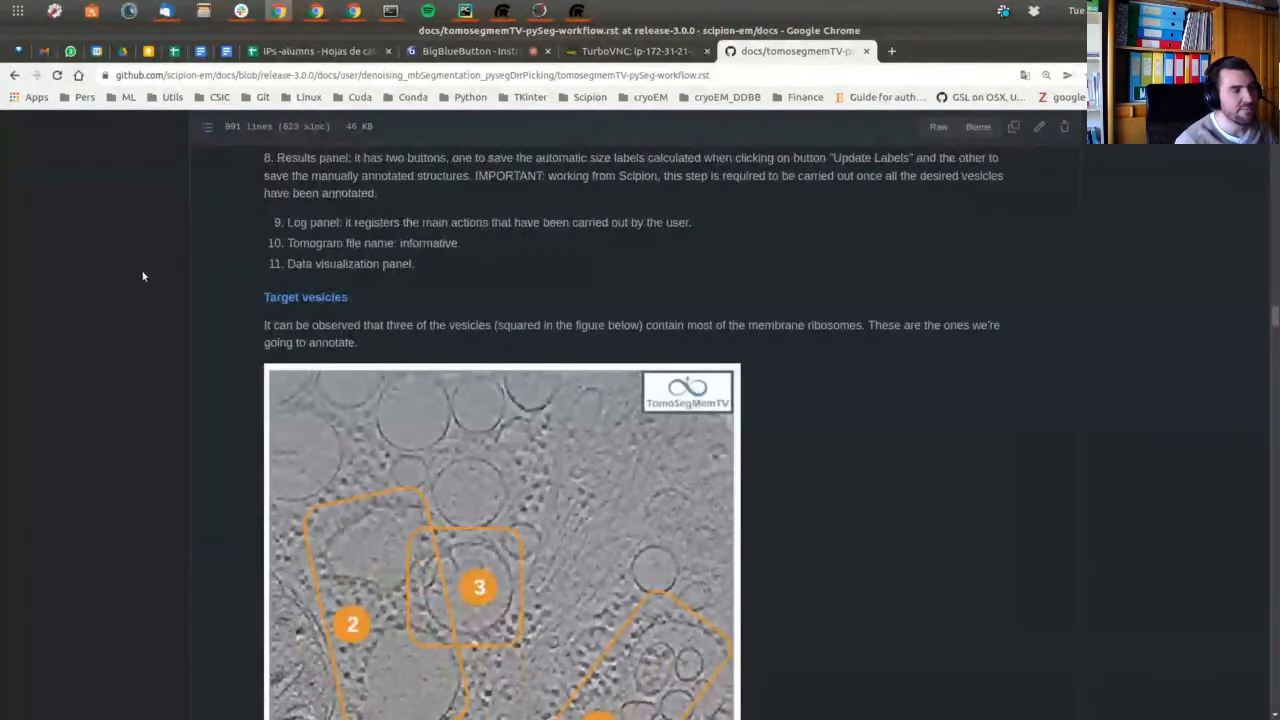
scroll(143, 279, down, 2)
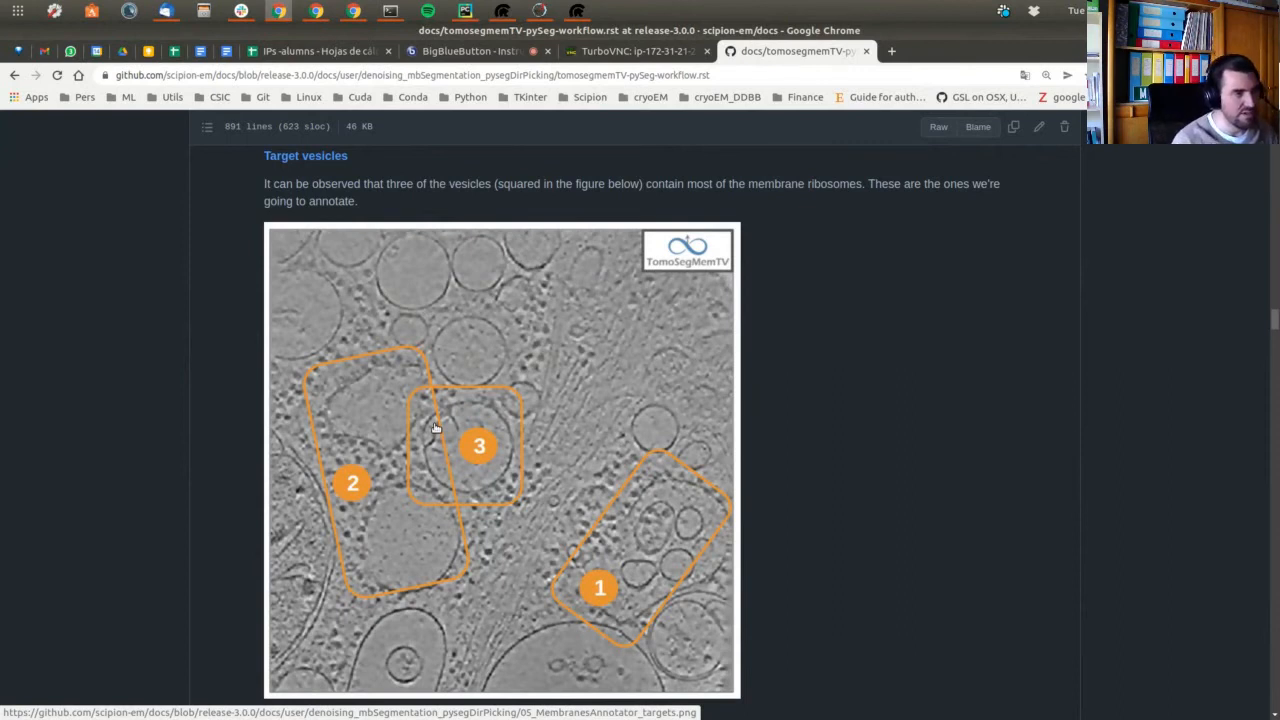
In the Membrane Annotator, set the Z slice to 120 and the density threshold to 0.05.
click(612, 51)
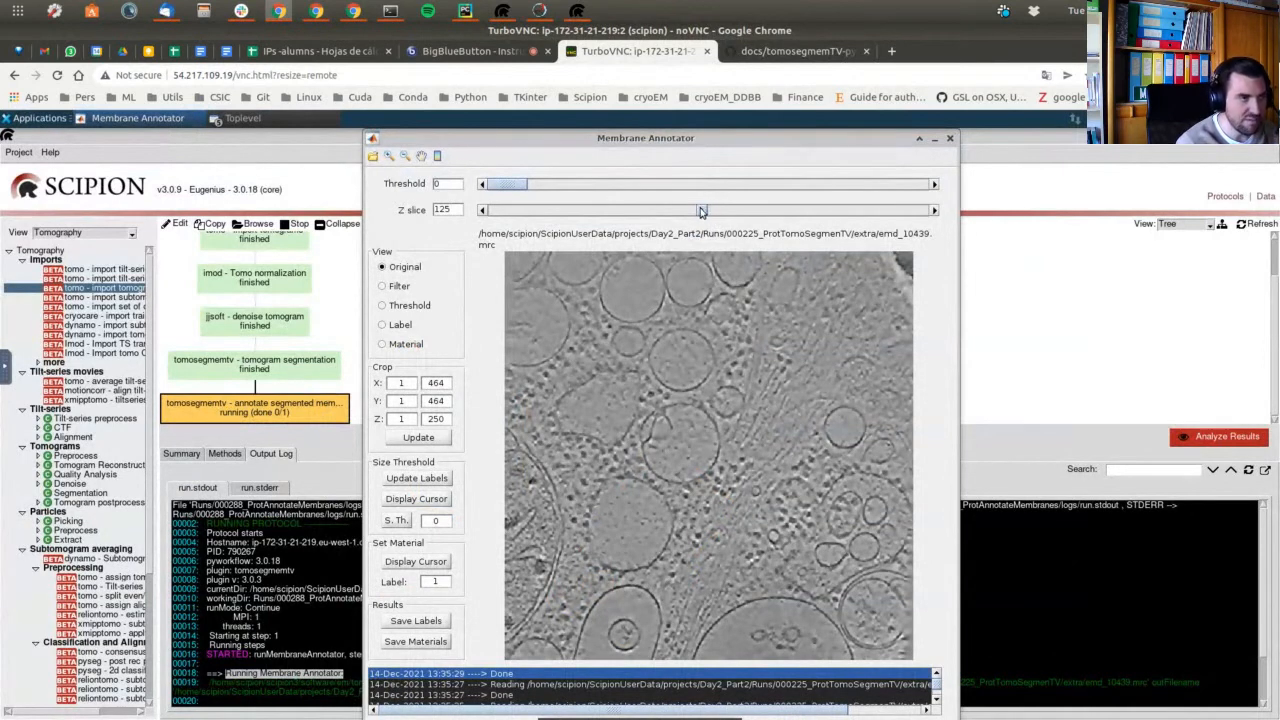
mouse_move(701, 211)
mouse_down()
mouse_move(678, 211)
mouse_move(729, 219)
mouse_move(699, 213)
mouse_up()
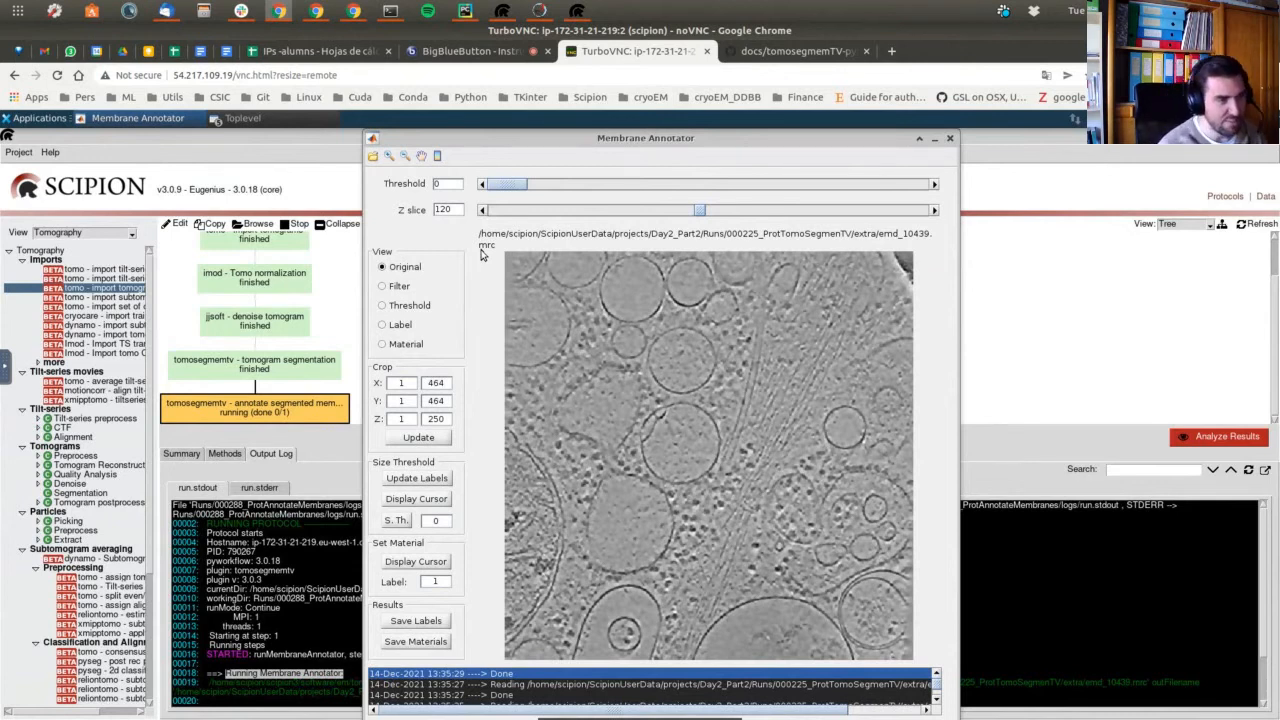
drag(490, 184, 521, 191)
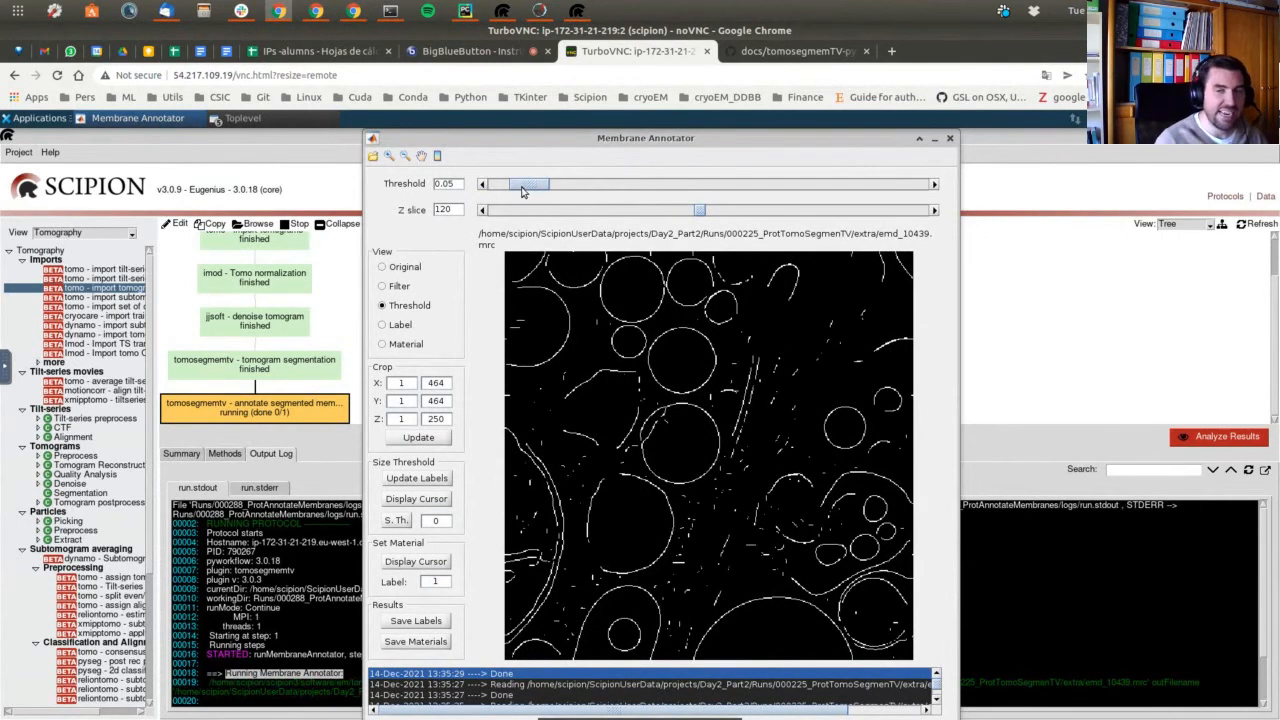
mouse_move(521, 191)
mouse_down()
mouse_move(571, 191)
mouse_move(540, 191)
mouse_up()
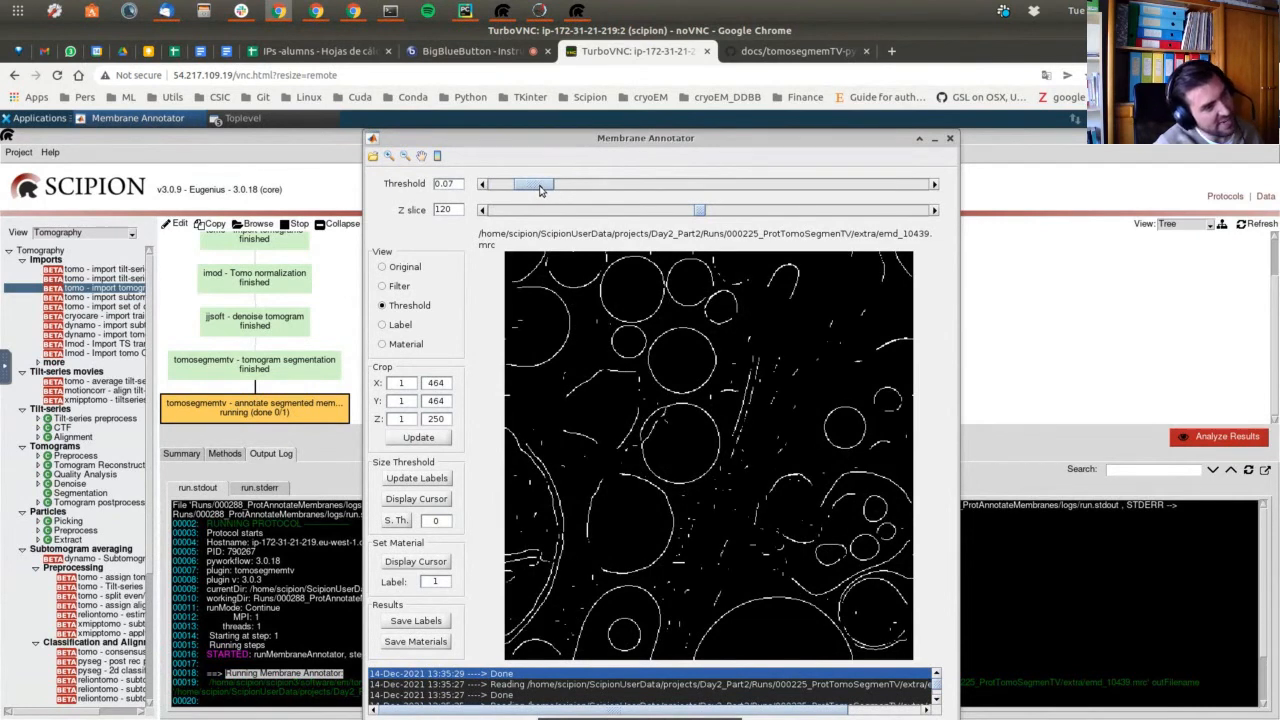
drag(540, 190, 534, 191)
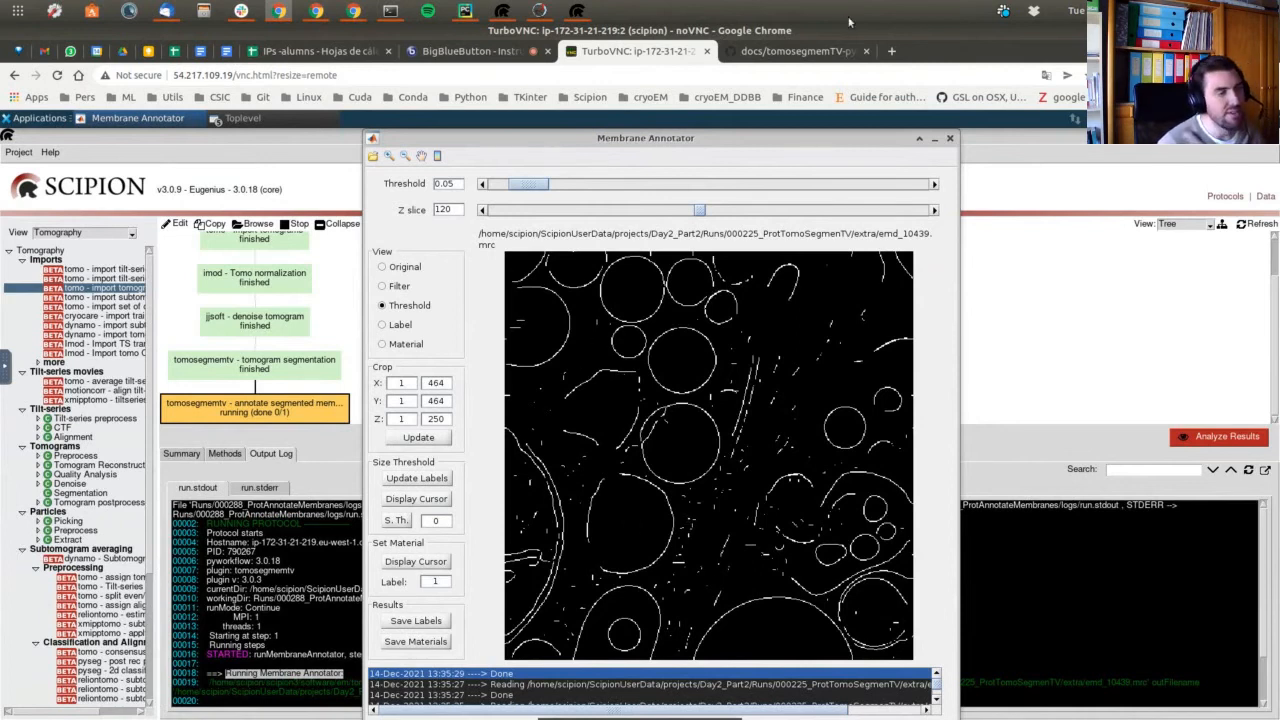
Check the density threshold recommended in the workflow guide against the Membrane Annotator setting, and read the instructions for updating the labels.
click(792, 51)
scroll(700, 420, down, 1)
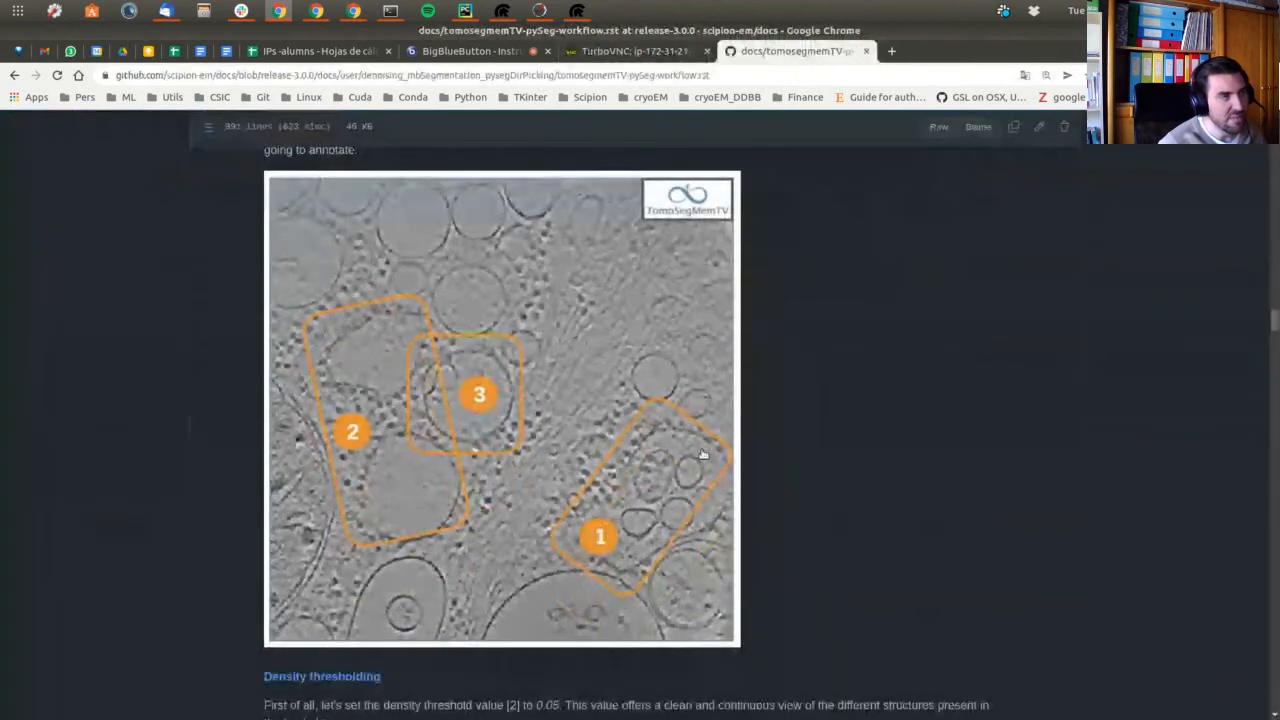
scroll(703, 455, up, 2)
scroll(703, 452, down, 5)
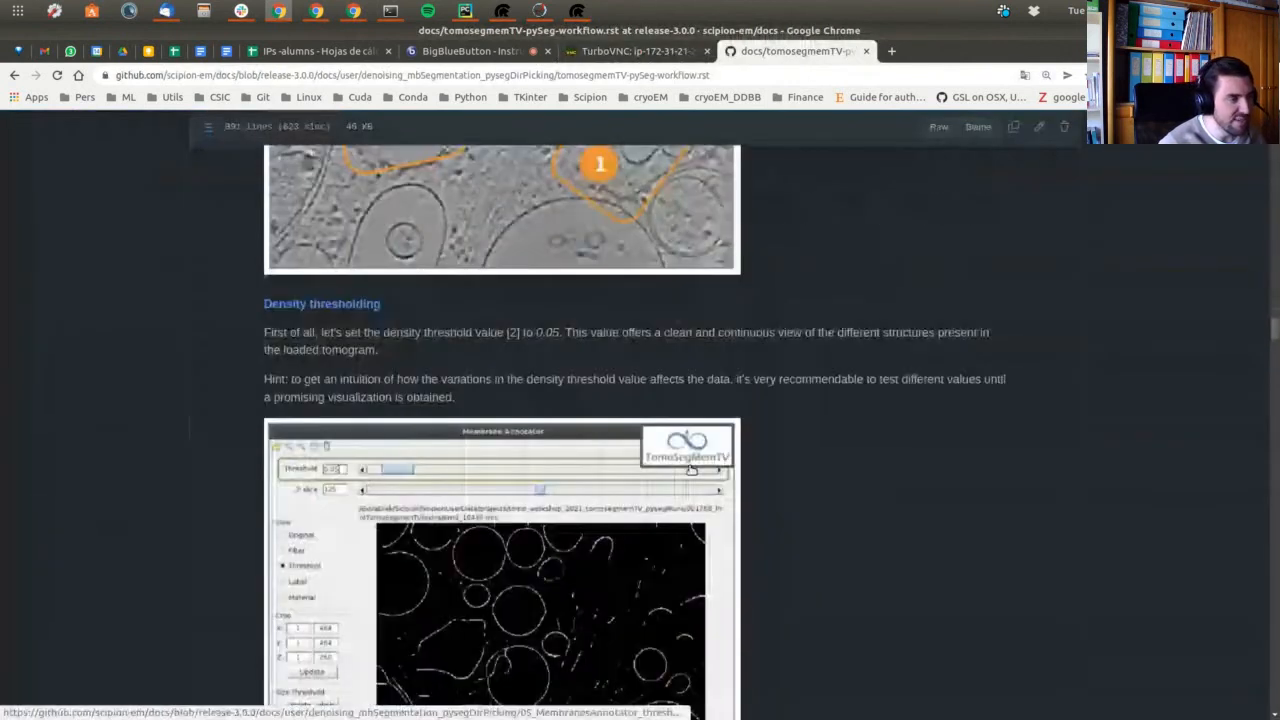
scroll(690, 468, down, 7)
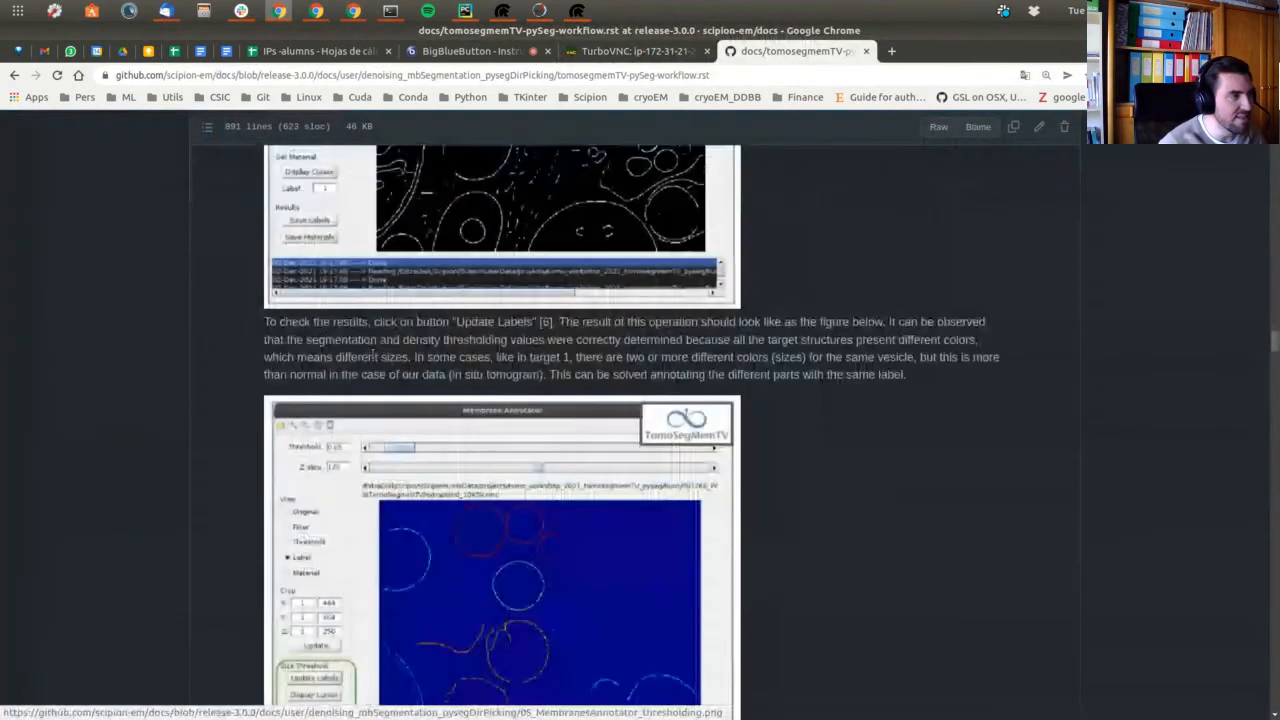
scroll(370, 365, up, 3)
scroll(368, 376, up, 2)
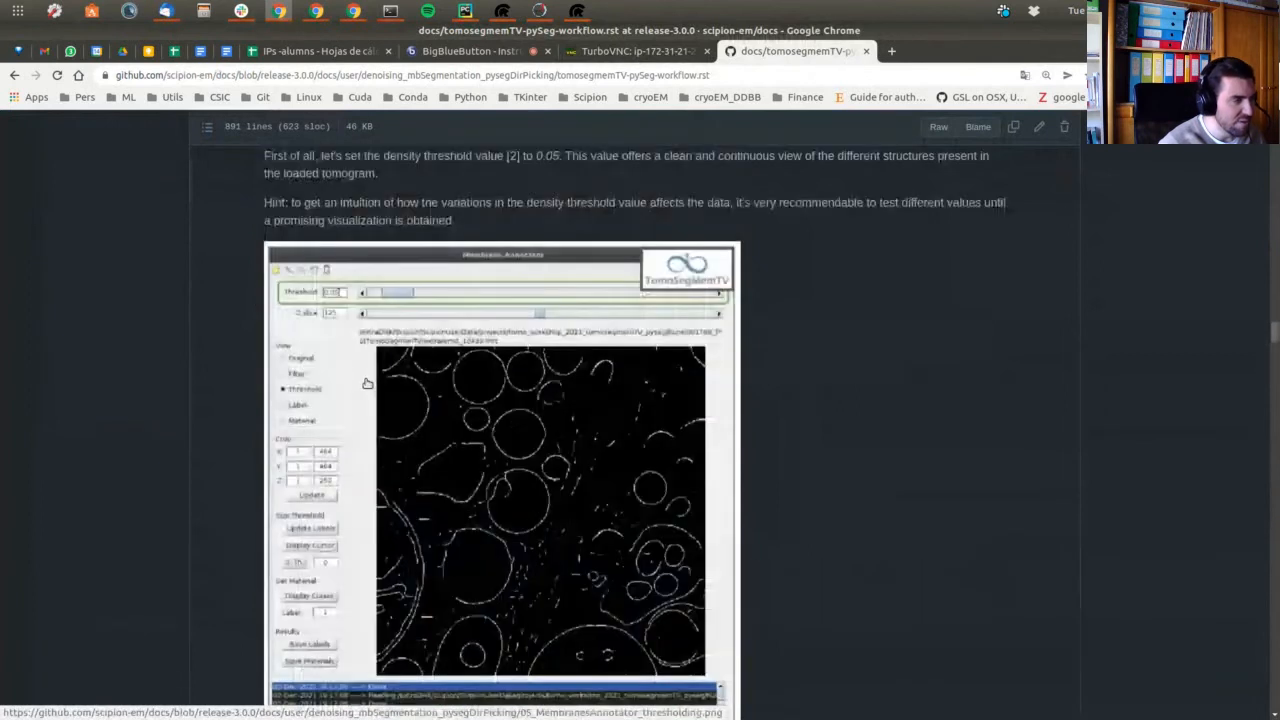
drag(534, 157, 560, 160)
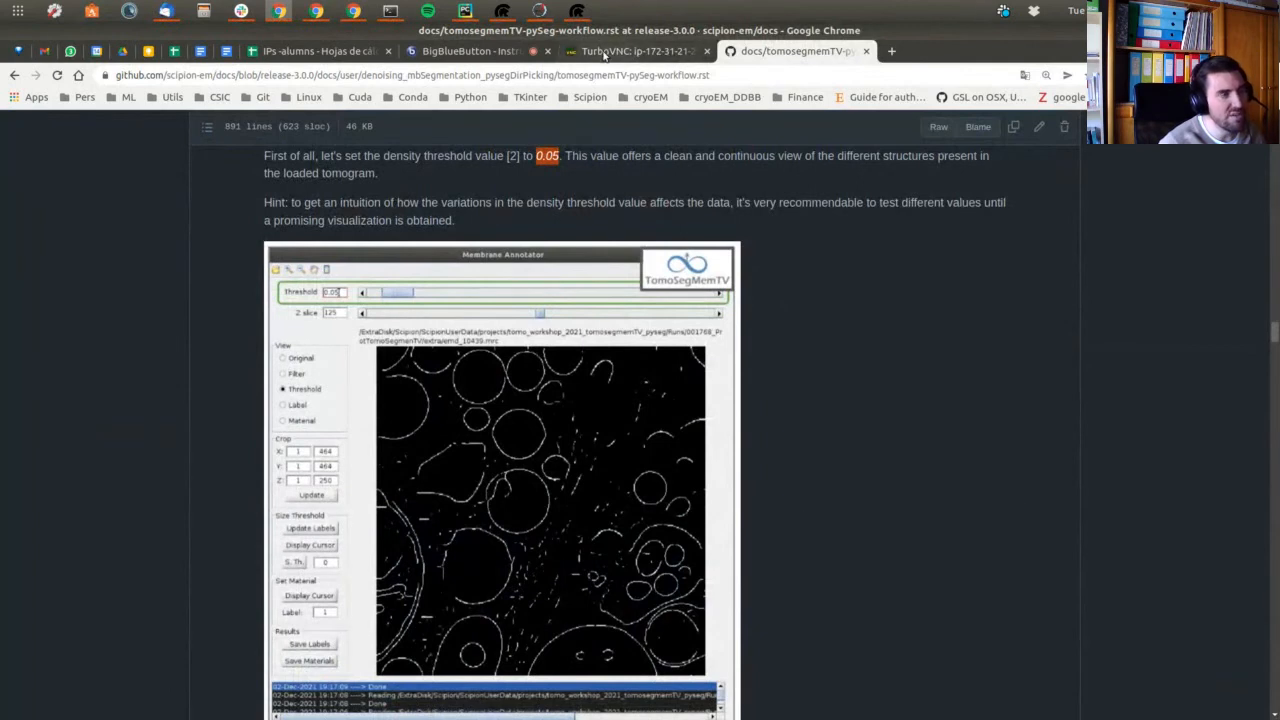
click(604, 53)
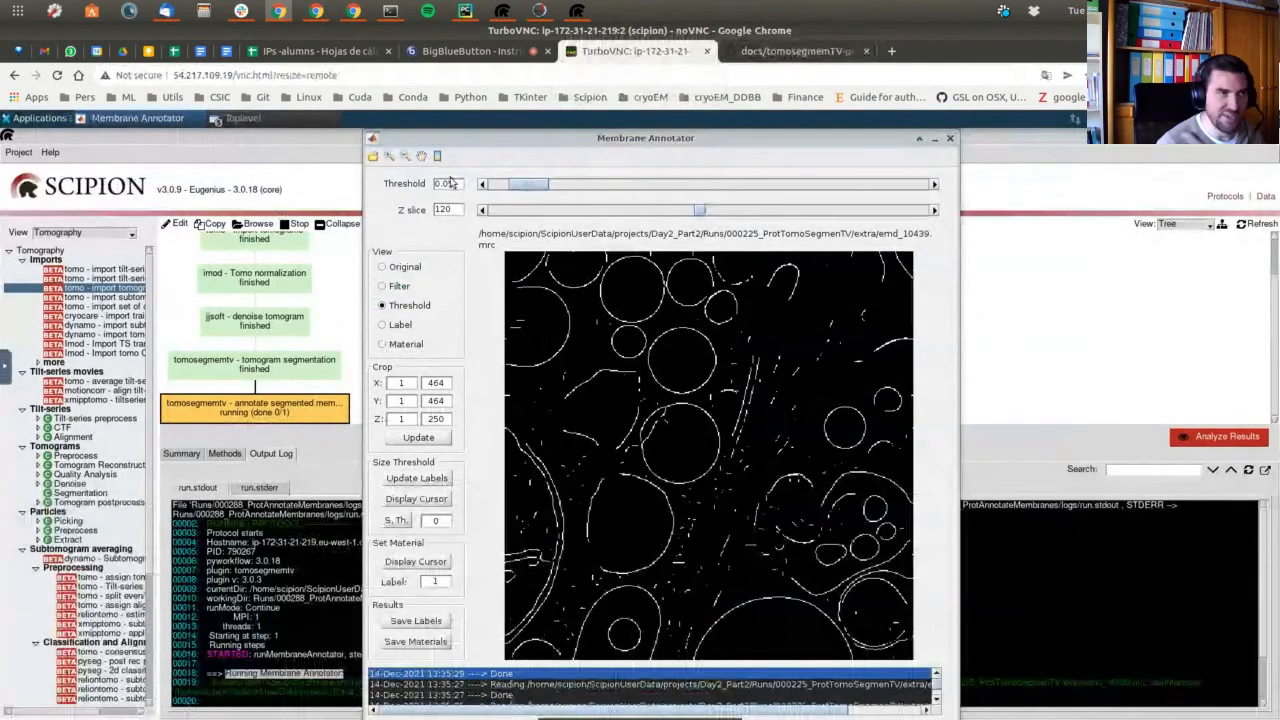
click(790, 51)
scroll(710, 328, down, 6)
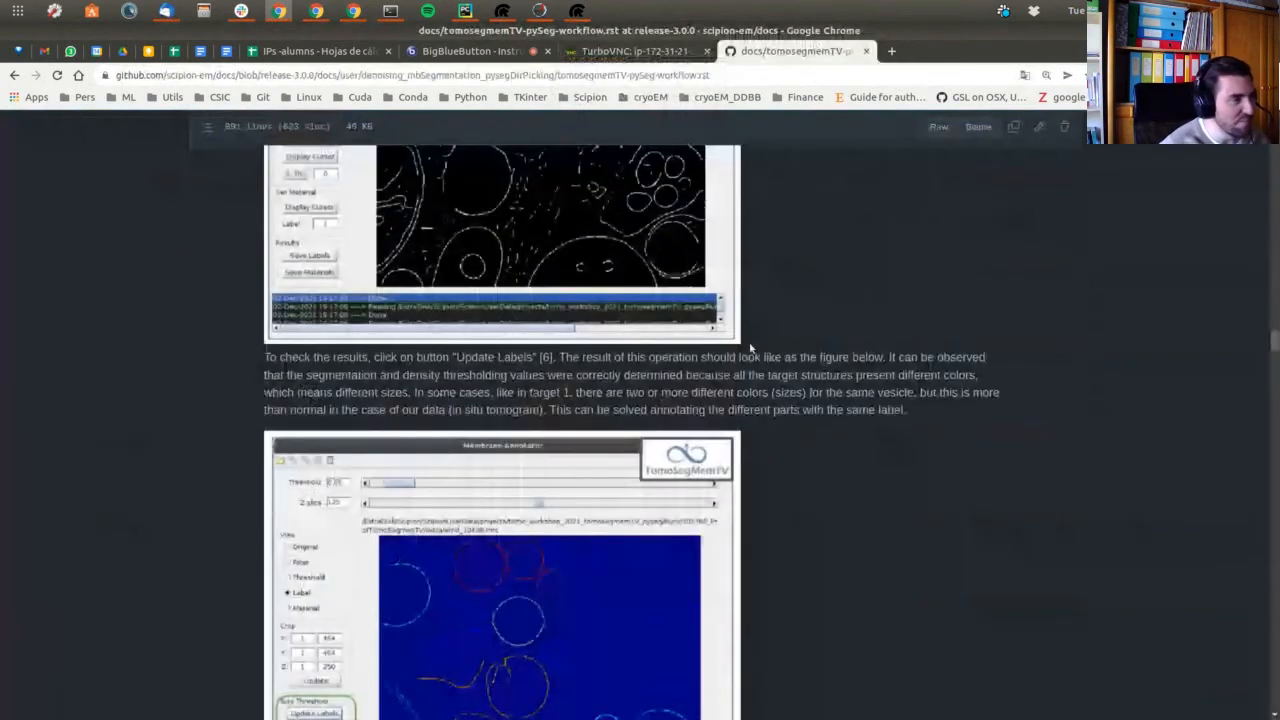
Return to the Membrane Annotator and update the size labels of the thresholded membrane structures.
click(671, 53)
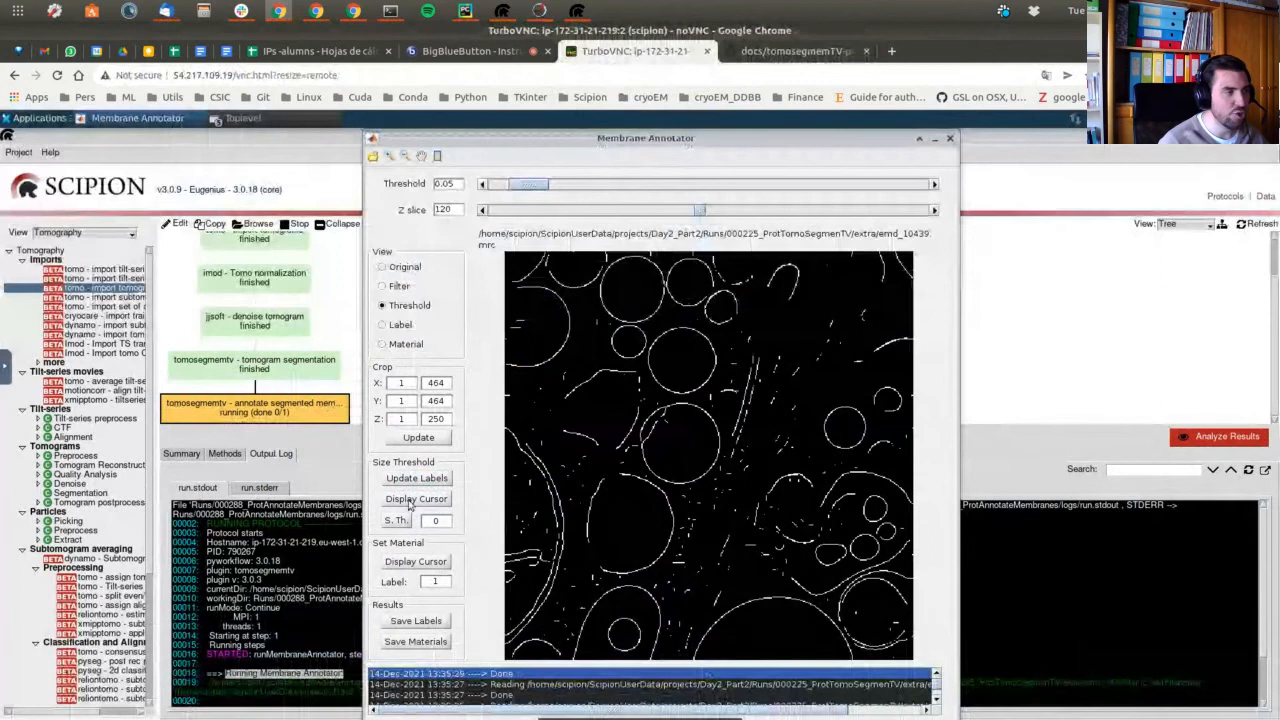
click(402, 268)
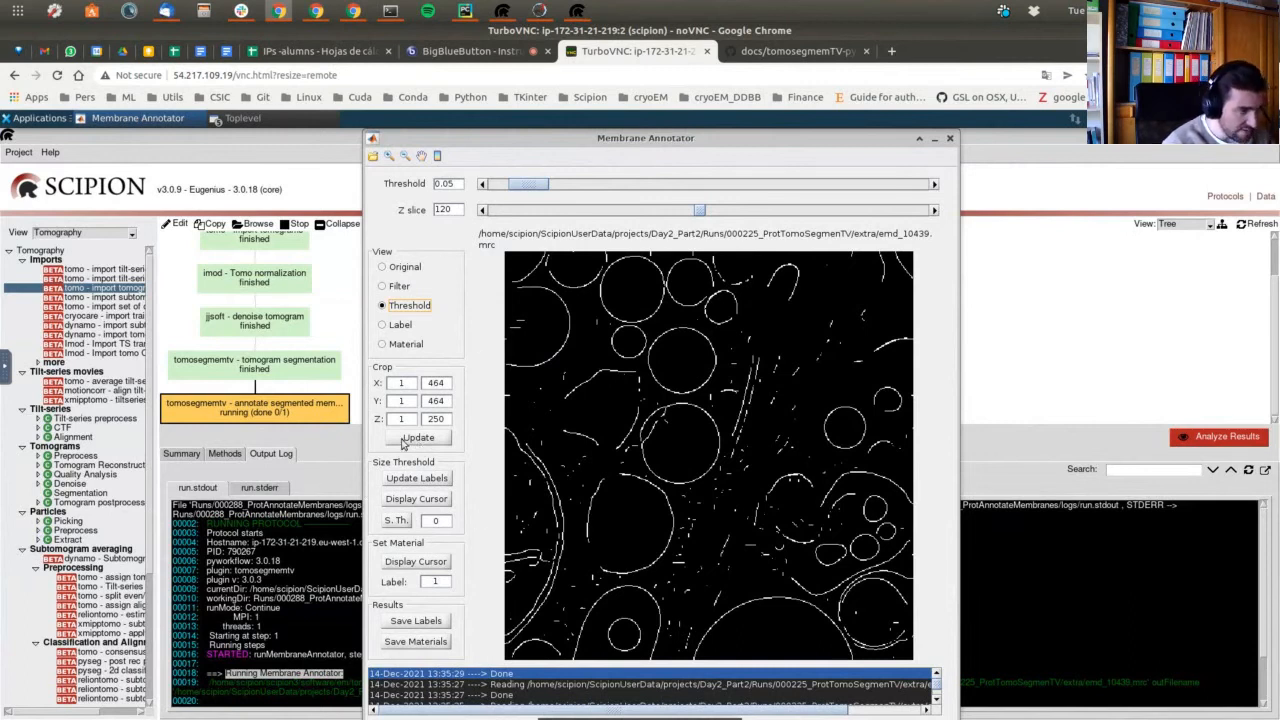
click(431, 485)
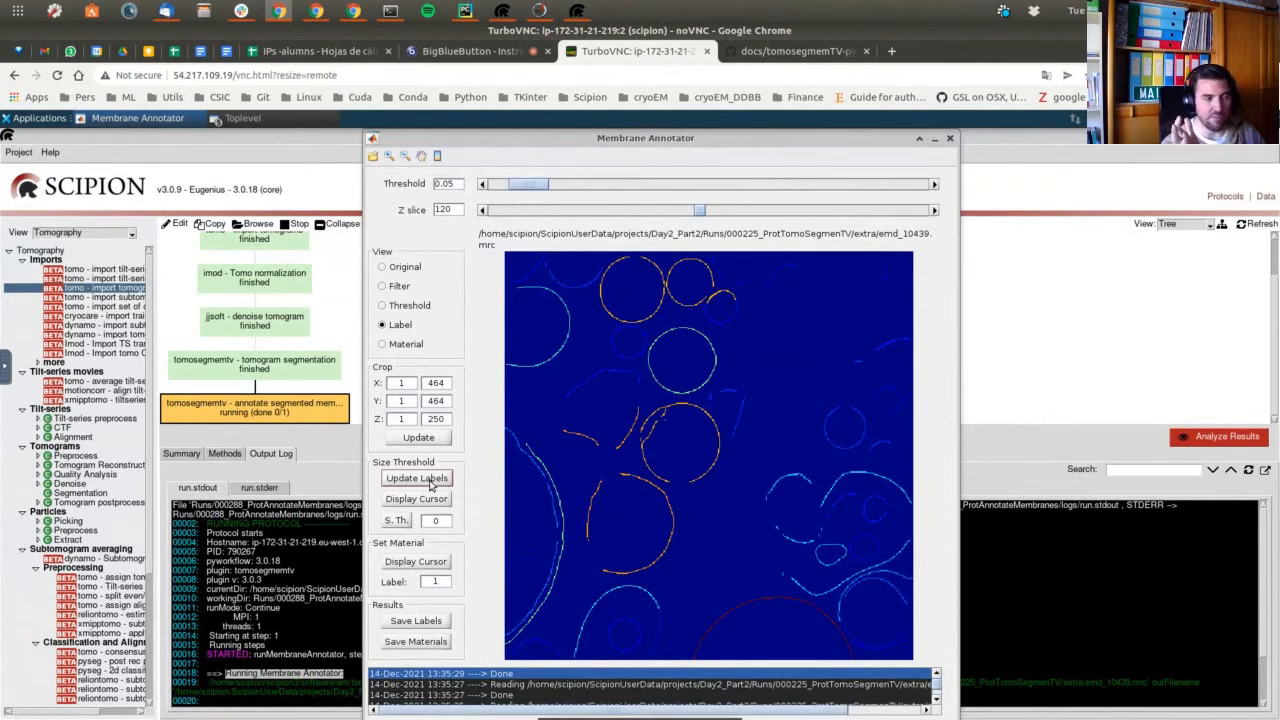
In the workflow guide, read how to check the sizes of target 2's parts and the Manual annotation of the target 1 section.
click(818, 50)
scroll(836, 358, down, 5)
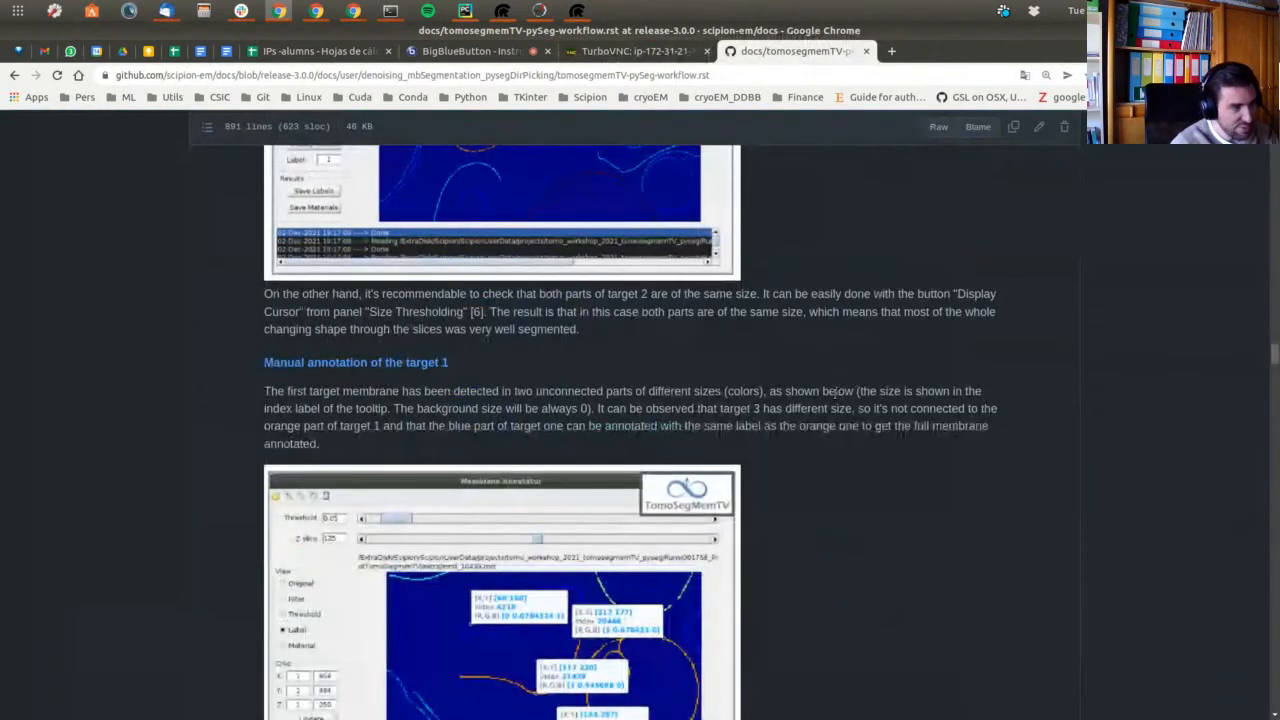
scroll(836, 392, down, 2)
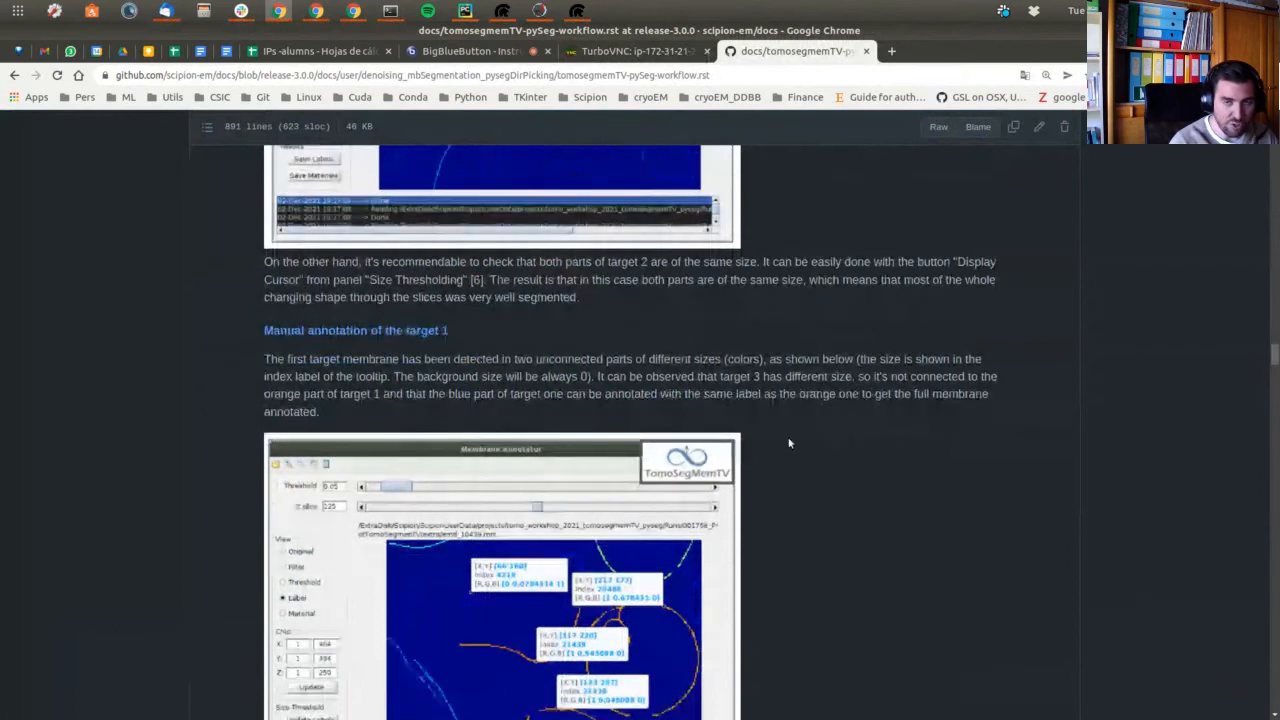
scroll(788, 444, up, 6)
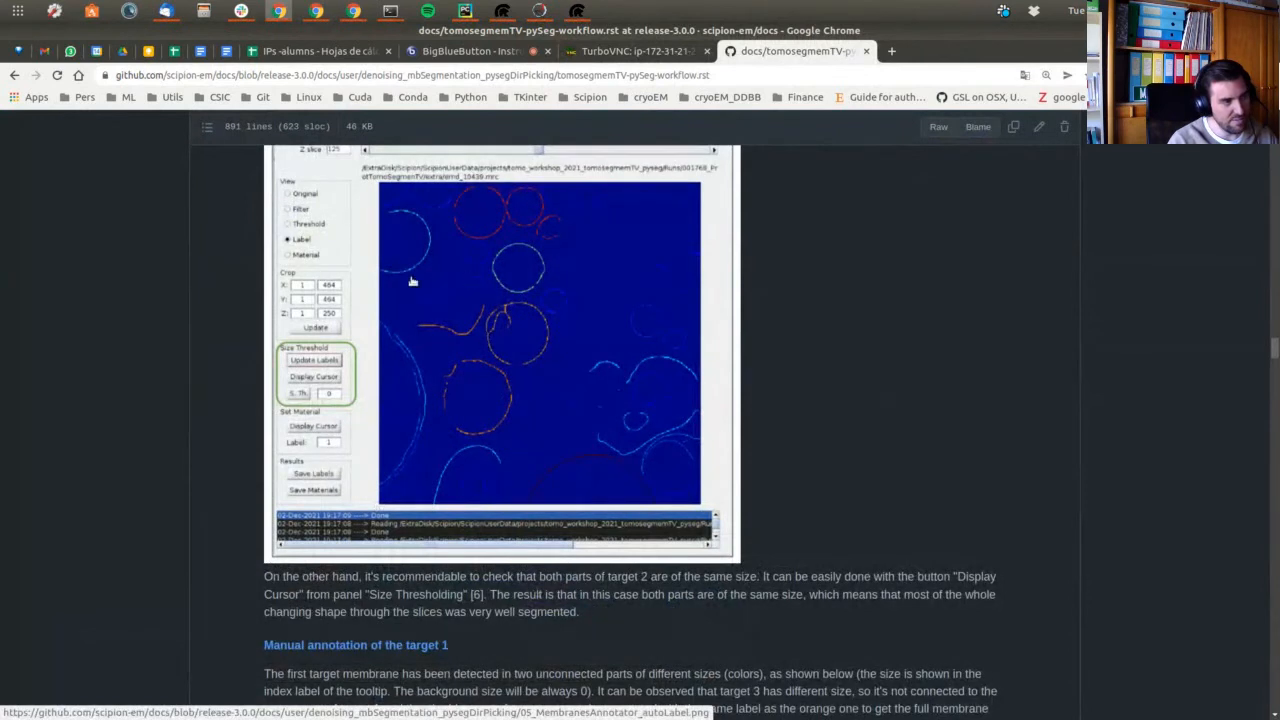
scroll(422, 390, down, 5)
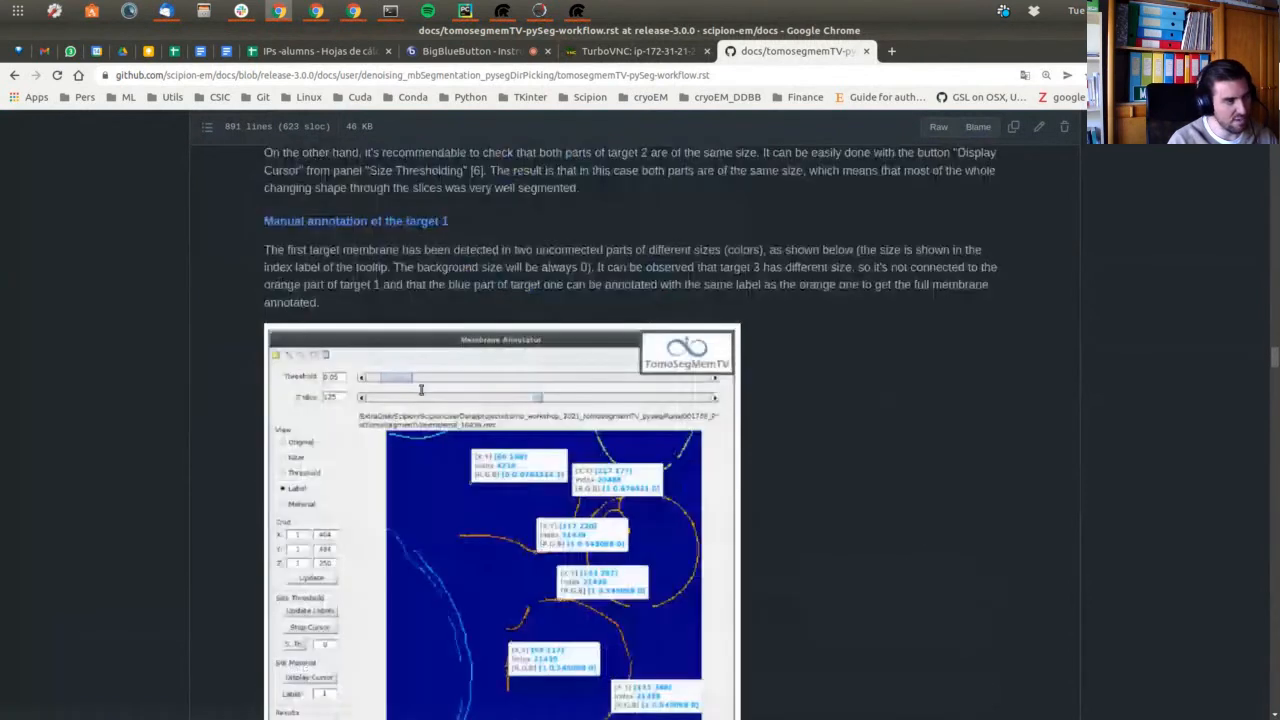
scroll(421, 390, down, 2)
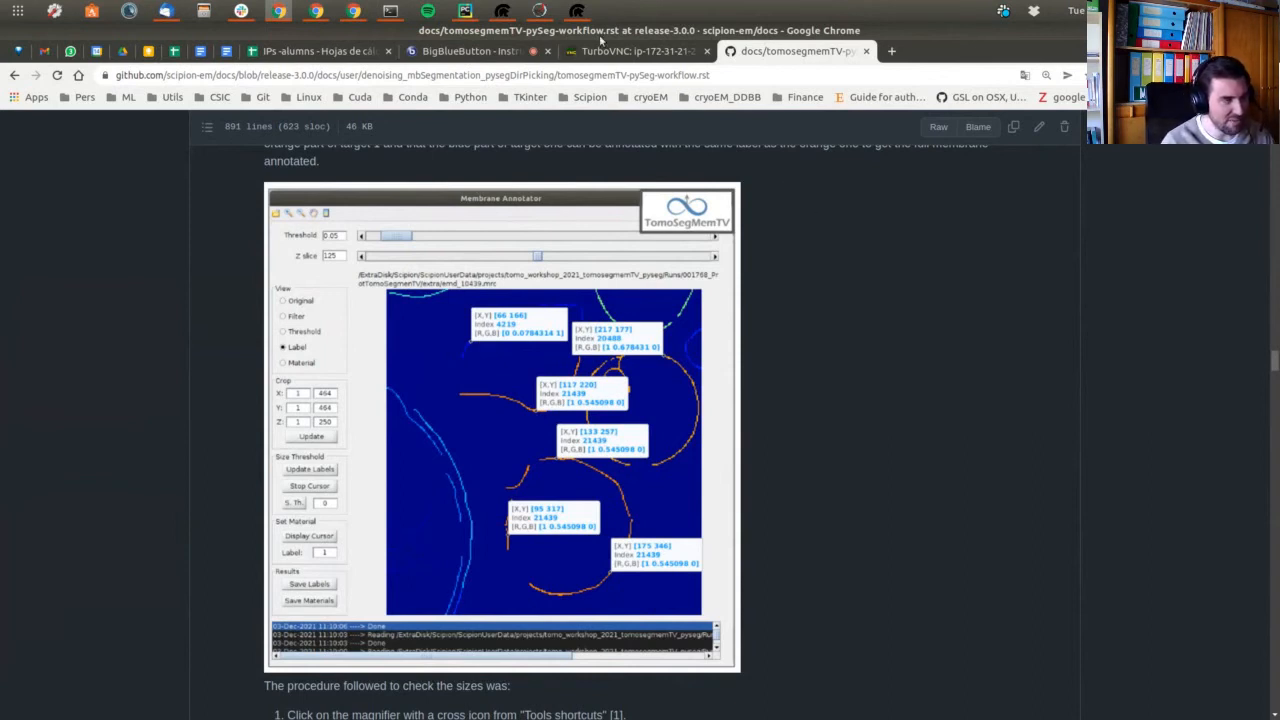
Back in the Membrane Annotator, enable the Size Threshold cursor, place a data tip on the central orange vesicle's membrane and open the tip's options.
click(598, 55)
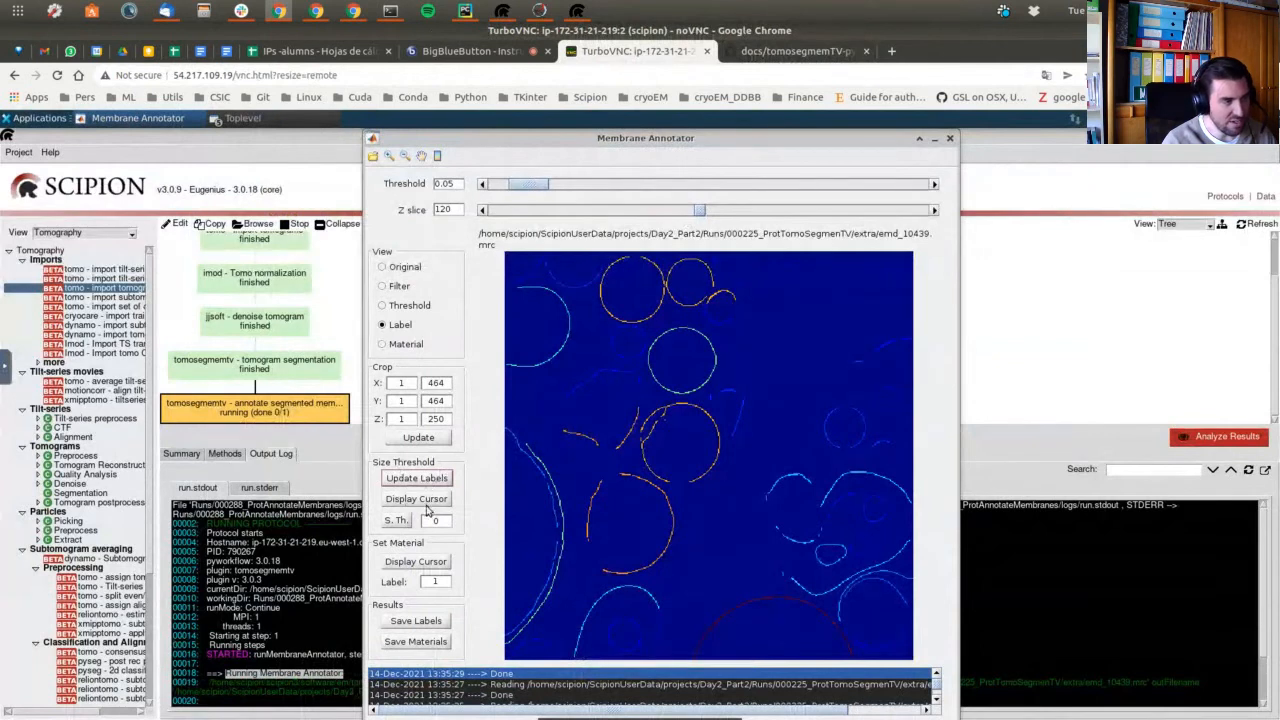
click(429, 509)
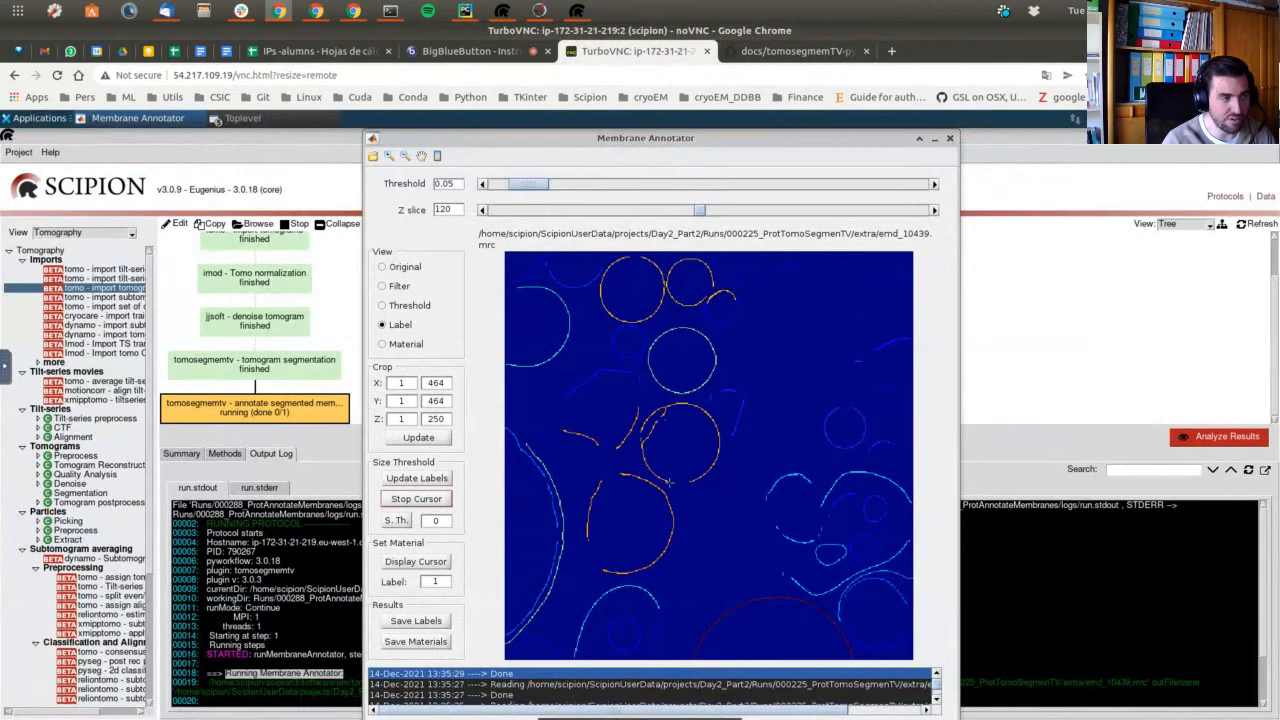
mouse_move(669, 479)
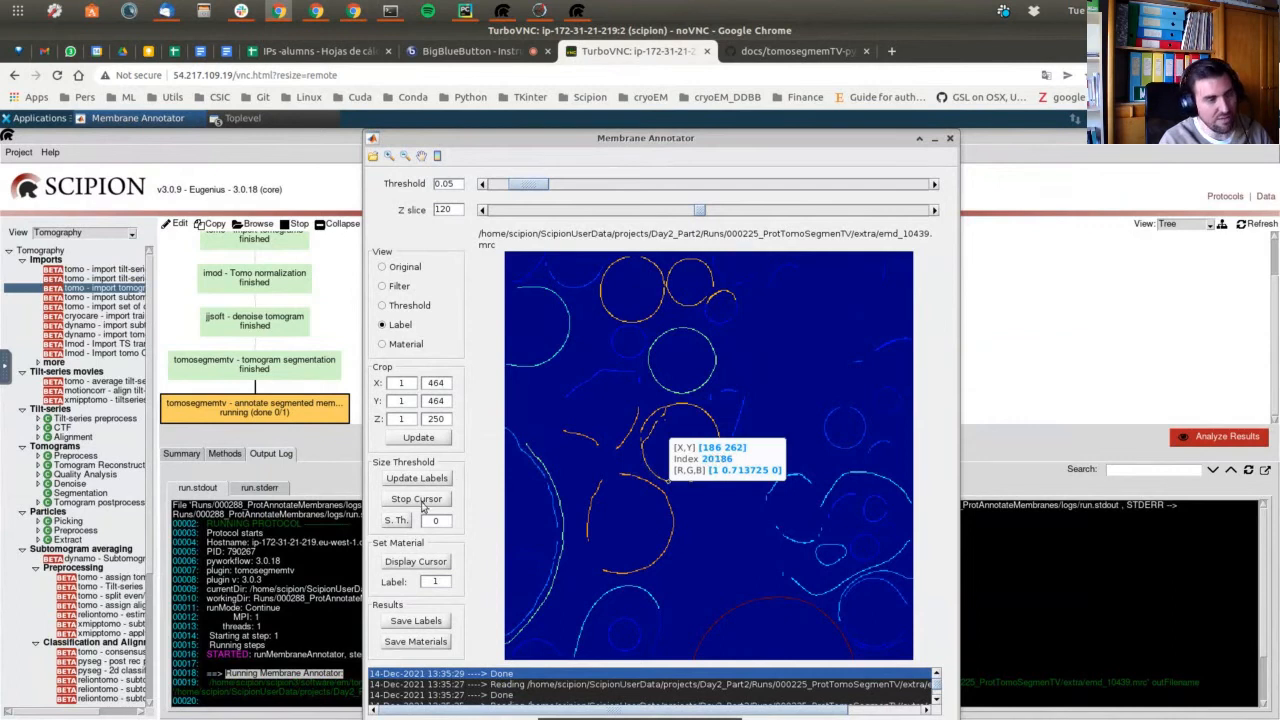
right_click(687, 460)
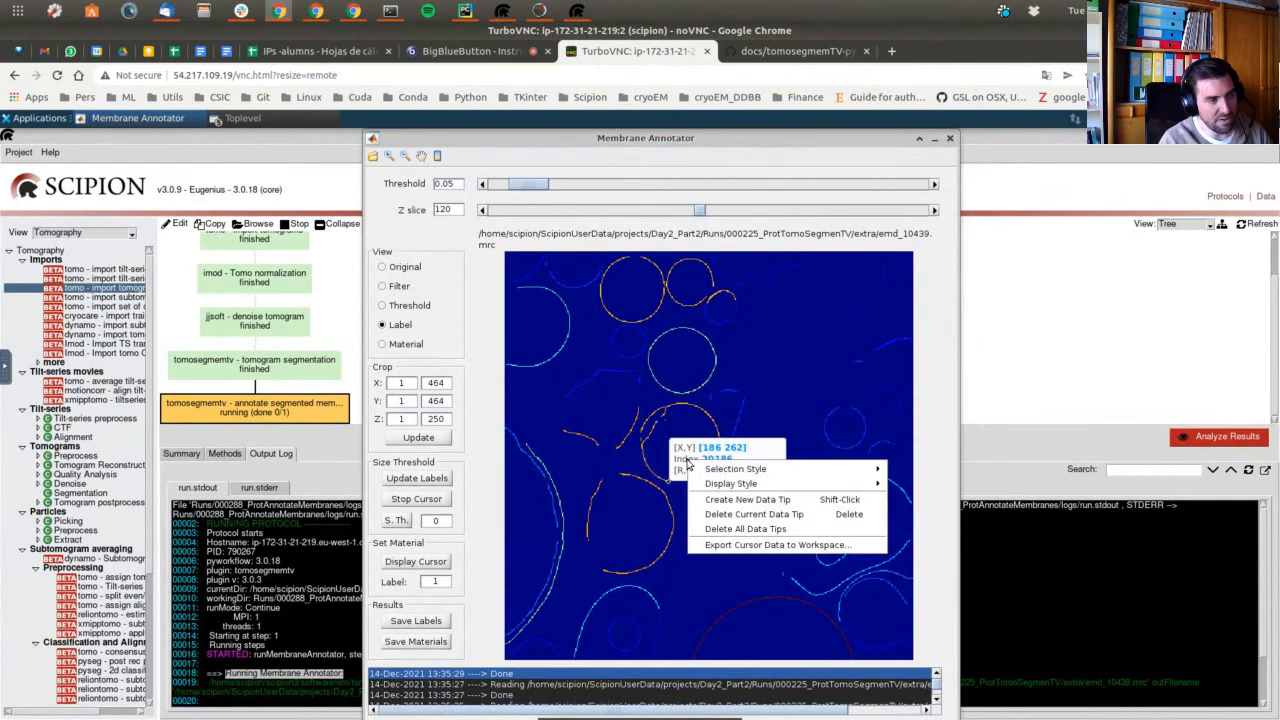
Inspect the label index of the green circular membrane with an additional data tip, and stop the size threshold cursor.
click(697, 503)
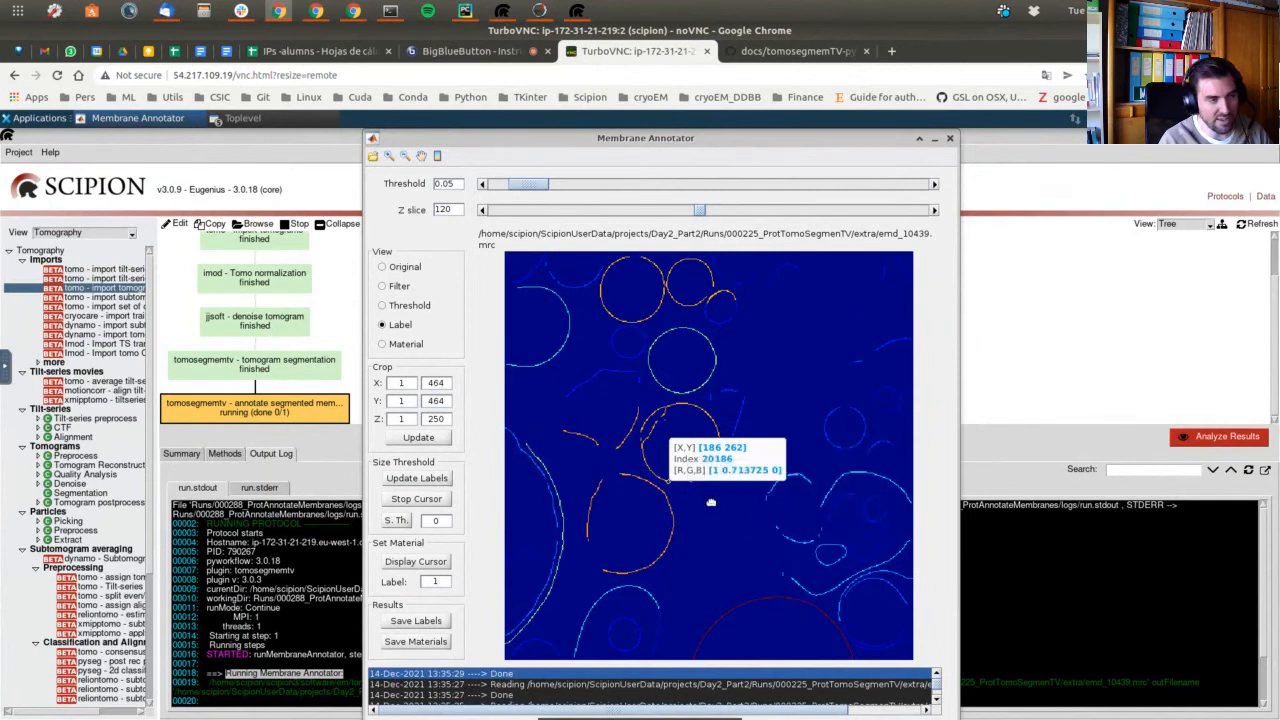
click(661, 382)
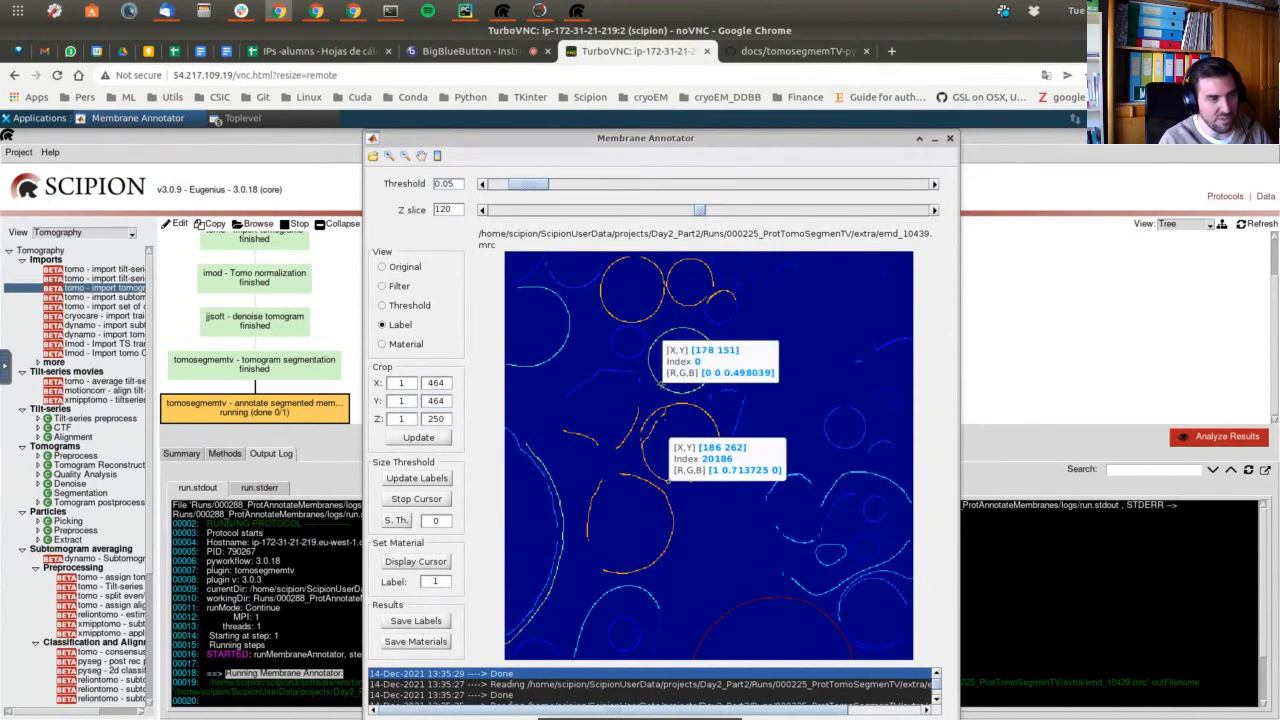
drag(663, 398, 662, 399)
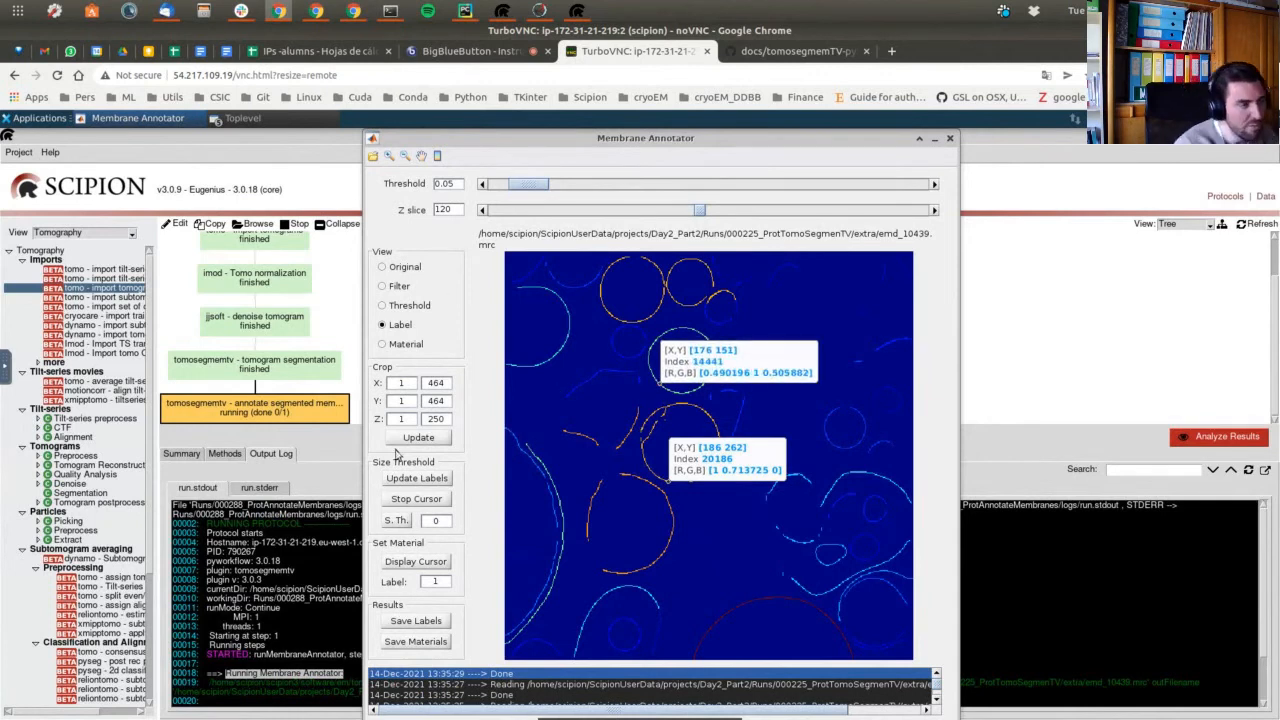
click(400, 505)
Try to assign material label 1 to the lower orange circular membrane by placing a data tip exactly on its outline.
click(389, 156)
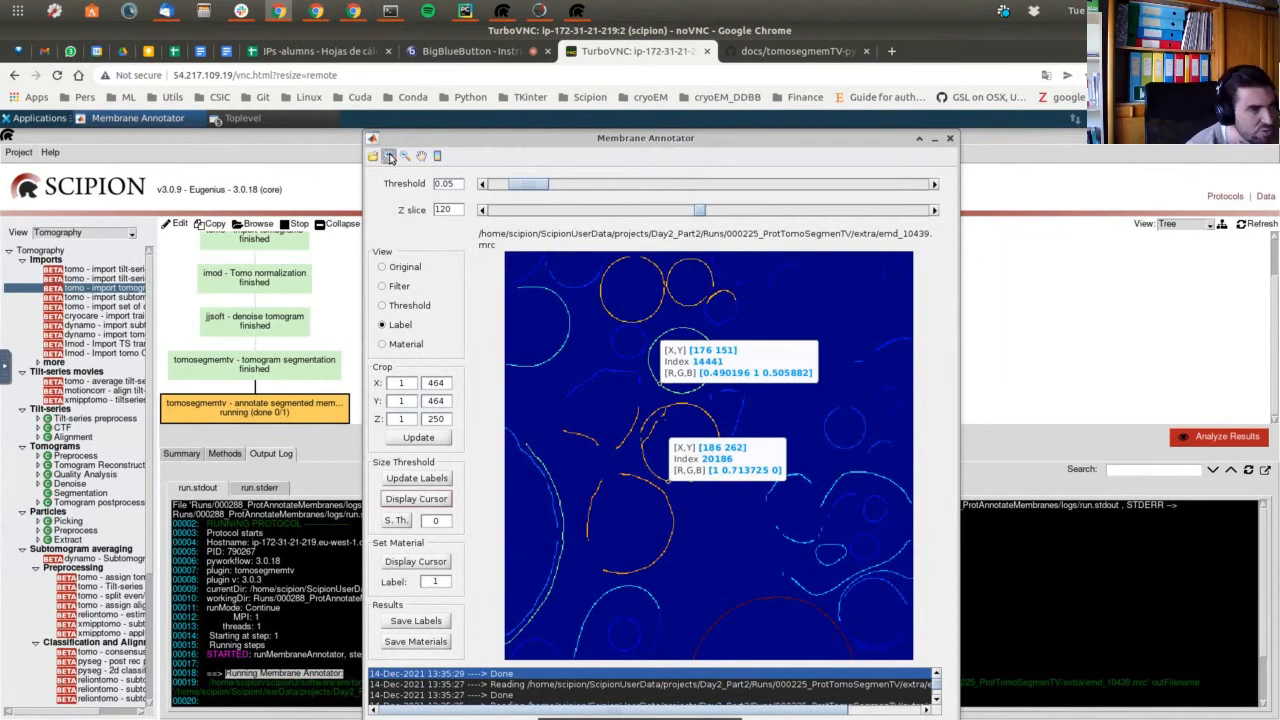
drag(542, 347, 695, 598)
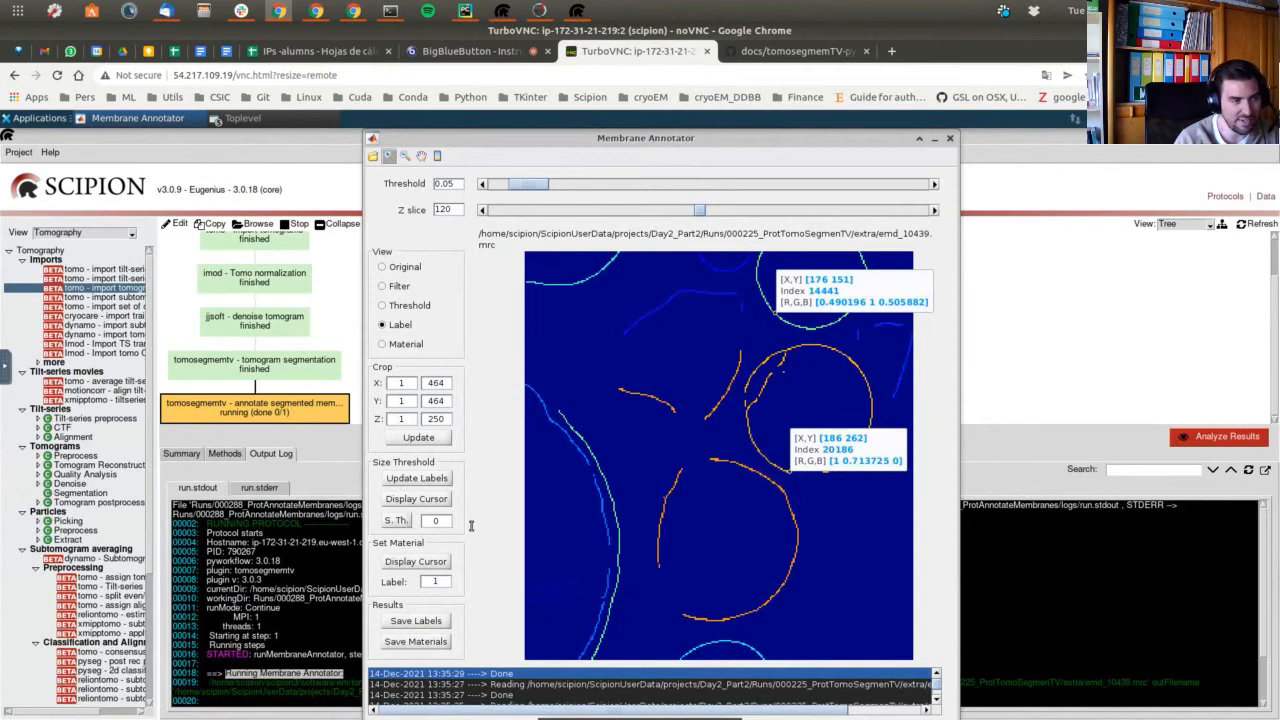
click(422, 564)
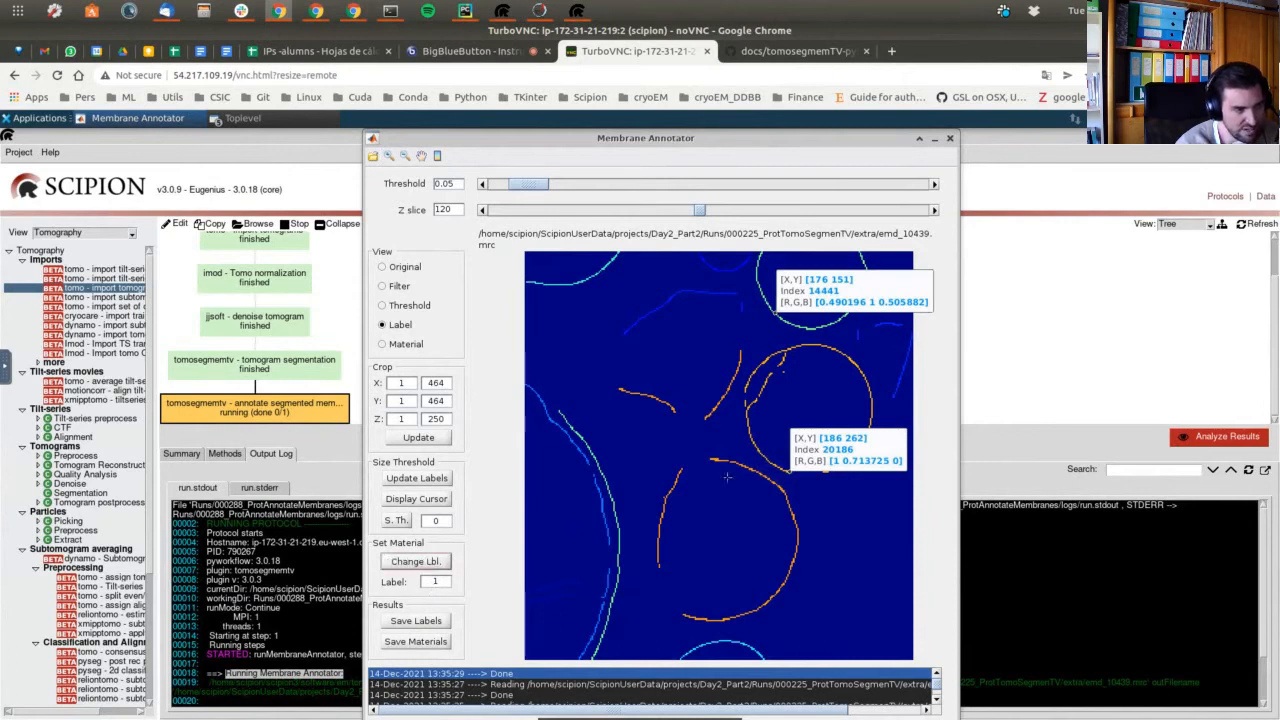
click(798, 524)
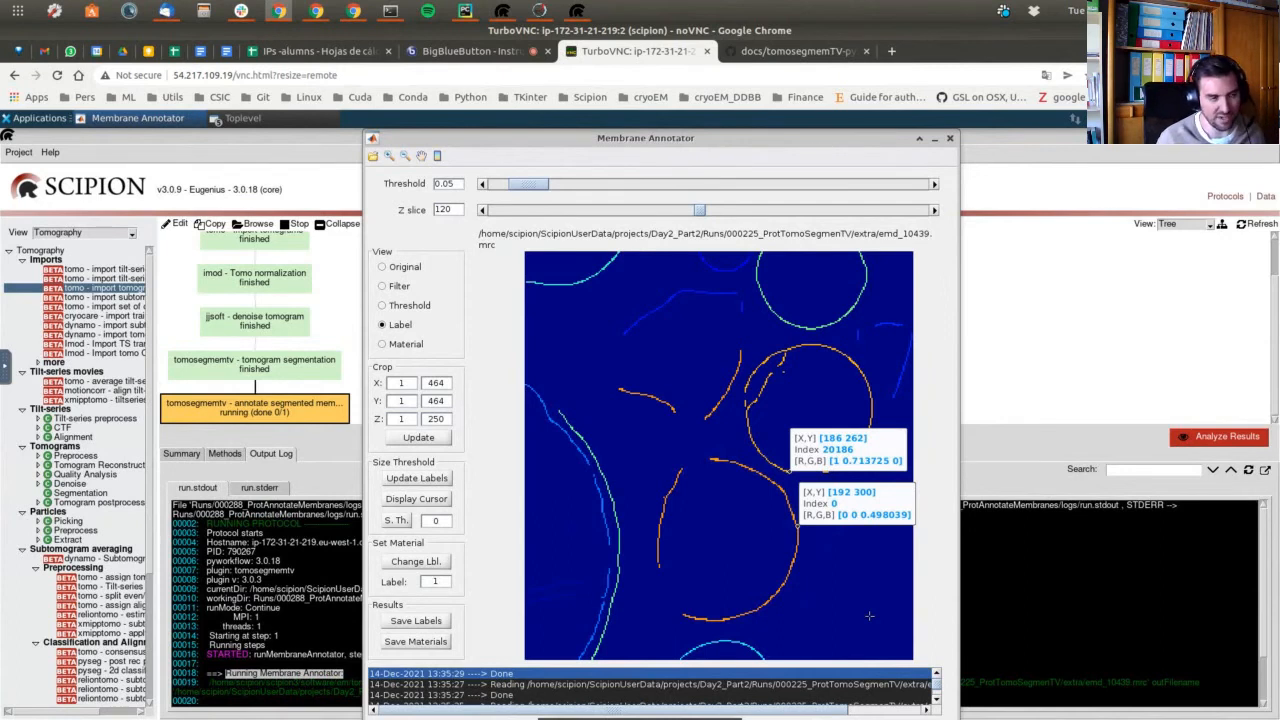
key(Left)
key(Right)
key(Left)
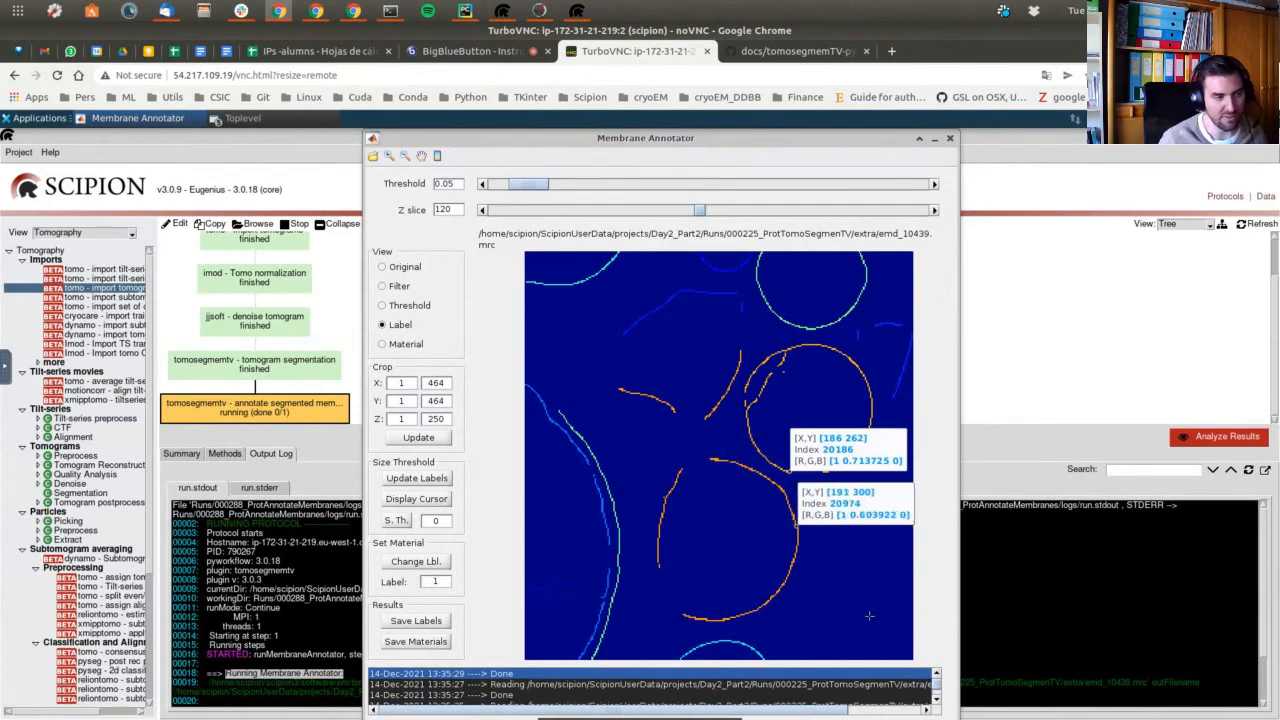
key(Left)
key(Right)
key(Right)
key(Left)
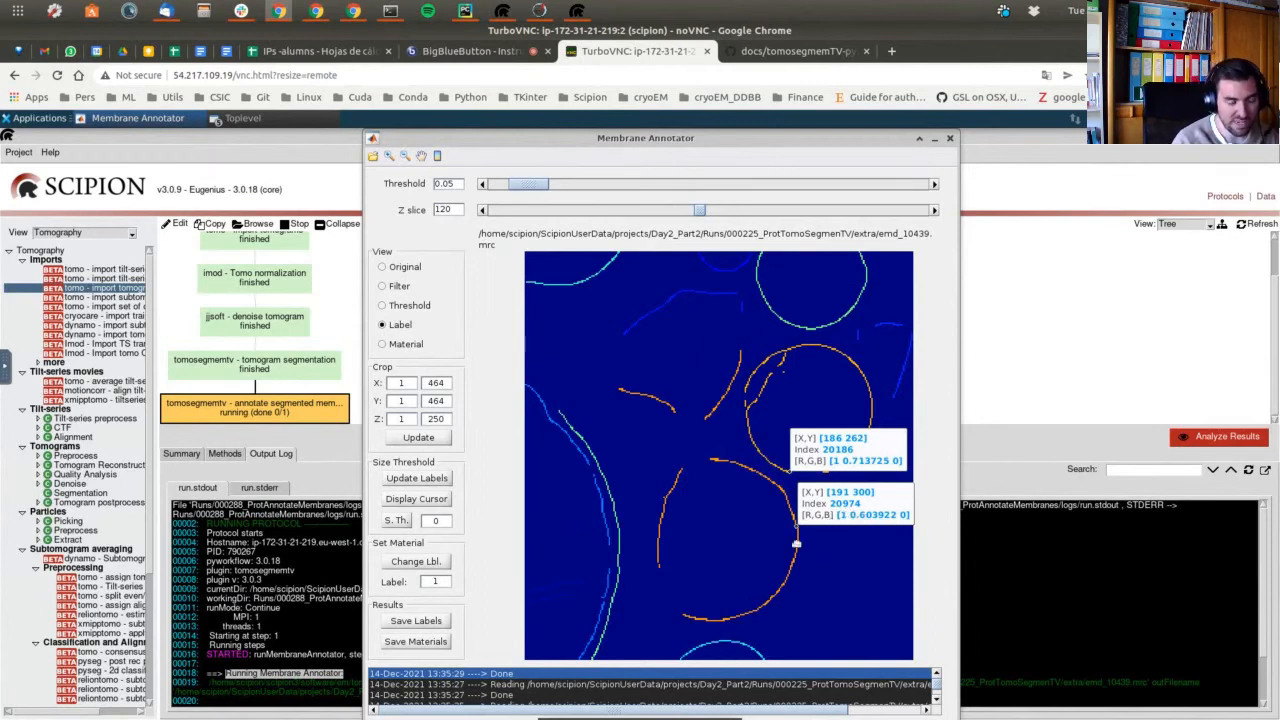
click(405, 566)
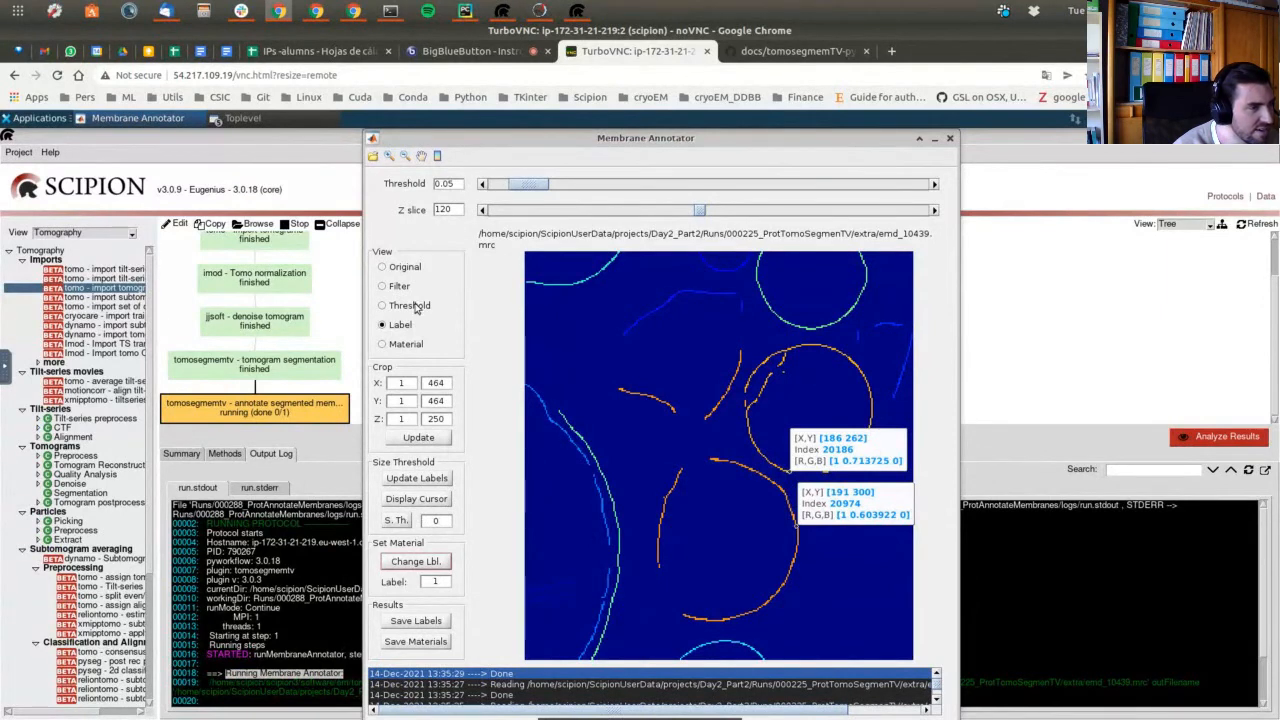
Compare the slice in the original and threshold views, and return to the label view.
click(392, 270)
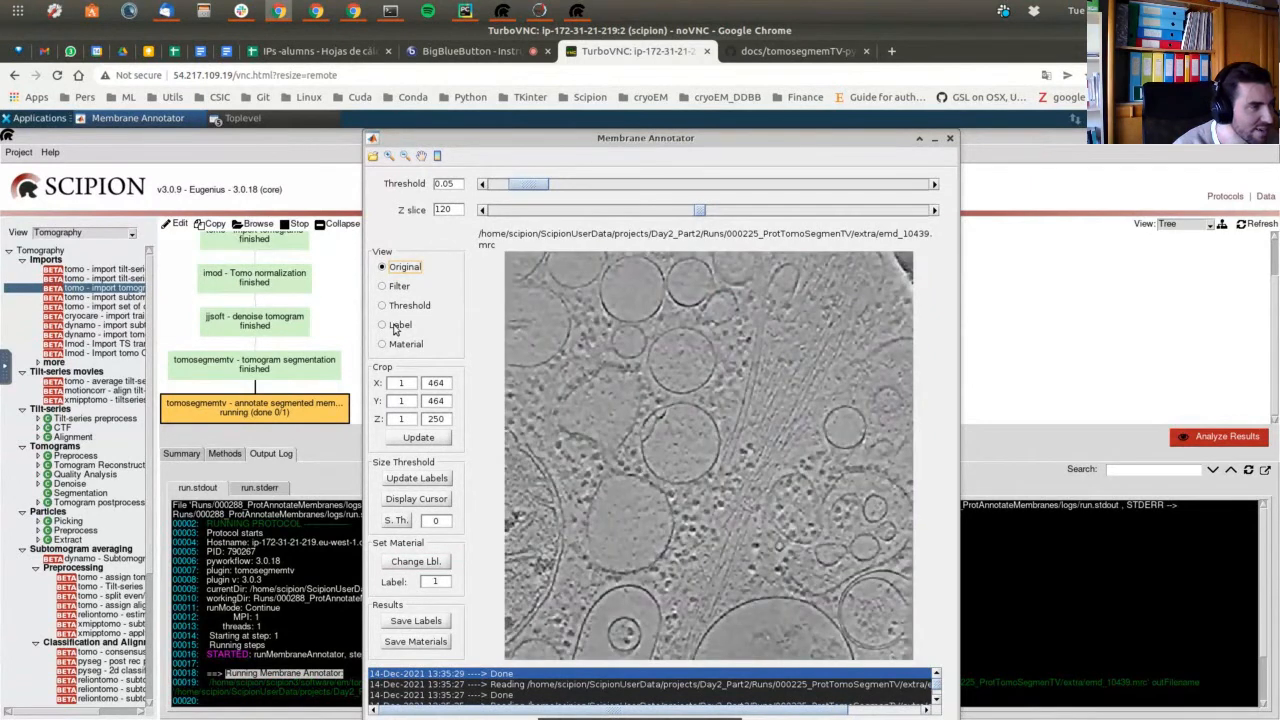
click(396, 308)
click(396, 327)
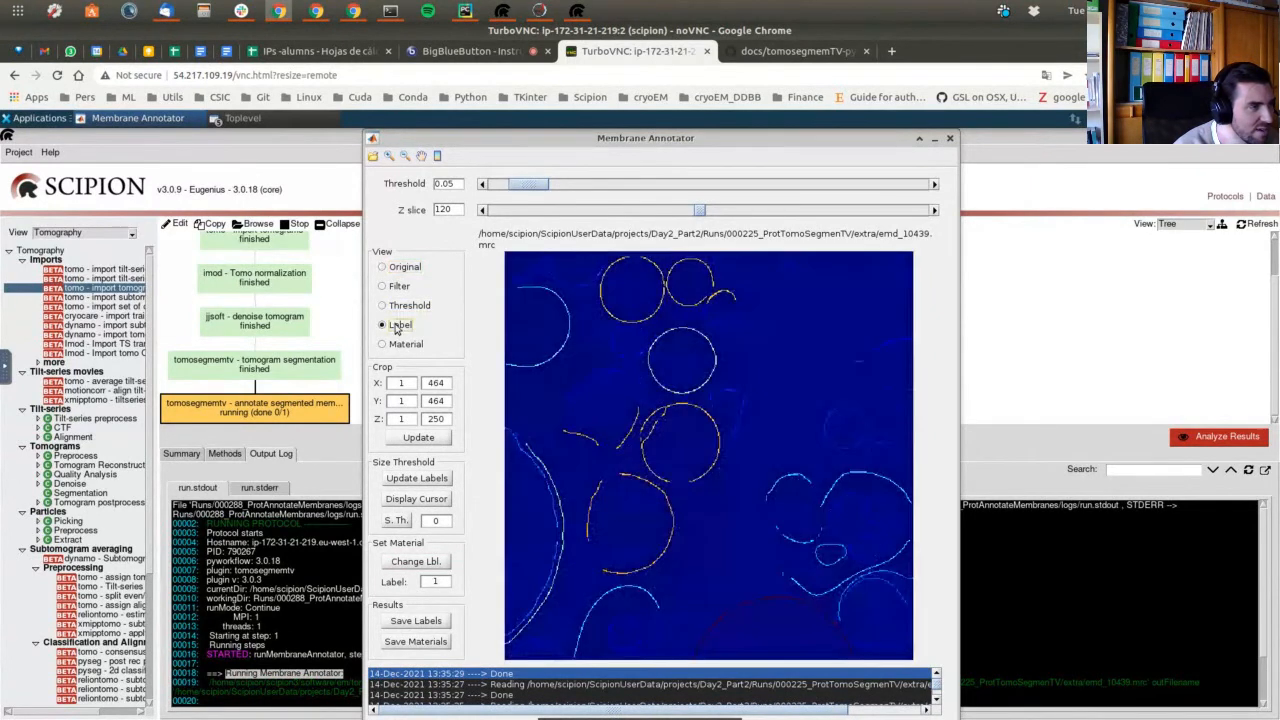
click(376, 157)
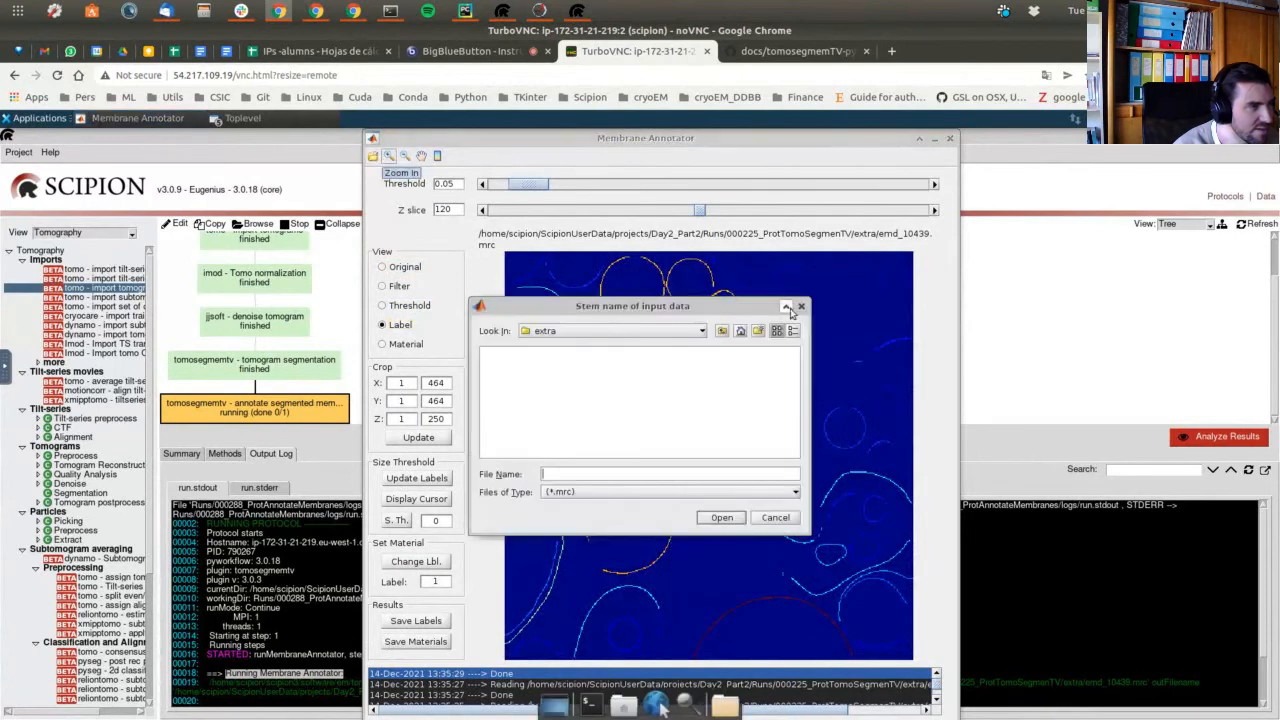
click(801, 307)
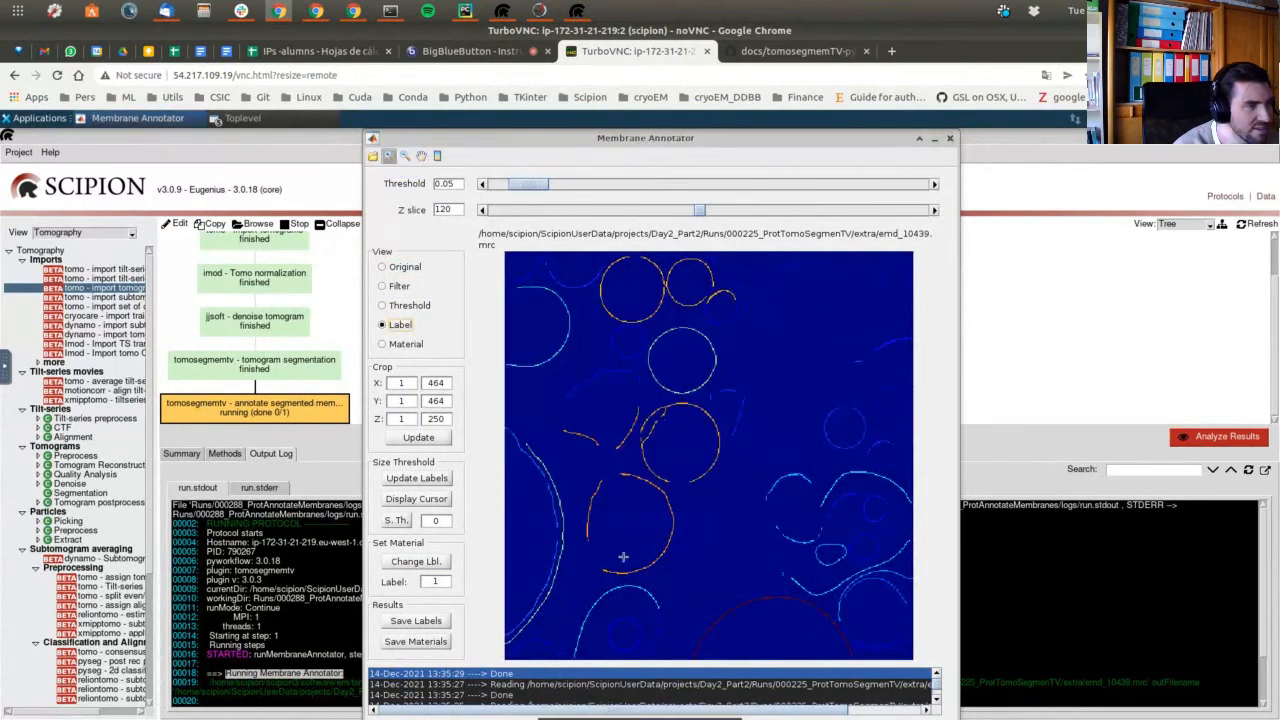
Try to pick the short vertical fragment of the lower orange membrane for relabelling with material label 1.
drag(640, 523, 680, 572)
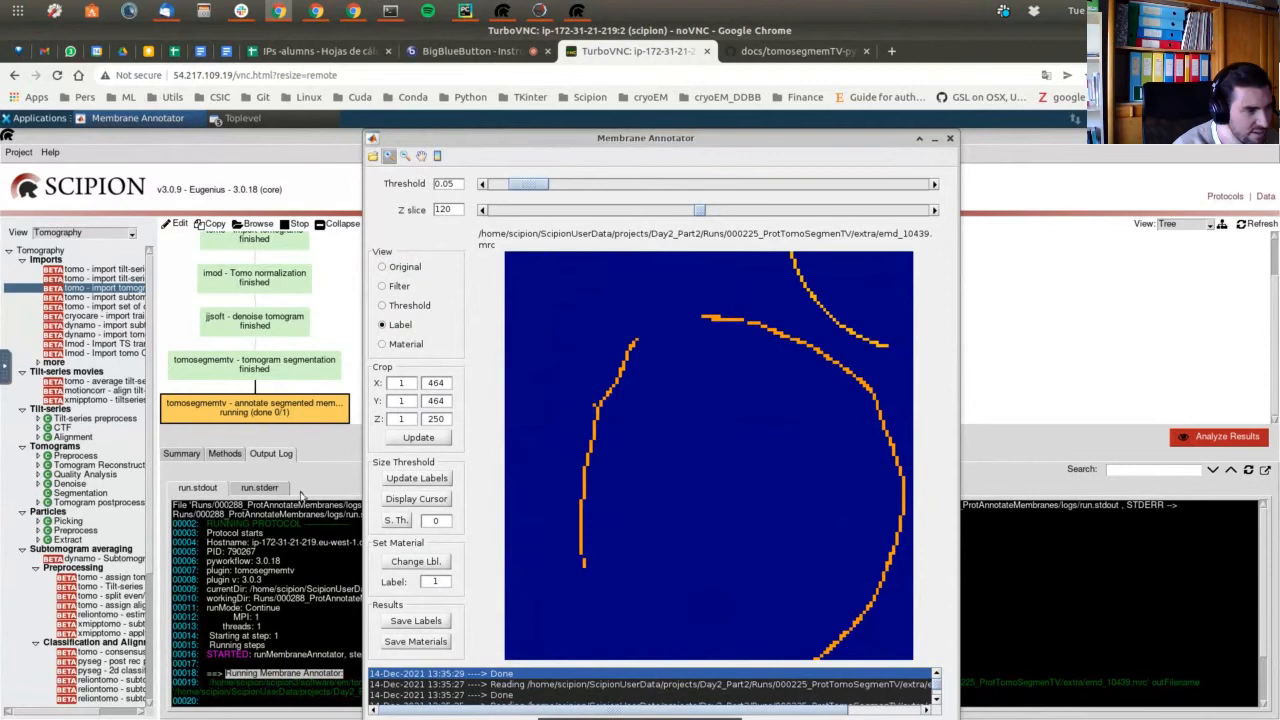
click(423, 564)
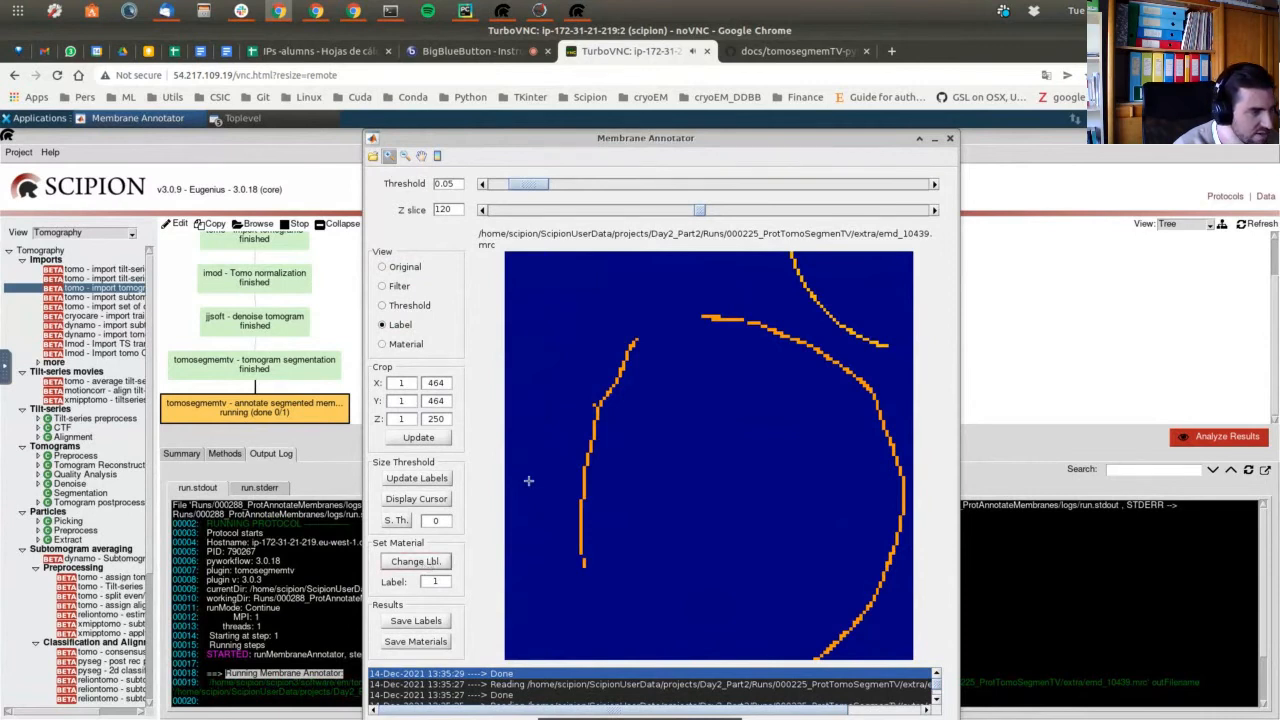
click(581, 521)
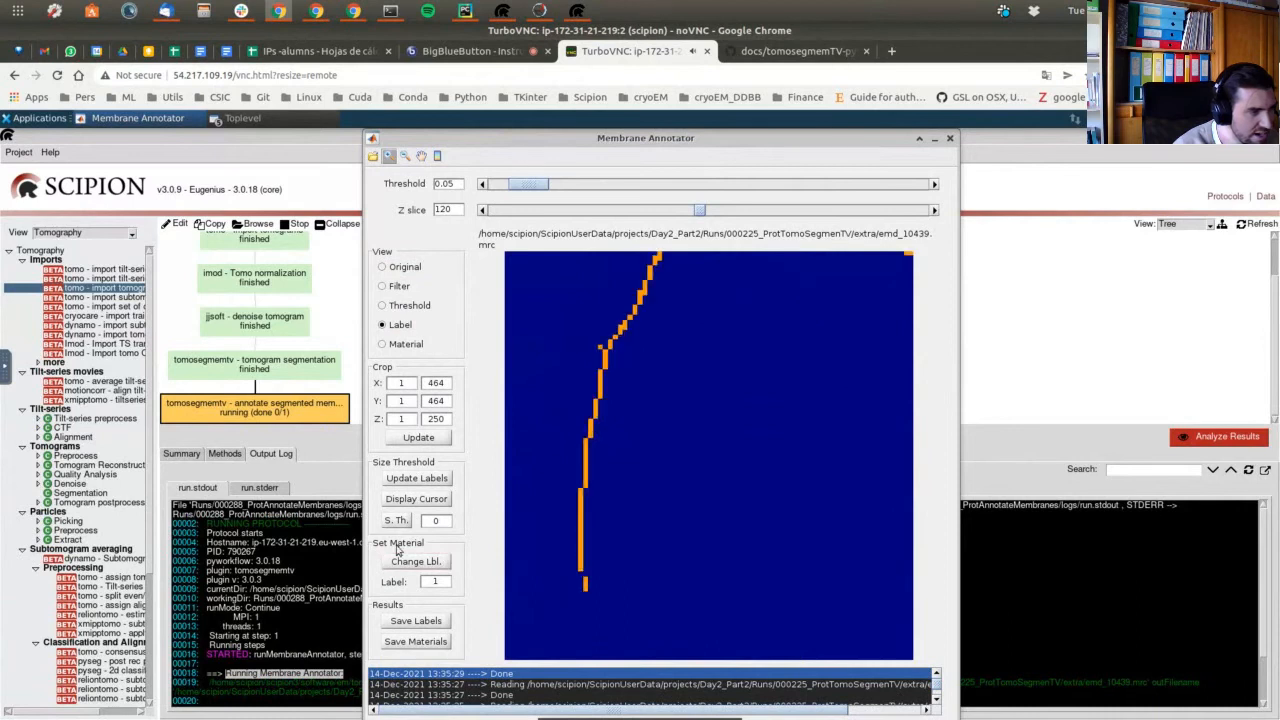
click(394, 566)
click(581, 517)
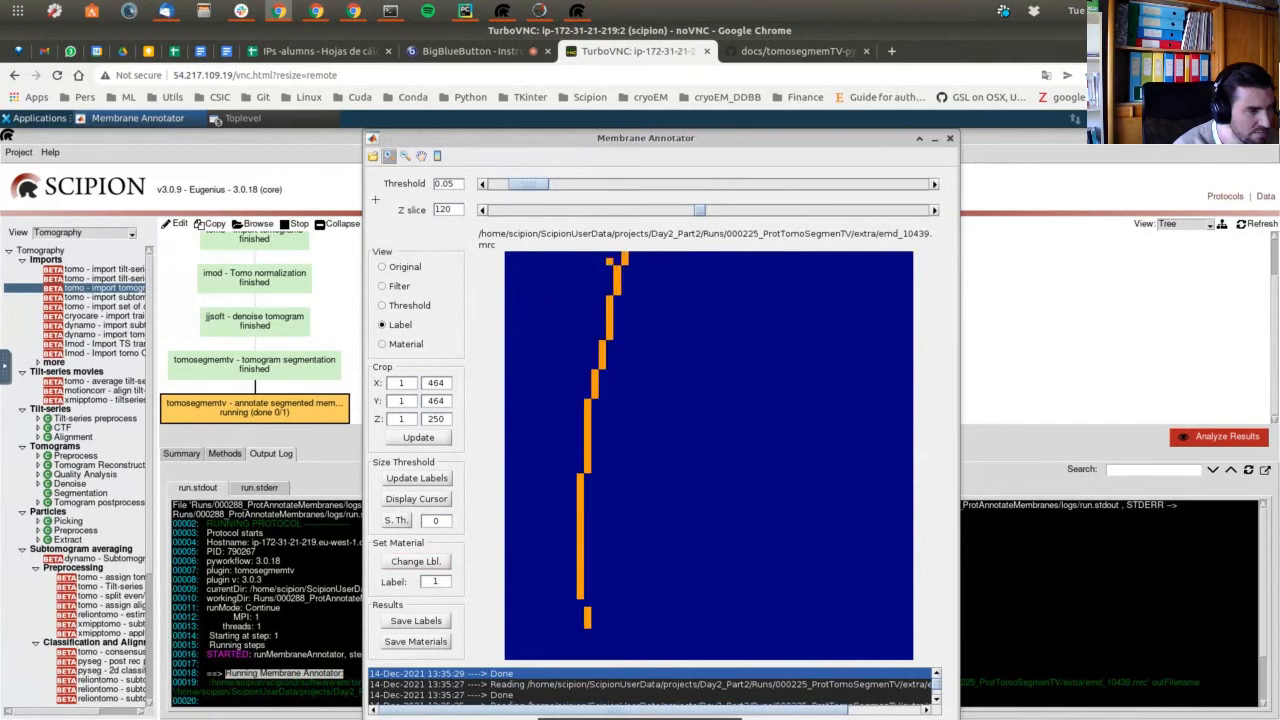
Restore the label image to its full view.
click(421, 156)
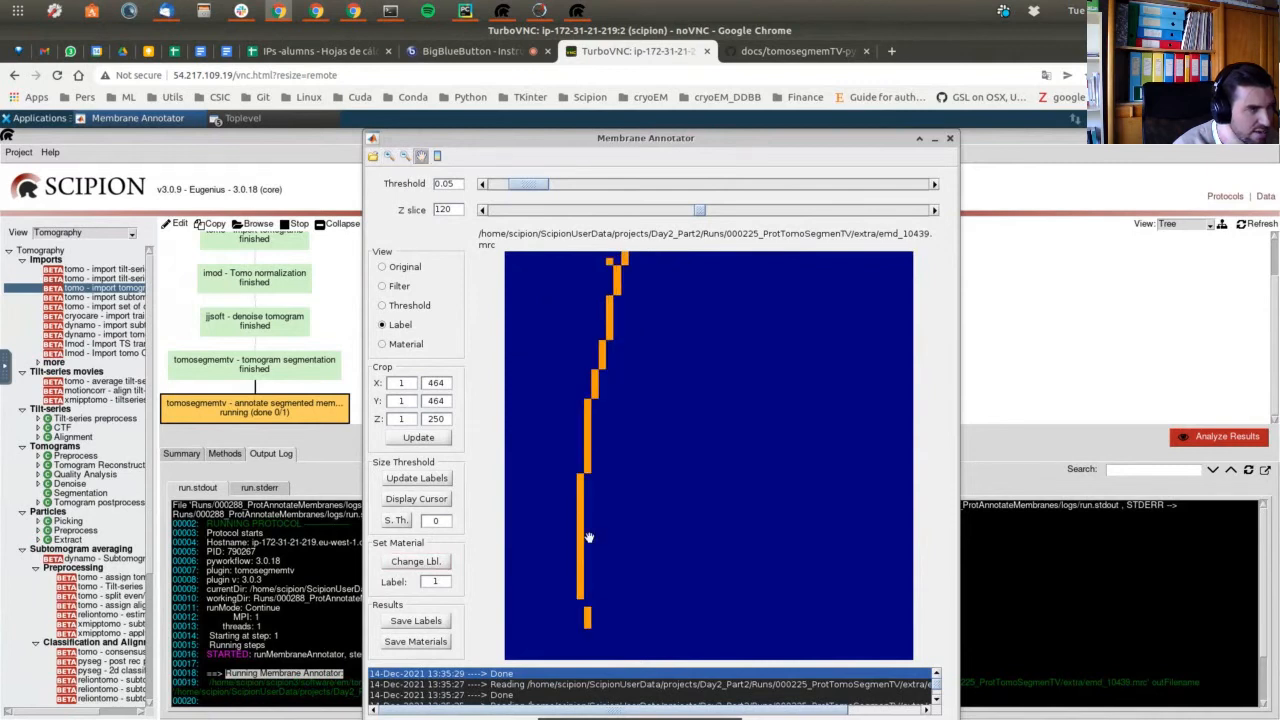
right_click(578, 520)
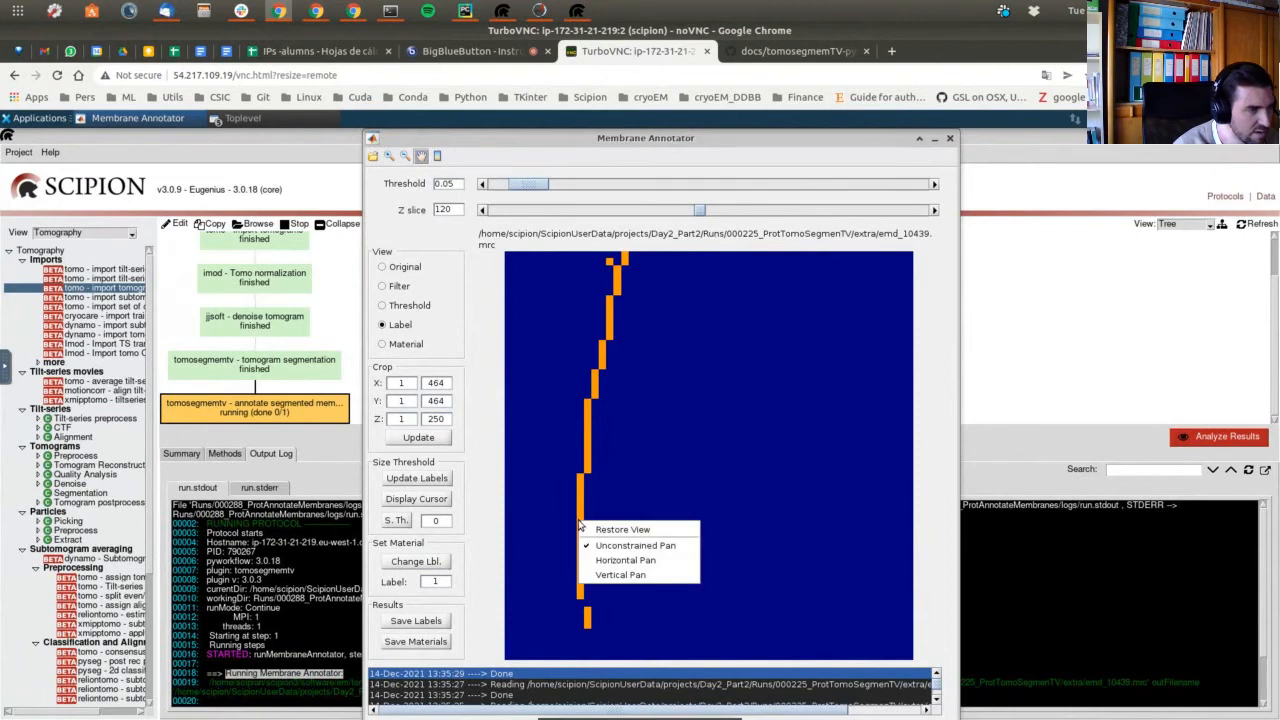
click(598, 529)
right_click(598, 509)
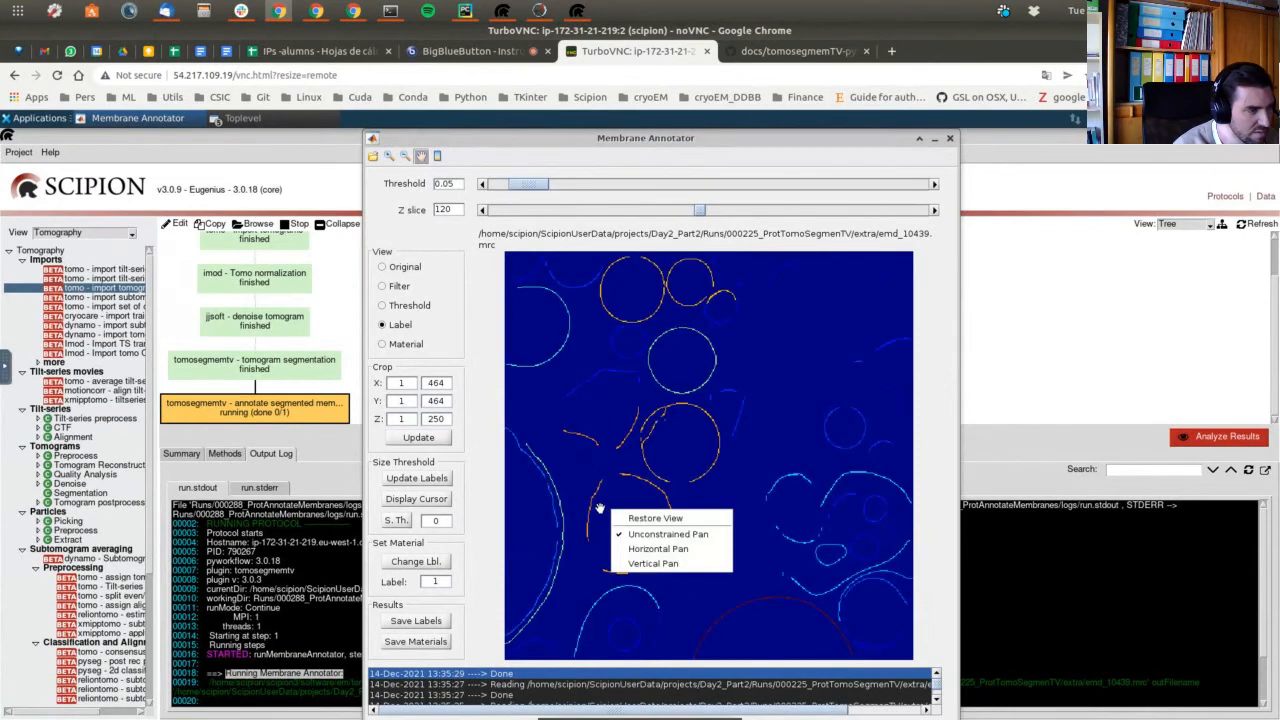
click(572, 486)
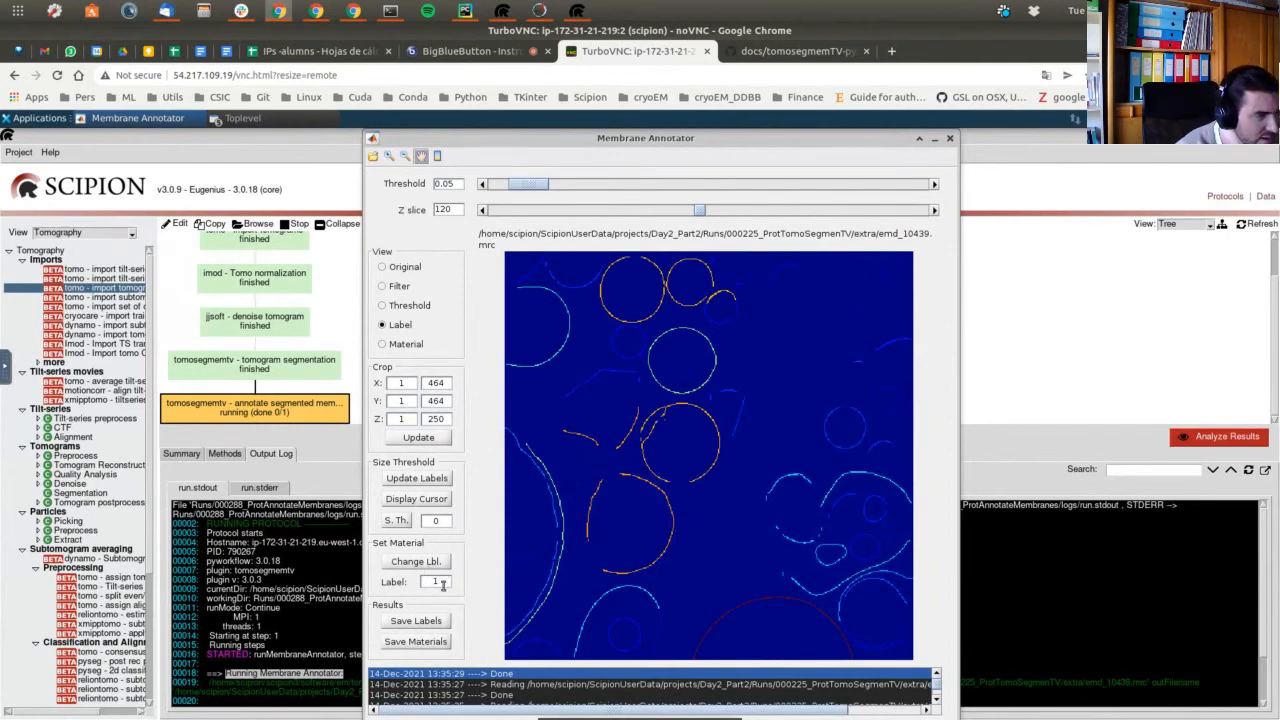
Close the Membrane Annotator without saving and stop the running annotate segmented membranes protocol.
click(950, 139)
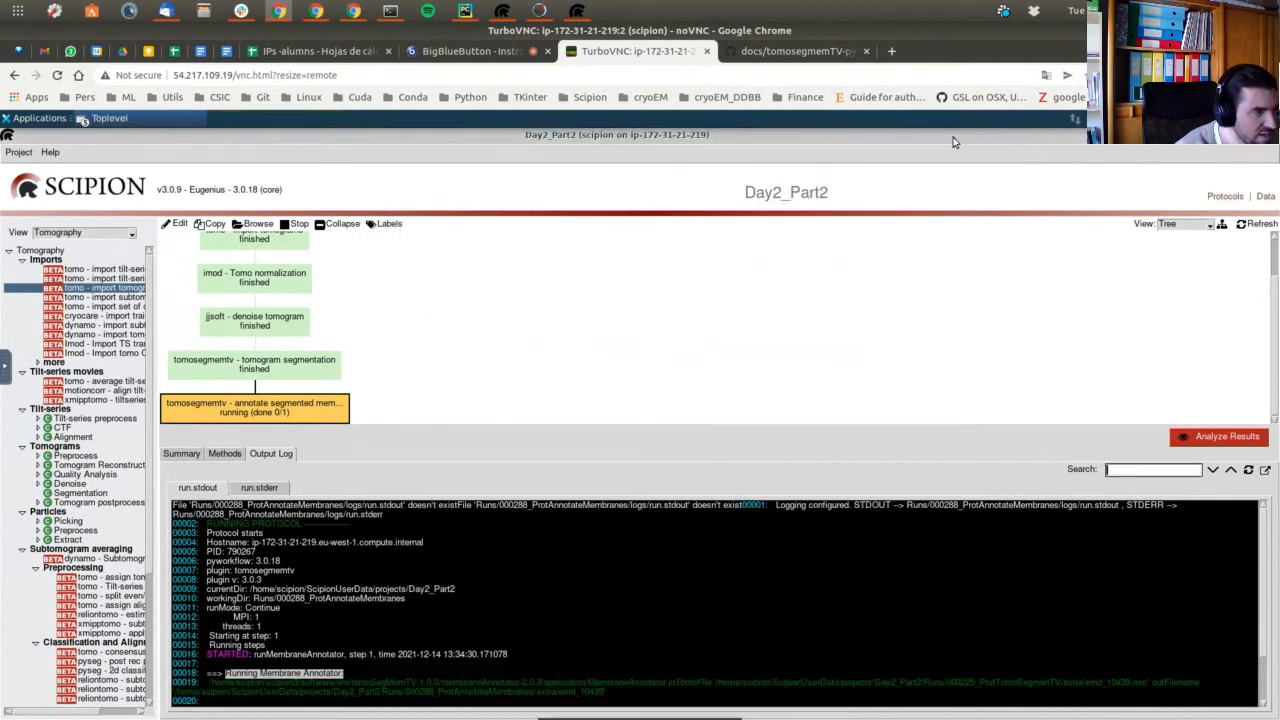
click(295, 224)
click(140, 280)
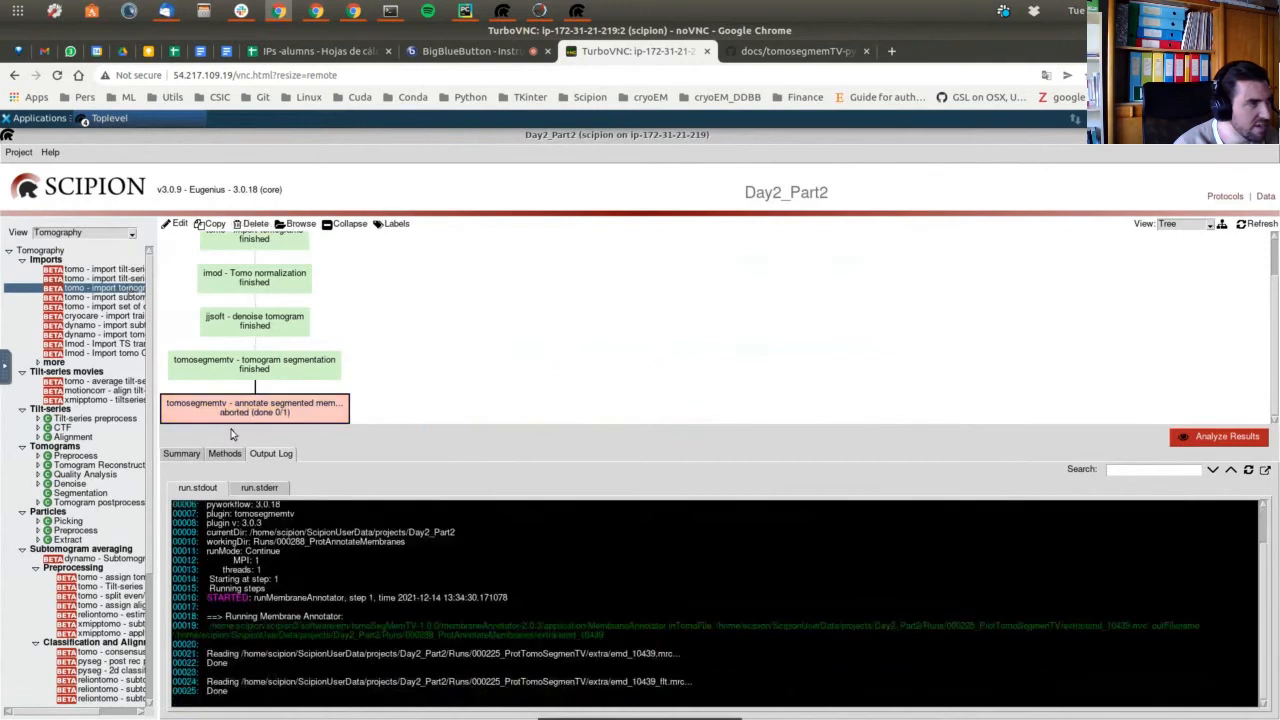
Execute the annotate segmented membranes protocol again in Restart mode and open the emd_10439 segmentation in the annotator.
right_click(253, 407)
click(268, 415)
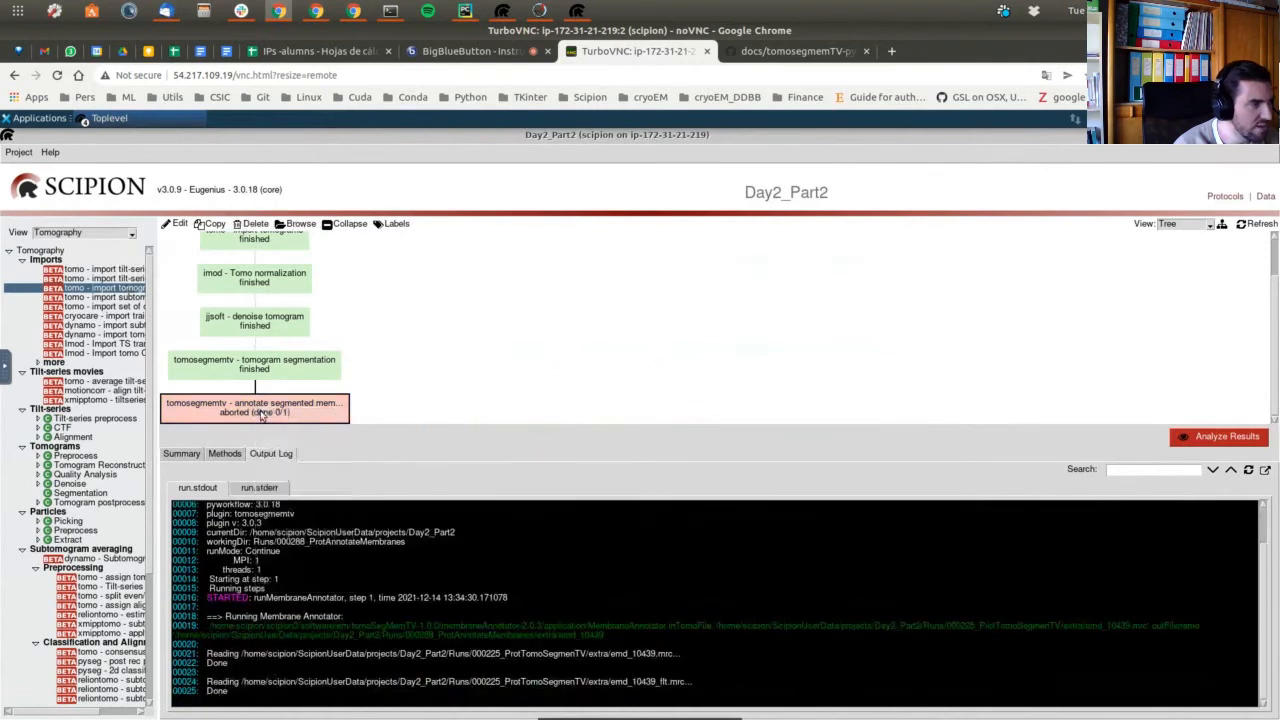
click(141, 414)
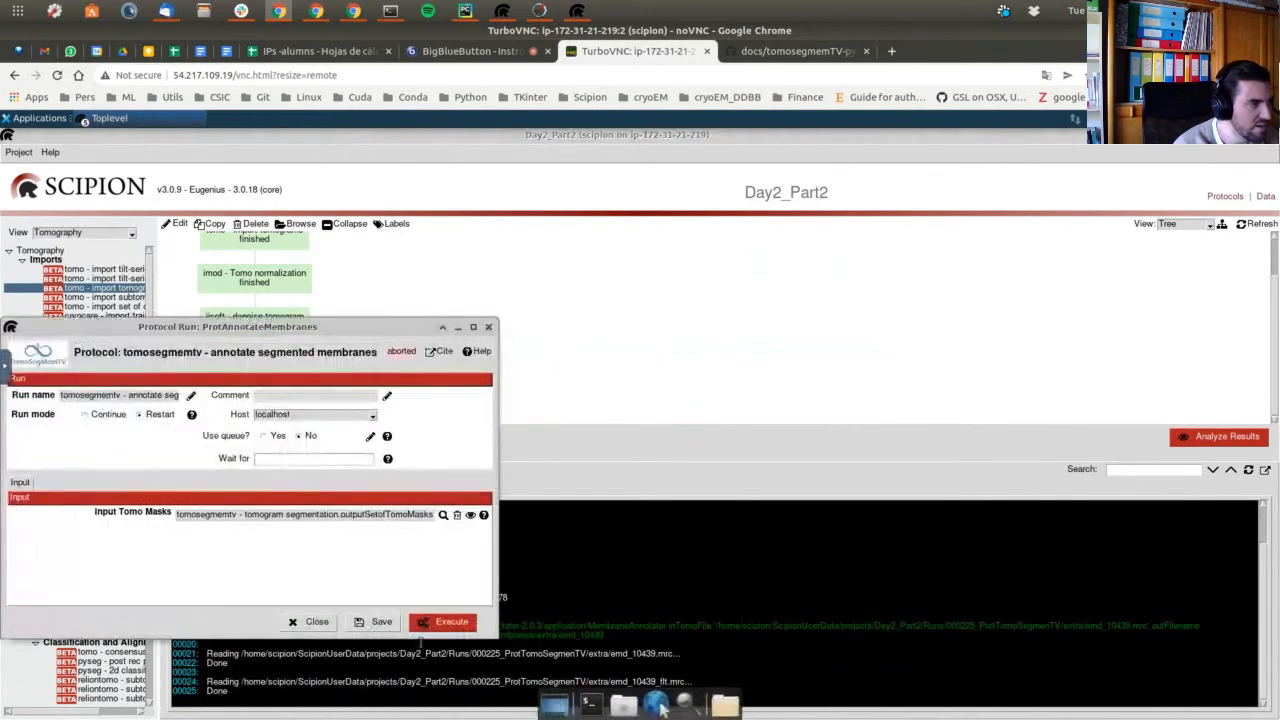
click(442, 621)
click(157, 490)
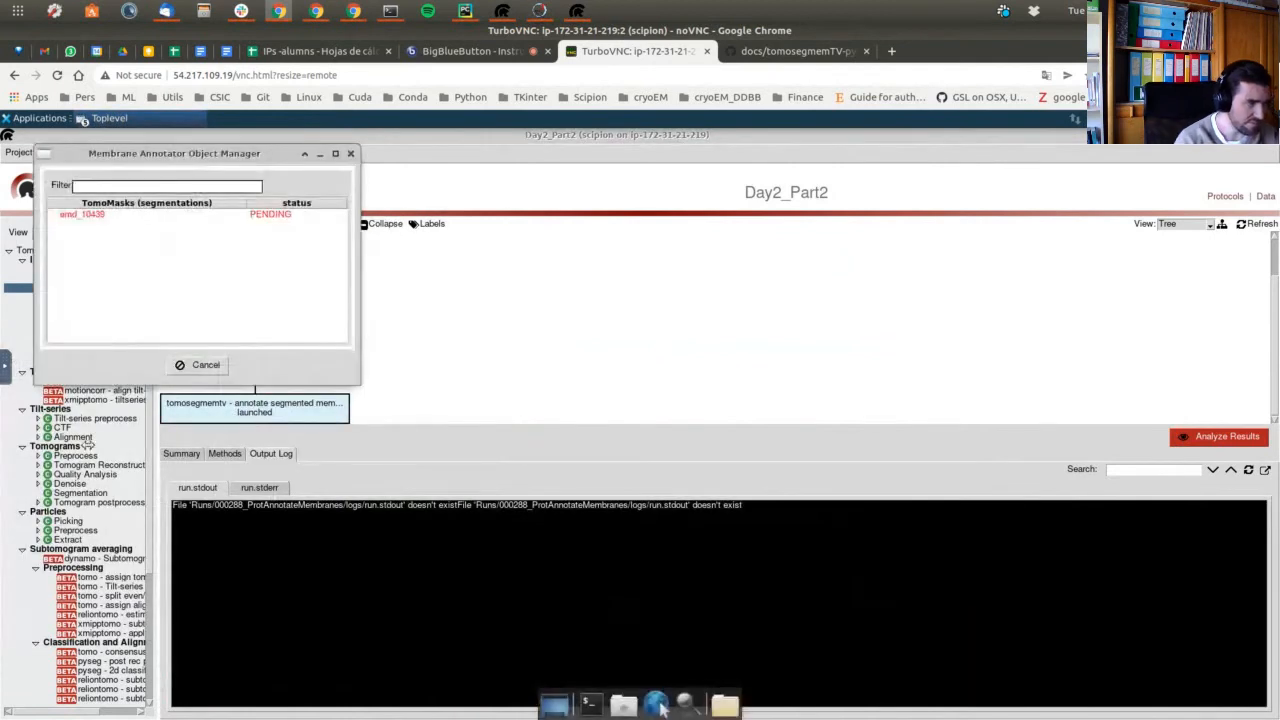
click(87, 215)
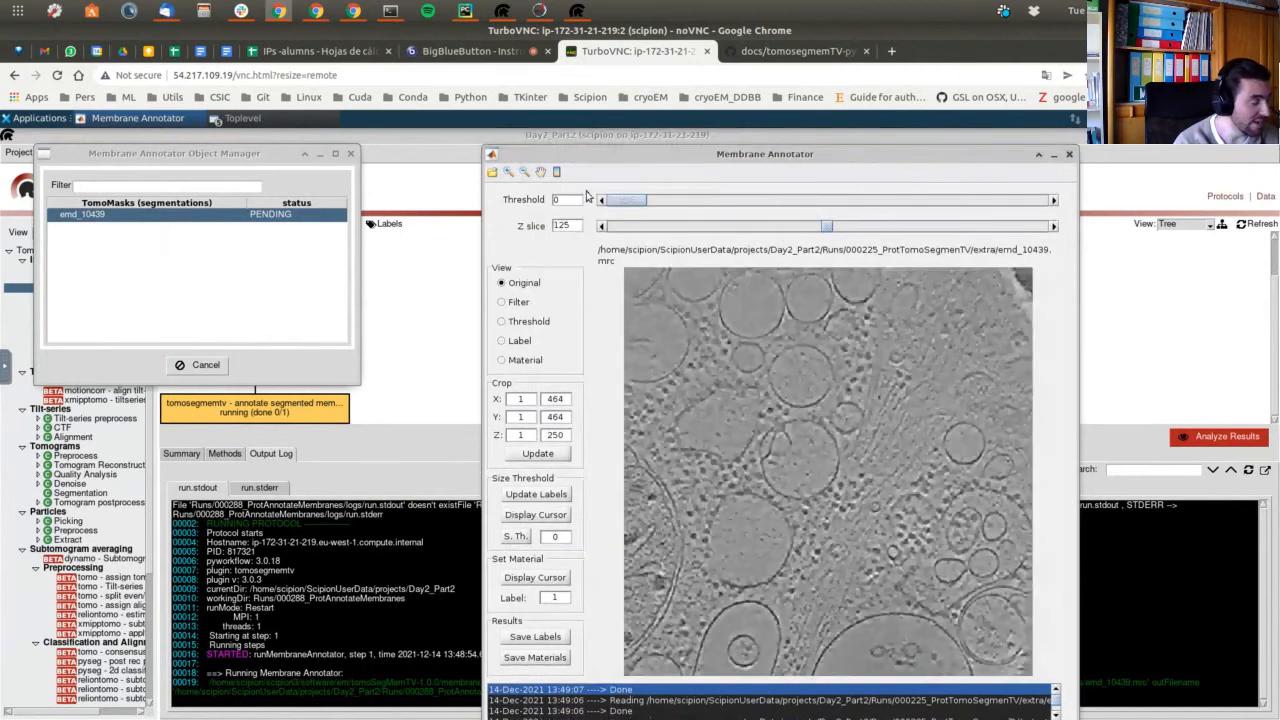
click(576, 199)
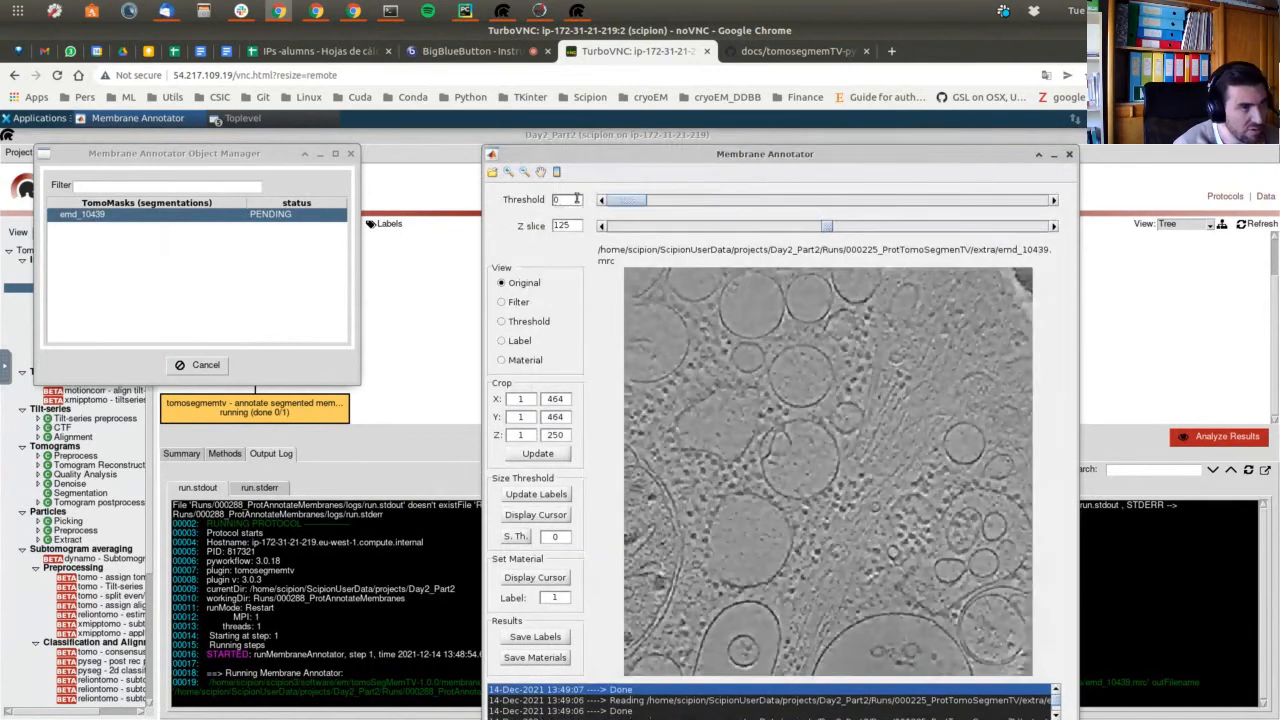
text(.005)
key(Return)
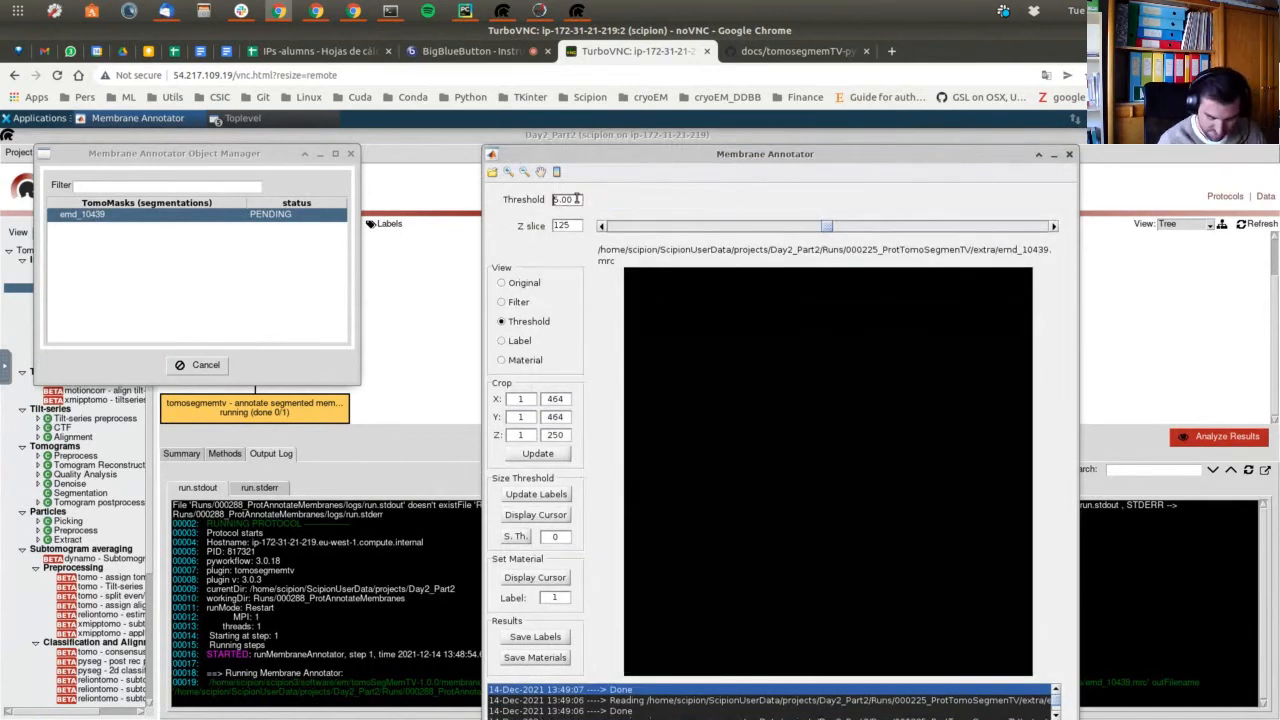
Set the membrane threshold to 0.05 and update the labels.
drag(576, 199, 517, 202)
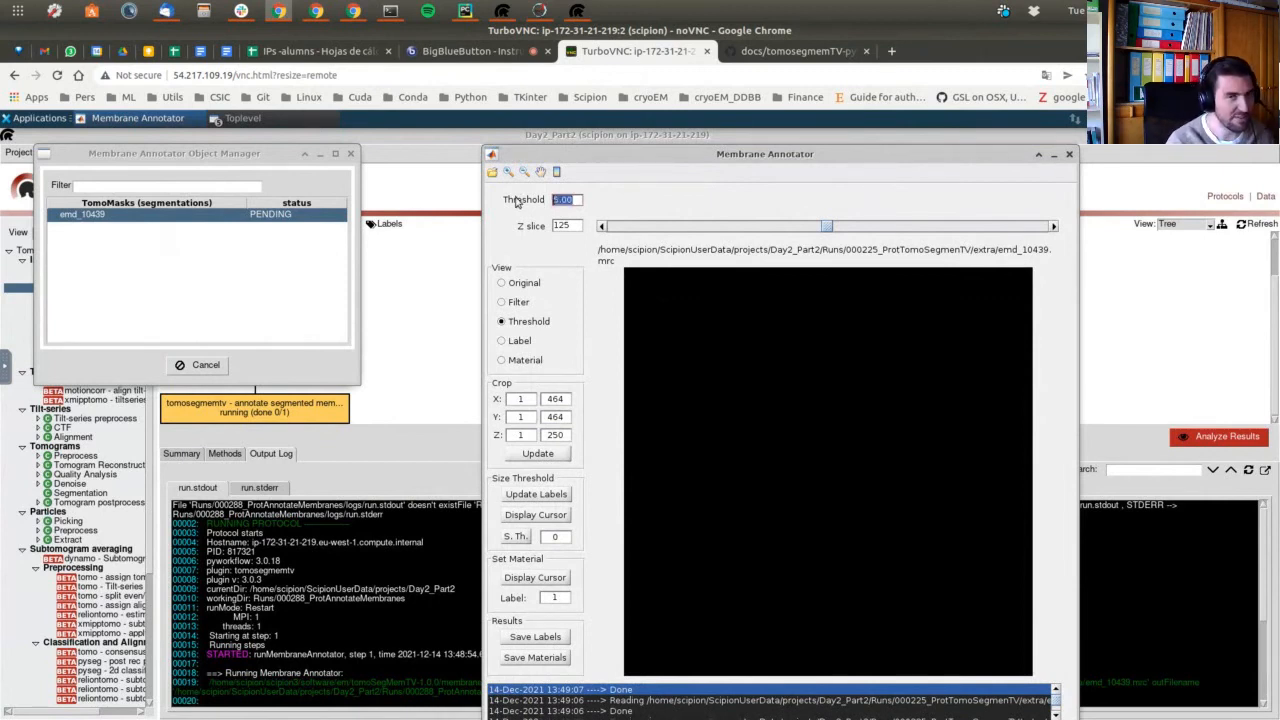
text(0.05)
key(Return)
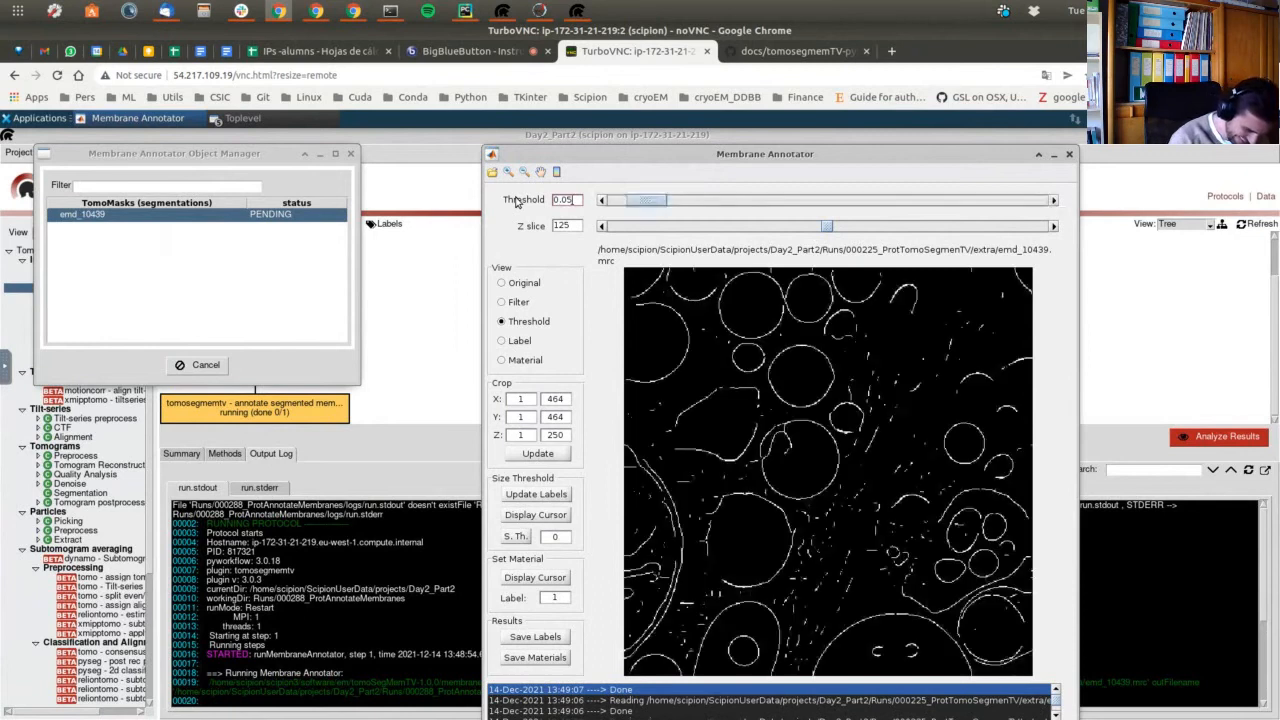
click(538, 501)
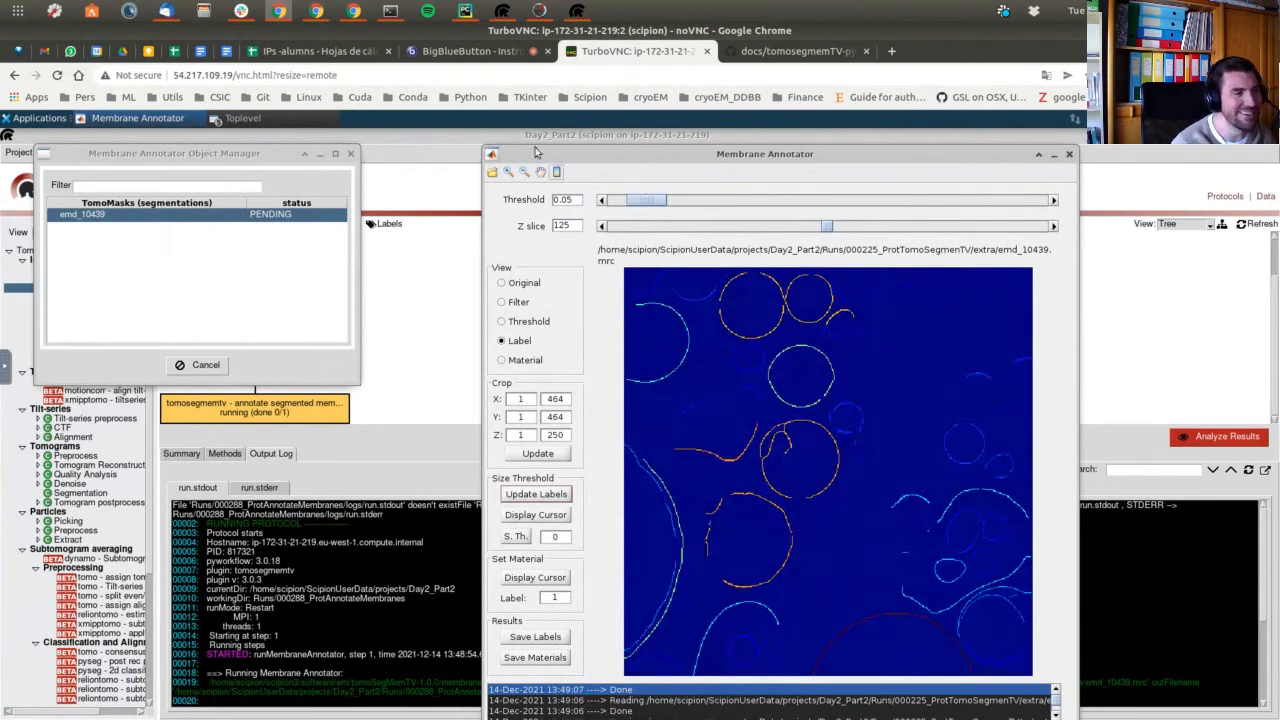
Check the size of the orange curved membrane near the image centre using the Size Threshold cursor.
click(507, 171)
drag(674, 390, 793, 585)
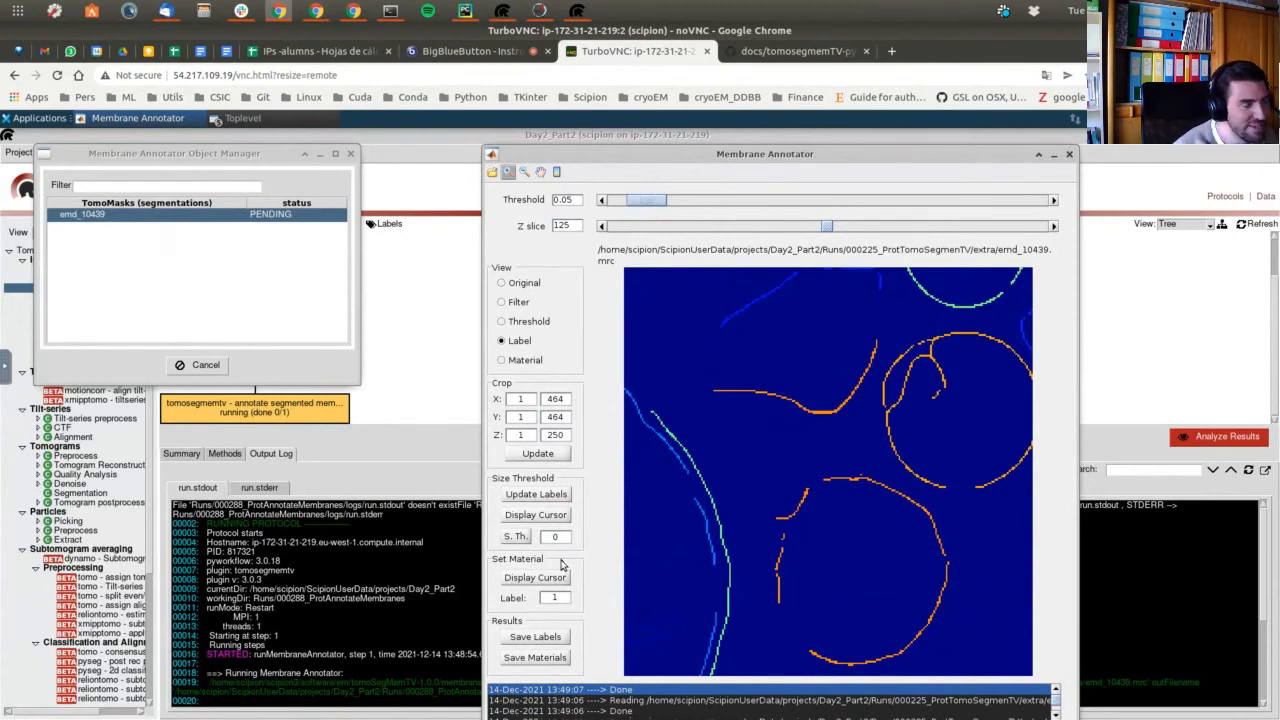
click(535, 516)
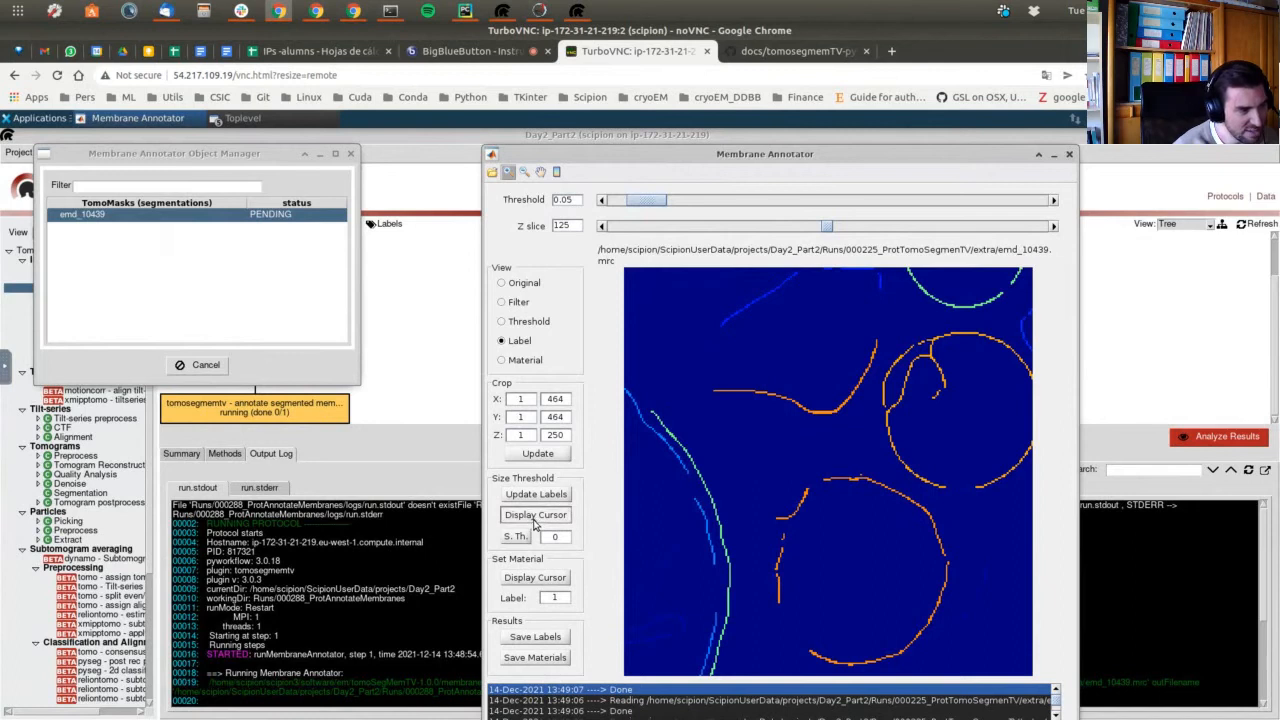
click(818, 413)
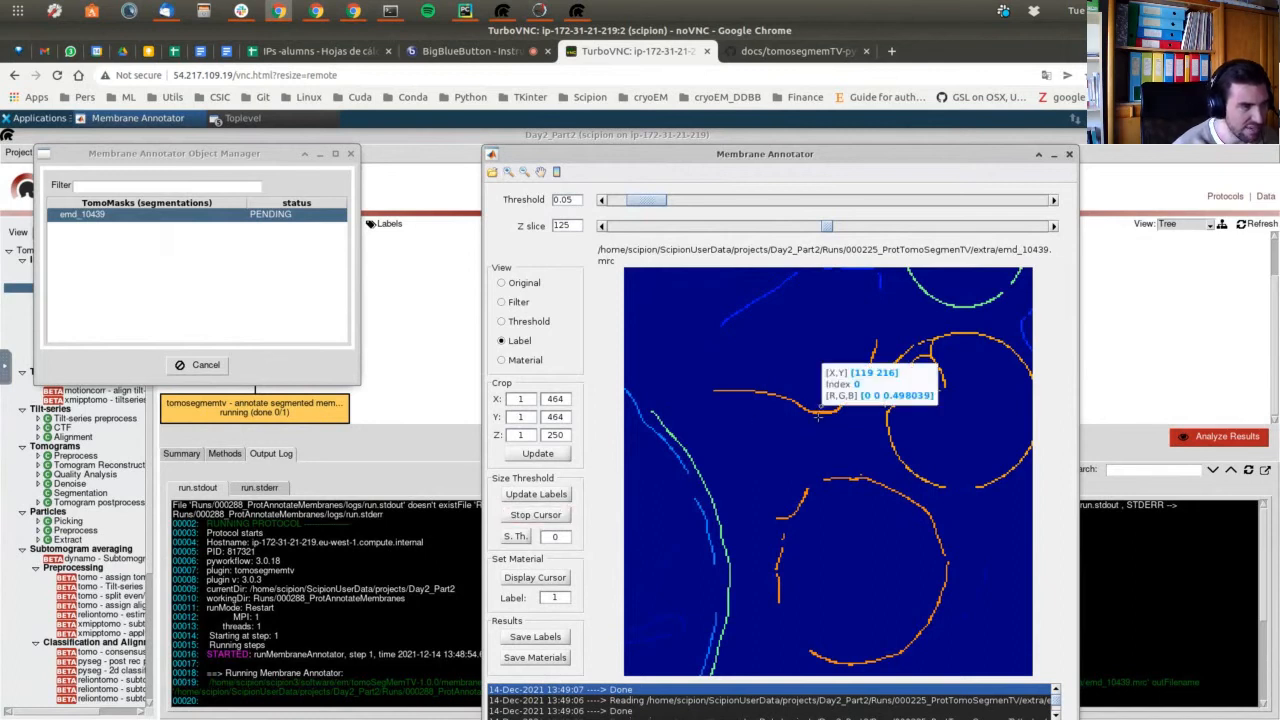
click(555, 516)
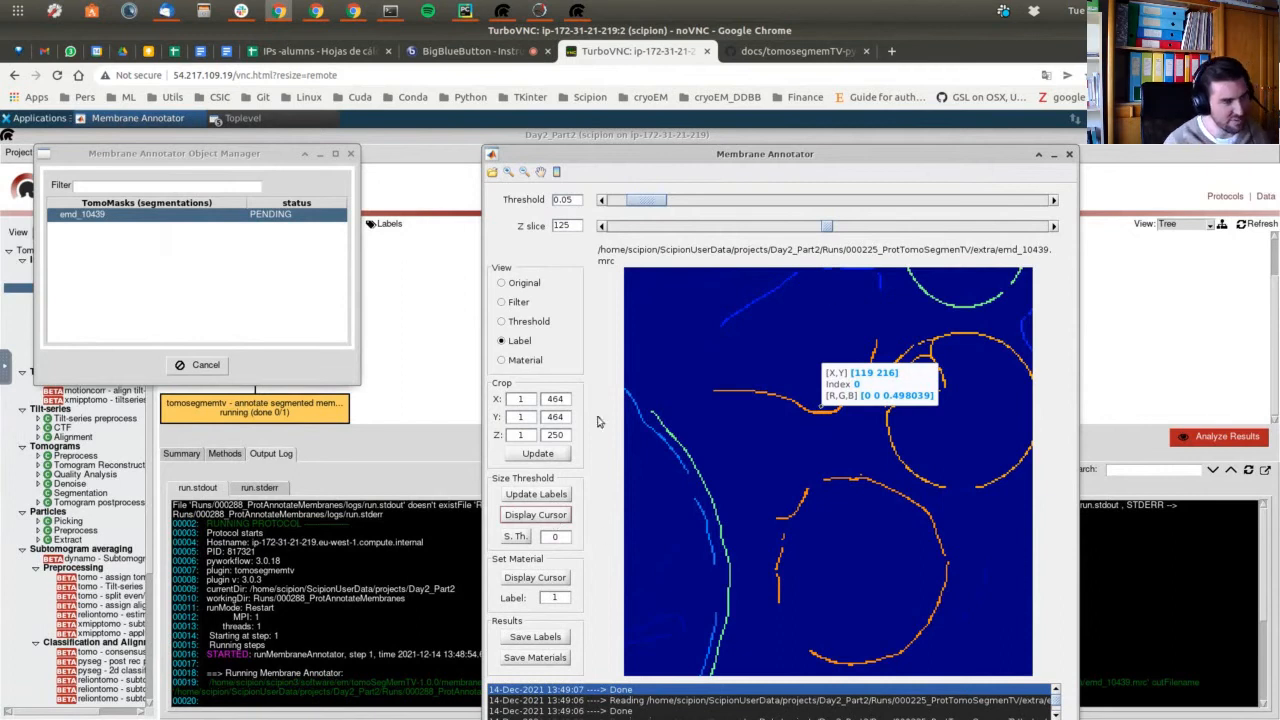
Annotate the orange curved membrane near the image centre with material label 1.
click(550, 578)
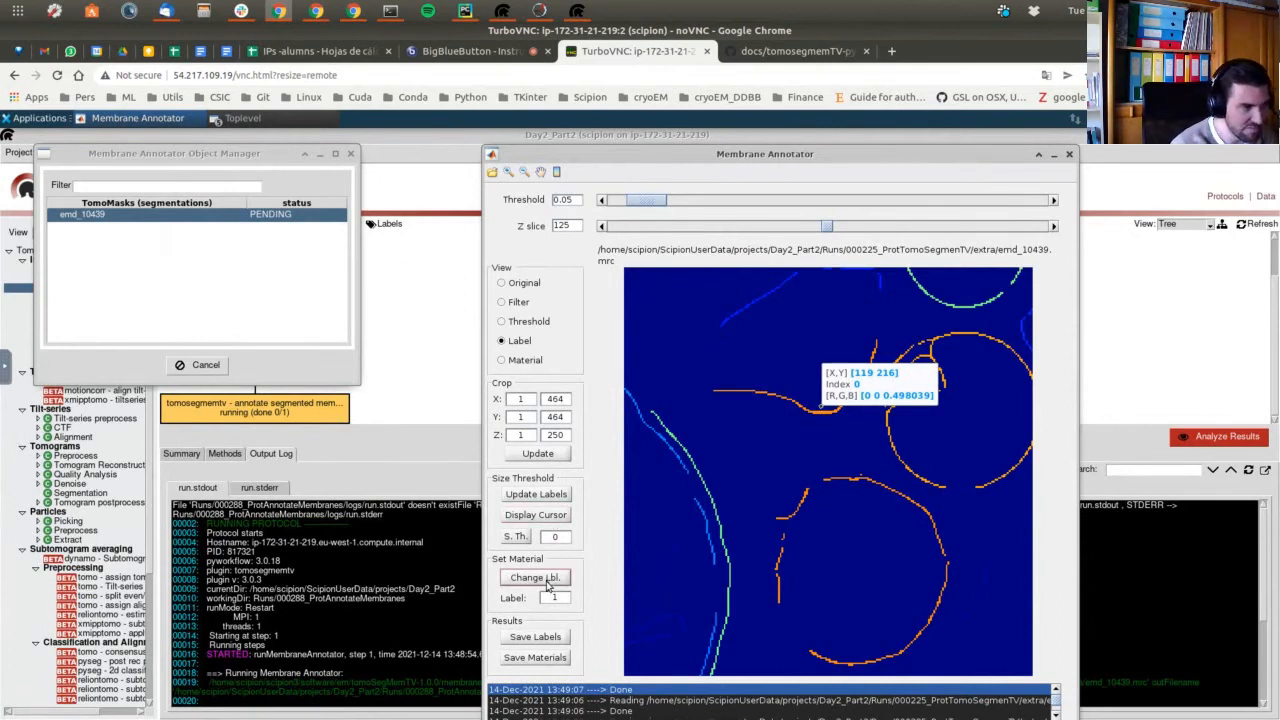
click(833, 410)
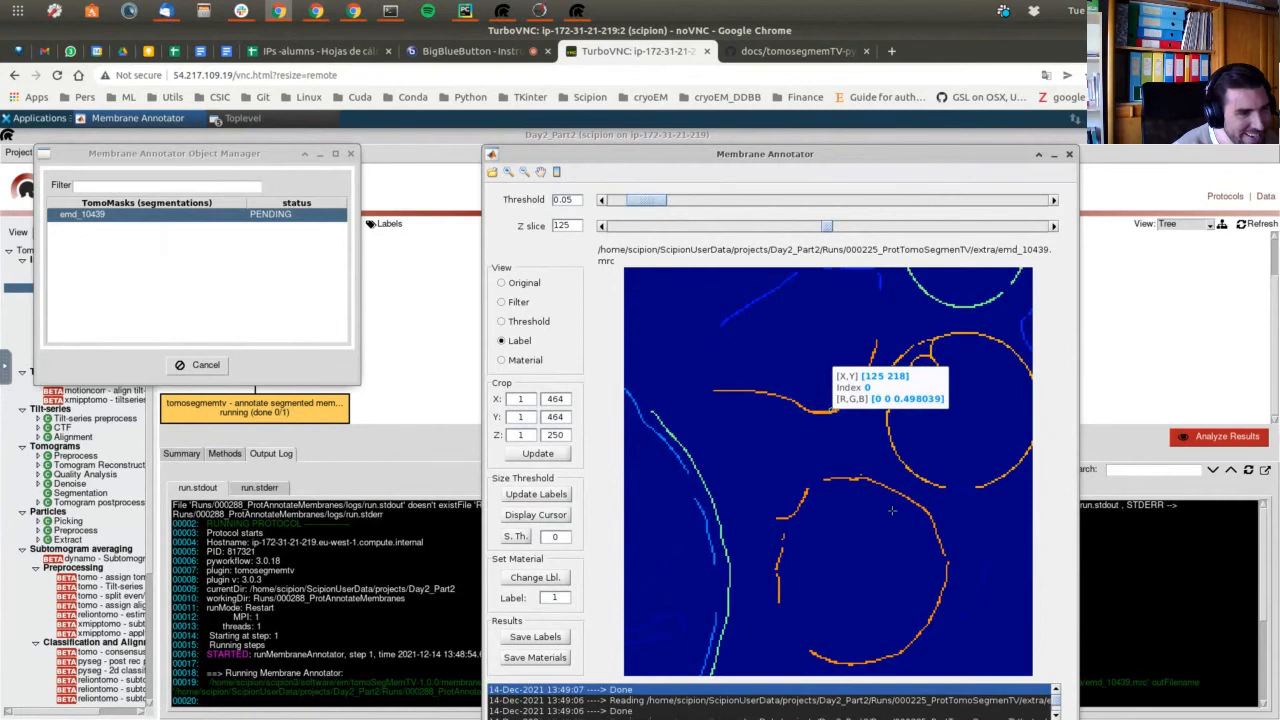
key(Down)
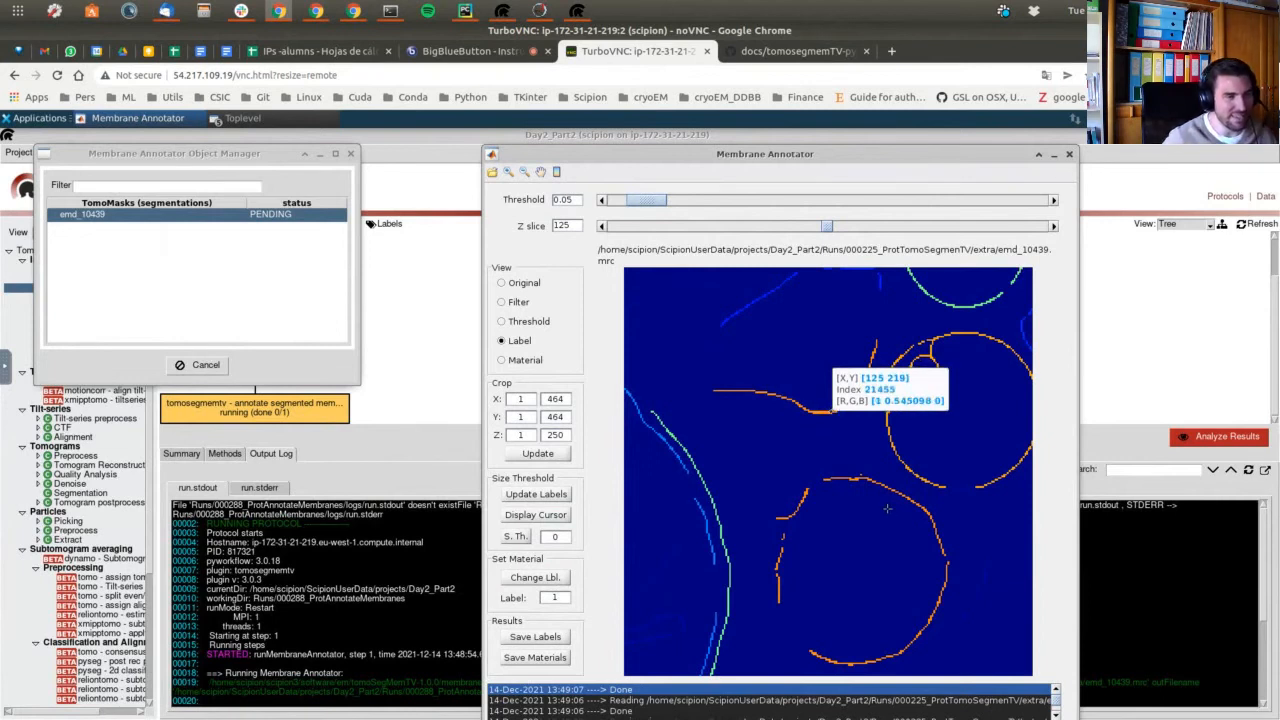
key(Left)
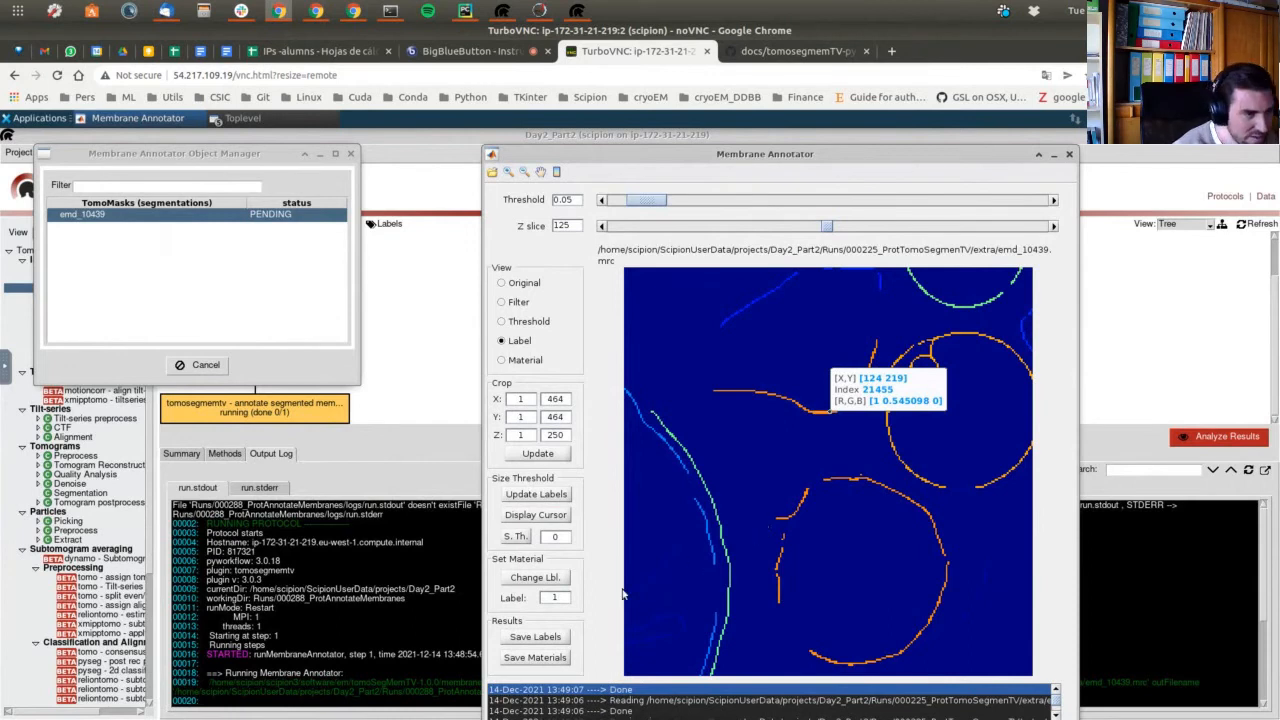
click(543, 580)
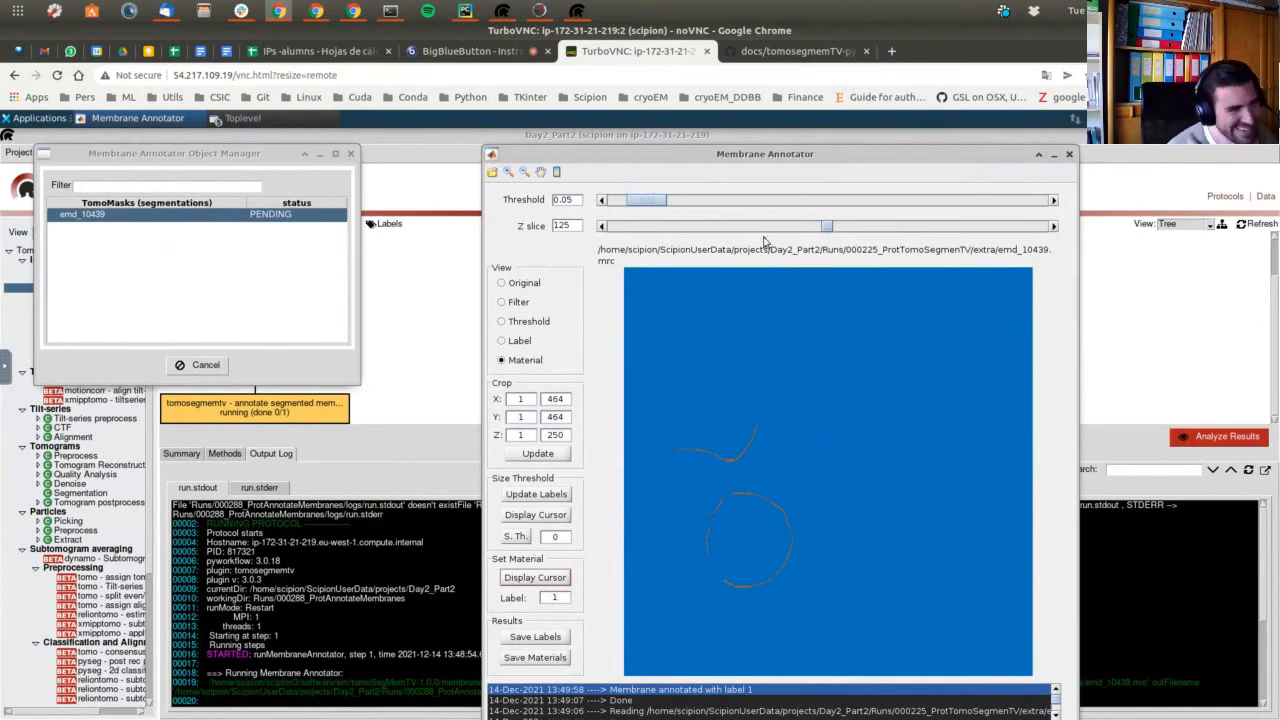
At Z slice 109, annotate the blue arc-shaped membrane above the already annotated one with material label 1.
drag(828, 228, 798, 229)
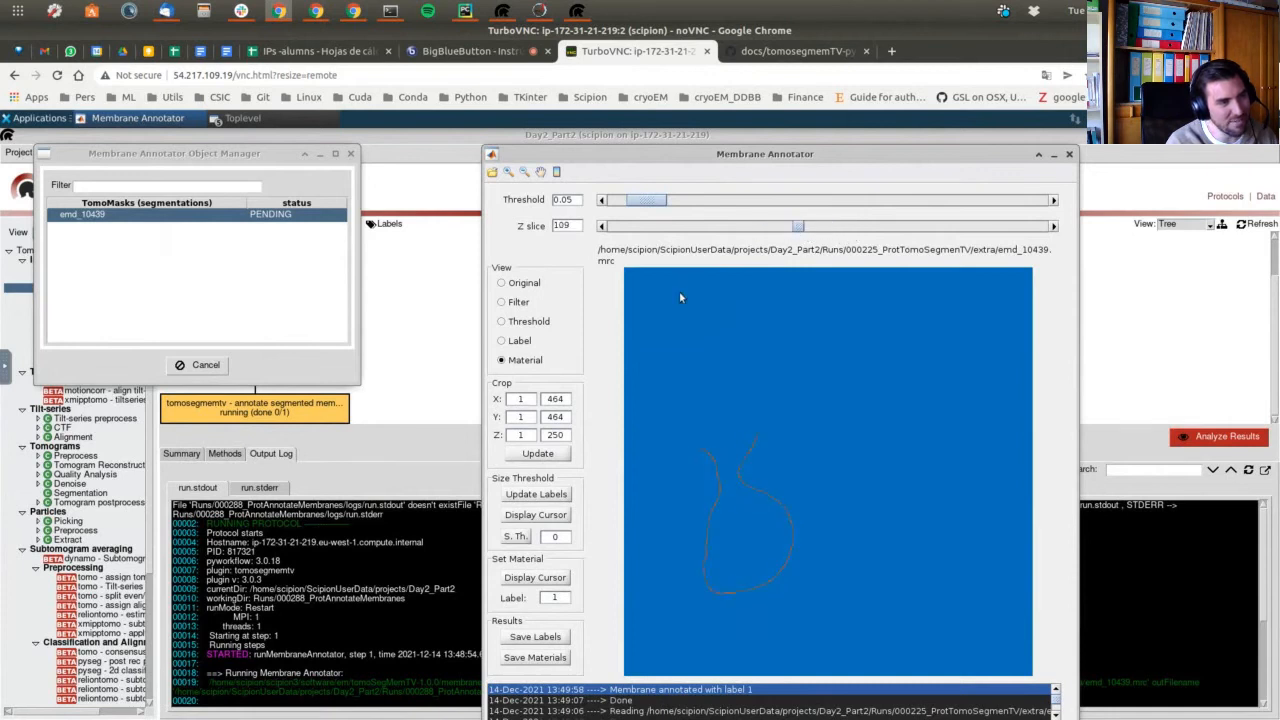
click(524, 341)
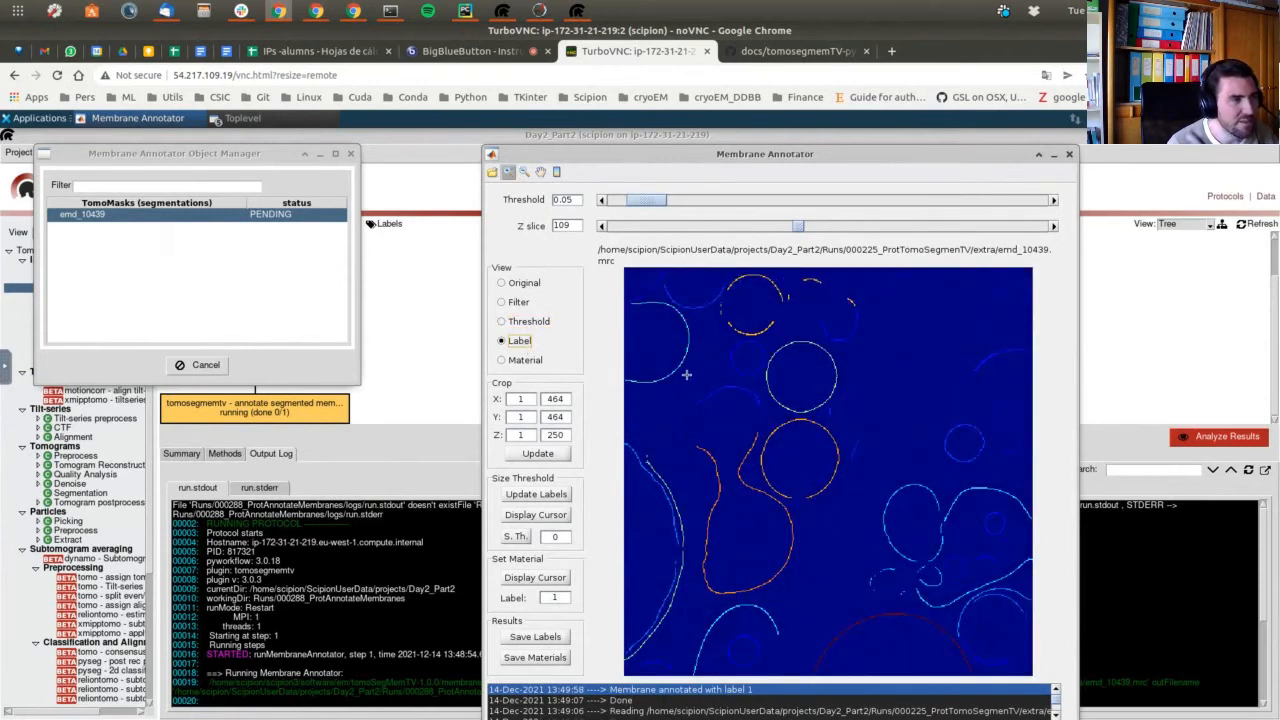
drag(687, 375, 764, 424)
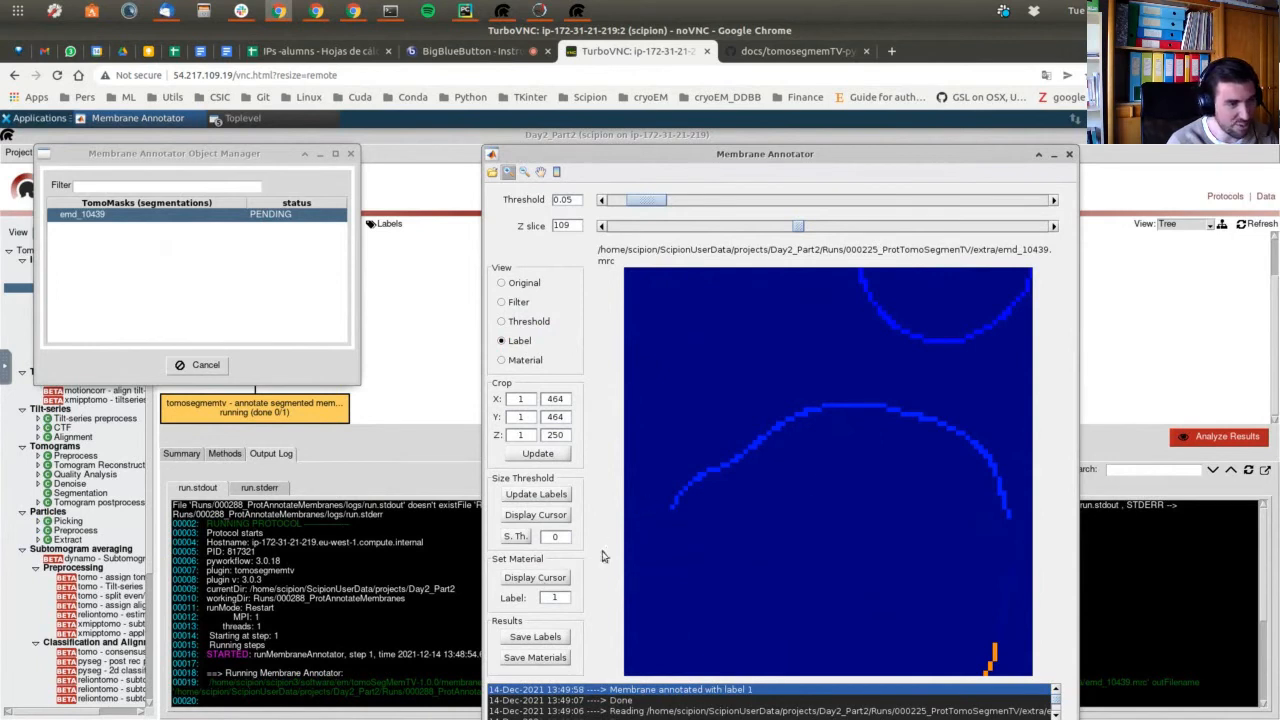
click(545, 580)
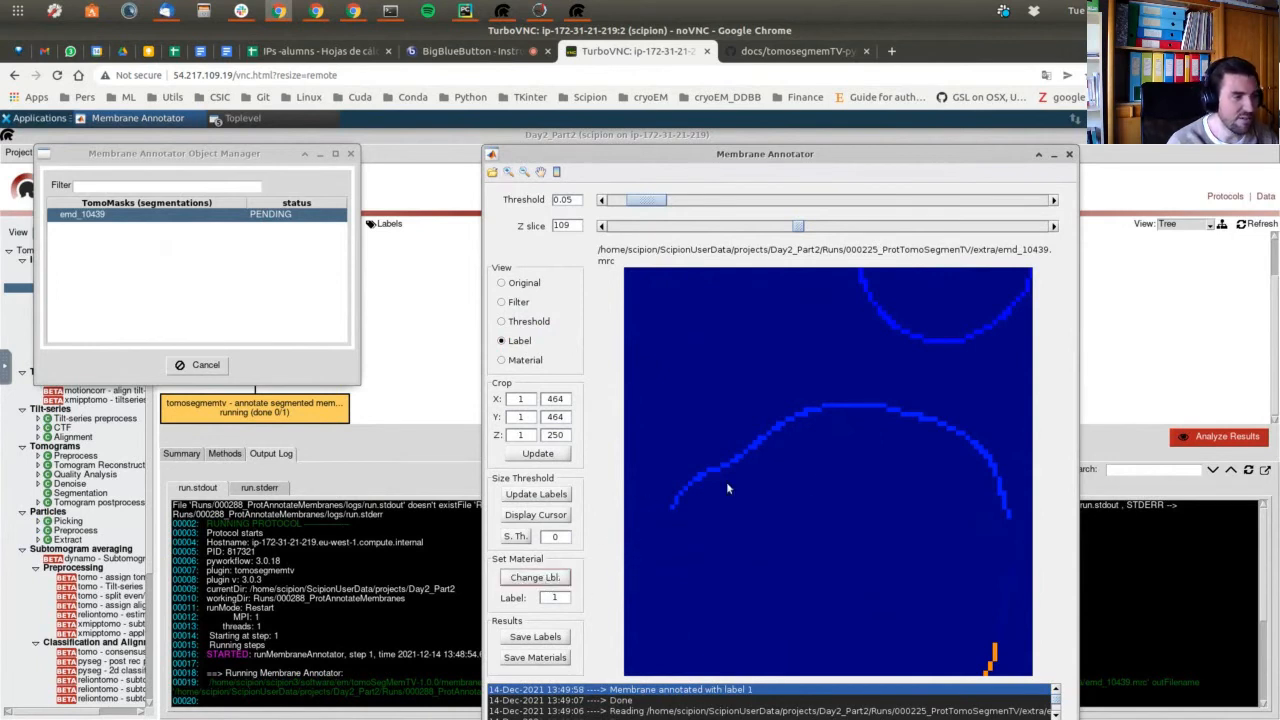
click(713, 468)
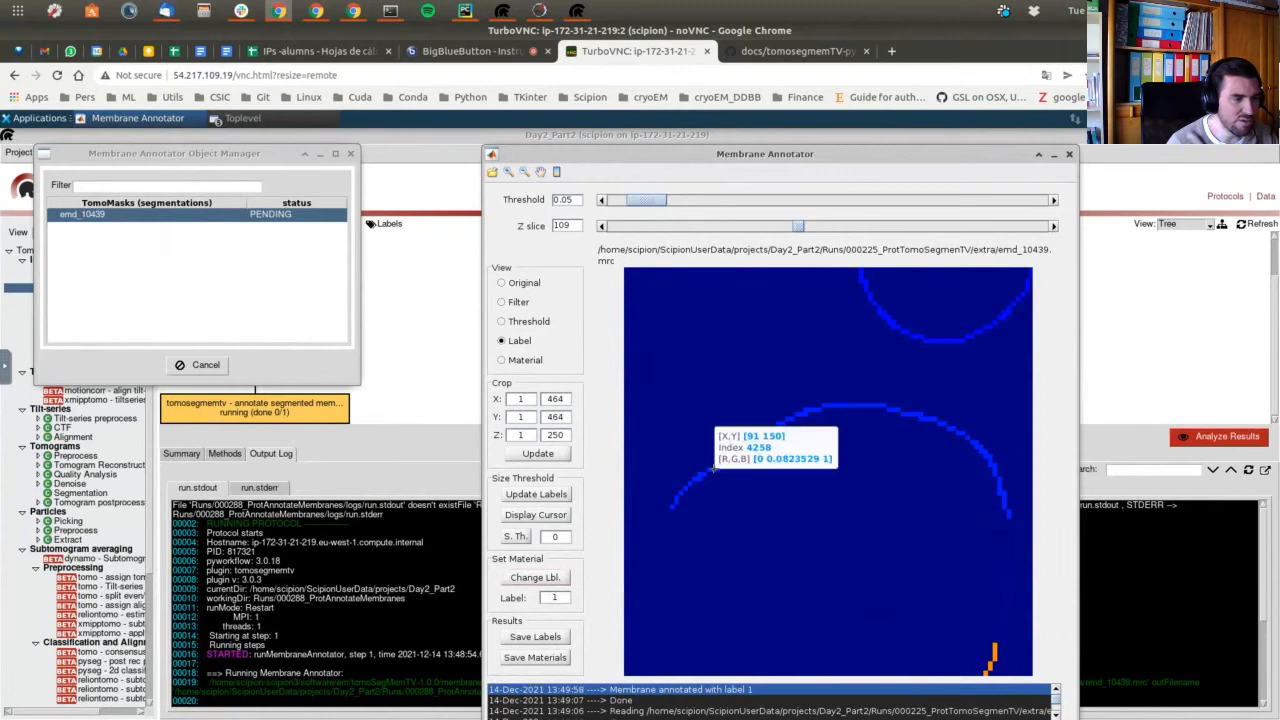
click(547, 583)
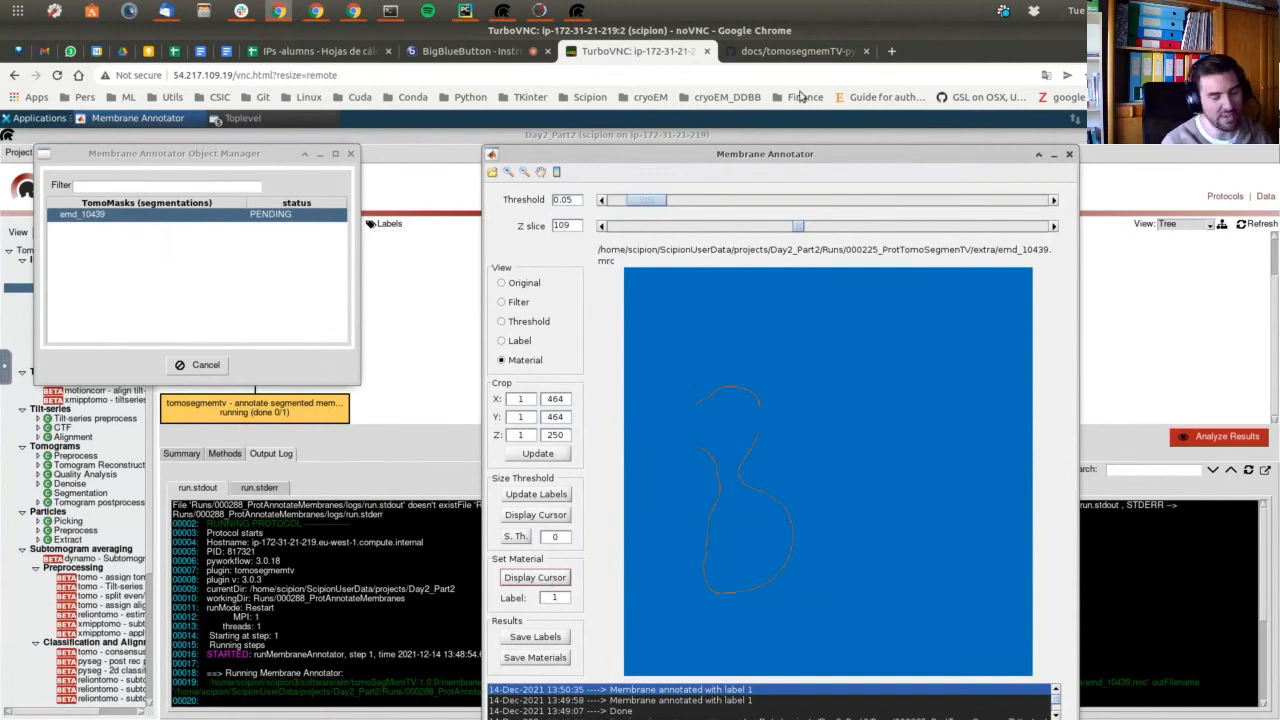
Inspect the annotated material at Z slice 115 and compare it with the Threshold view.
mouse_move(792, 228)
mouse_down()
mouse_move(771, 228)
mouse_move(850, 230)
mouse_move(808, 233)
mouse_up()
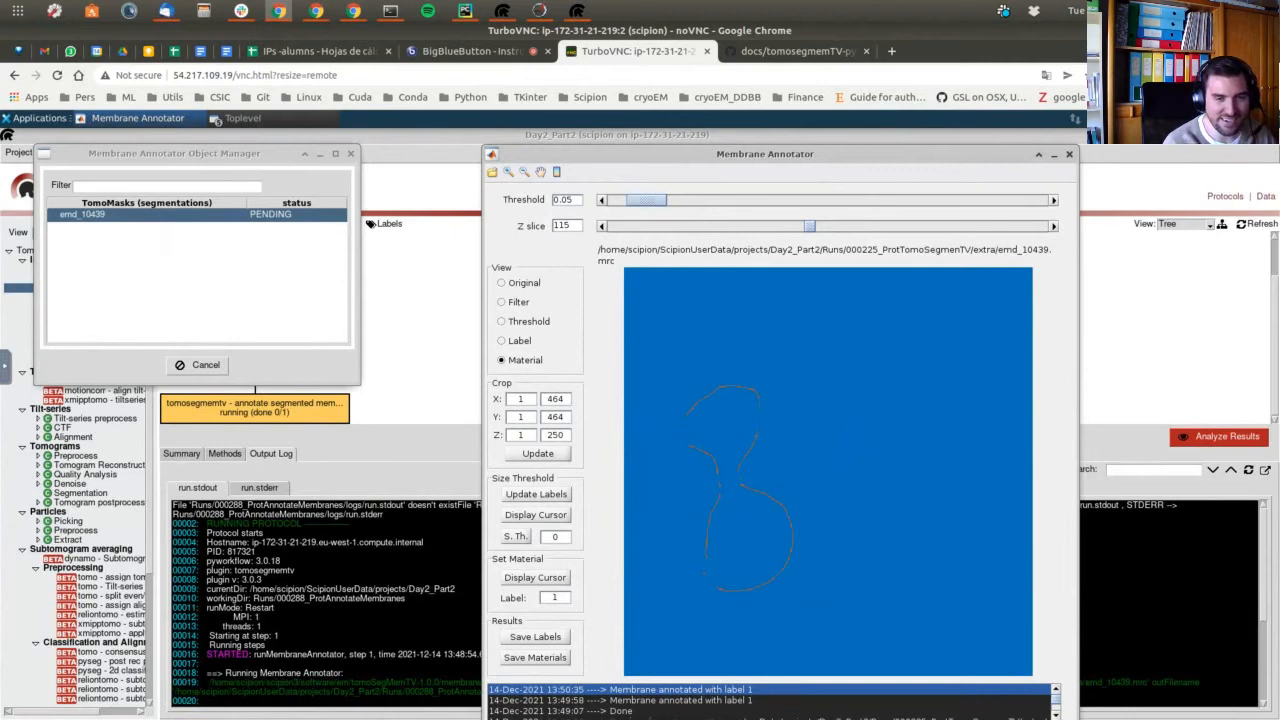
click(519, 330)
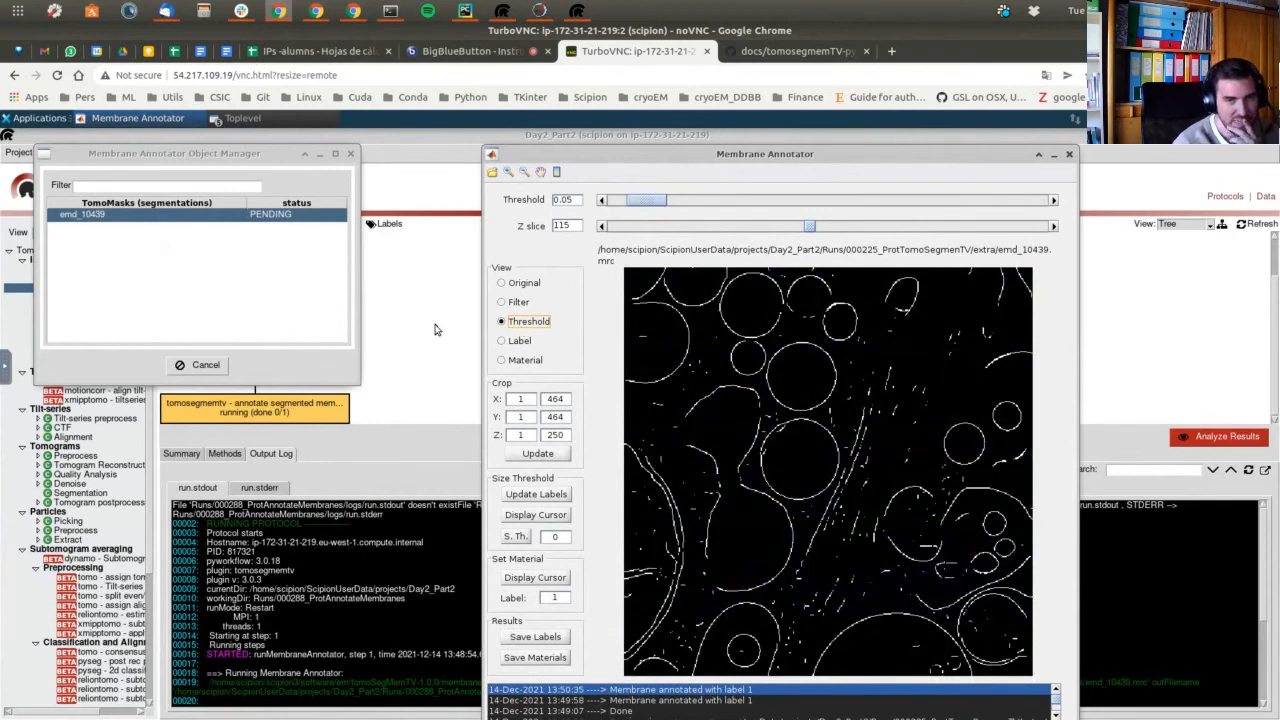
drag(727, 147, 707, 131)
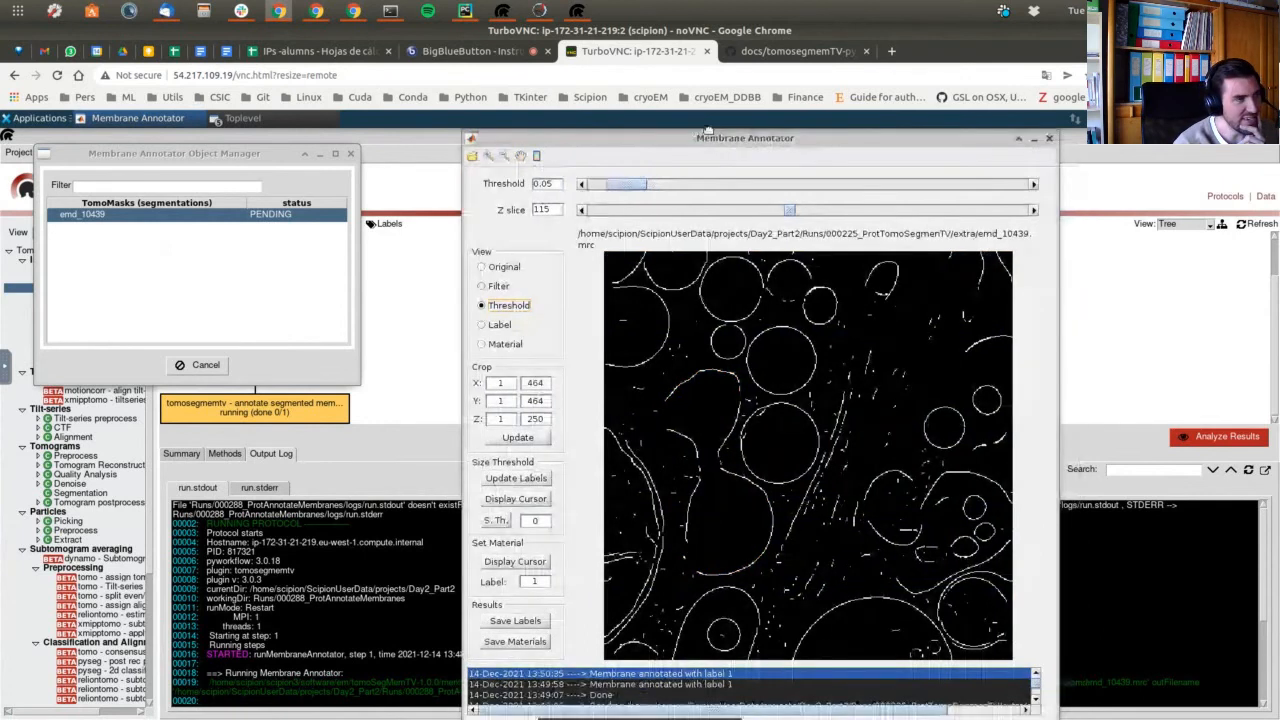
click(398, 350)
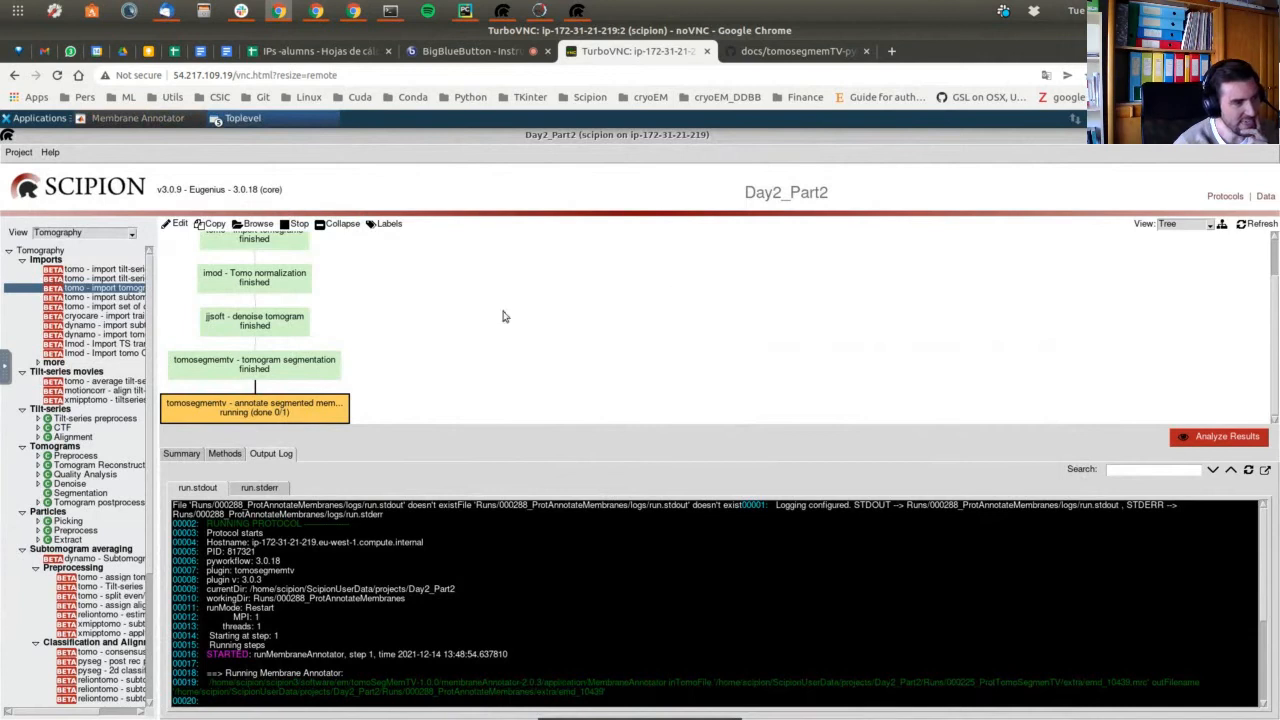
click(767, 54)
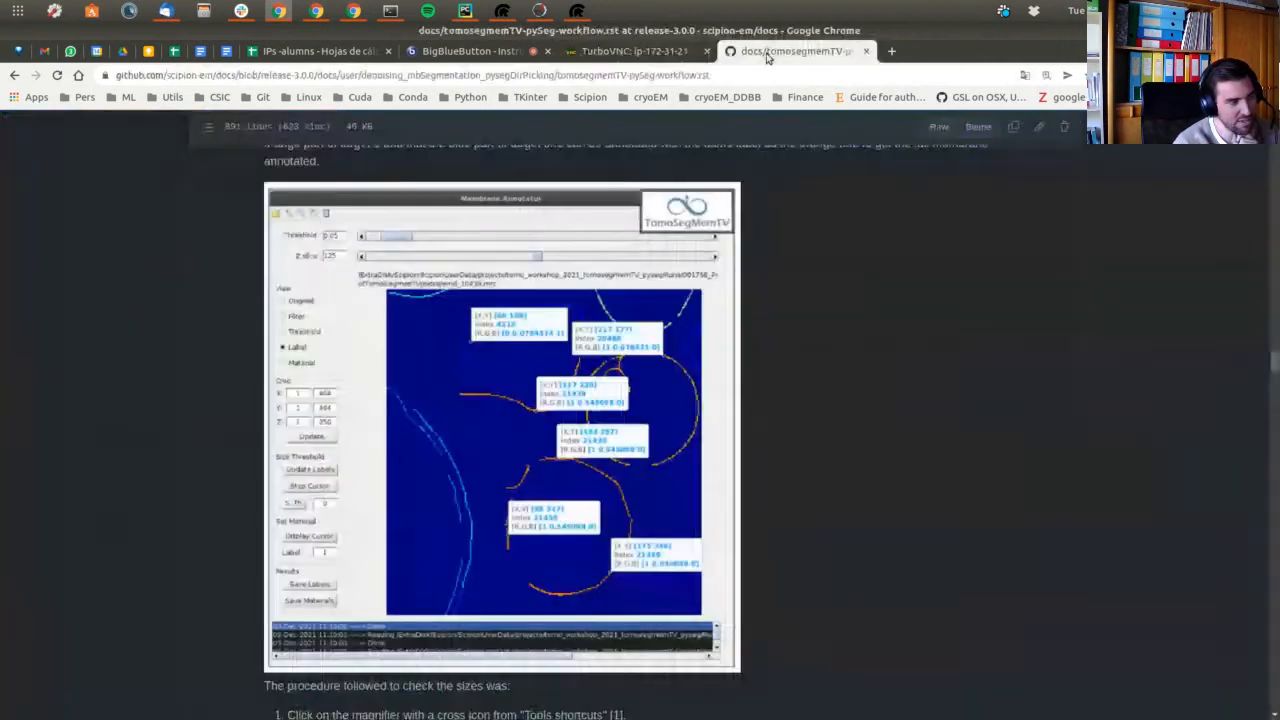
click(611, 52)
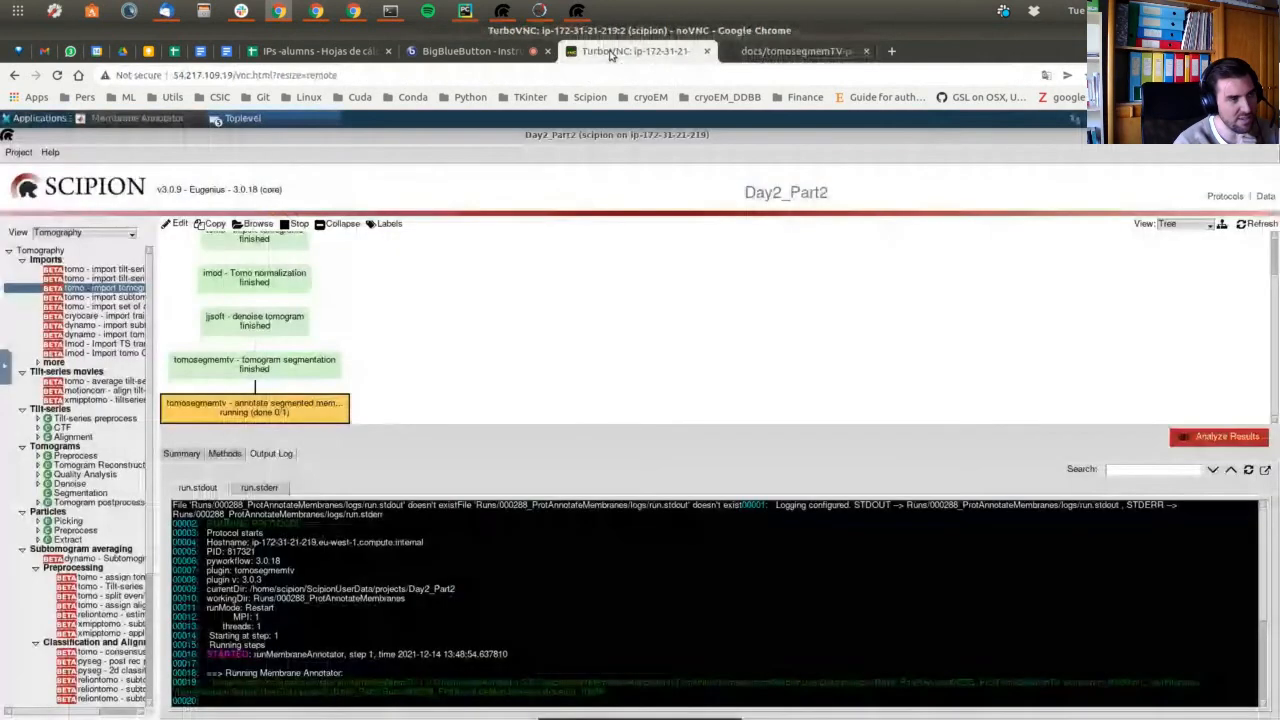
click(138, 119)
click(276, 119)
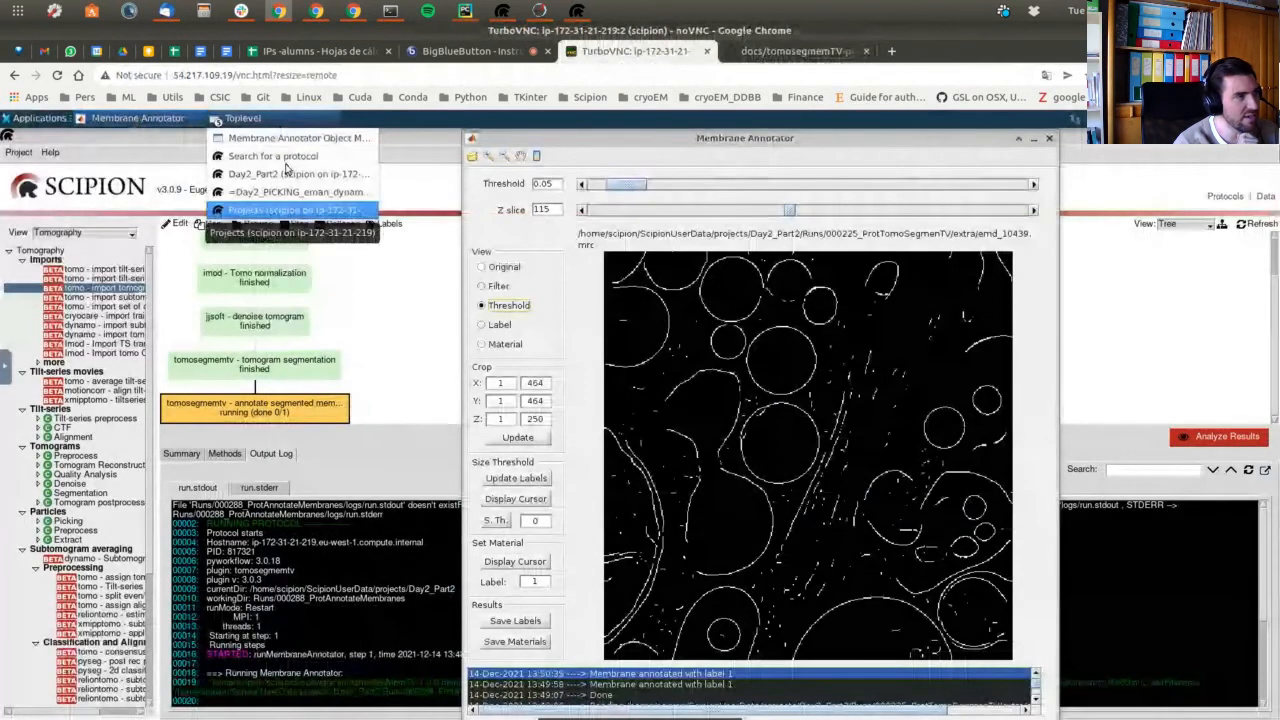
click(298, 139)
click(331, 408)
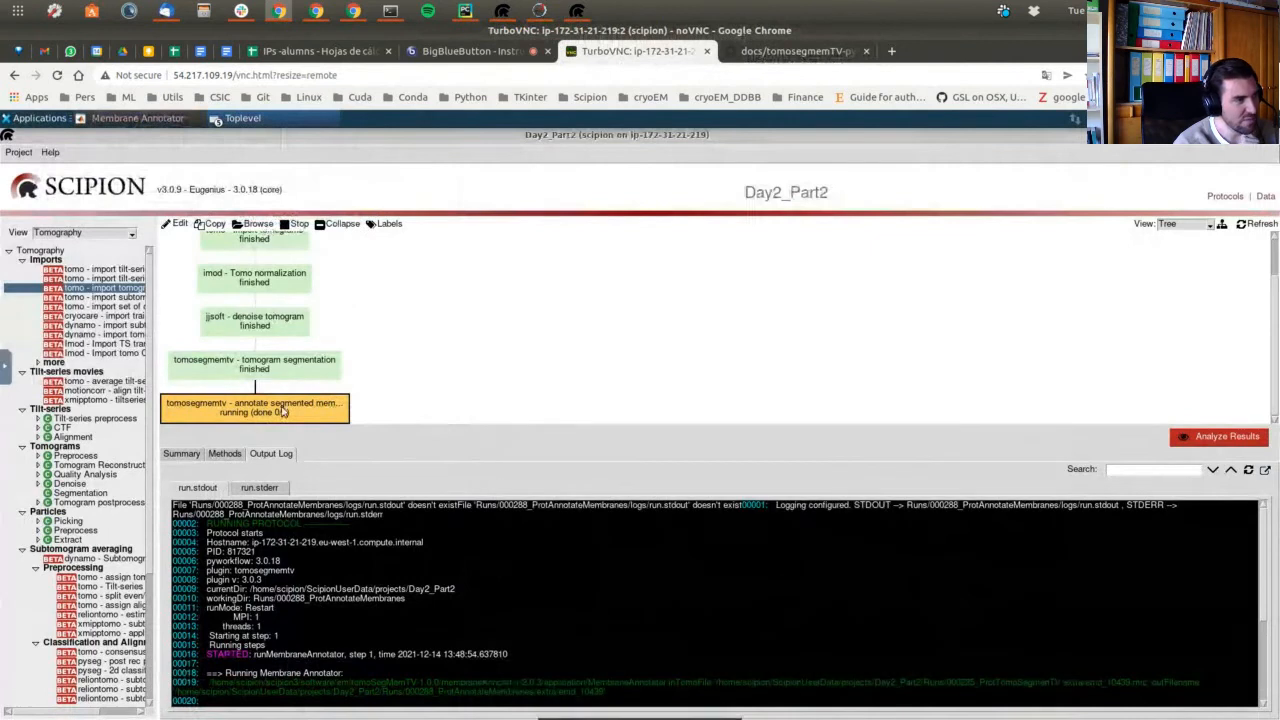
Cancel stopping the annotate segmented membranes run, and view its protocol form.
click(300, 226)
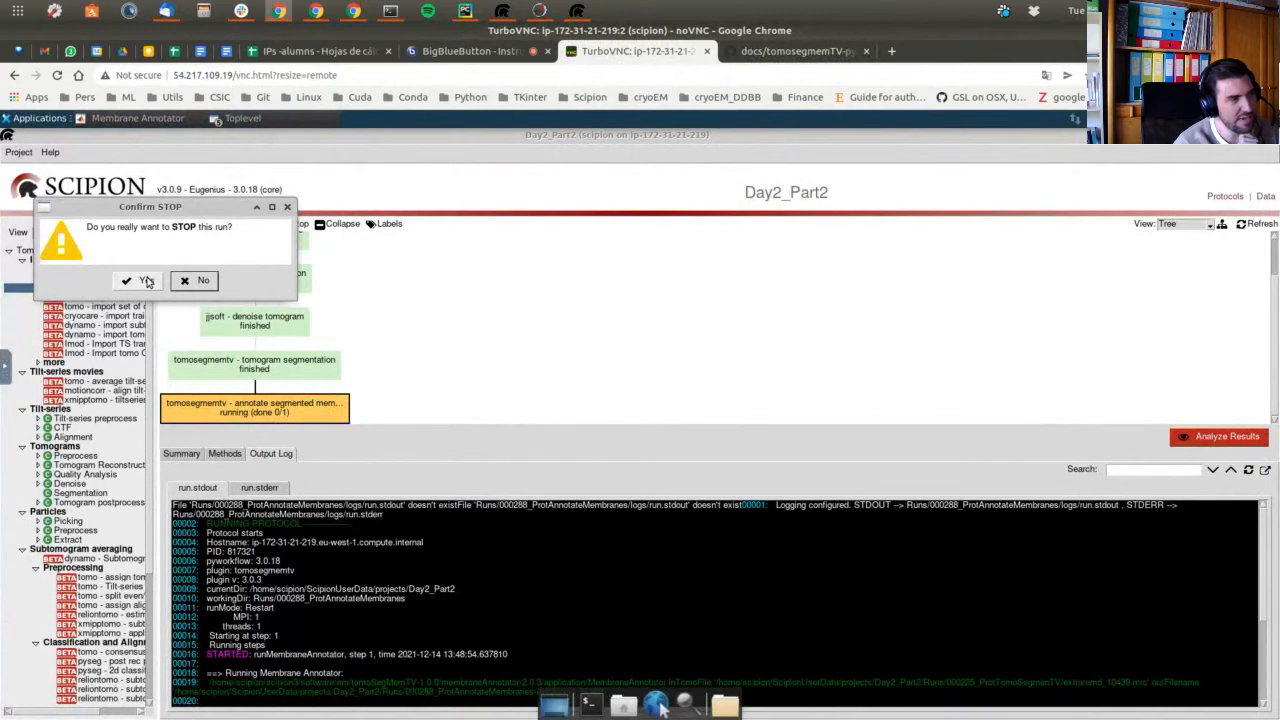
click(287, 207)
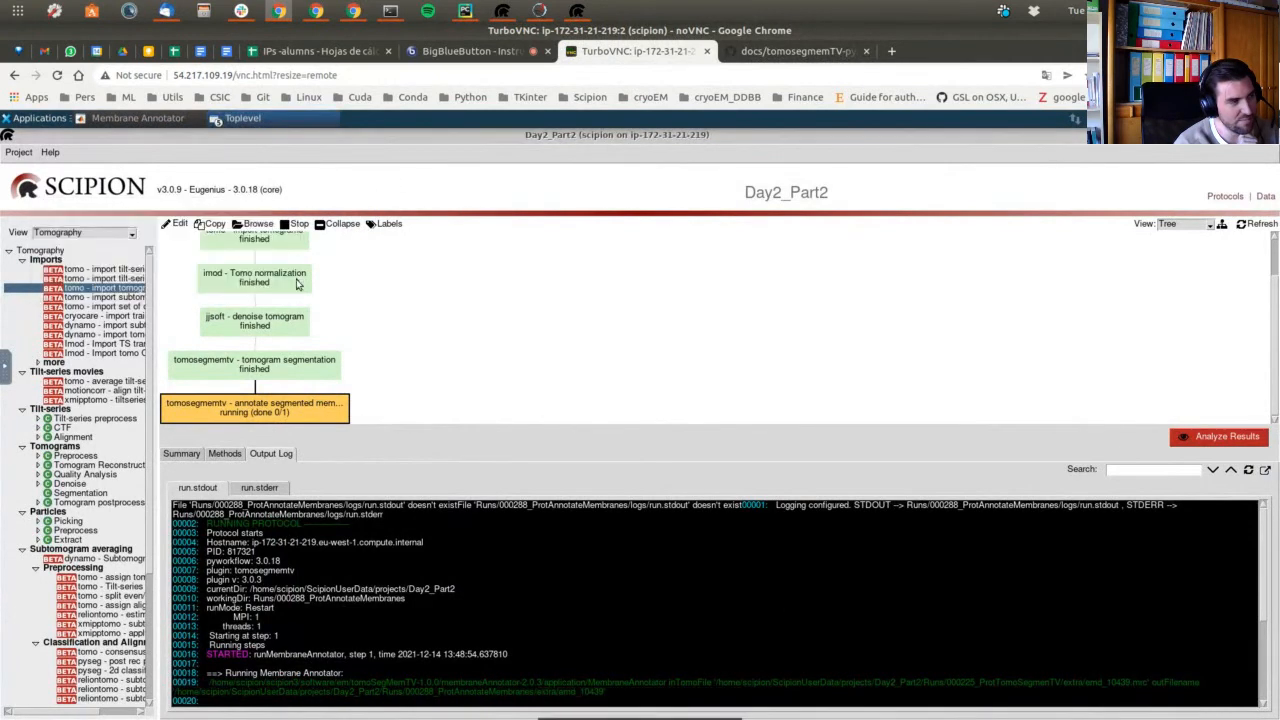
mouse_move(255, 416)
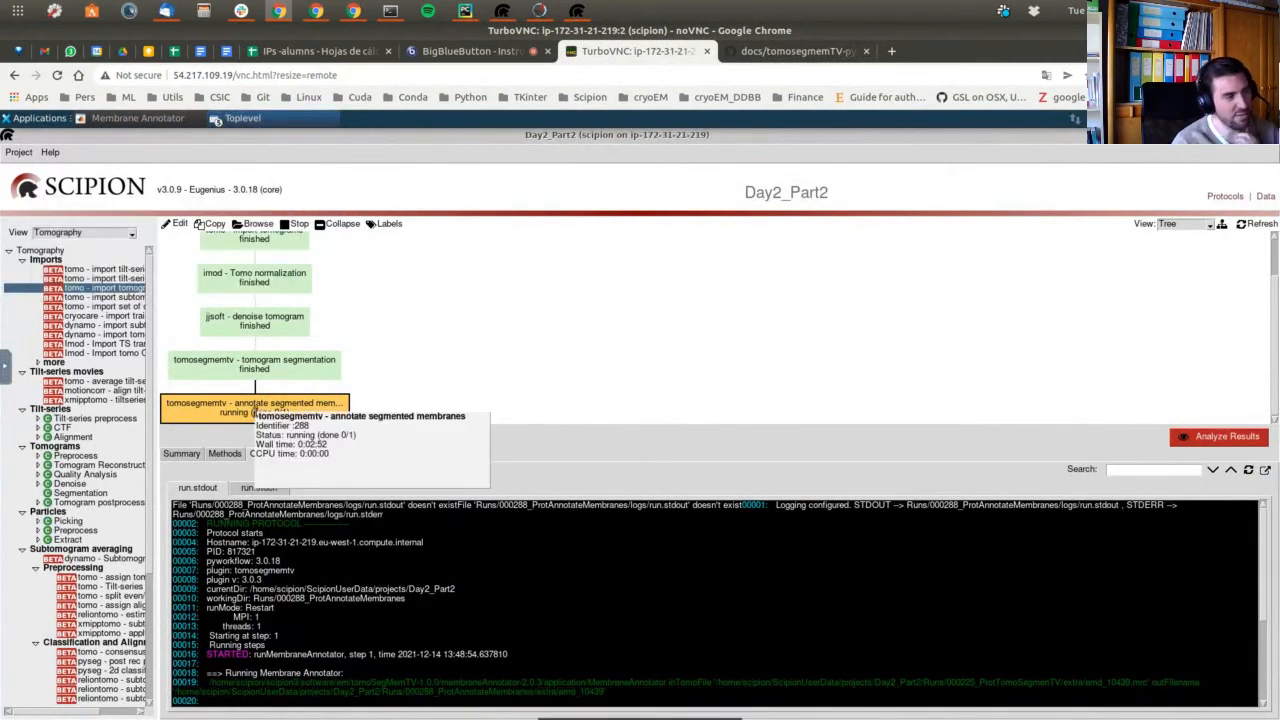
right_click(214, 417)
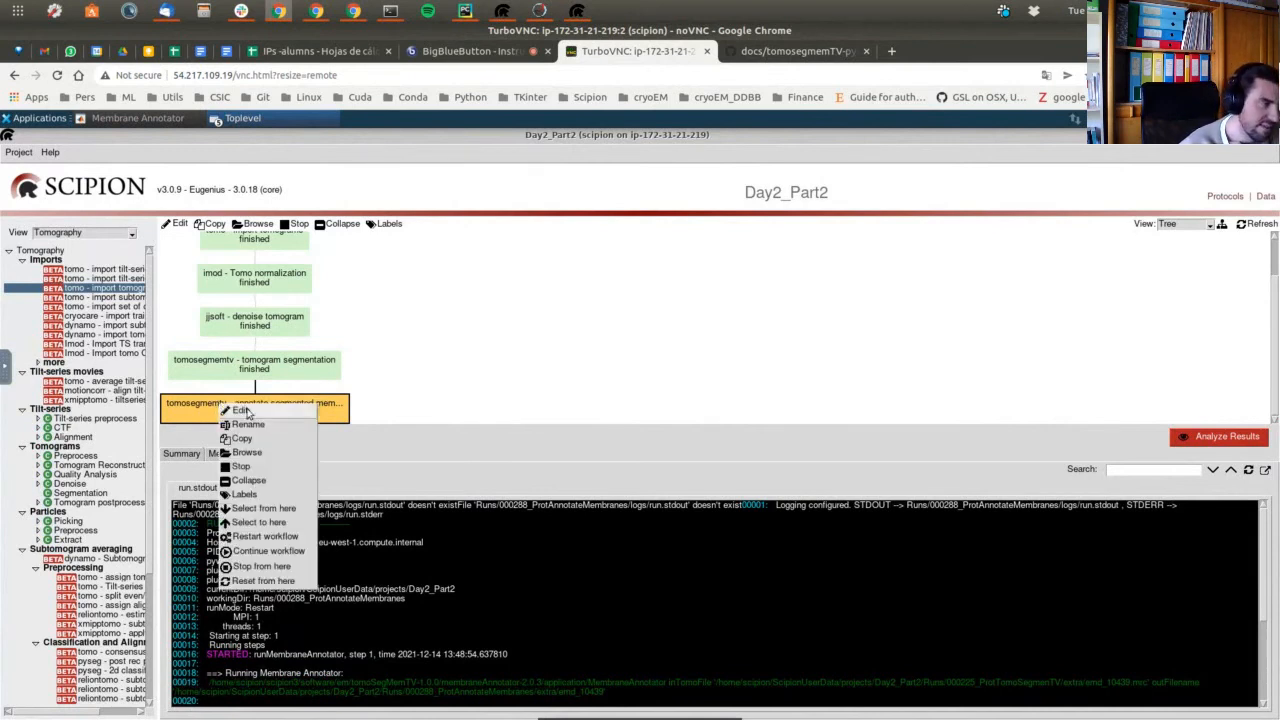
click(245, 412)
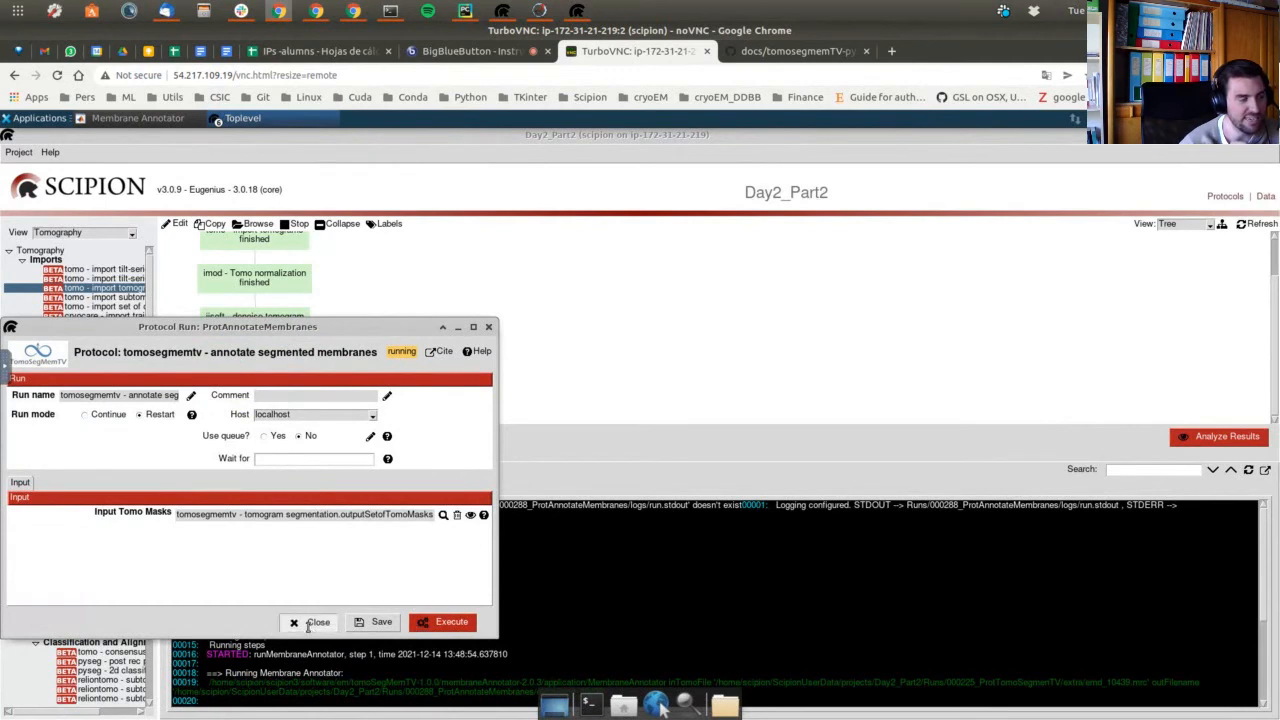
click(430, 622)
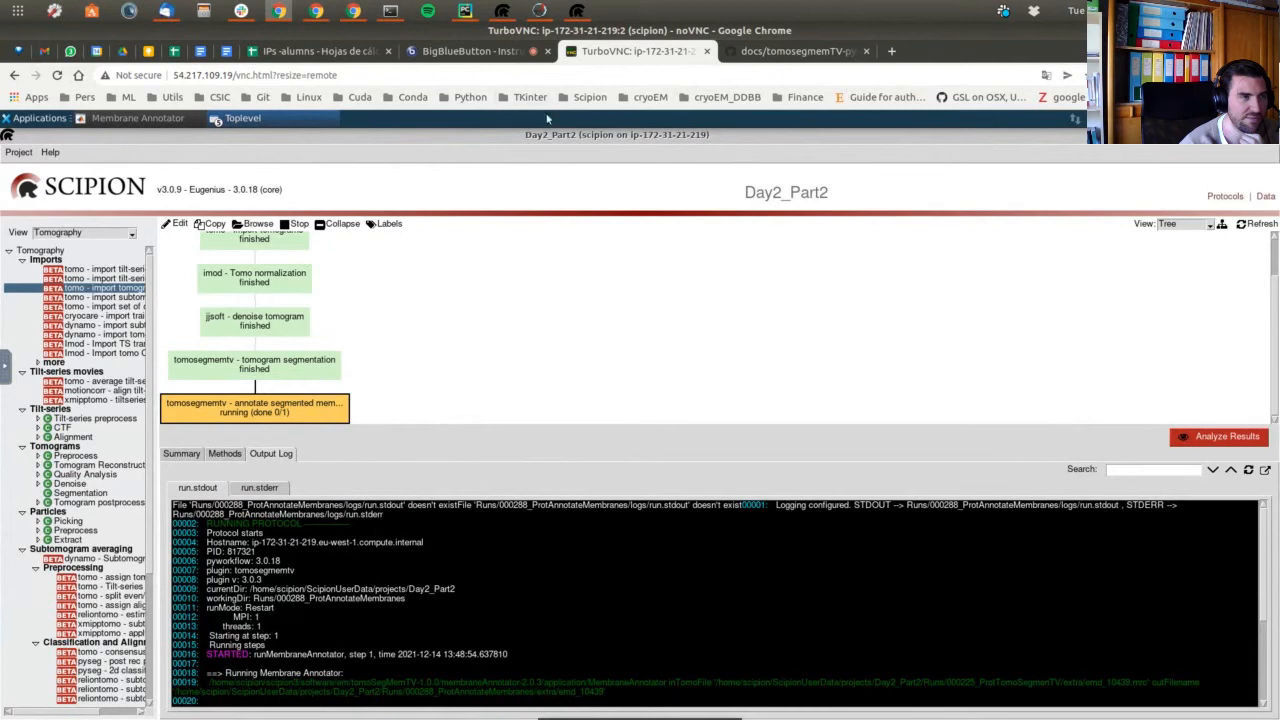
Return to the Membrane Annotator and examine the current slice in the Original, Threshold and Label views.
click(810, 47)
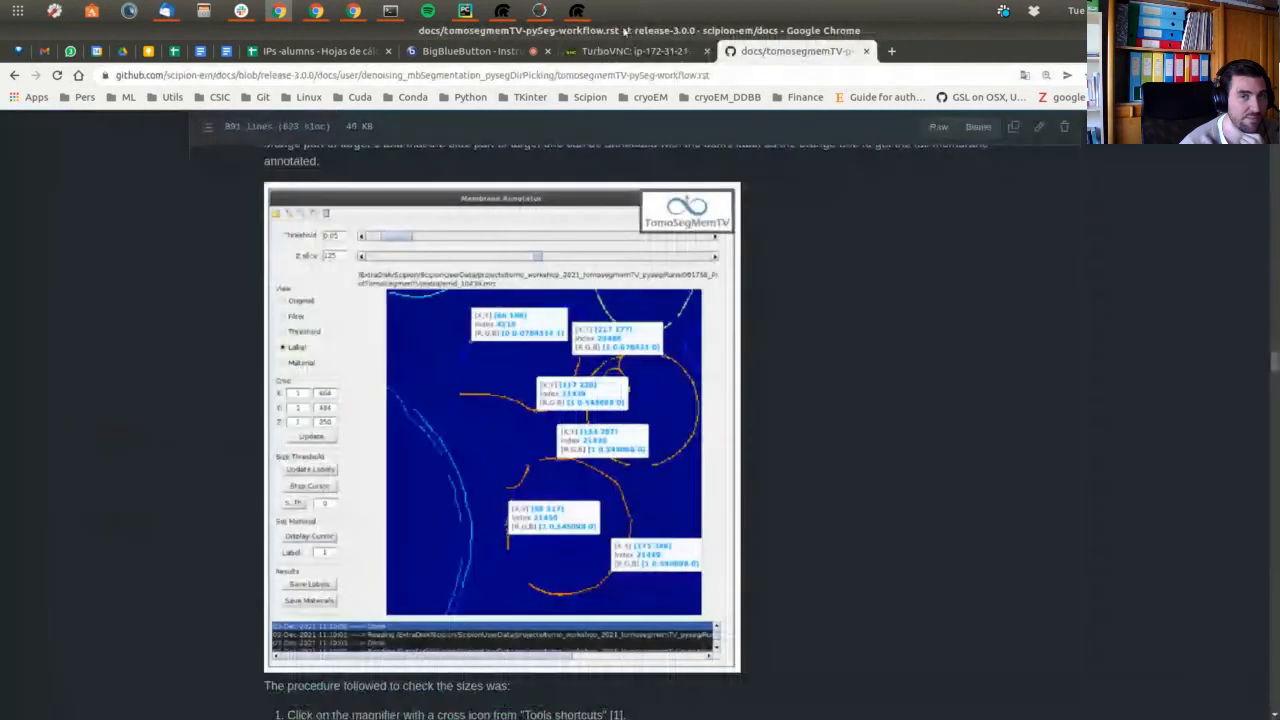
click(622, 52)
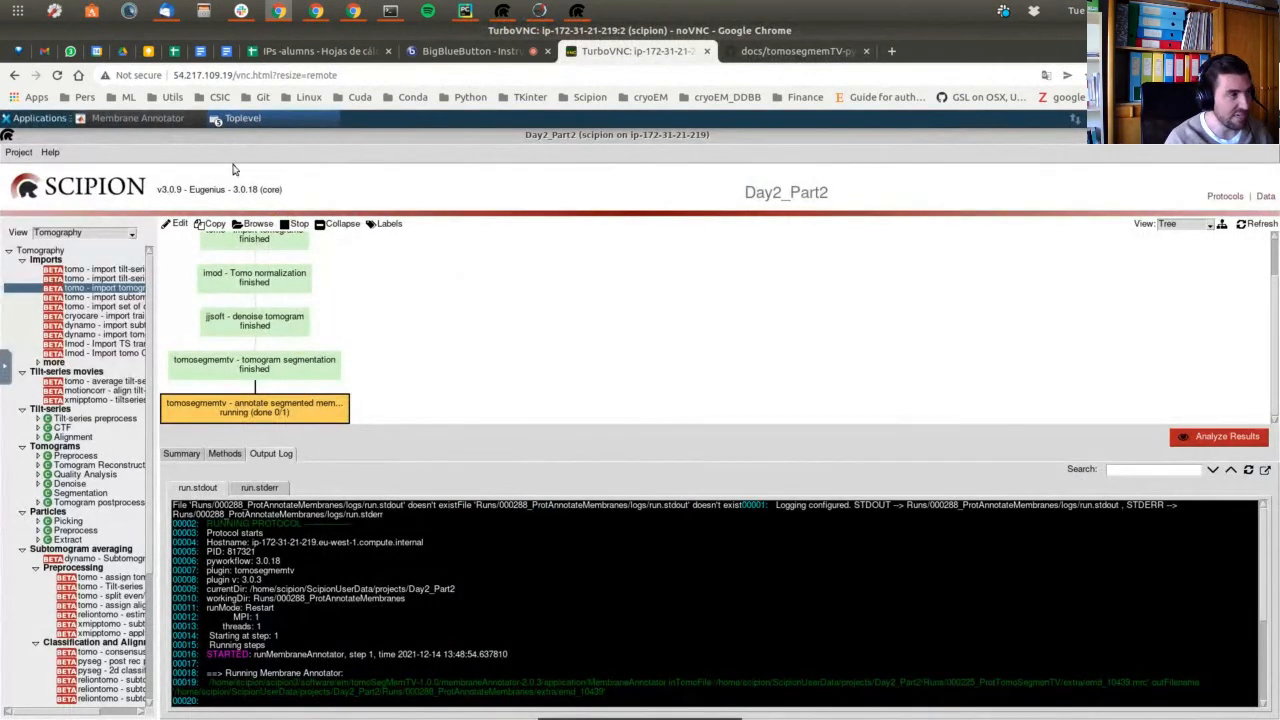
click(150, 118)
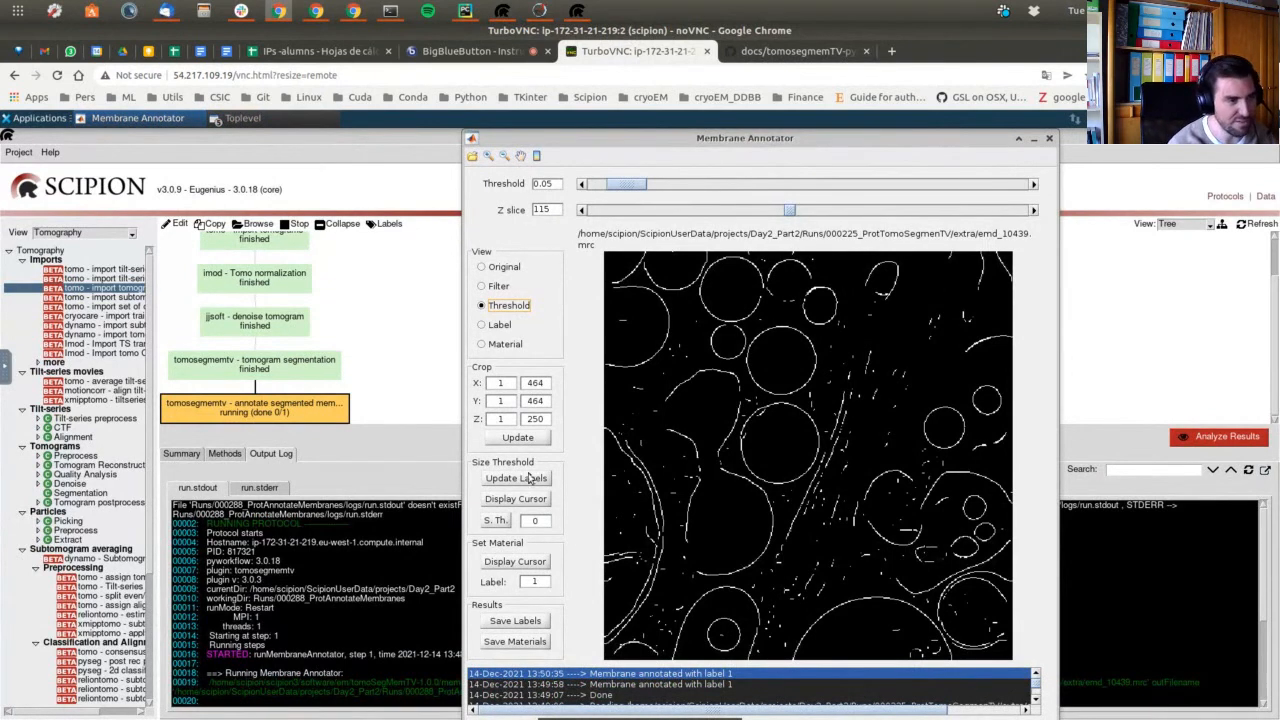
click(486, 267)
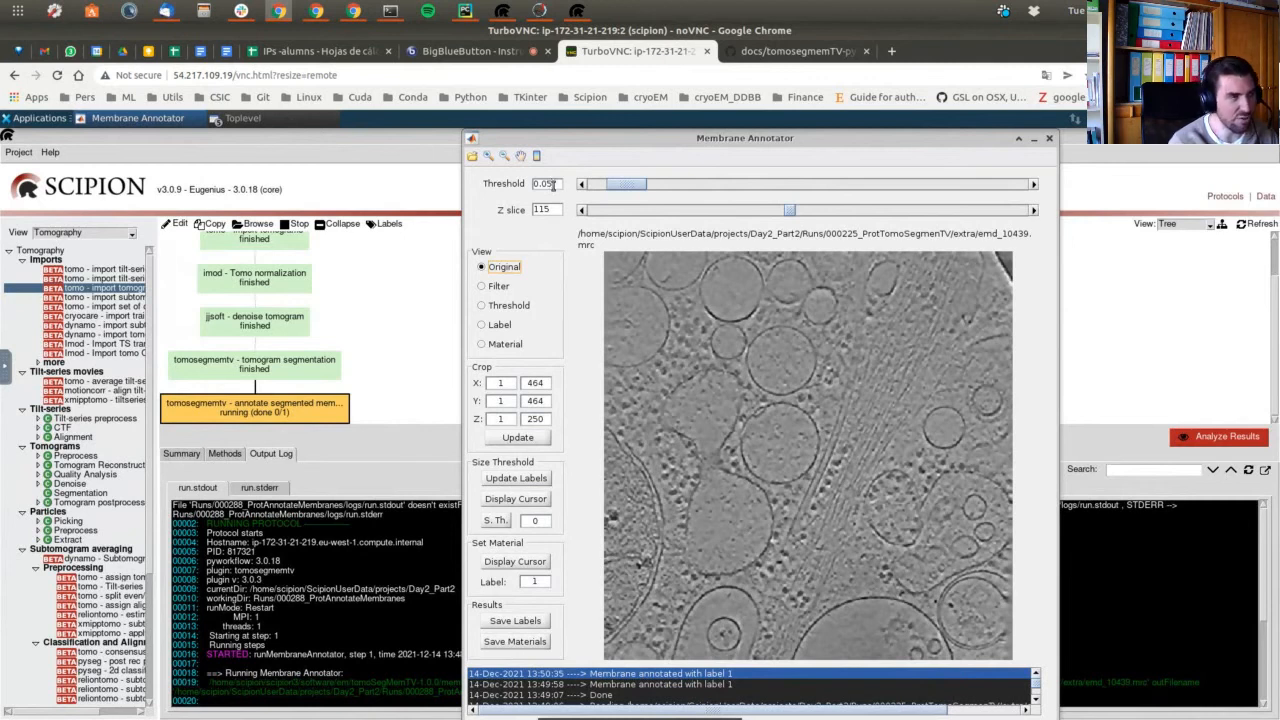
click(520, 308)
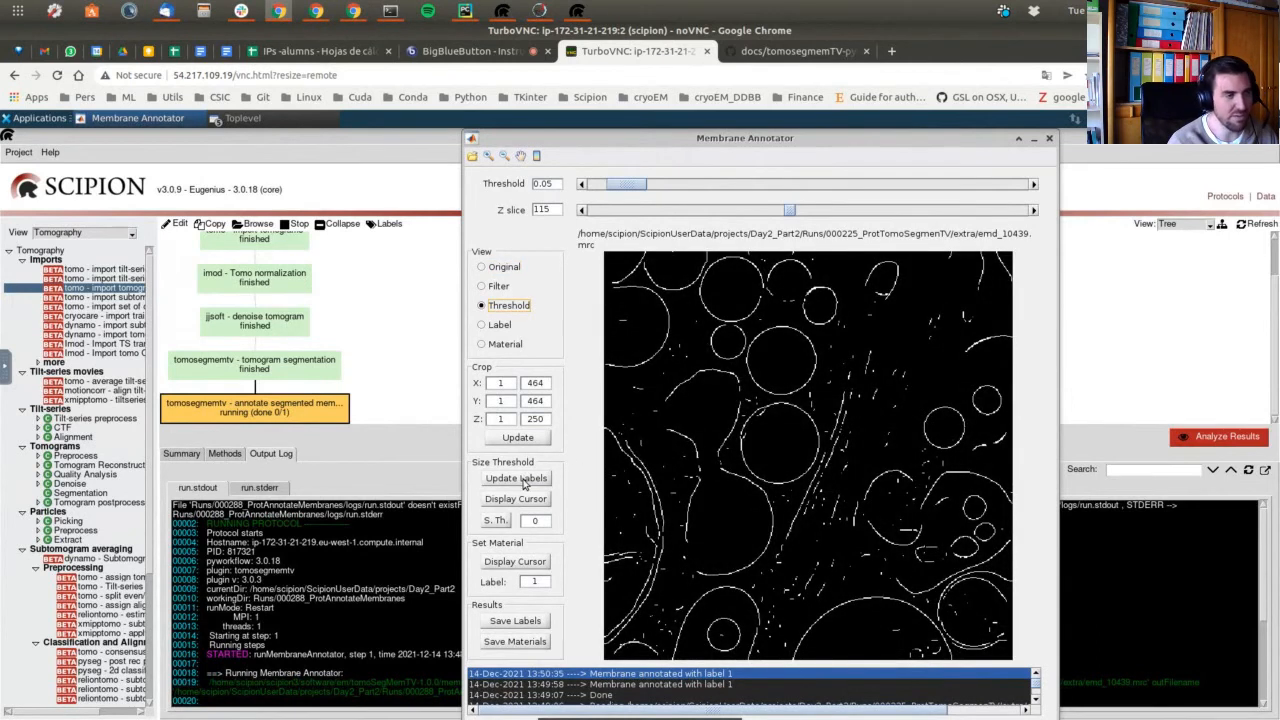
click(500, 326)
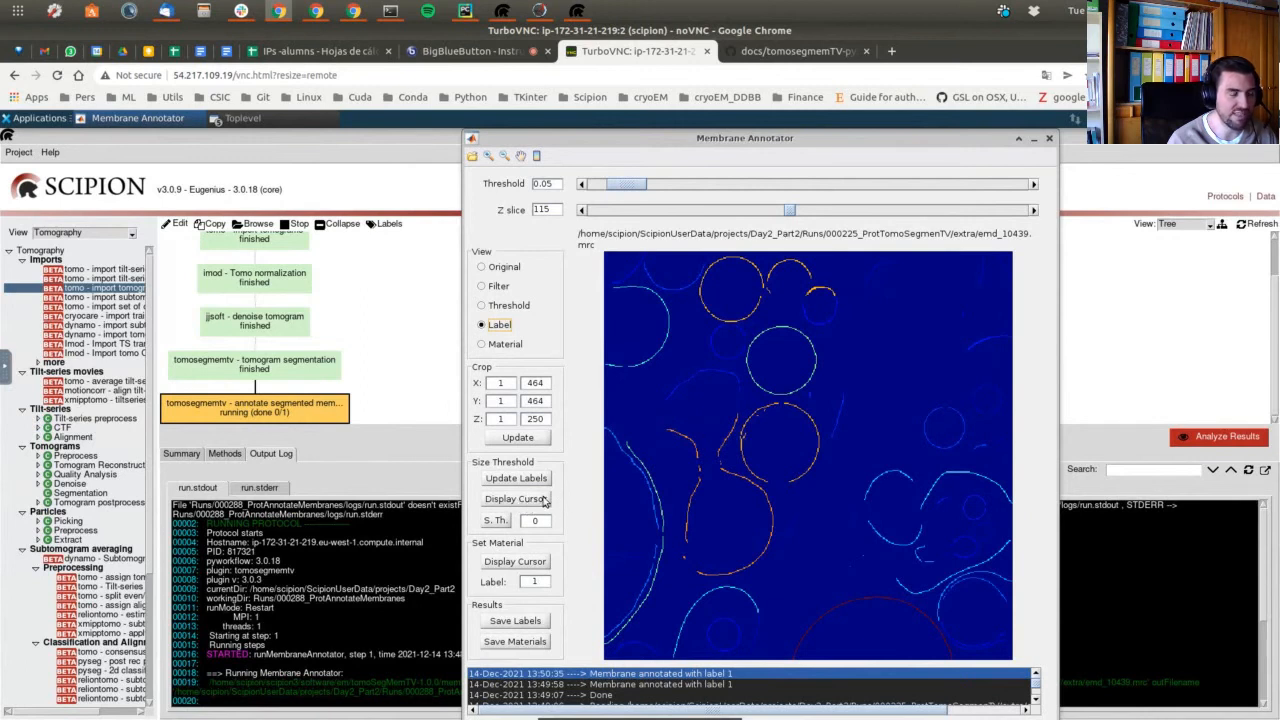
Zoom in on the large light-blue membrane of Z slice 115 and place a size-threshold data tip on its long lower arc.
click(488, 156)
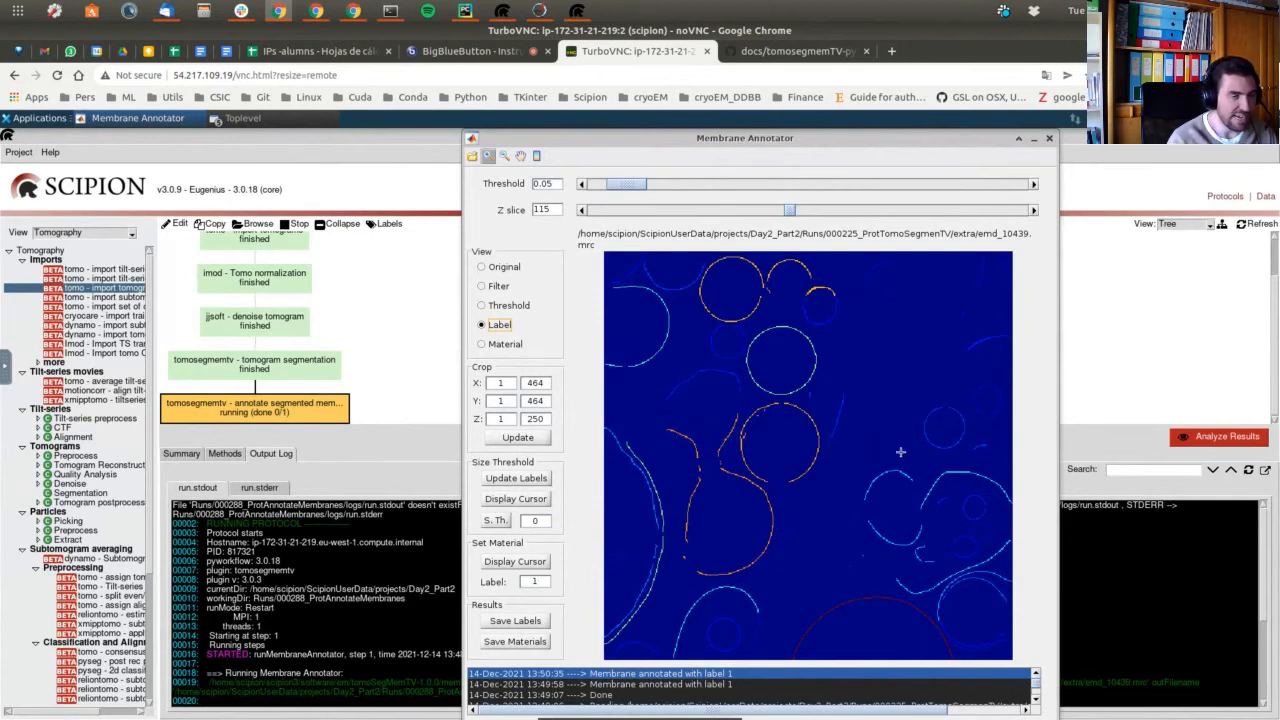
scroll(897, 443, up, 1)
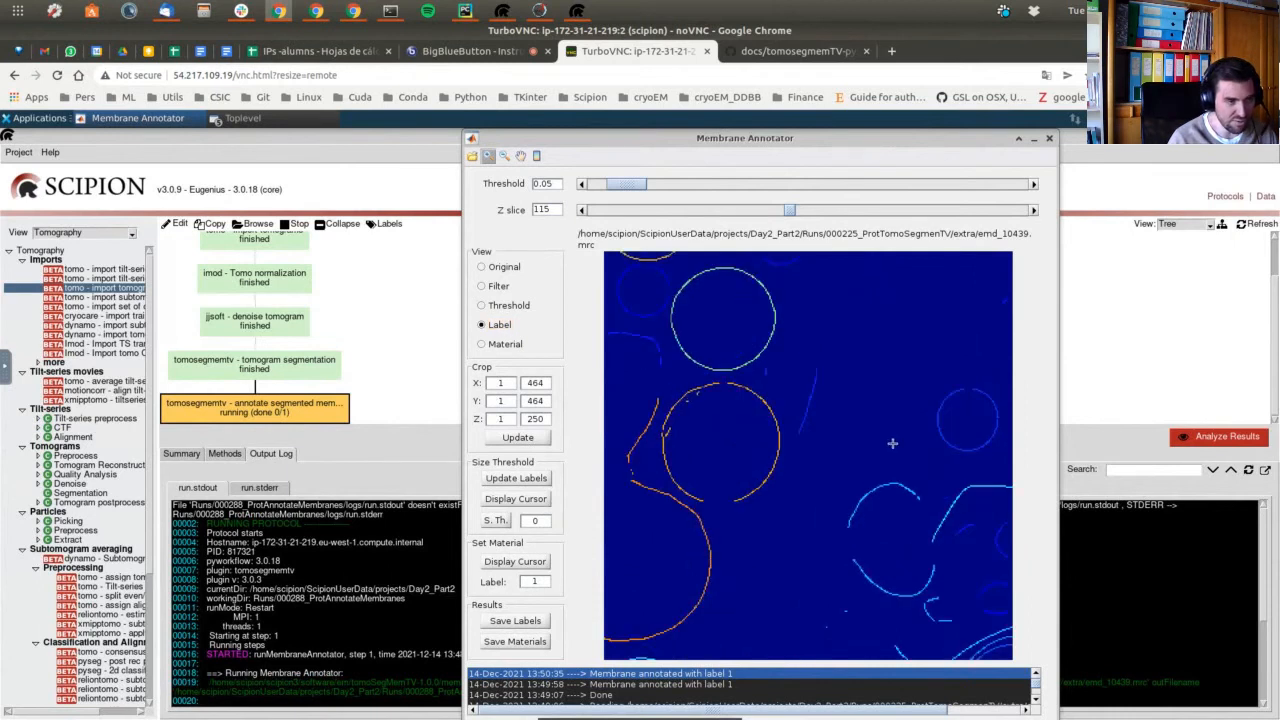
scroll(892, 443, down, 2)
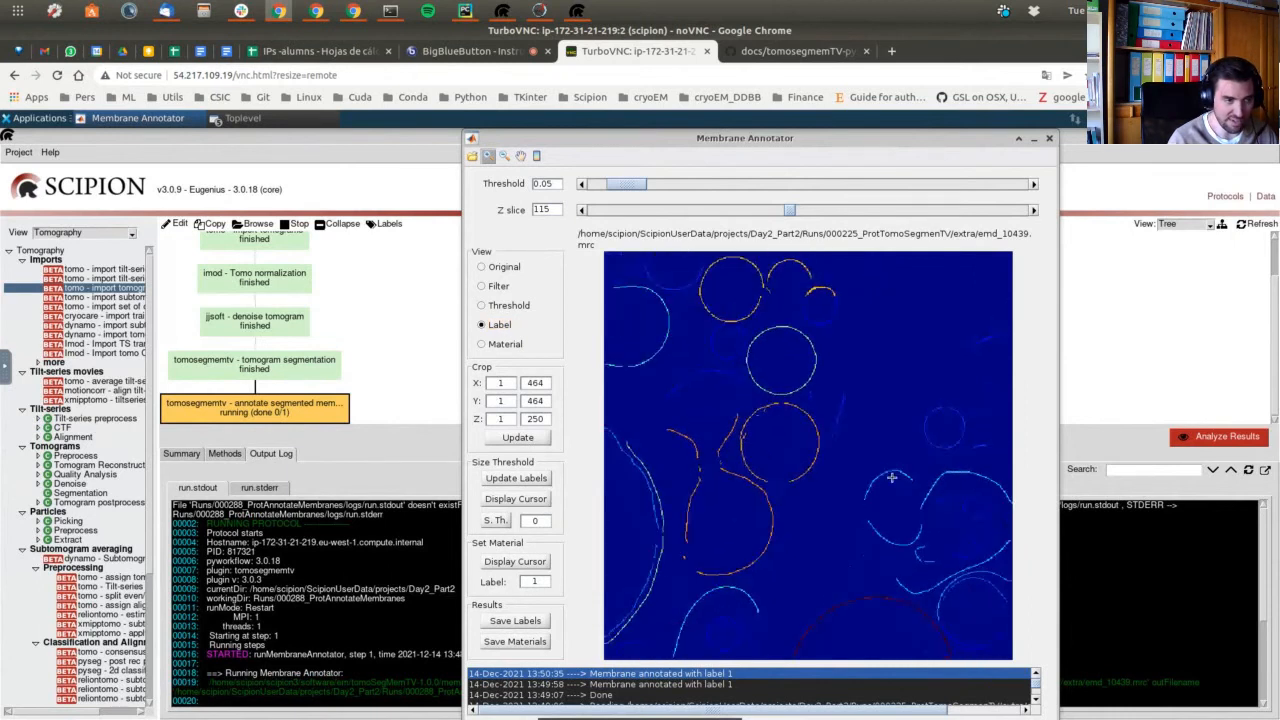
drag(897, 444, 1014, 606)
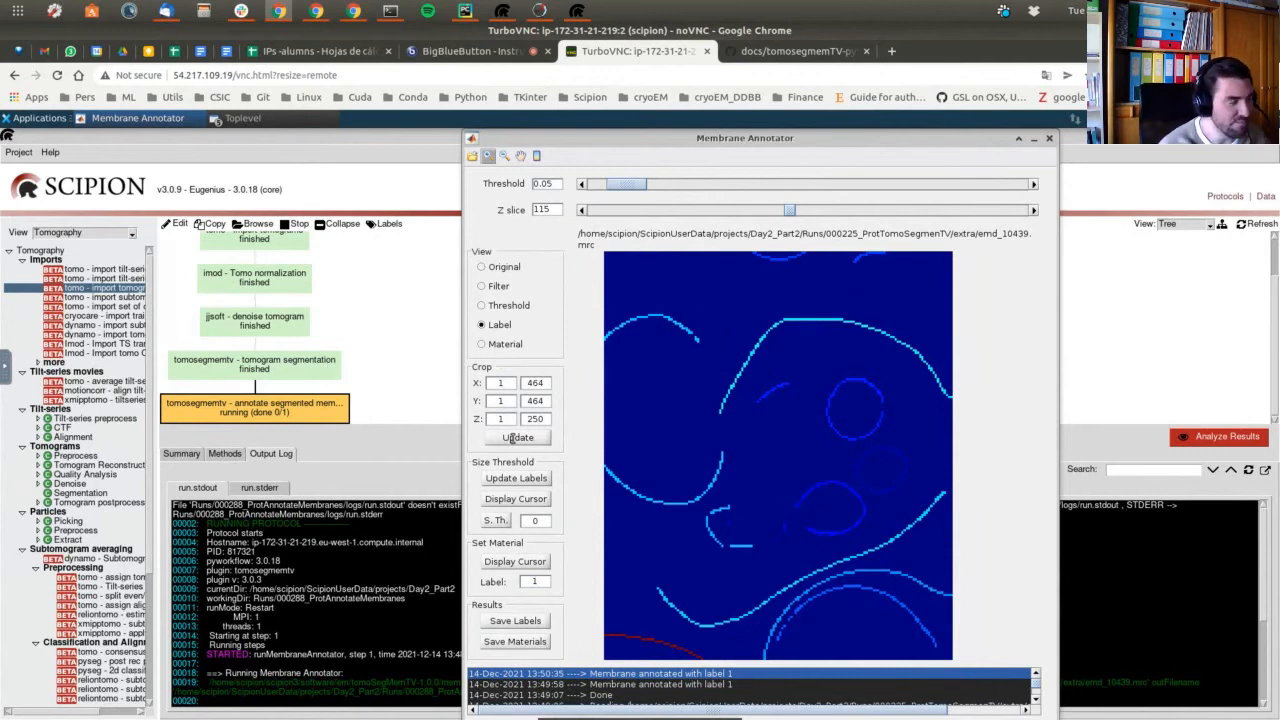
click(513, 502)
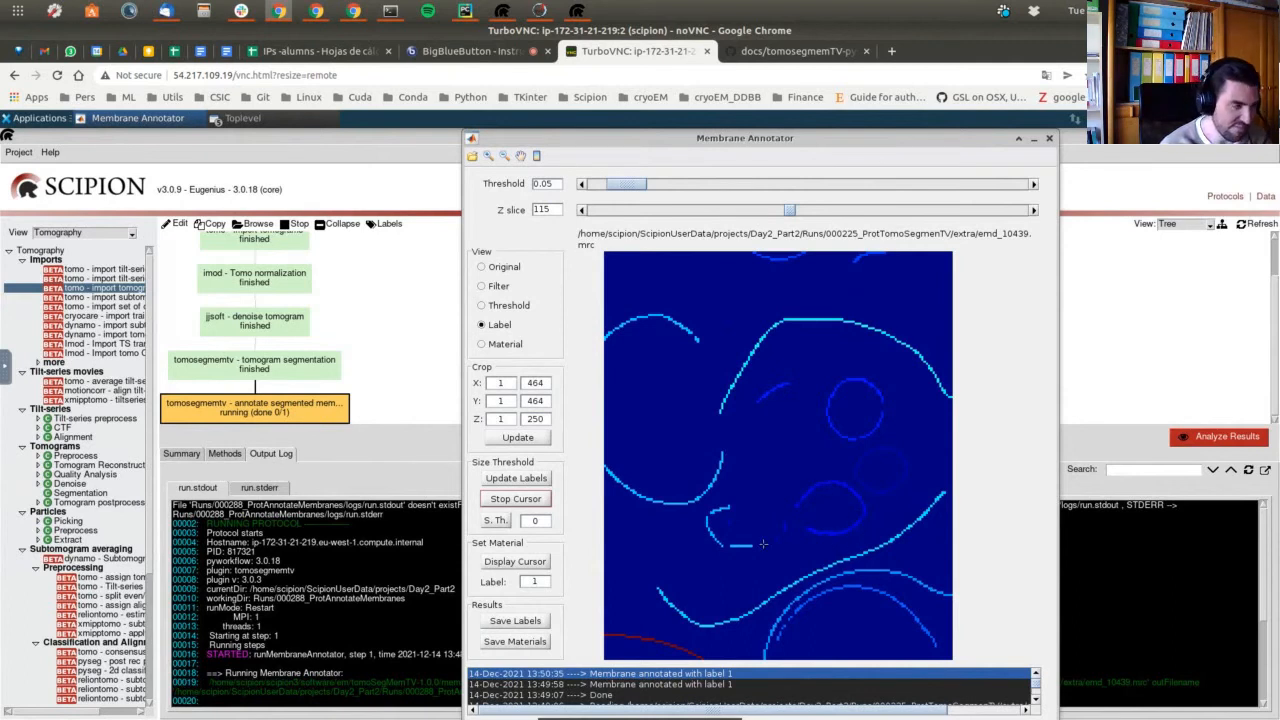
click(781, 591)
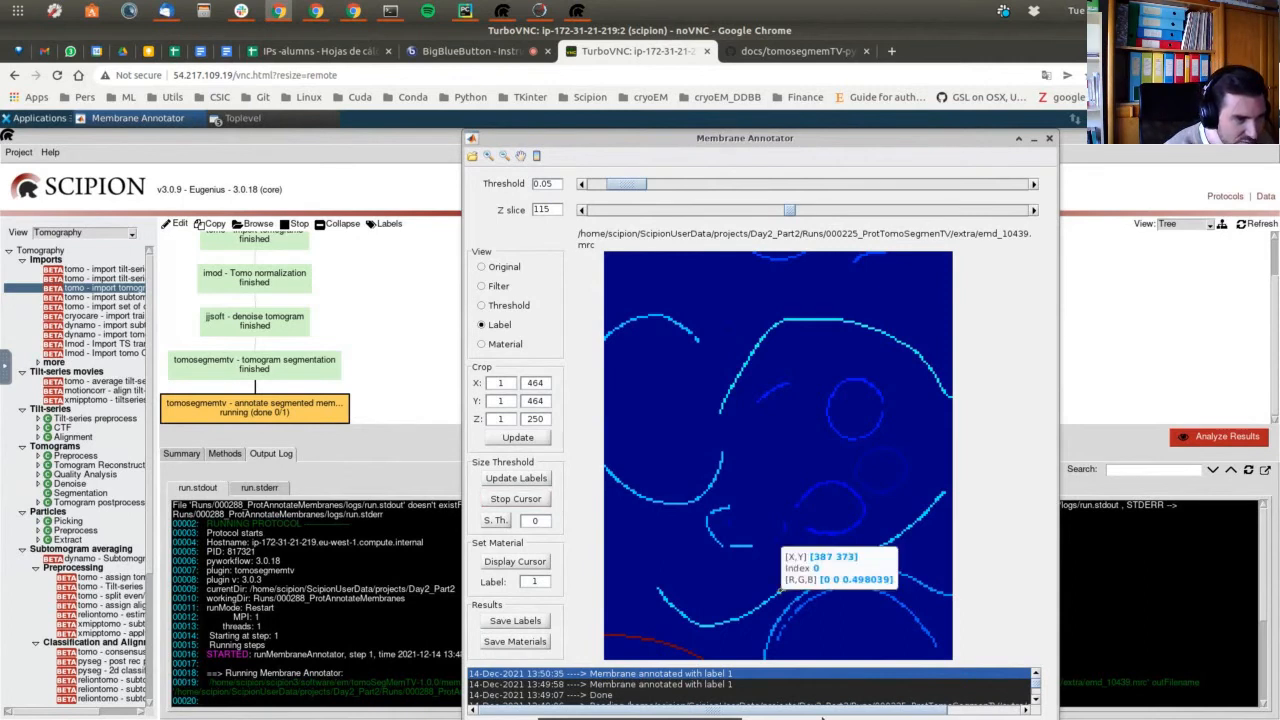
key(Down)
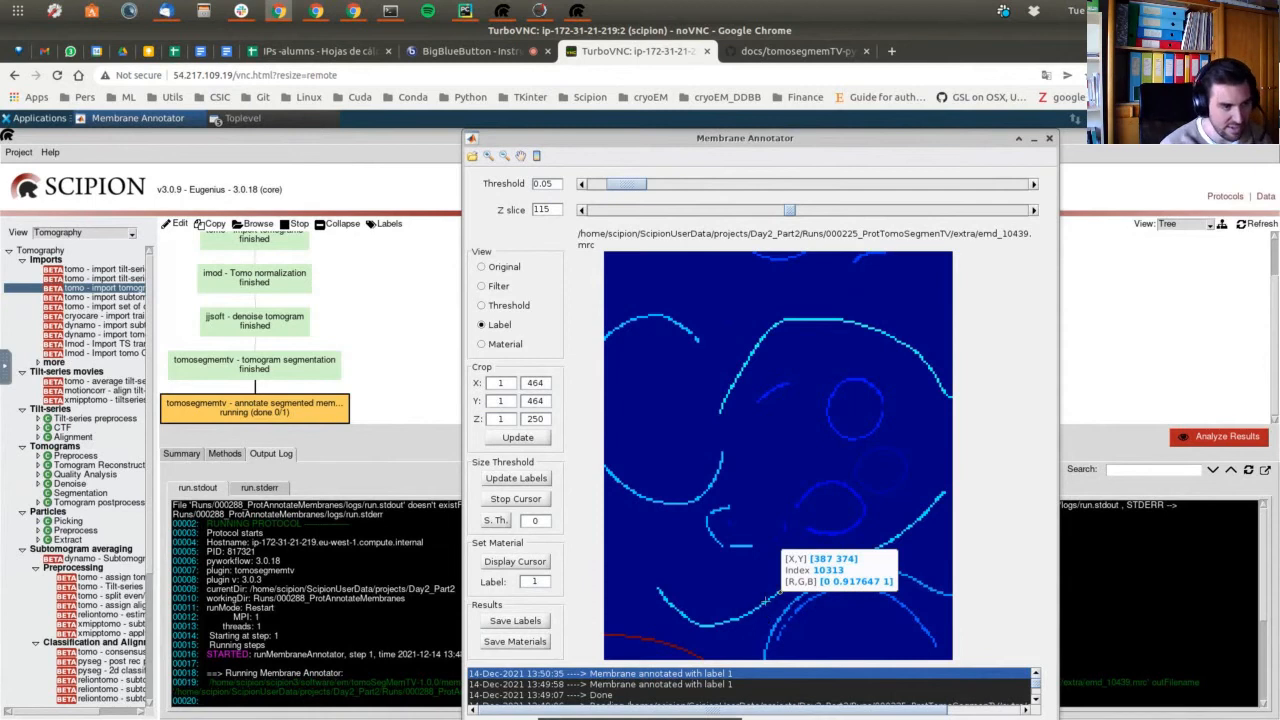
Add data tips on the small hook-shaped membrane, the rounded membrane beside it and the large upper arc to read their label indexes.
right_click(792, 578)
mouse_move(817, 594)
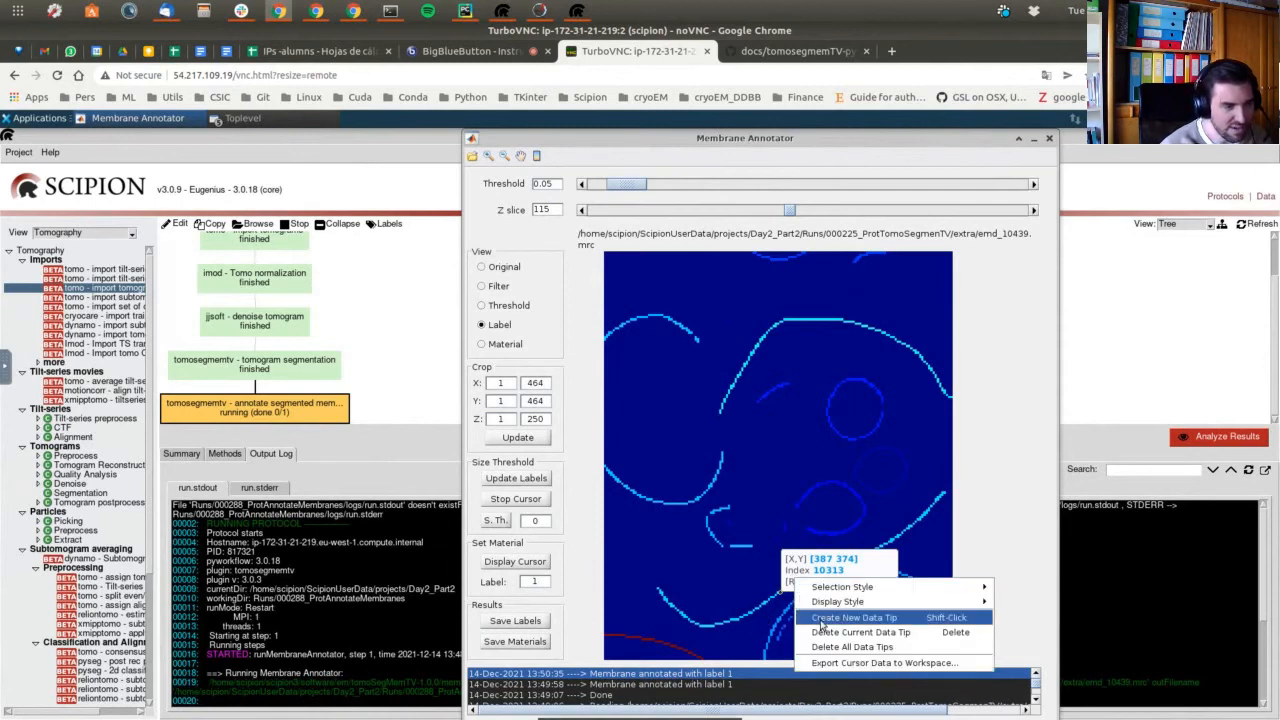
click(821, 623)
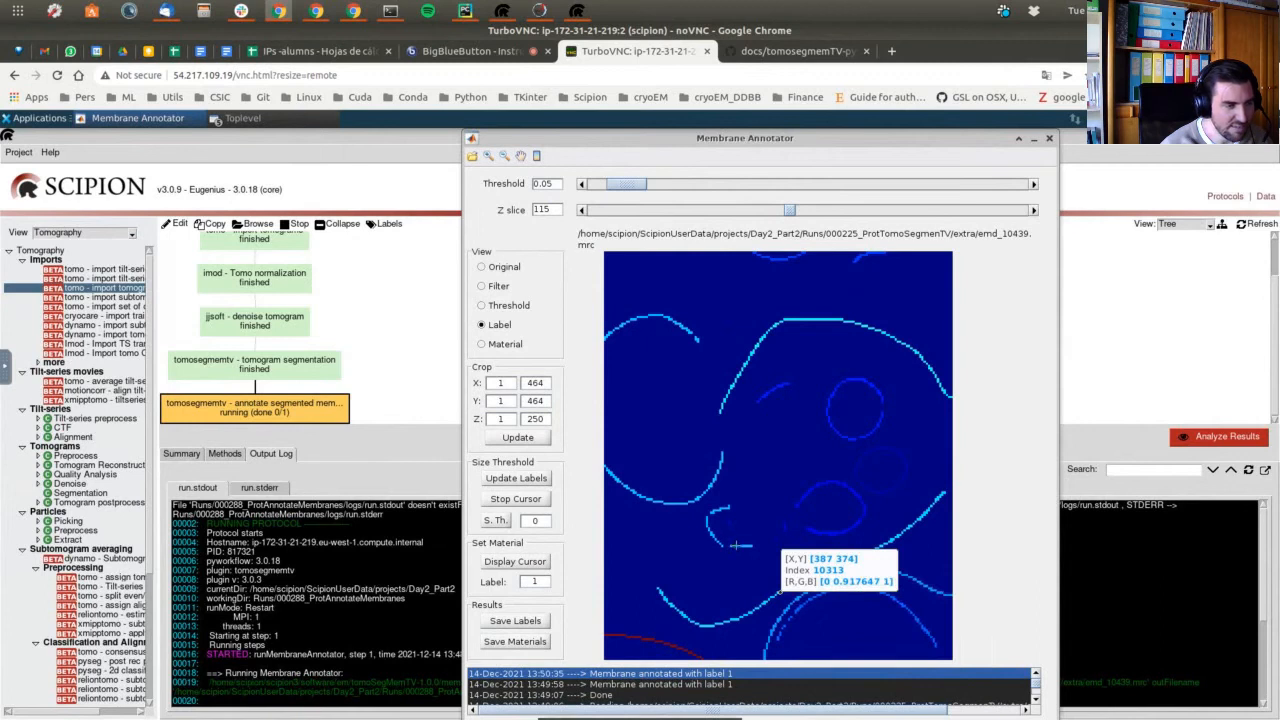
click(736, 545)
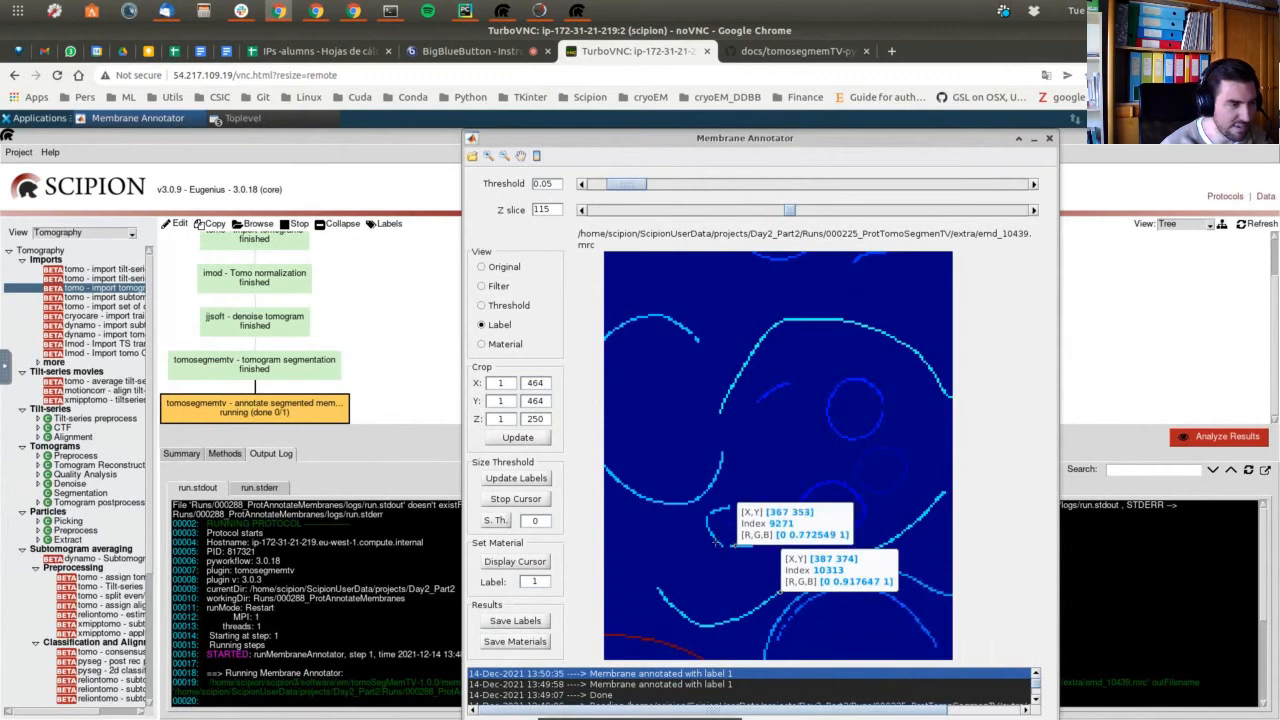
right_click(761, 517)
click(786, 556)
click(779, 556)
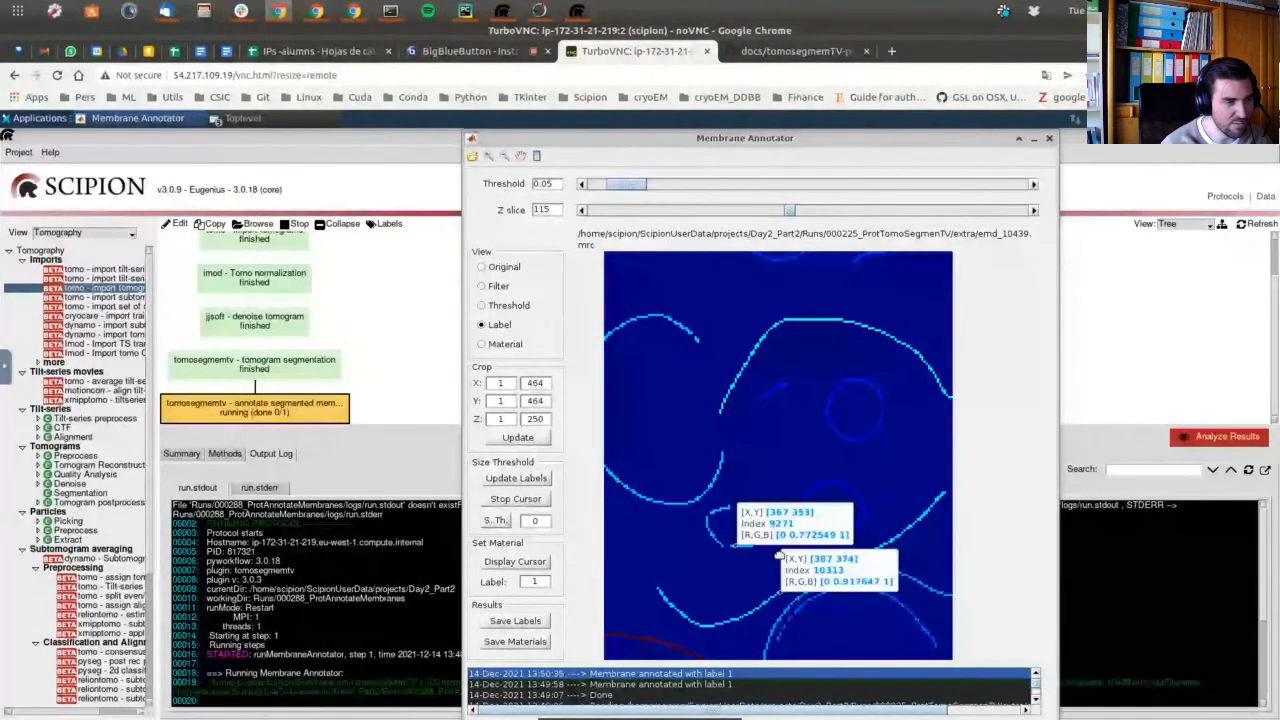
click(720, 464)
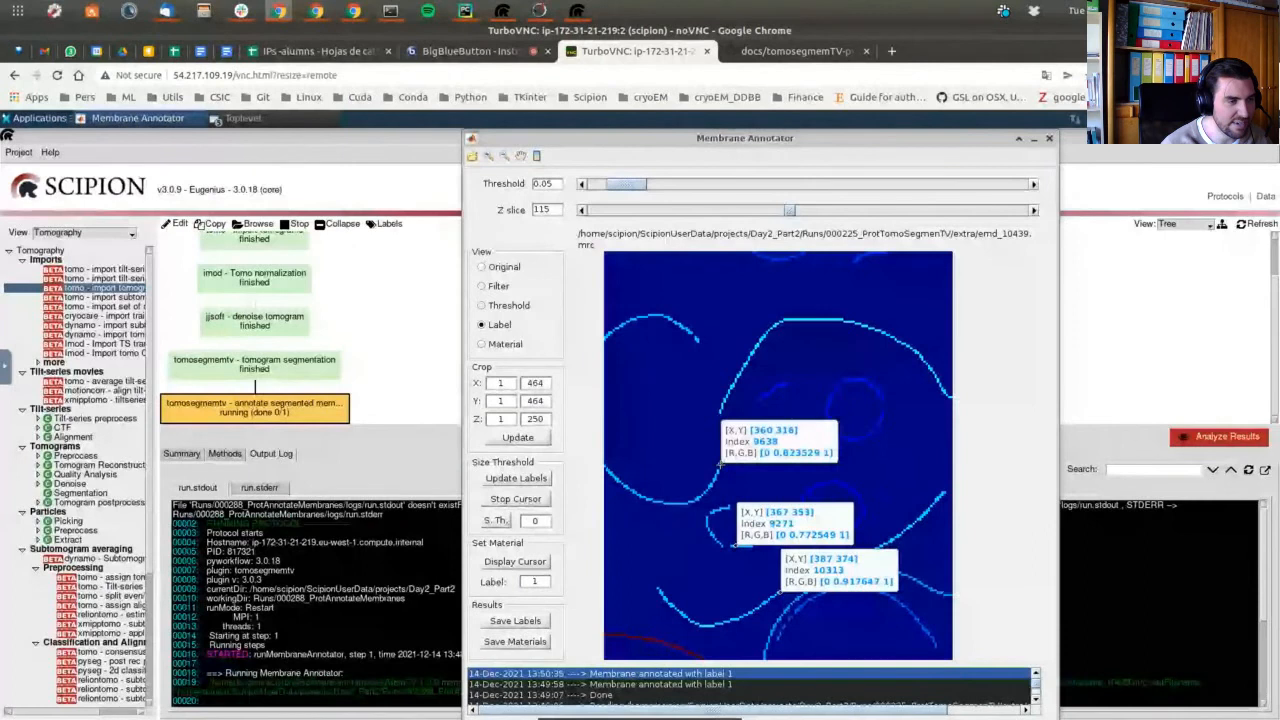
right_click(758, 441)
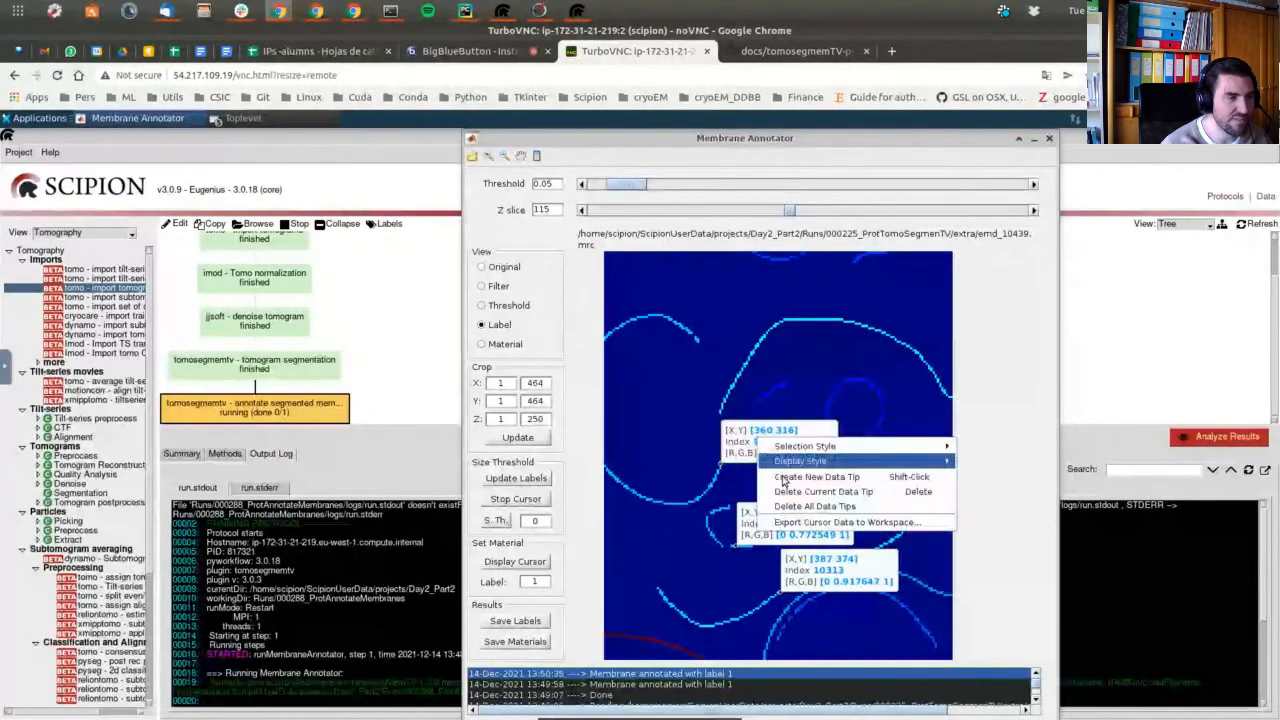
click(784, 478)
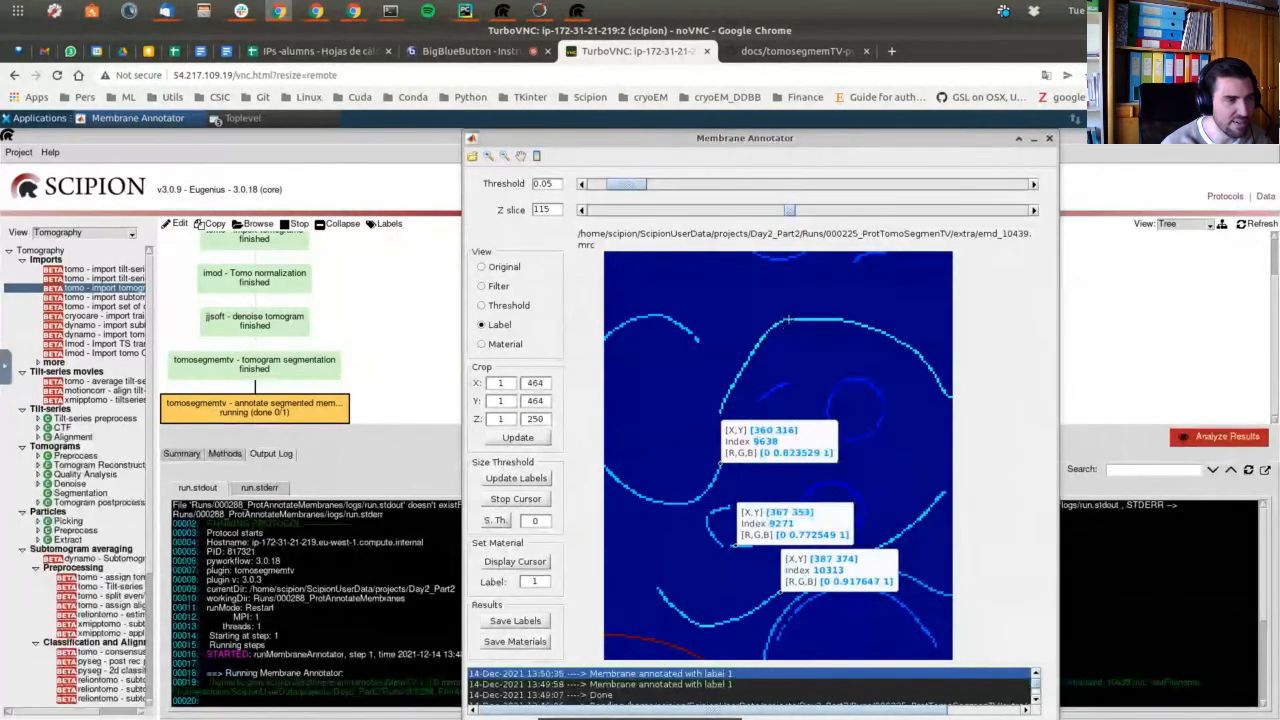
click(788, 320)
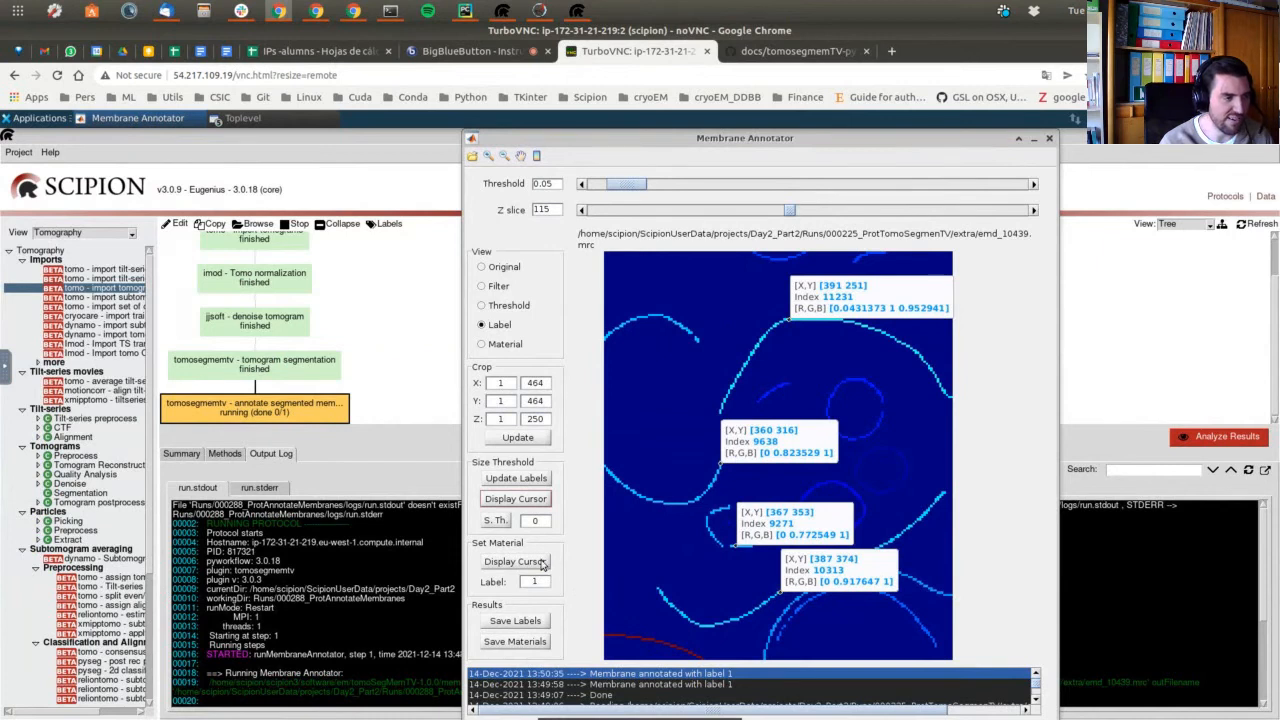
Try to annotate the long lower membrane arc with material label 2.
click(540, 563)
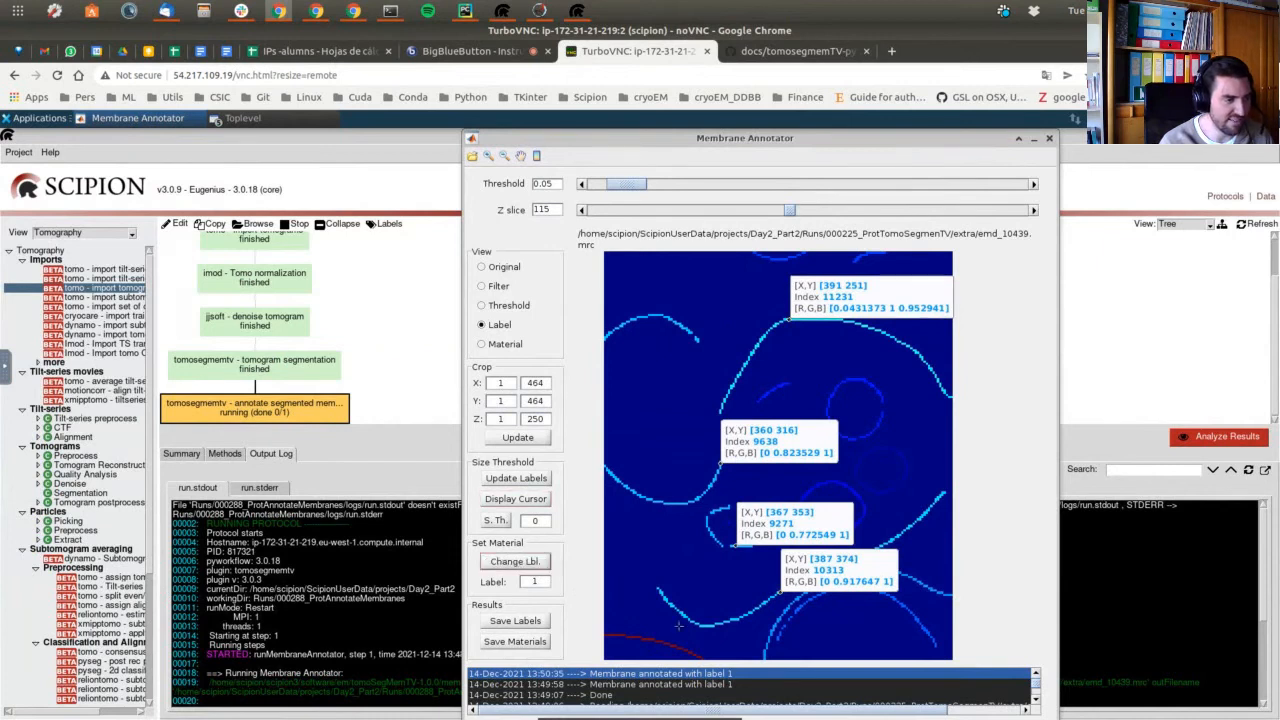
click(735, 620)
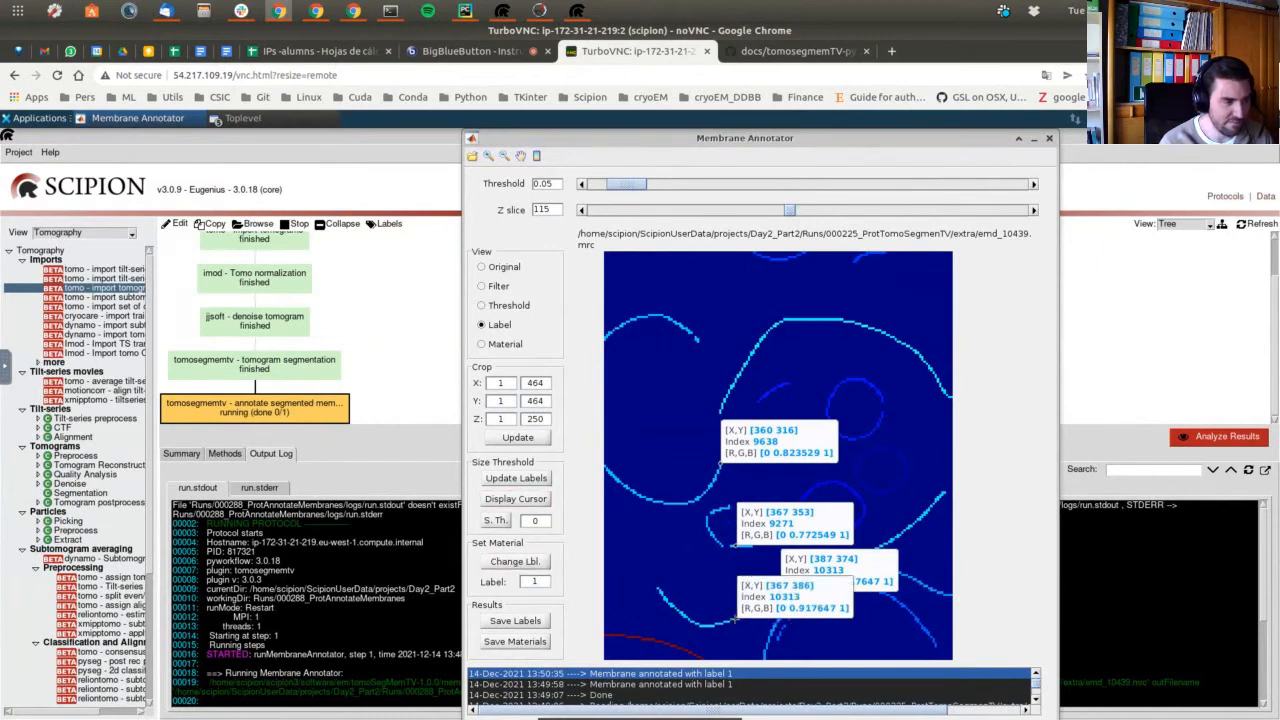
double_click(532, 581)
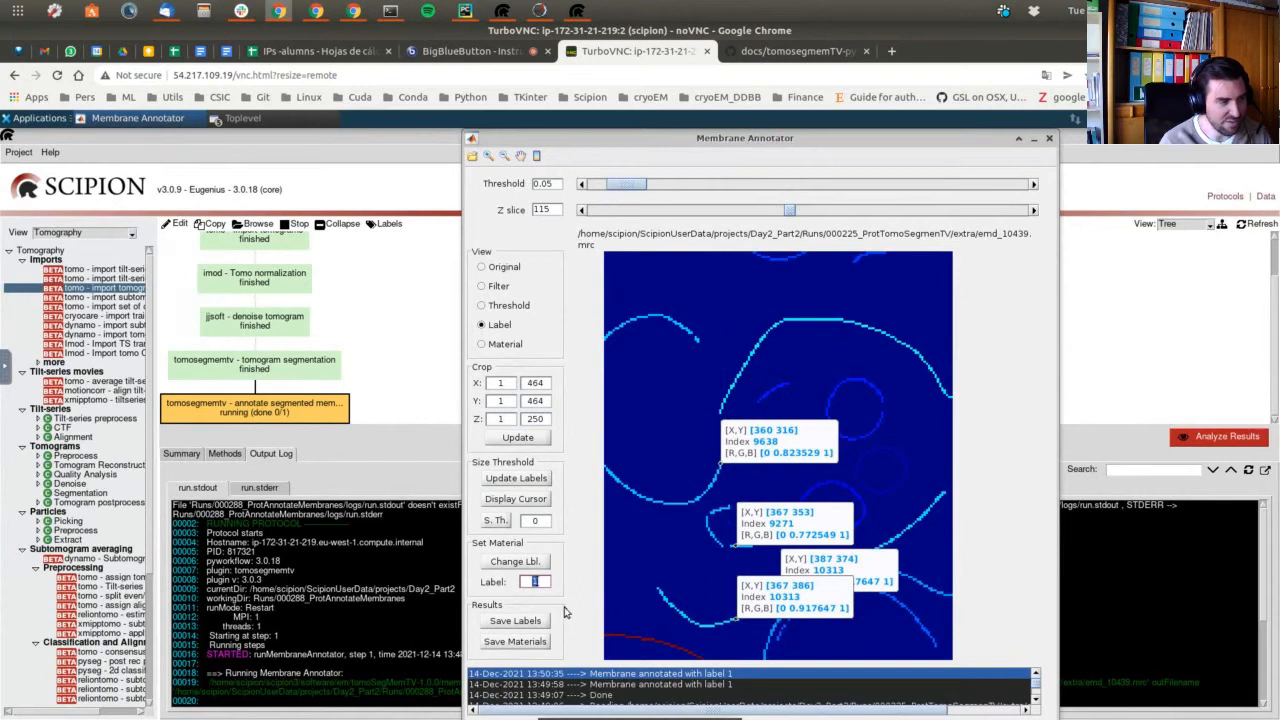
text(2)
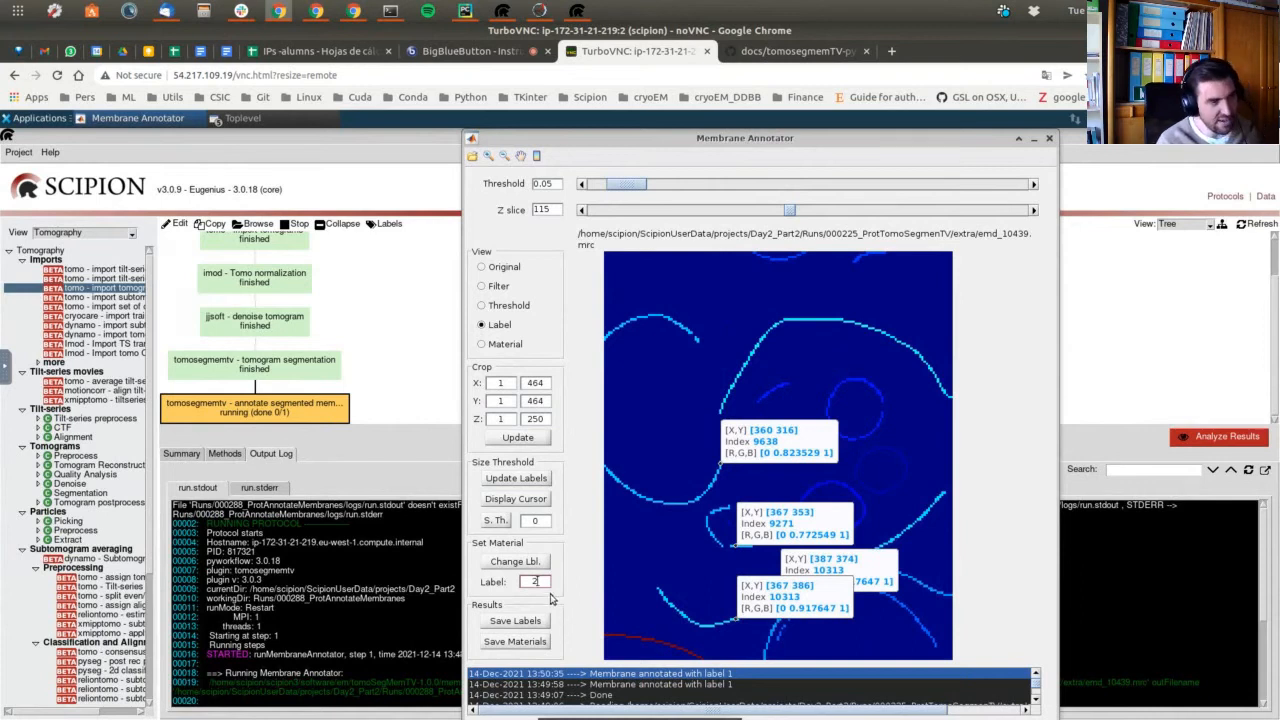
click(516, 564)
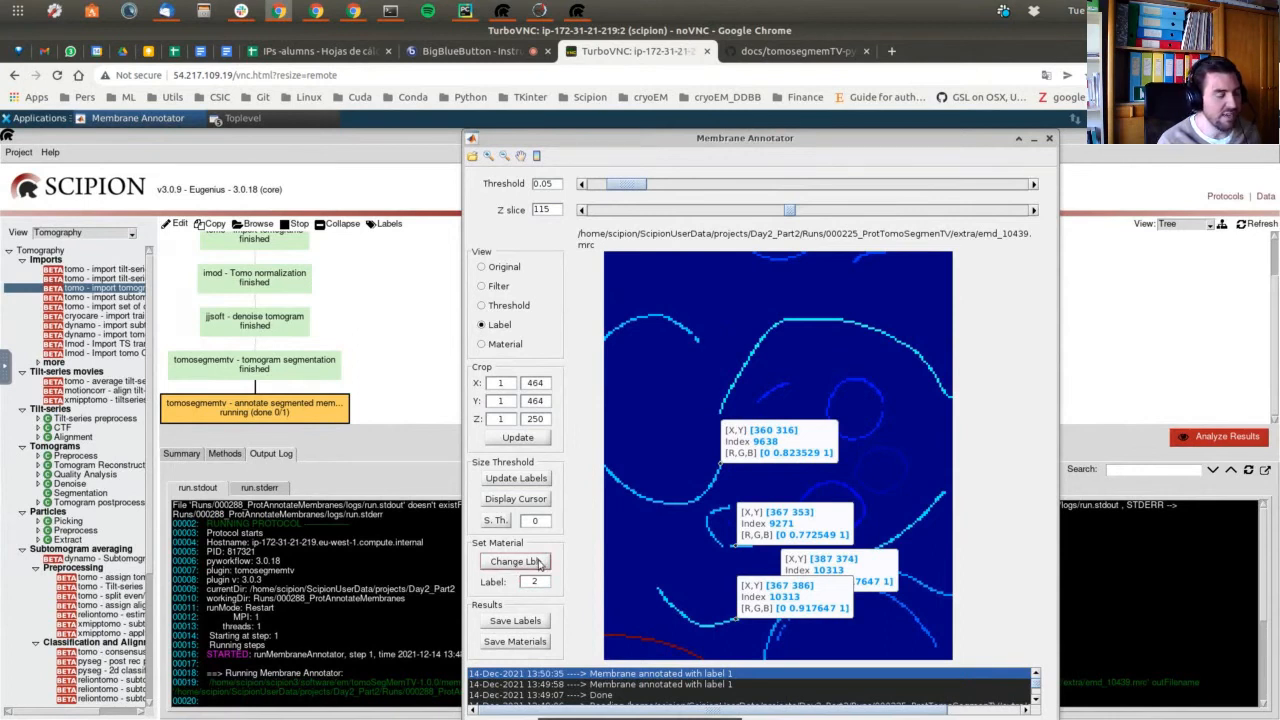
Delete all data tips from the Label view and try to pick a membrane again with the size-threshold cursor.
right_click(758, 398)
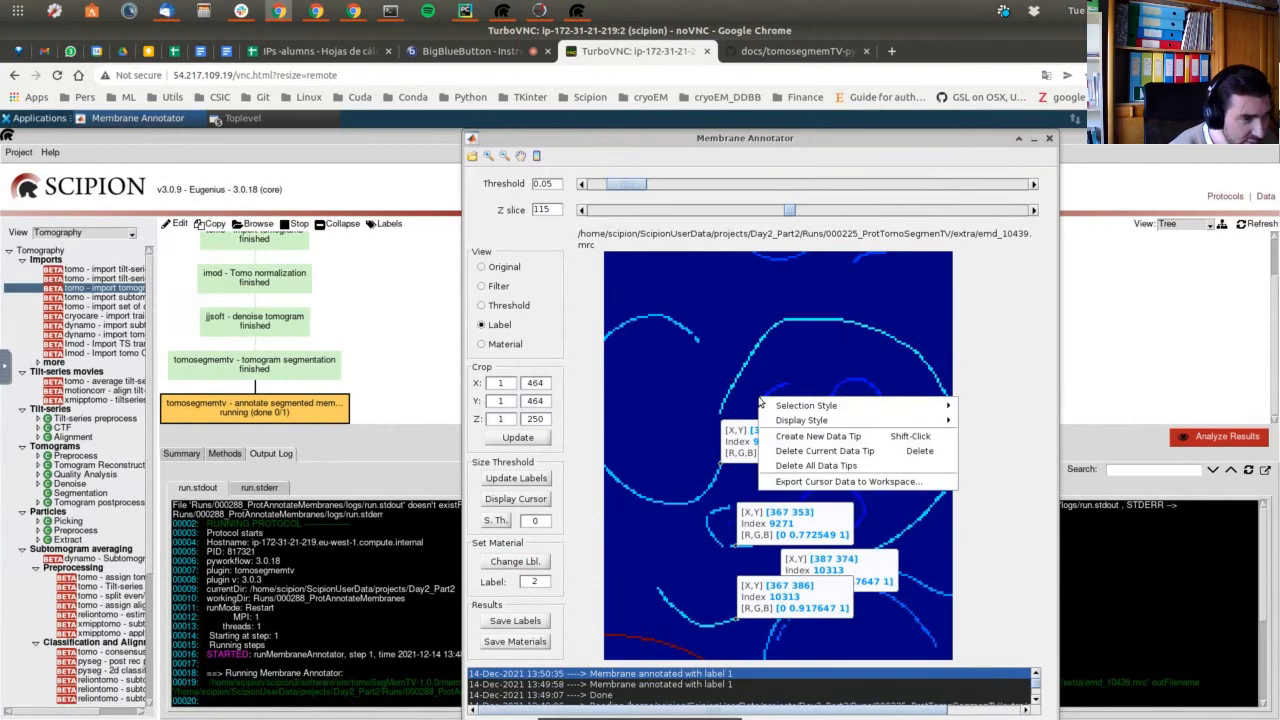
click(815, 465)
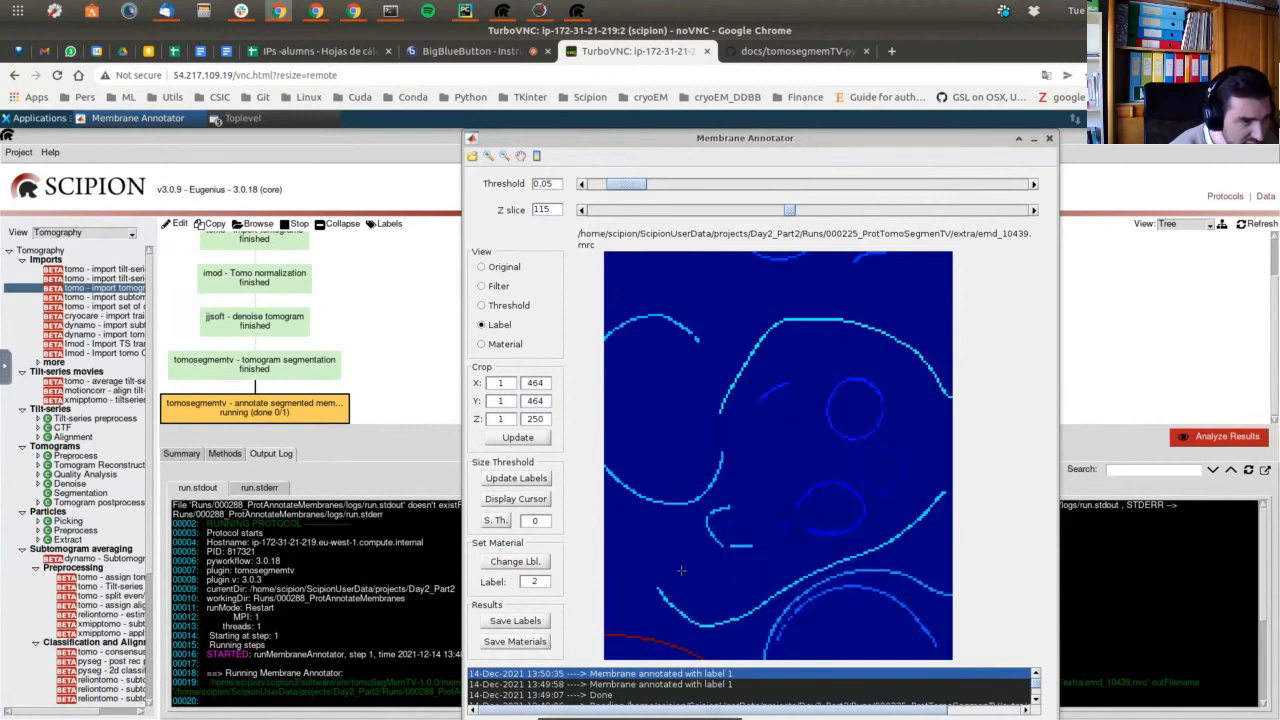
click(512, 500)
click(765, 380)
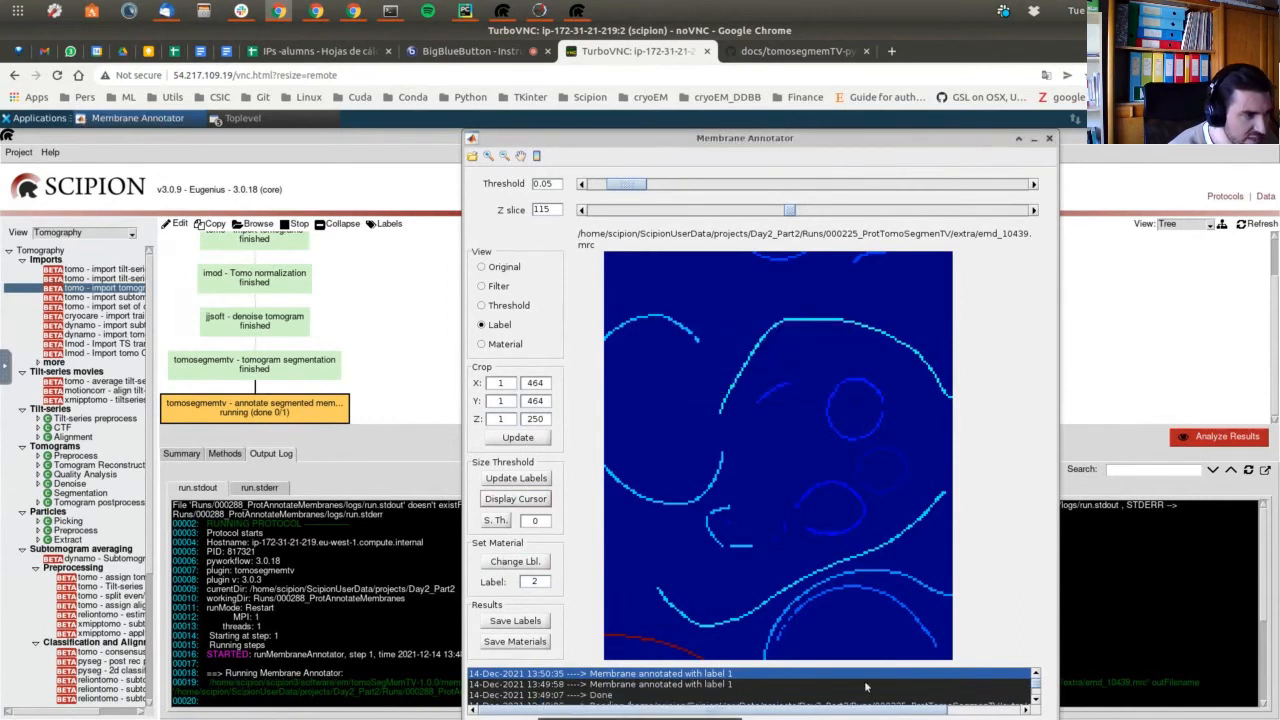
scroll(866, 688, down, 2)
scroll(866, 688, up, 2)
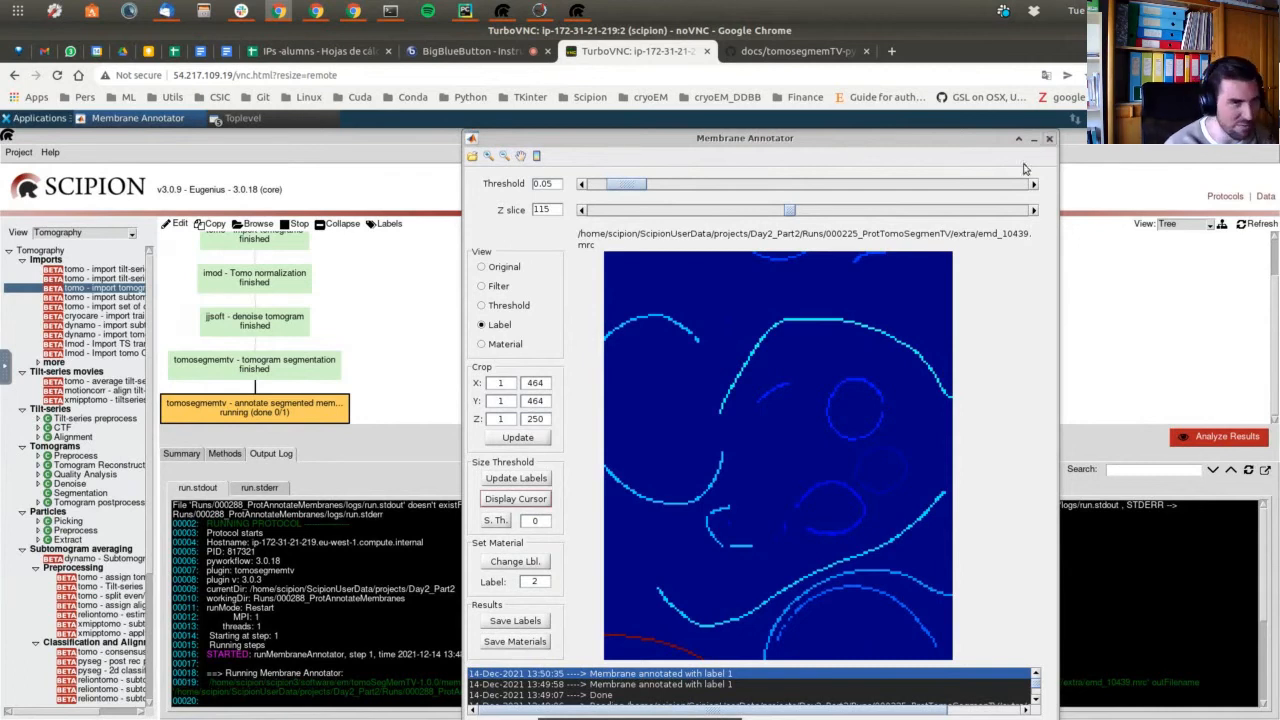
Close the Membrane Annotator and stop the running annotate segmented membranes protocol.
click(1049, 139)
click(295, 223)
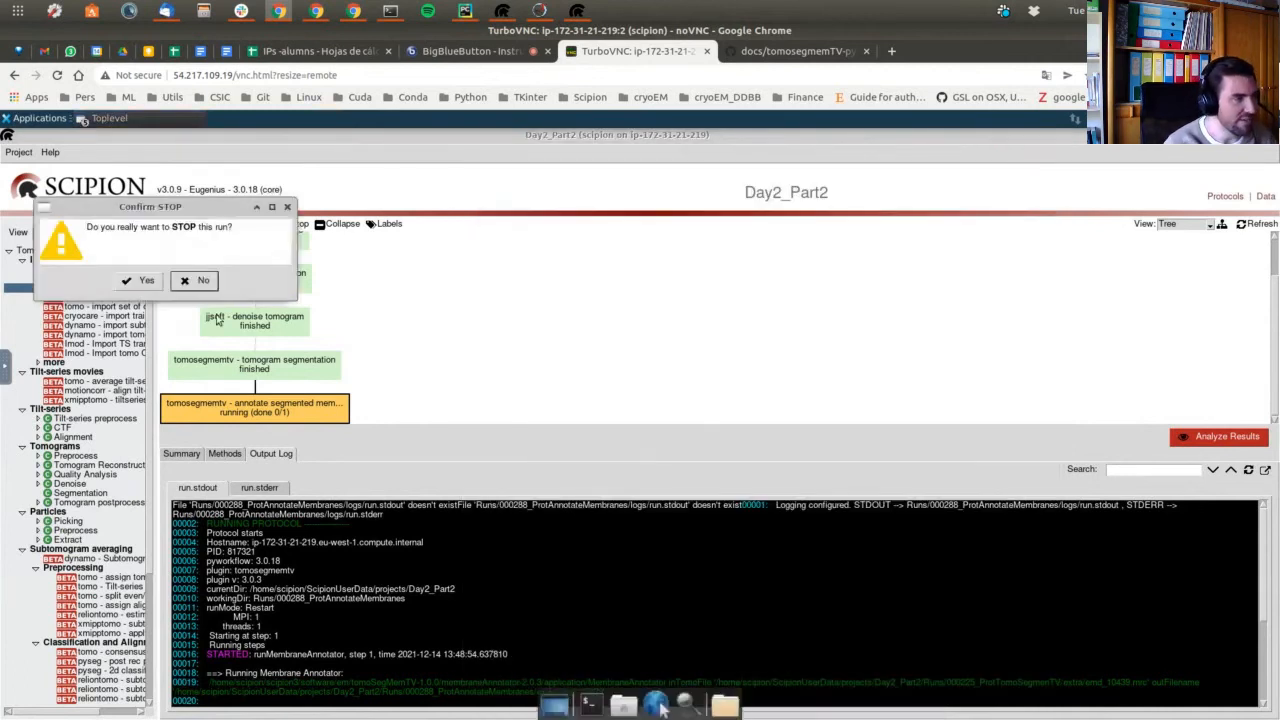
click(137, 281)
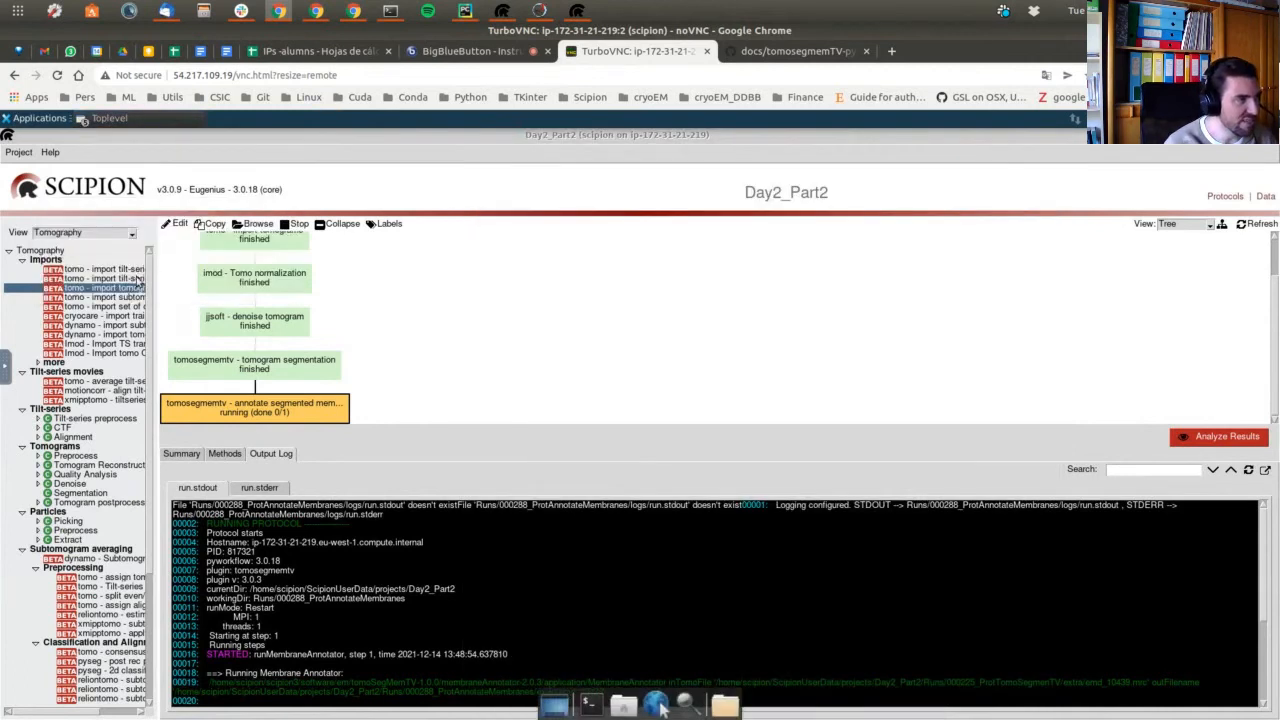
Rerun the aborted annotate segmented membranes protocol in Restart mode.
right_click(300, 413)
click(330, 421)
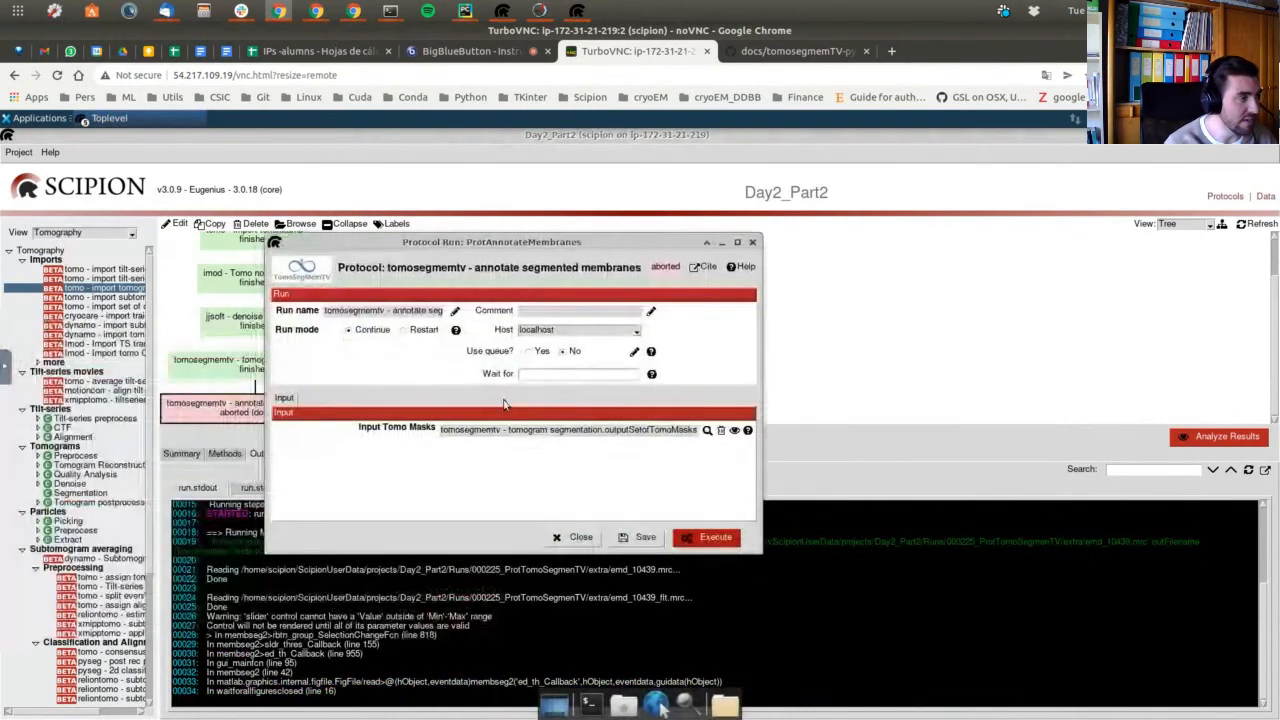
click(403, 329)
click(697, 542)
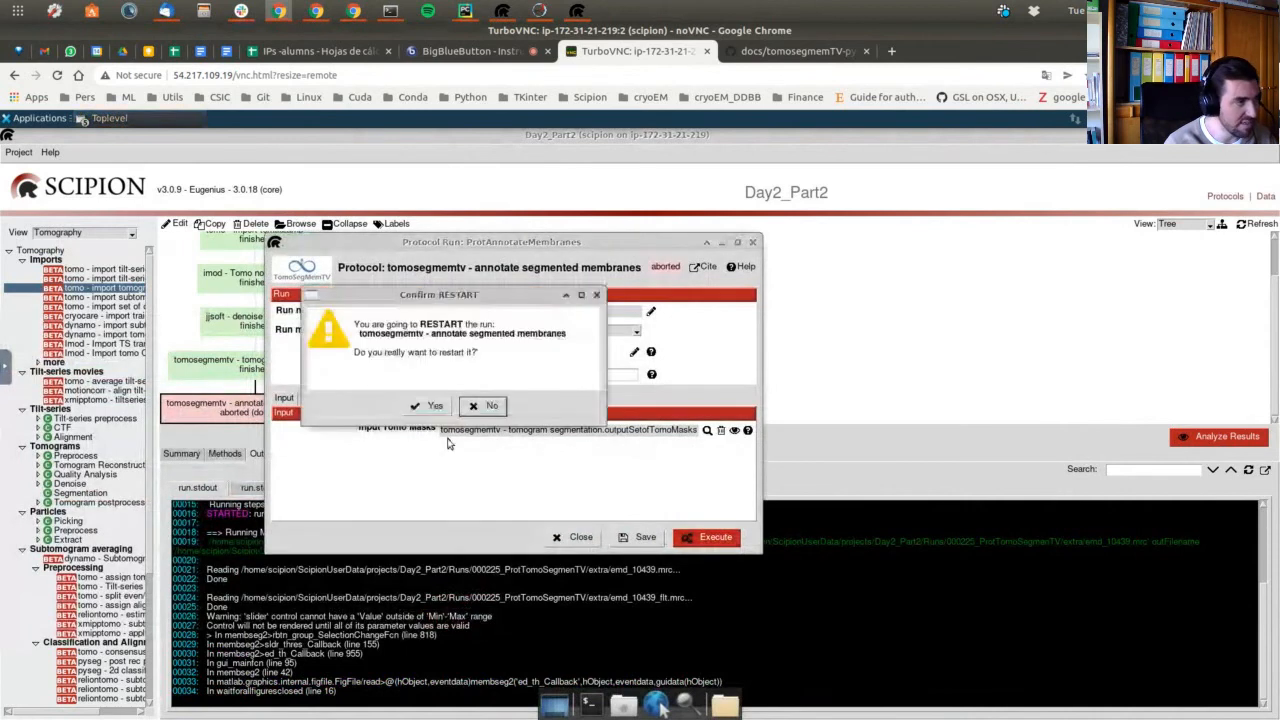
click(425, 406)
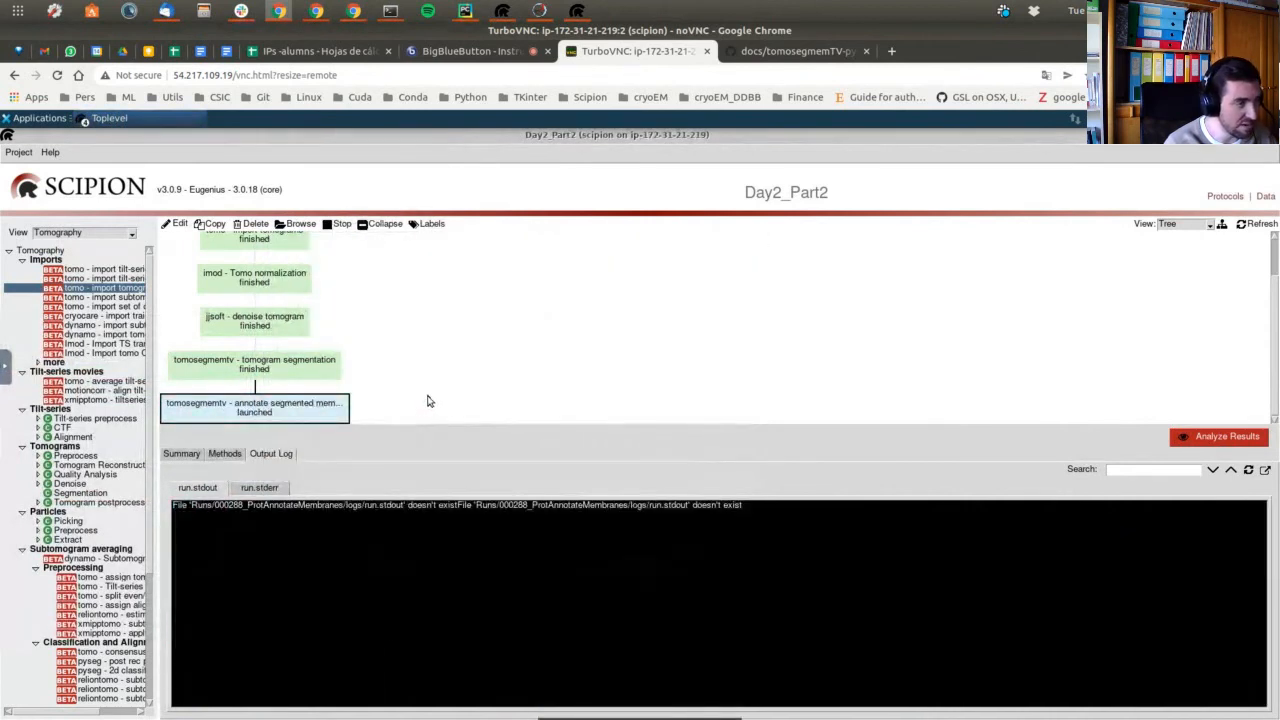
Open the emd_10439 segmentation in the Membrane Annotator and reposition its window so the controls are accessible.
click(248, 216)
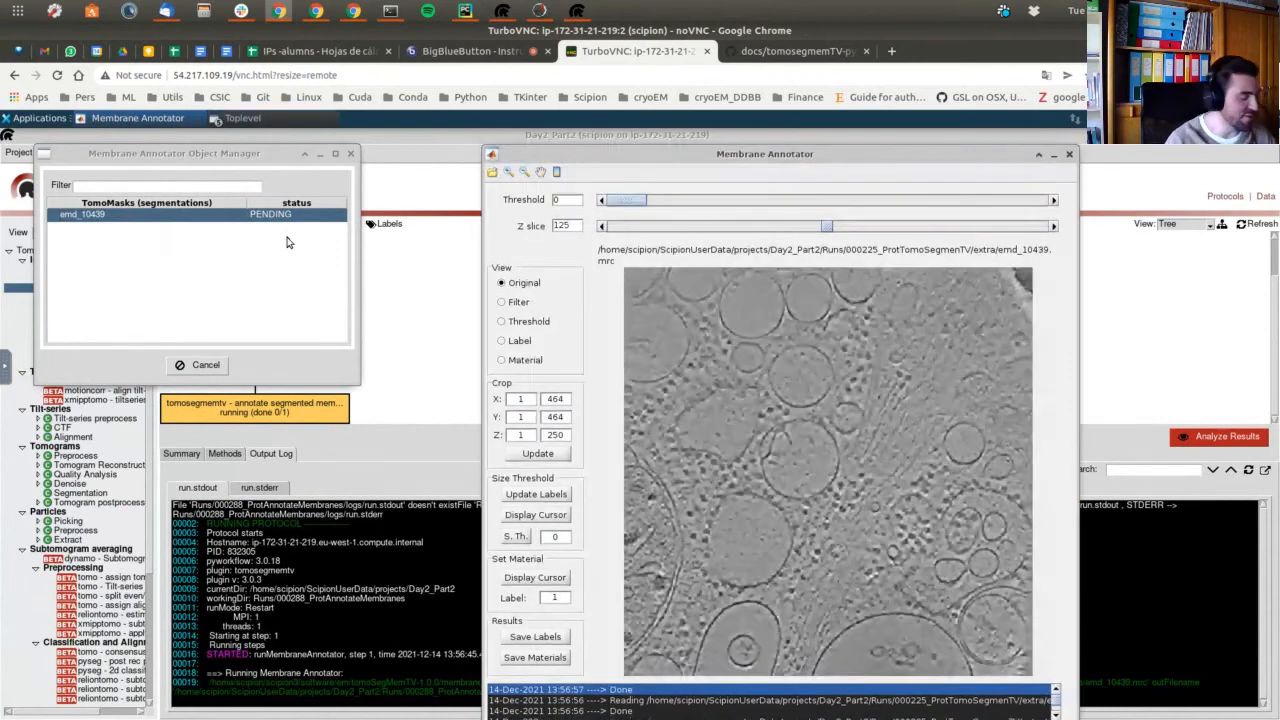
drag(766, 156, 676, 97)
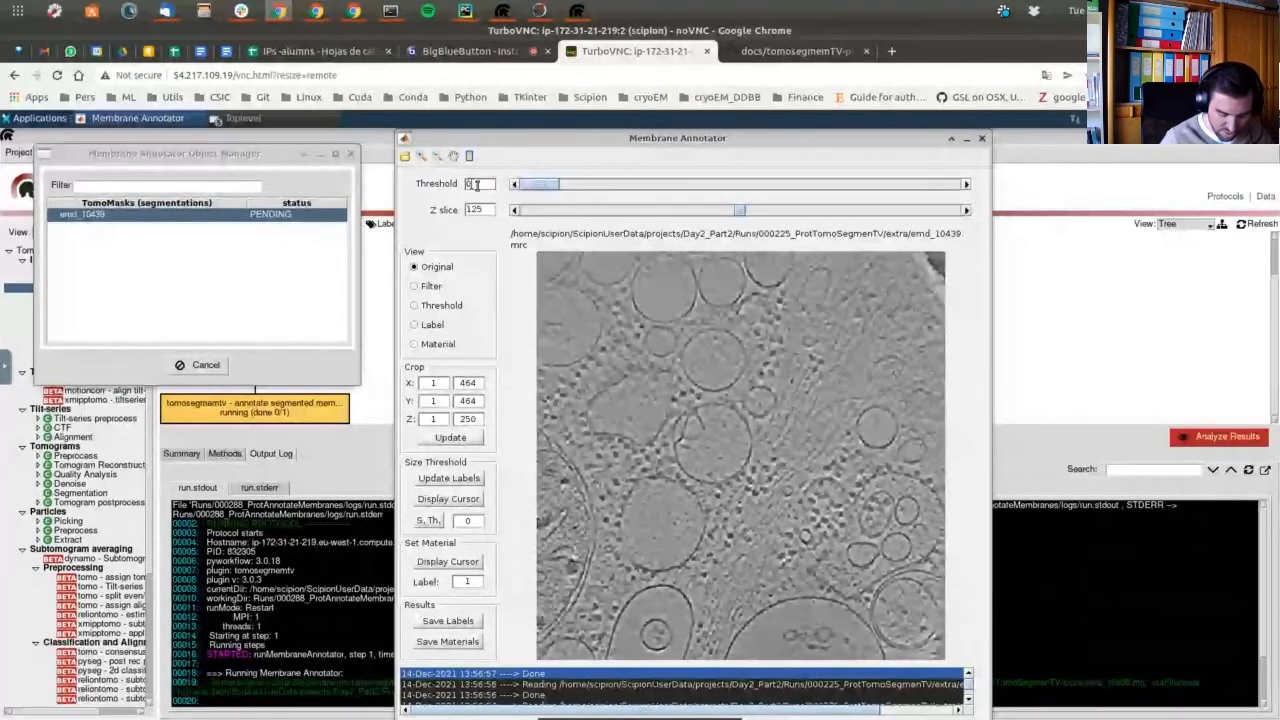
Set the segmentation threshold to 0.05 and update the membrane labels.
text(.00)
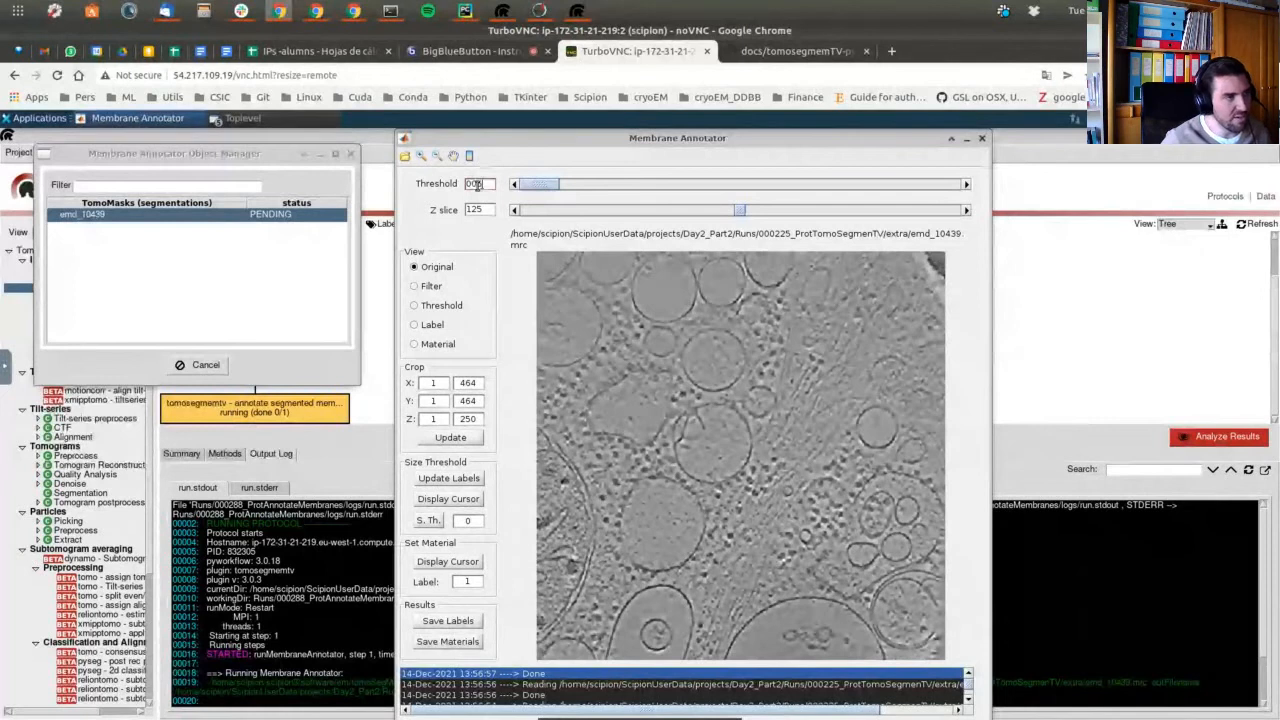
key(Return)
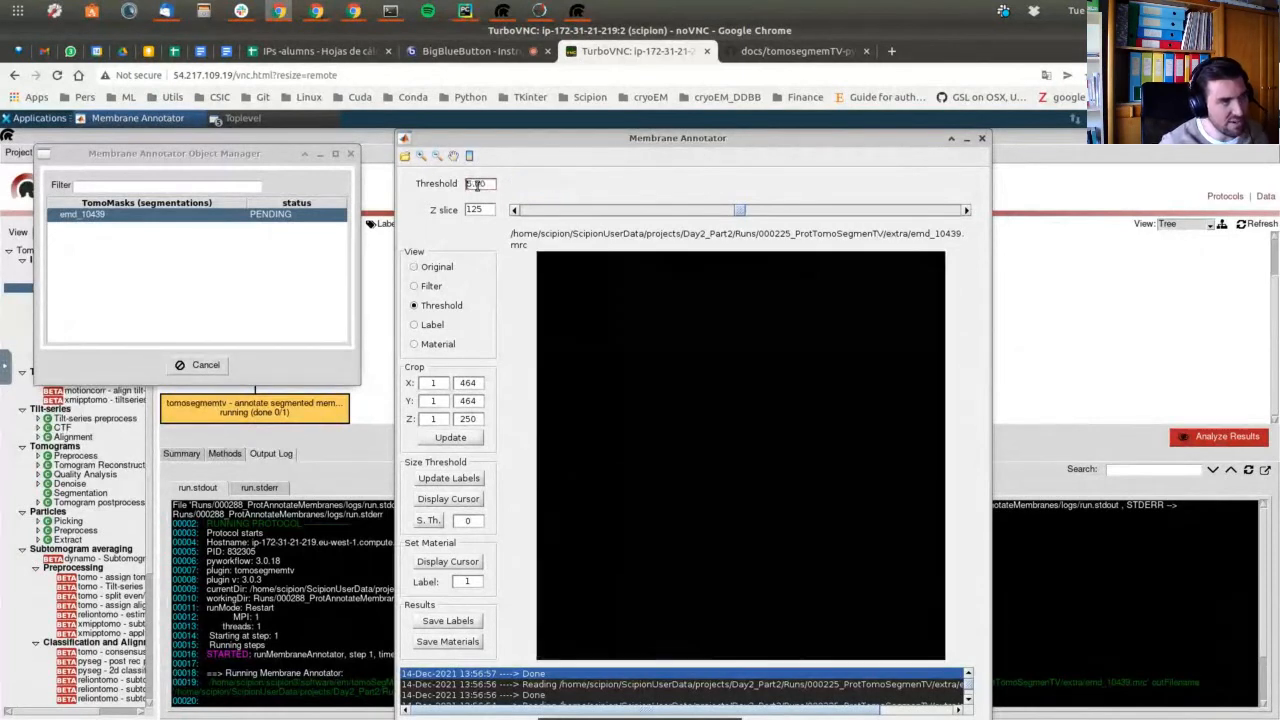
drag(490, 184, 444, 182)
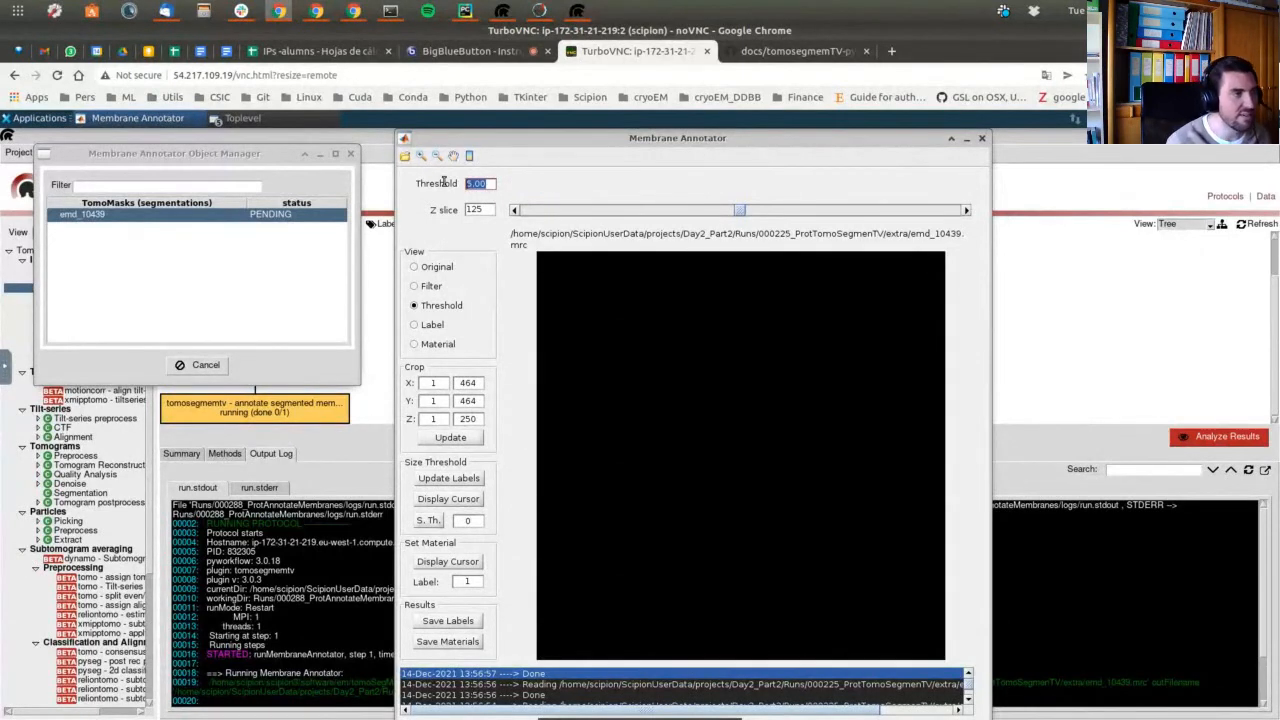
text(0.100)
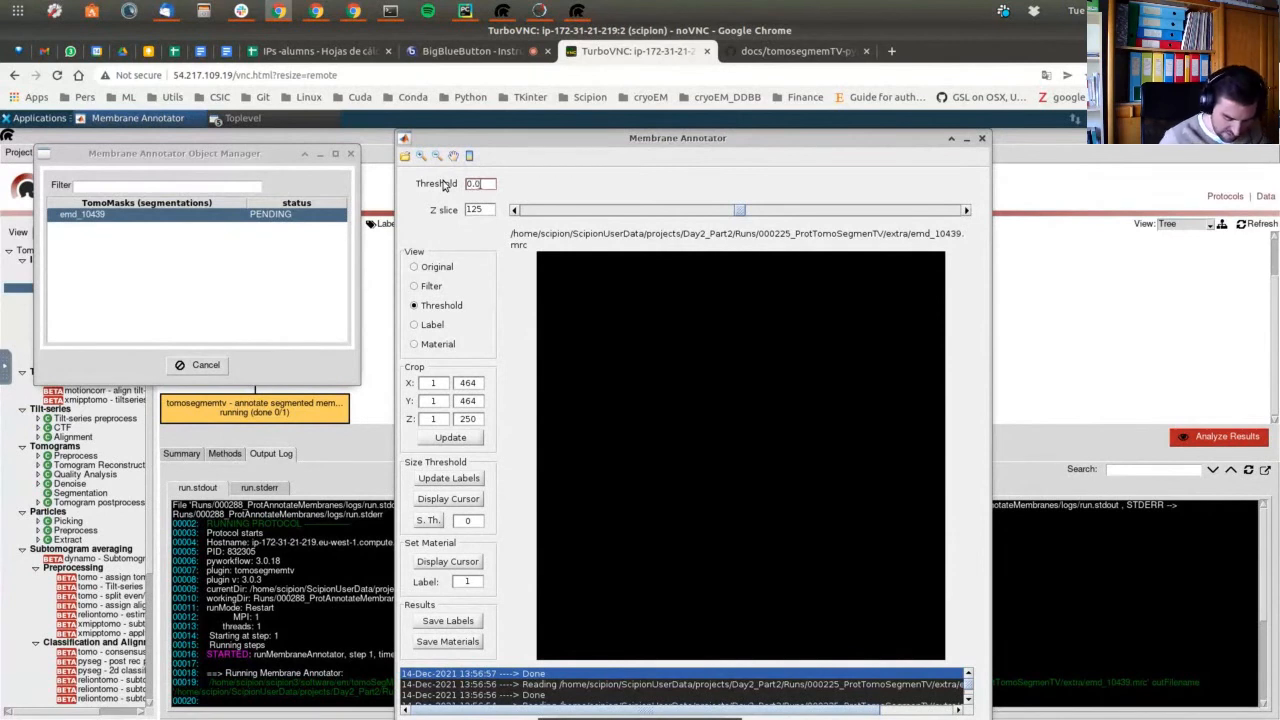
key(Return)
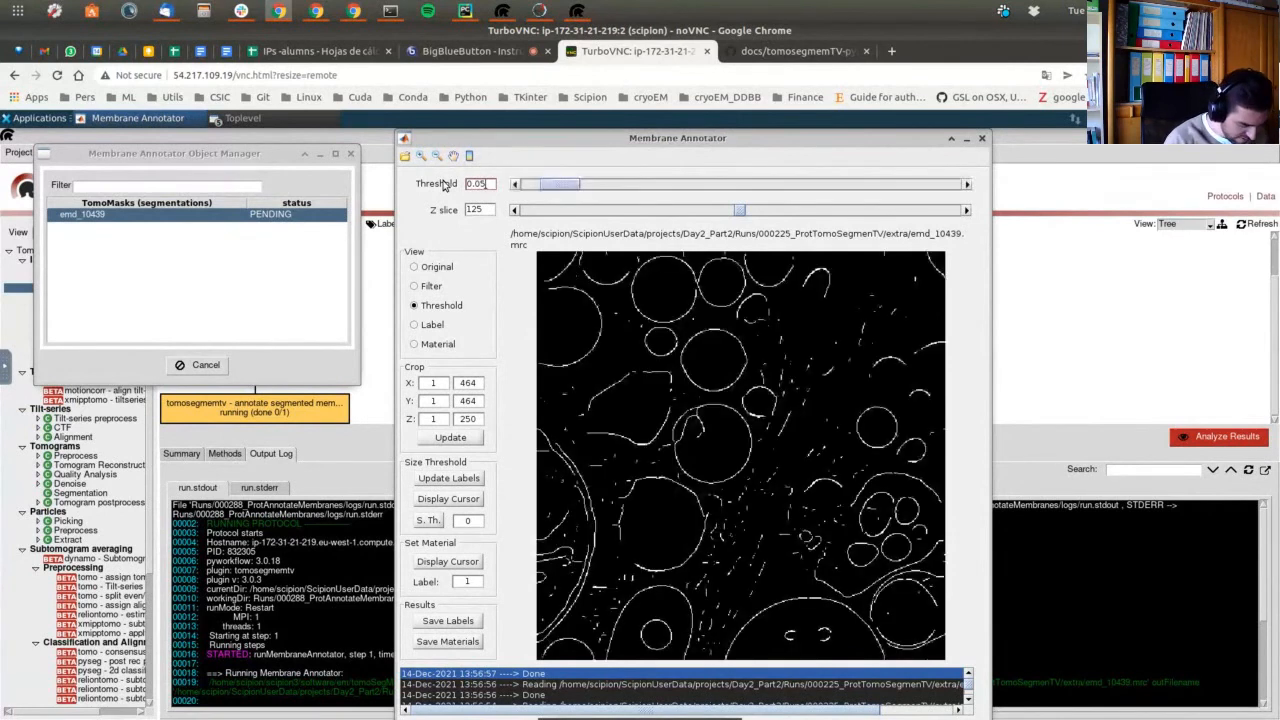
click(461, 480)
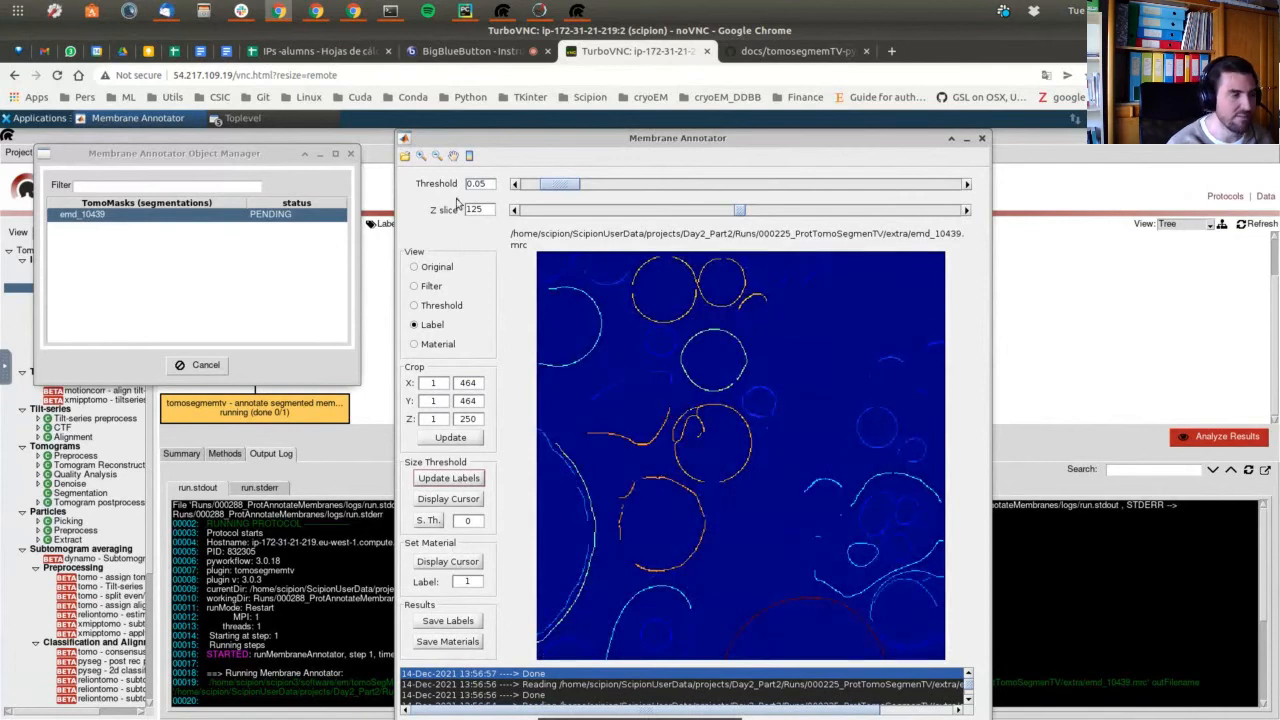
Annotate the orange S-shaped membrane just above the large lower circle in the left half of the tomogram with material label 1.
click(420, 156)
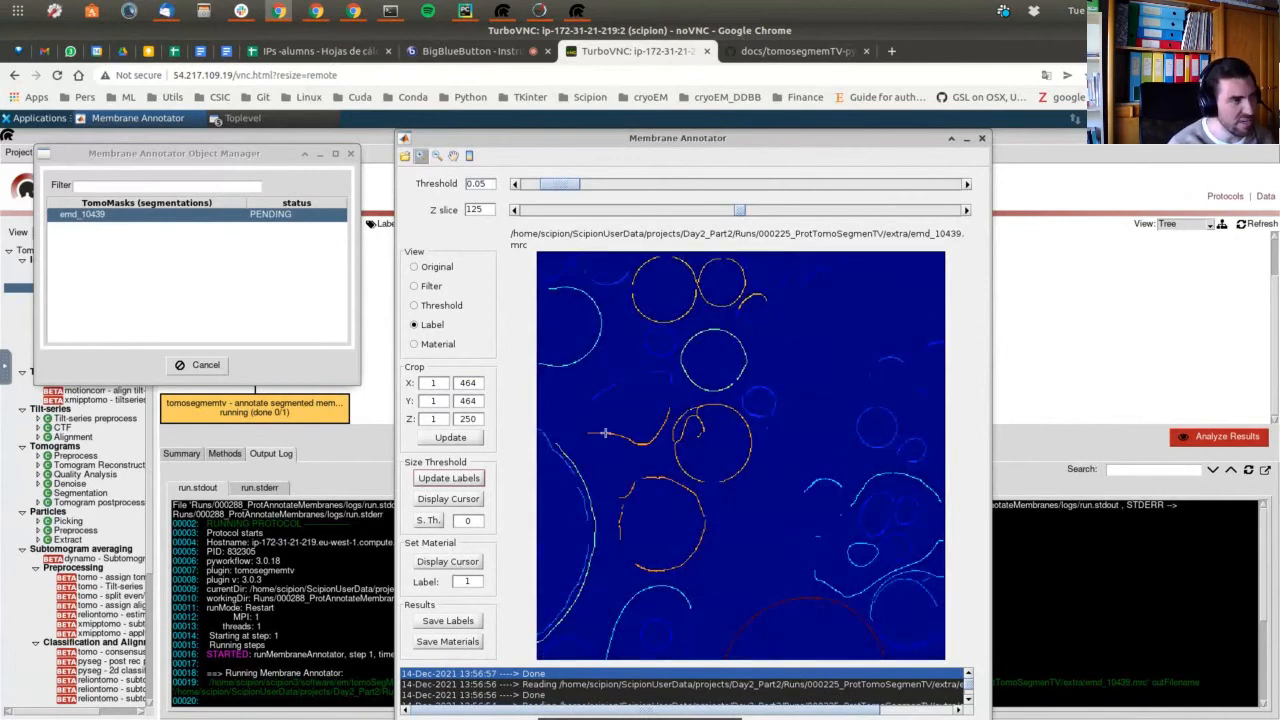
drag(605, 418, 668, 517)
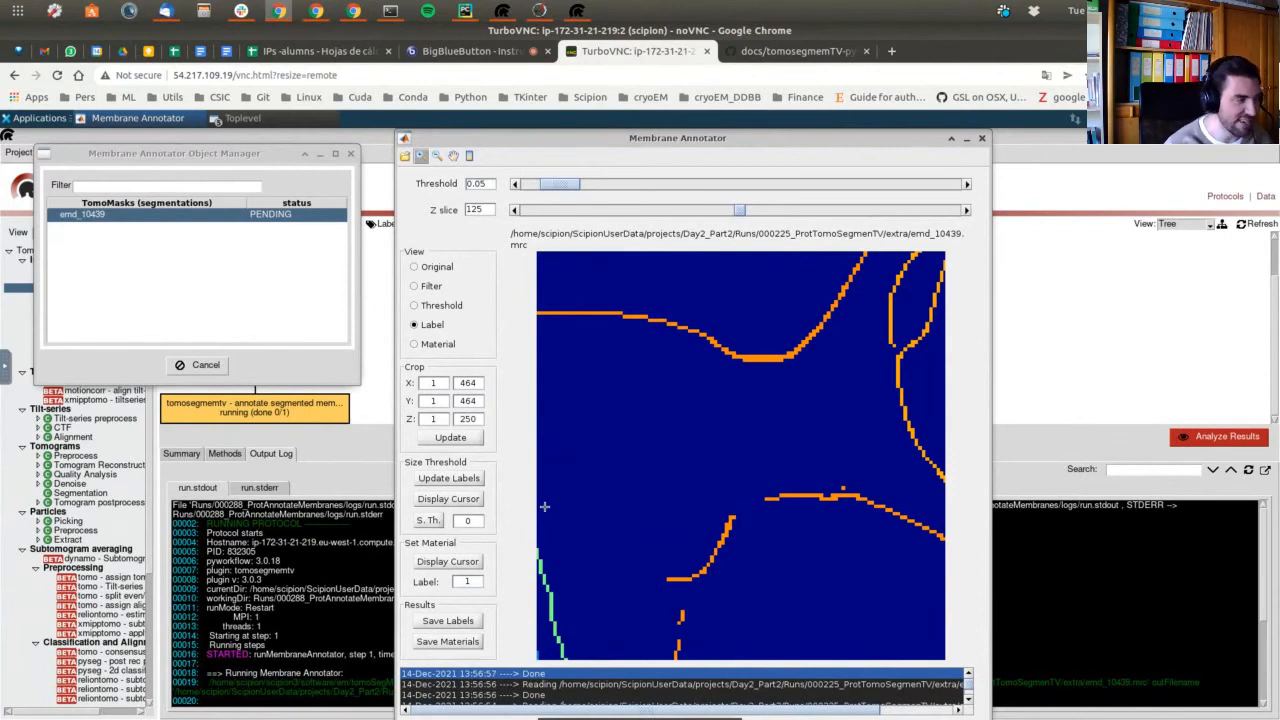
click(460, 561)
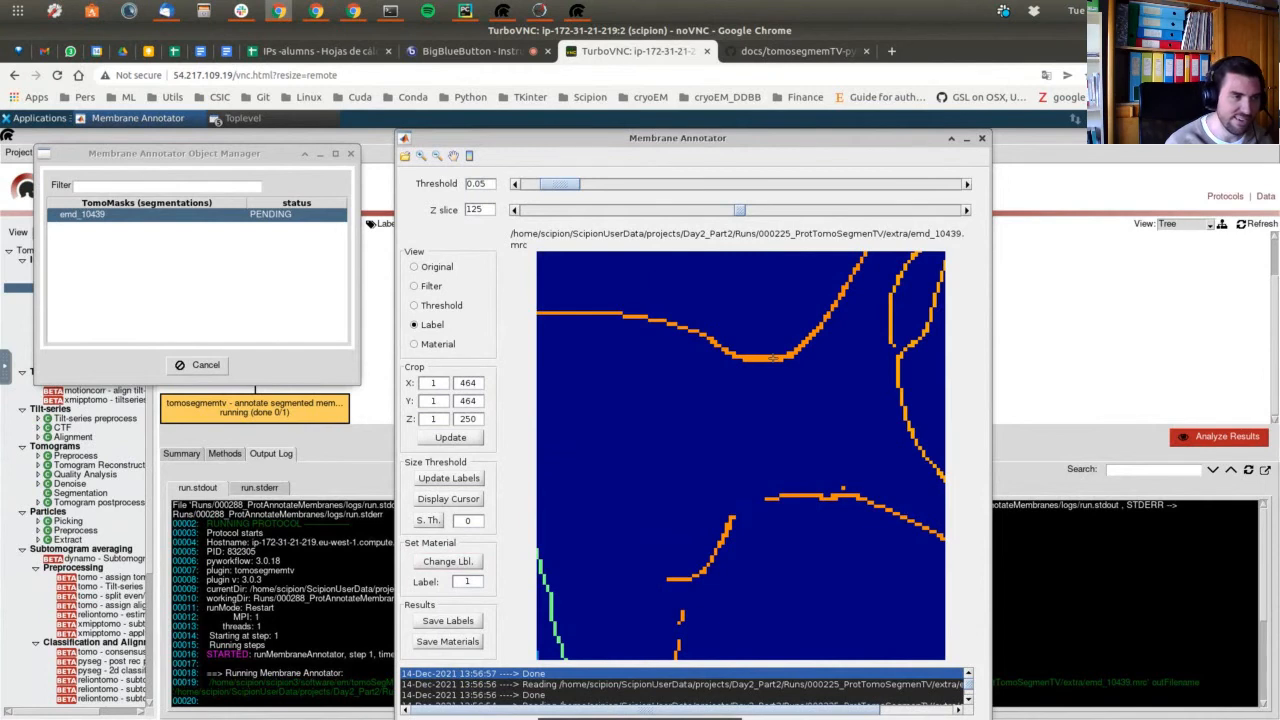
click(773, 359)
click(448, 561)
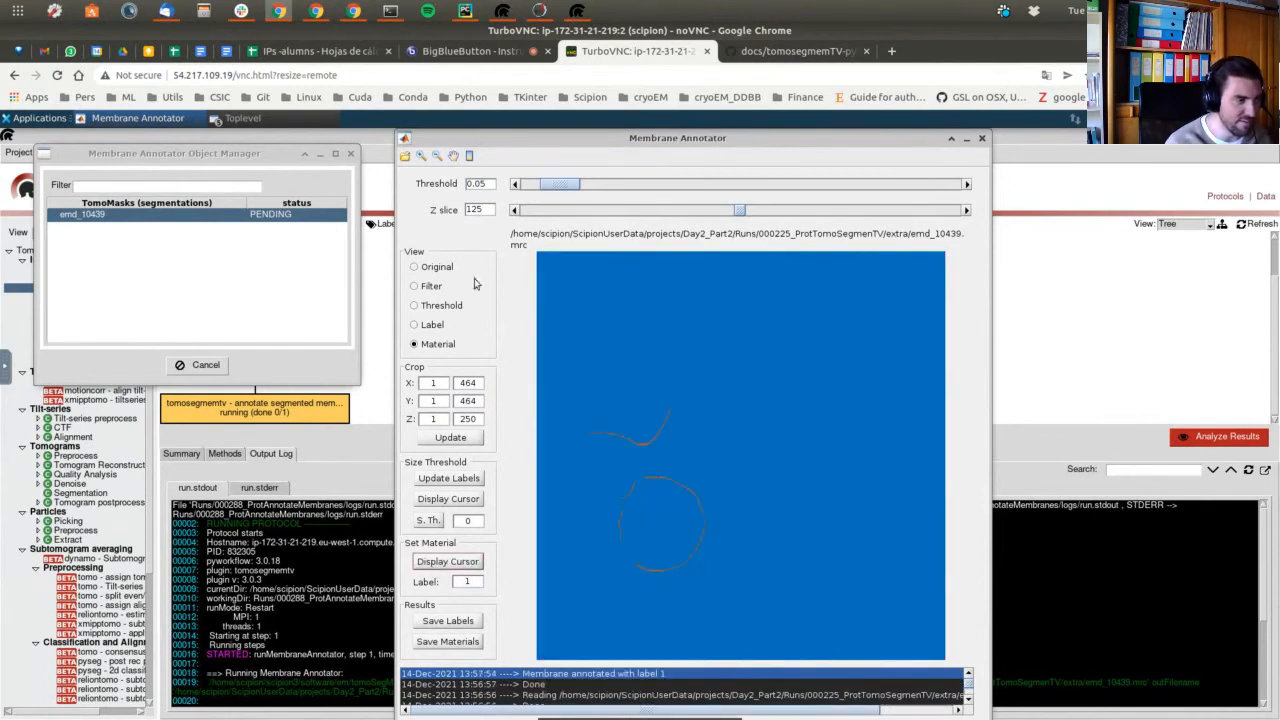
Return to the Label view and annotate the faint blue arc above the S-shaped membrane with material label 1.
click(414, 325)
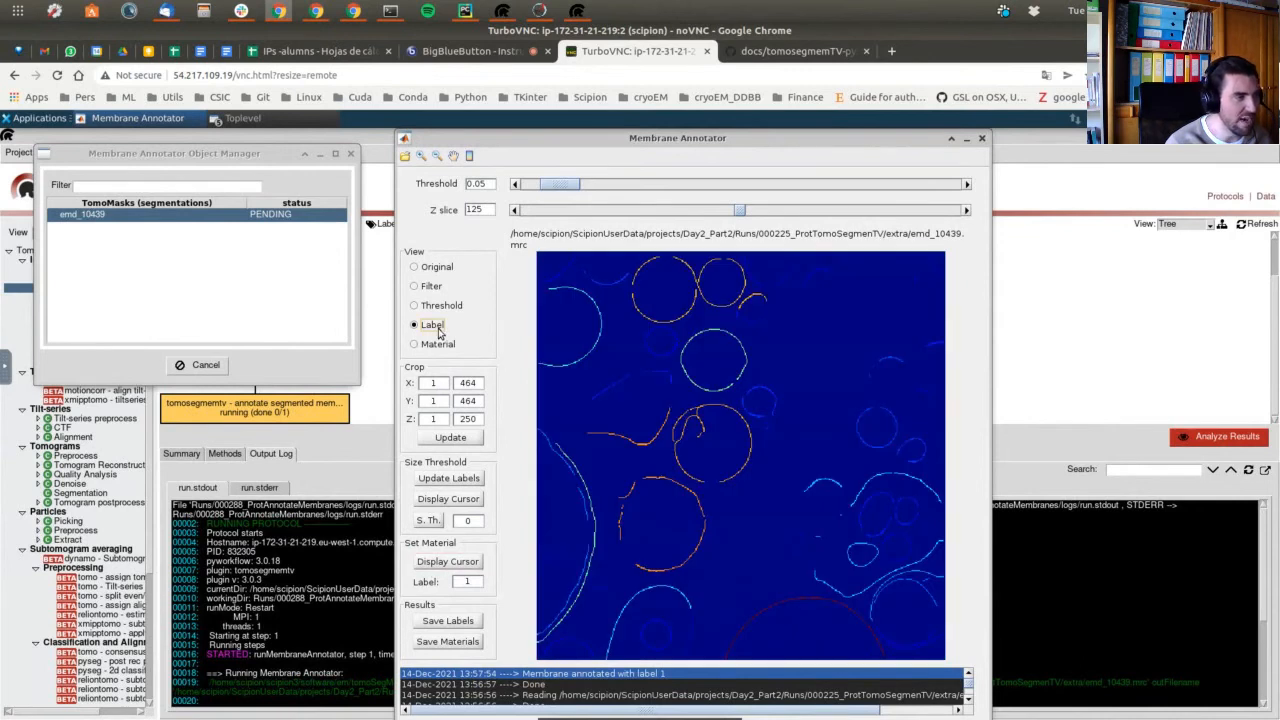
click(421, 156)
drag(585, 378, 636, 432)
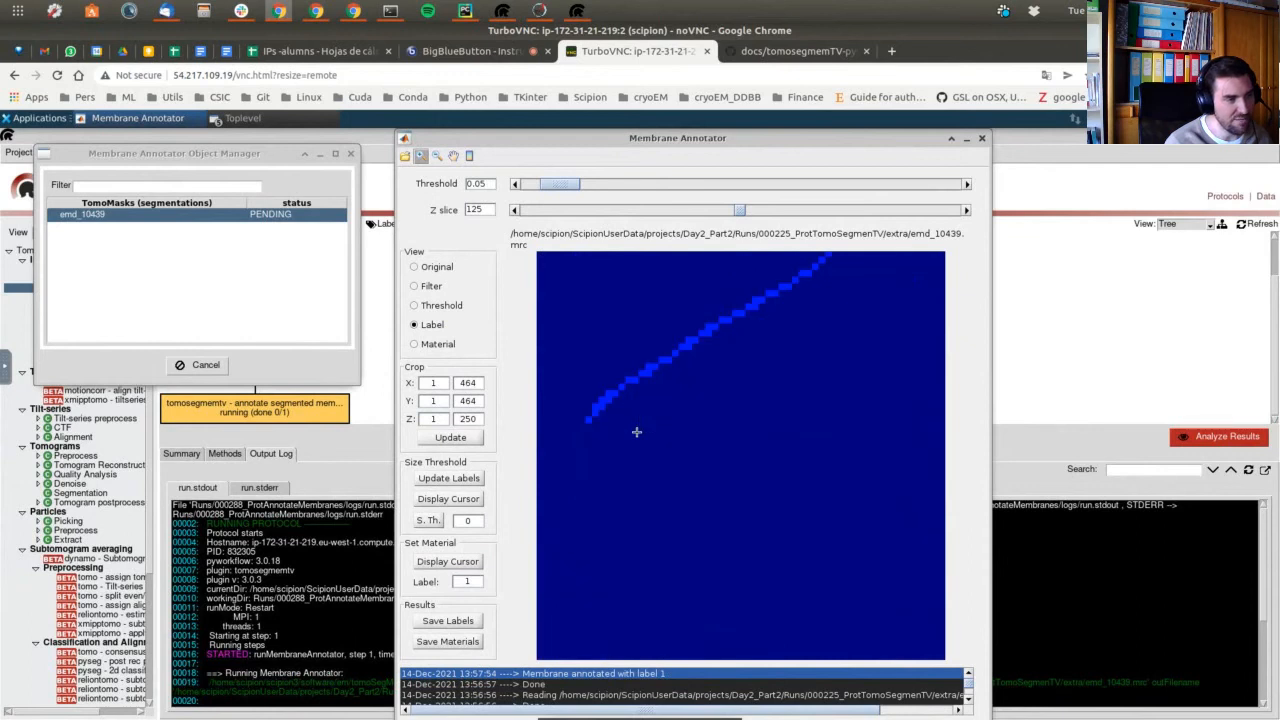
click(448, 563)
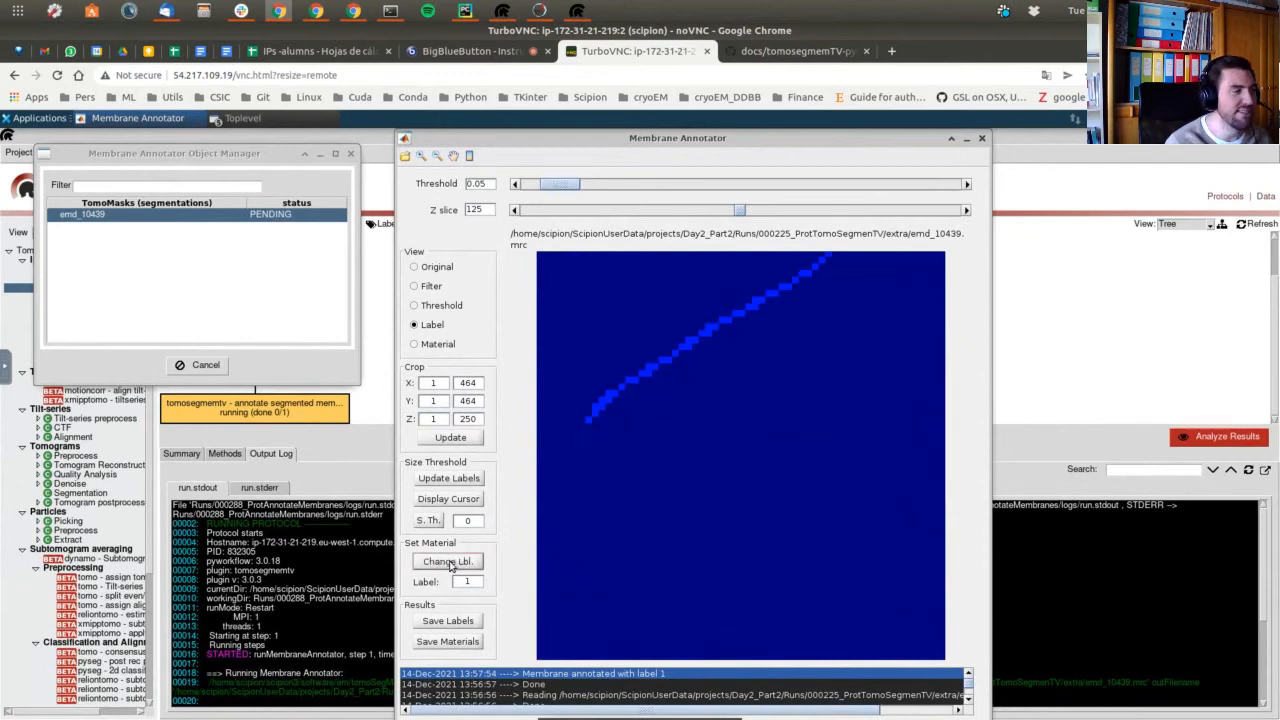
click(594, 407)
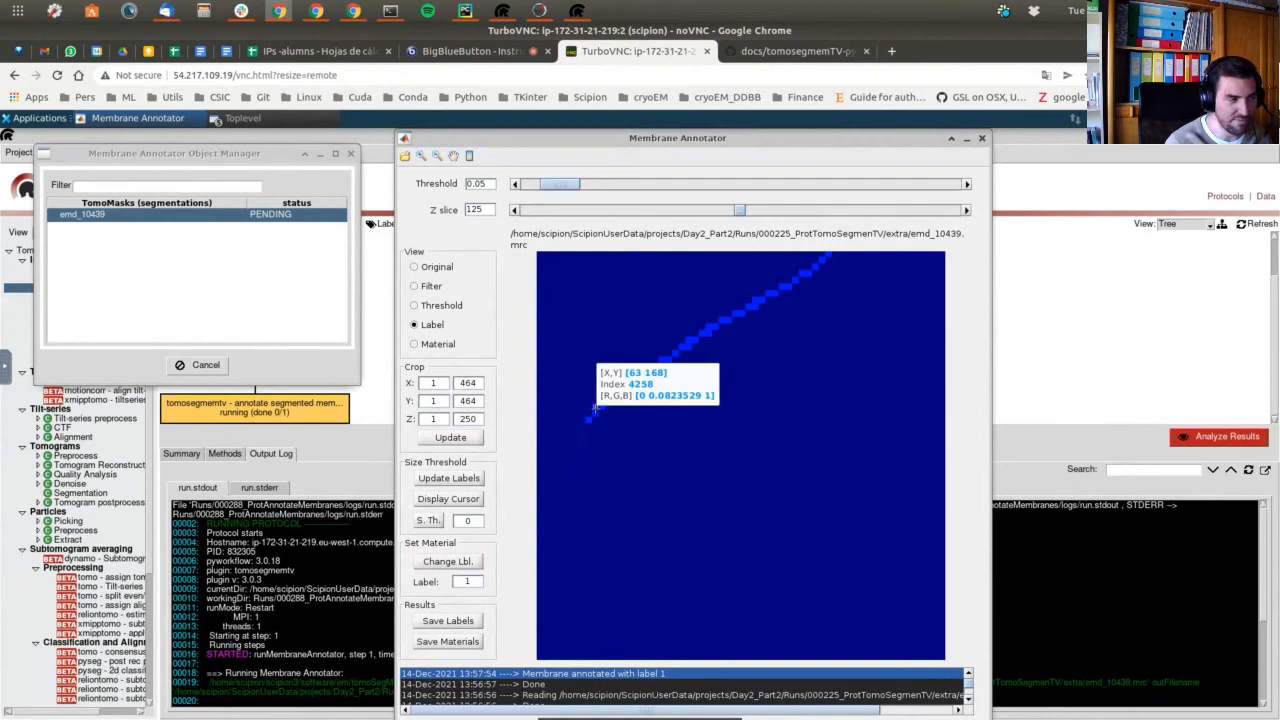
click(449, 563)
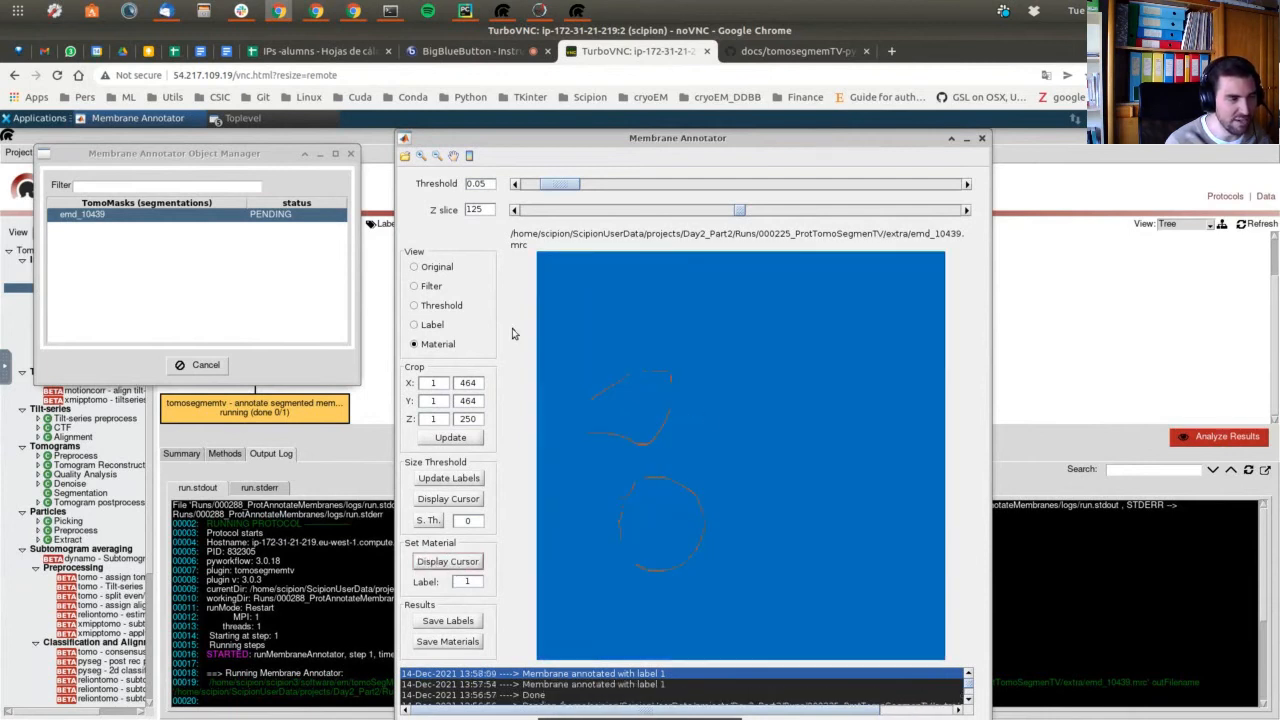
From the Label view, annotate the cyan arc above the small vesicle cluster on the tomogram's right side with material label 2.
click(432, 327)
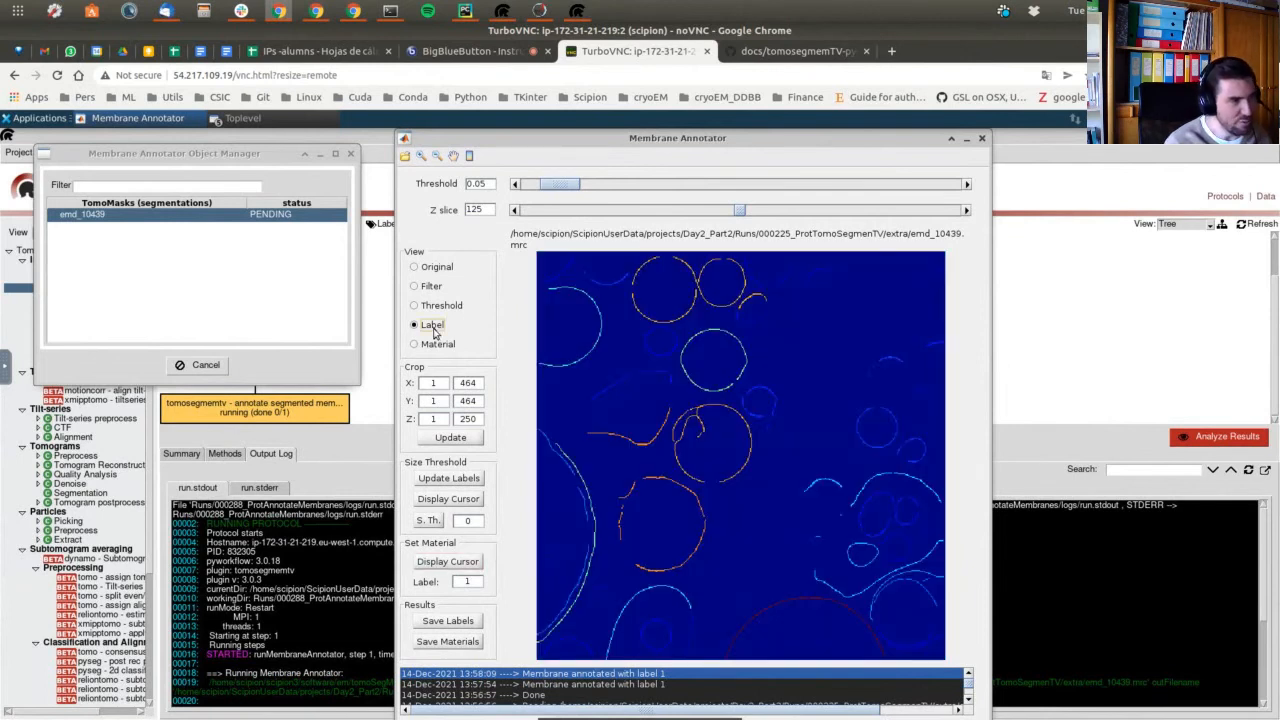
click(421, 157)
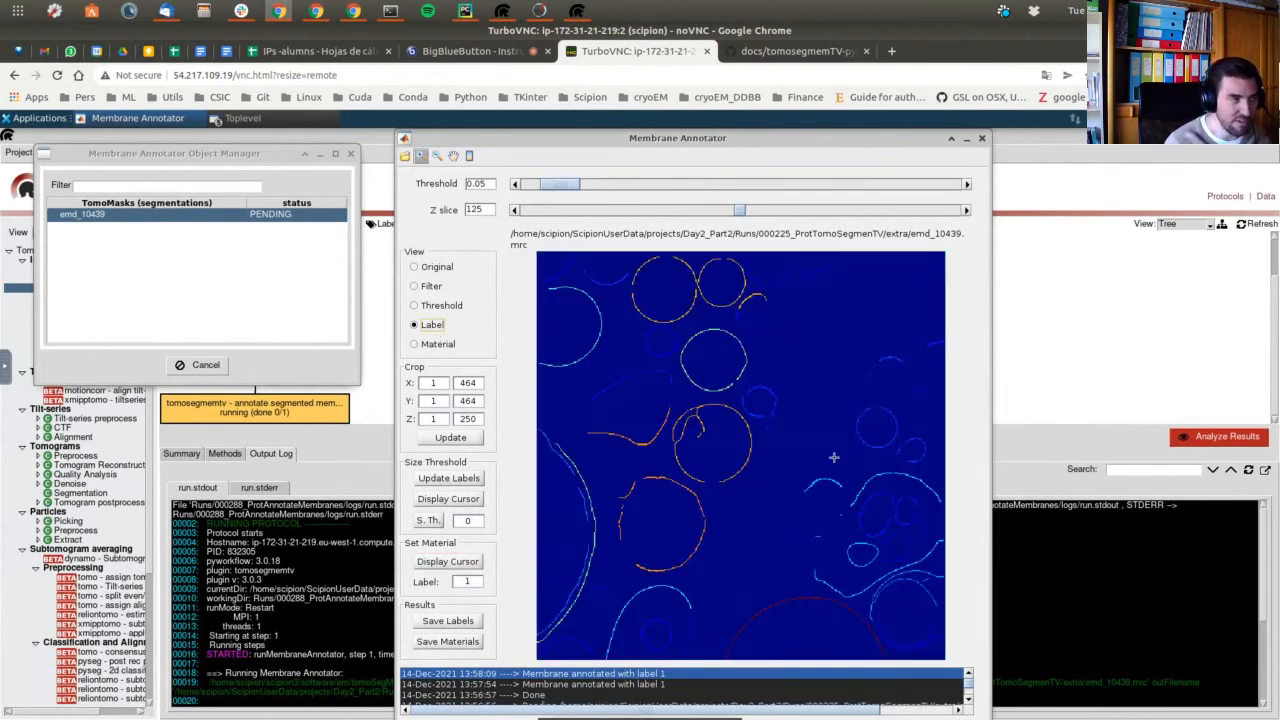
drag(810, 458, 961, 602)
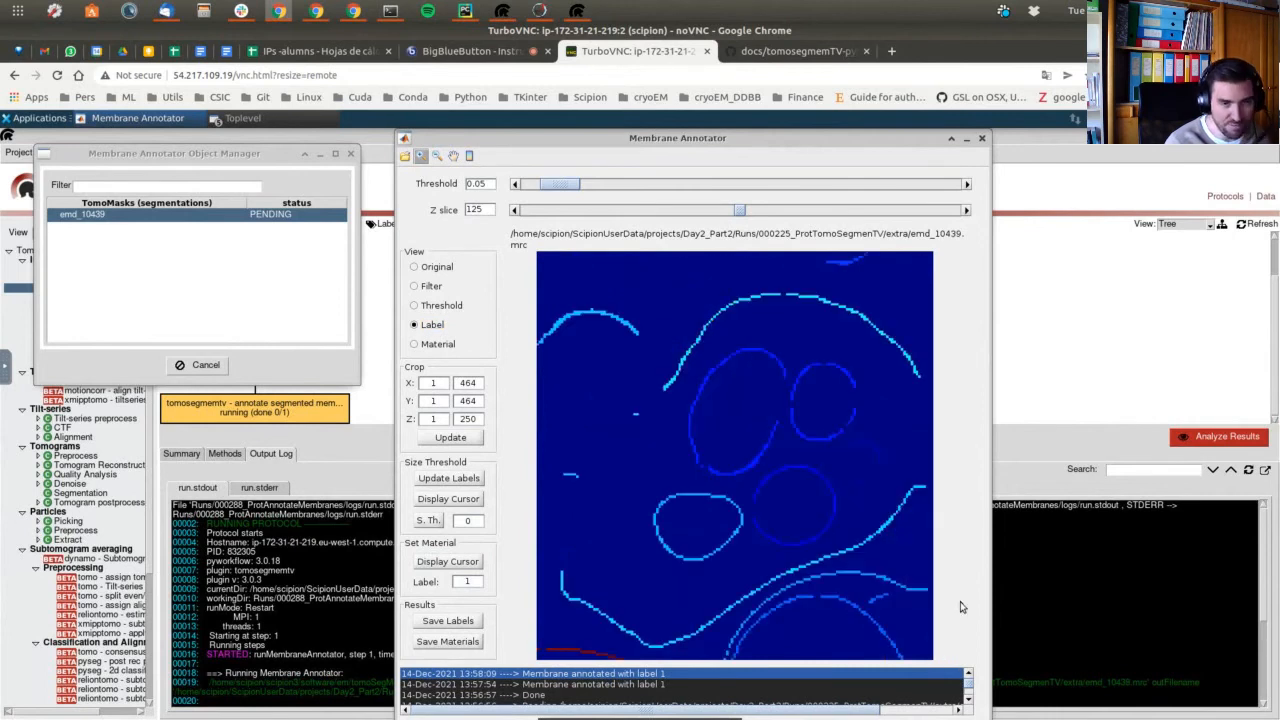
click(450, 563)
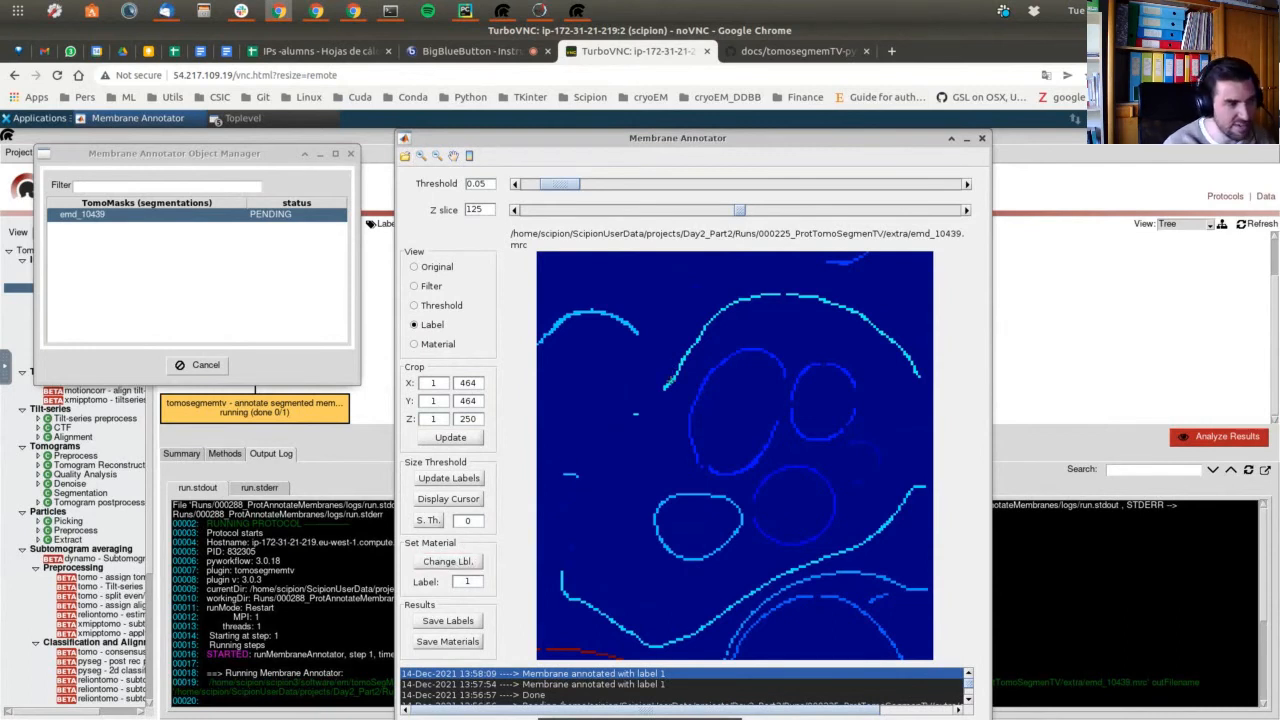
click(670, 379)
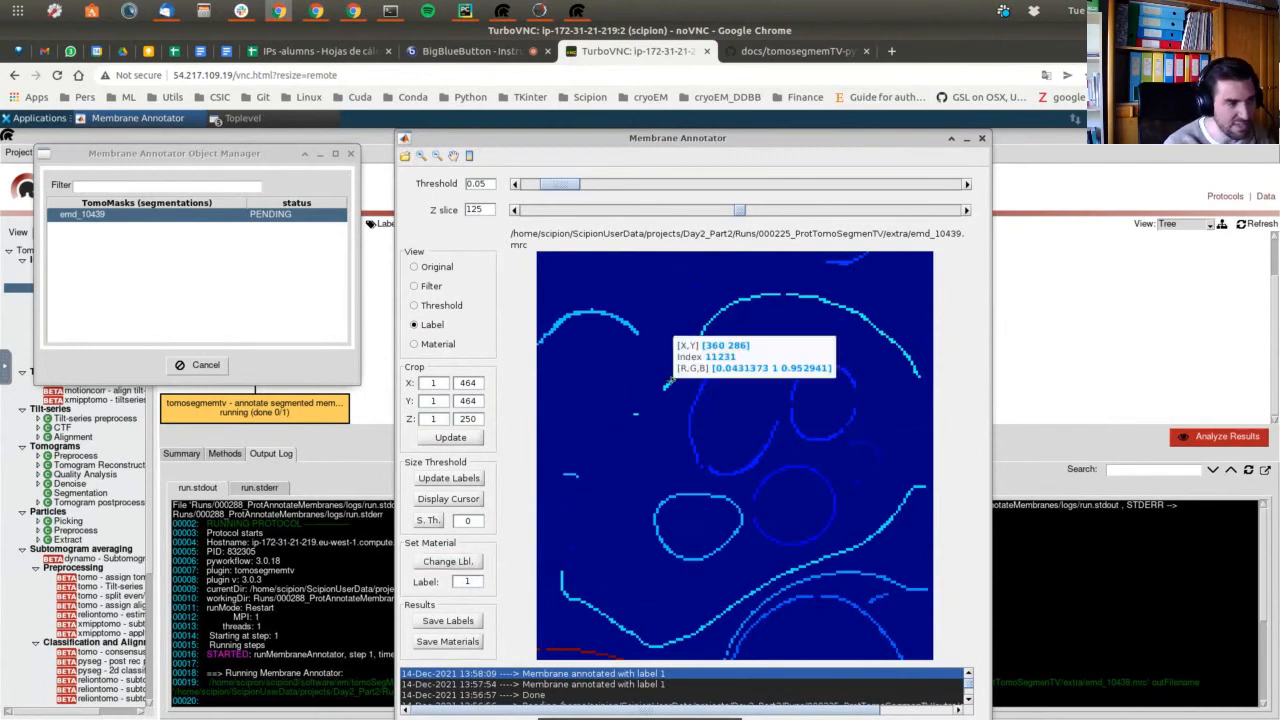
double_click(474, 581)
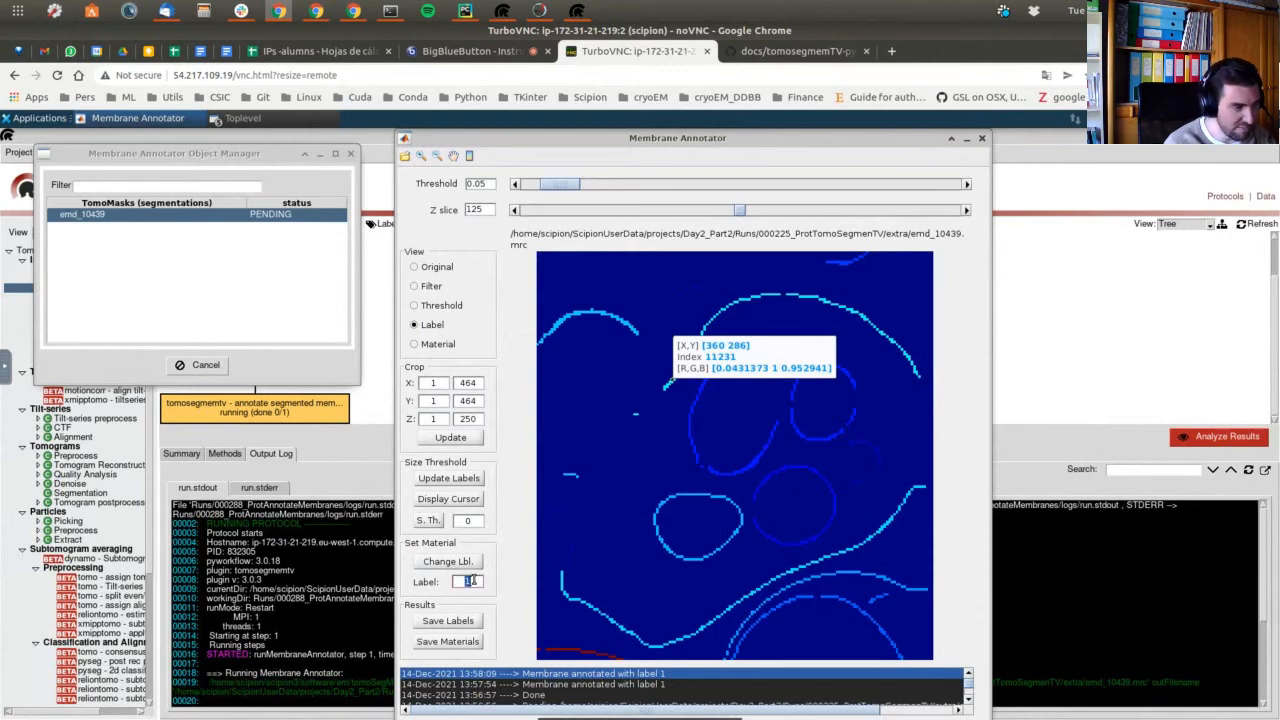
text(2)
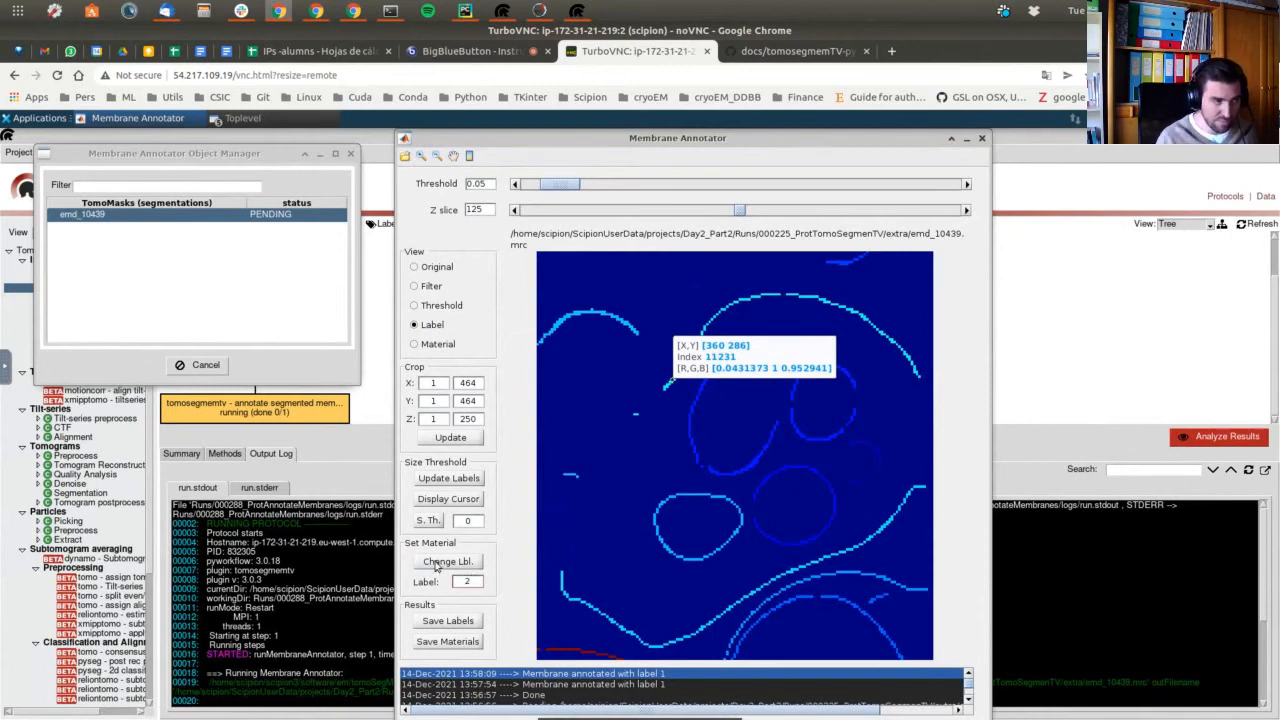
click(439, 565)
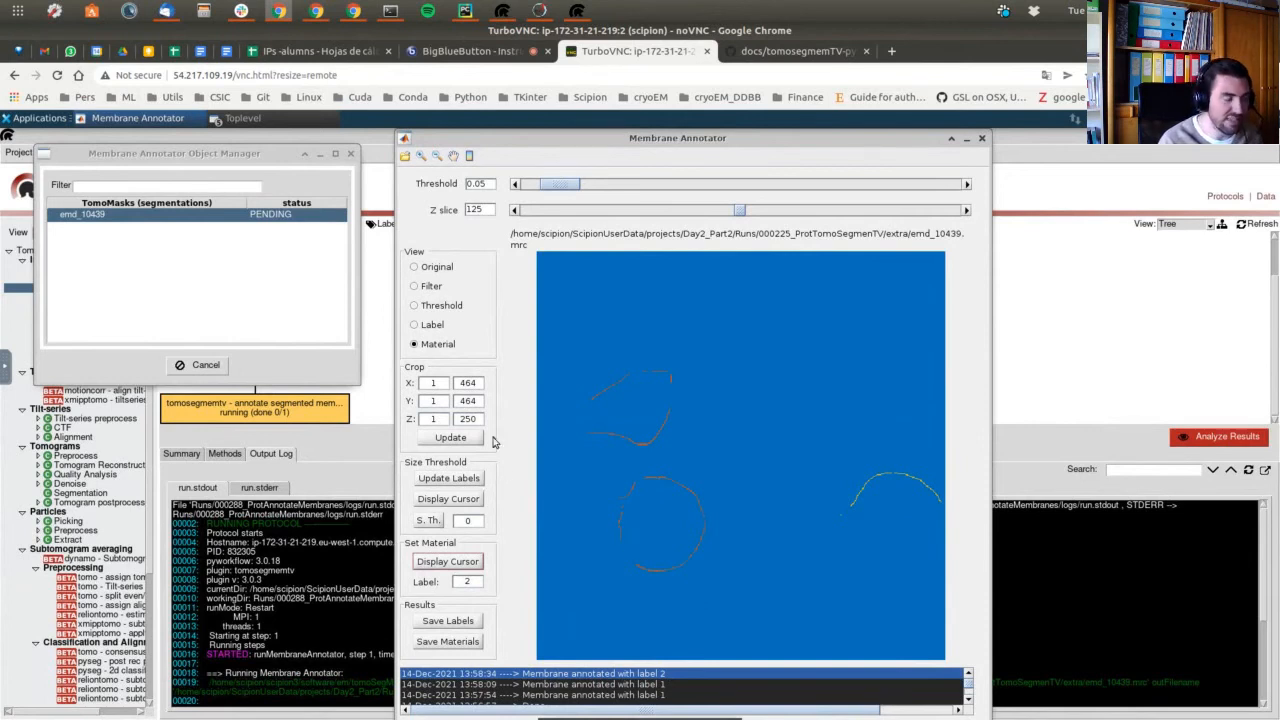
From the Label view, annotate the long cyan membrane curving beneath the small vesicle cluster with material label 2.
click(431, 328)
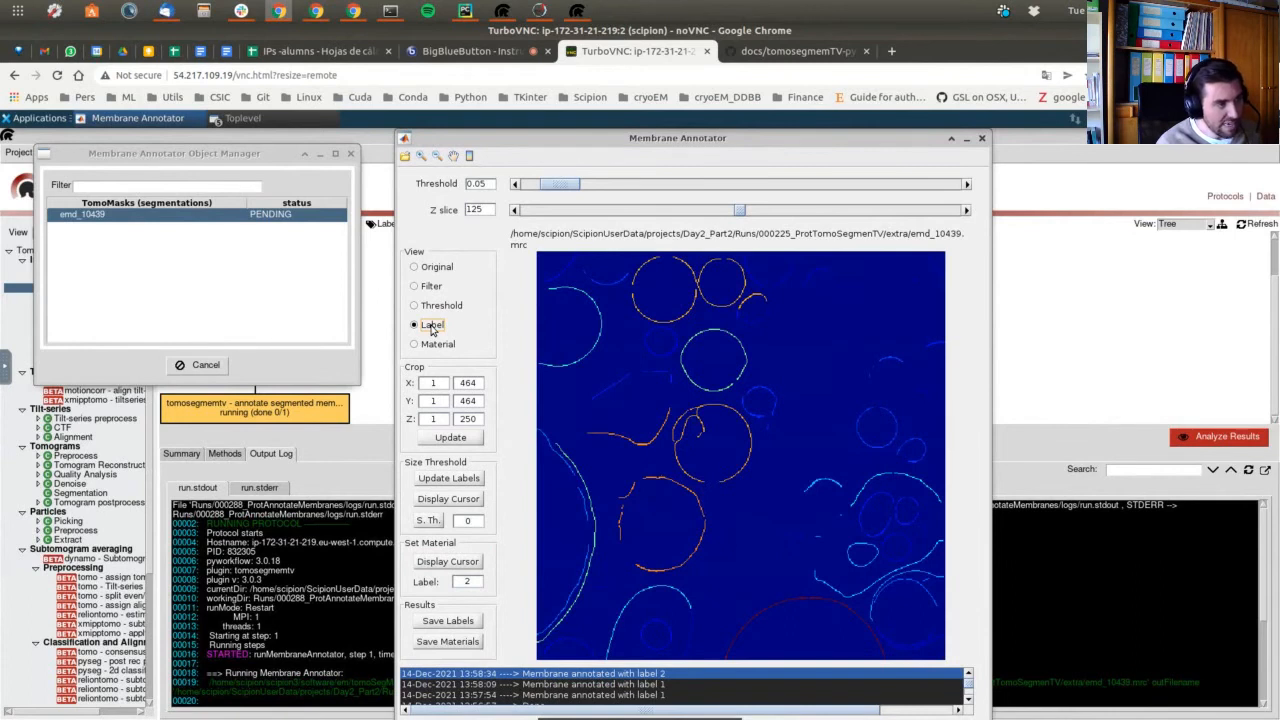
click(420, 157)
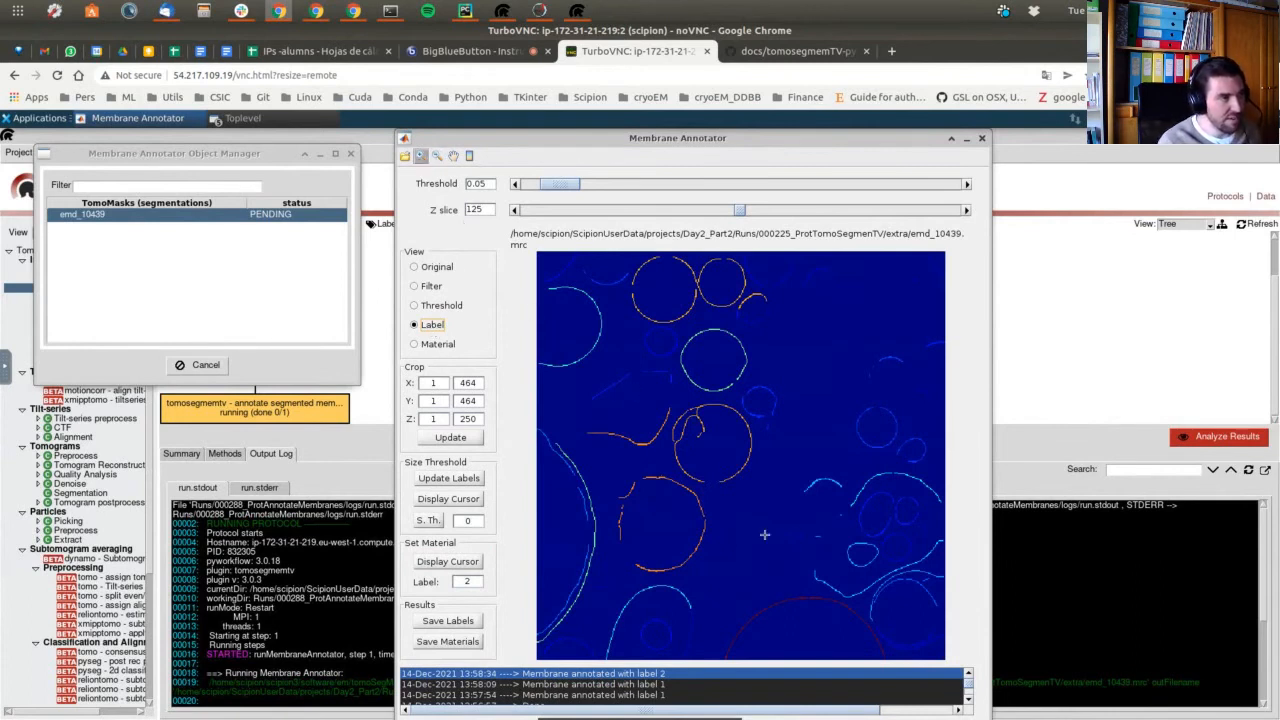
drag(818, 454, 938, 602)
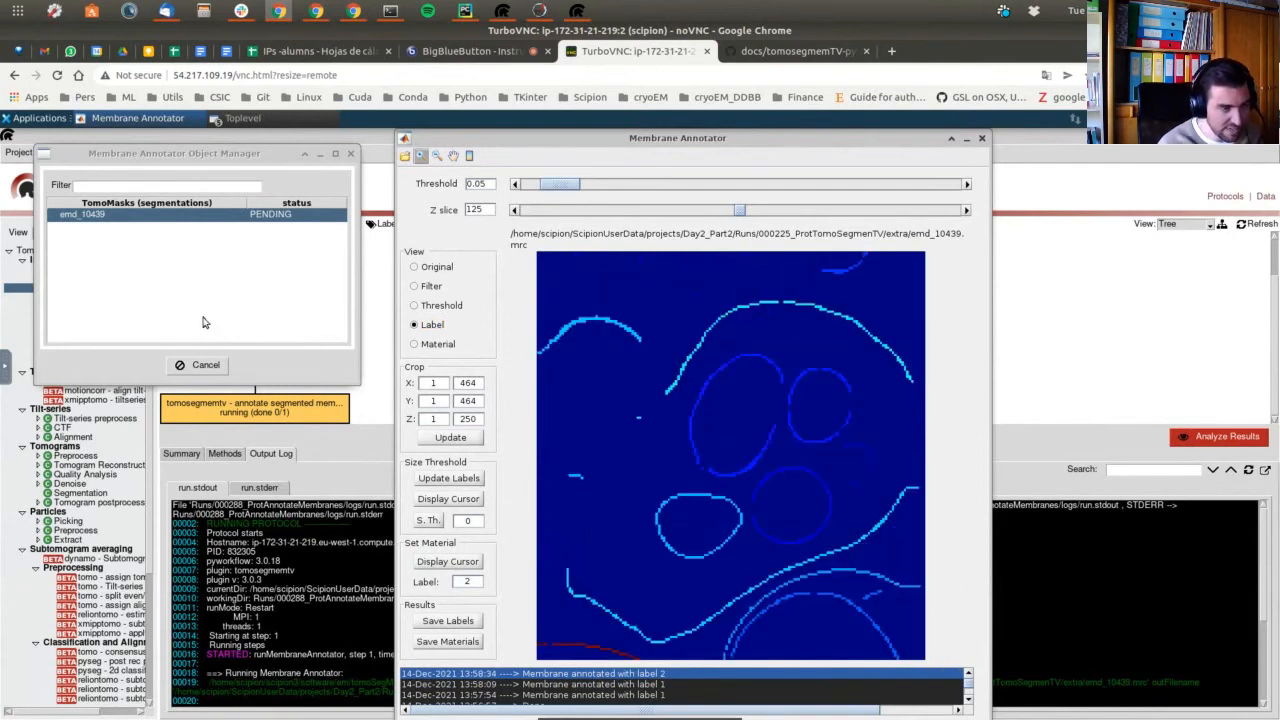
click(457, 563)
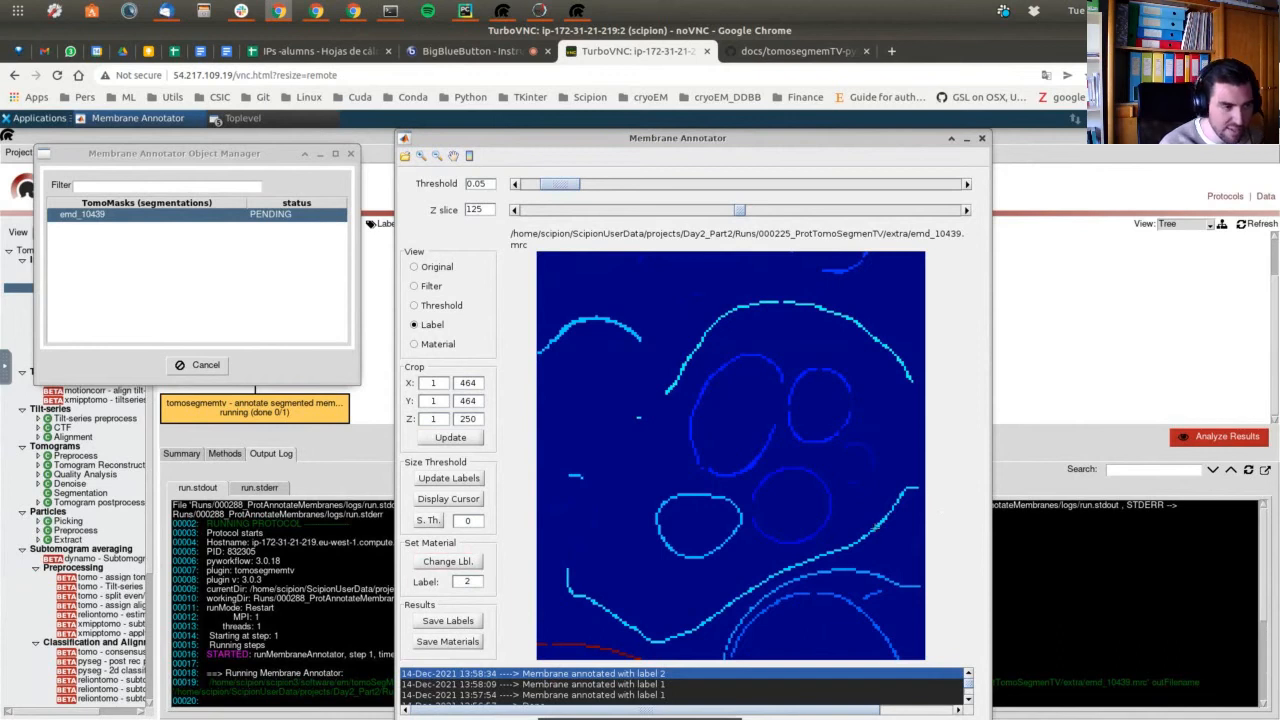
click(867, 543)
click(445, 561)
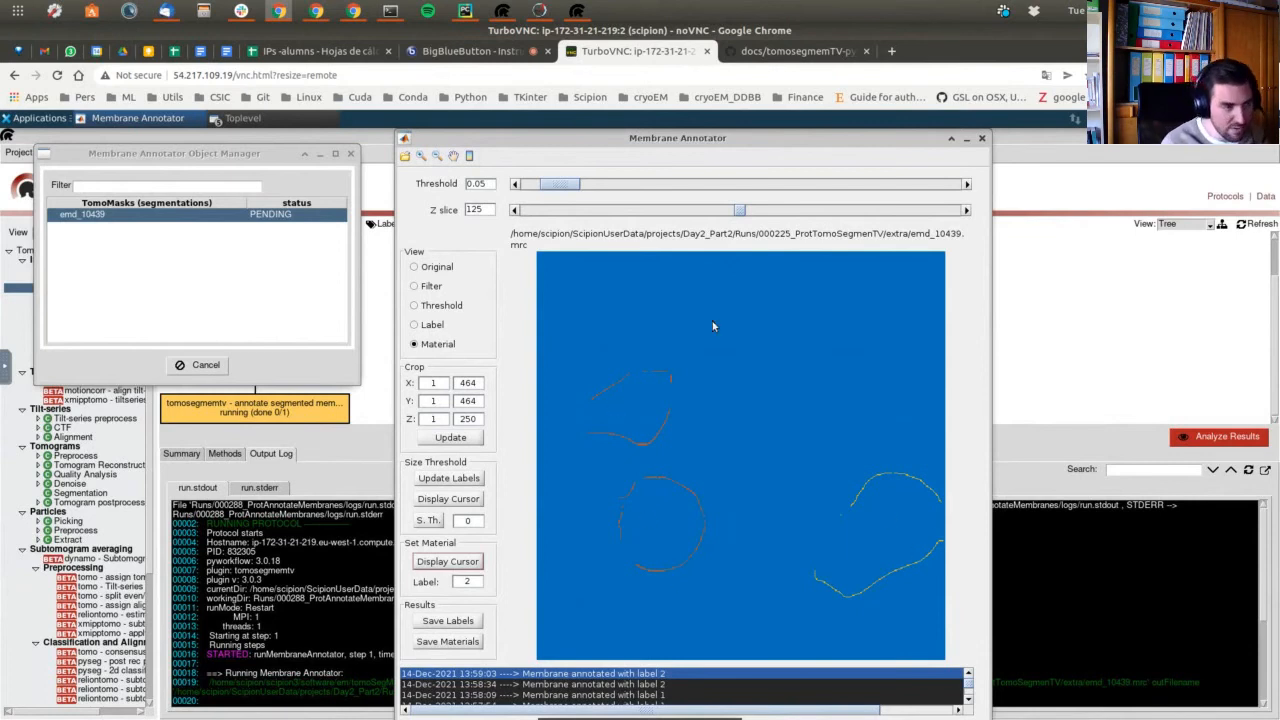
At Z slice 115, annotate the orange circular vesicle near the tomogram's centre with material label 3, starting from the Label view.
mouse_move(740, 213)
mouse_down()
mouse_move(704, 218)
mouse_move(765, 214)
mouse_move(728, 216)
mouse_up()
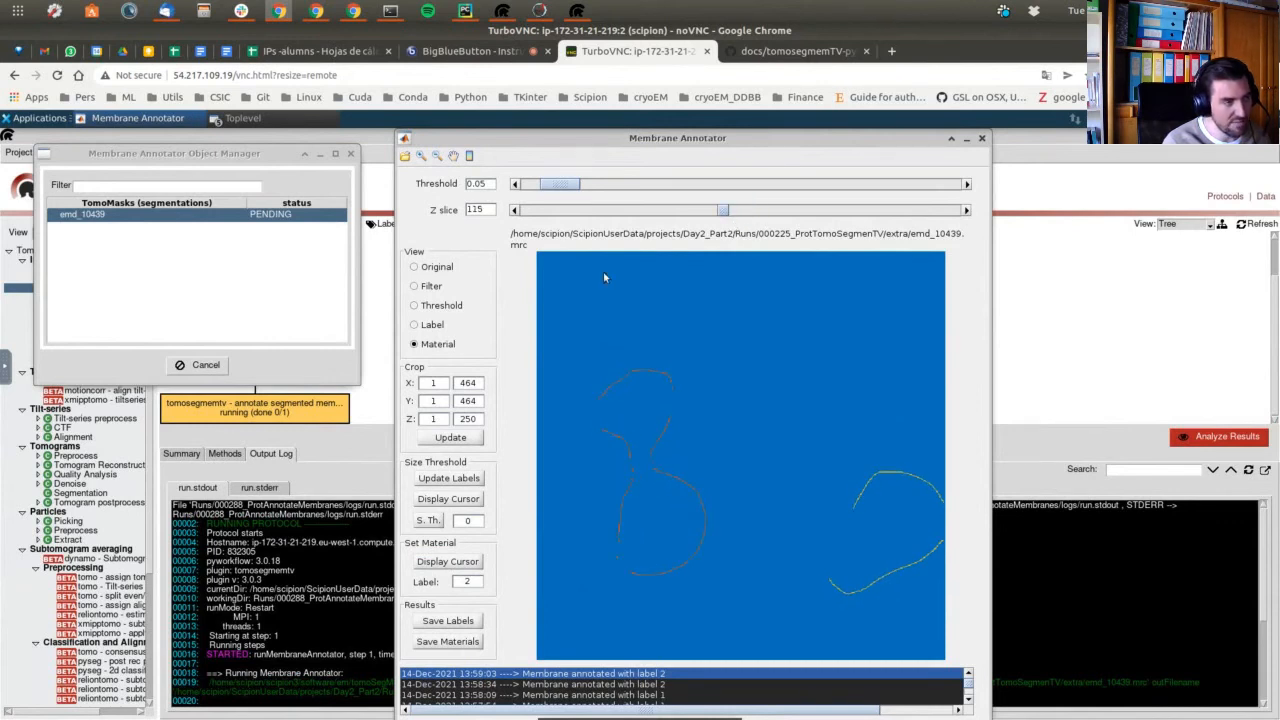
click(414, 325)
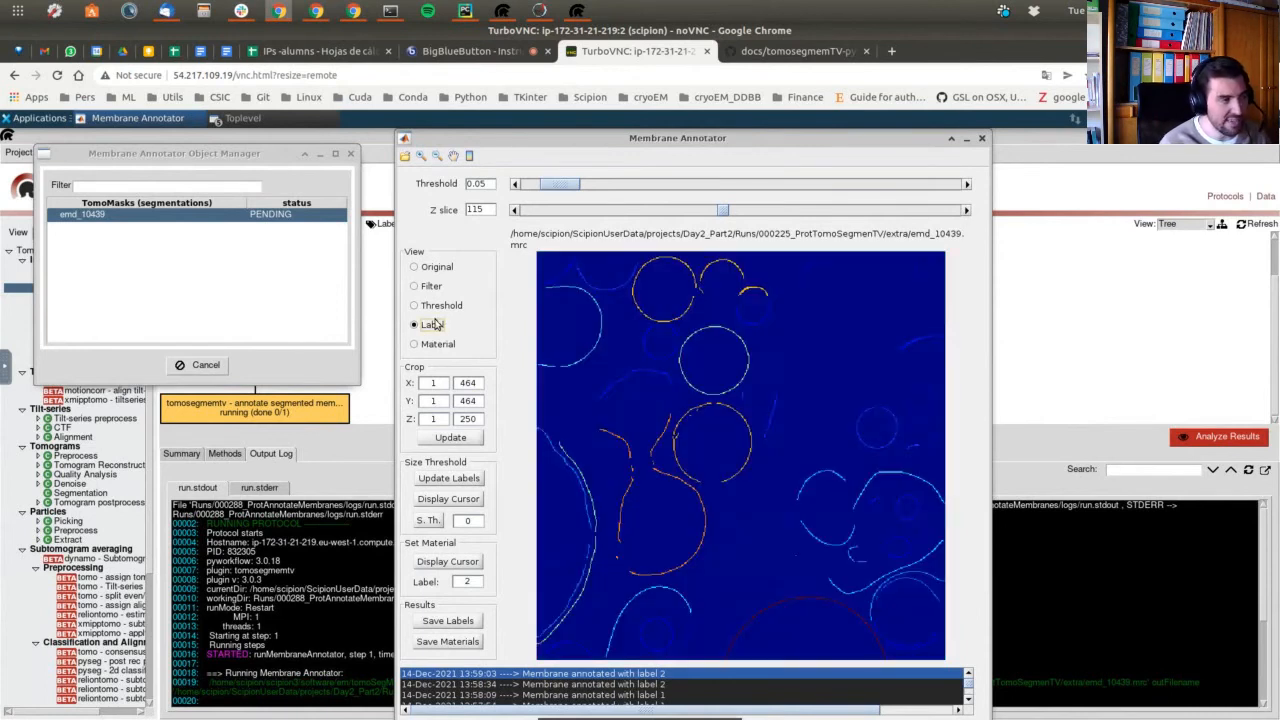
click(421, 156)
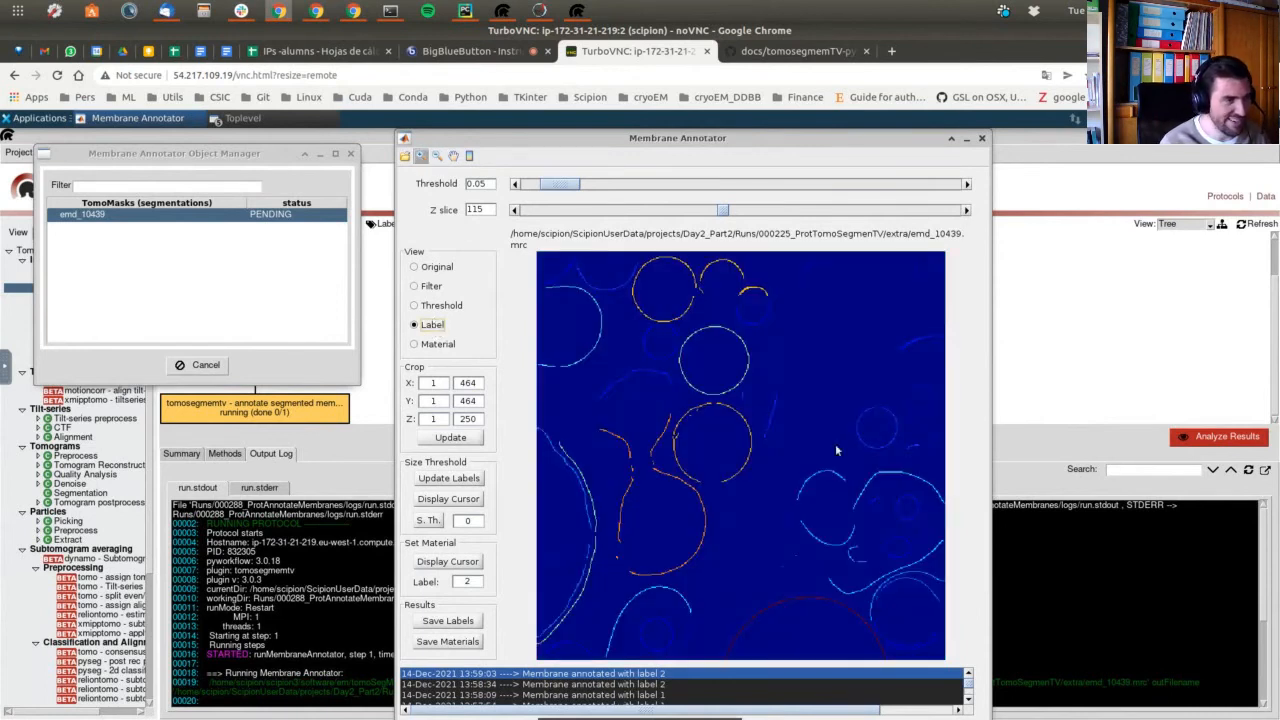
drag(664, 394, 762, 496)
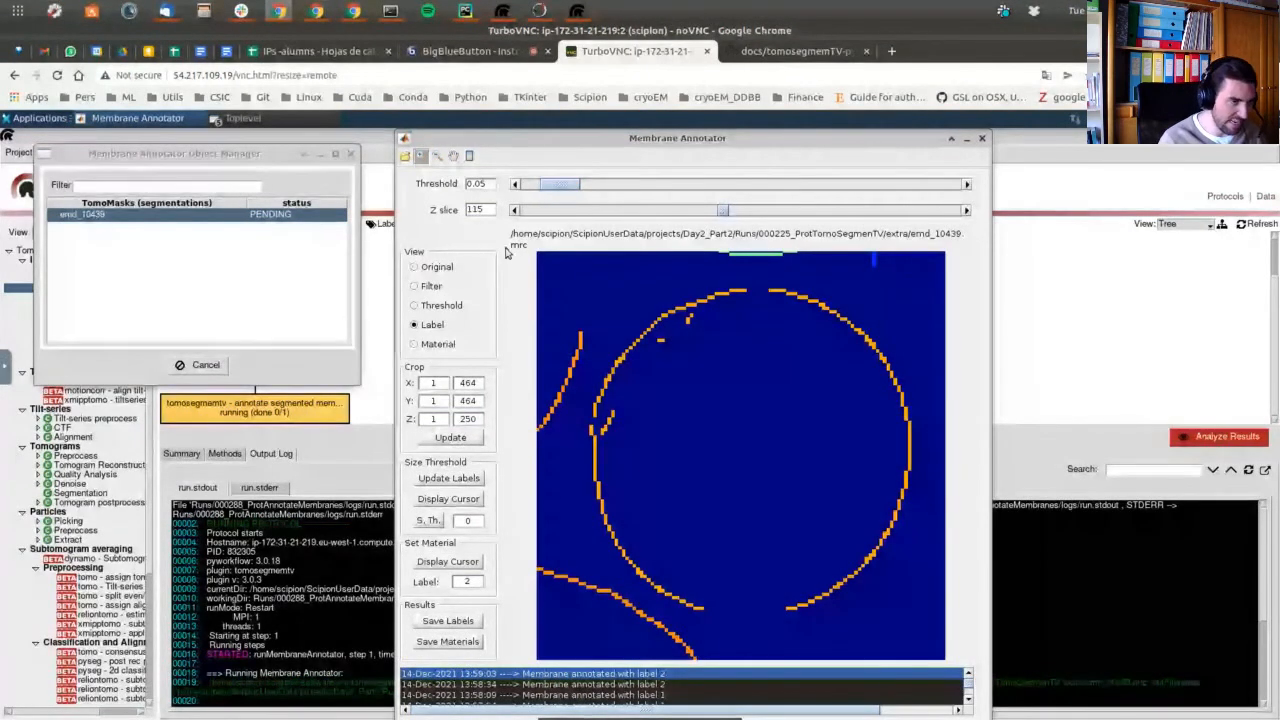
click(468, 559)
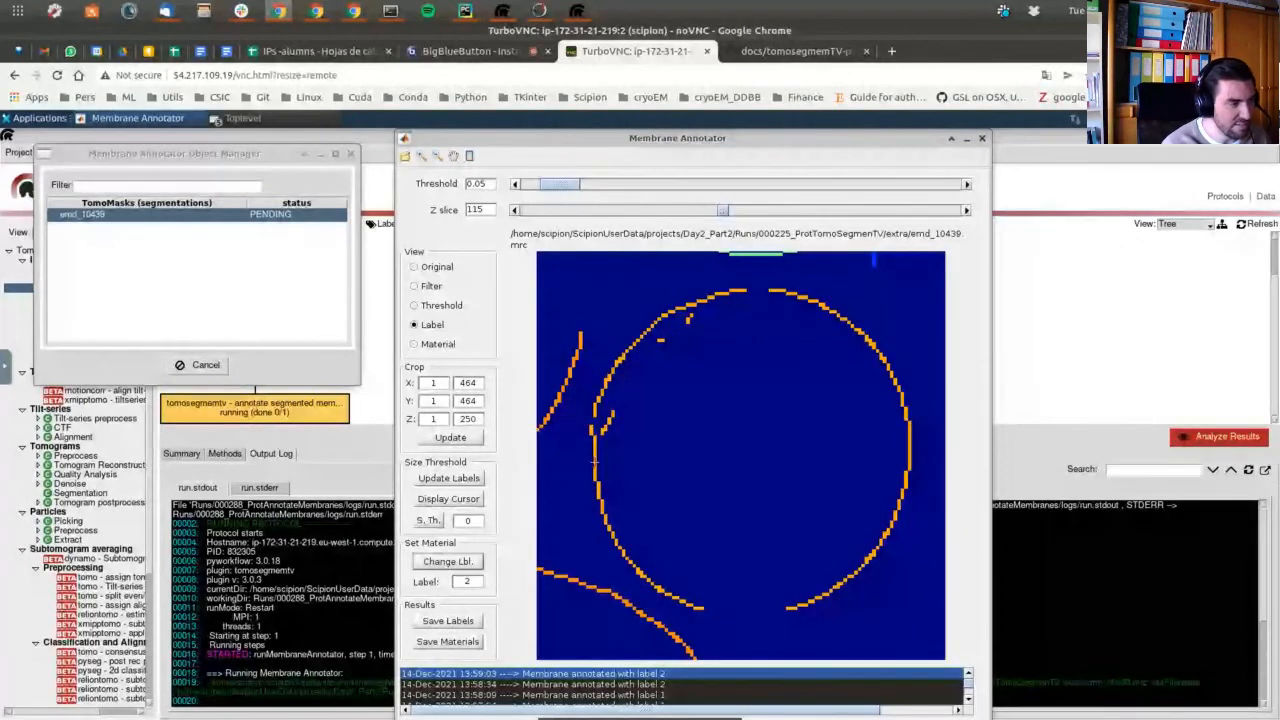
click(594, 461)
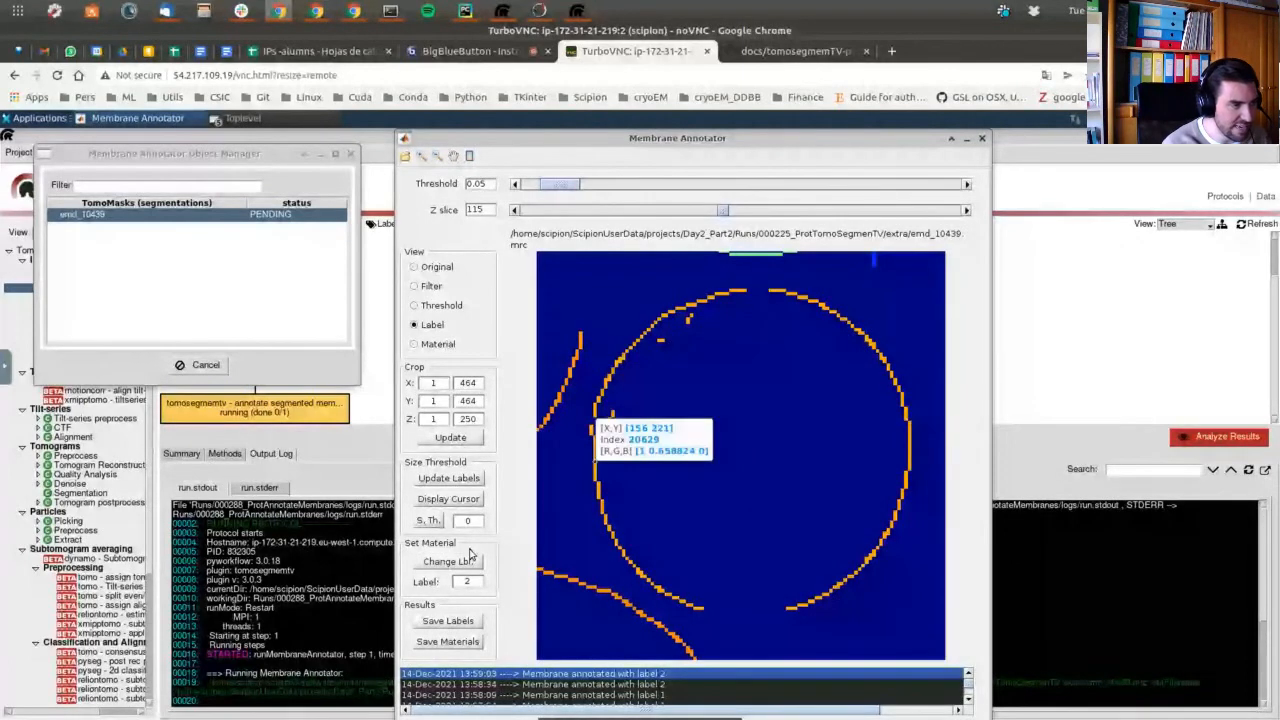
drag(462, 581, 490, 587)
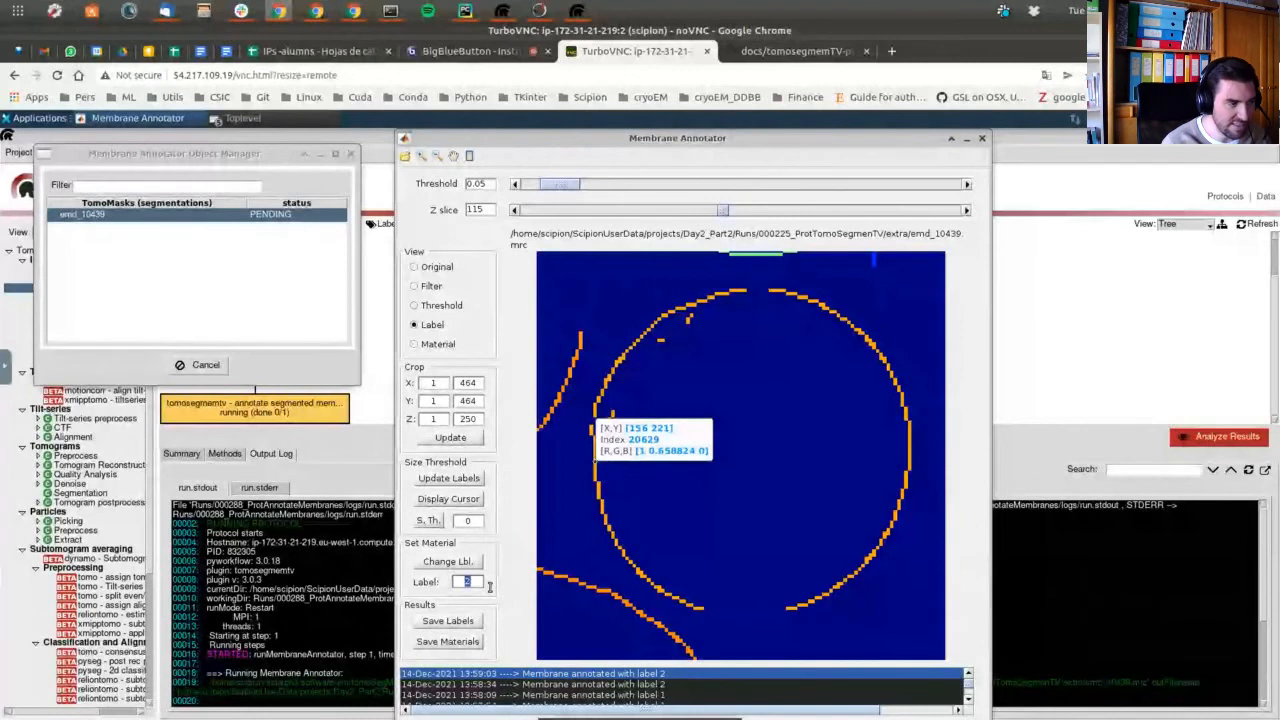
text(3)
click(468, 566)
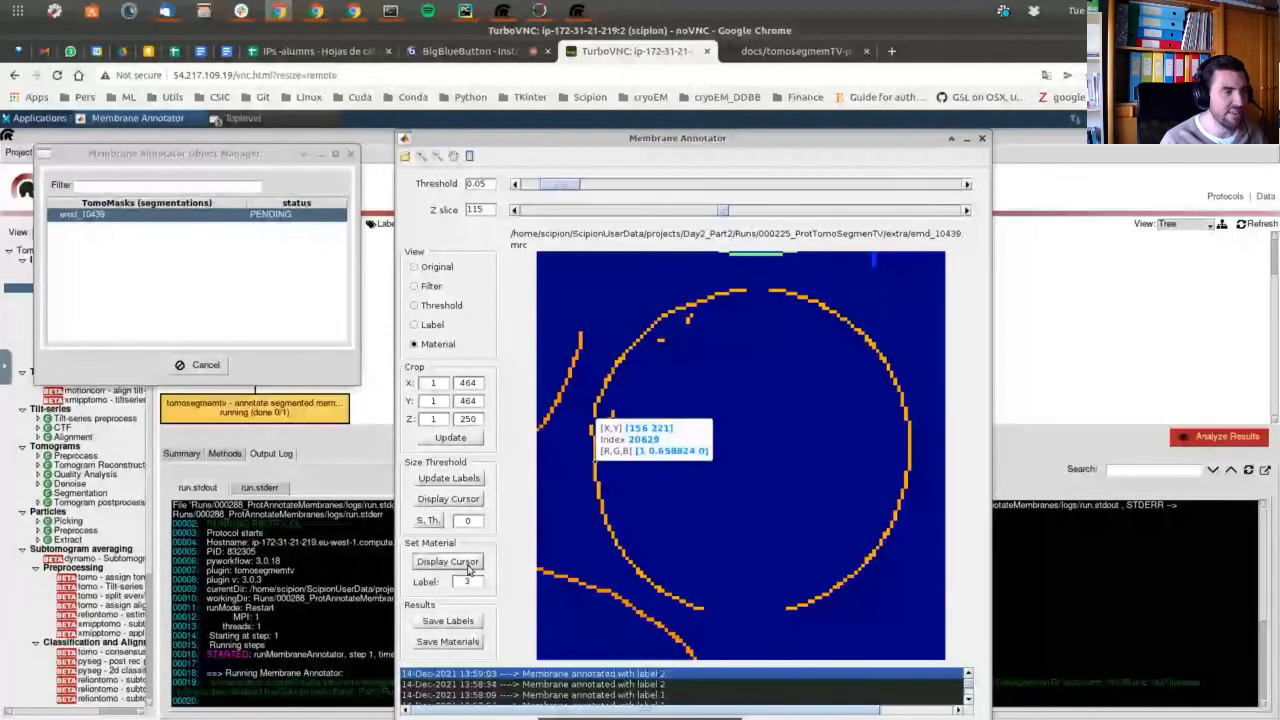
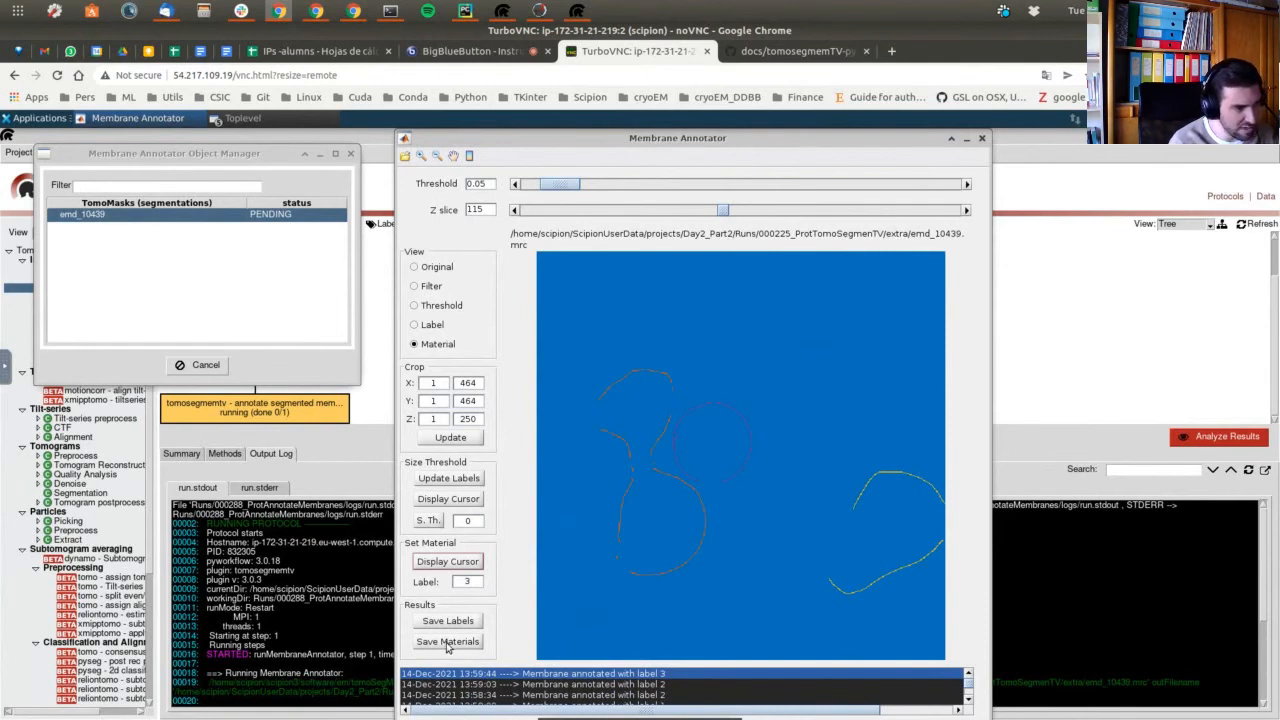
Save the materials, then close the Membrane Annotator and its object manager.
click(447, 642)
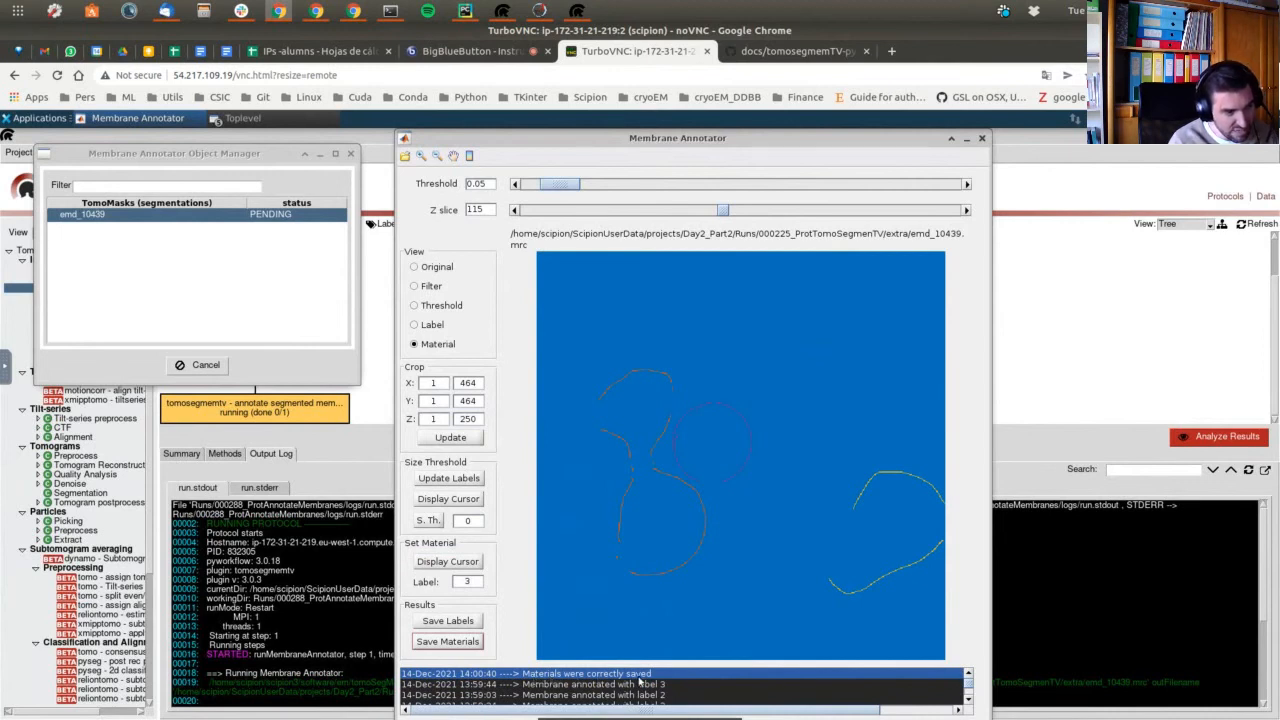
click(983, 140)
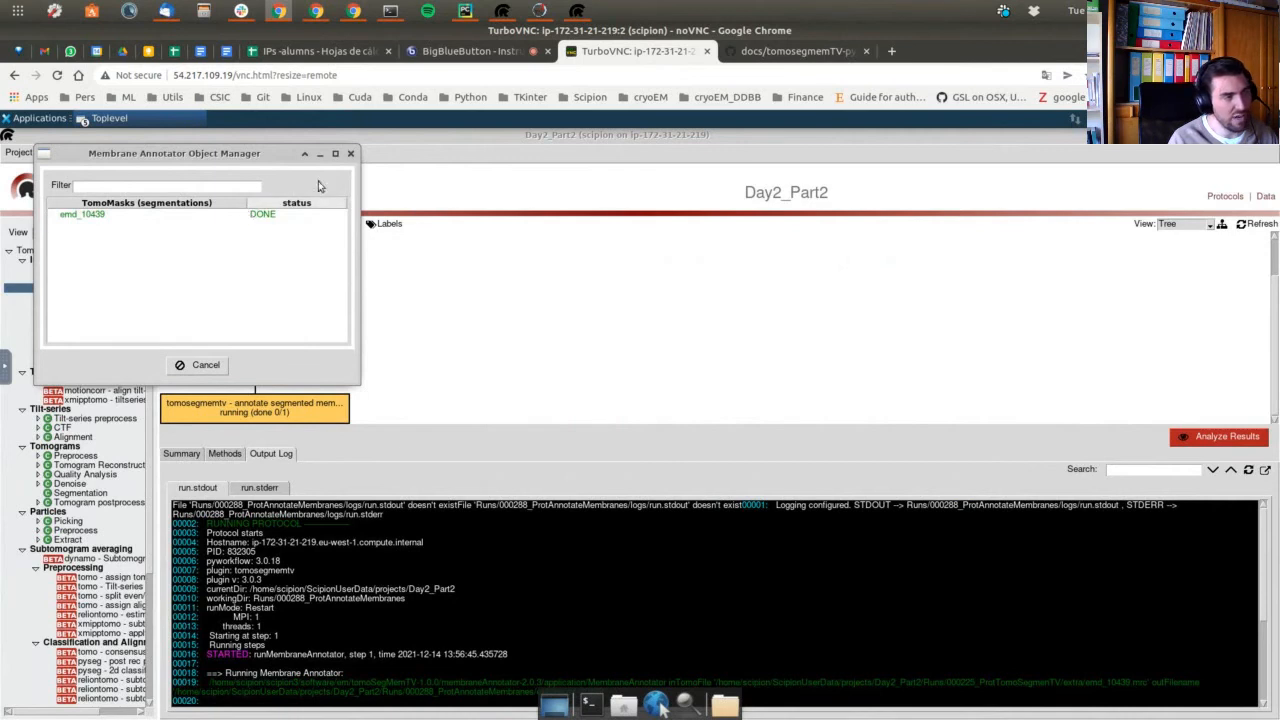
click(351, 155)
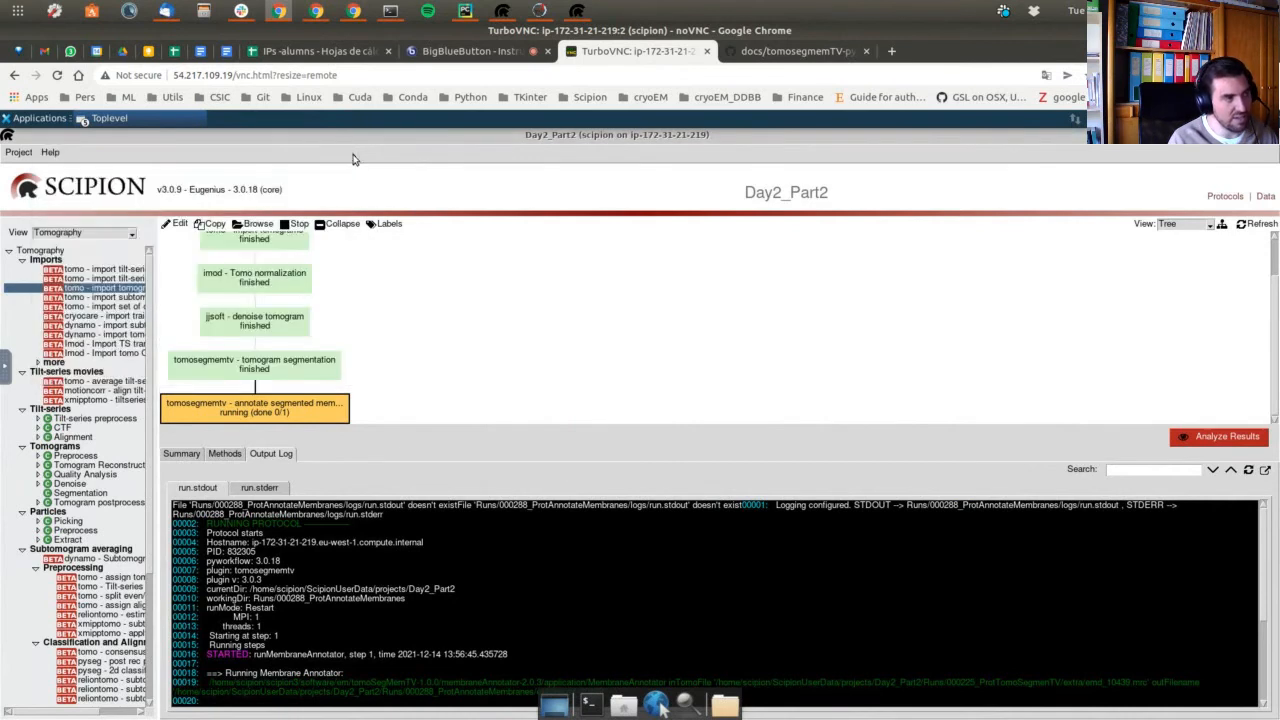
Refresh the project and review the annotation protocol's summary and output set.
click(1240, 226)
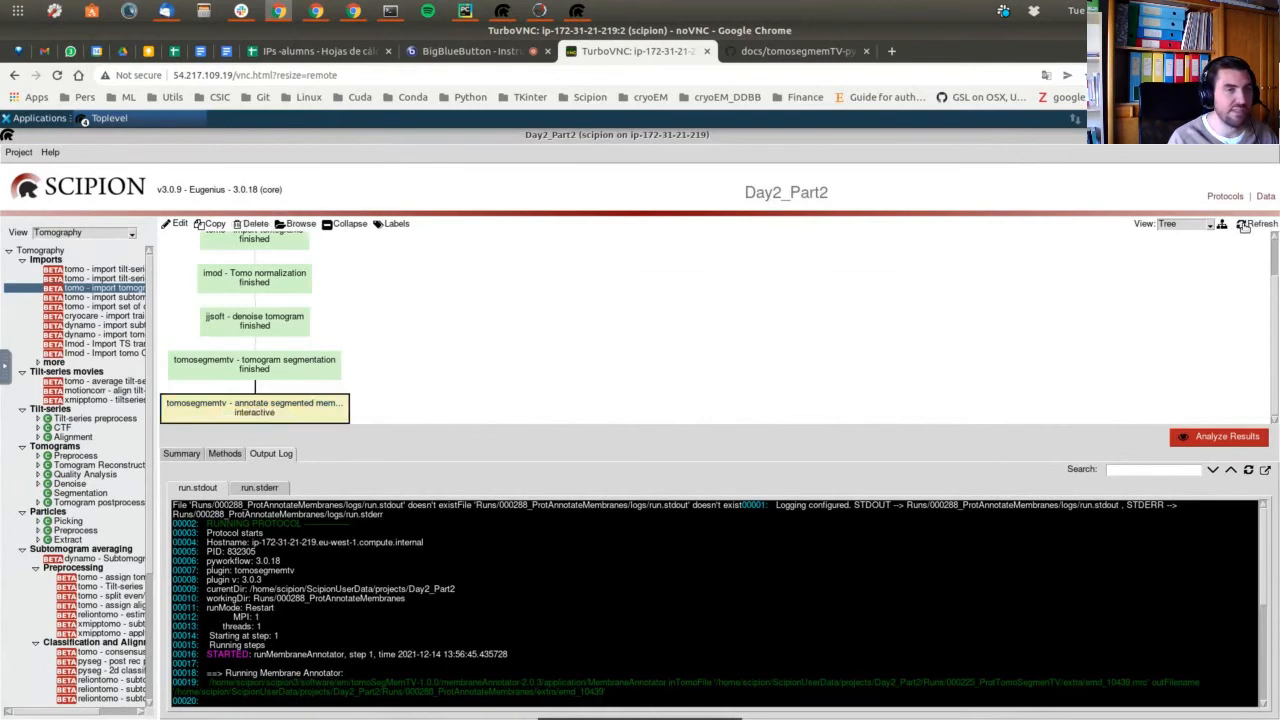
click(190, 454)
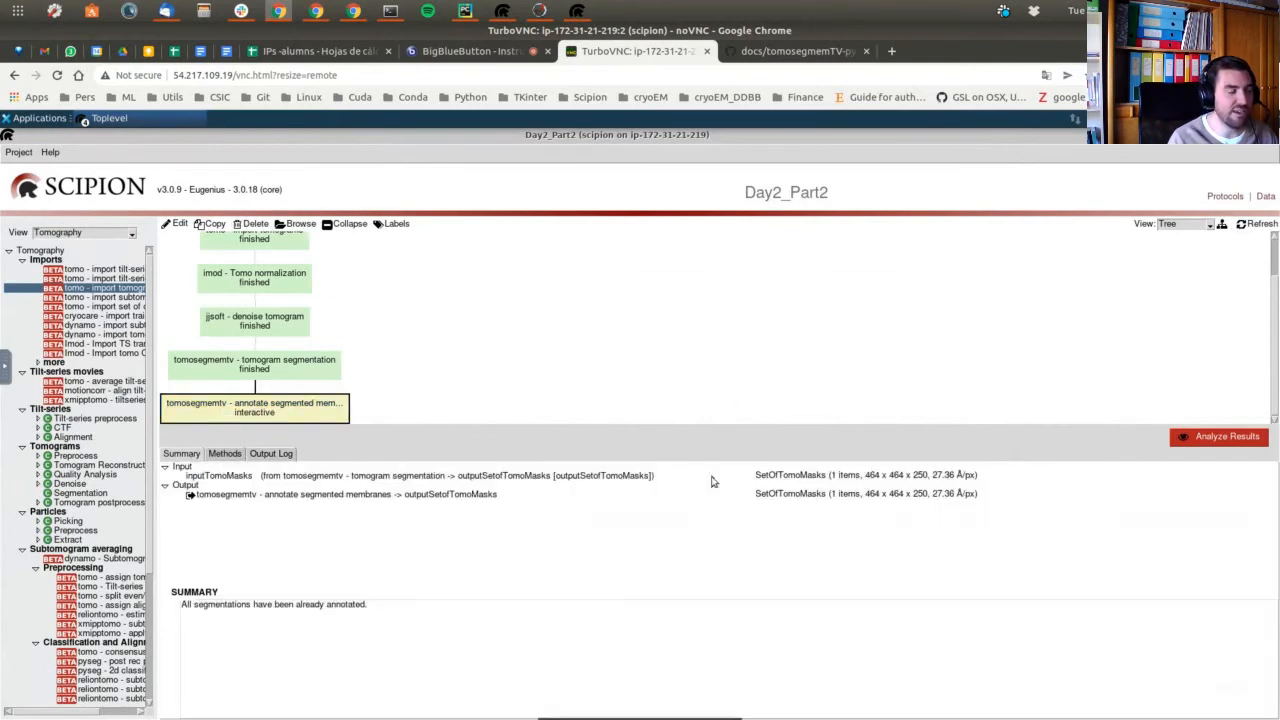
drag(183, 606, 367, 609)
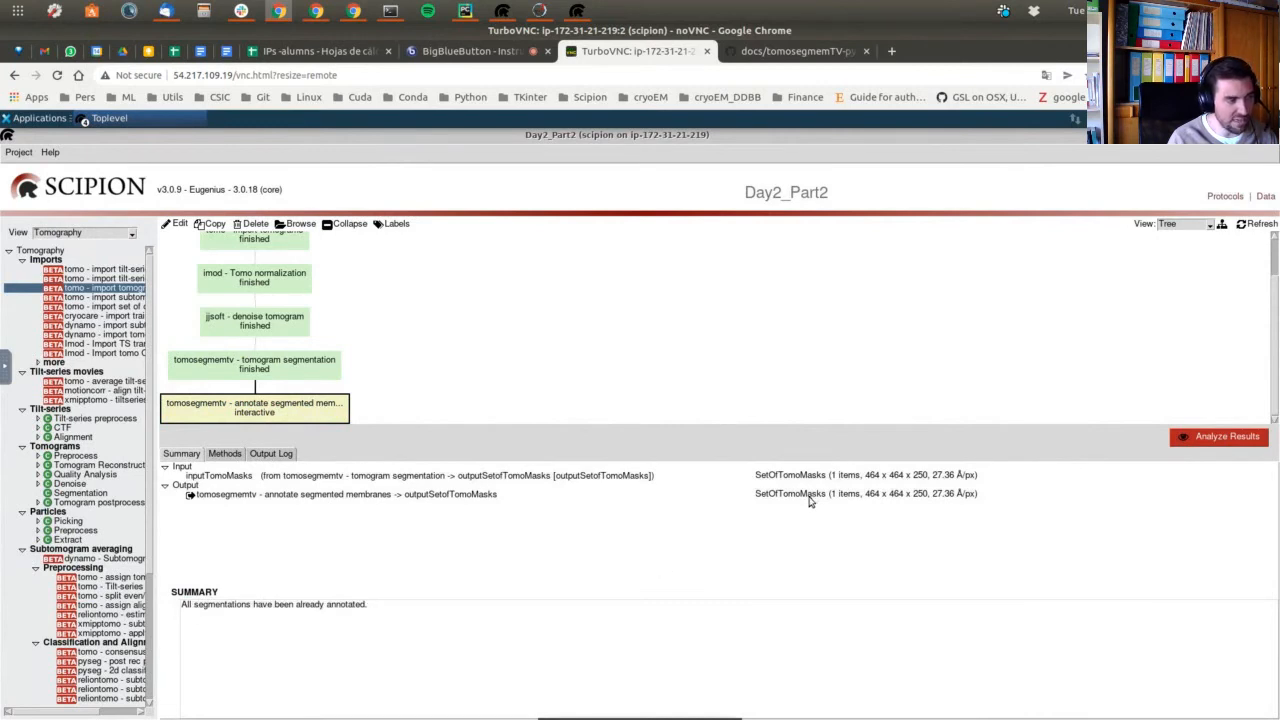
Try to display the vesicles of emd_10439_materials.mrc in the 3D viewer from the annotation results, then dismiss the object manager.
click(1205, 443)
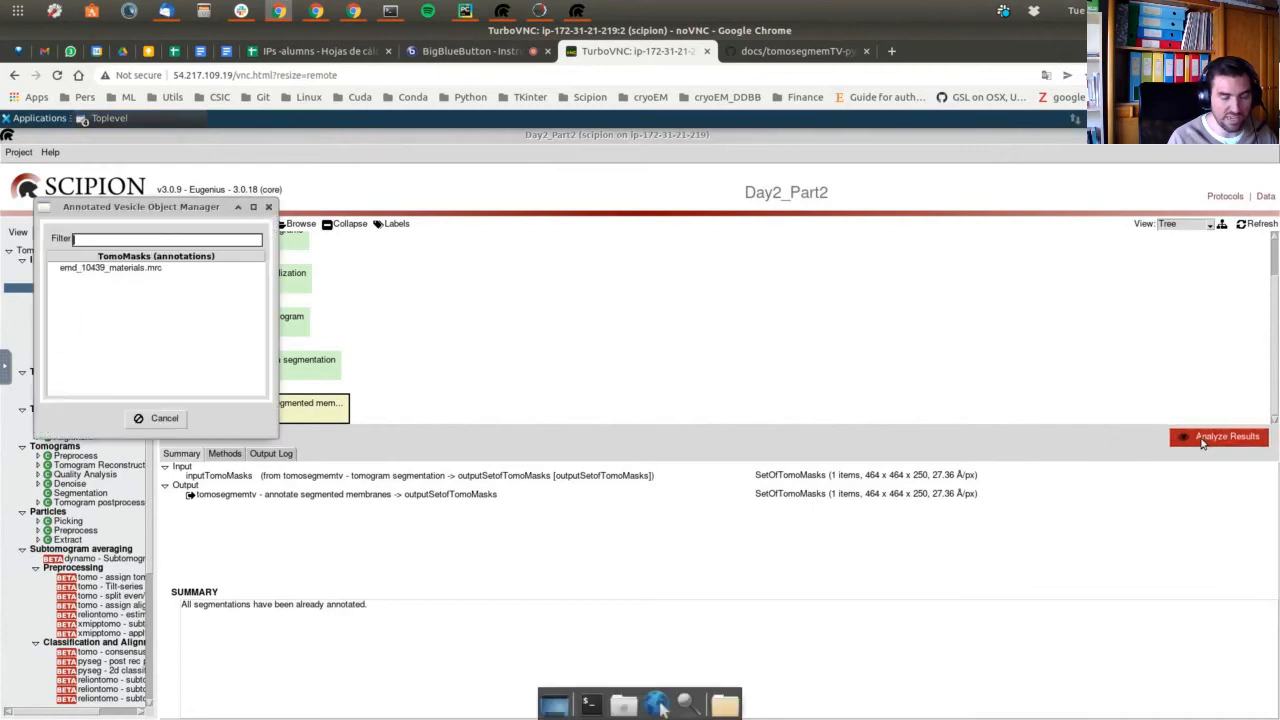
click(134, 270)
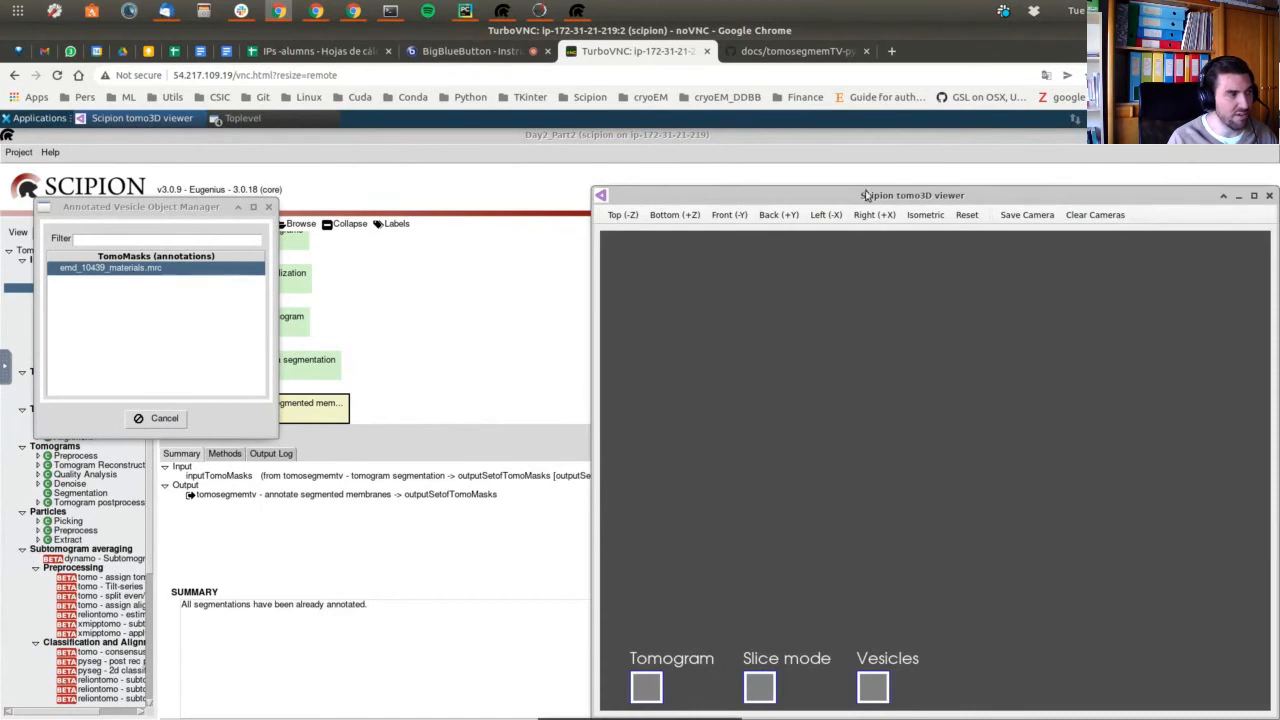
double_click(866, 195)
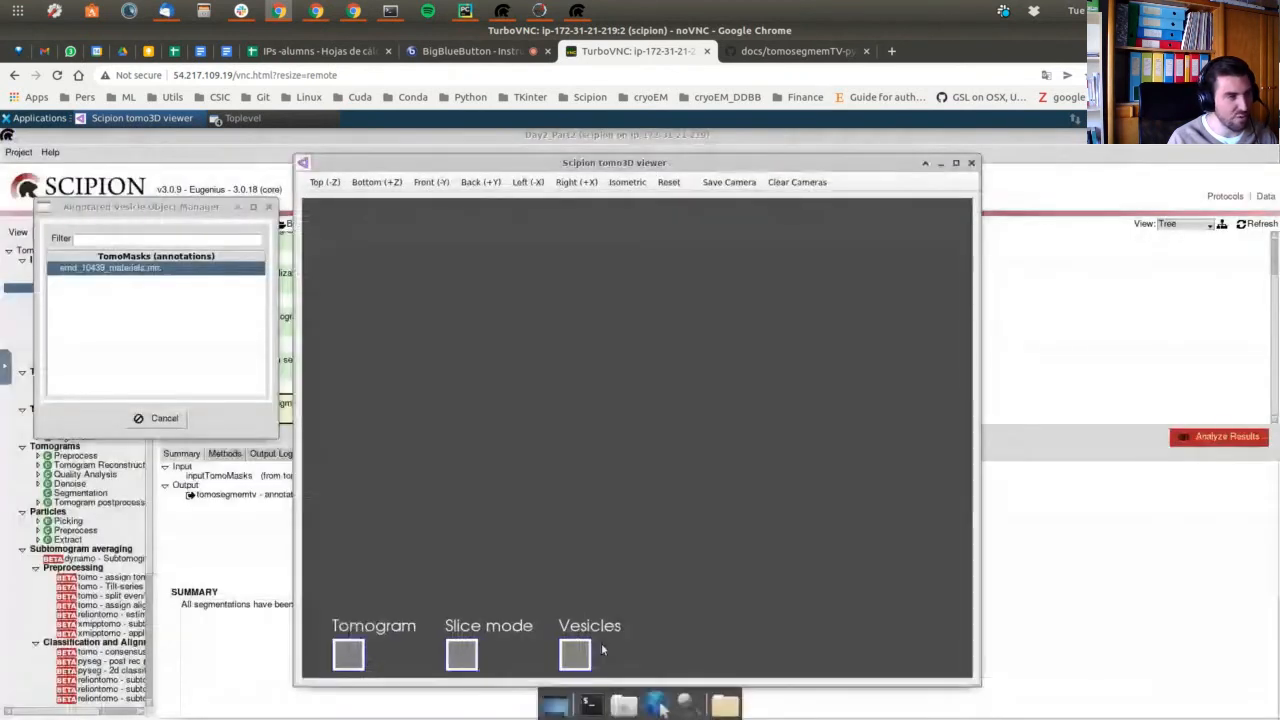
click(576, 655)
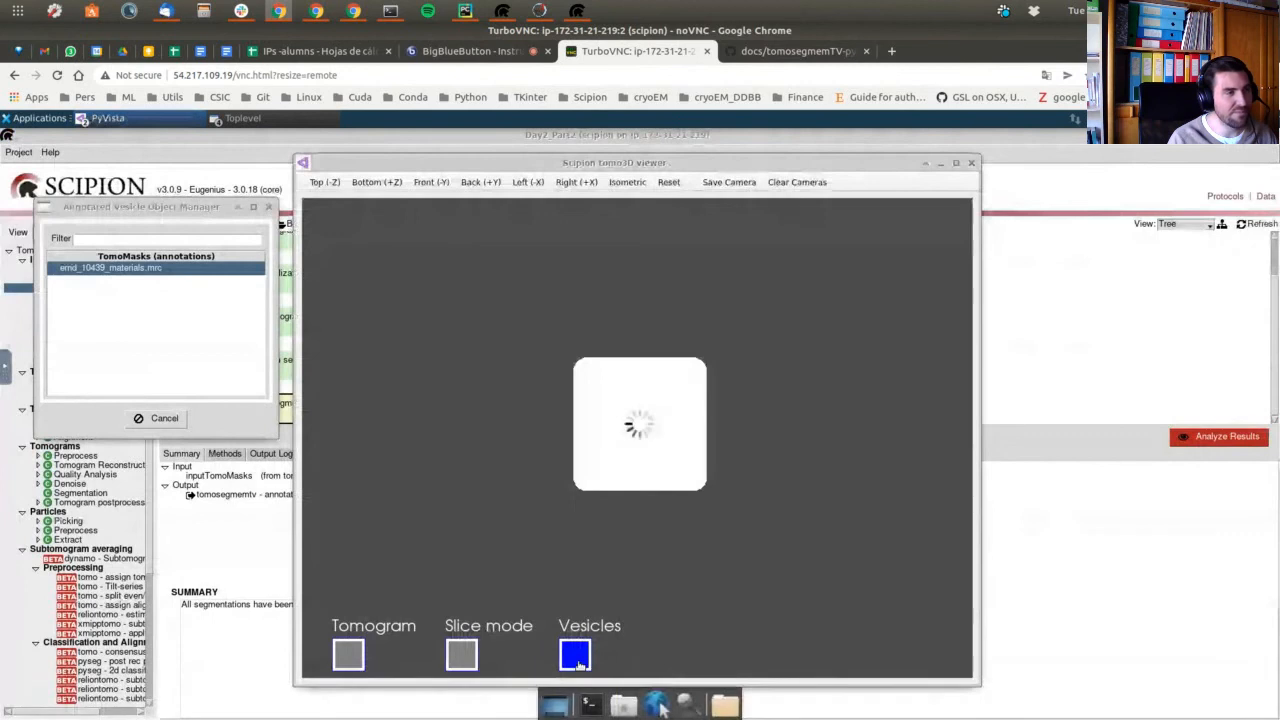
click(459, 656)
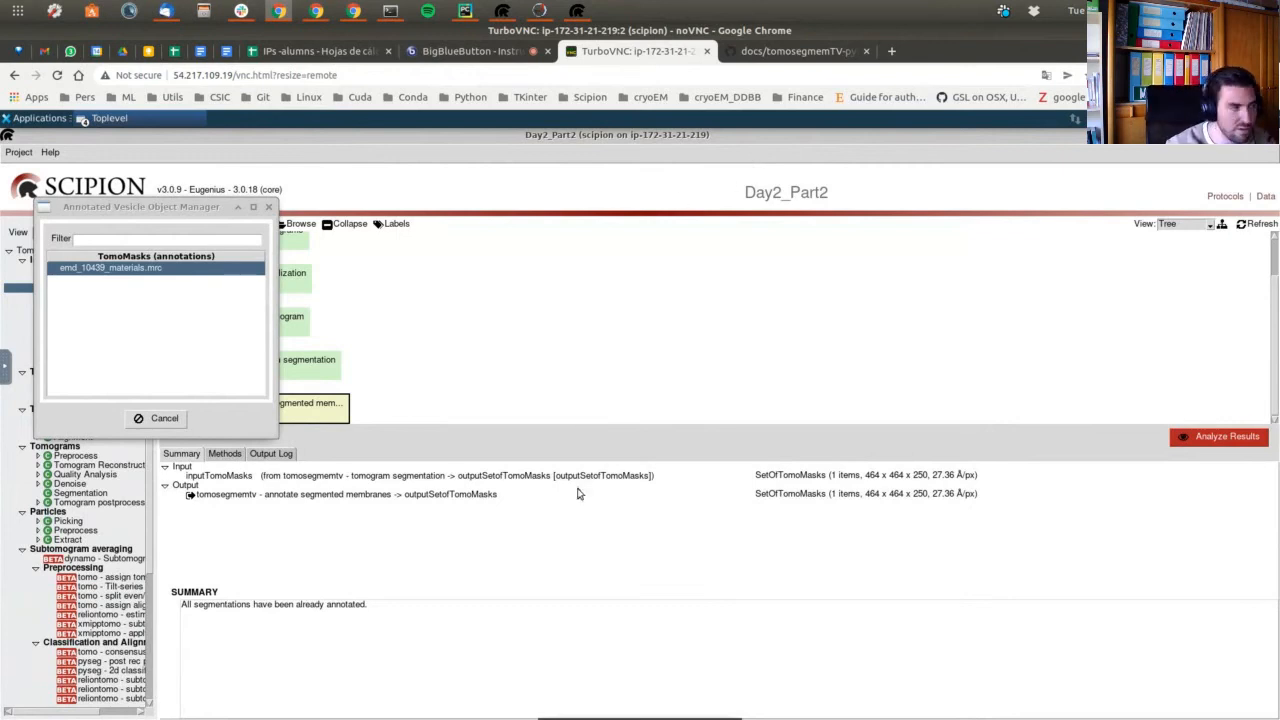
click(130, 118)
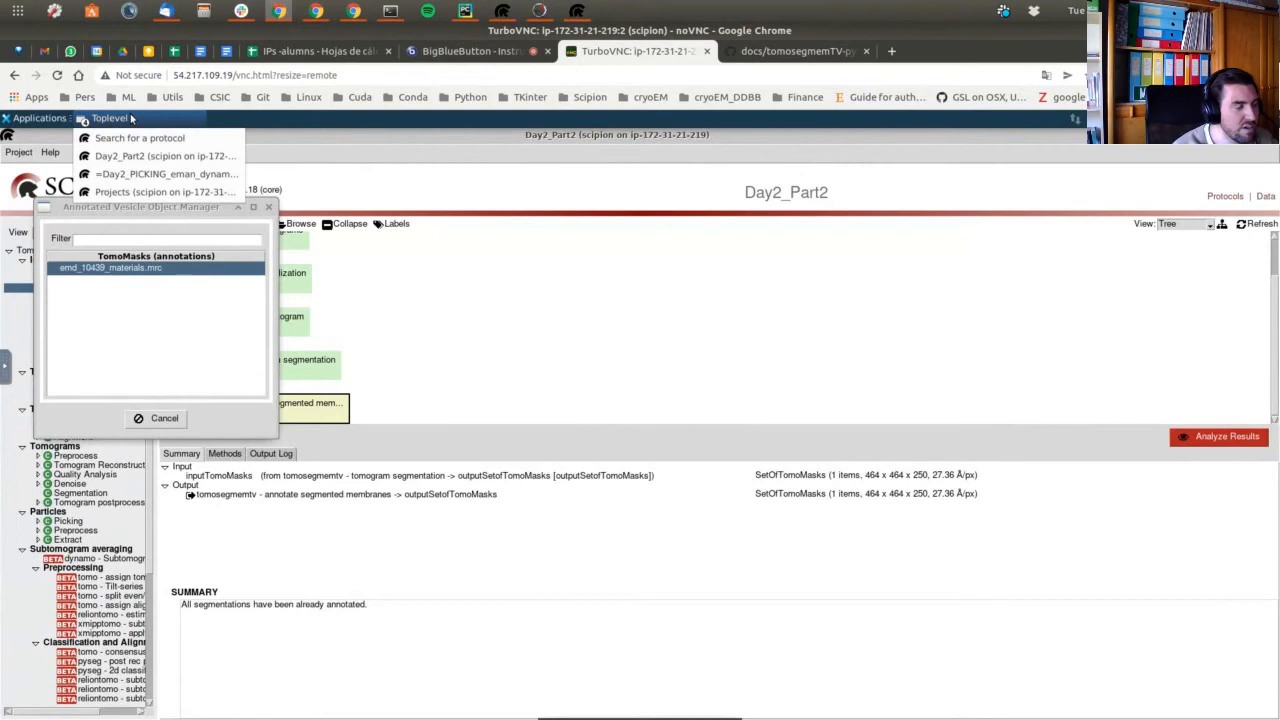
click(141, 176)
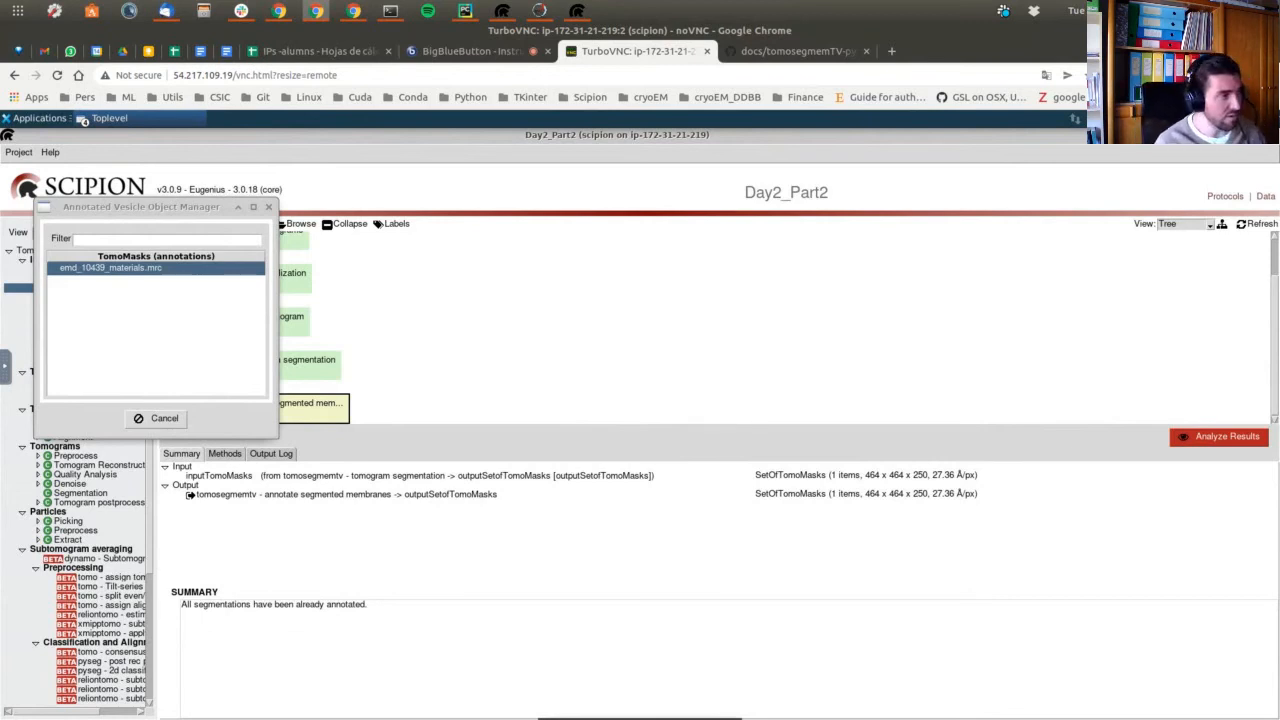
click(164, 418)
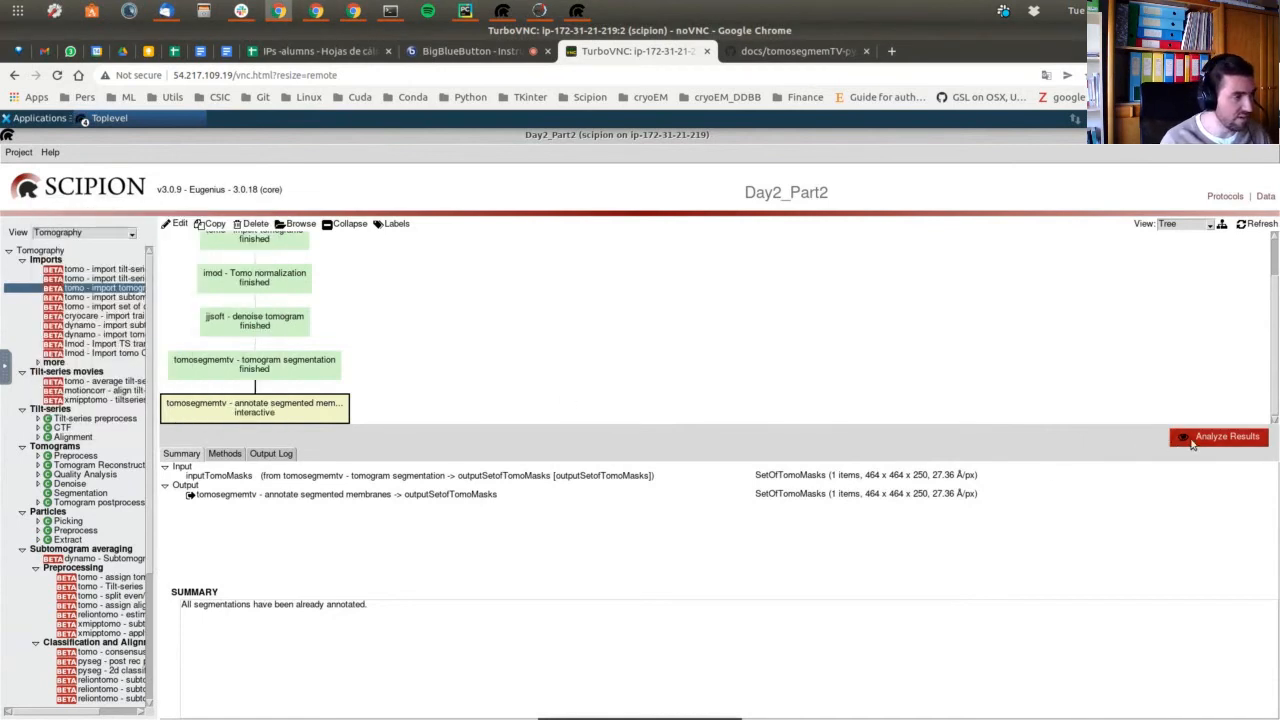
Display the vesicles of emd_10439_materials.mrc from the annotation results in the 3D viewer and try to show the tomogram as well.
click(1192, 443)
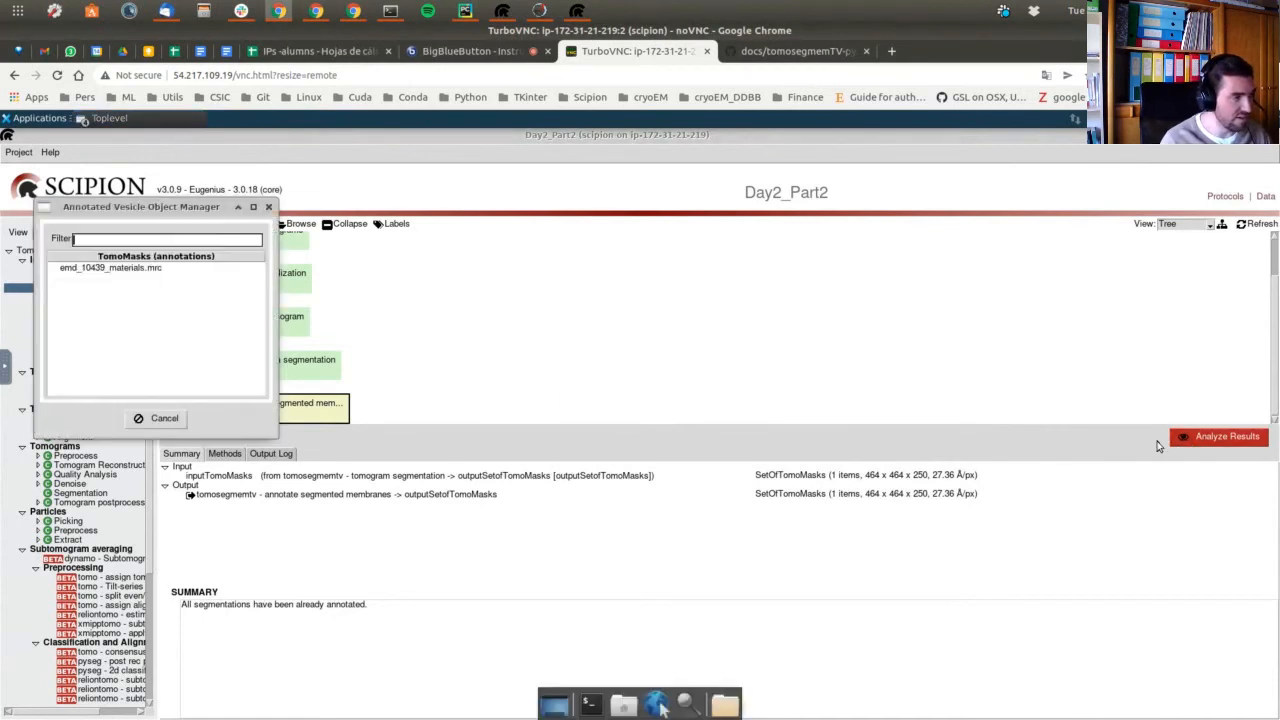
double_click(104, 270)
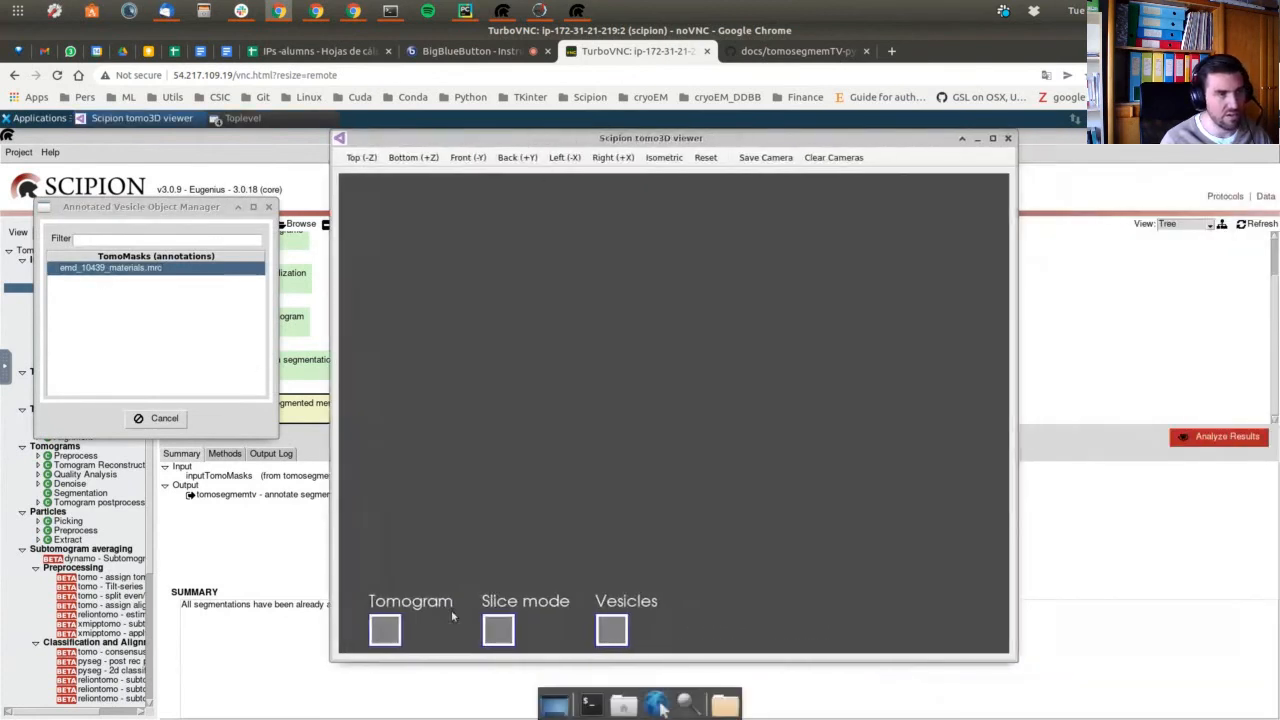
click(612, 630)
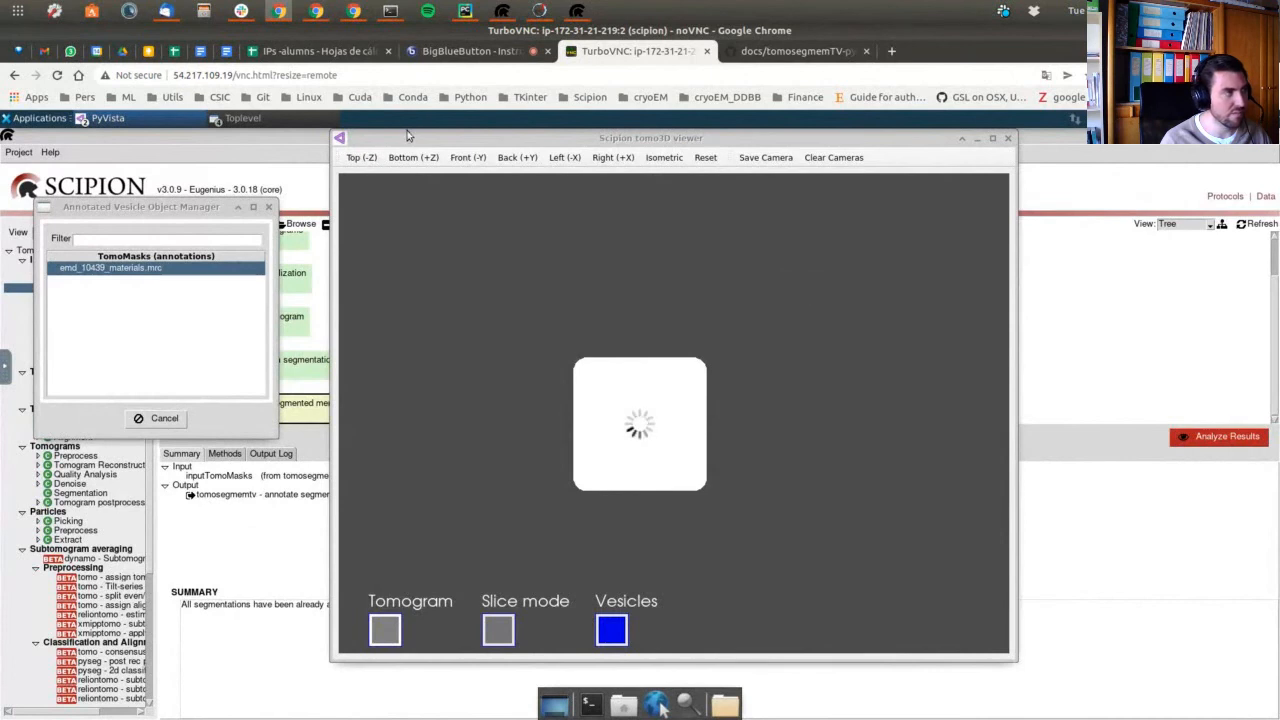
click(132, 118)
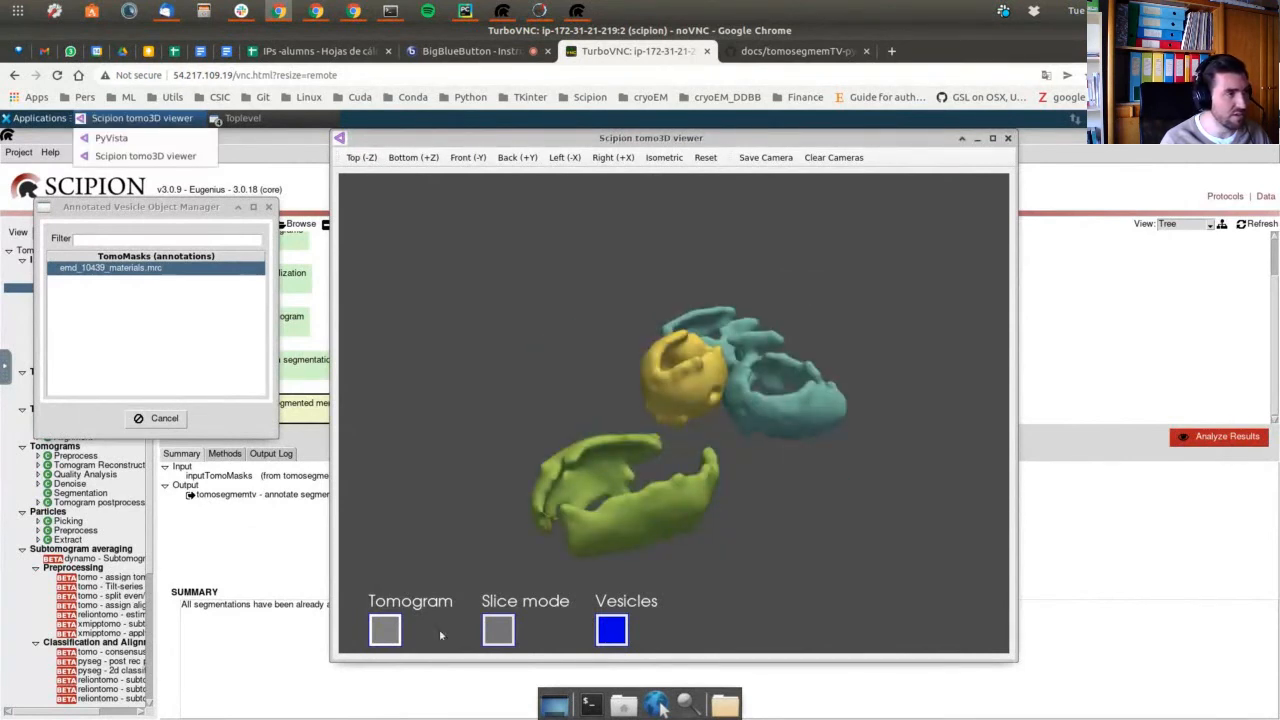
click(390, 634)
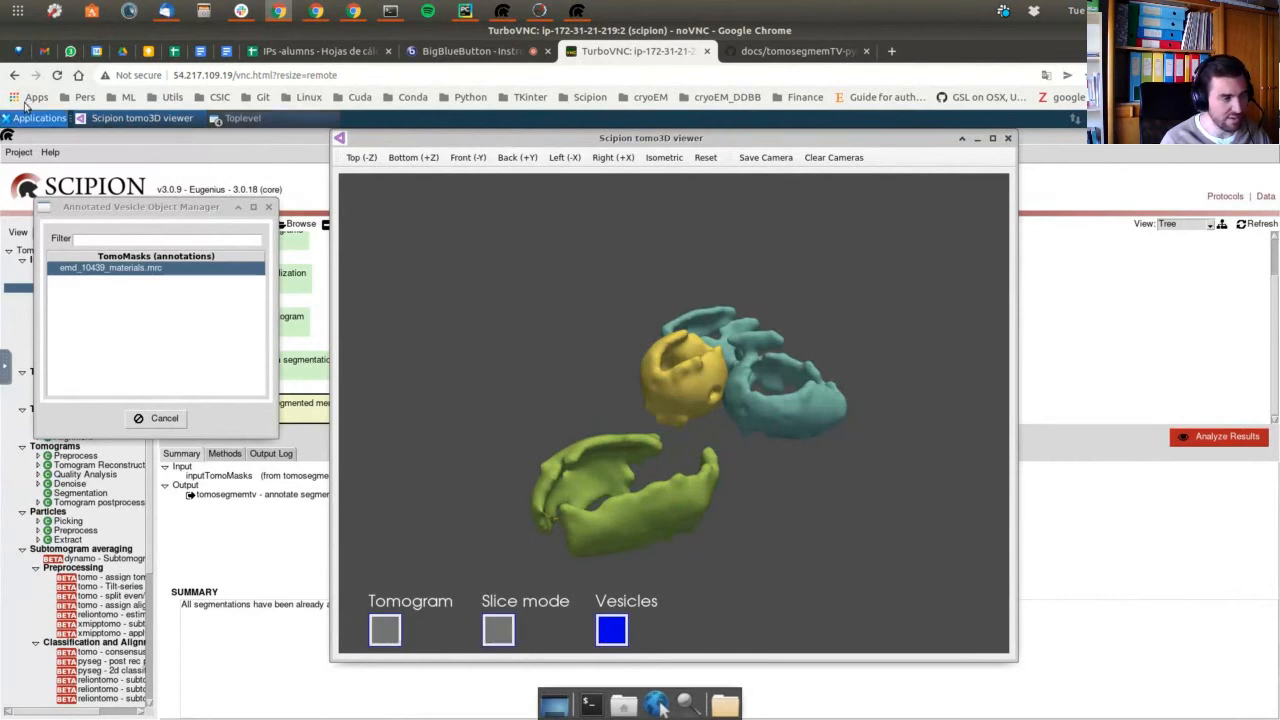
Close the annotated vesicle object manager and the 3D viewer.
click(1071, 333)
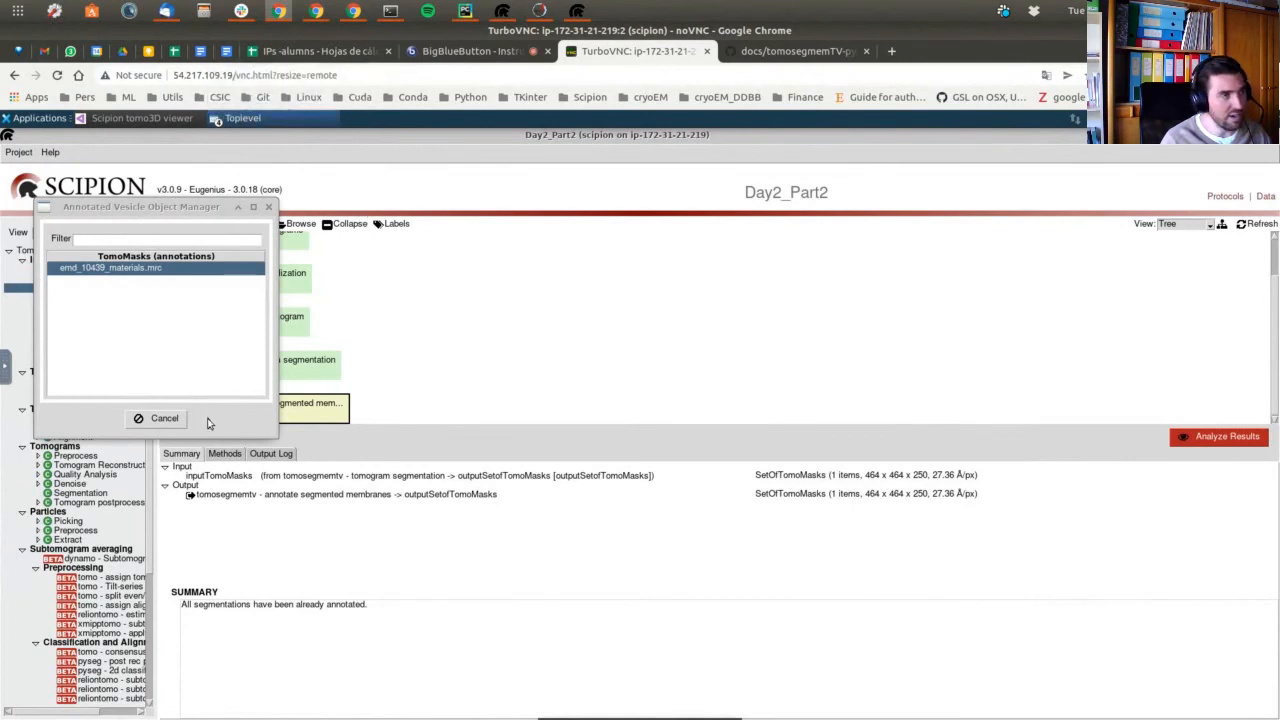
click(165, 418)
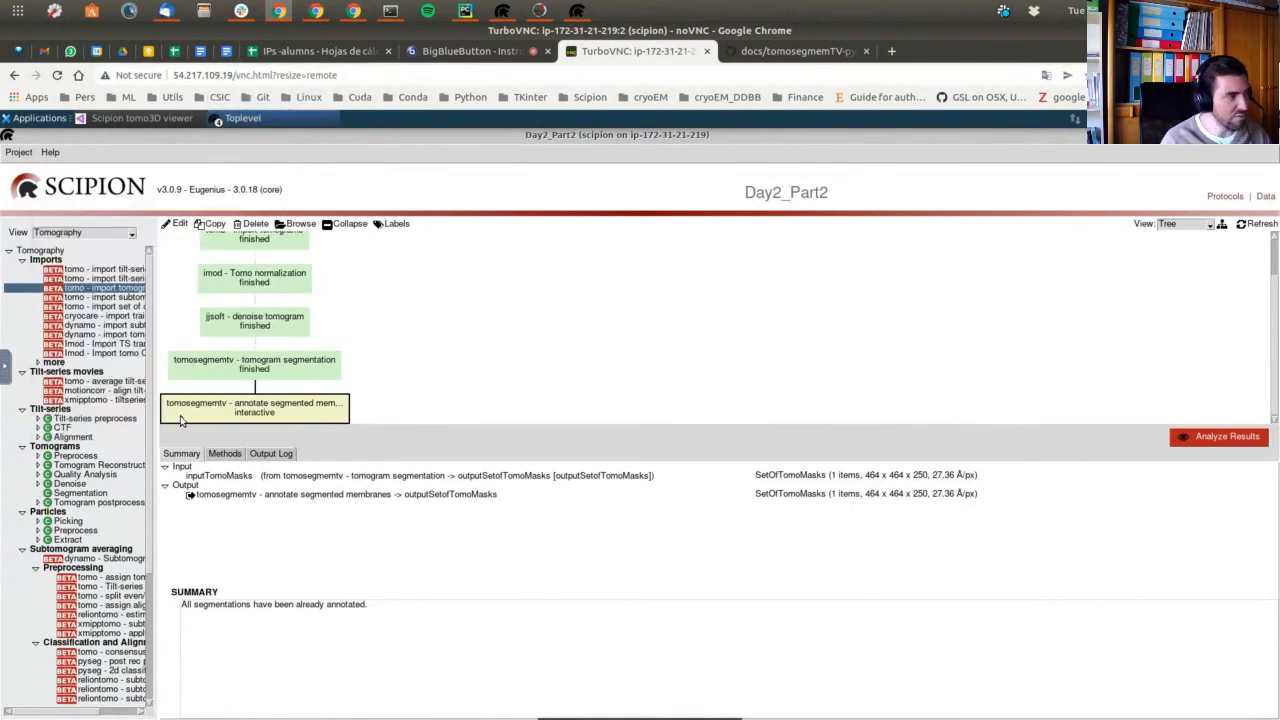
right_click(136, 119)
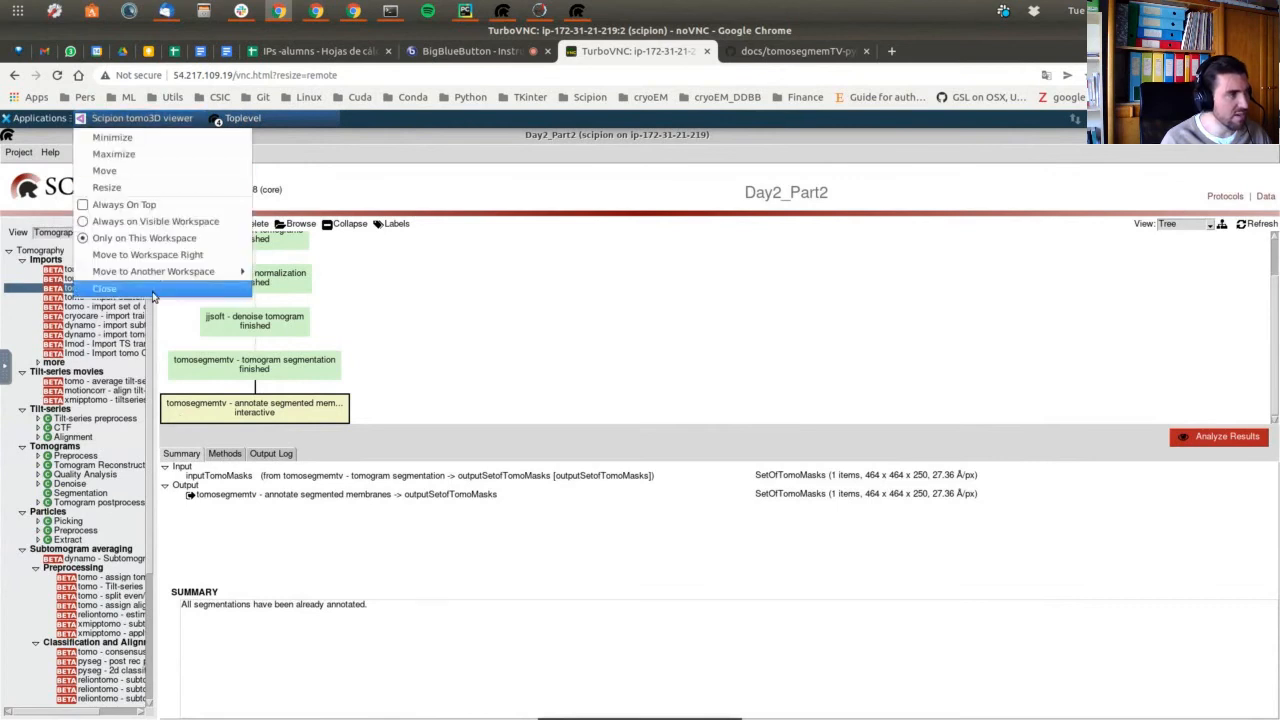
click(153, 293)
Duplicate the annotate segmented membranes protocol, execute the copy with the same input tomo masks and show its output log.
right_click(298, 409)
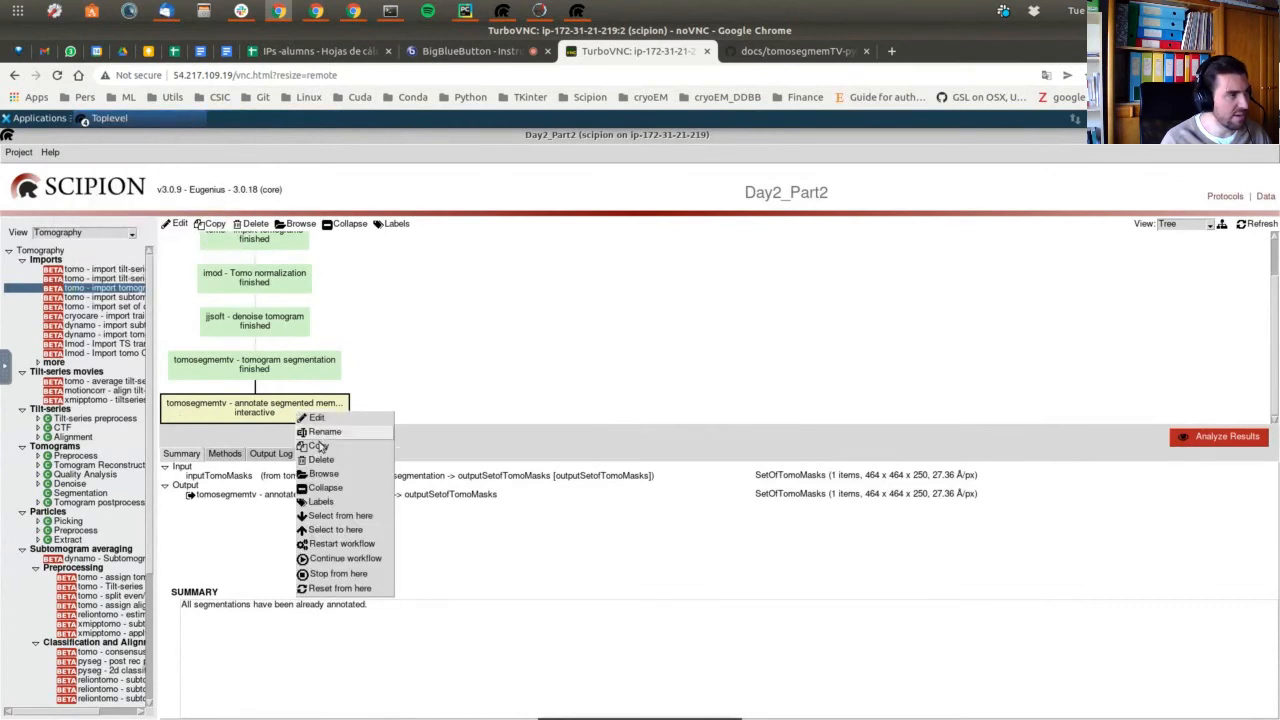
click(318, 447)
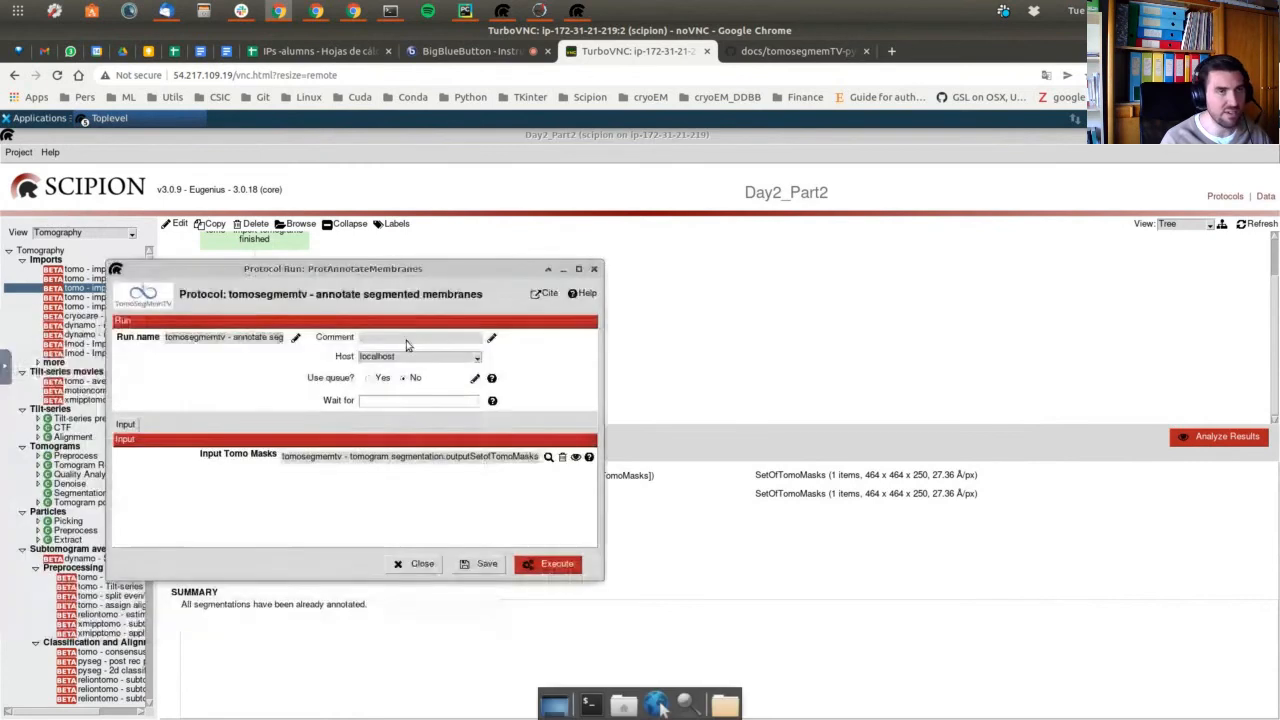
click(549, 566)
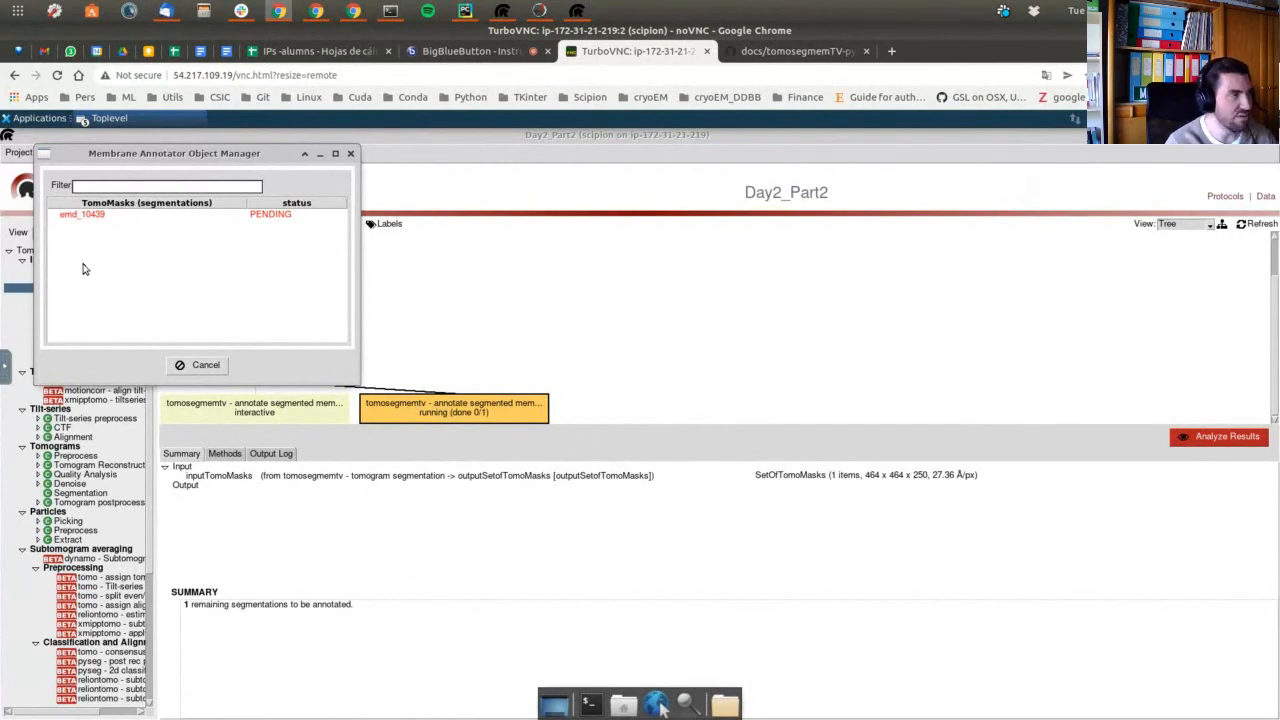
click(282, 458)
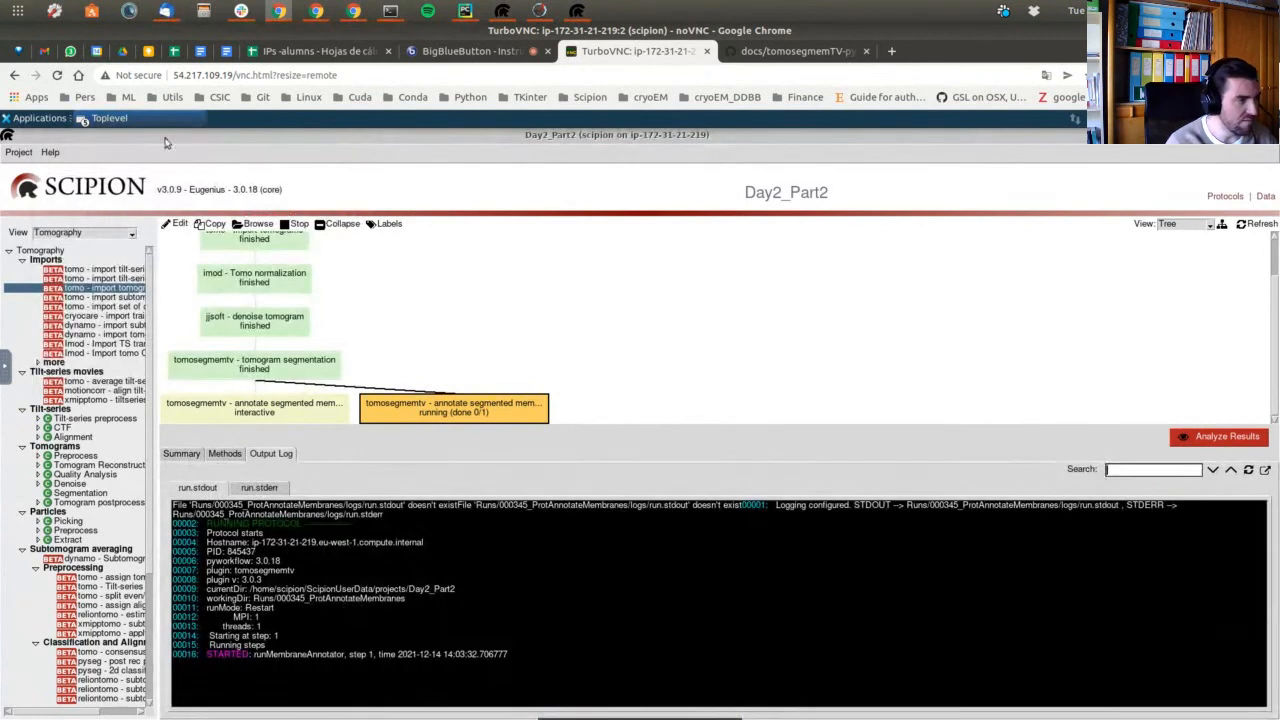
Bring up the membrane annotator object manager and open the pending emd_10439 segmentation in the Membrane Annotator.
click(132, 120)
click(134, 140)
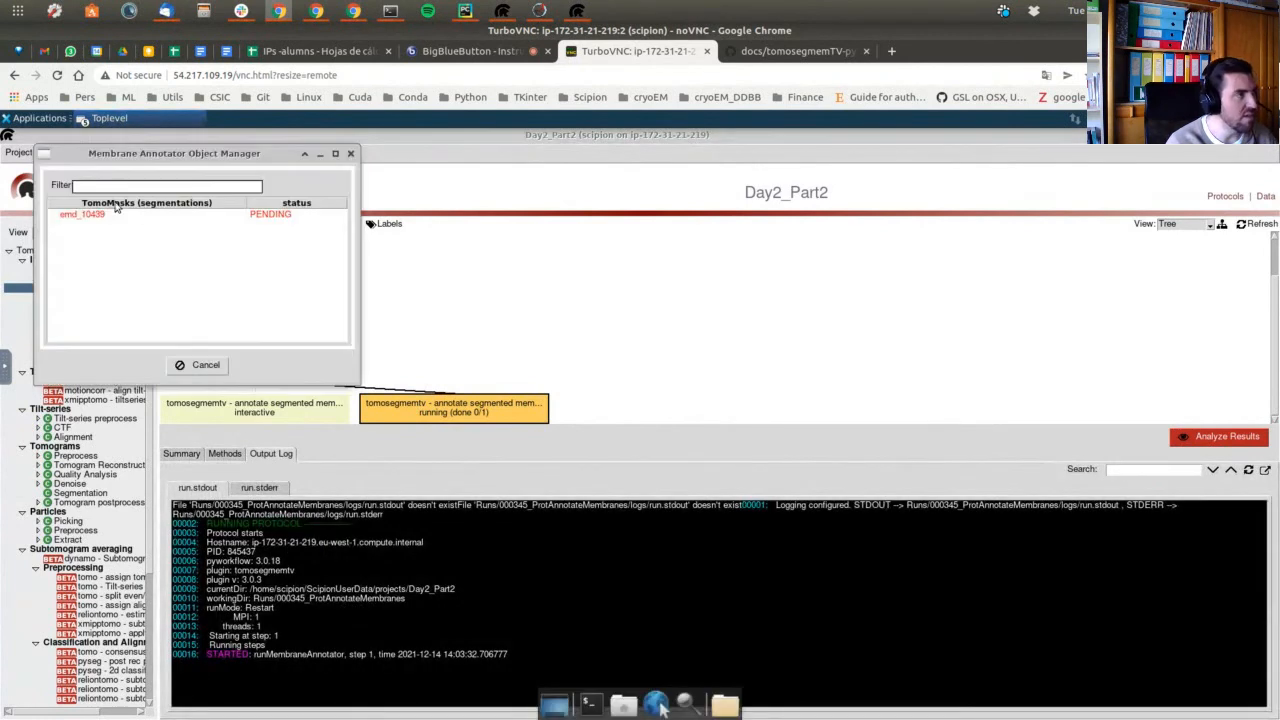
click(102, 215)
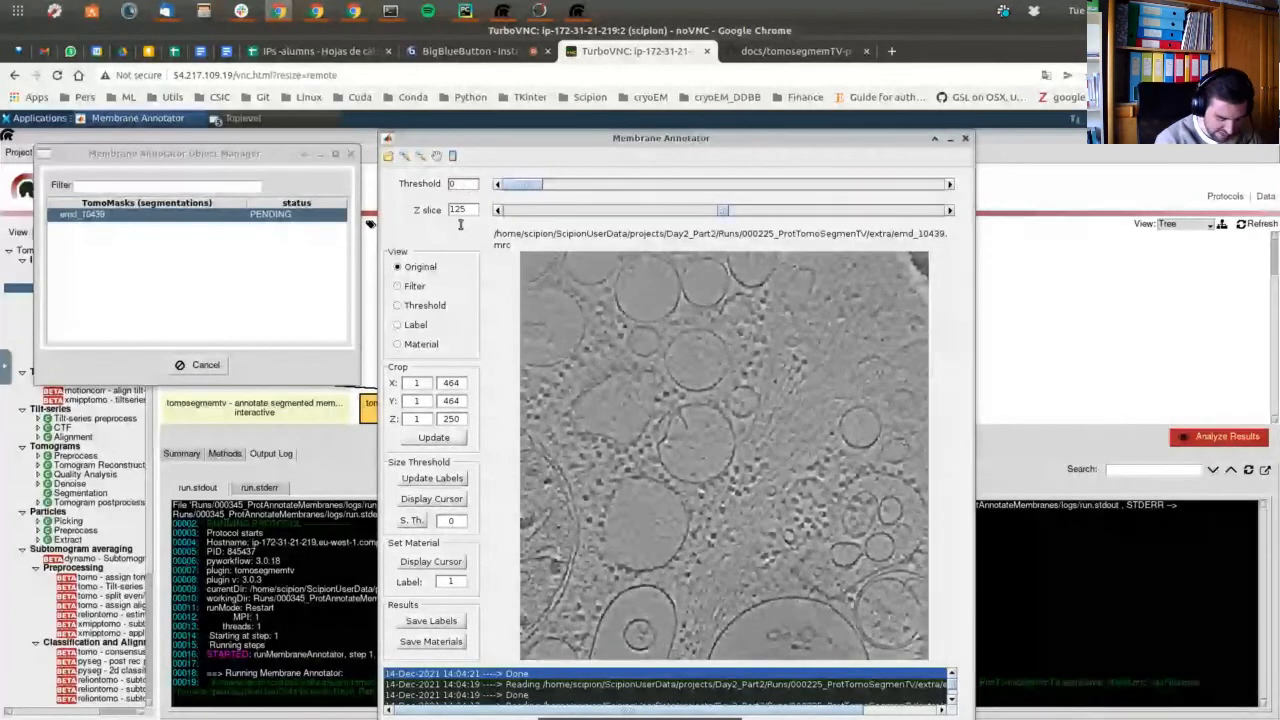
View the thresholded segmentation of emd_10439, set the threshold to 0.05 and update the membrane labels.
click(420, 306)
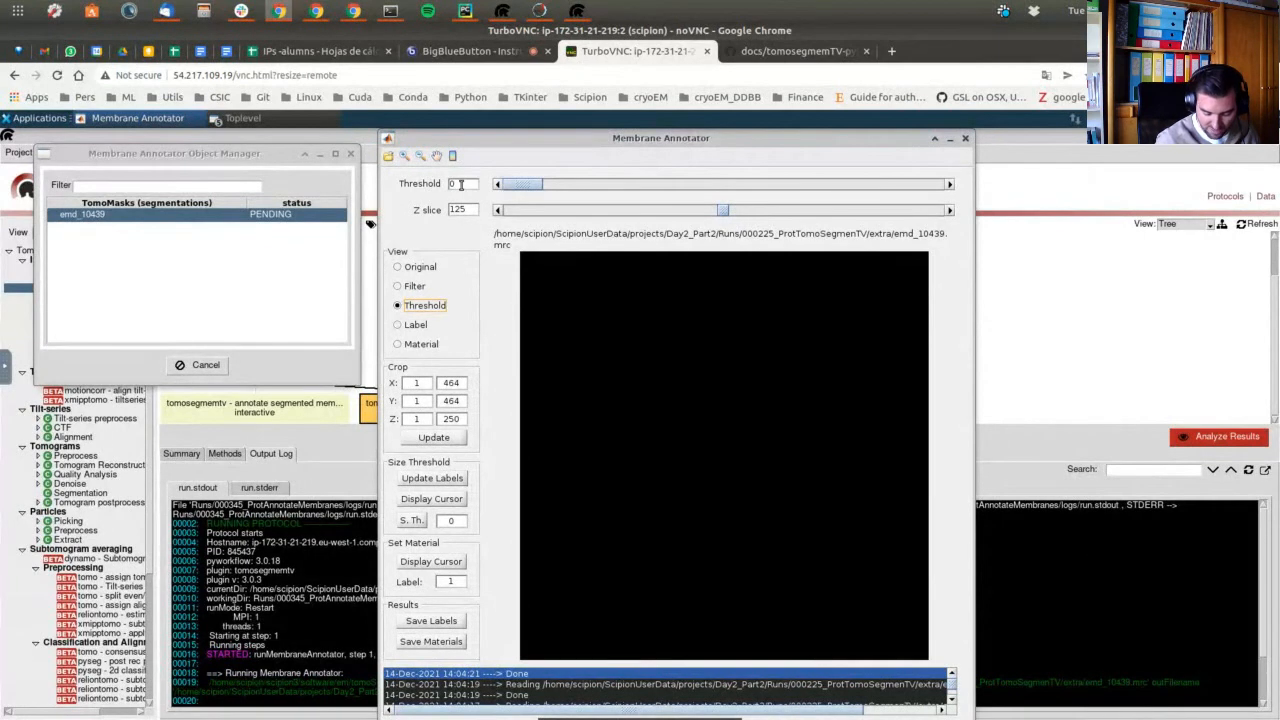
click(461, 186)
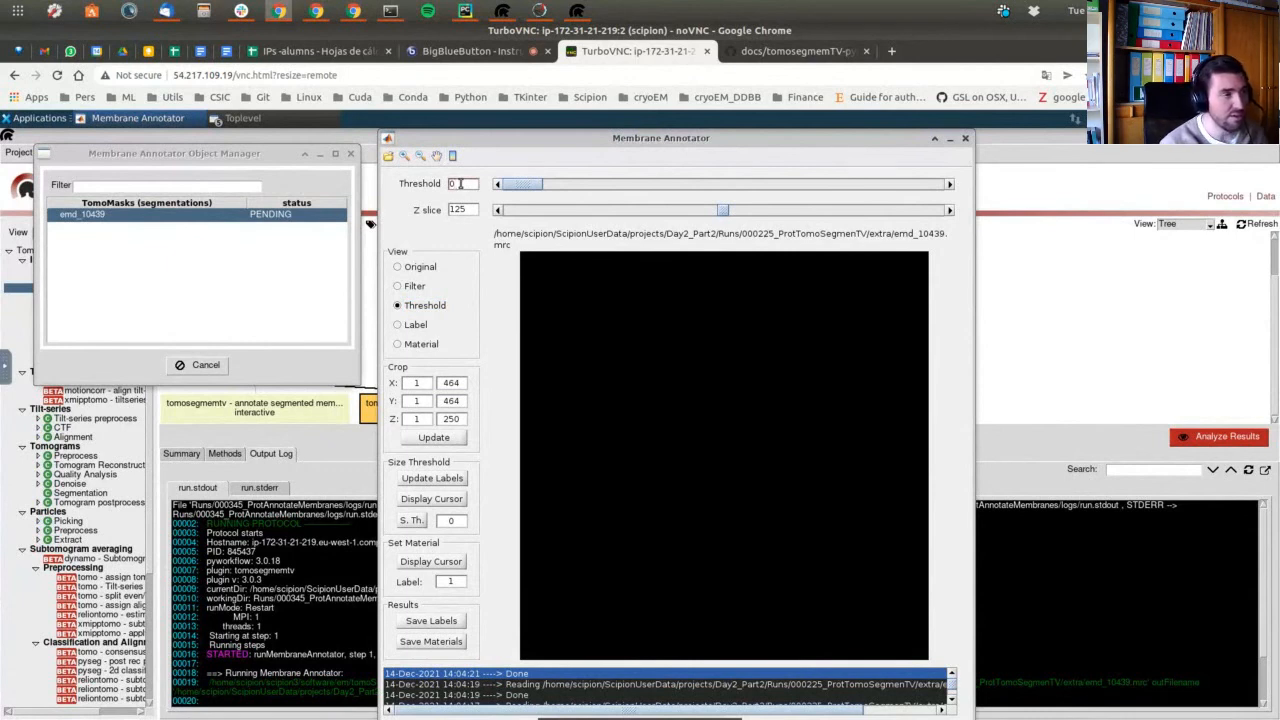
text(.)
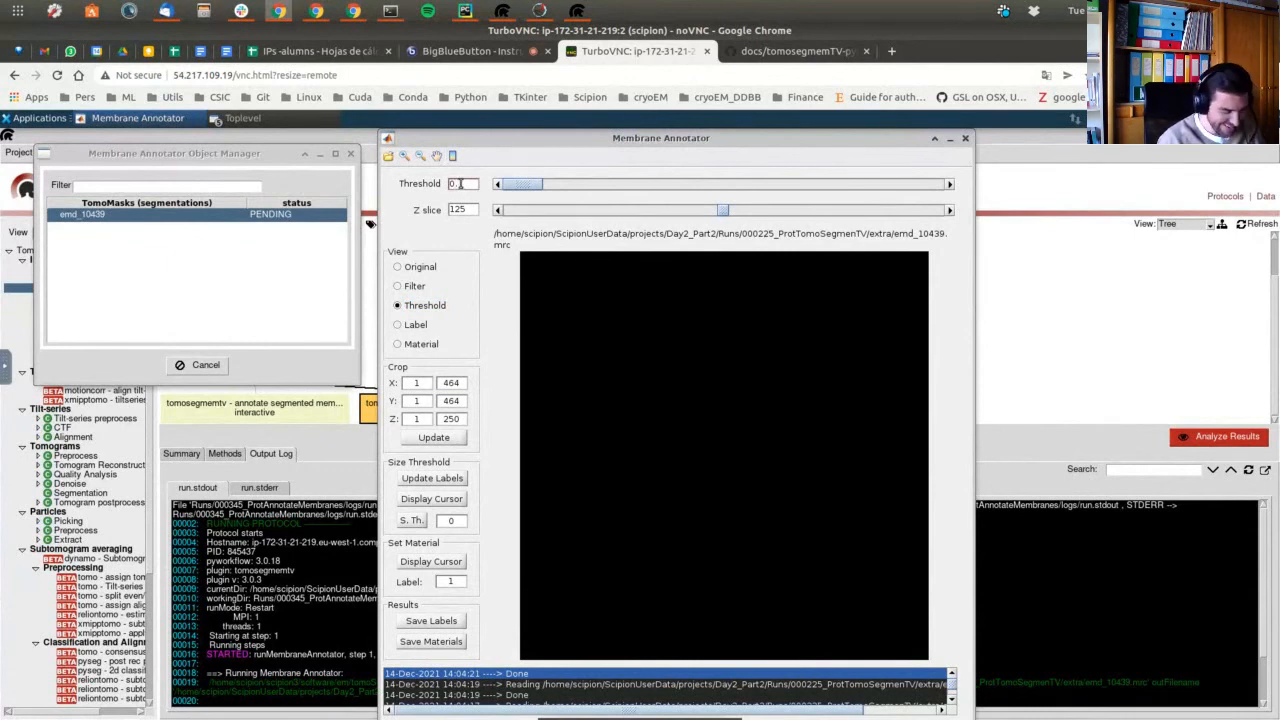
text(25)
key(Return)
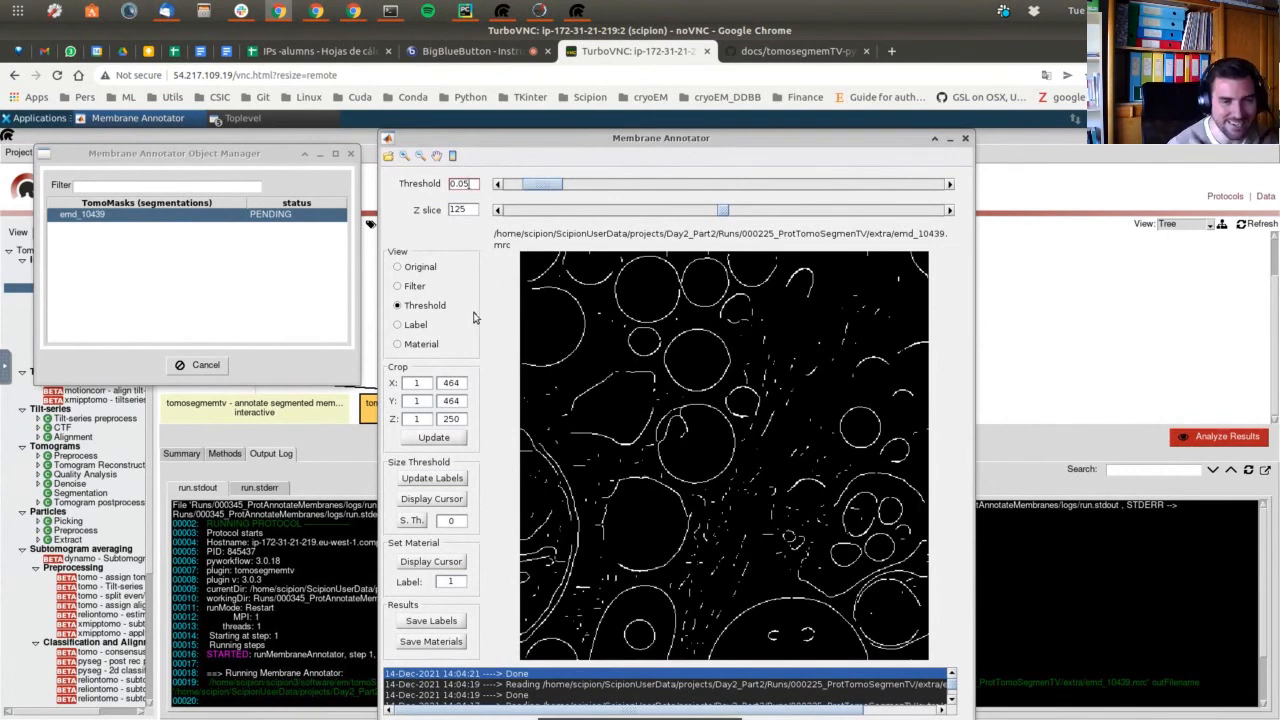
click(450, 481)
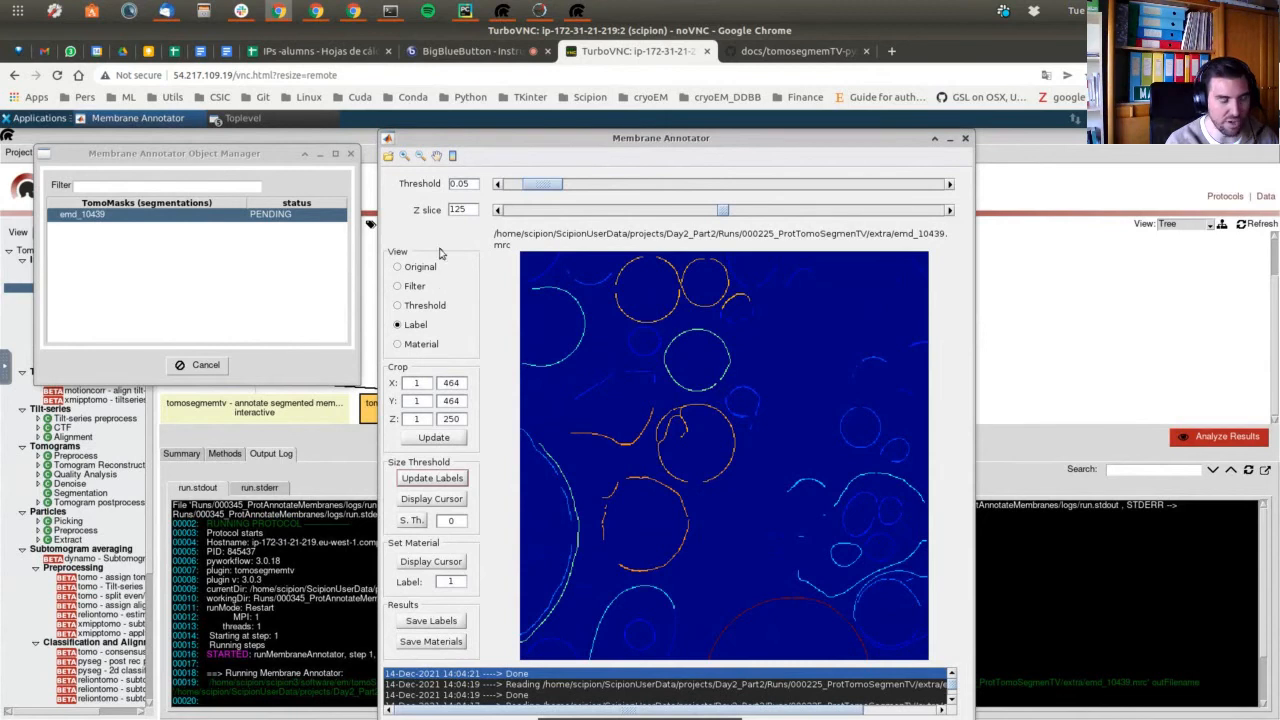
Annotate the orange V-shaped open membrane left of the tomogram's centre with material label 1.
click(403, 158)
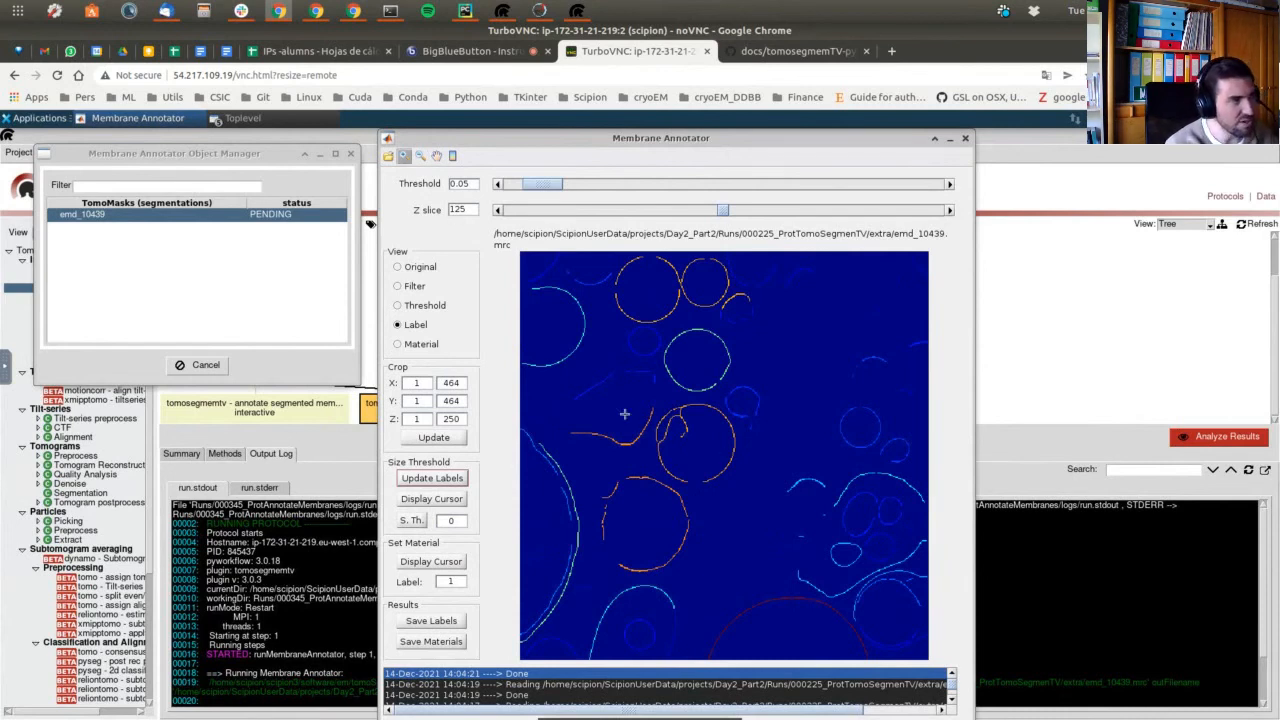
drag(549, 370, 668, 509)
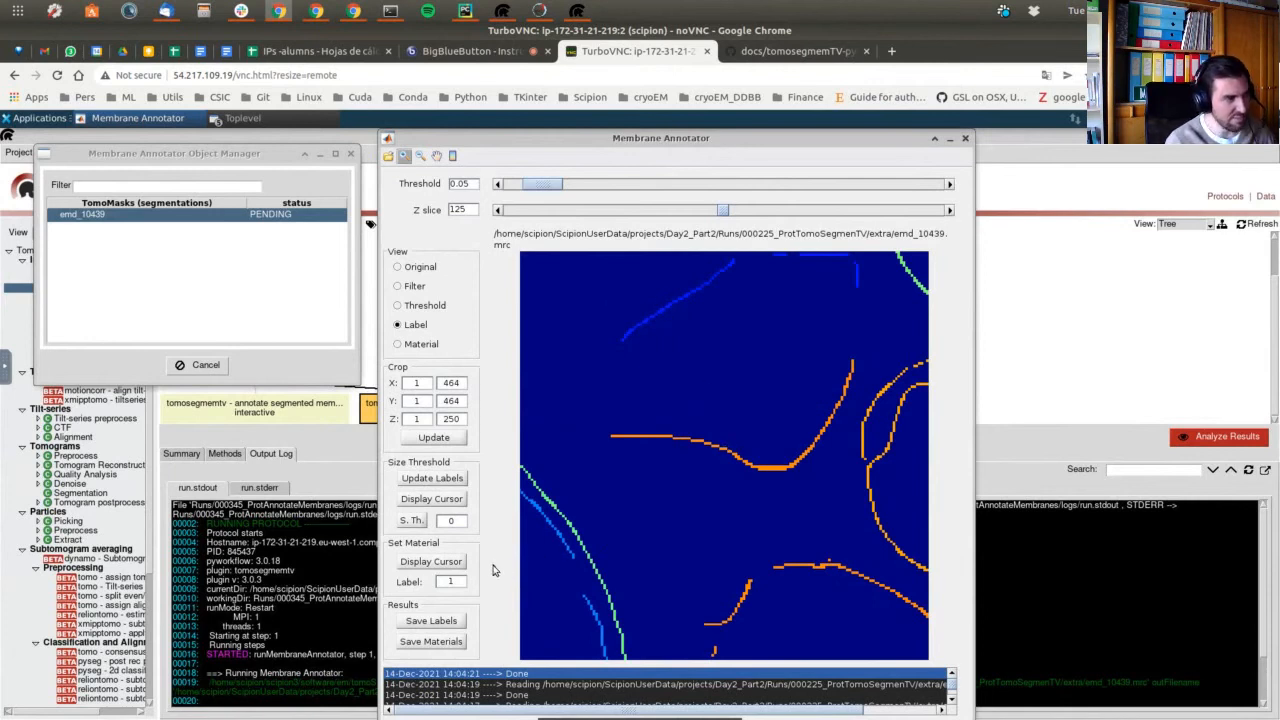
click(422, 564)
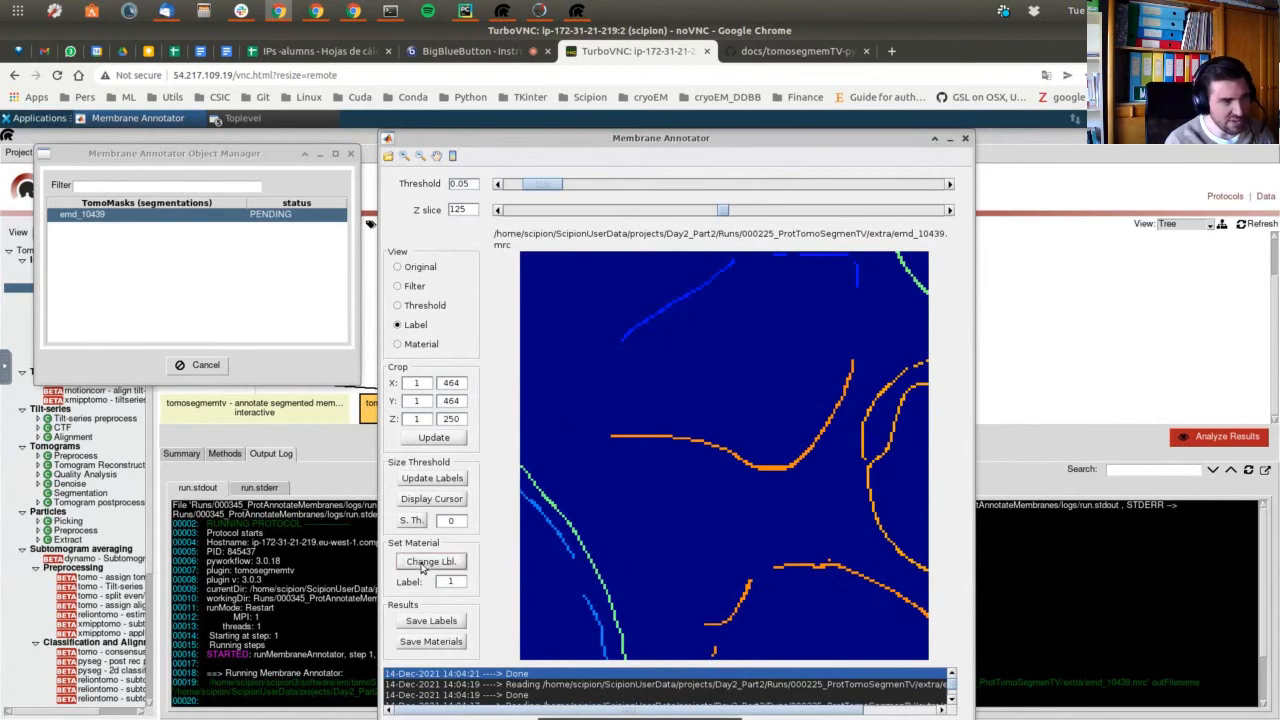
click(773, 467)
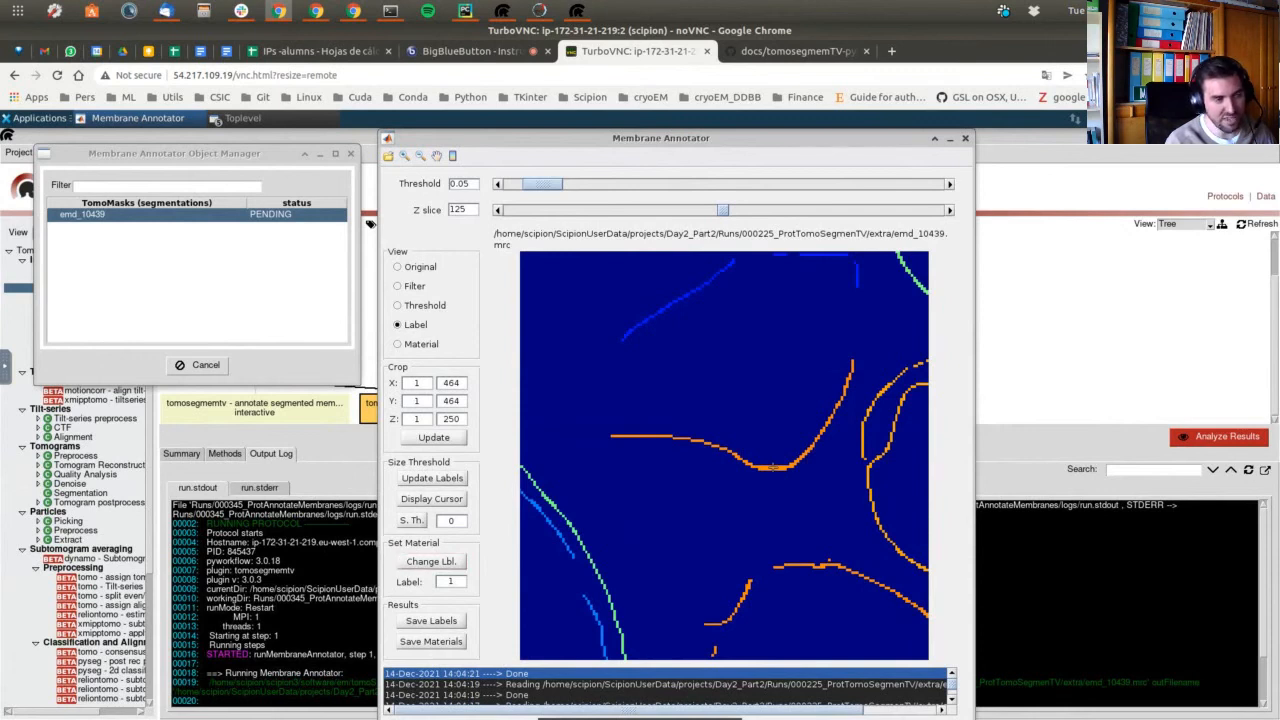
click(773, 467)
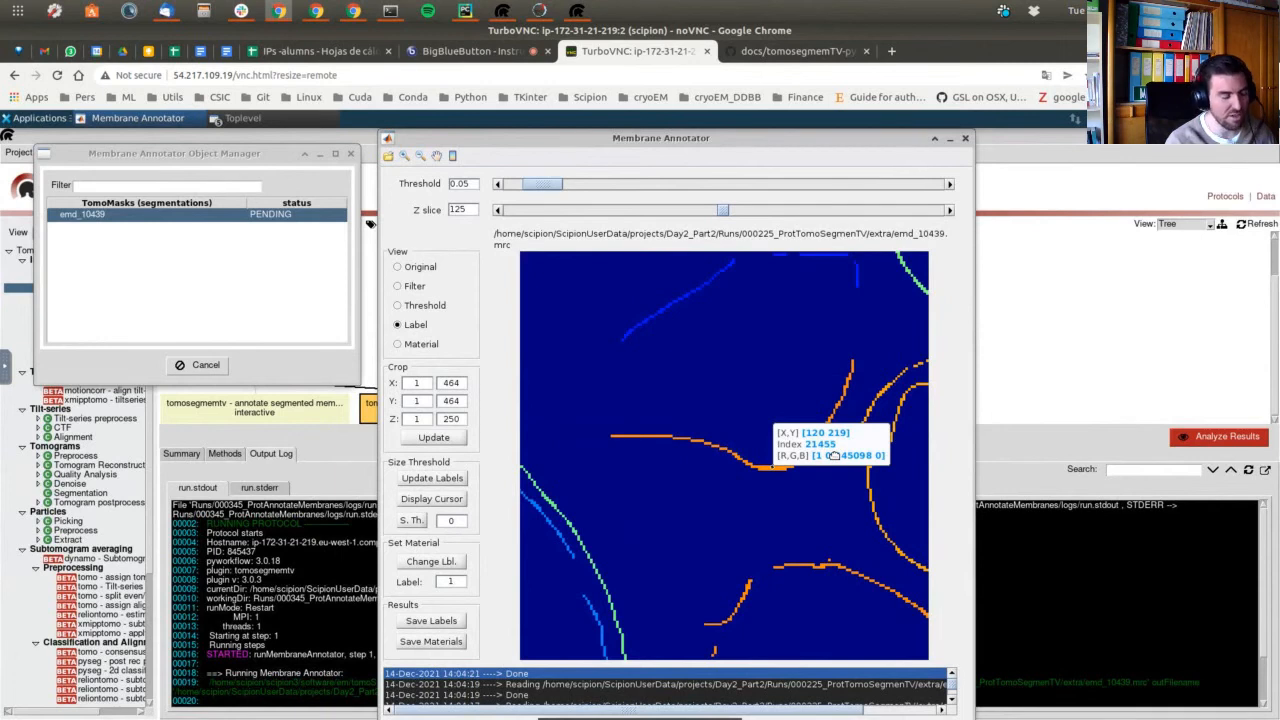
click(442, 562)
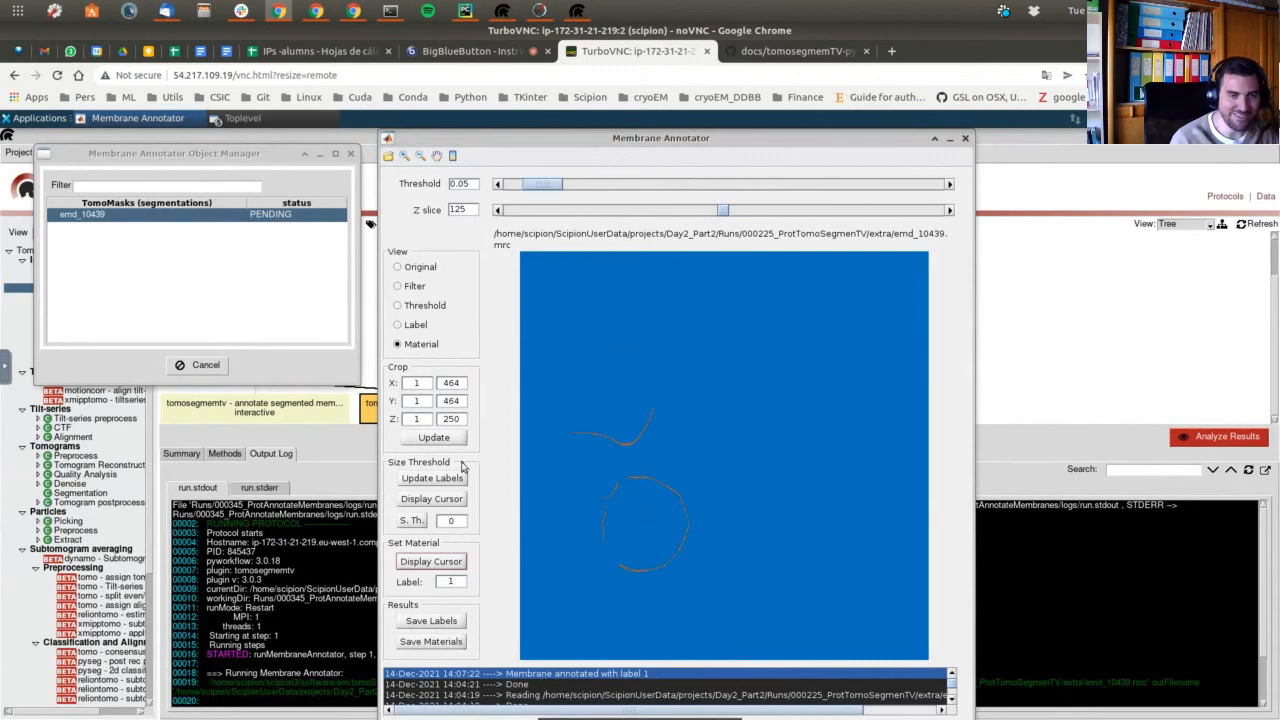
Annotate the dark blue slanted membrane just above the orange V-shaped one with material label 1, working from the label view.
click(415, 331)
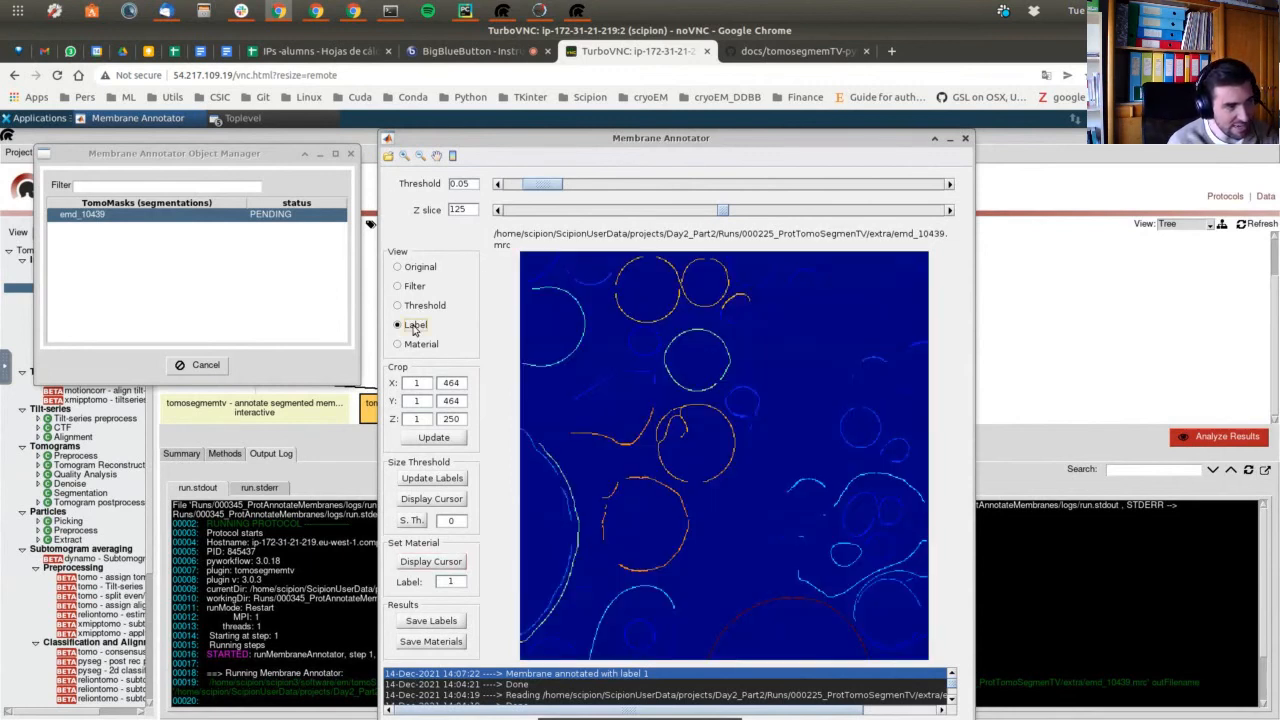
click(405, 158)
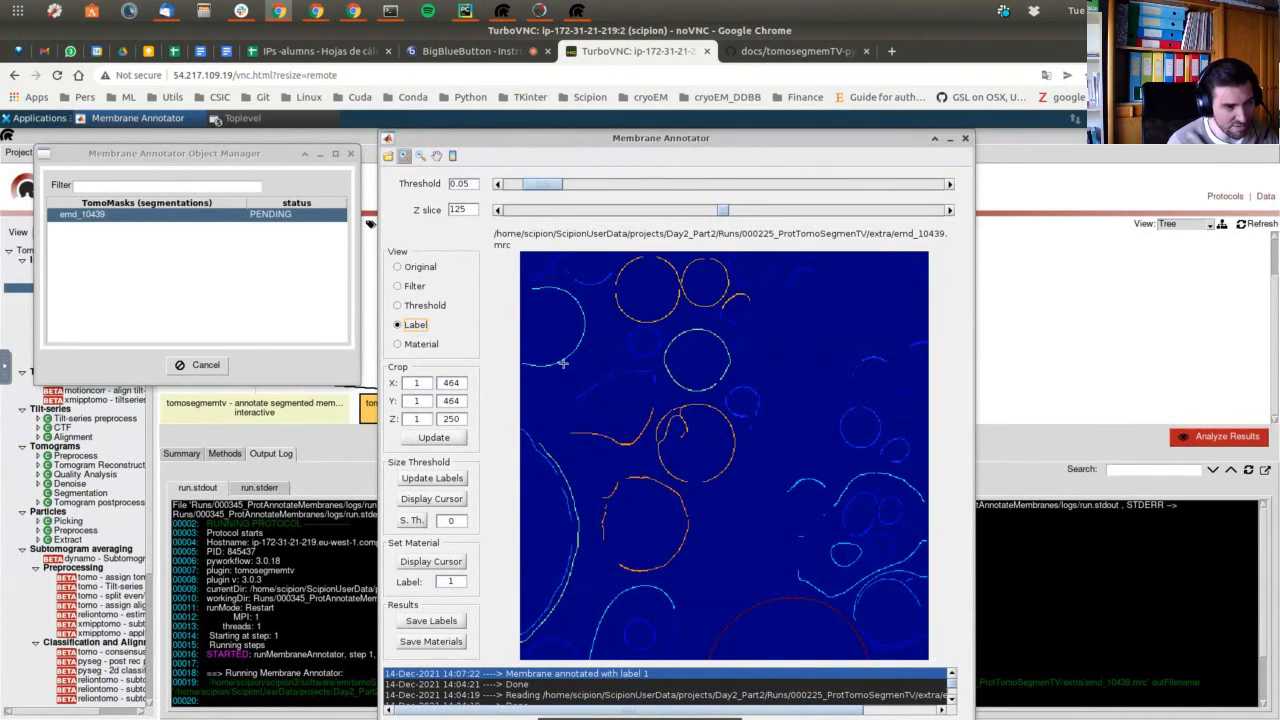
drag(563, 363, 660, 401)
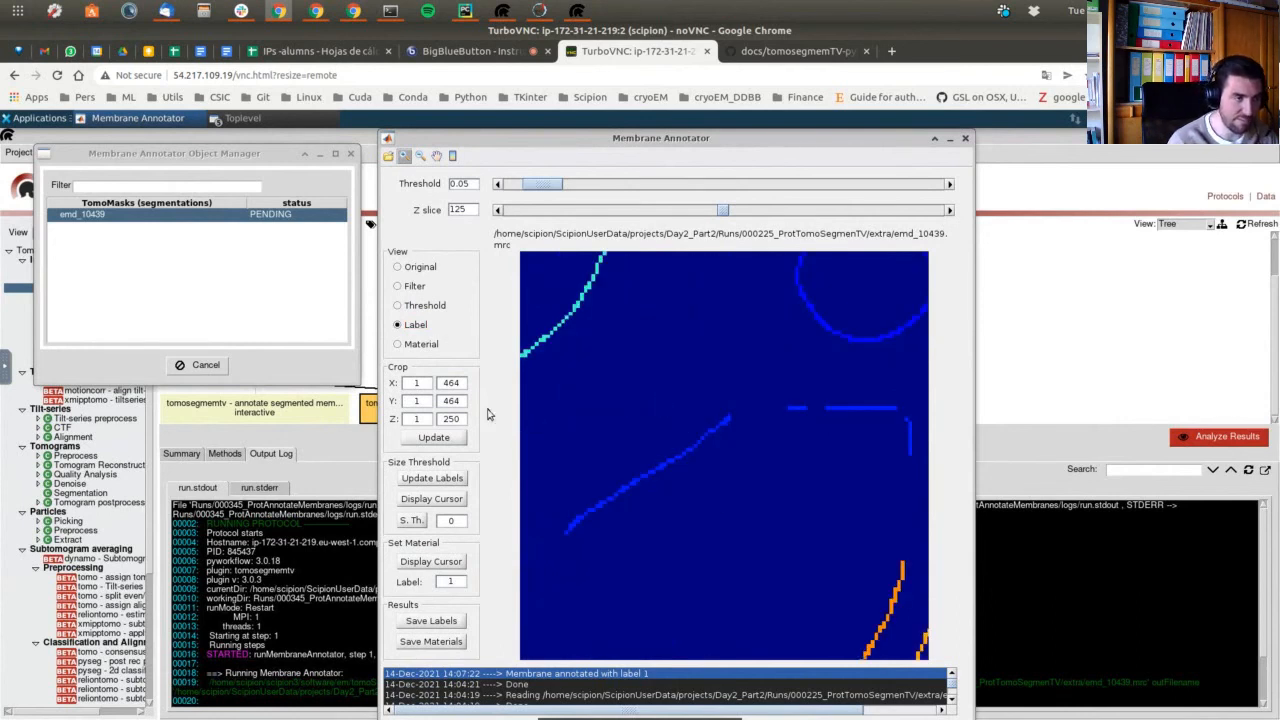
click(431, 563)
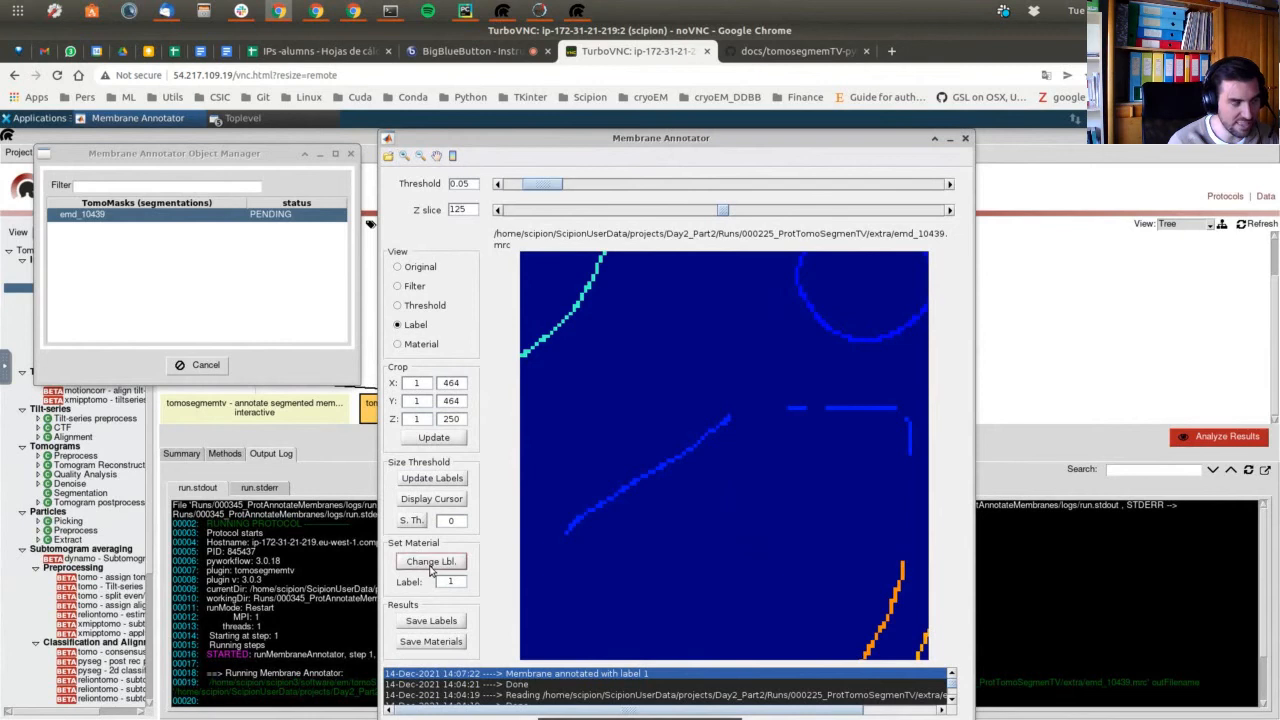
click(578, 517)
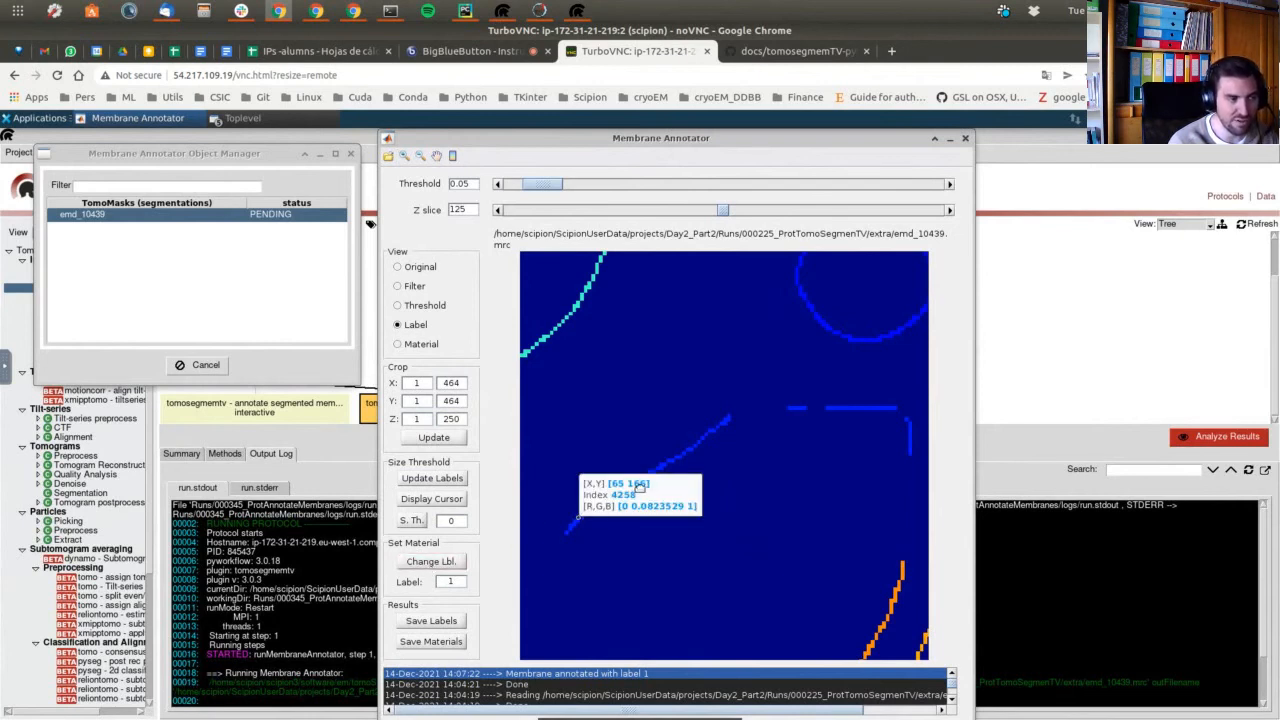
click(431, 562)
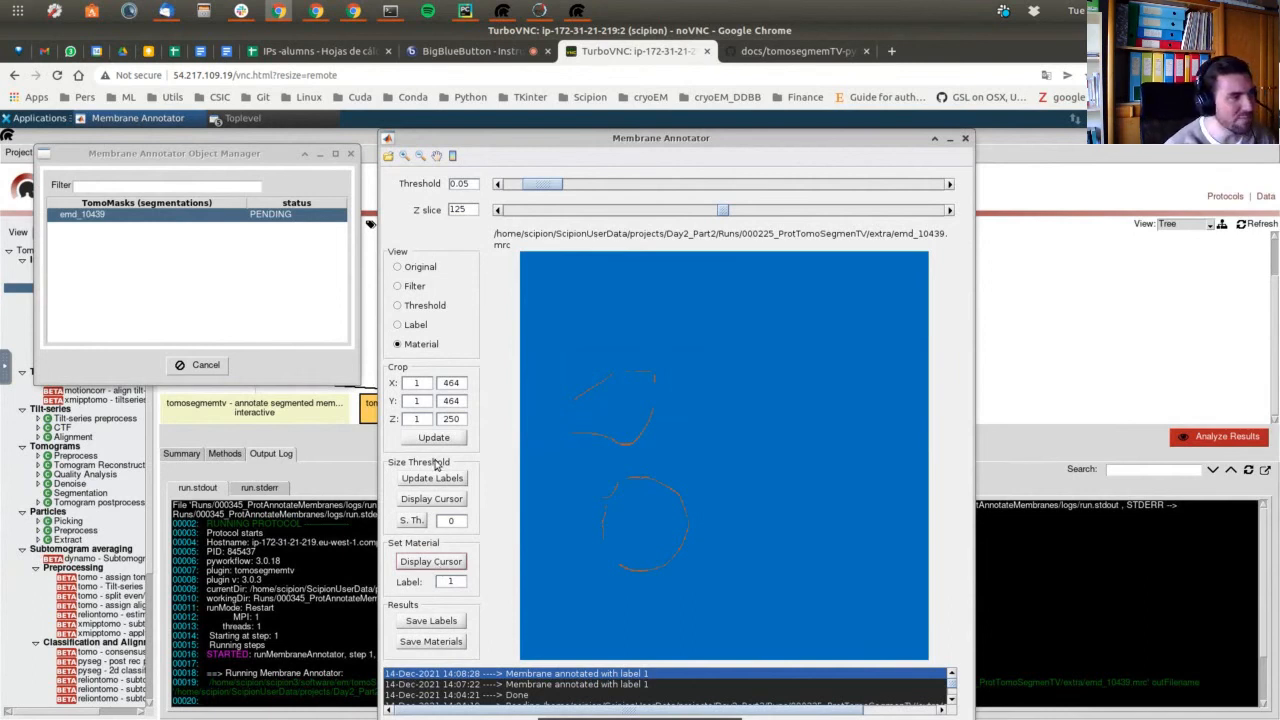
Annotate the cyan arc above the cluster of small vesicles in the tomogram's lower right with material label 2.
click(416, 328)
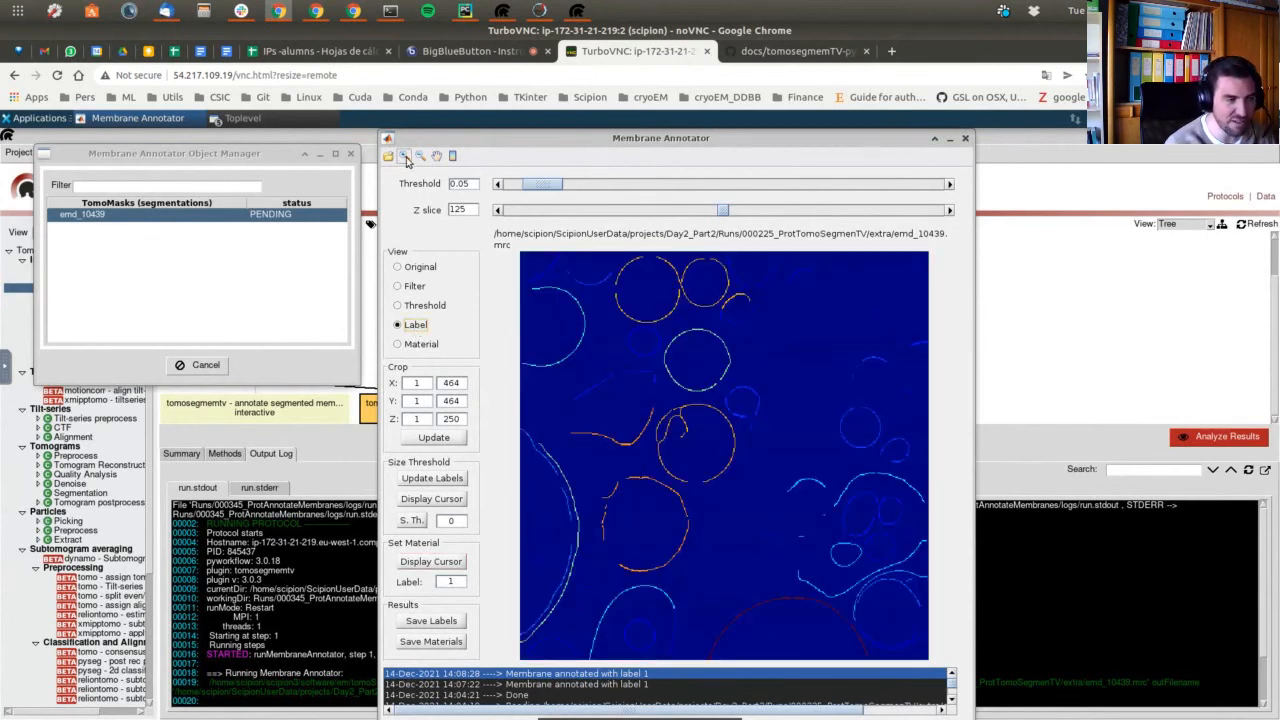
click(404, 157)
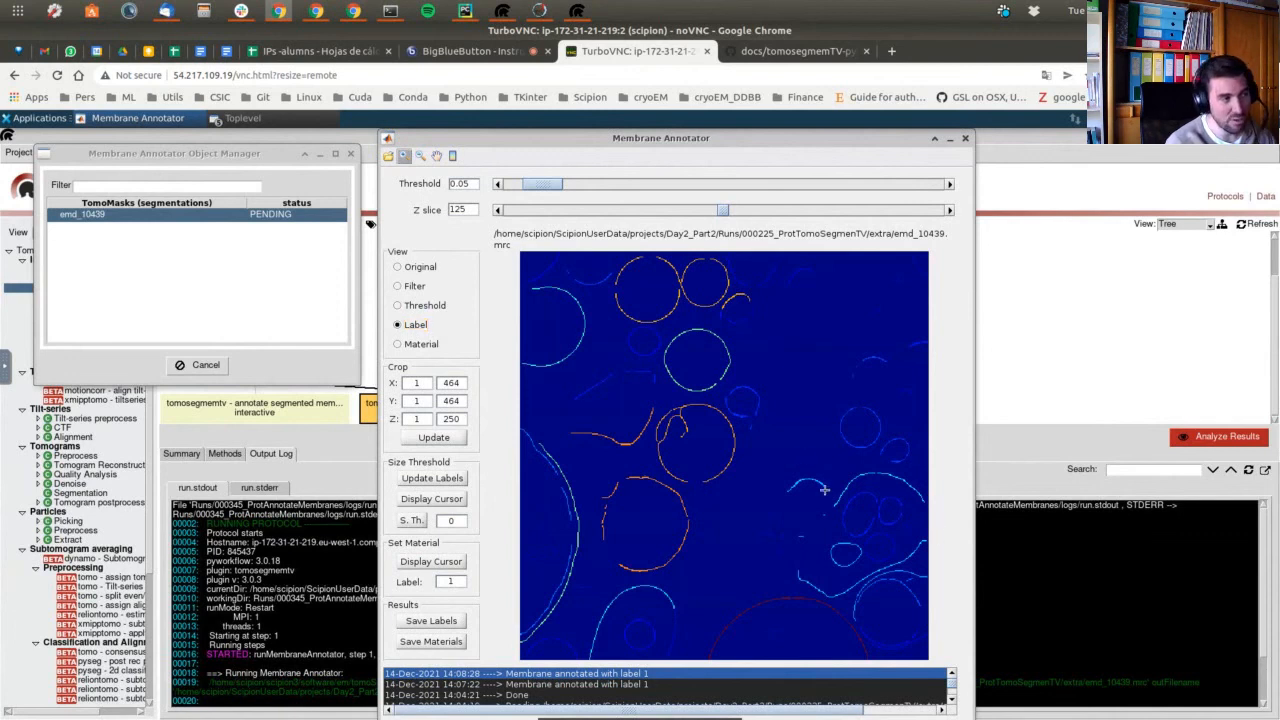
drag(800, 455, 924, 602)
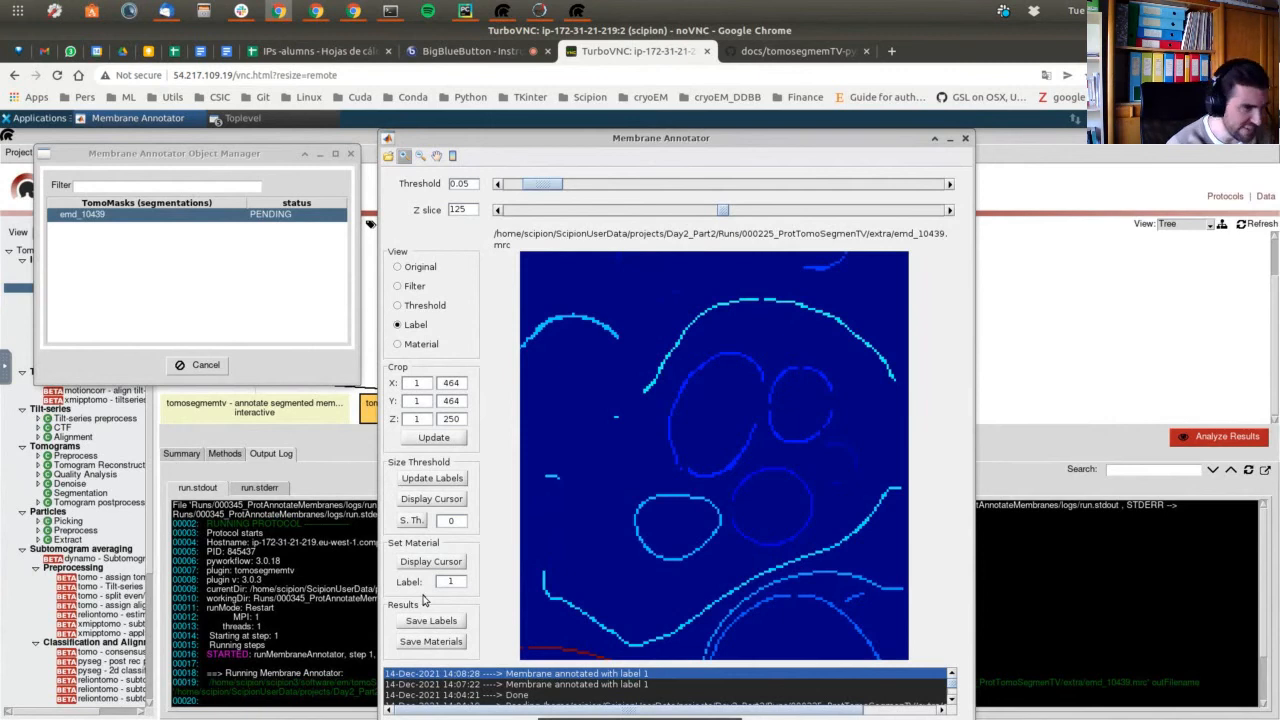
click(453, 580)
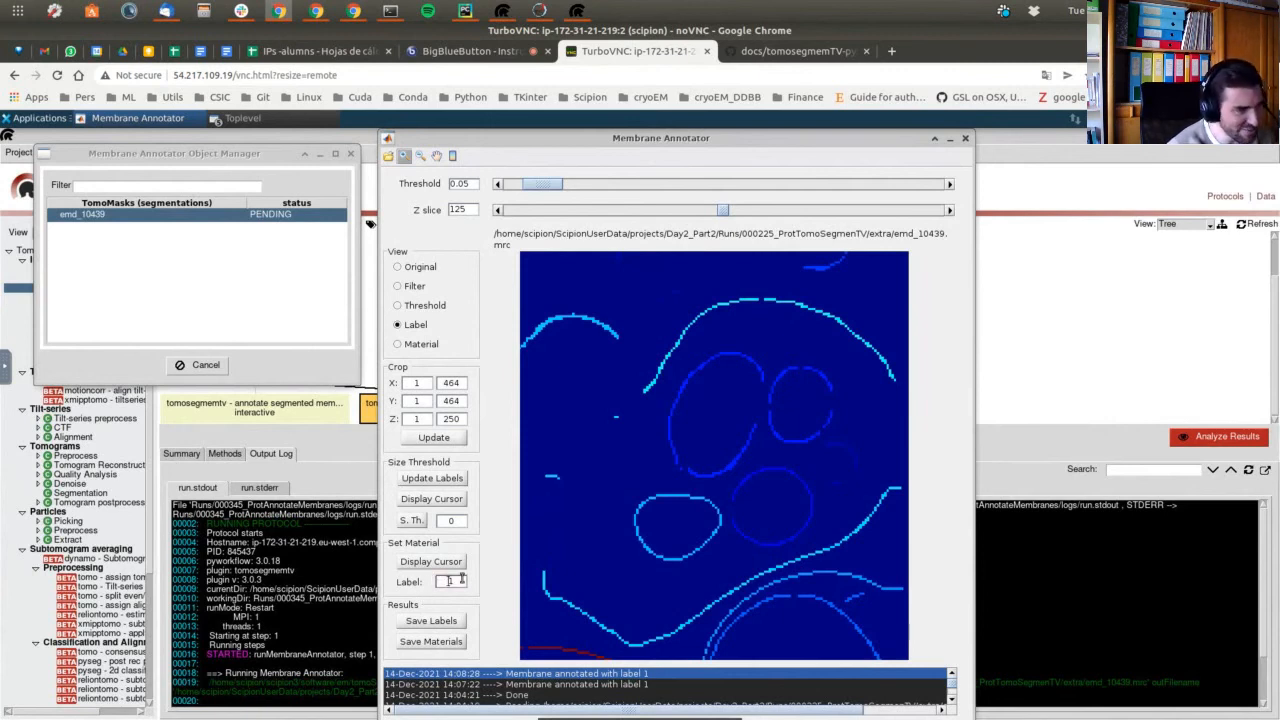
double_click(460, 580)
text(2)
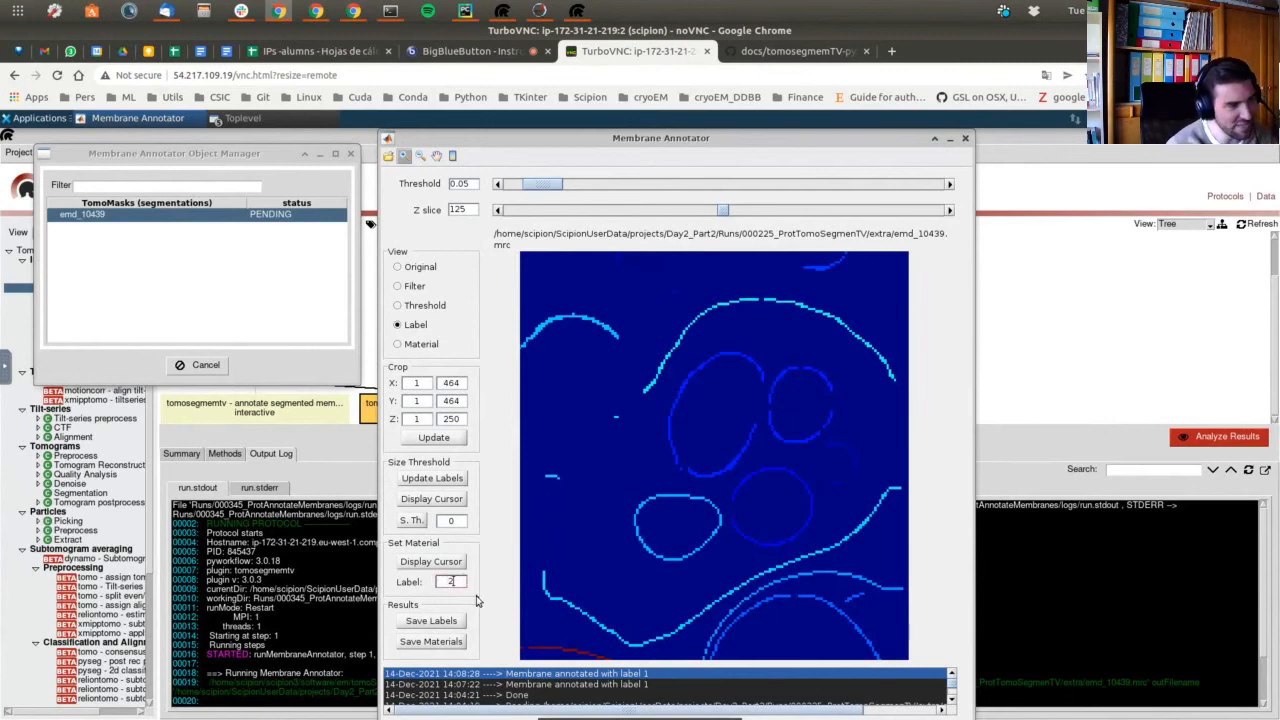
click(430, 562)
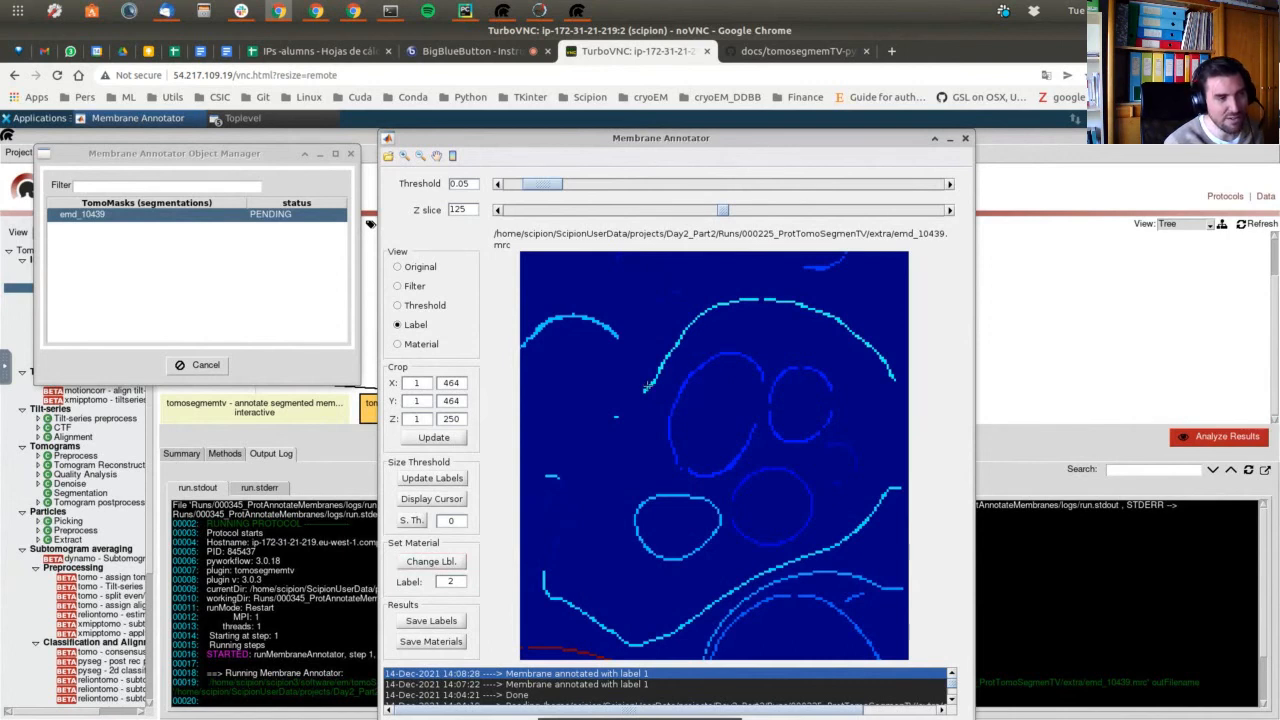
click(647, 386)
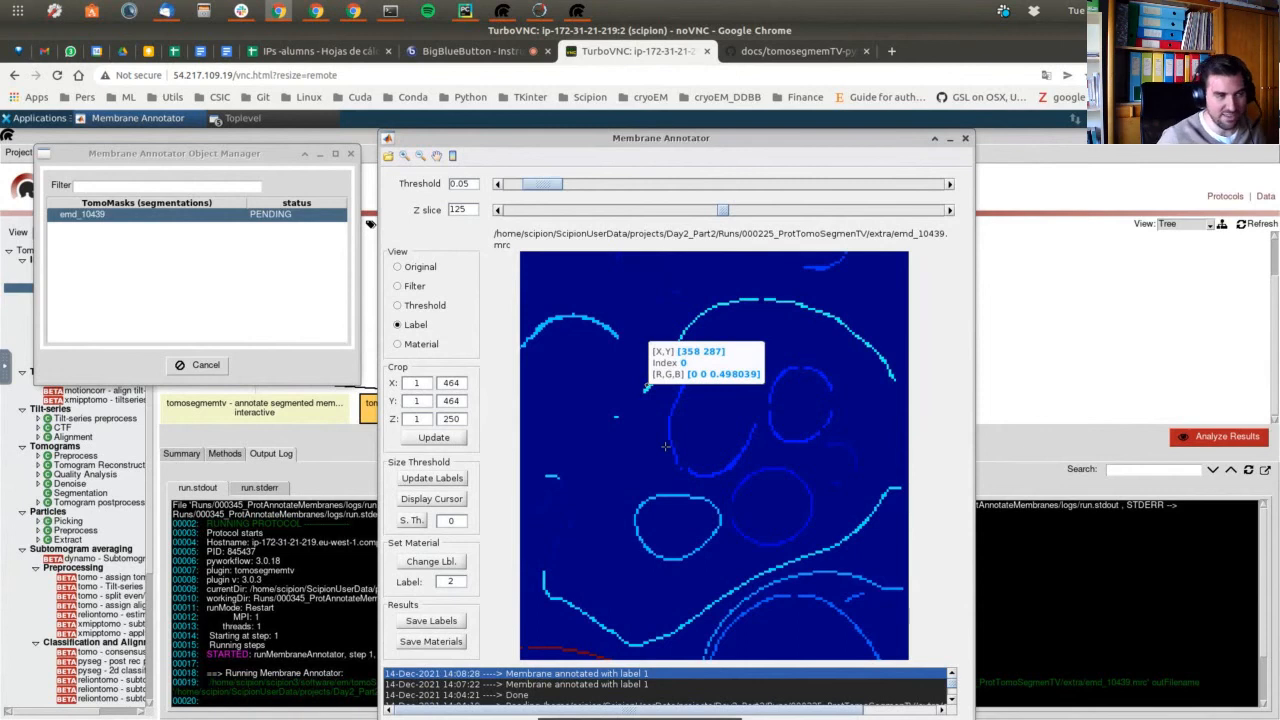
key(Down)
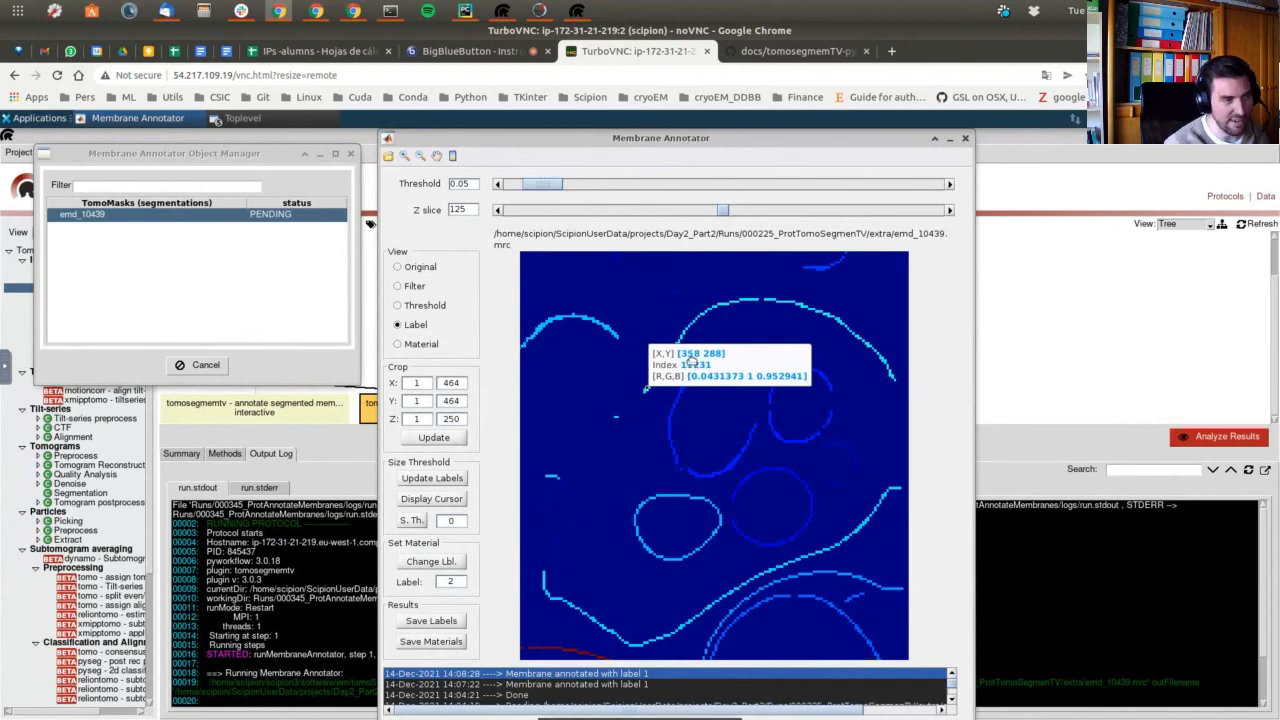
click(418, 565)
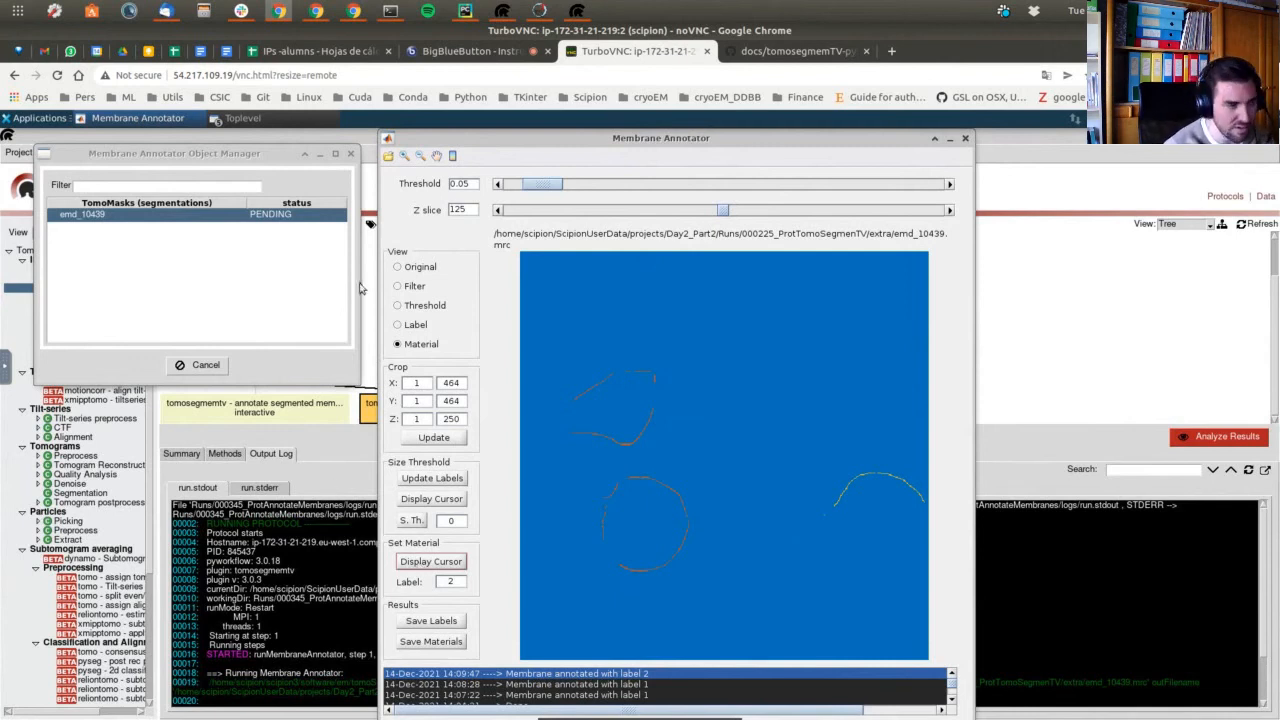
Annotate the cyan membrane curving below the cluster of small vesicles in the tomogram's lower right with material label 2.
click(416, 327)
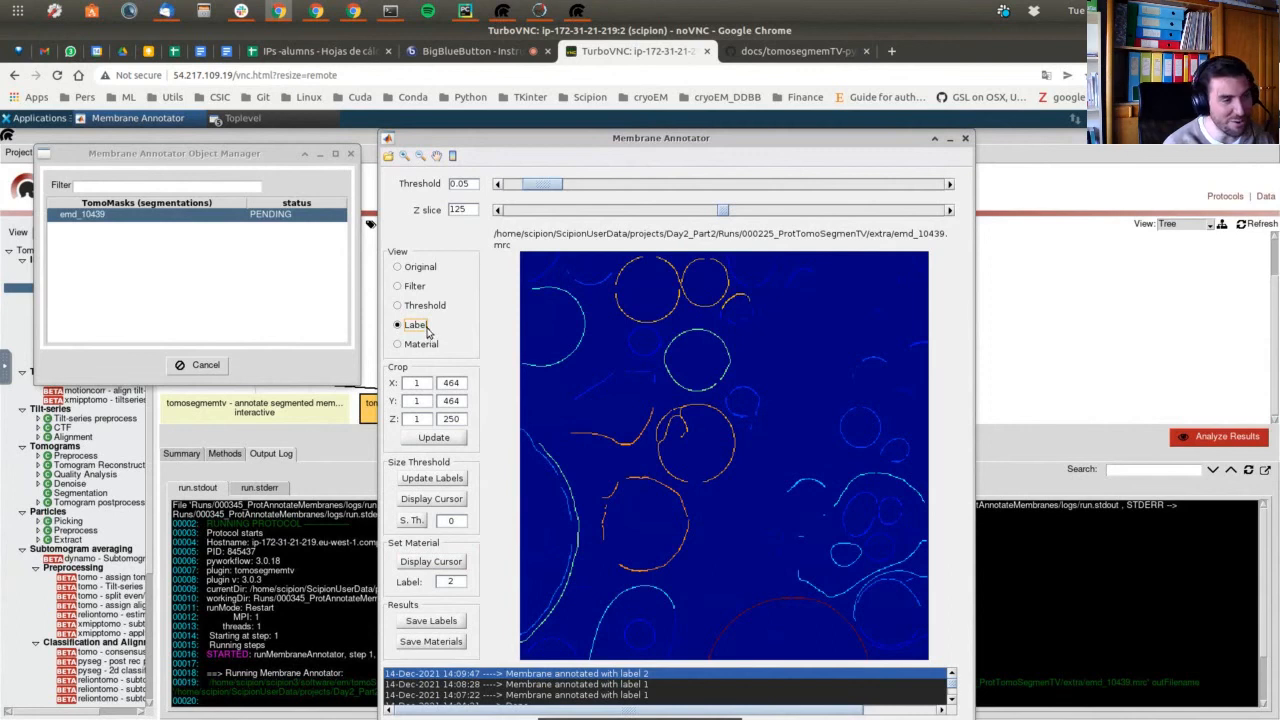
click(404, 156)
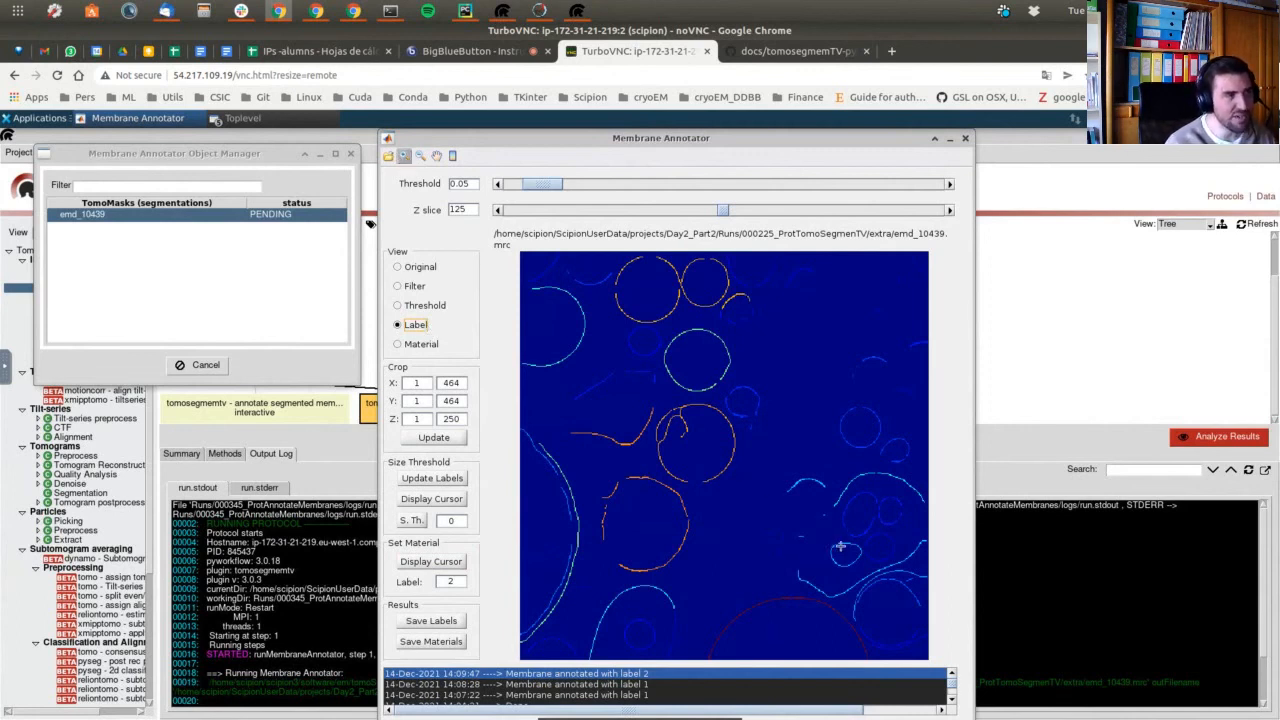
drag(776, 512, 944, 598)
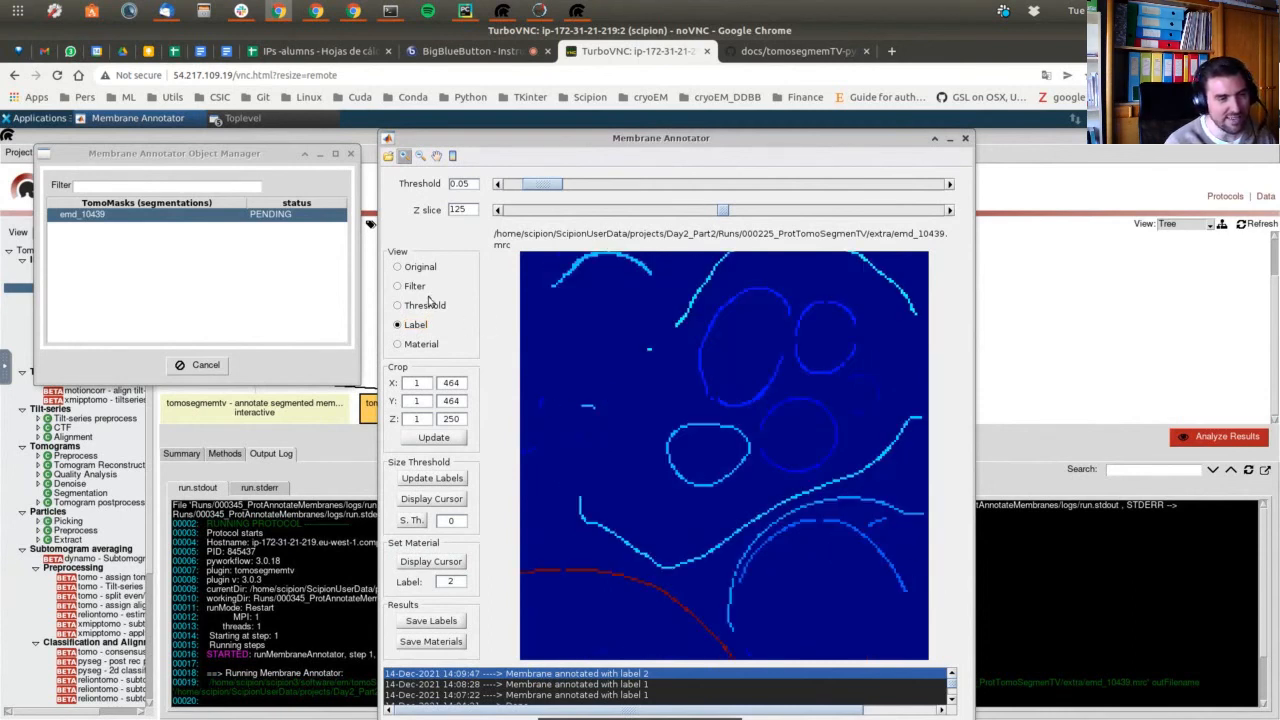
click(449, 582)
text(2)
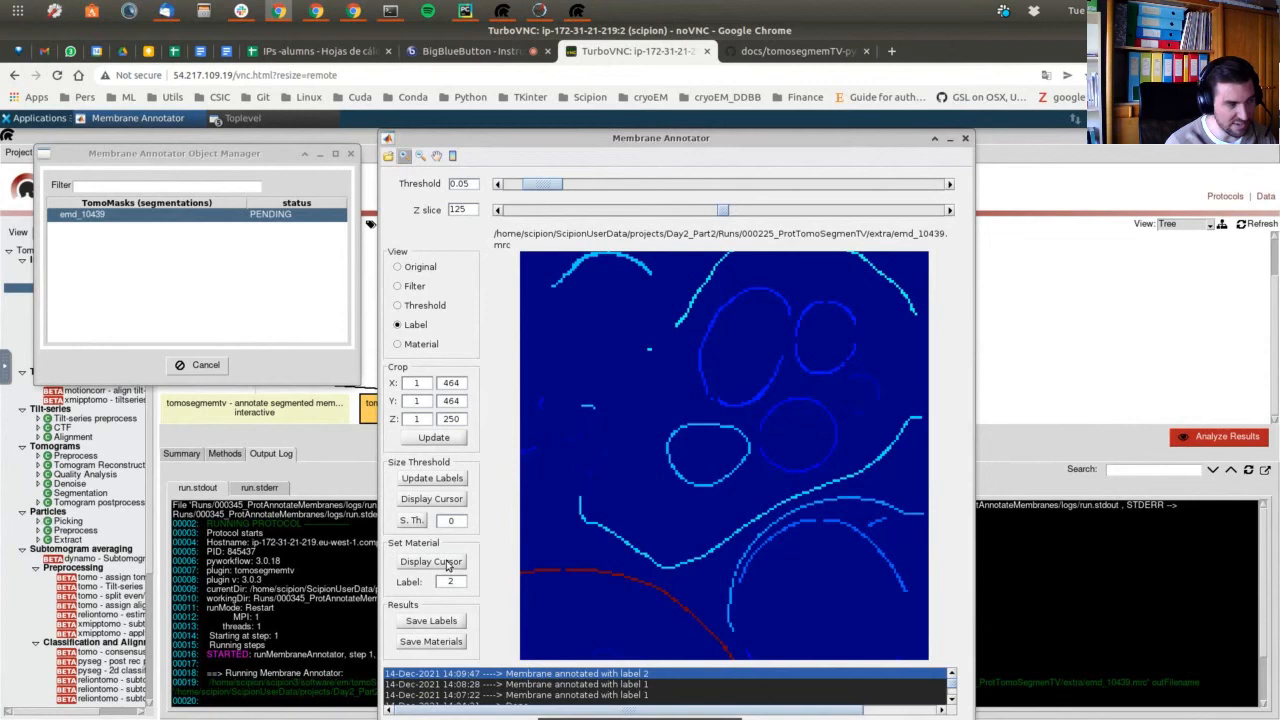
click(447, 563)
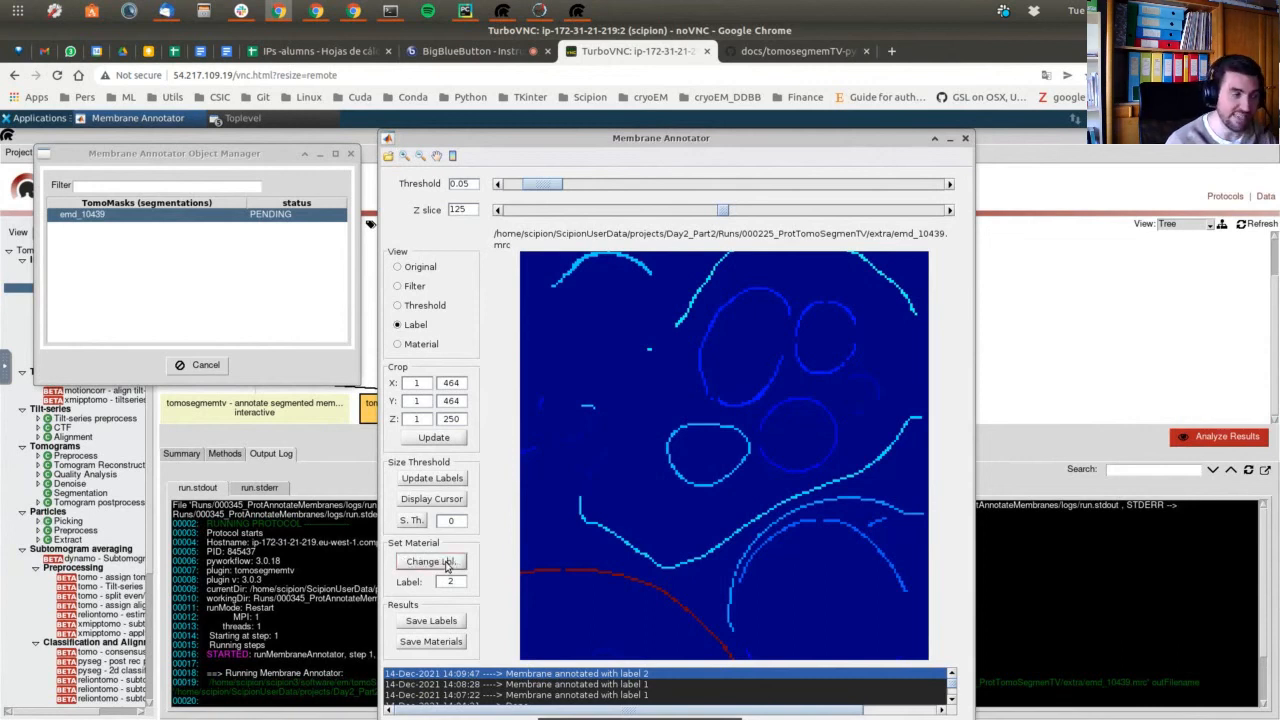
click(880, 453)
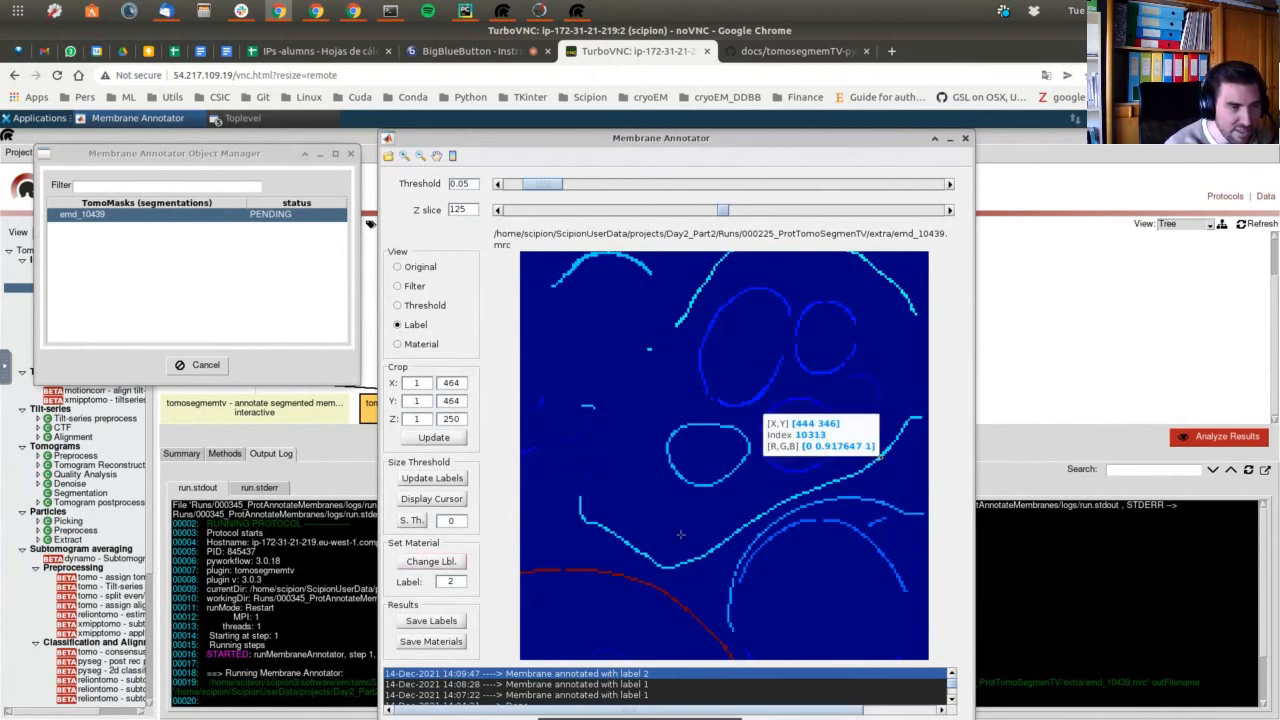
click(424, 566)
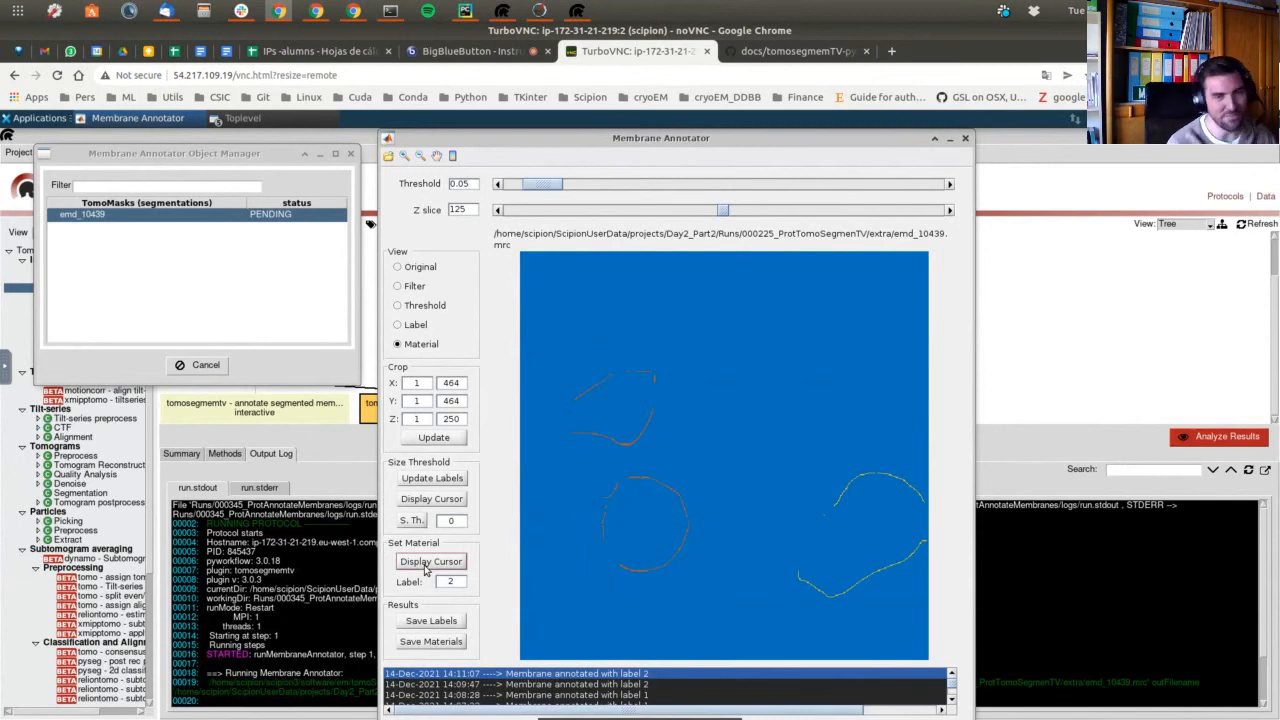
Annotate the orange round vesicle with the inner fold, near the tomogram's centre, with material label 3, working from the label view.
click(414, 326)
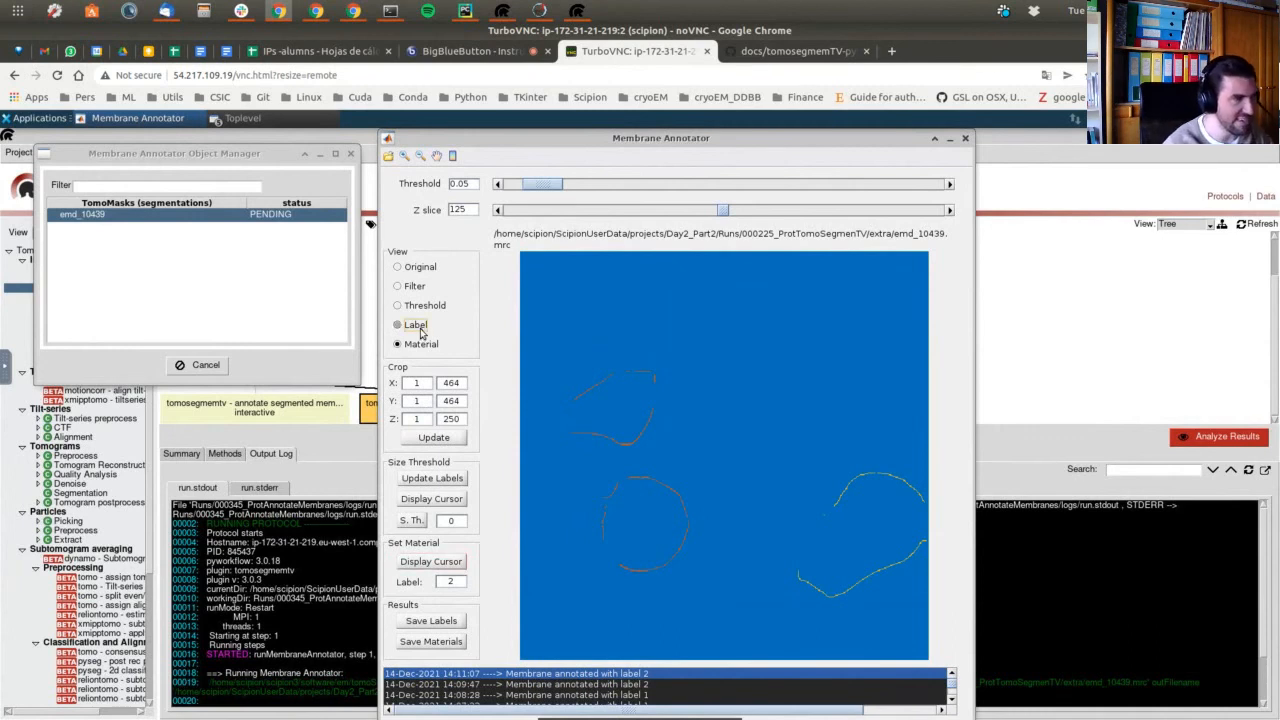
click(404, 156)
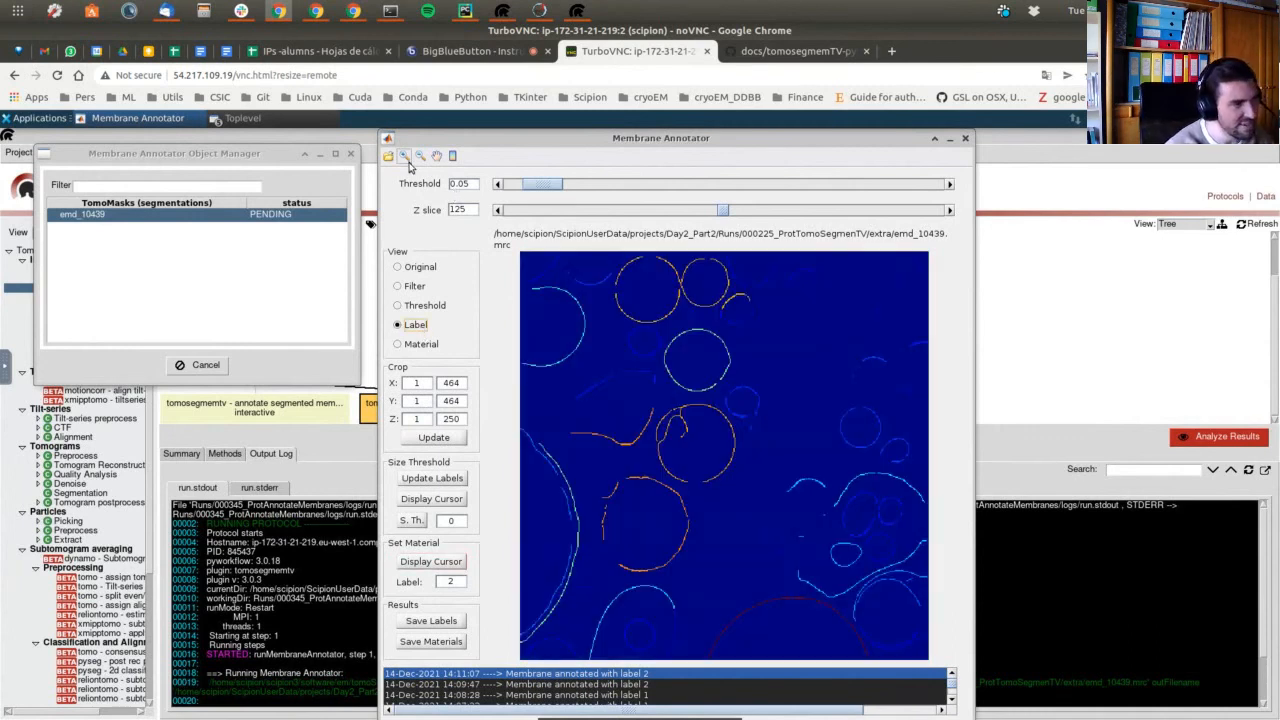
drag(648, 403, 738, 489)
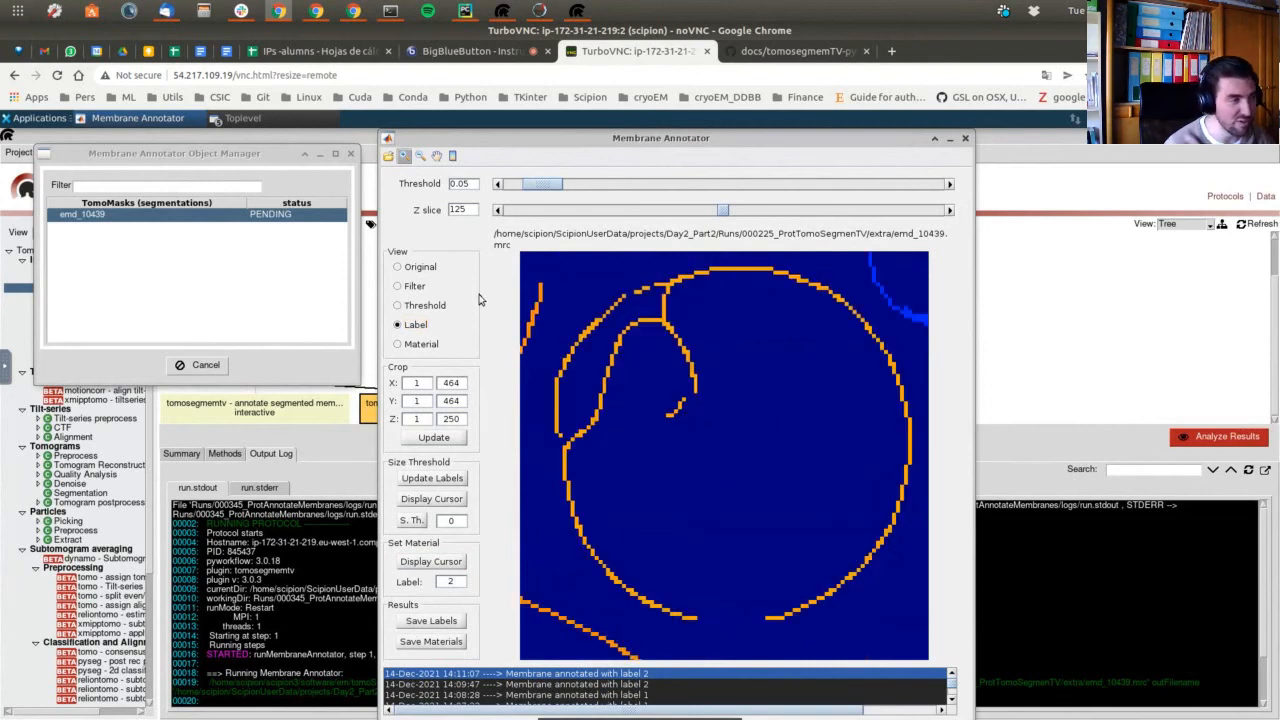
double_click(450, 582)
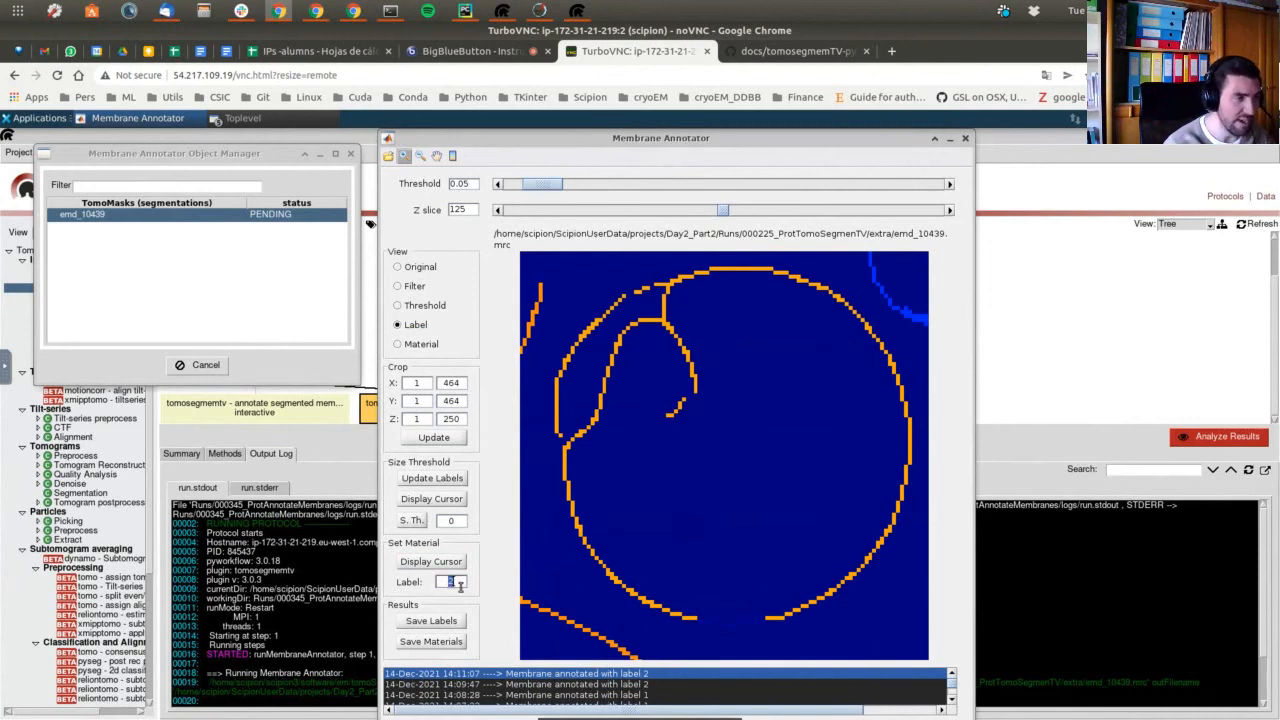
text(3)
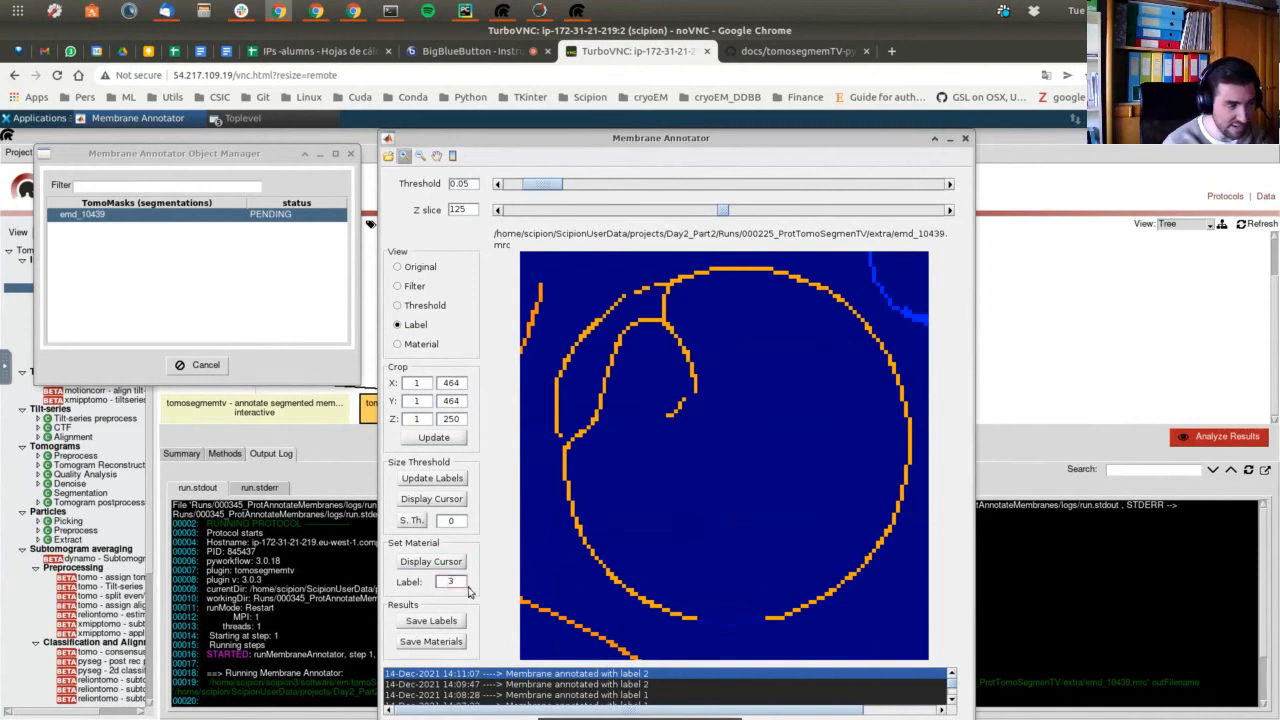
click(456, 563)
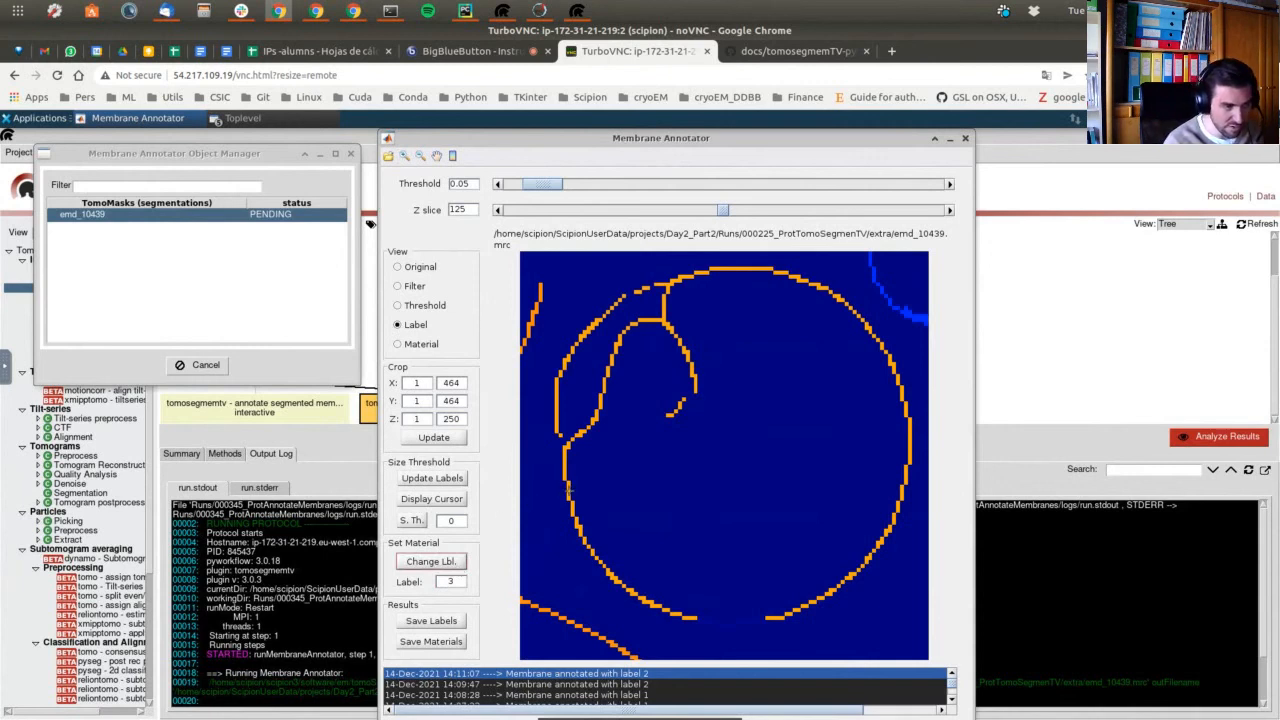
click(568, 488)
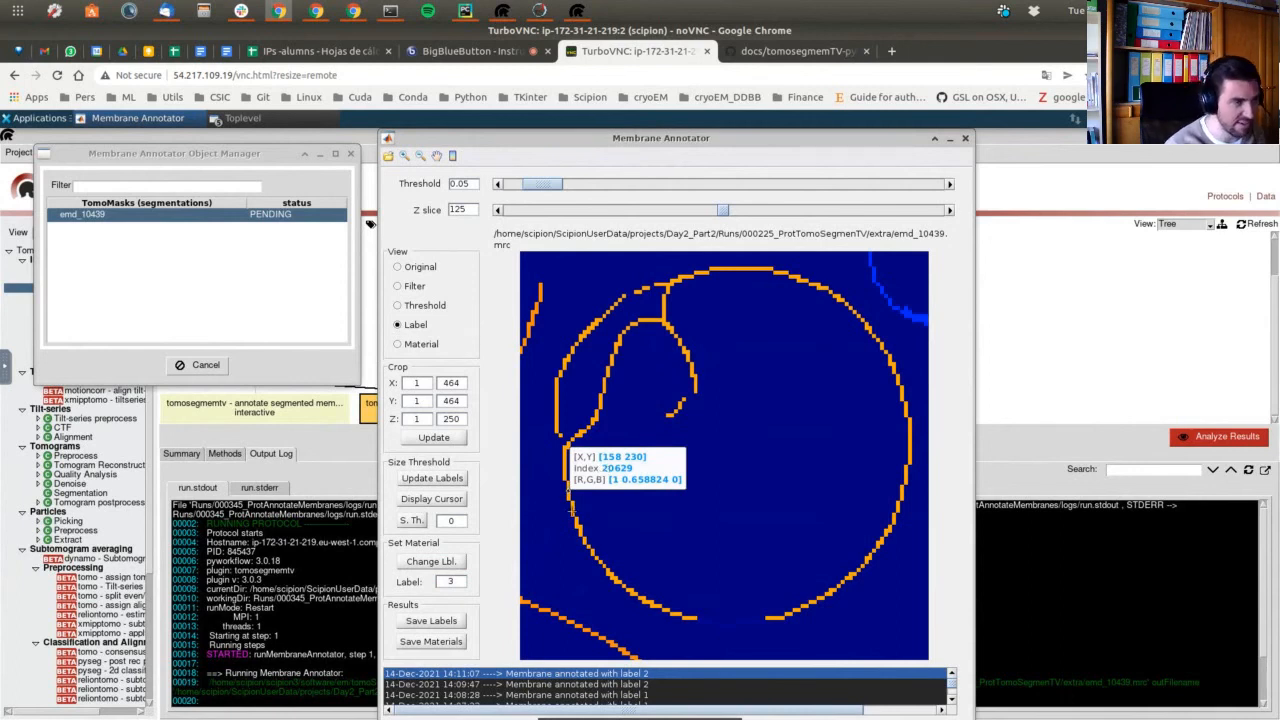
click(434, 565)
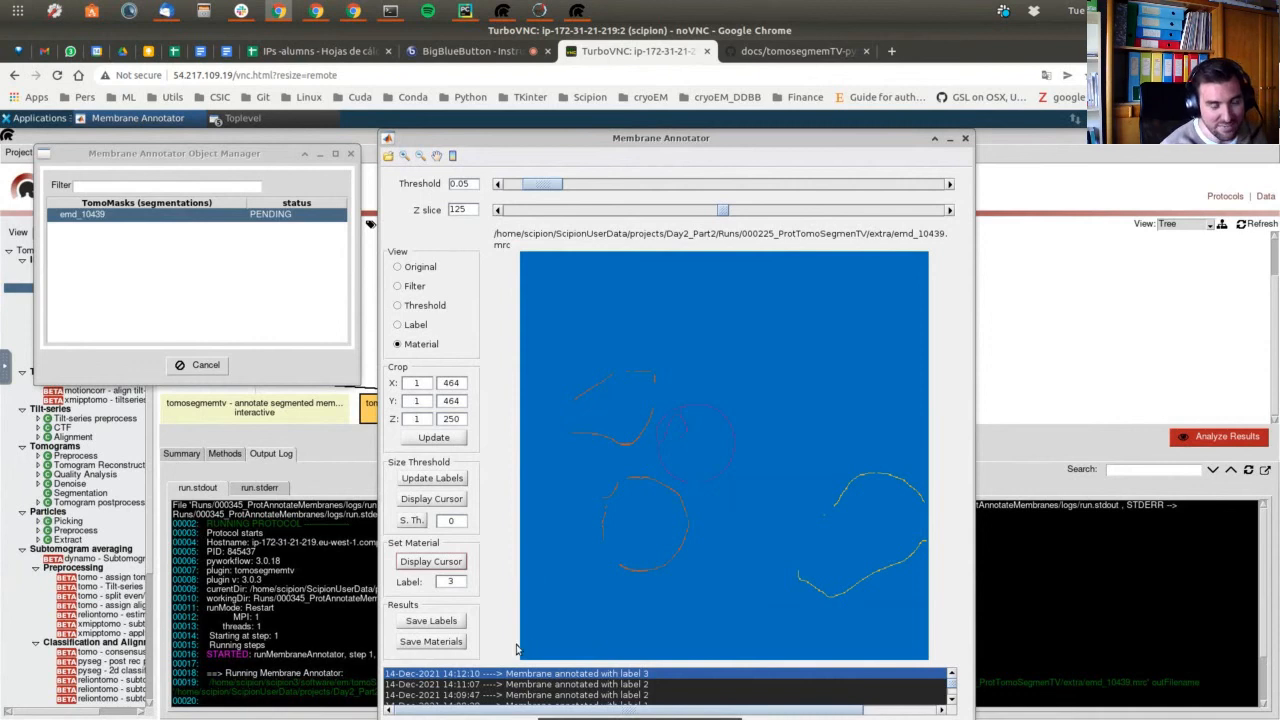
Save the annotated materials of emd_10439 and close the Membrane Annotator and its object manager.
click(433, 645)
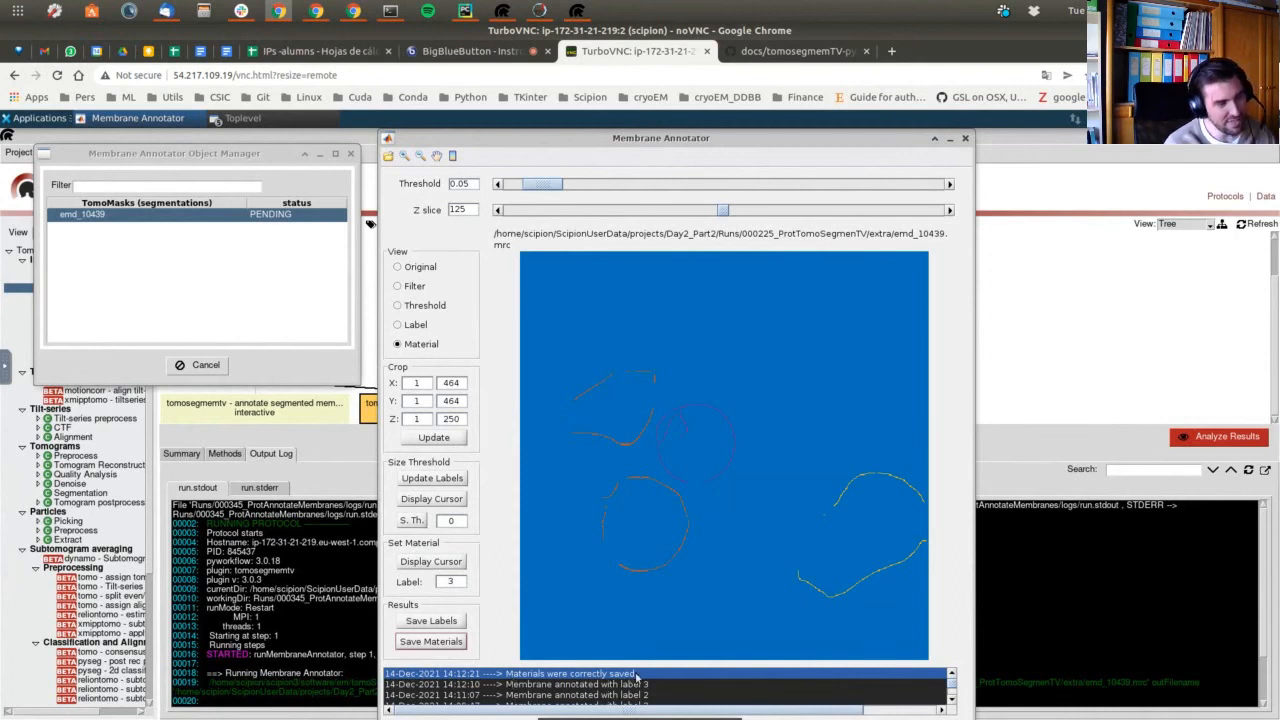
click(966, 140)
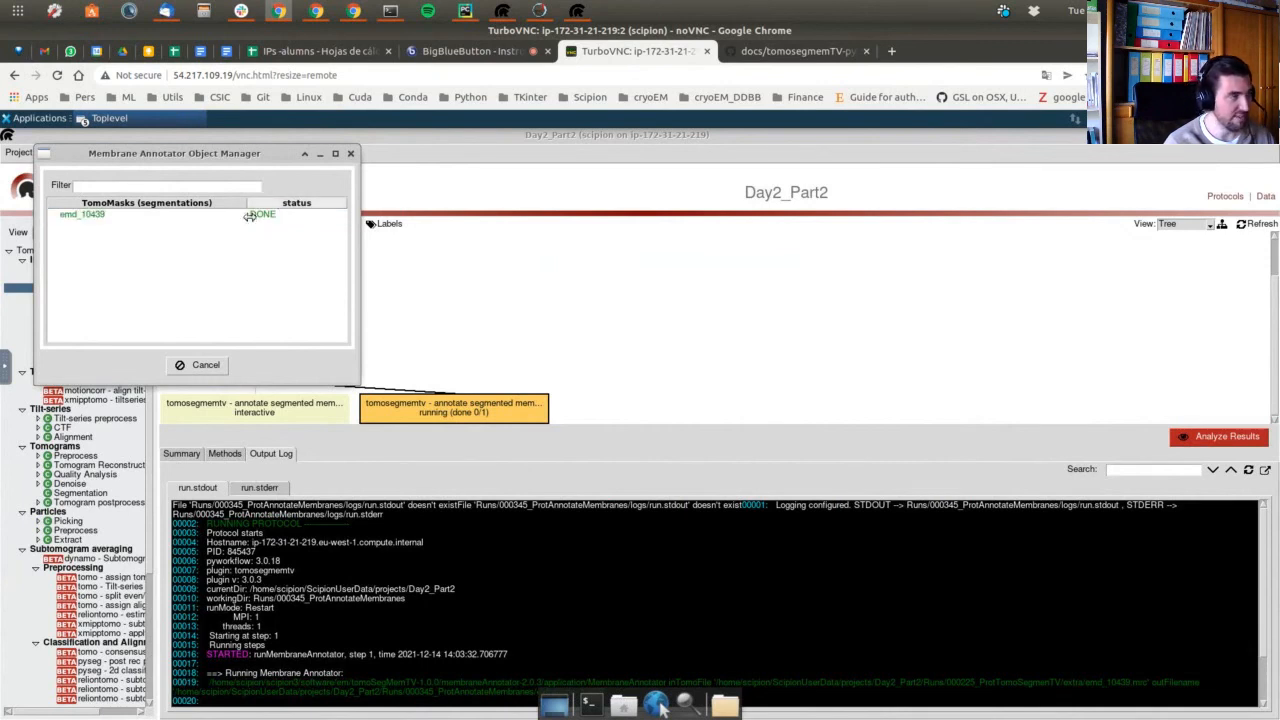
click(350, 154)
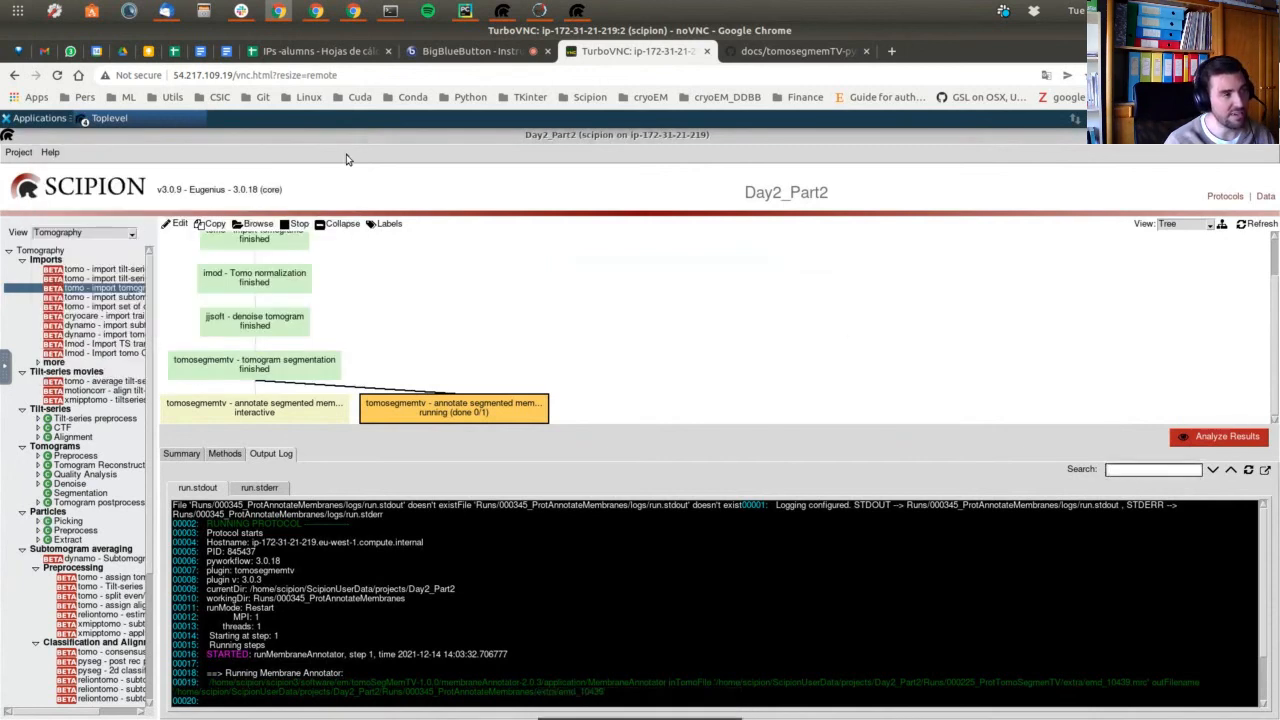
Refresh the project, review the annotation protocol's summary and open its results list.
click(1245, 227)
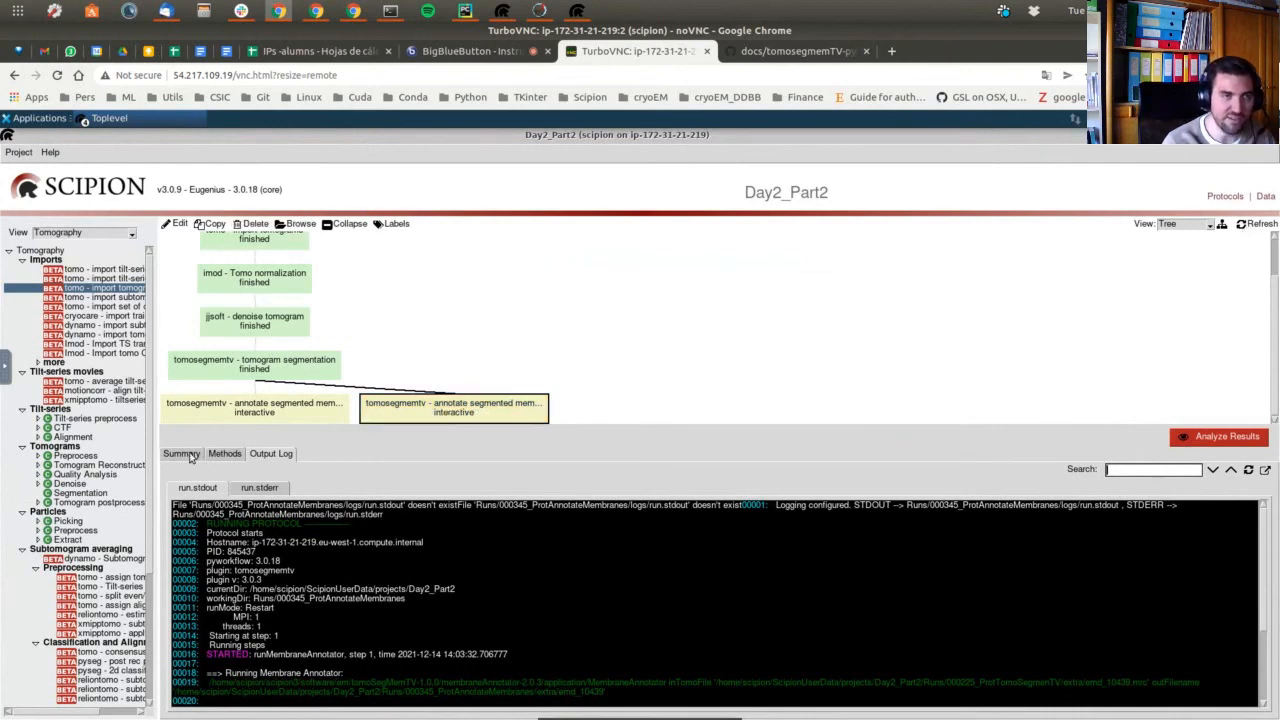
click(182, 454)
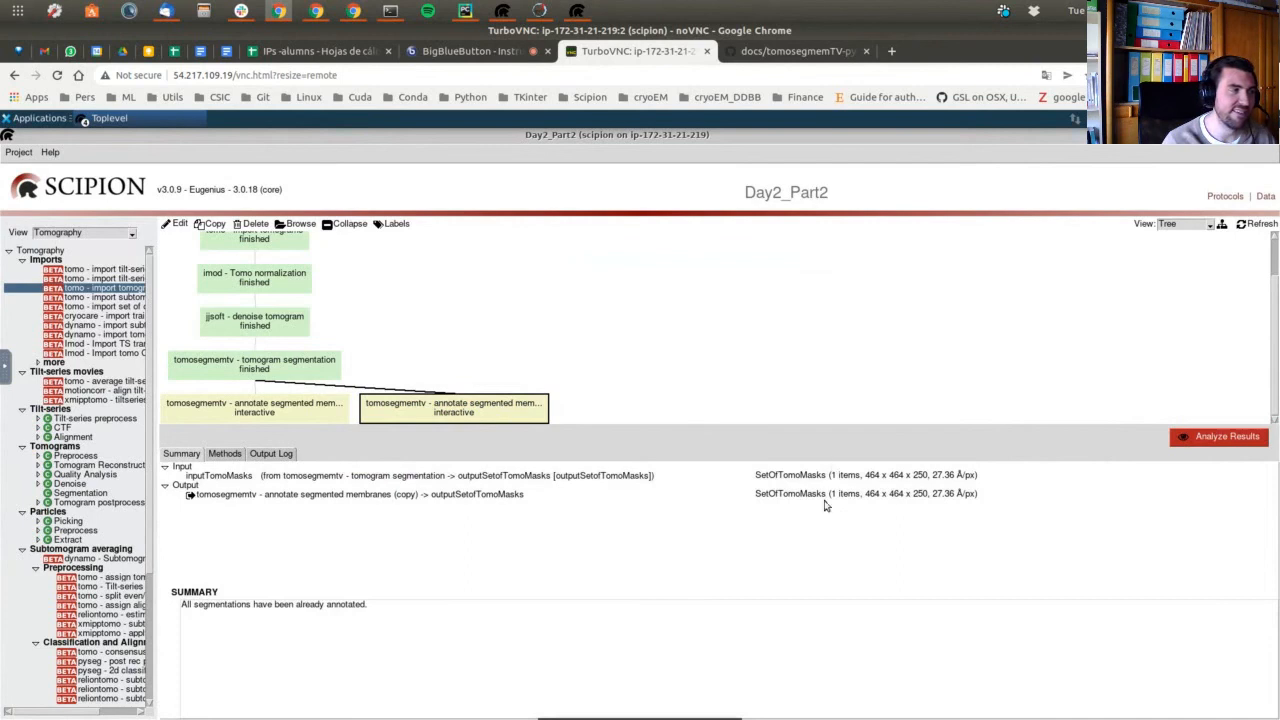
click(1185, 440)
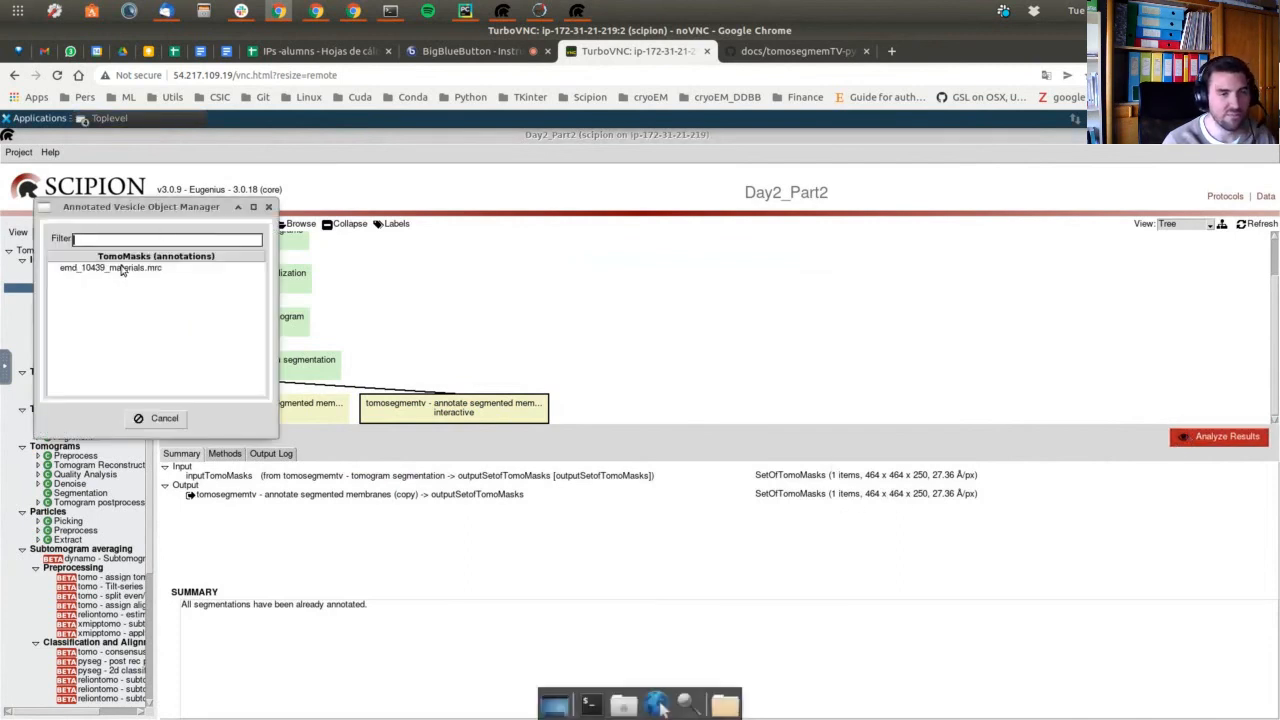
Try to view emd_10439_materials.mrc in slice mode in the tomo3D viewer.
double_click(120, 268)
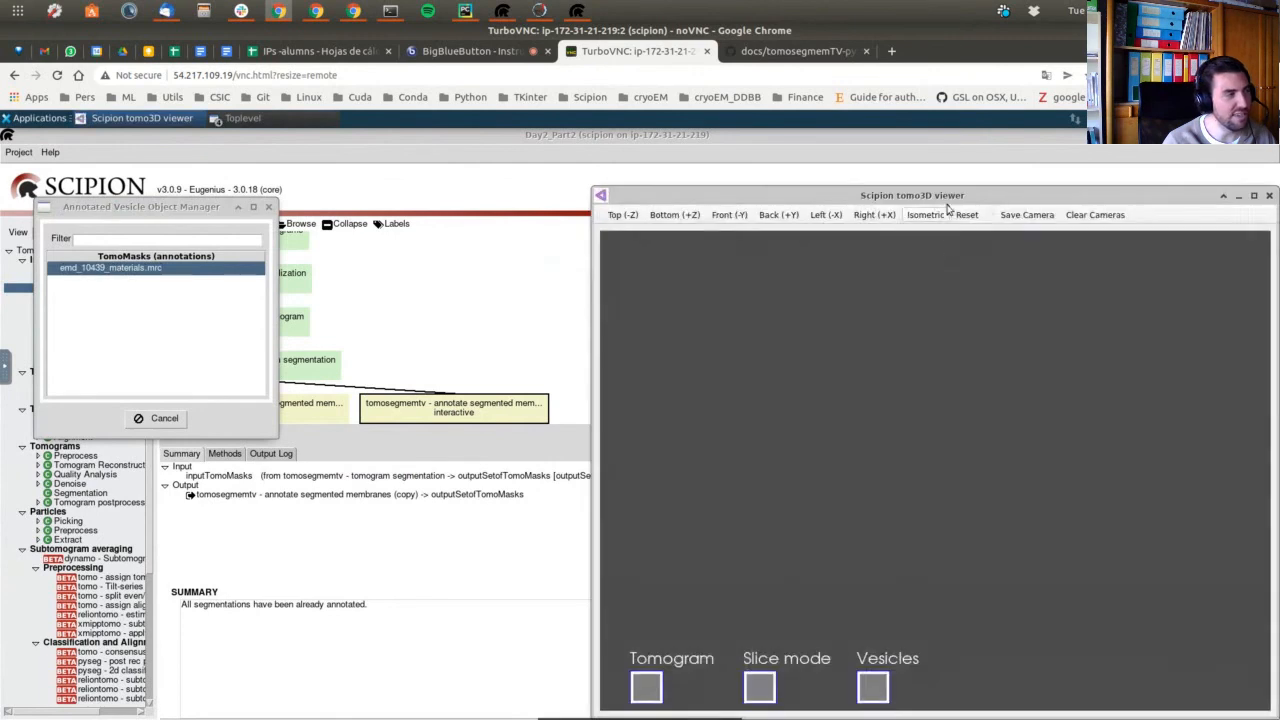
drag(948, 207, 619, 119)
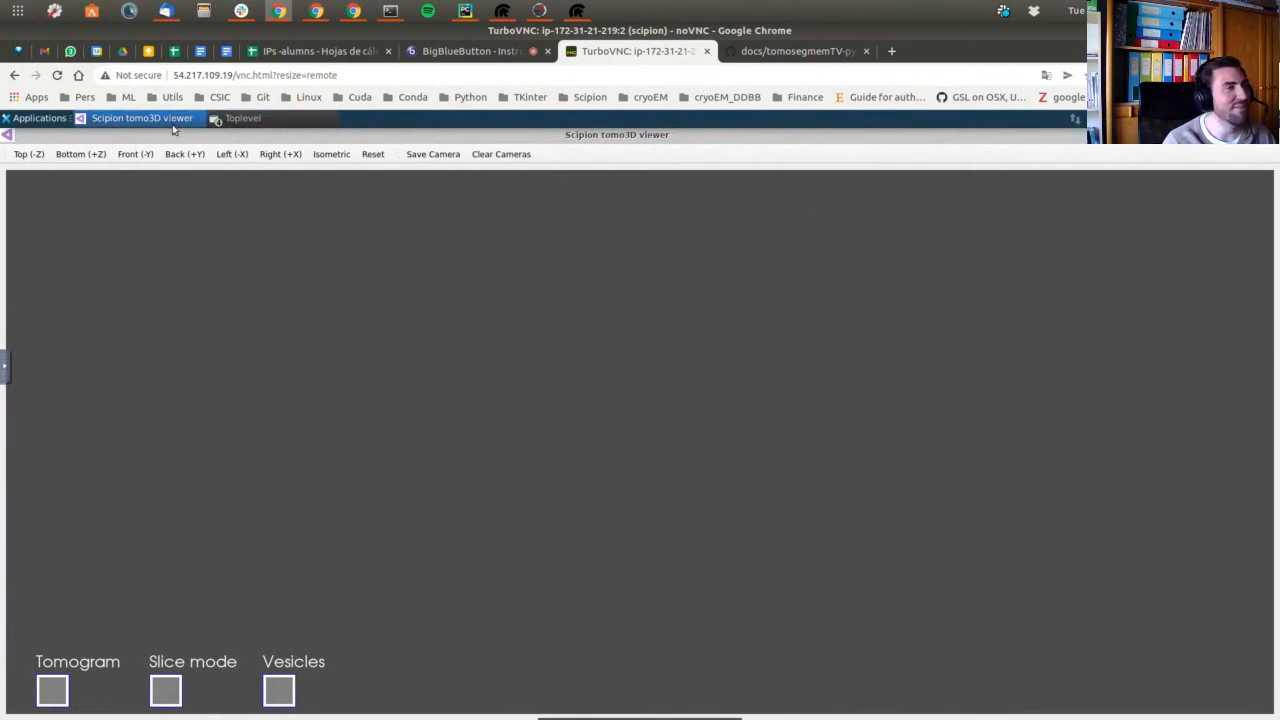
drag(238, 136, 459, 180)
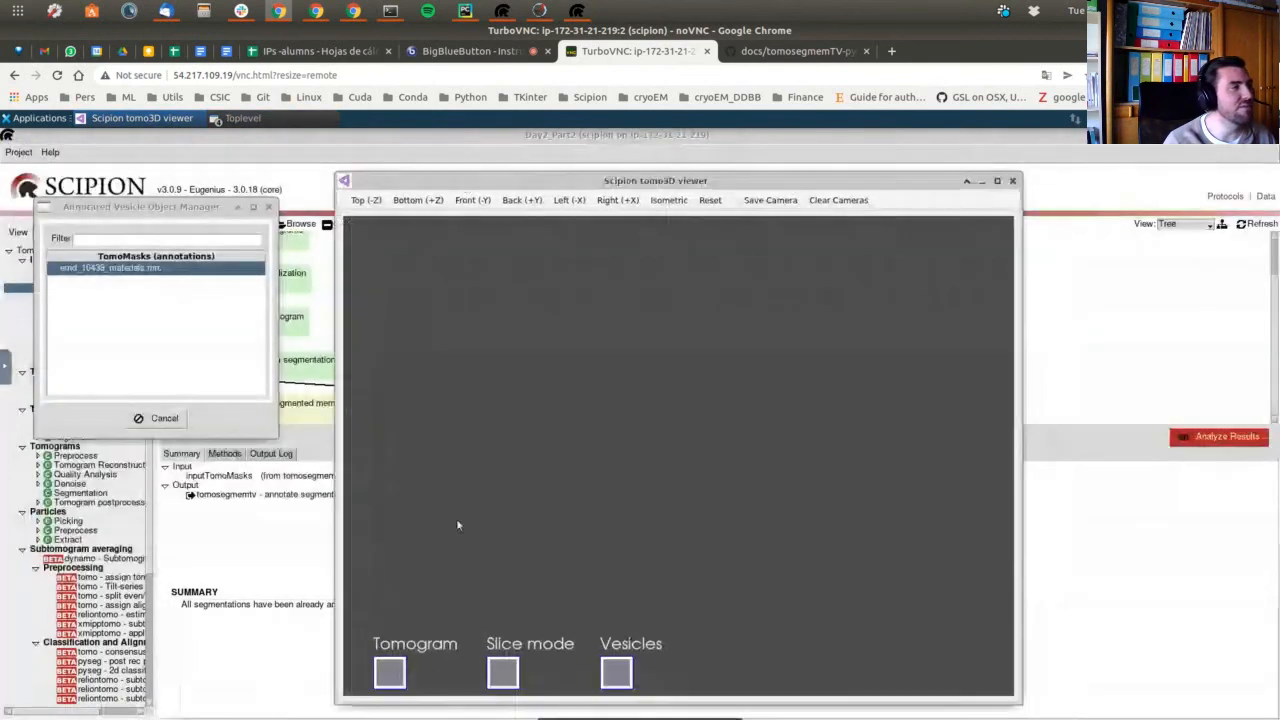
click(502, 672)
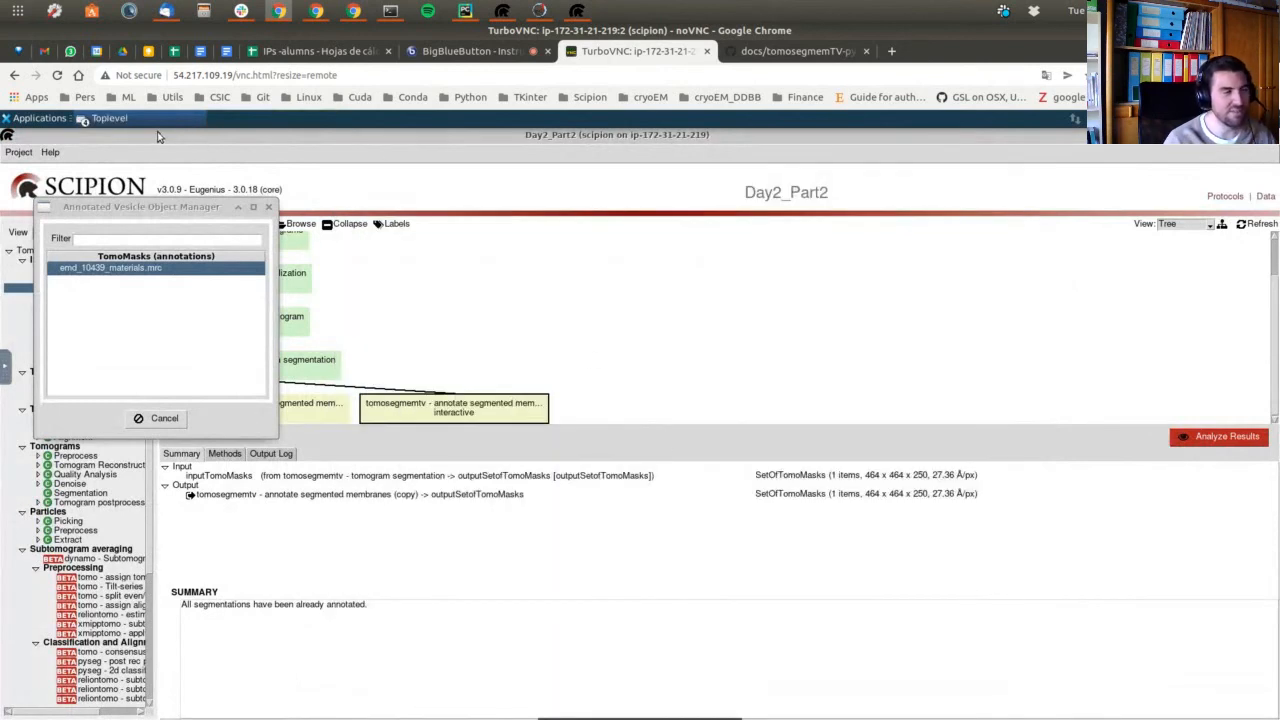
Open emd_10439_materials.mrc in the tomo3D viewer again and display its annotated vesicles.
double_click(157, 270)
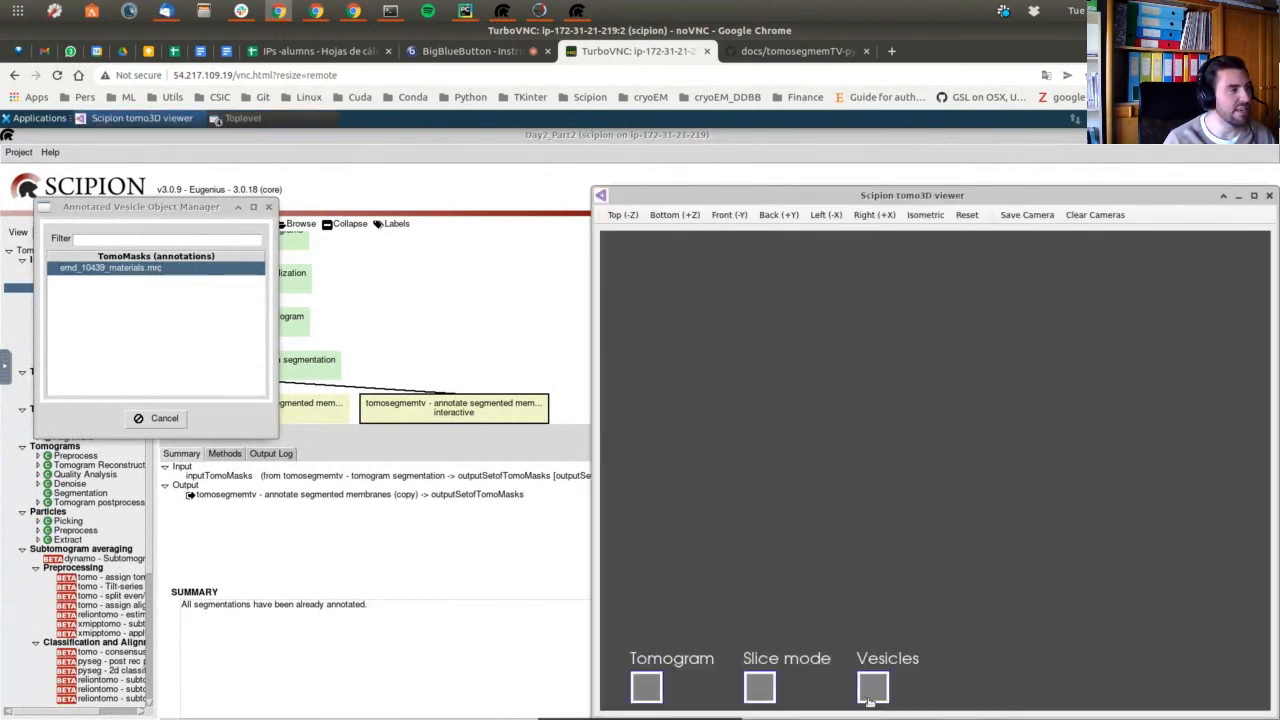
click(872, 698)
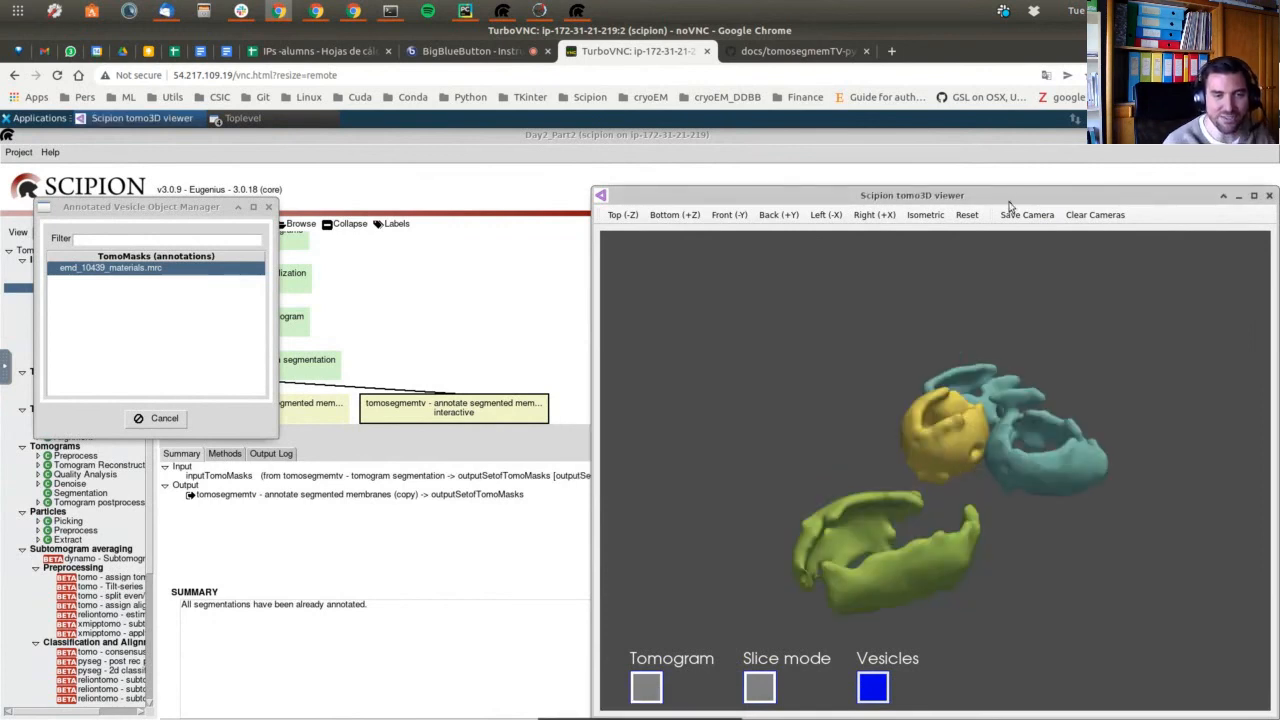
drag(1008, 190, 820, 146)
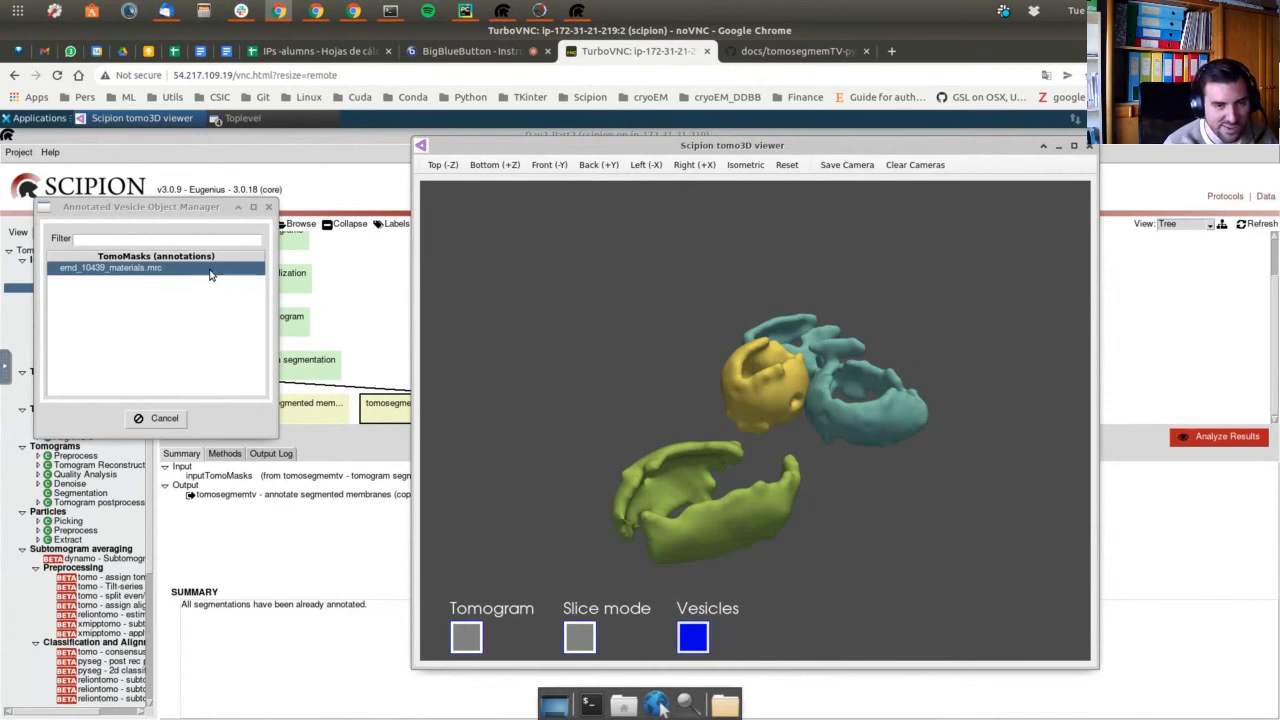
Close the annotated vesicle list and examine the output files in the annotation run's extra folder.
click(375, 277)
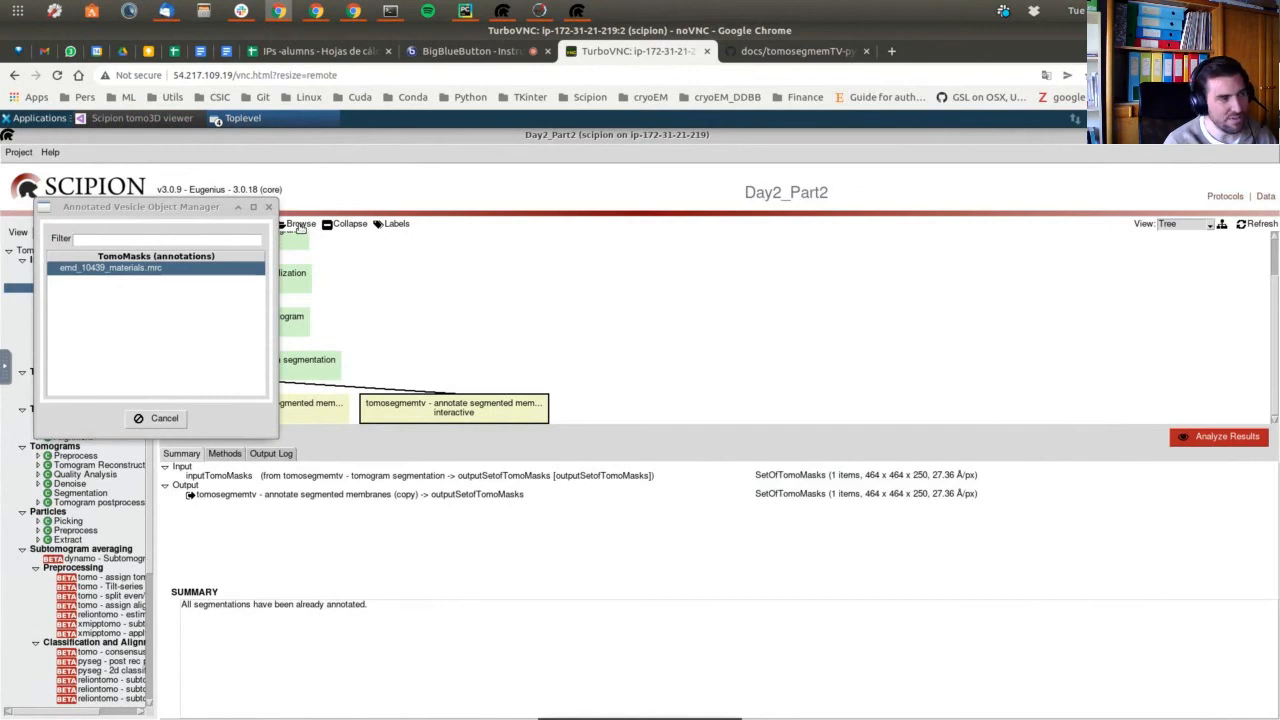
click(268, 206)
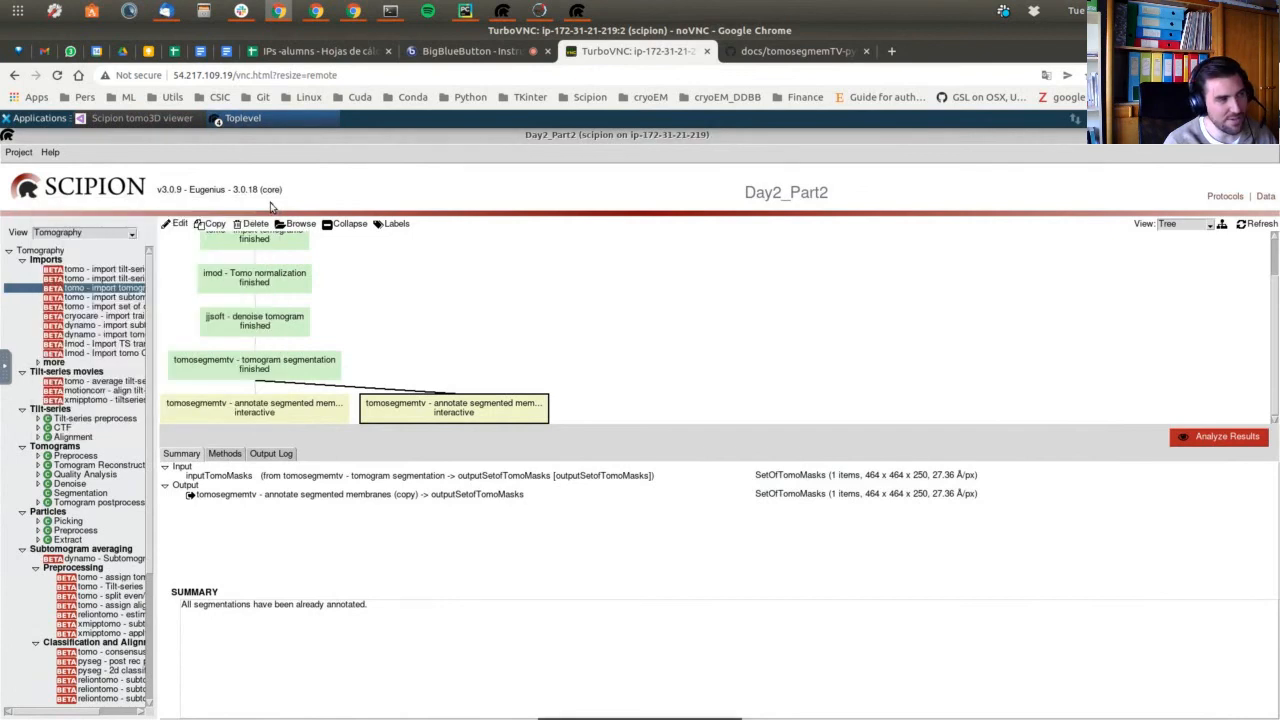
click(292, 224)
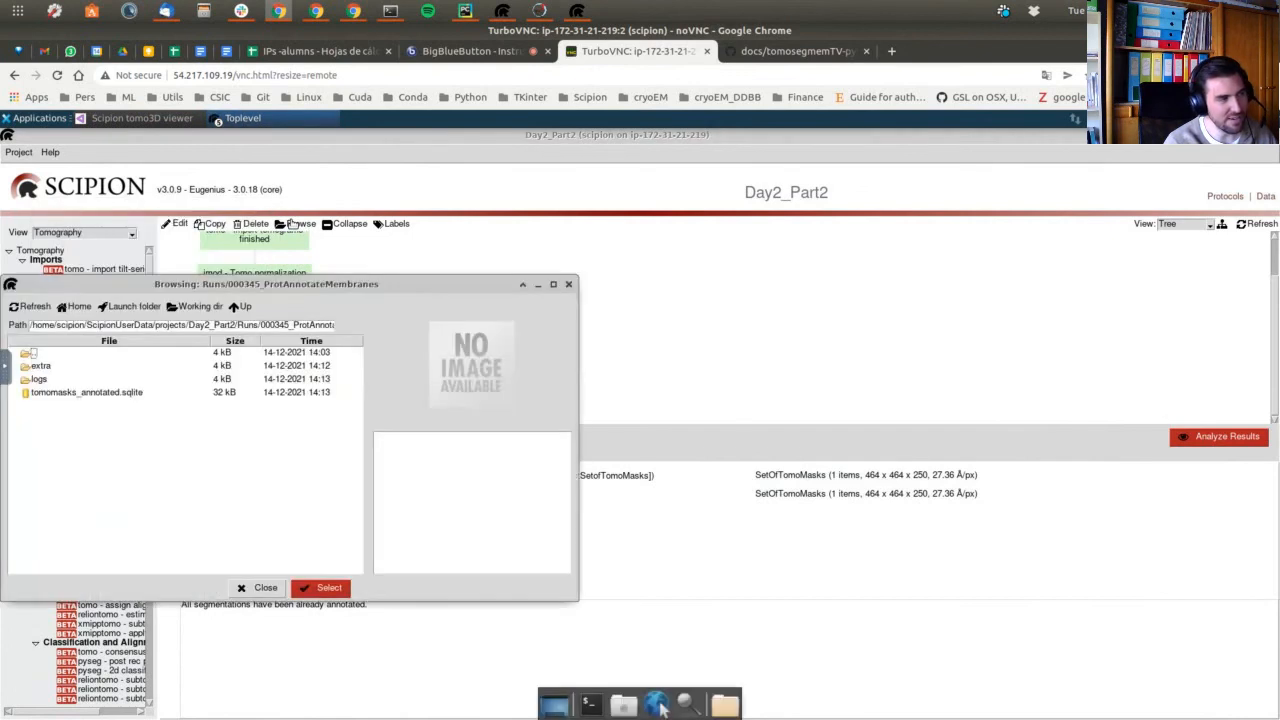
double_click(42, 367)
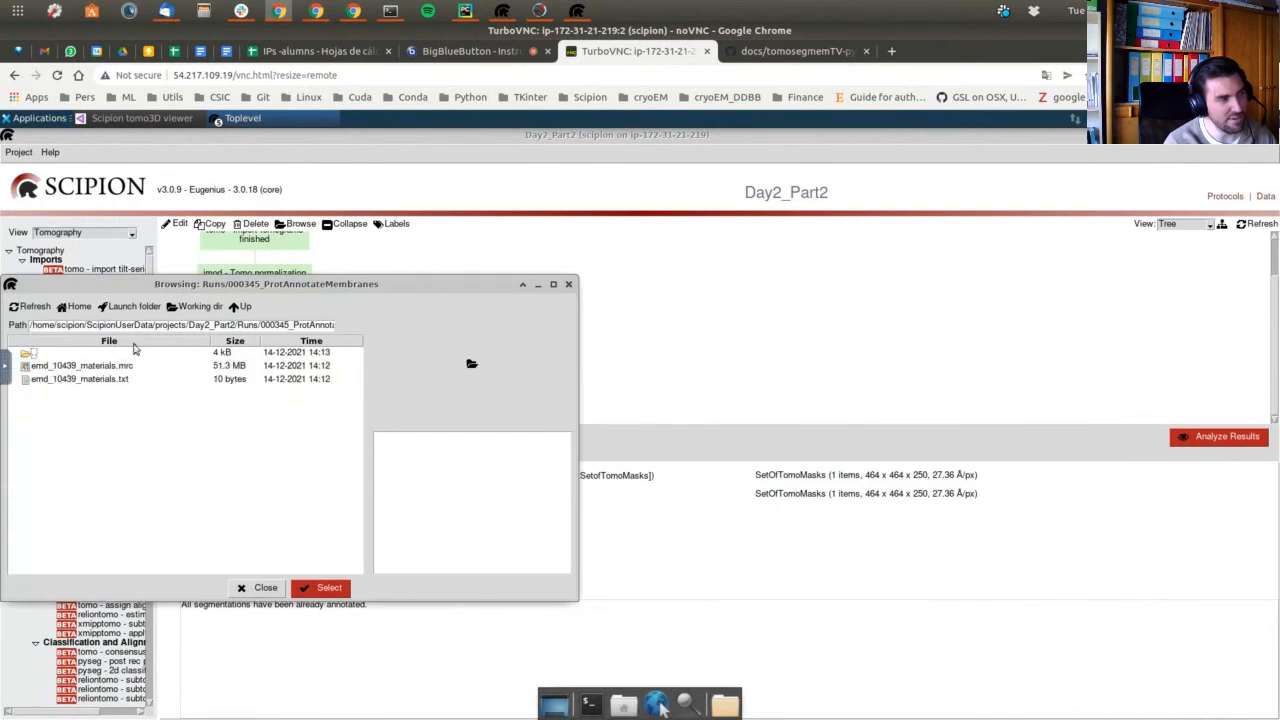
drag(191, 289, 441, 233)
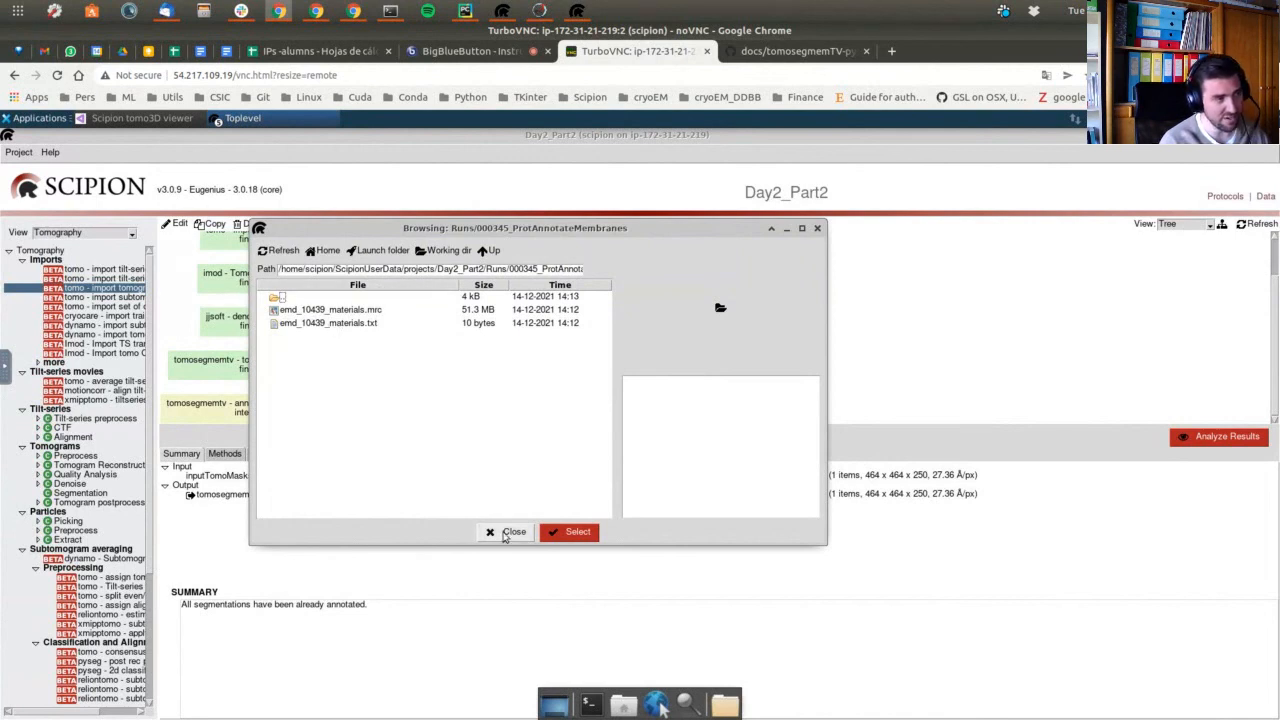
click(506, 533)
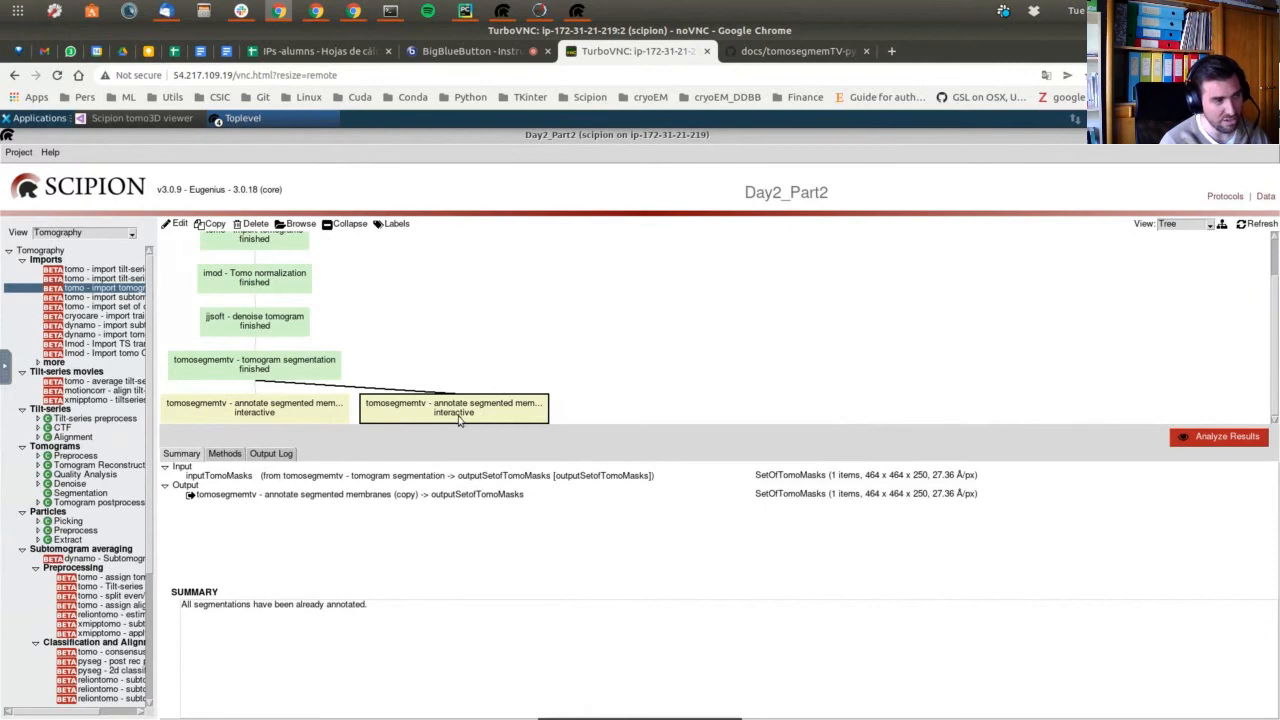
Browse the annotation run's extra folder once more to review the emd_10439_materials .mrc and .txt files.
click(309, 224)
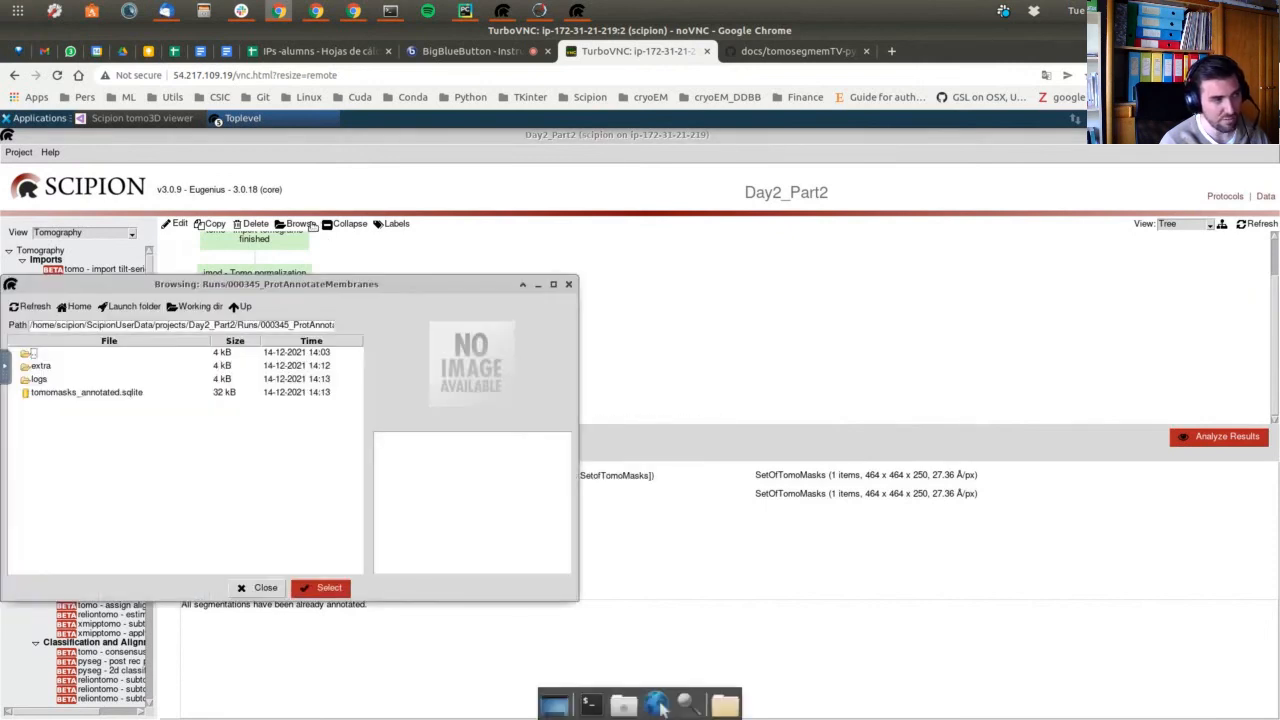
double_click(45, 366)
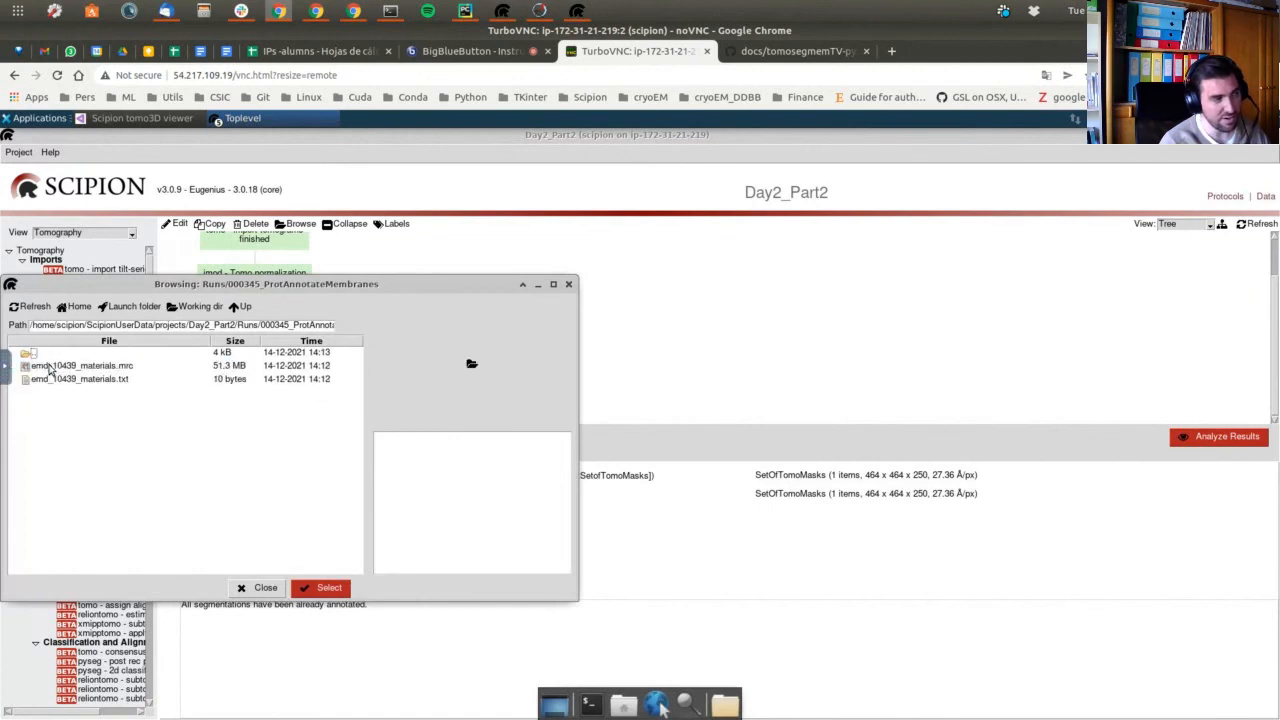
drag(188, 286, 460, 249)
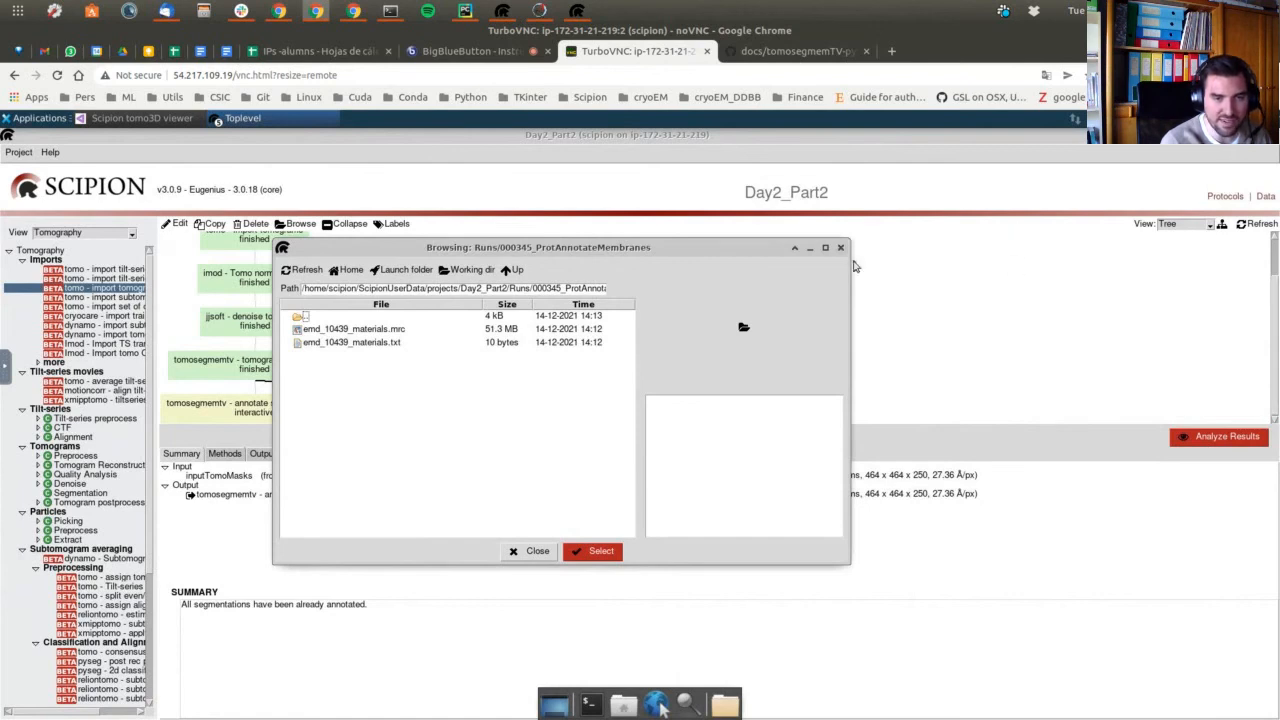
click(842, 251)
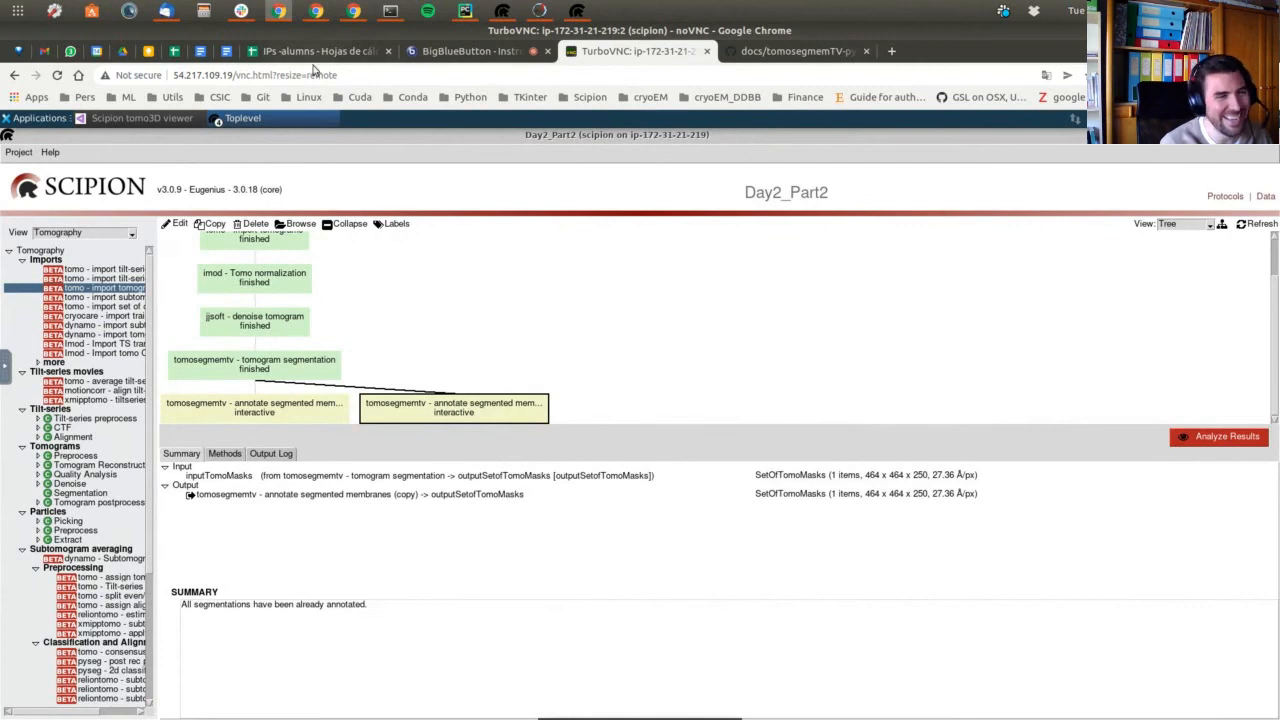
Return to the tomo3D viewer and turn on slice mode with the vesicles still displayed.
click(136, 117)
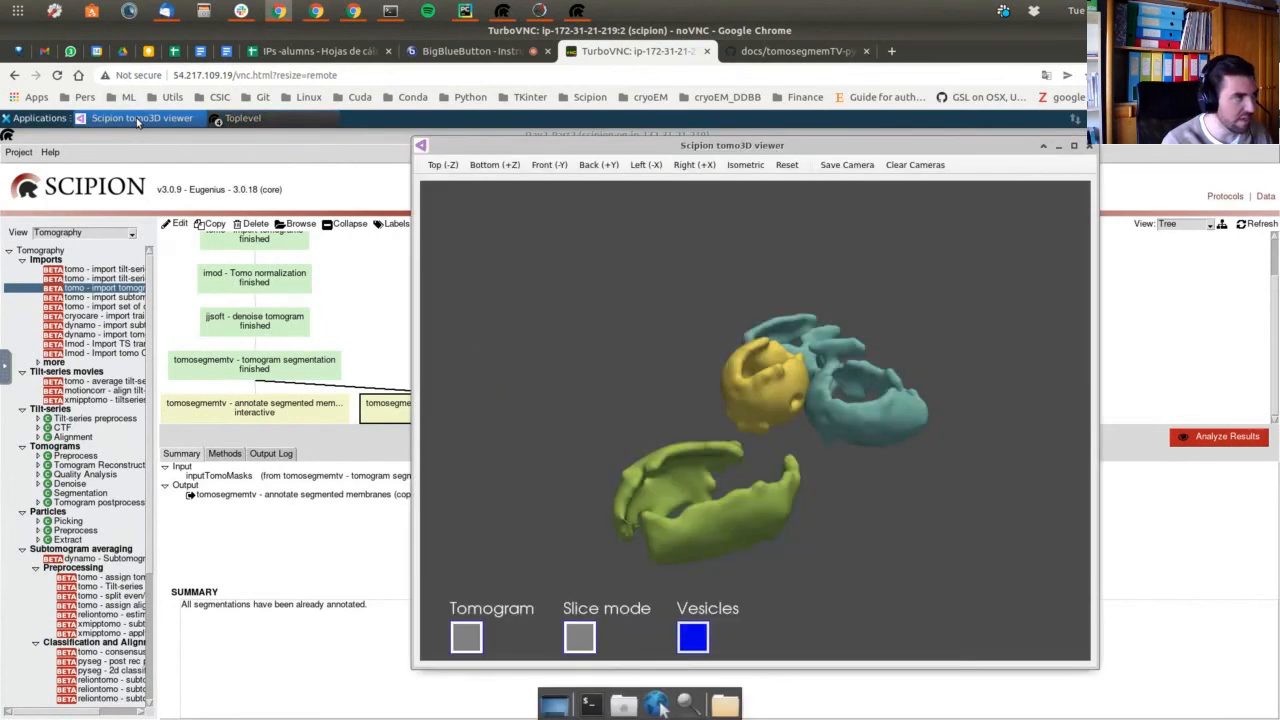
click(594, 645)
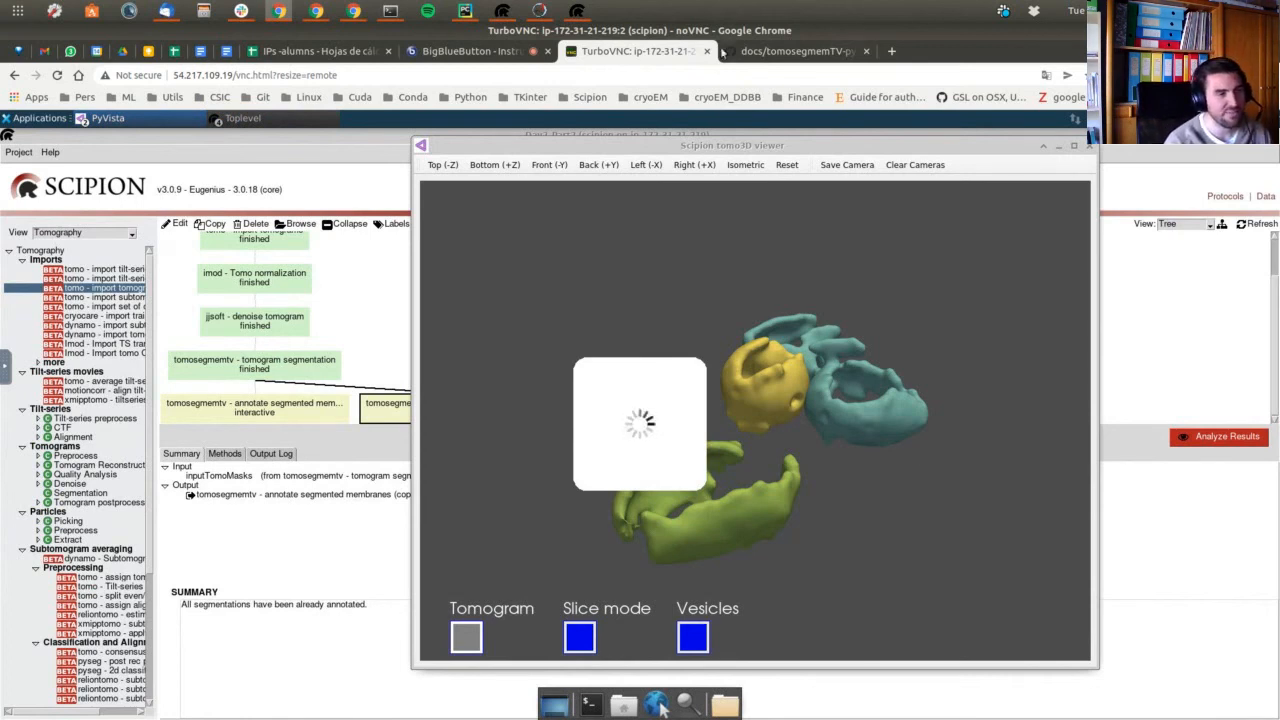
Read the tomosegmemTV-pySeg workflow documentation from the membrane annotation figures through to the section on resizing the tomomasks.
click(754, 52)
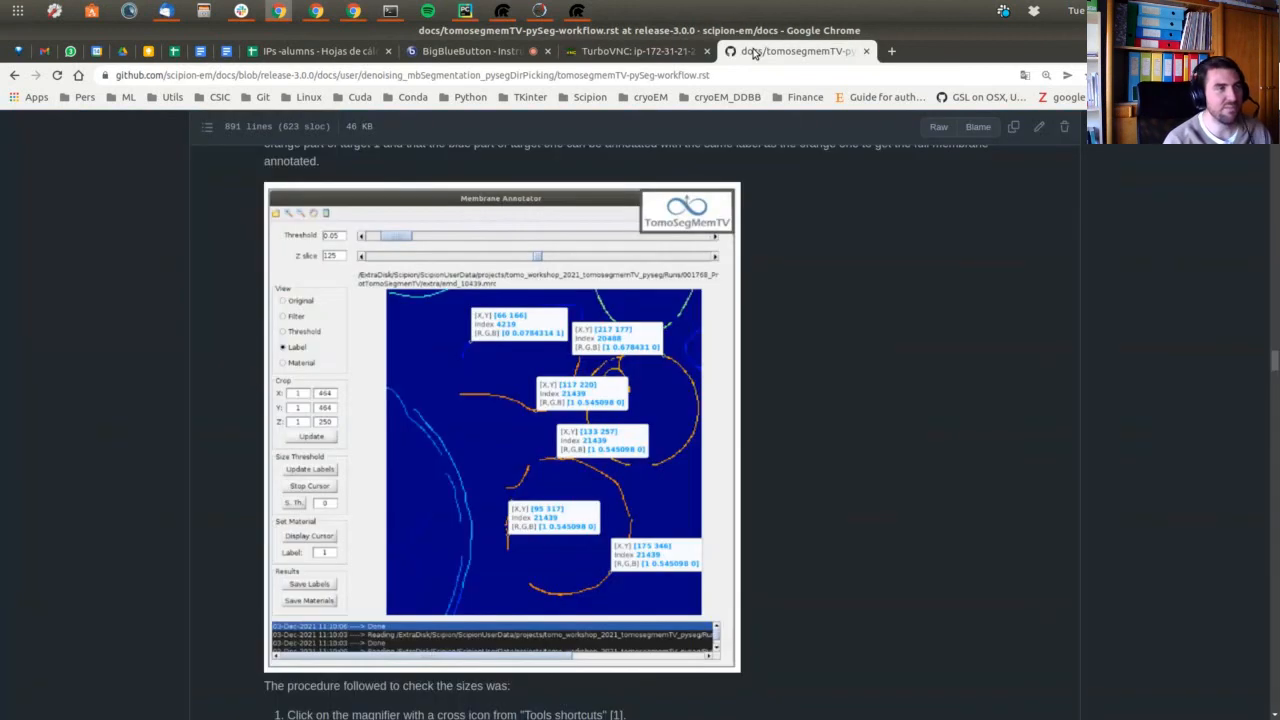
scroll(838, 412, down, 6)
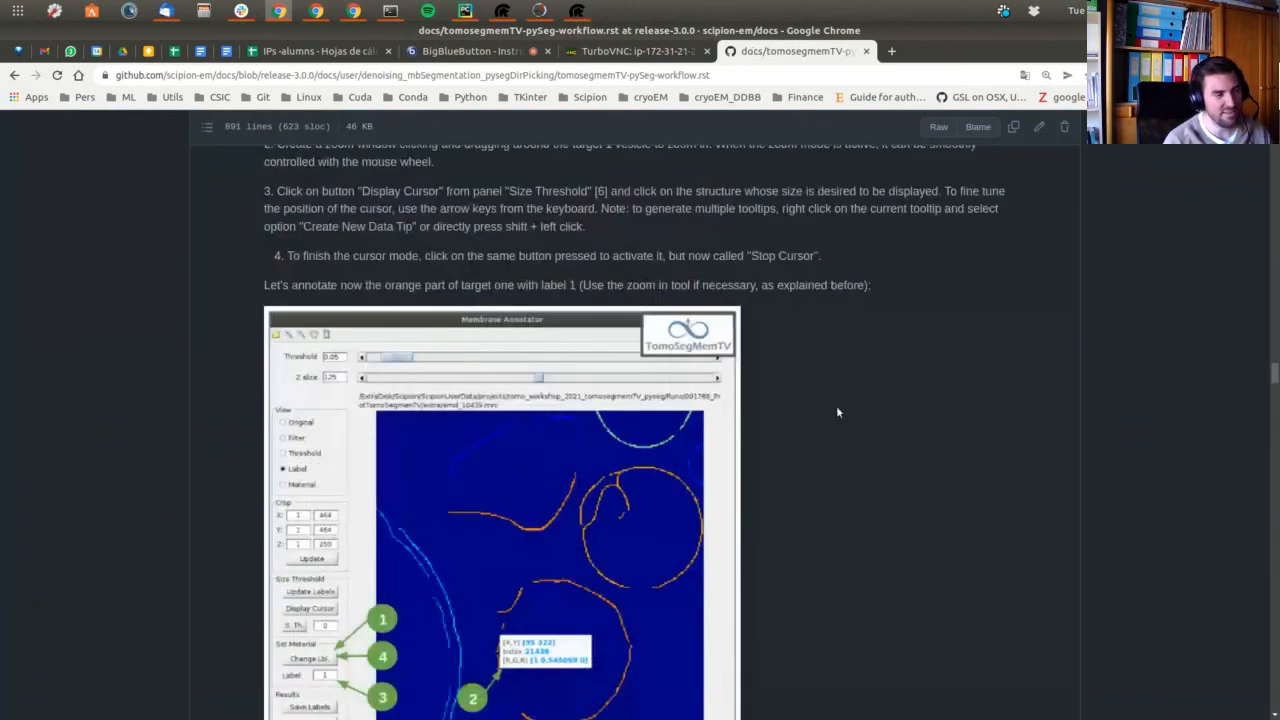
scroll(838, 412, down, 4)
scroll(849, 433, down, 3)
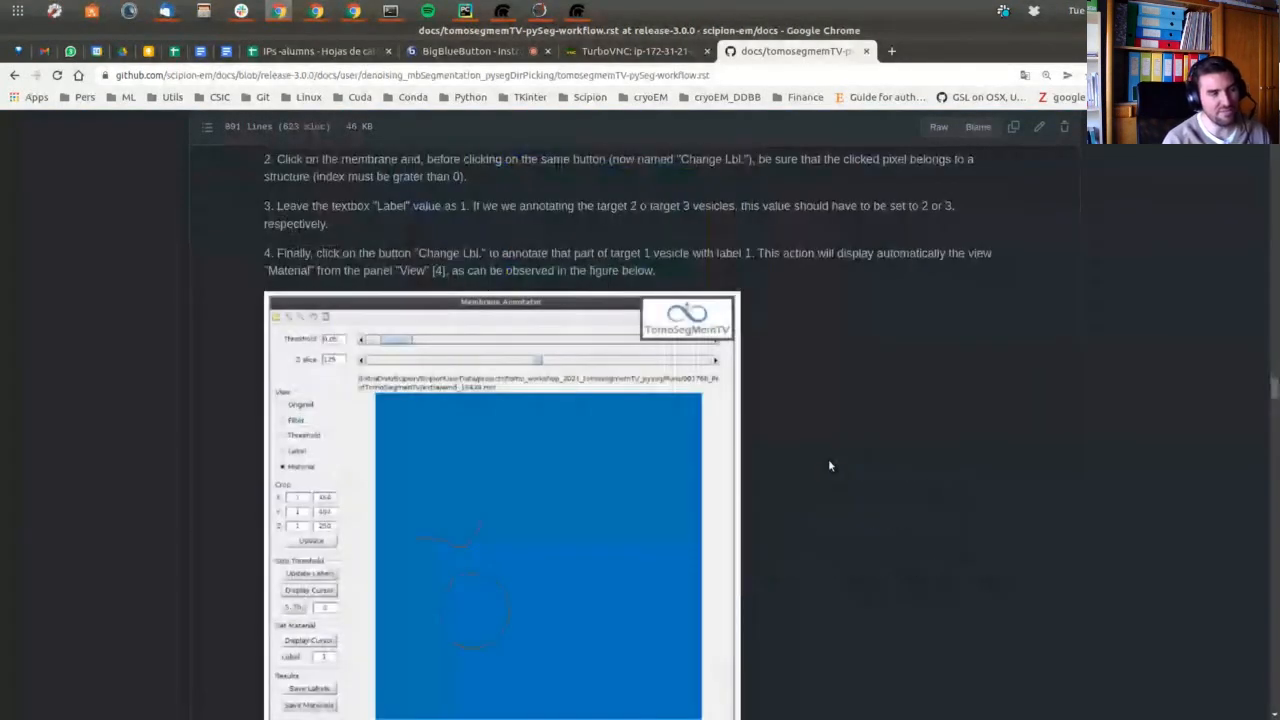
scroll(829, 465, down, 3)
scroll(806, 463, down, 3)
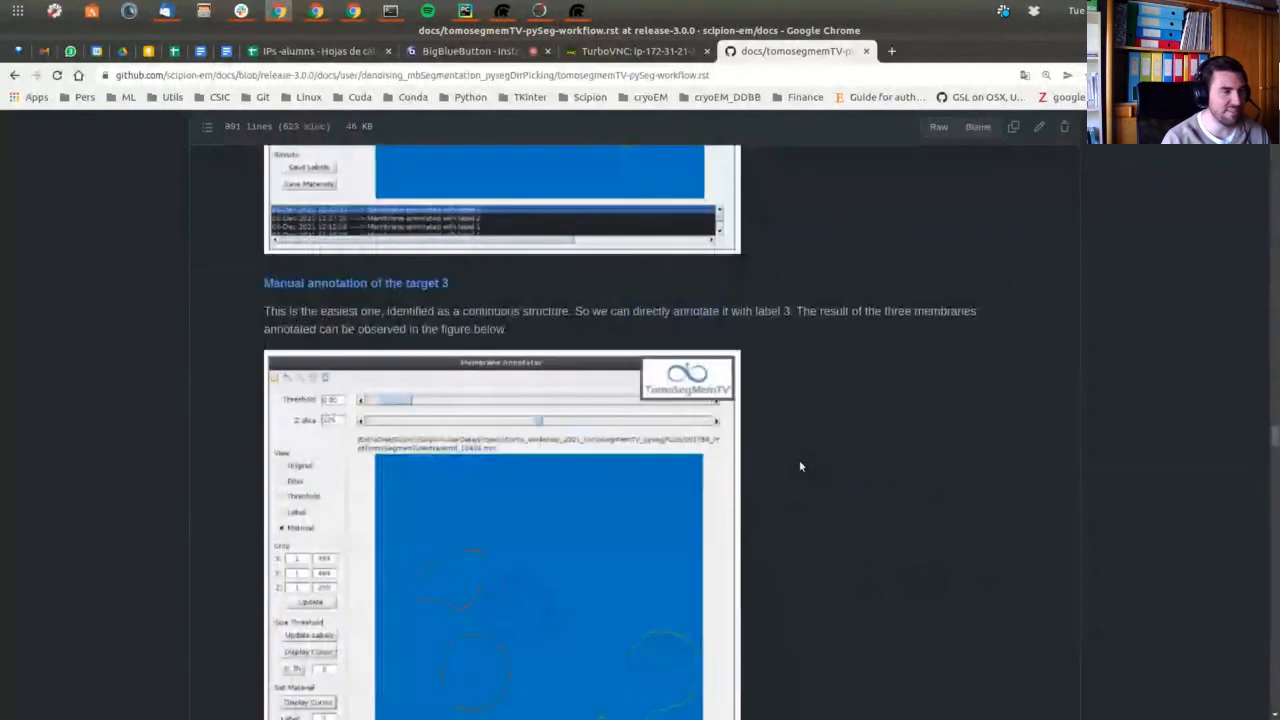
scroll(800, 464, down, 7)
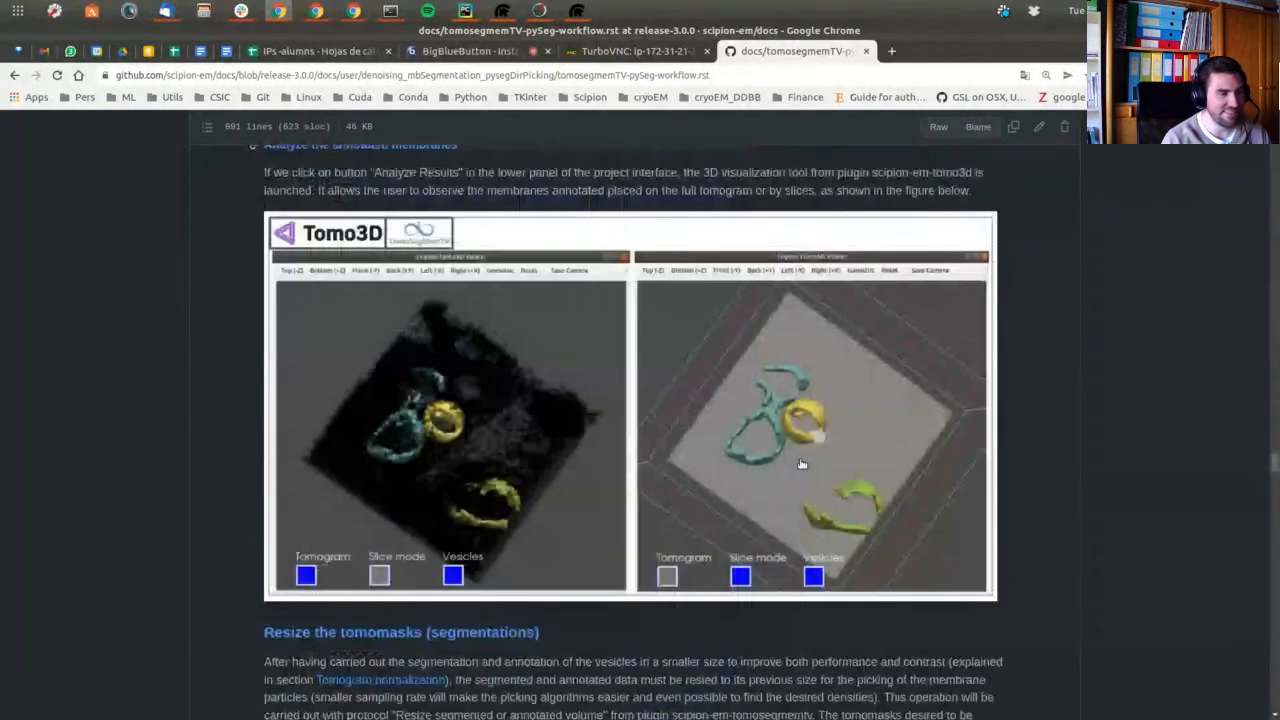
scroll(801, 464, down, 2)
scroll(805, 323, up, 1)
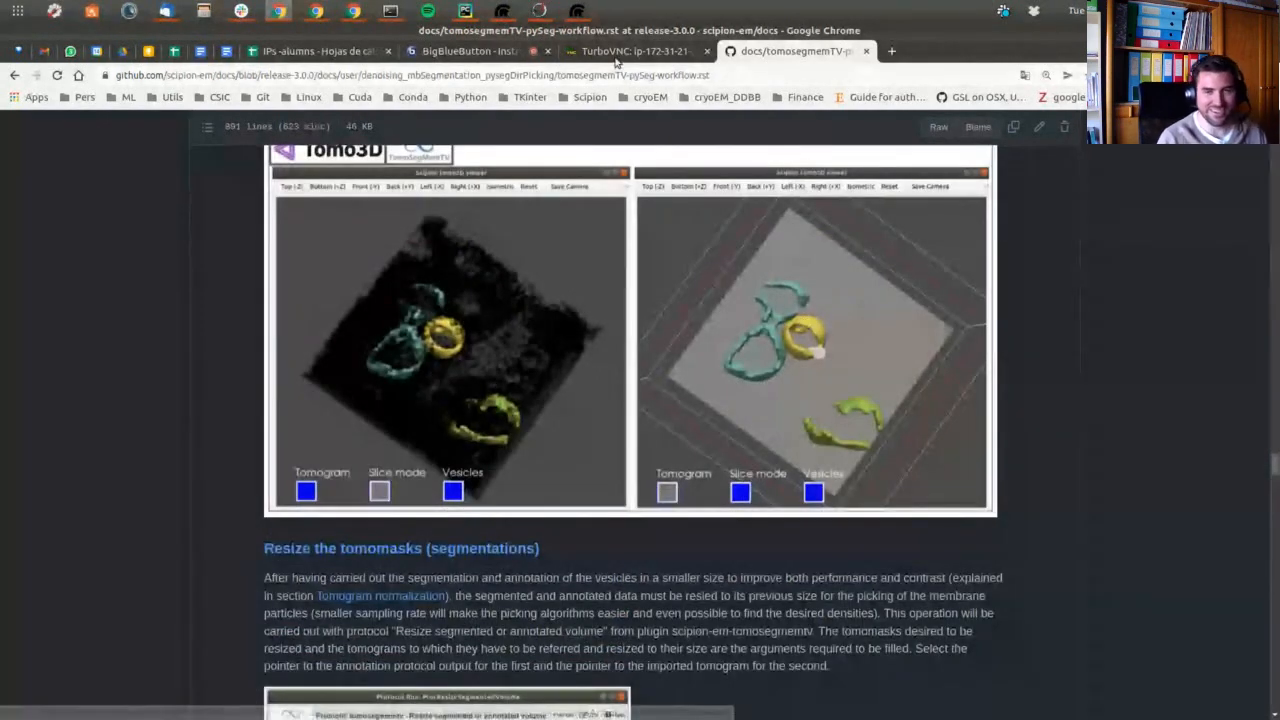
Return to the remote Scipion desktop, view the whole vesicle slice scene in the tomo3D viewer, and close the viewer.
click(616, 56)
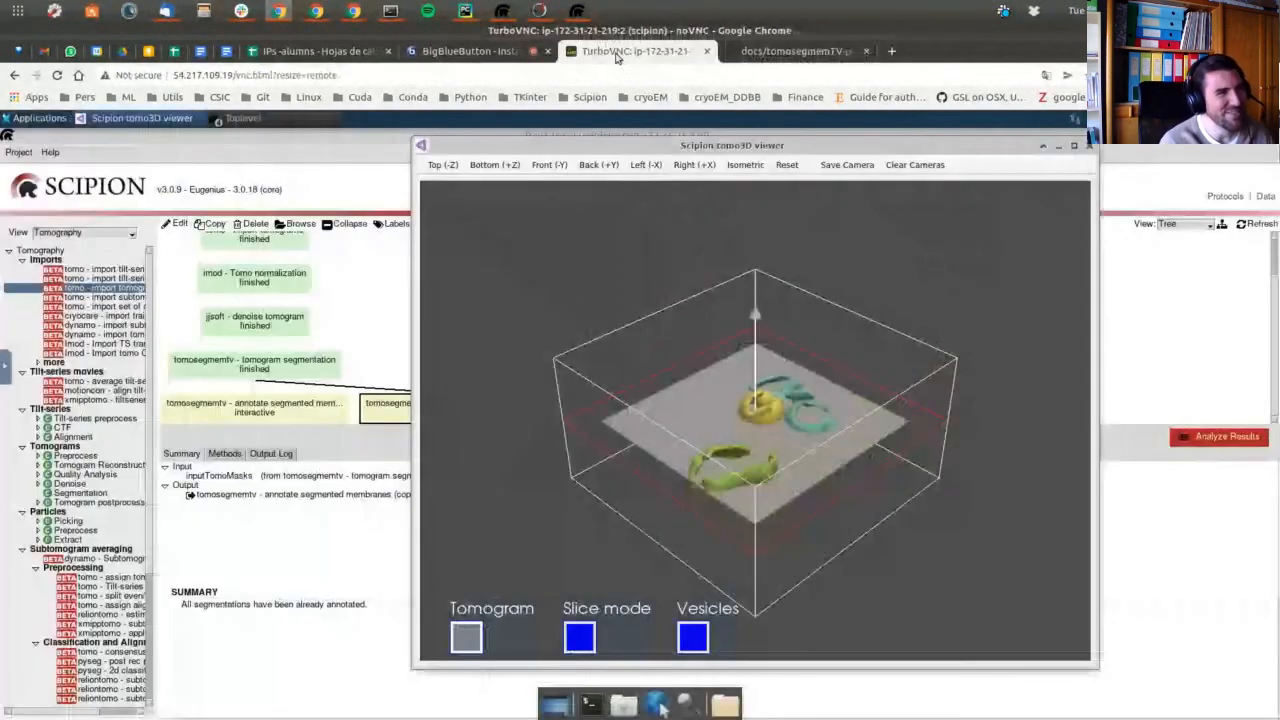
scroll(914, 438, down, 2)
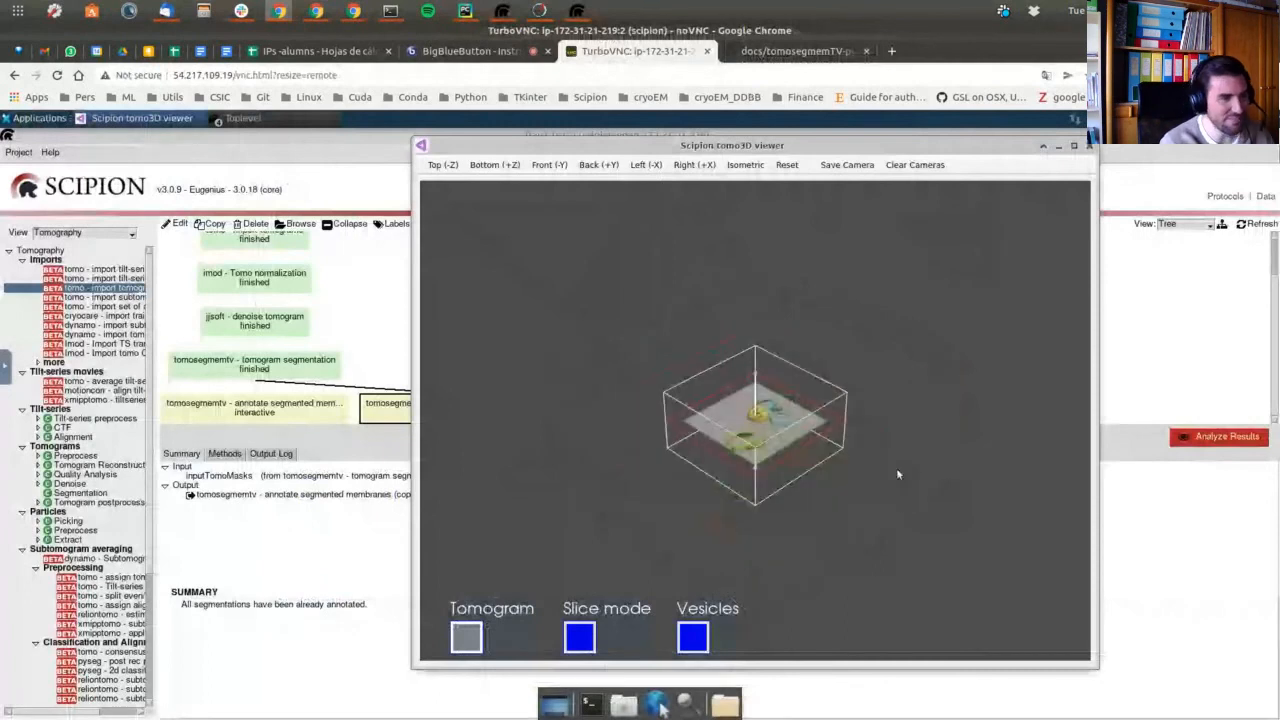
click(1090, 148)
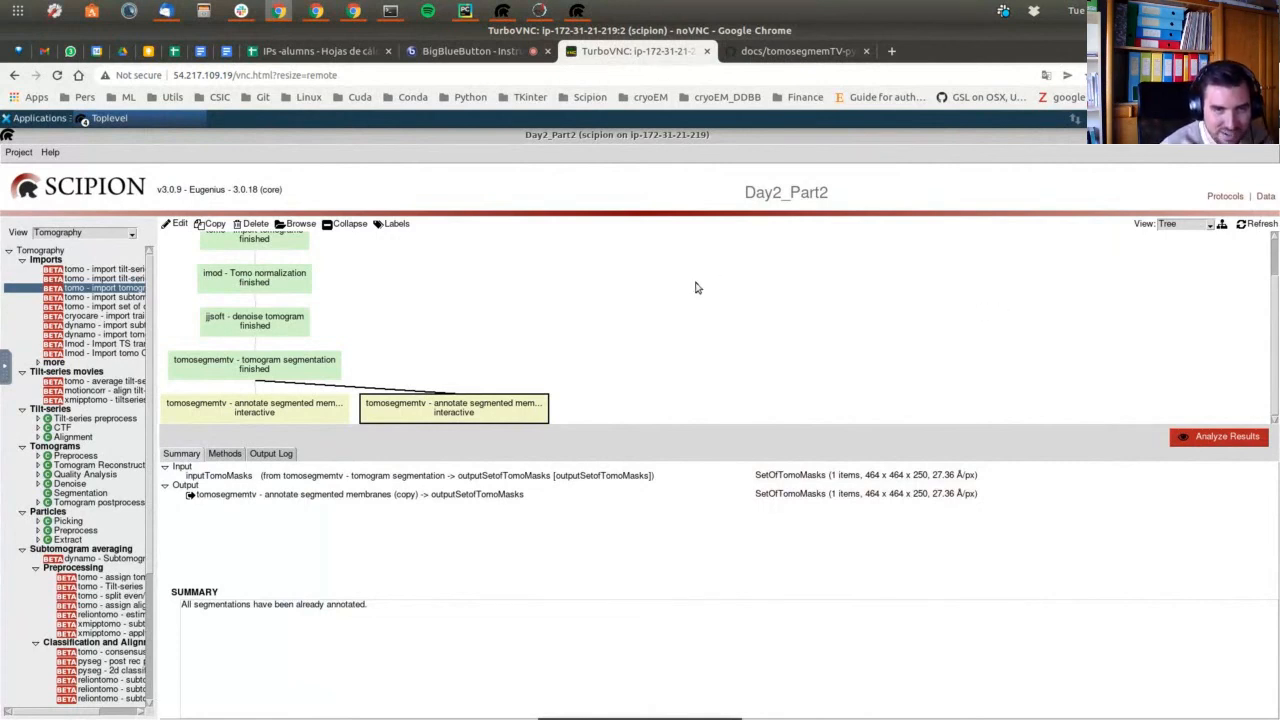
Bring up the Scipion projects list and open the project Day2_PICKING_memb_seg_and_pyseg.
click(140, 124)
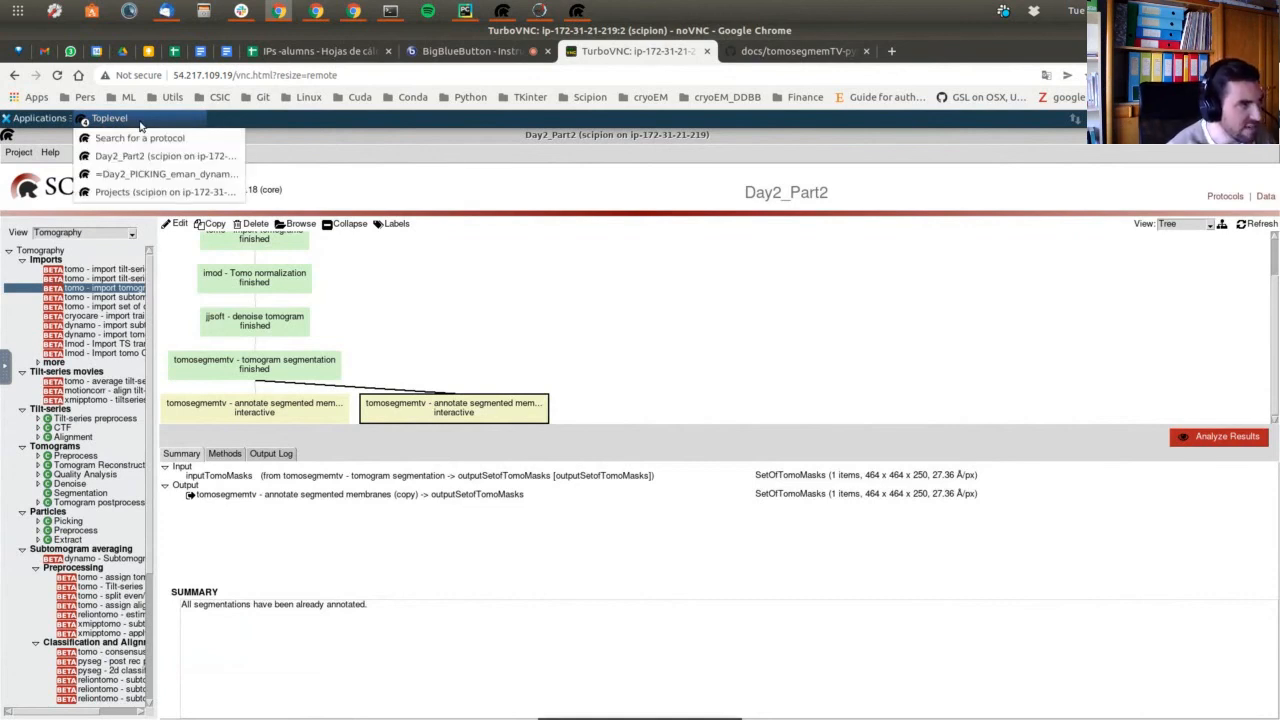
click(137, 192)
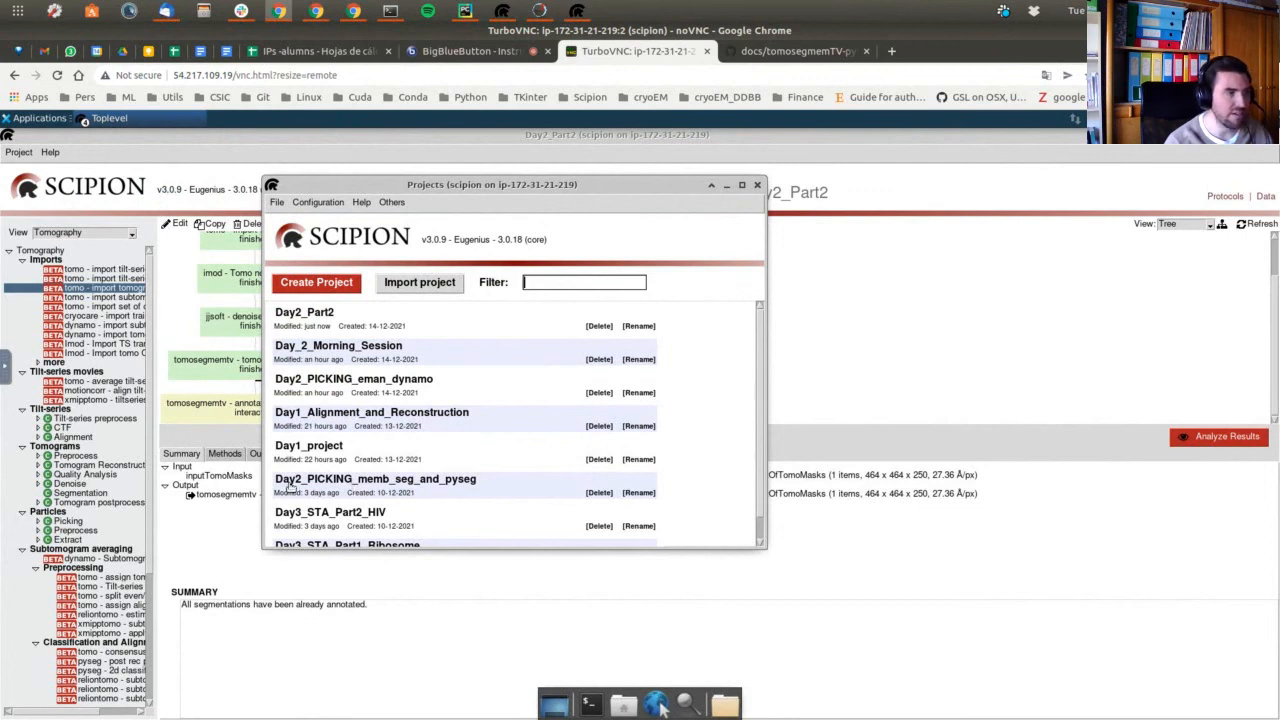
click(446, 481)
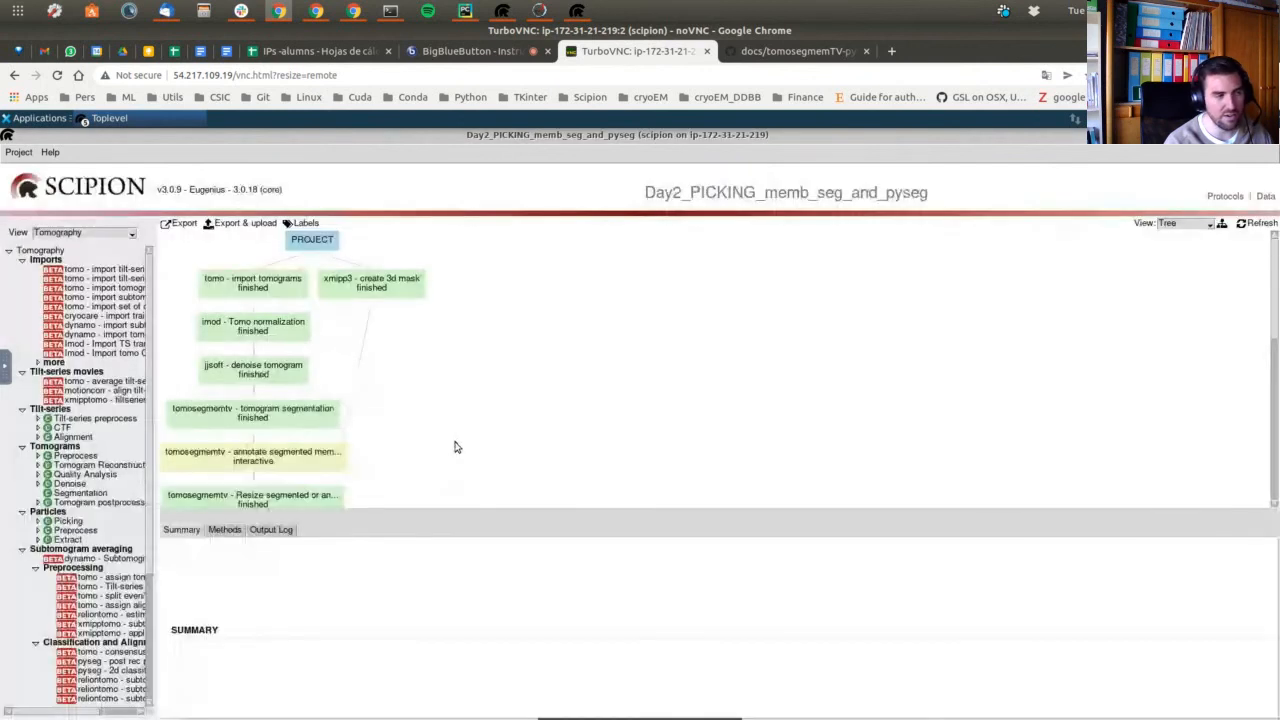
Duplicate the tomosegmemtv Resize segmented or annotated volume run, keeping the annotated TomoMasks and imported tomograms as inputs, and execute the copy.
scroll(470, 450, down, 10)
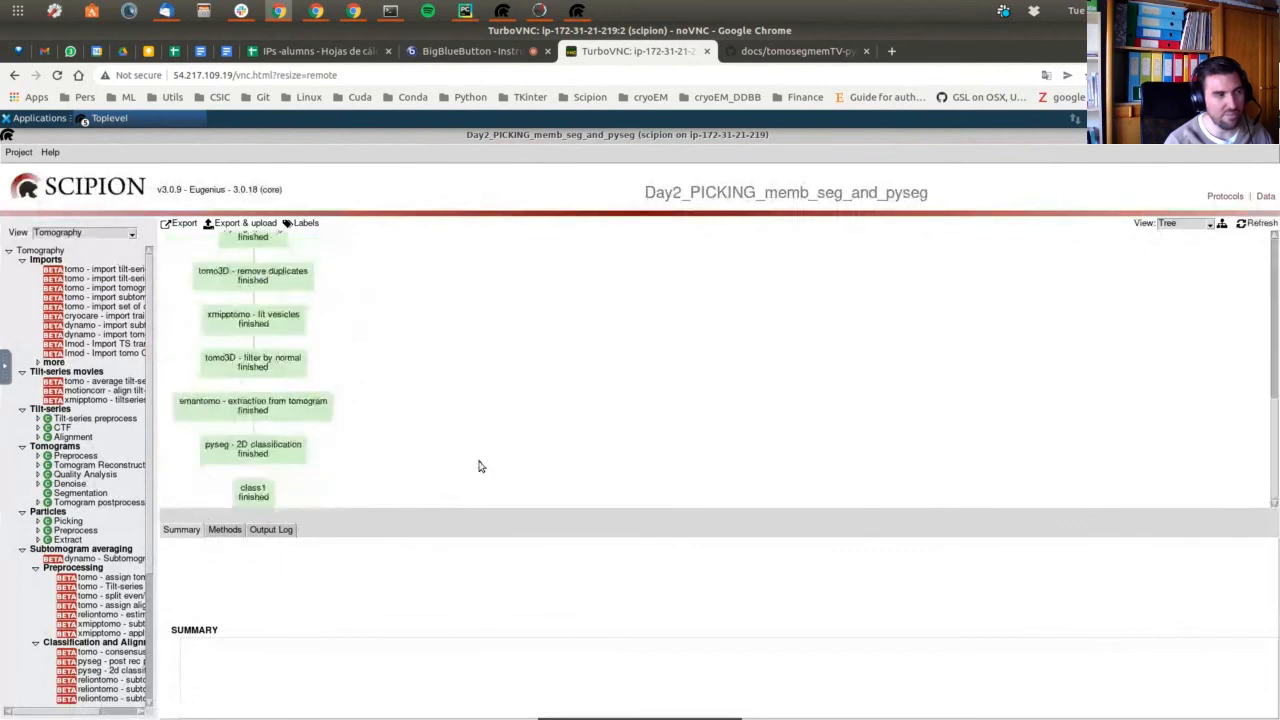
scroll(487, 487, up, 5)
scroll(487, 487, up, 2)
scroll(487, 487, up, 1)
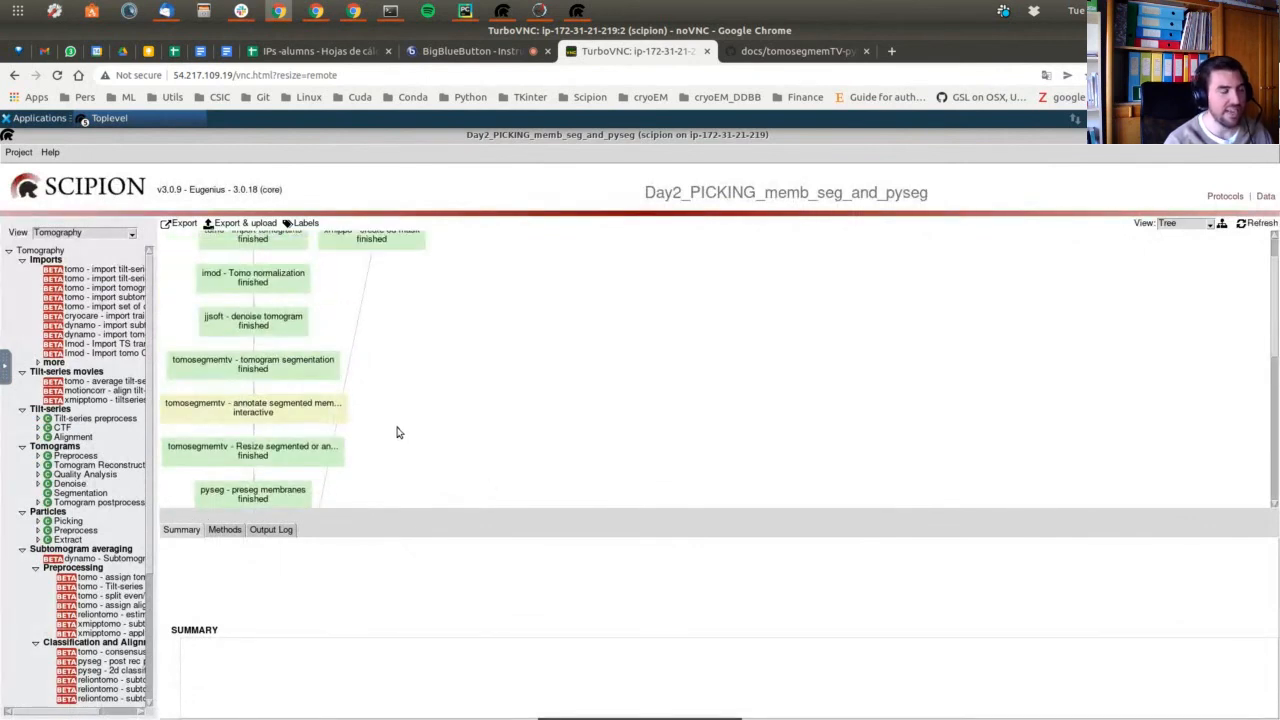
click(341, 422)
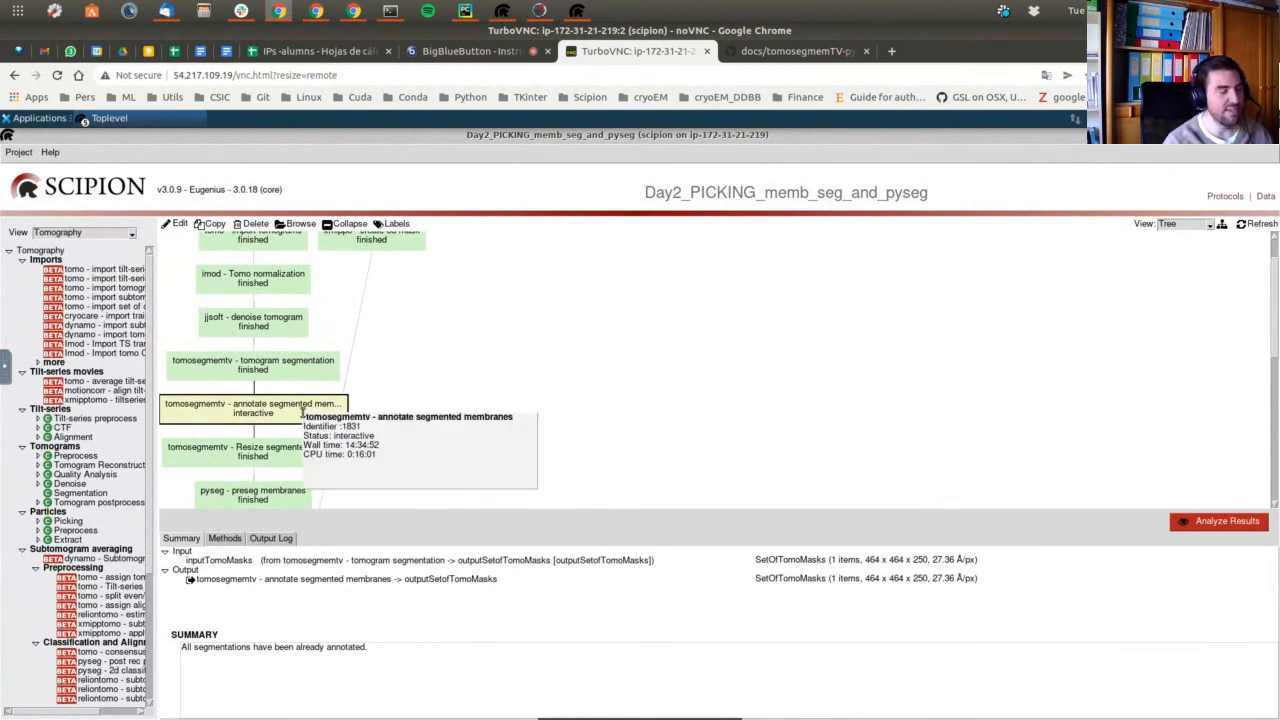
right_click(277, 458)
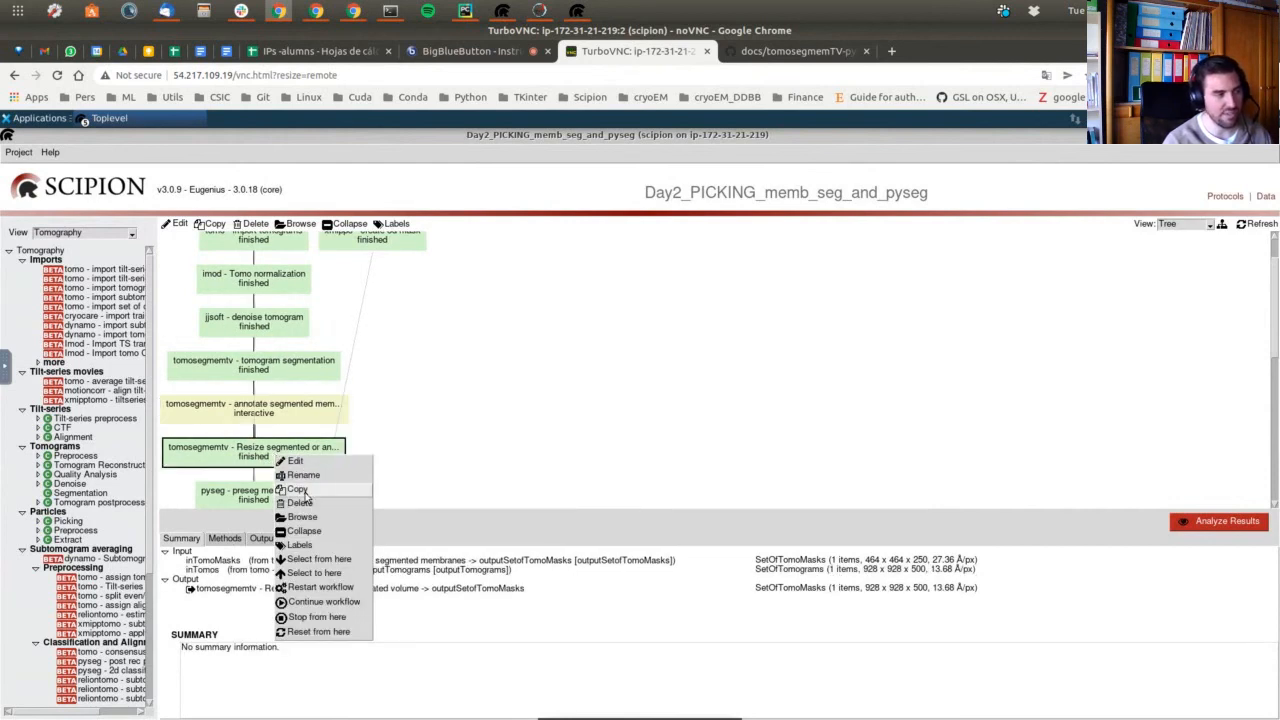
click(305, 492)
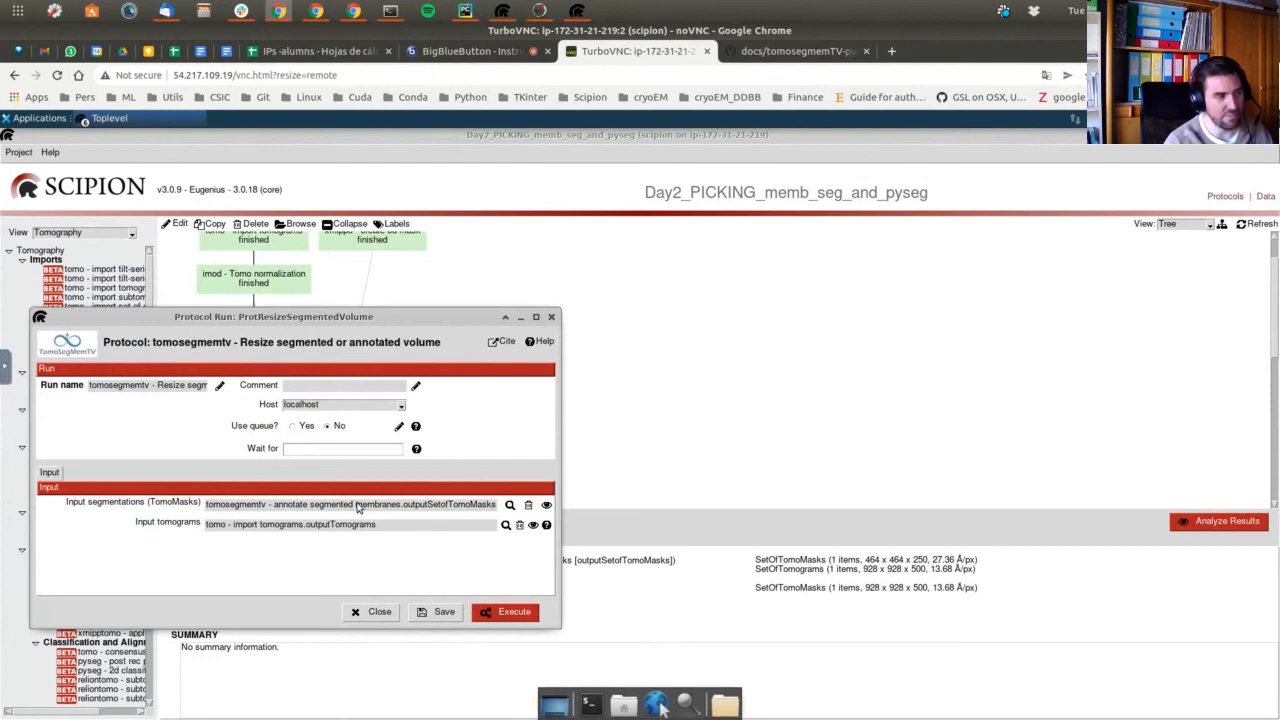
click(518, 612)
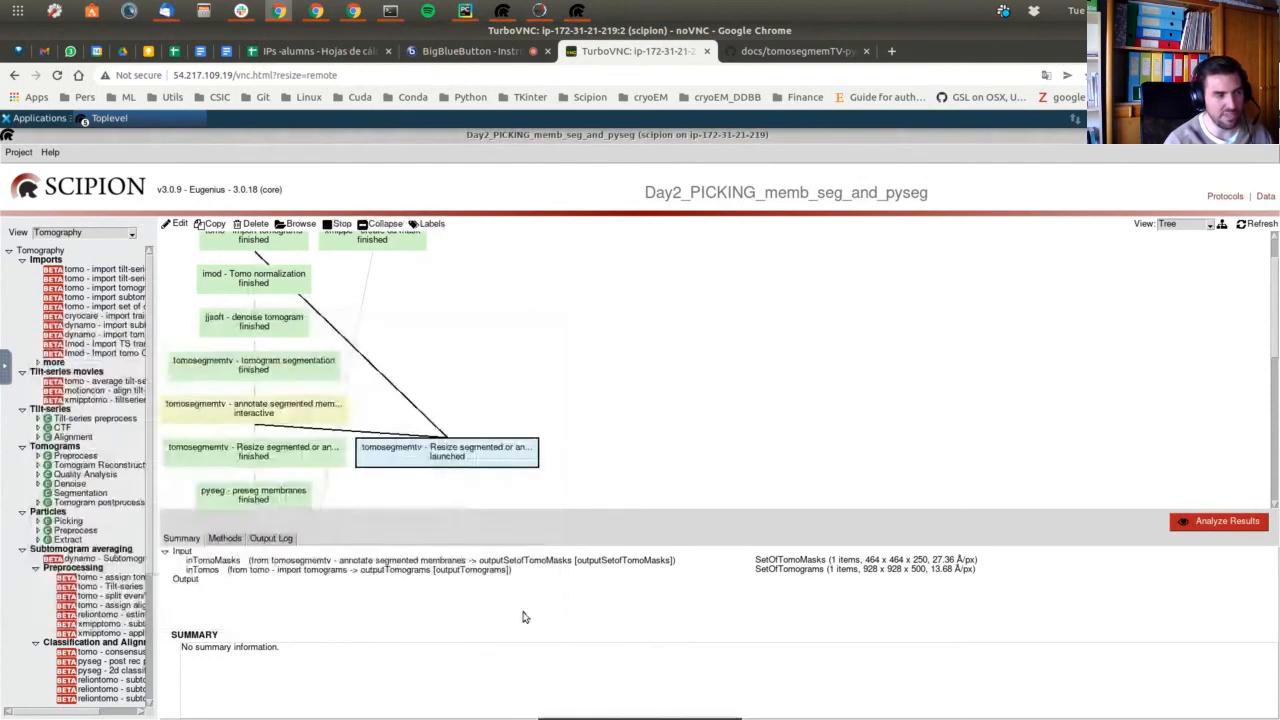